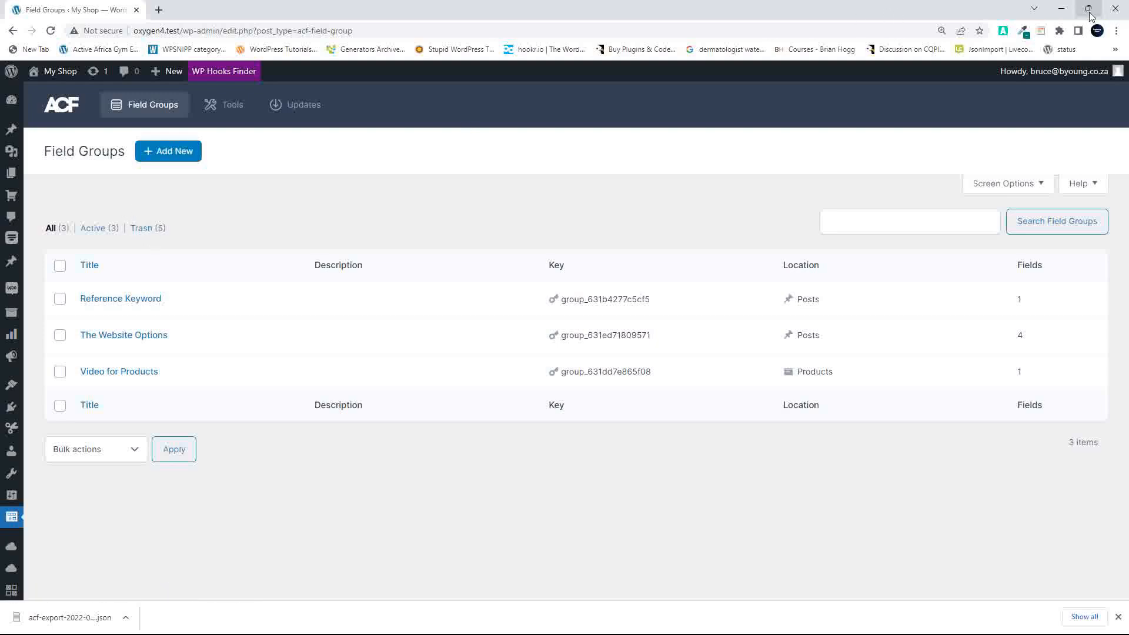
Step: Place the oxygen4.test and astra.test windows side by side and compare their ACF Field Groups lists
{"action": "mouse_move", "coordinate": [1088, 8]}
{"action": "left_click", "coordinate": [946, 34]}
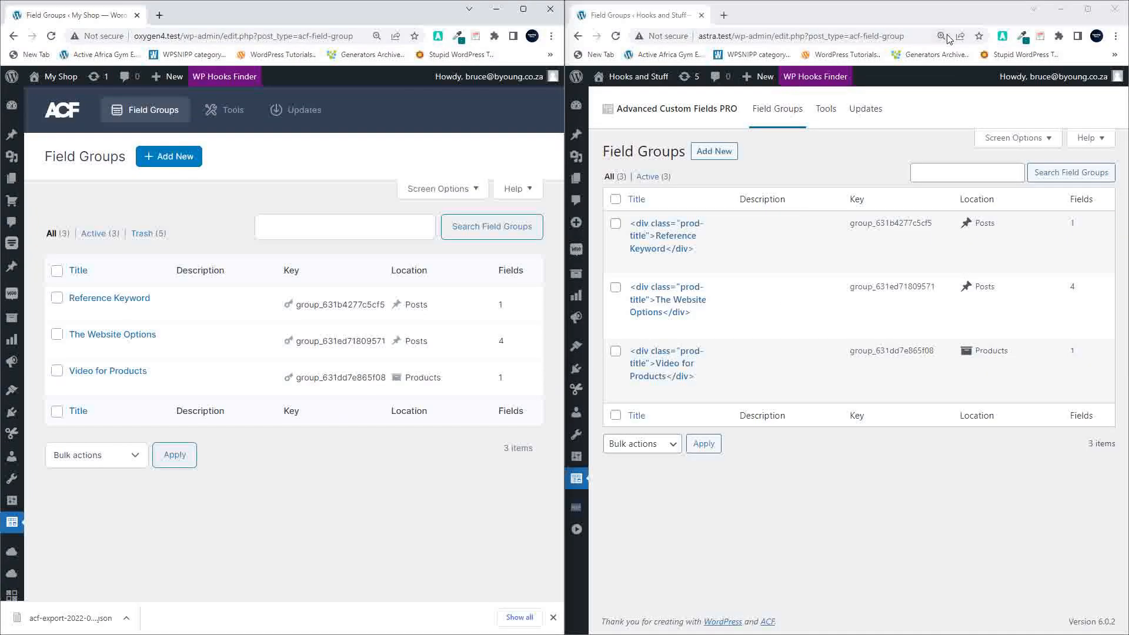
{"action": "left_click", "coordinate": [1088, 9]}
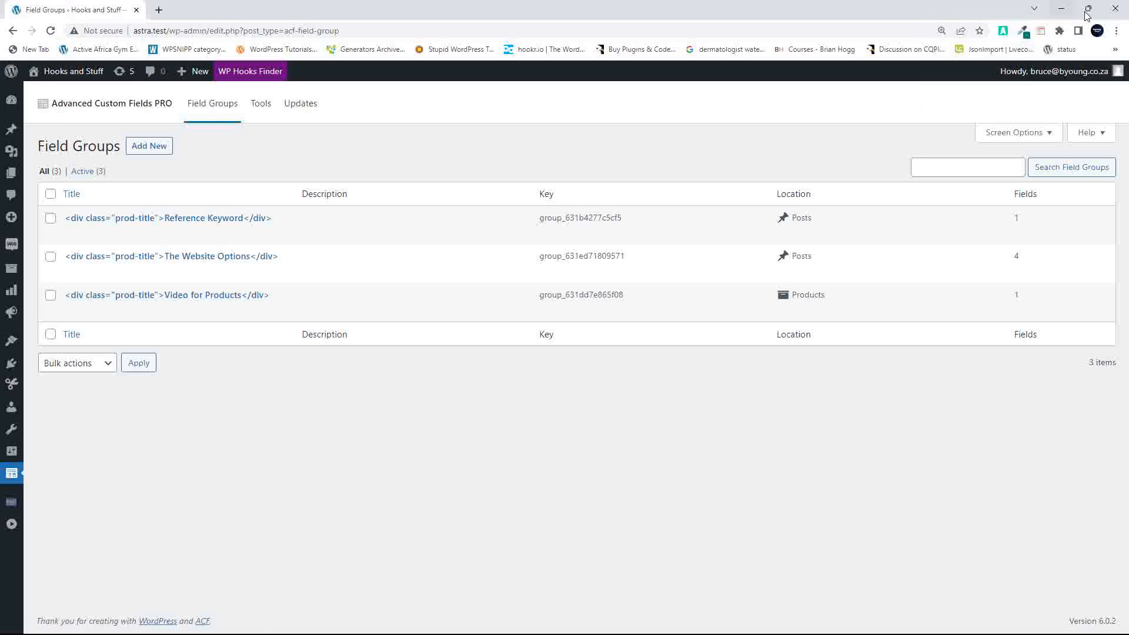
{"action": "mouse_move", "coordinate": [1089, 13]}
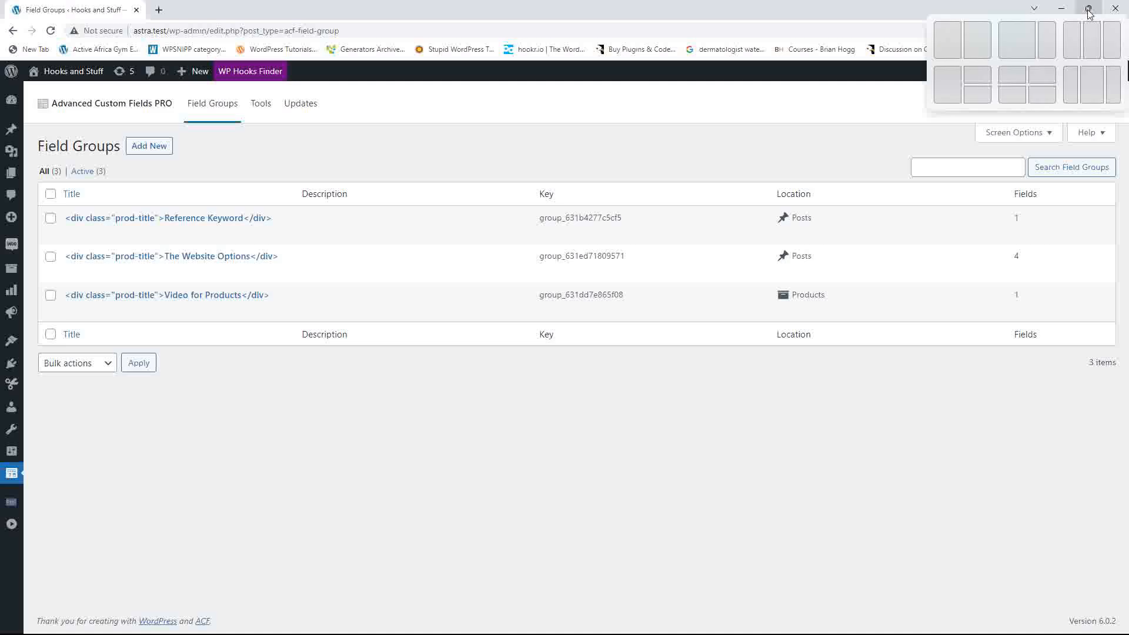
{"action": "left_click", "coordinate": [980, 44]}
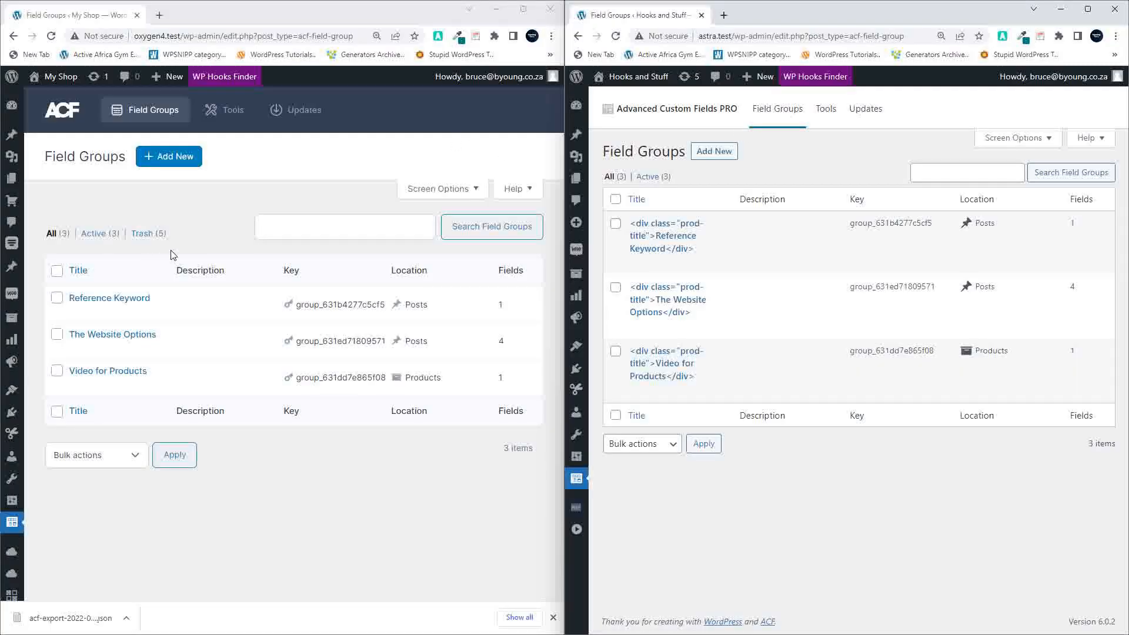
Step: Open the Reference Keyword field group on the oxygen4.test site and view its Presentation options and Group Settings
{"action": "left_click", "coordinate": [523, 9]}
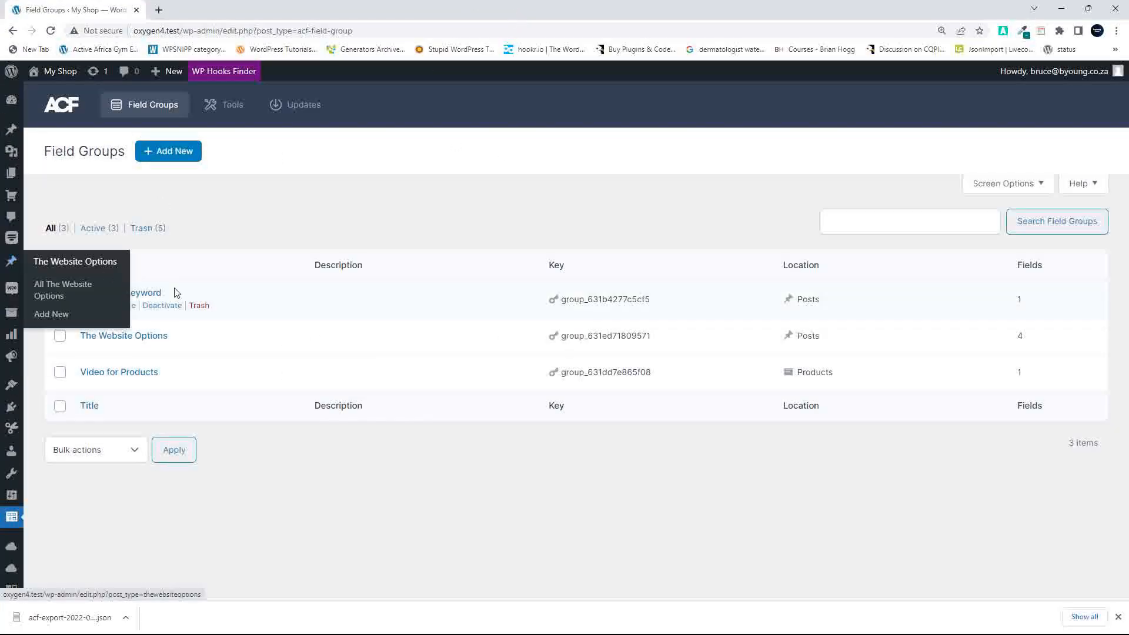
{"action": "left_click", "coordinate": [139, 294]}
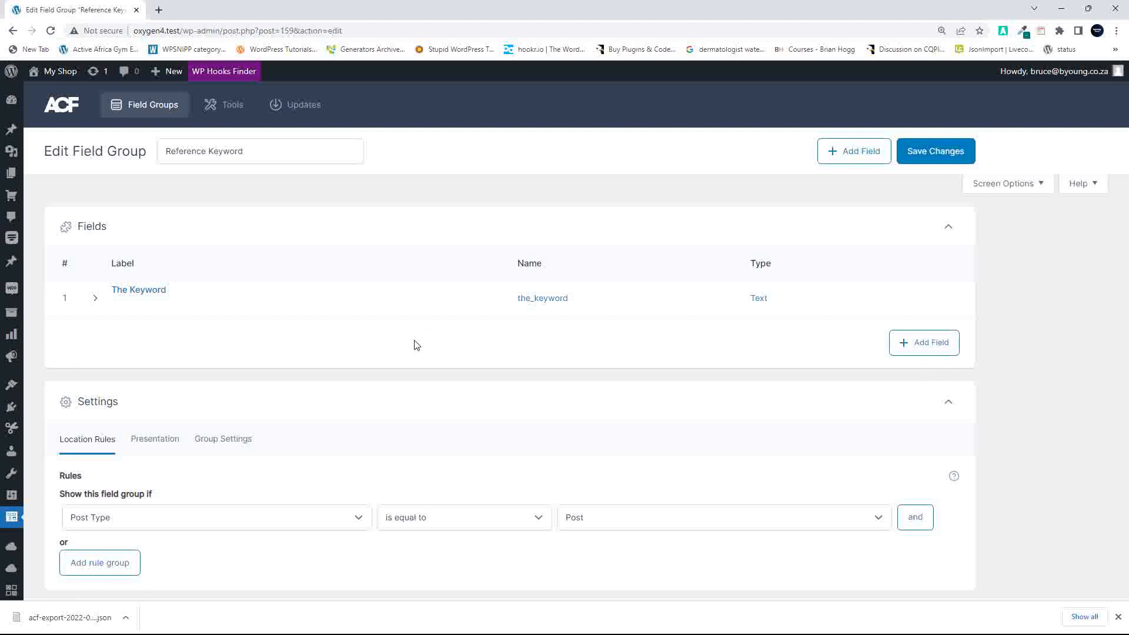
{"action": "scroll", "coordinate": [306, 448], "scroll_direction": "down", "scroll_amount": 1}
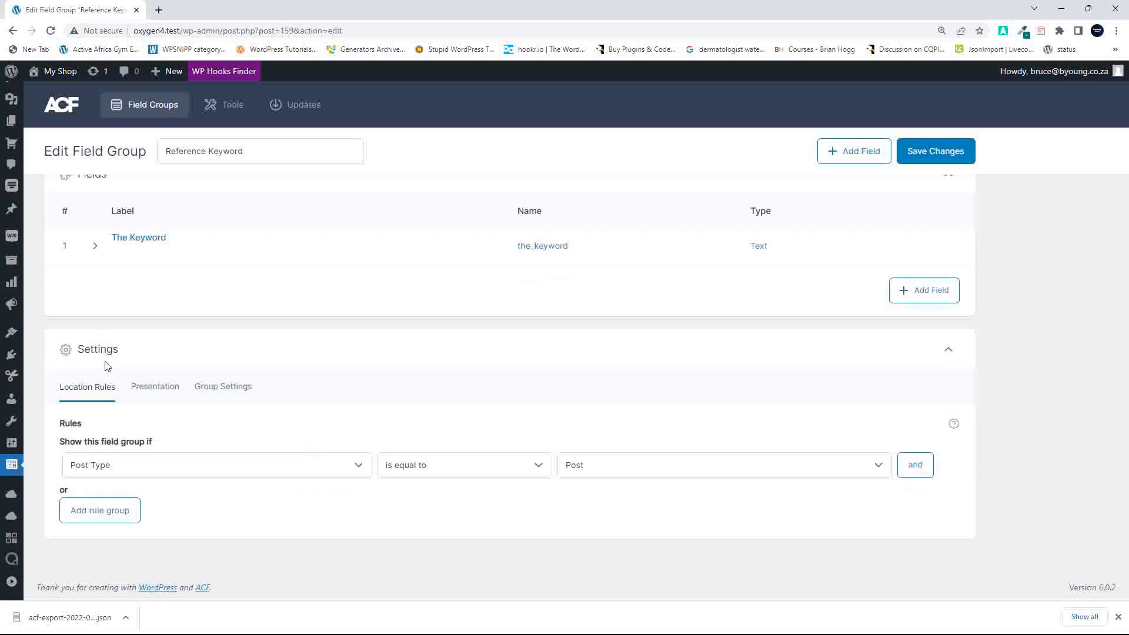
{"action": "left_click", "coordinate": [154, 388]}
{"action": "scroll", "coordinate": [256, 412], "scroll_direction": "down", "scroll_amount": 3}
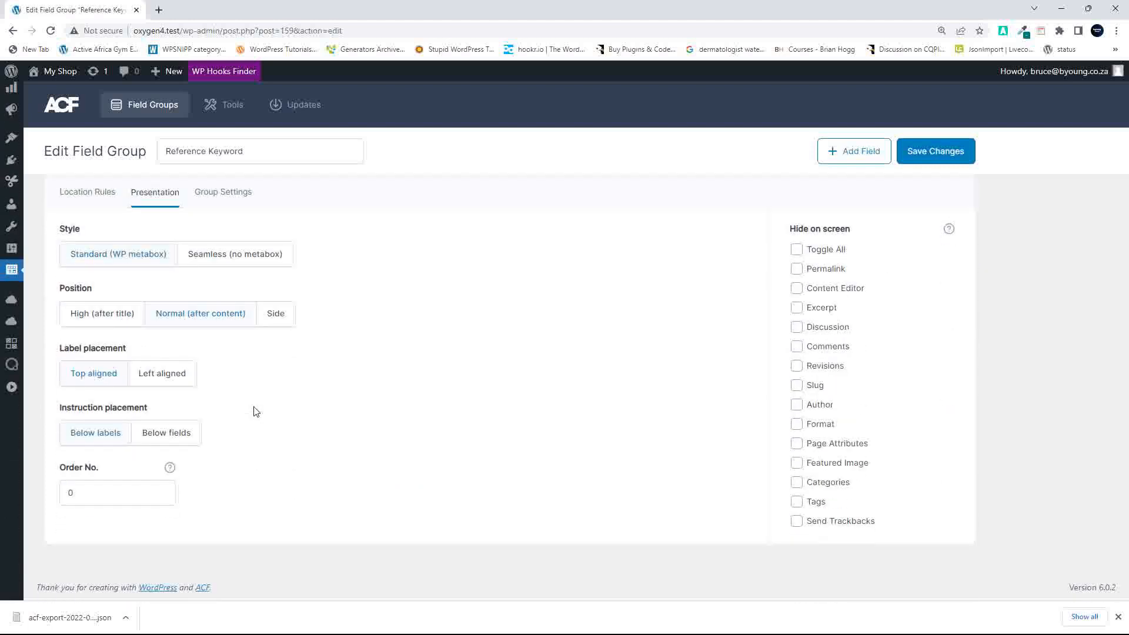
{"action": "left_click", "coordinate": [221, 192]}
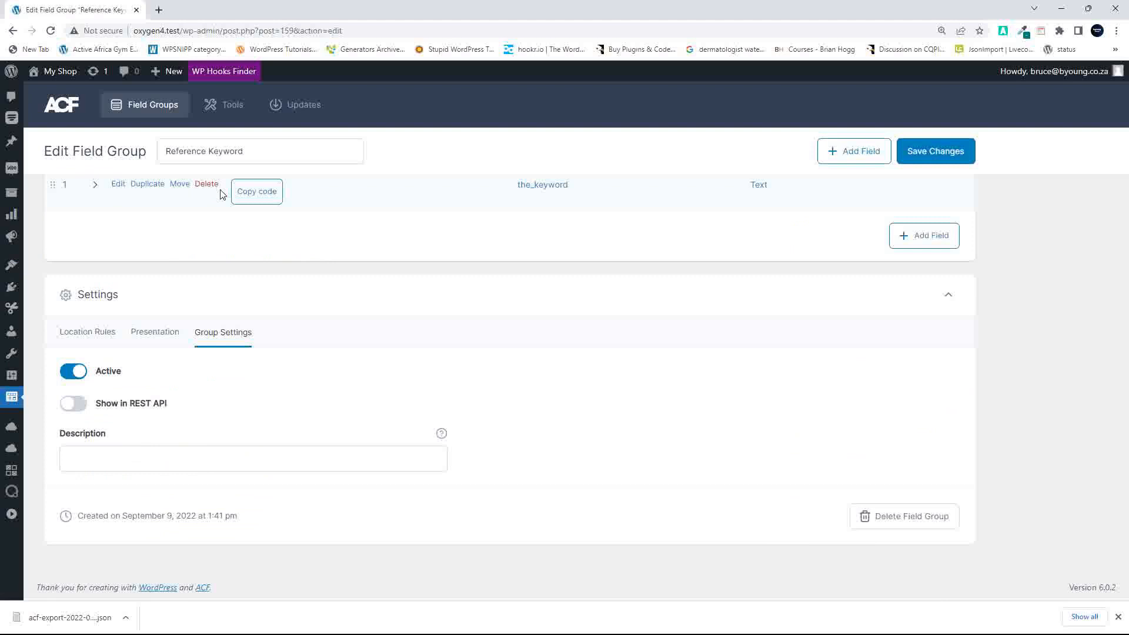
Step: Compare the layout of the field group's Location Rules, Presentation and Group Settings sections, ending on Location Rules
{"action": "left_click", "coordinate": [84, 333]}
{"action": "left_click", "coordinate": [172, 392]}
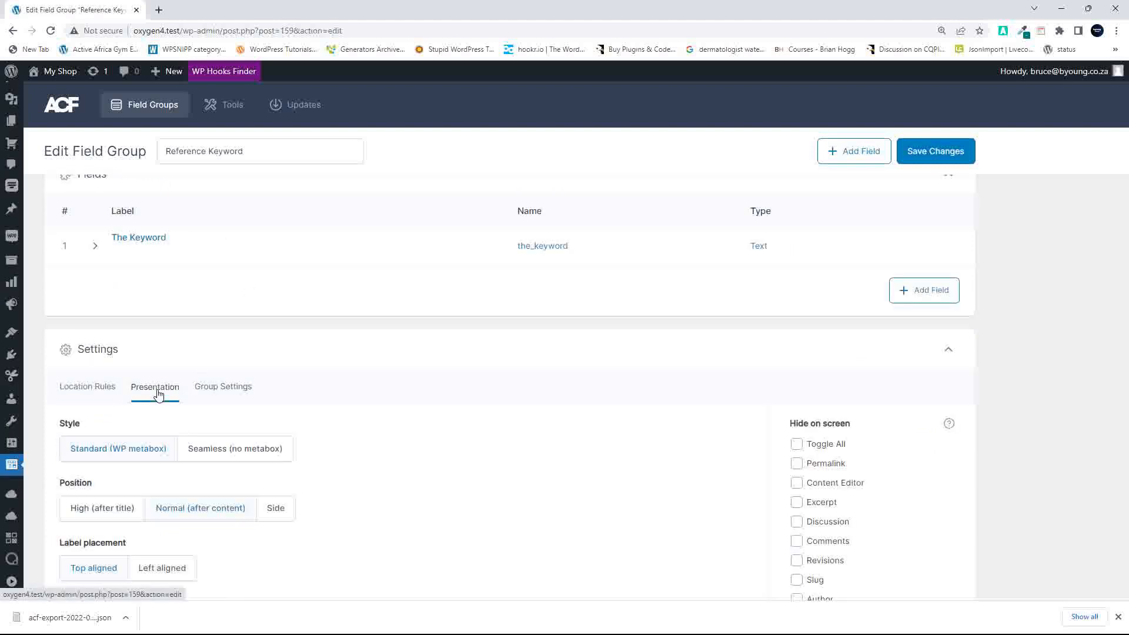
{"action": "left_click", "coordinate": [223, 390]}
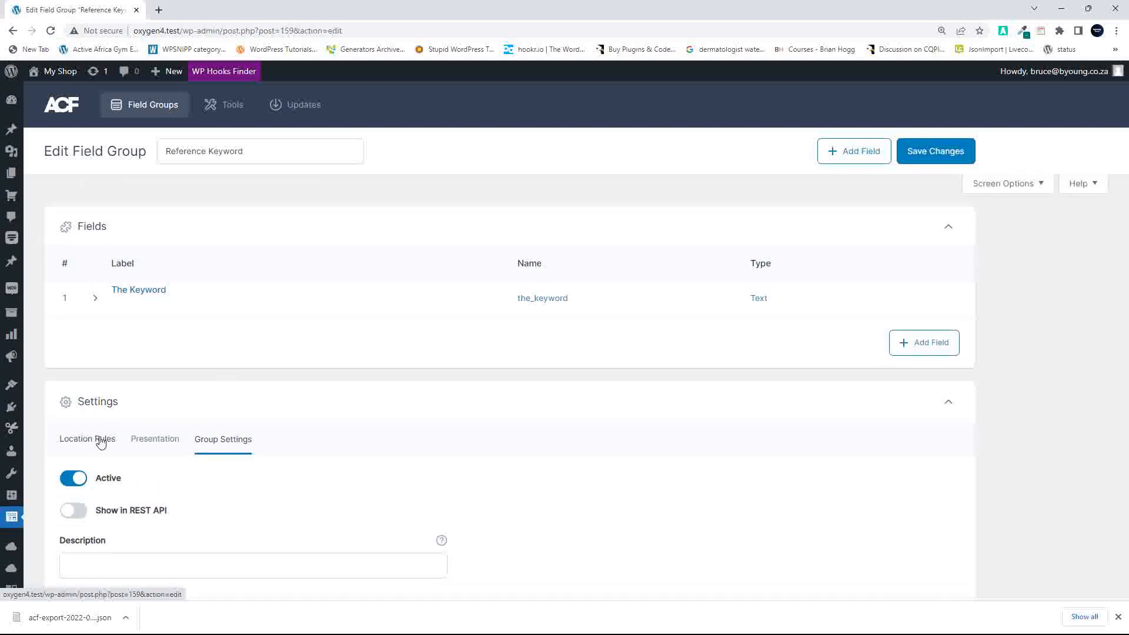
{"action": "left_click", "coordinate": [94, 439]}
{"action": "left_click", "coordinate": [148, 444]}
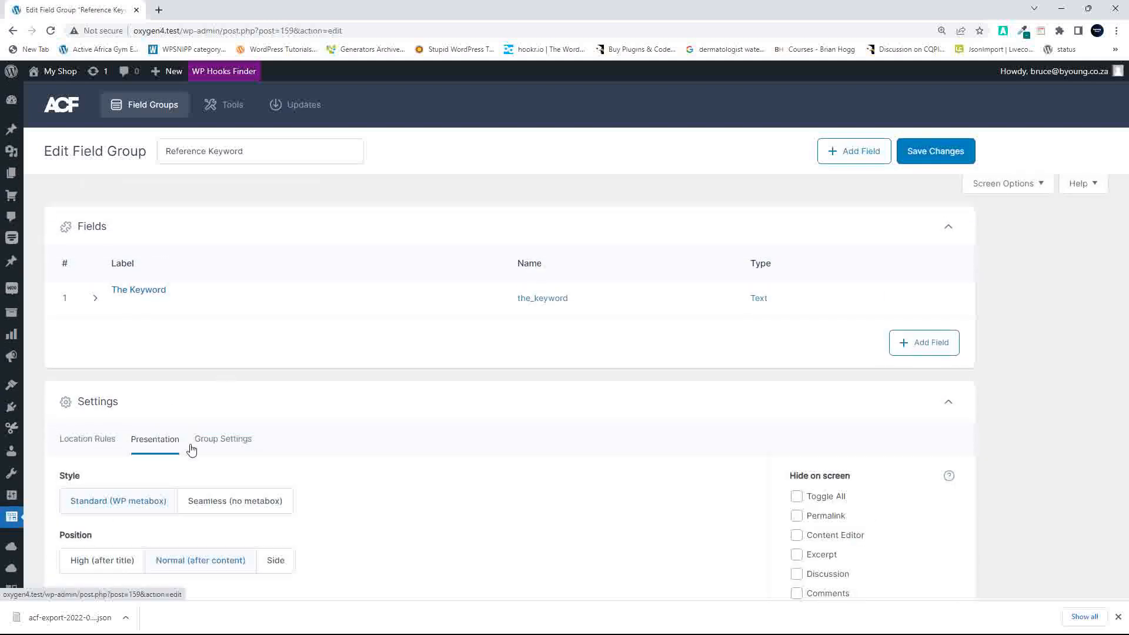
{"action": "left_click", "coordinate": [232, 443]}
{"action": "left_click", "coordinate": [155, 442]}
{"action": "left_click", "coordinate": [88, 441]}
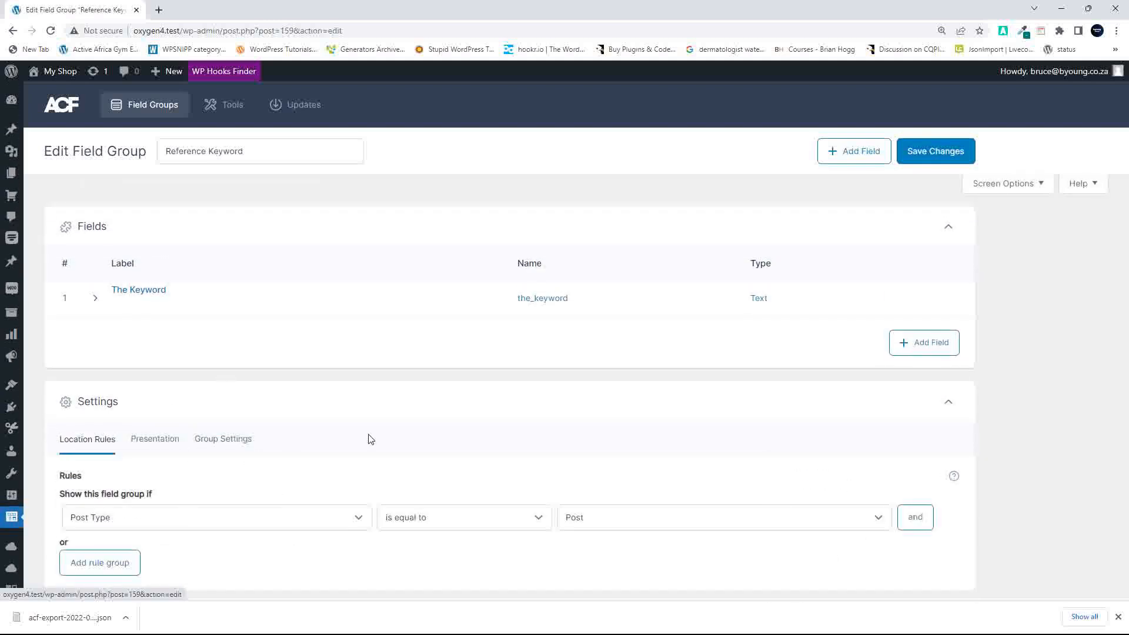
Step: Read through the full list of Presentation options, check Group Settings and return to the Location Rules
{"action": "scroll", "coordinate": [370, 439], "scroll_direction": "down", "scroll_amount": 1}
{"action": "left_click", "coordinate": [133, 387]}
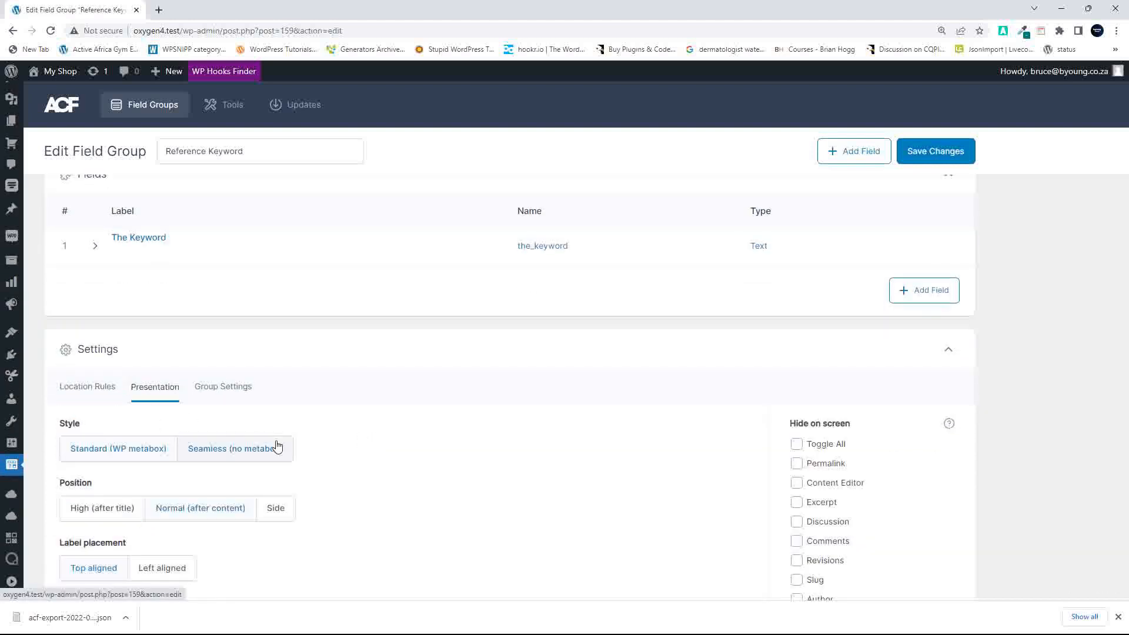
{"action": "scroll", "coordinate": [277, 446], "scroll_direction": "down", "scroll_amount": 4}
{"action": "left_click", "coordinate": [224, 192]}
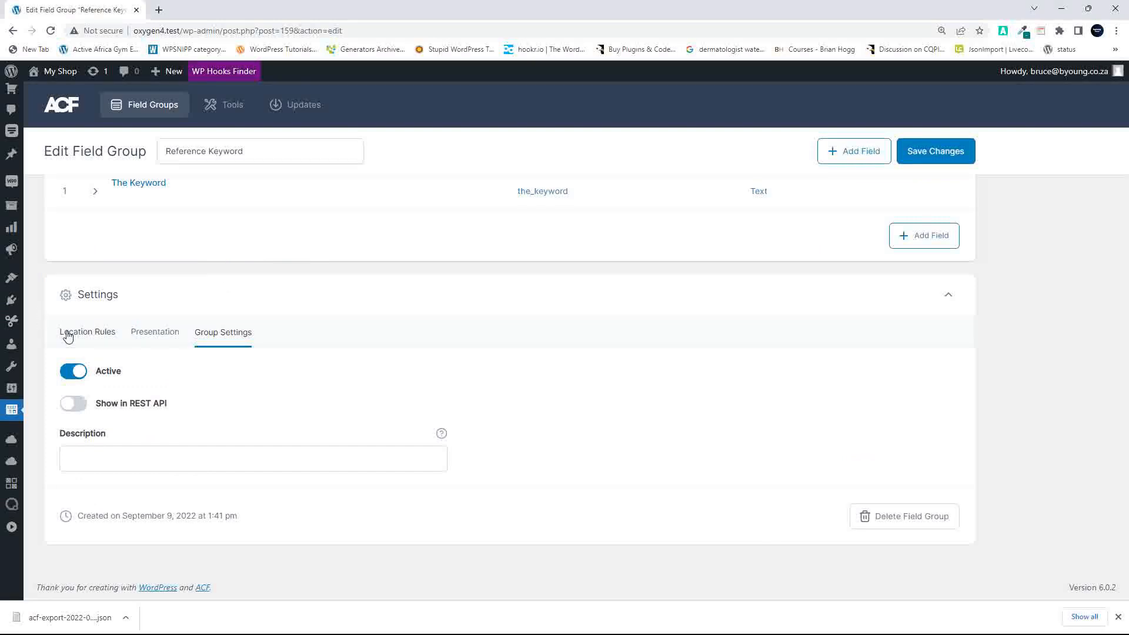
{"action": "left_click", "coordinate": [87, 332]}
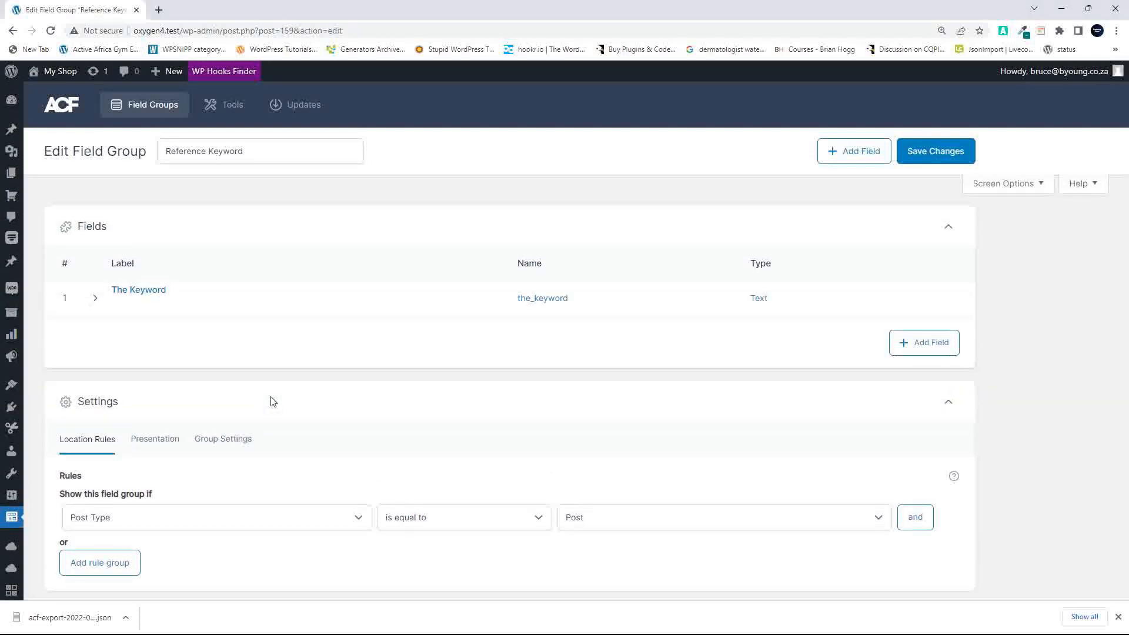
Step: Review the Presentation and Group Settings sections of the Reference Keyword group again, returning to its Location Rules
{"action": "scroll", "coordinate": [269, 396], "scroll_direction": "down", "scroll_amount": 1}
{"action": "left_click", "coordinate": [147, 386]}
{"action": "left_click", "coordinate": [207, 393]}
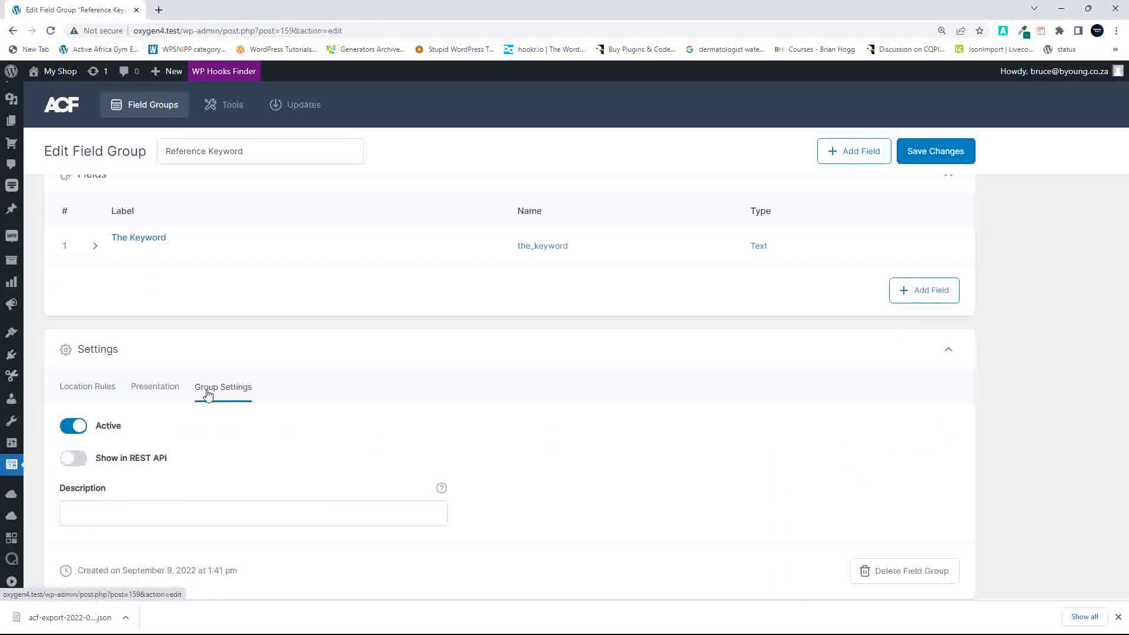
{"action": "scroll", "coordinate": [180, 409], "scroll_direction": "down", "scroll_amount": 1}
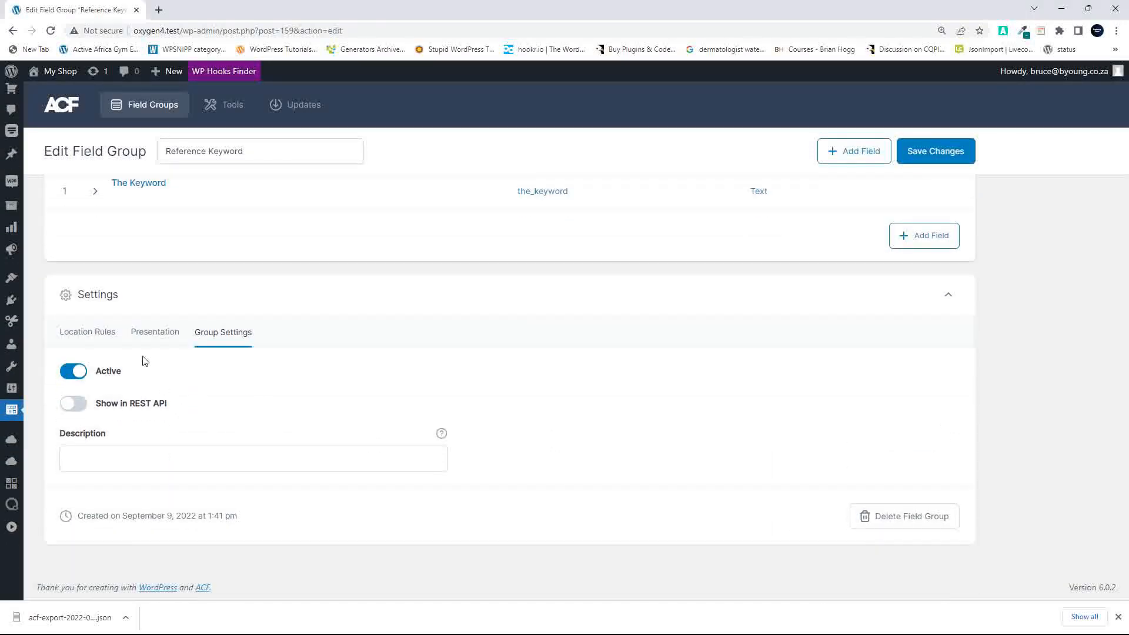
{"action": "left_click", "coordinate": [162, 335]}
{"action": "scroll", "coordinate": [181, 360], "scroll_direction": "down", "scroll_amount": 3}
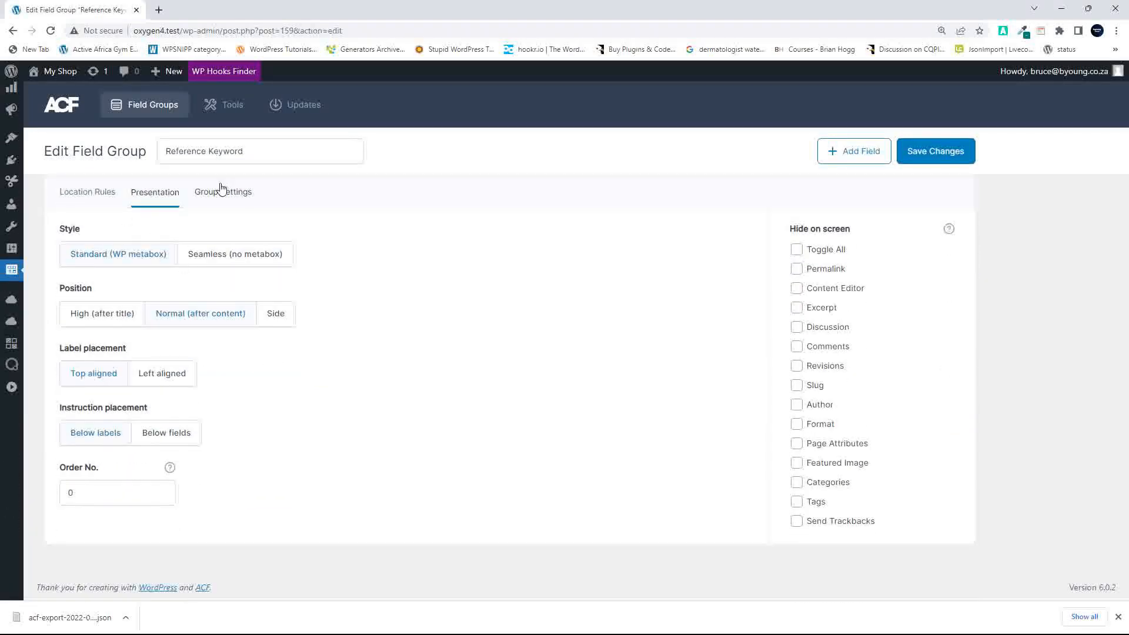
{"action": "left_click", "coordinate": [237, 193]}
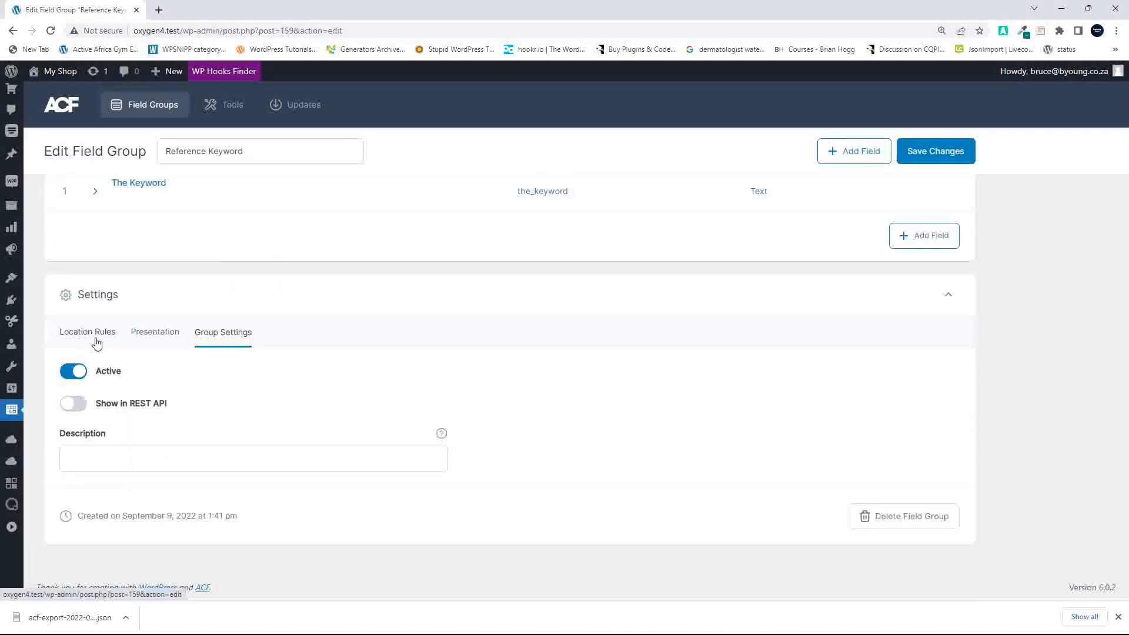
{"action": "left_click", "coordinate": [163, 345]}
{"action": "scroll", "coordinate": [291, 386], "scroll_direction": "down", "scroll_amount": 3}
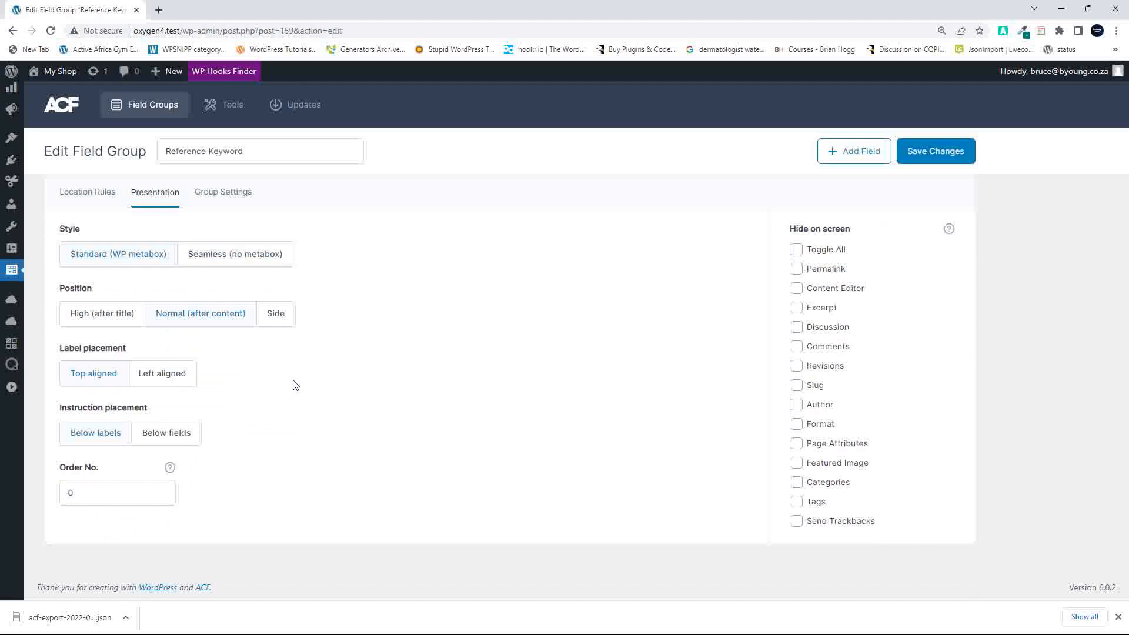
{"action": "left_click", "coordinate": [88, 194]}
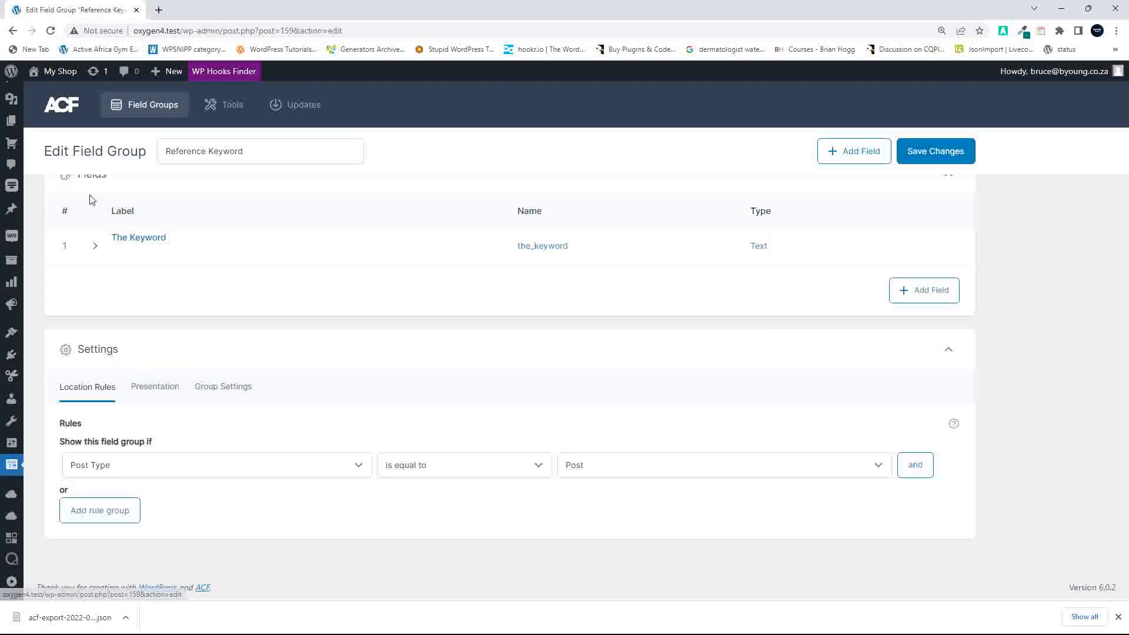
Step: Examine the Presentation section's style, placement, Order No. and Hide on screen options, then check Group Settings
{"action": "left_click", "coordinate": [156, 387]}
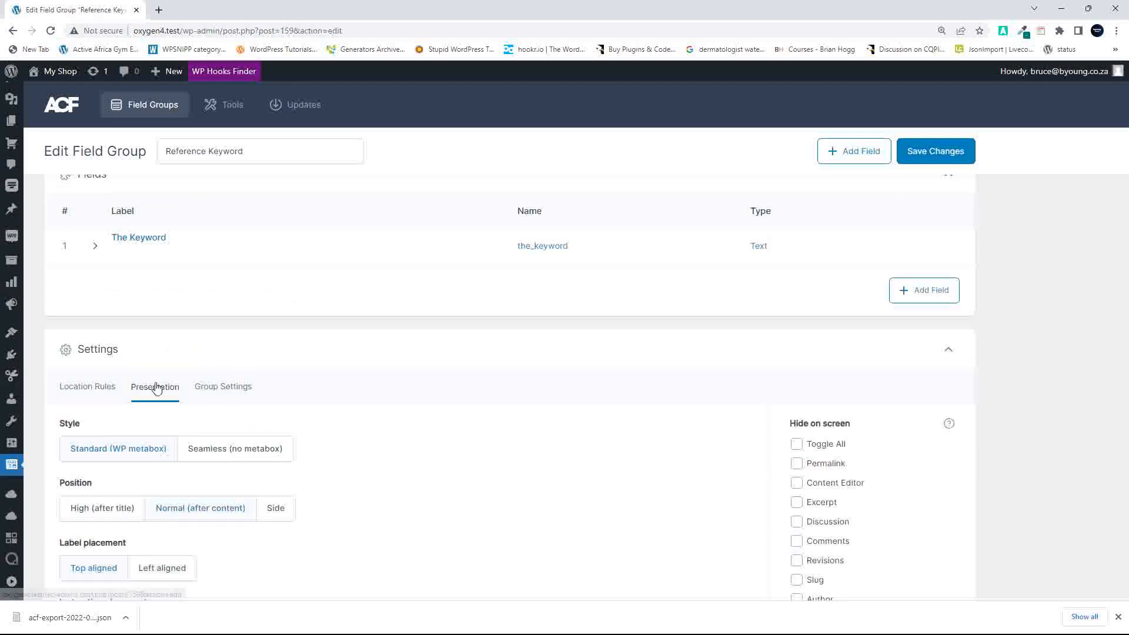
{"action": "scroll", "coordinate": [427, 392], "scroll_direction": "down", "scroll_amount": 3}
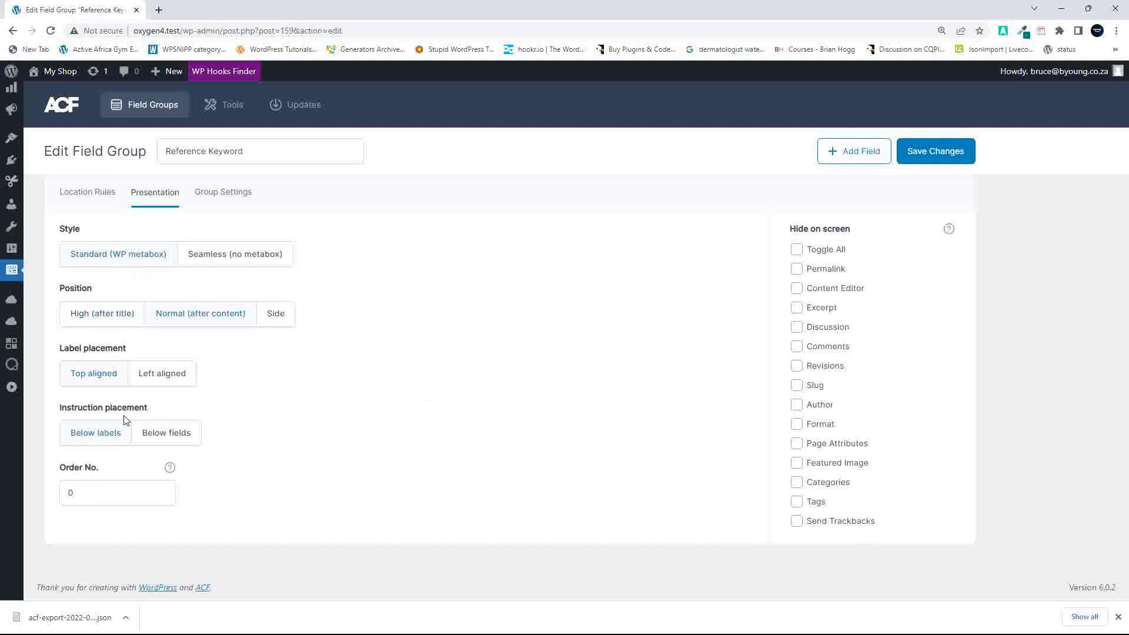
{"action": "left_click", "coordinate": [110, 492]}
{"action": "scroll", "coordinate": [823, 353], "scroll_direction": "up", "scroll_amount": 1}
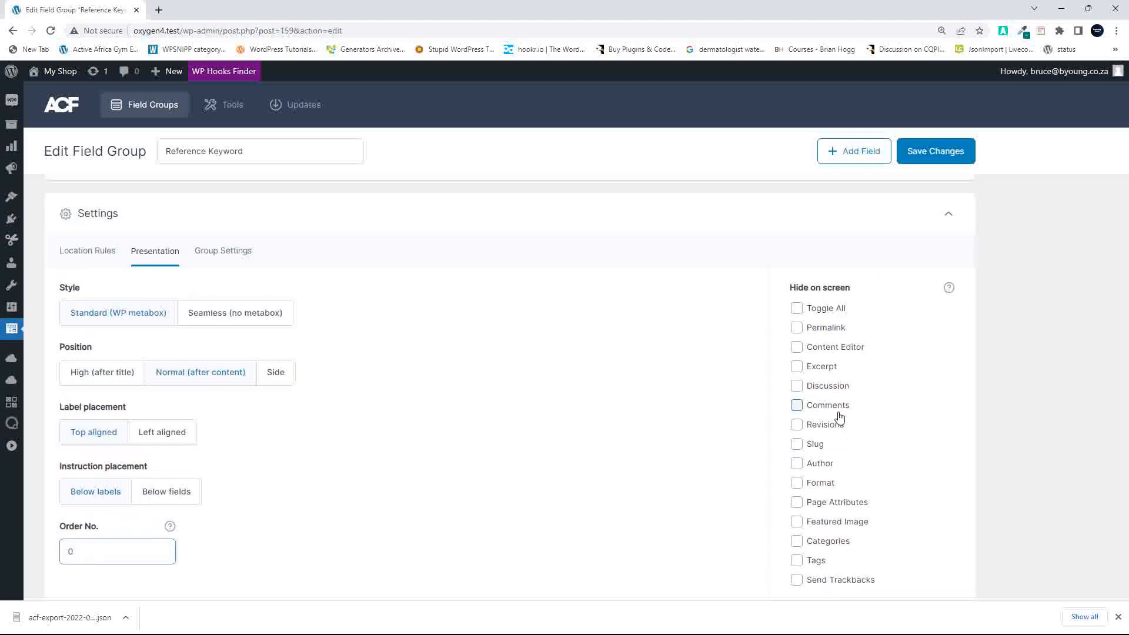
{"action": "left_click", "coordinate": [221, 251]}
{"action": "left_click", "coordinate": [73, 332]}
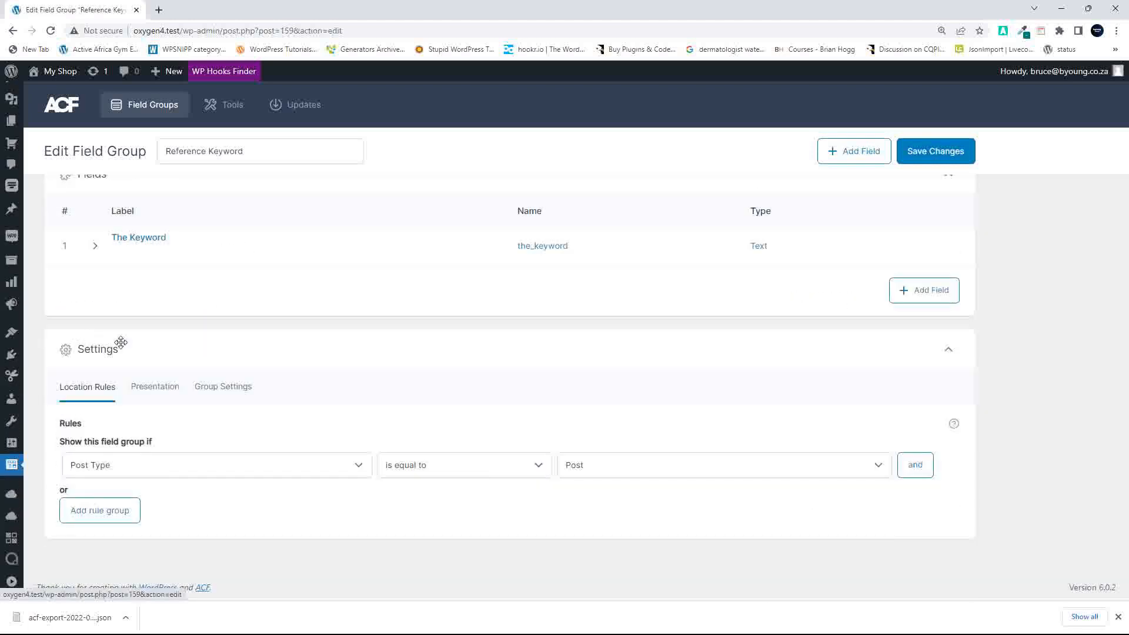
Step: Switch to the astra.test site's window at full size and open its Reference Keyword field group
{"action": "mouse_move", "coordinate": [1088, 8]}
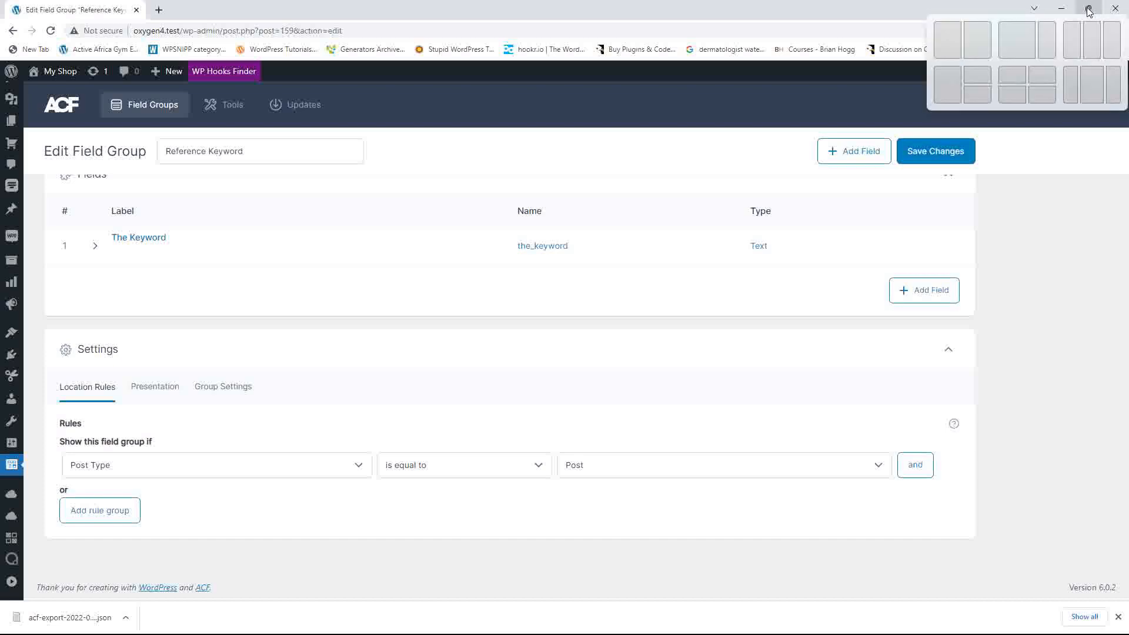
{"action": "left_click", "coordinate": [958, 37]}
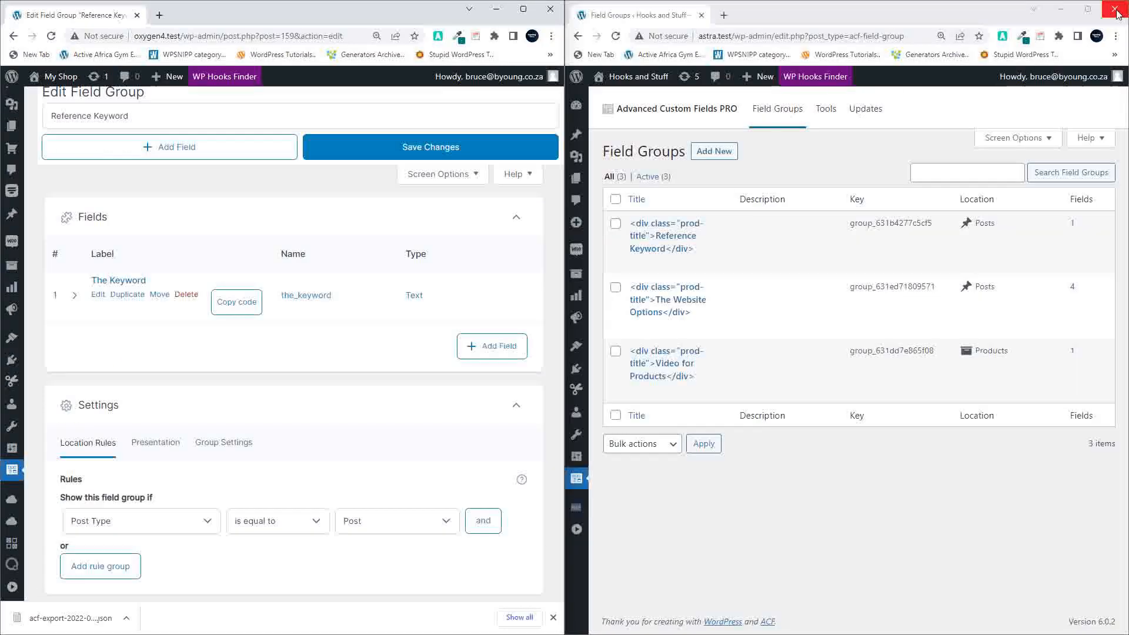
{"action": "left_click", "coordinate": [1082, 14]}
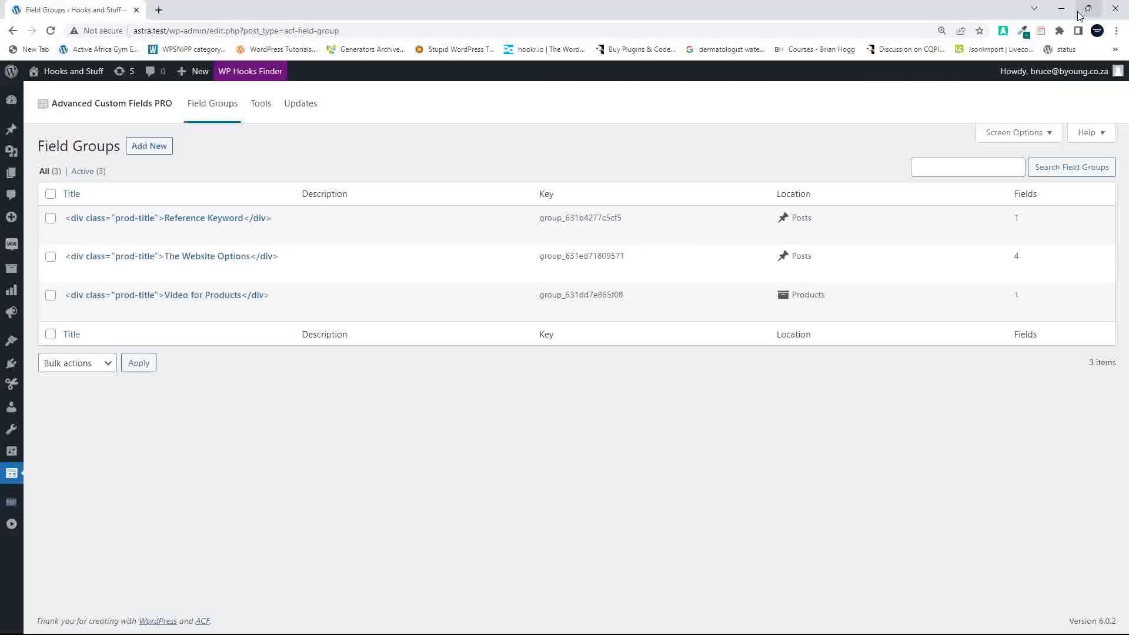
{"action": "left_click", "coordinate": [187, 218]}
Step: Examine the location rules, settings and Hide on screen options on the older ACF field group edit page
{"action": "scroll", "coordinate": [449, 382], "scroll_direction": "down", "scroll_amount": 7}
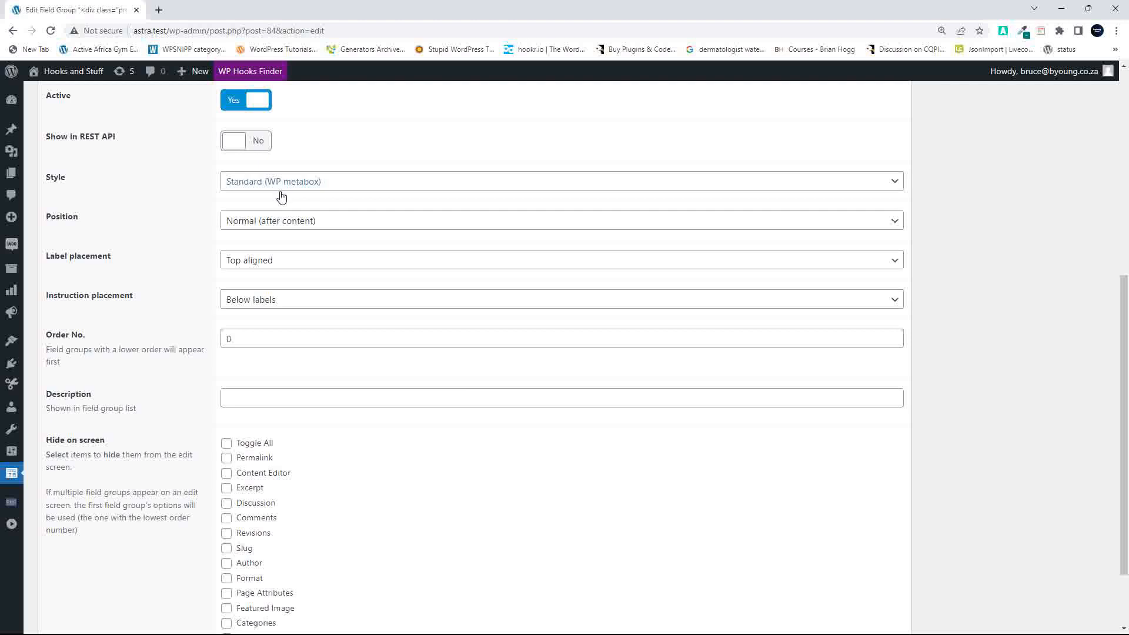
{"action": "scroll", "coordinate": [133, 398], "scroll_direction": "down", "scroll_amount": 2}
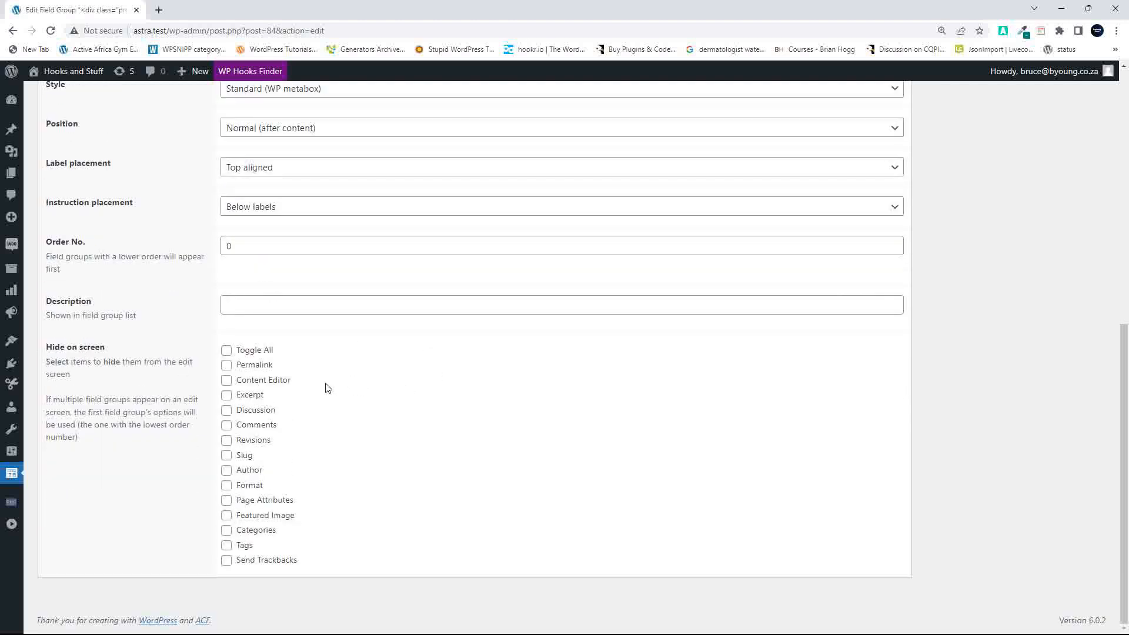
{"action": "scroll", "coordinate": [376, 516], "scroll_direction": "up", "scroll_amount": 8}
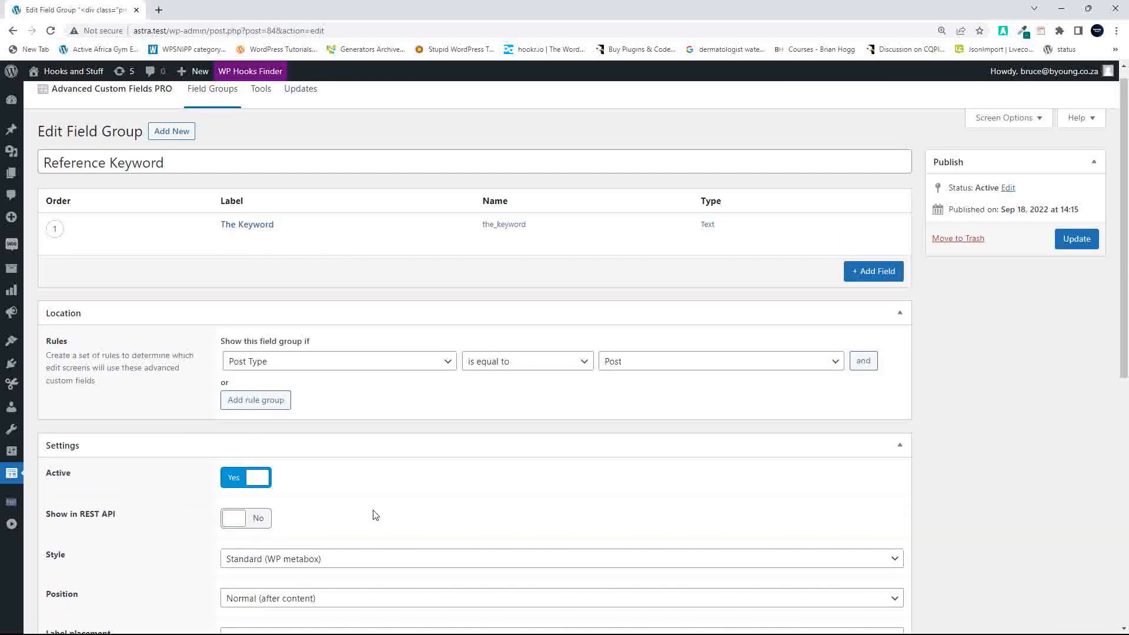
{"action": "scroll", "coordinate": [365, 497], "scroll_direction": "down", "scroll_amount": 8}
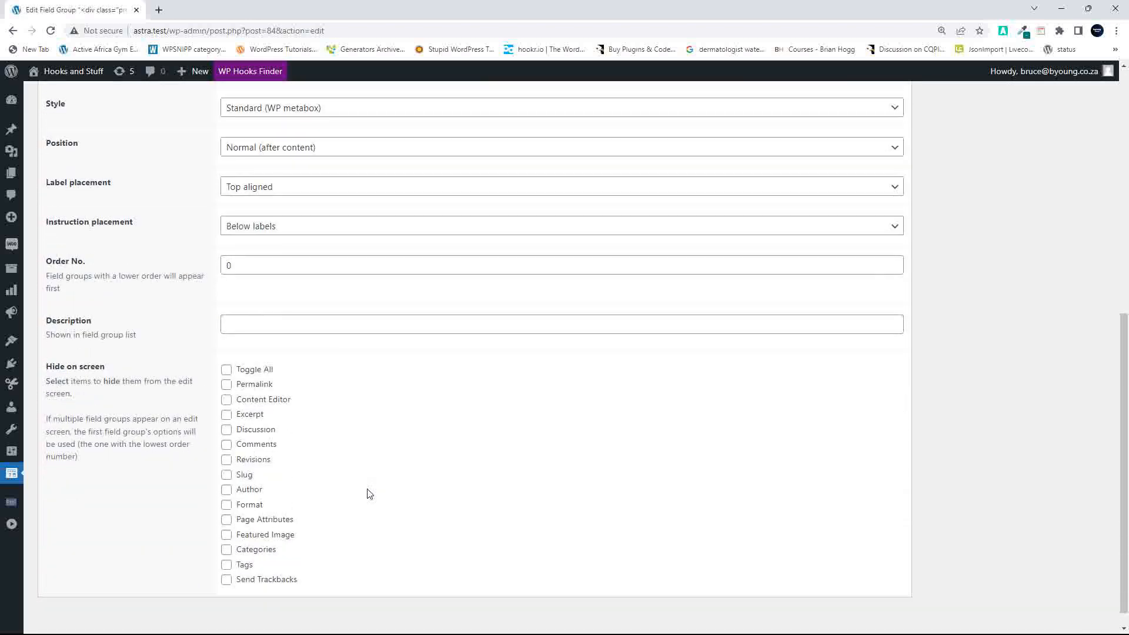
{"action": "scroll", "coordinate": [370, 493], "scroll_direction": "up", "scroll_amount": 1}
{"action": "scroll", "coordinate": [369, 493], "scroll_direction": "down", "scroll_amount": 2}
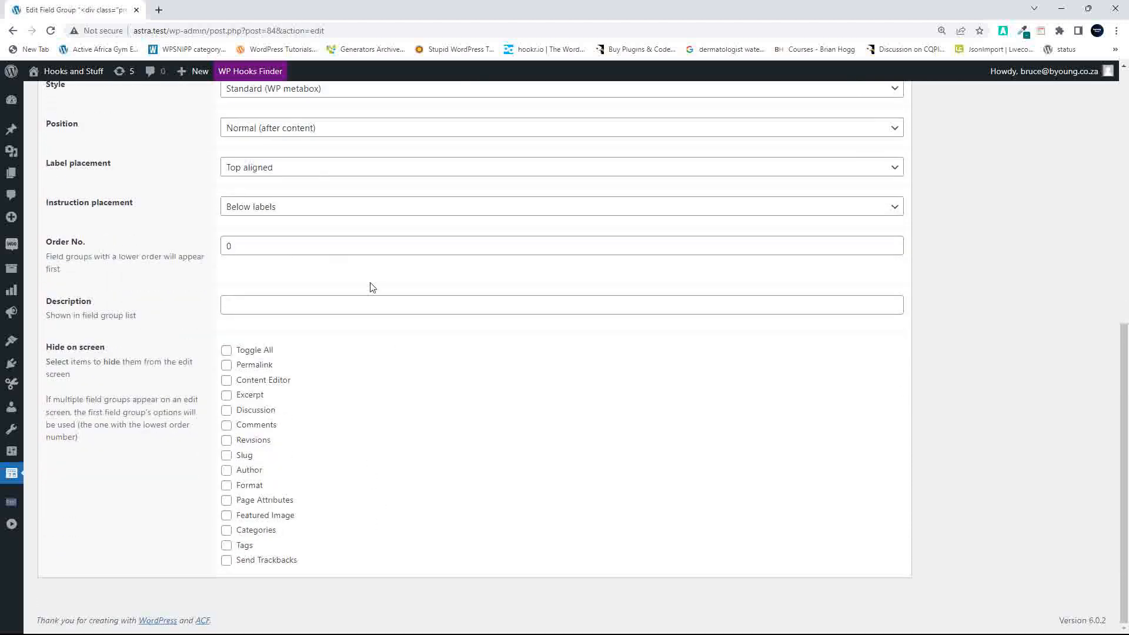
{"action": "scroll", "coordinate": [399, 347], "scroll_direction": "up", "scroll_amount": 4}
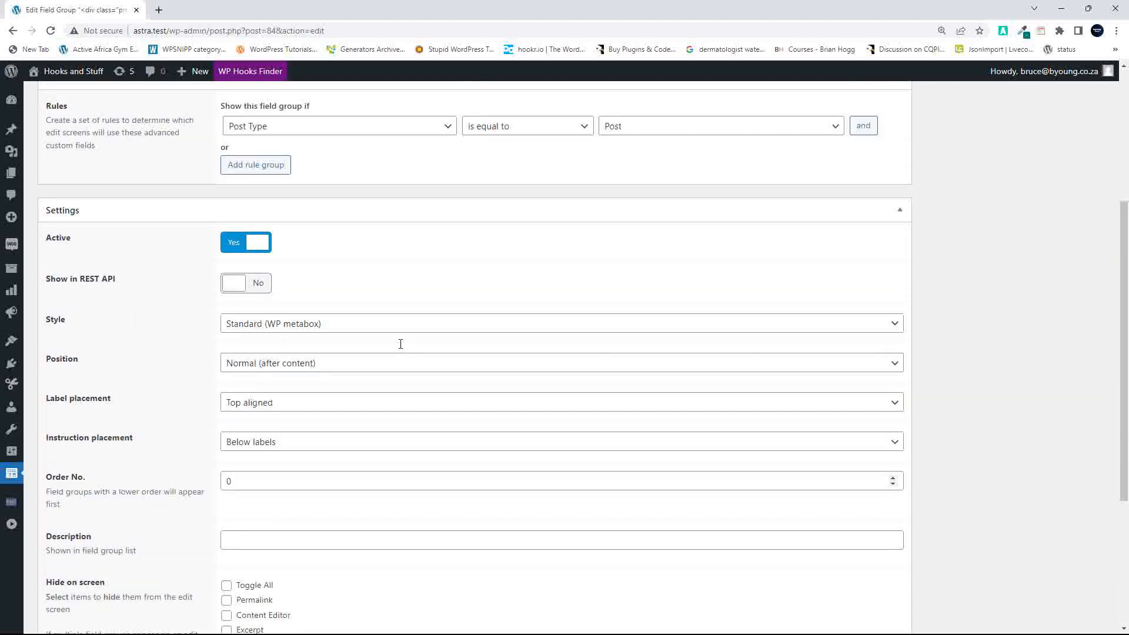
Step: Examine the older field group's remaining settings down to Hide on screen, and place the astra.test and oxygen4.test windows side by side
{"action": "scroll", "coordinate": [398, 347], "scroll_direction": "down", "scroll_amount": 2}
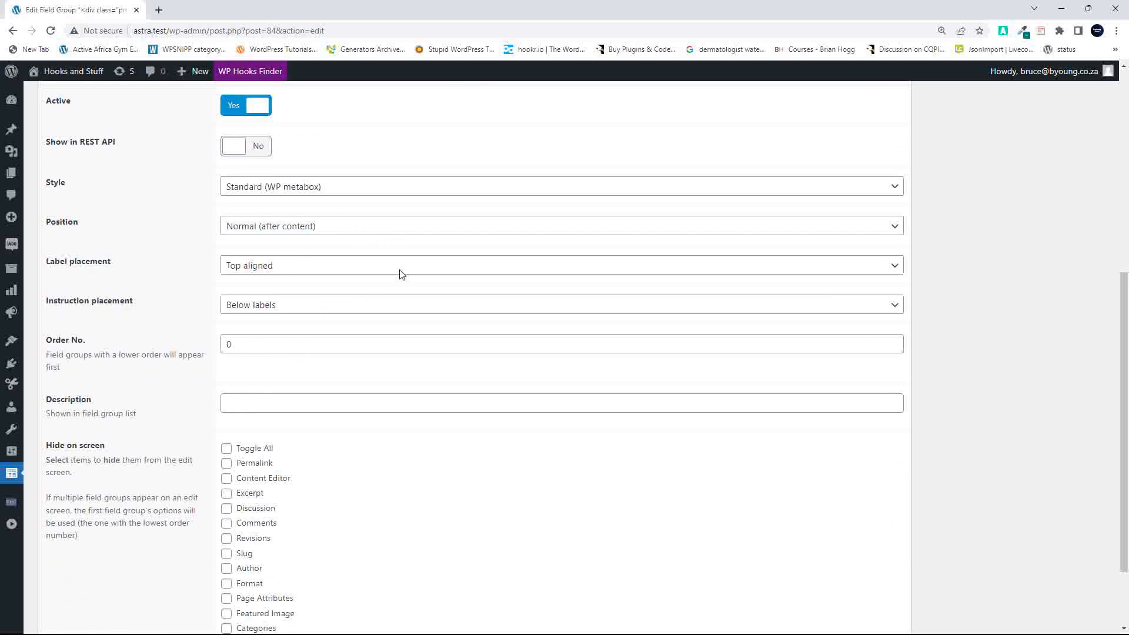
{"action": "scroll", "coordinate": [342, 516], "scroll_direction": "down", "scroll_amount": 2}
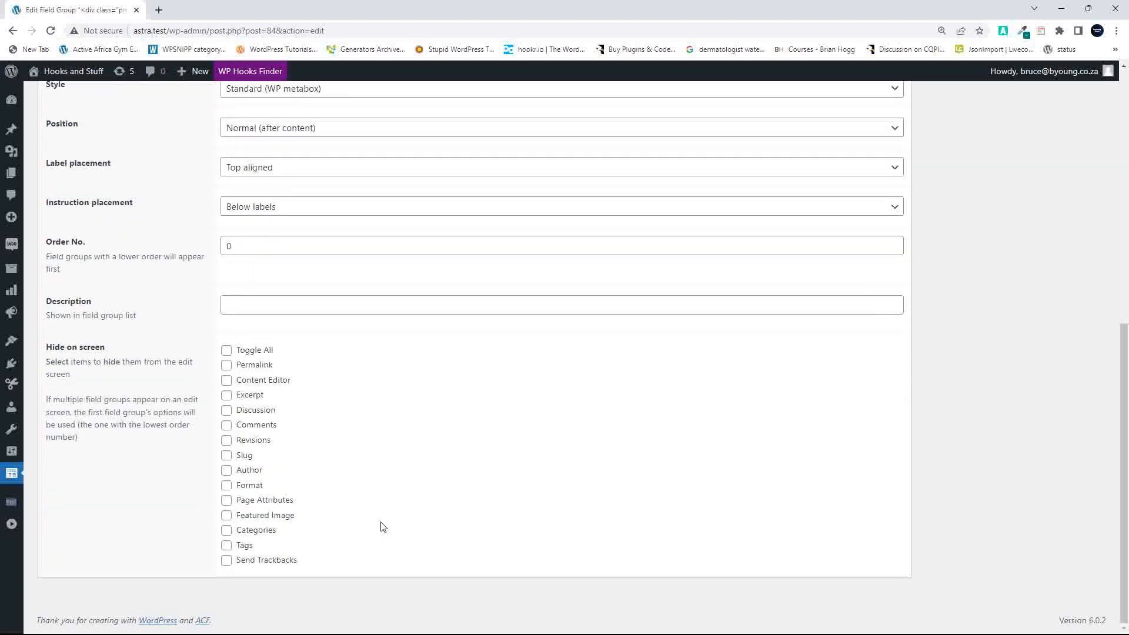
{"action": "scroll", "coordinate": [383, 526], "scroll_direction": "up", "scroll_amount": 7}
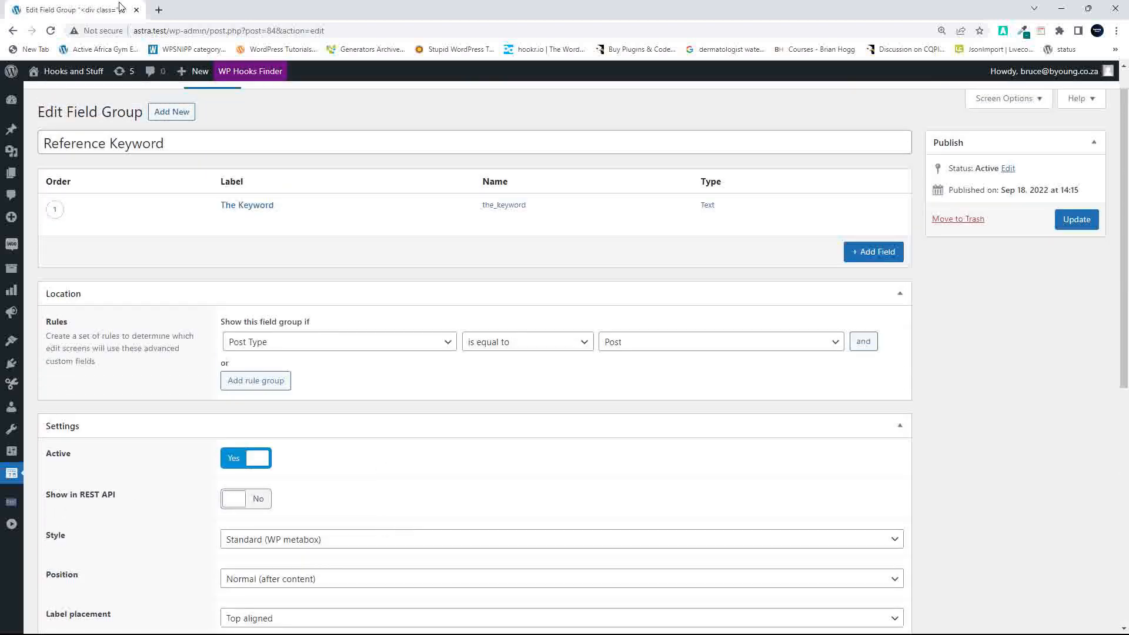
{"action": "mouse_move", "coordinate": [1089, 10]}
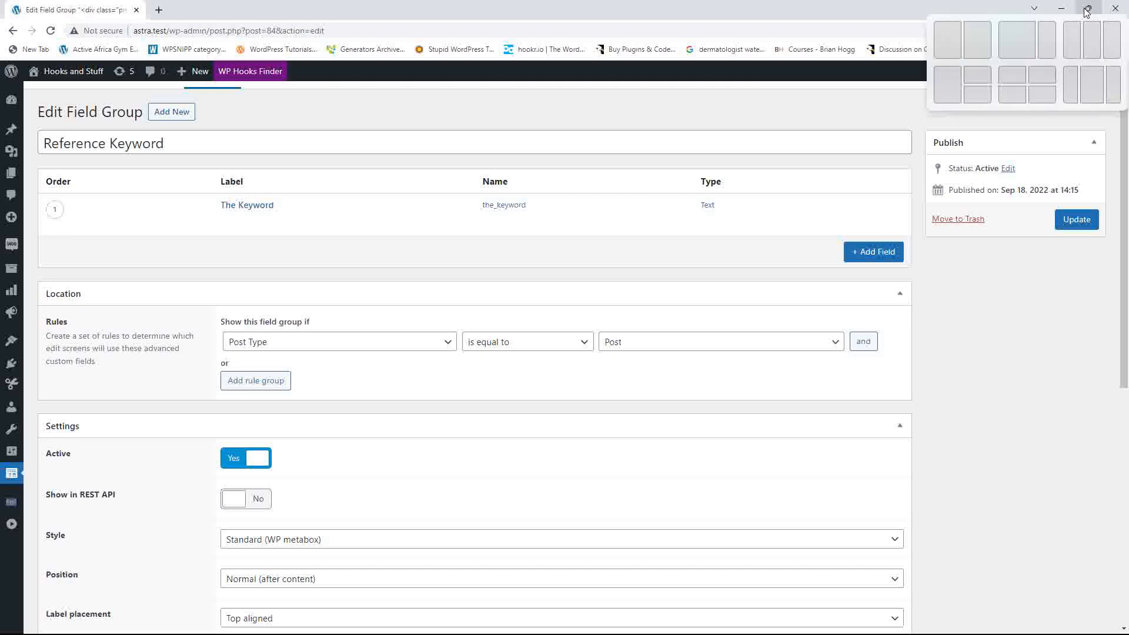
{"action": "left_click", "coordinate": [976, 39]}
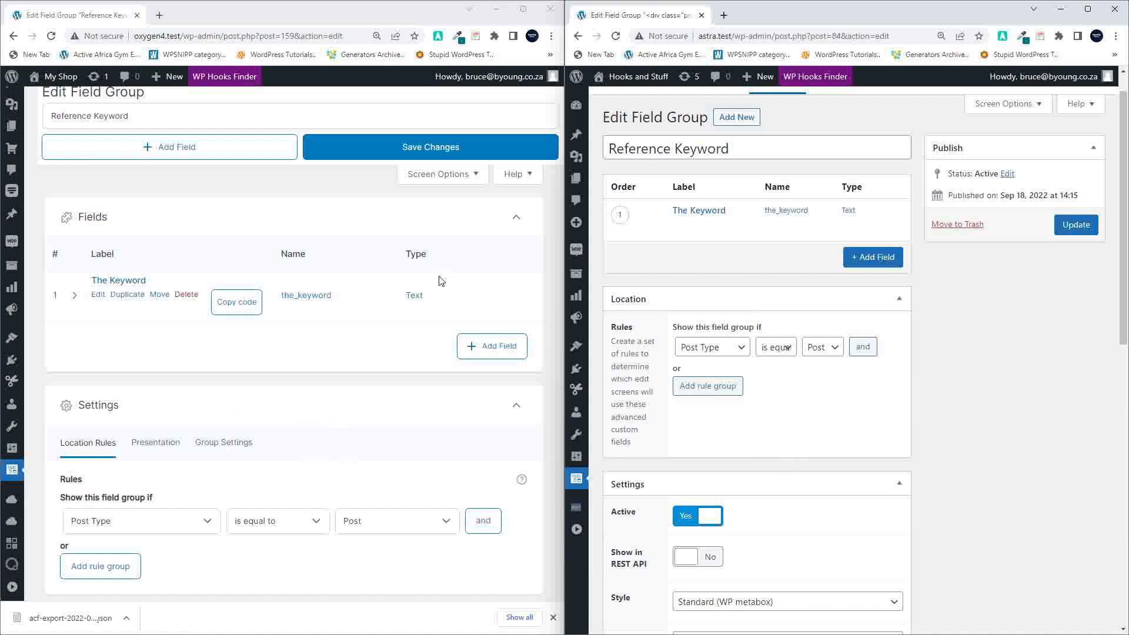
Step: Enlarge the oxygen4.test window and review the Reference Keyword group's Group Settings, Presentation and Location Rules sections
{"action": "left_click", "coordinate": [523, 9]}
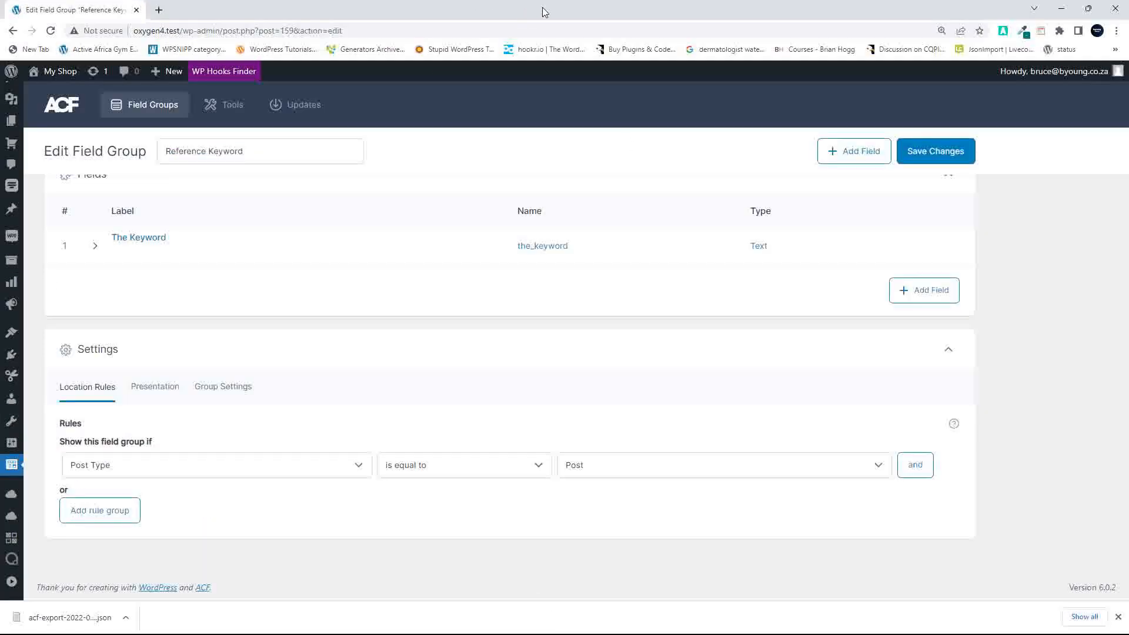
{"action": "left_click", "coordinate": [156, 391]}
{"action": "left_click", "coordinate": [228, 391]}
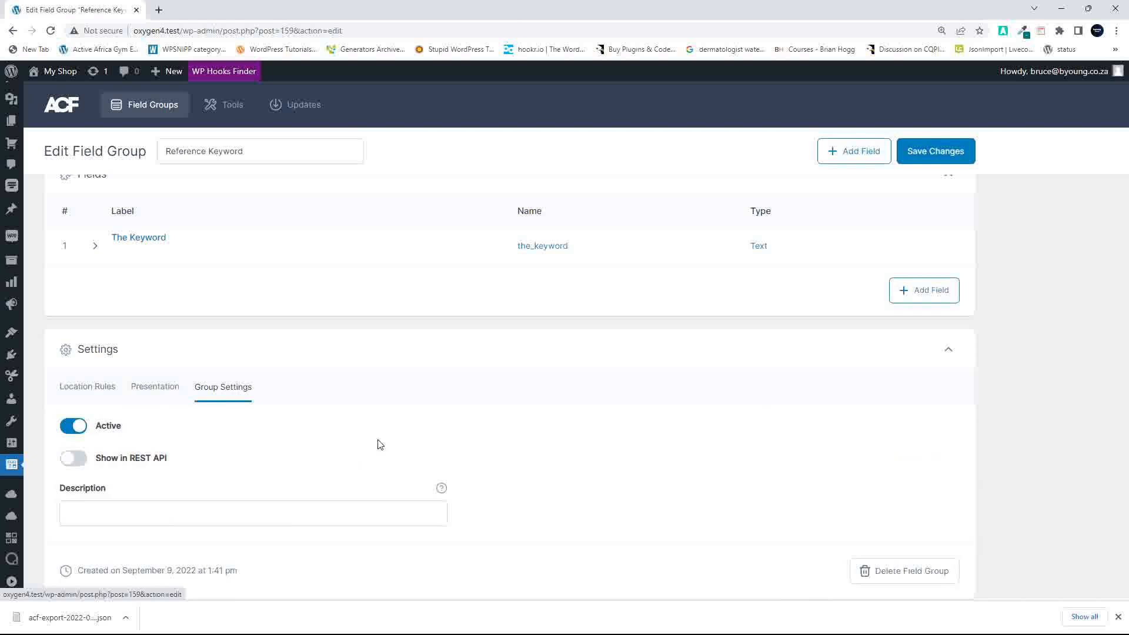
{"action": "scroll", "coordinate": [382, 442], "scroll_direction": "down", "scroll_amount": 1}
{"action": "left_click", "coordinate": [161, 330]}
{"action": "scroll", "coordinate": [177, 350], "scroll_direction": "down", "scroll_amount": 1}
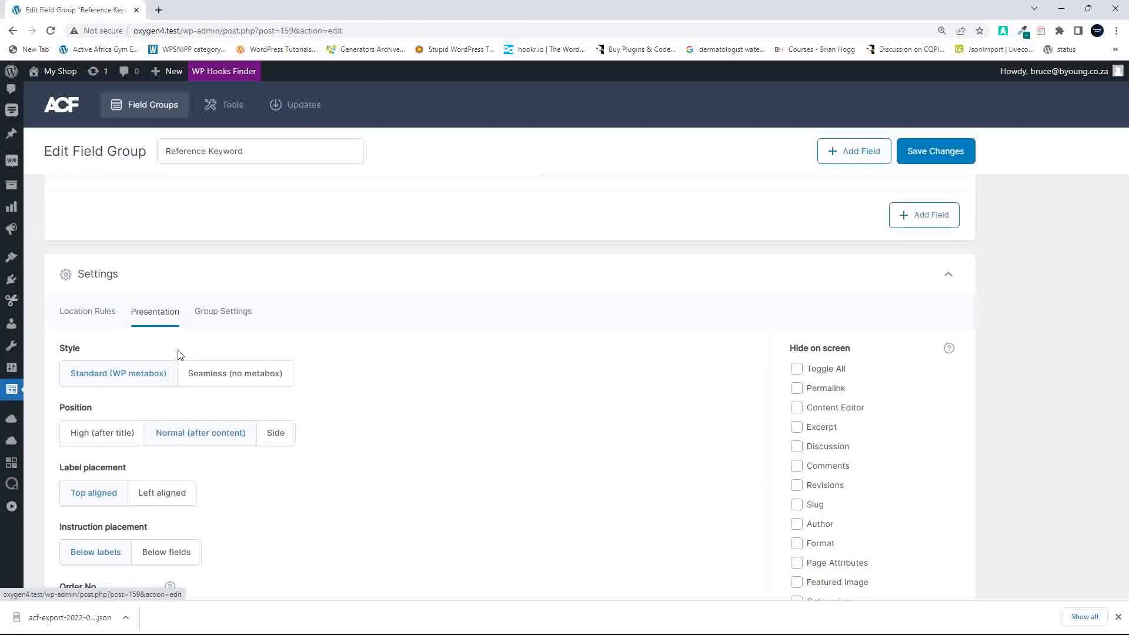
{"action": "scroll", "coordinate": [180, 355], "scroll_direction": "down", "scroll_amount": 2}
{"action": "left_click", "coordinate": [85, 193]}
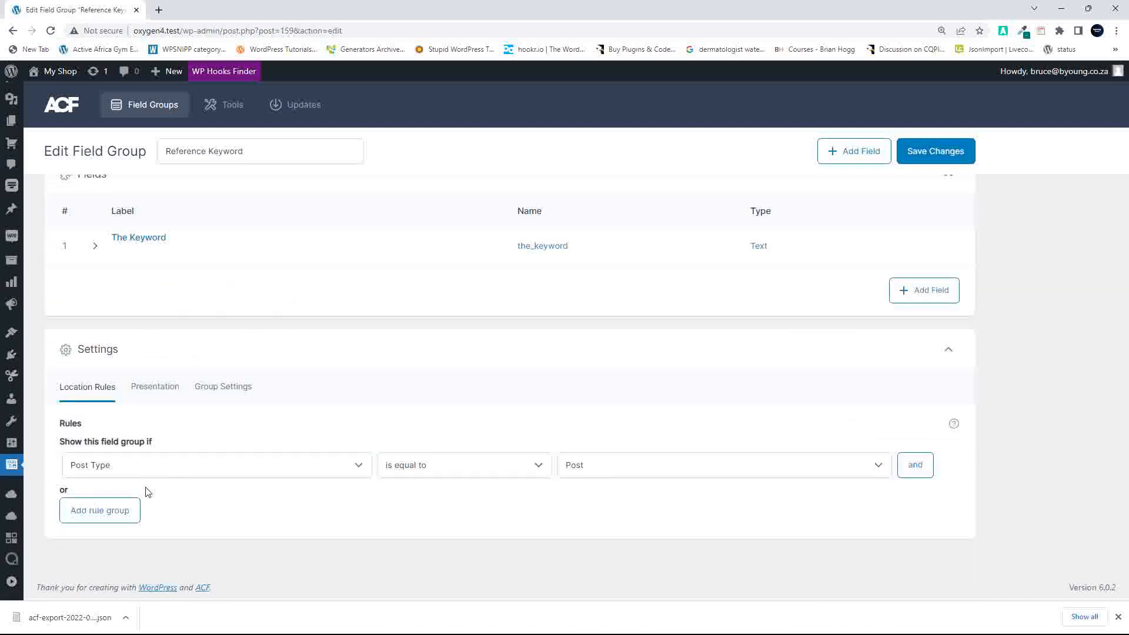
Step: Review the Reference Keyword group's Group Settings, Location Rules and Presentation sections once more, finishing on the Presentation options
{"action": "left_click", "coordinate": [217, 391]}
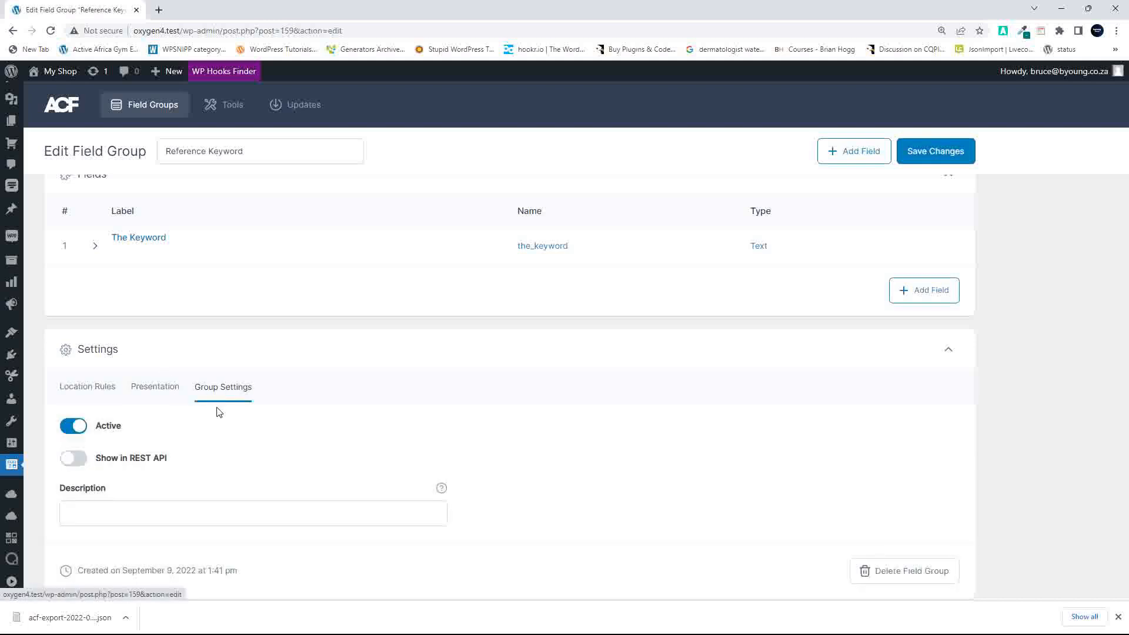
{"action": "left_click", "coordinate": [147, 387]}
{"action": "scroll", "coordinate": [189, 409], "scroll_direction": "down", "scroll_amount": 3}
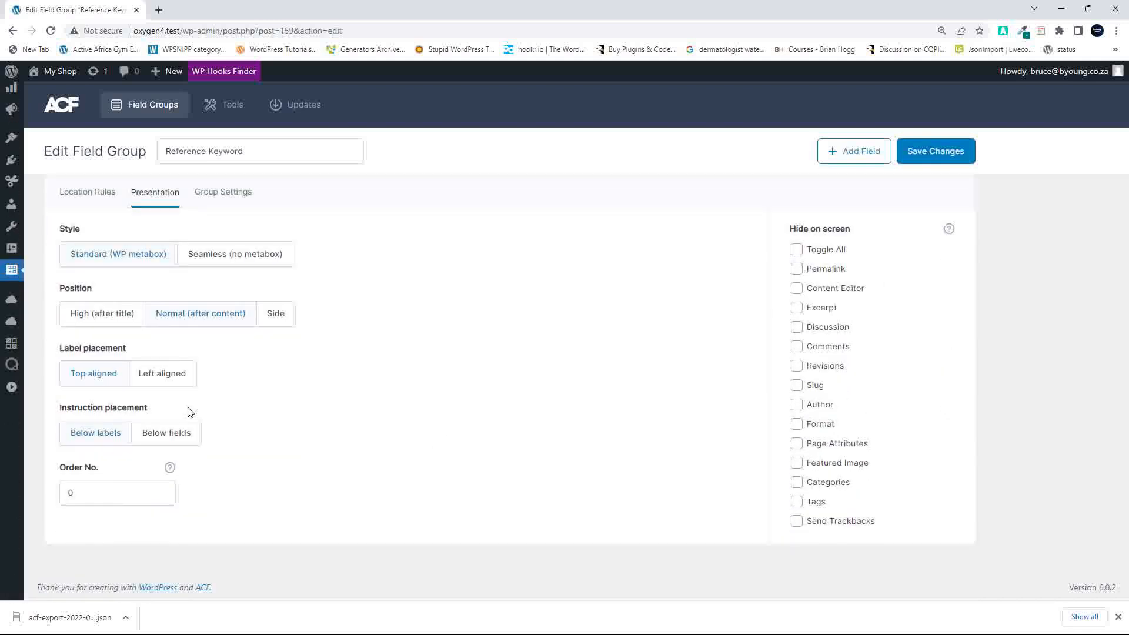
{"action": "left_click", "coordinate": [225, 194]}
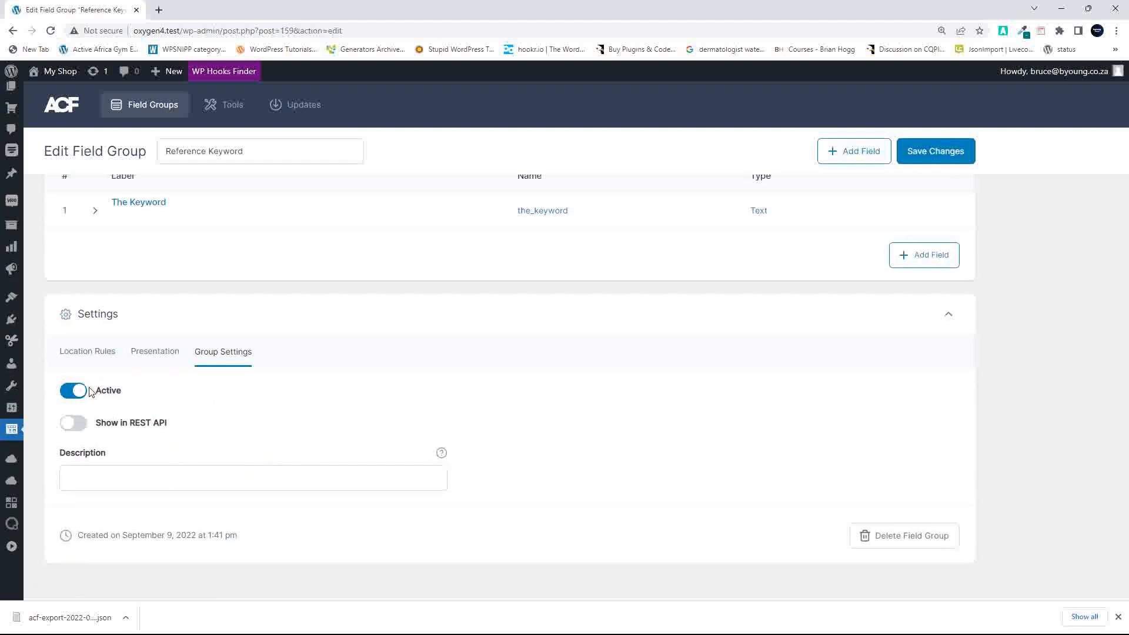
{"action": "left_click", "coordinate": [91, 353]}
{"action": "left_click", "coordinate": [146, 386]}
{"action": "scroll", "coordinate": [223, 409], "scroll_direction": "down", "scroll_amount": 3}
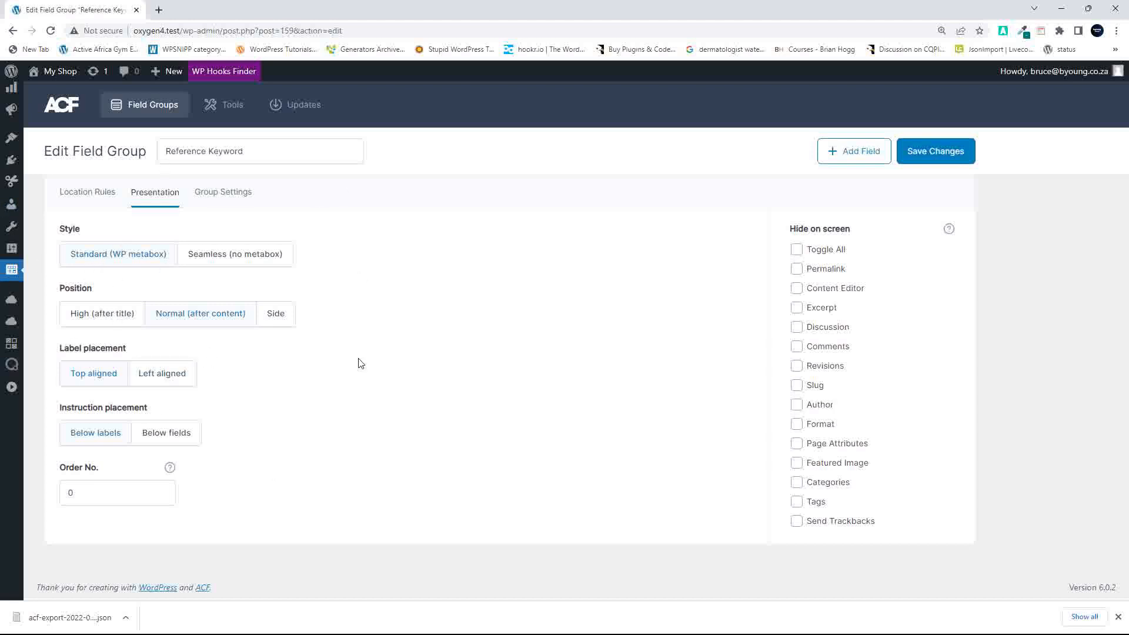
{"action": "scroll", "coordinate": [152, 346], "scroll_direction": "up", "scroll_amount": 1}
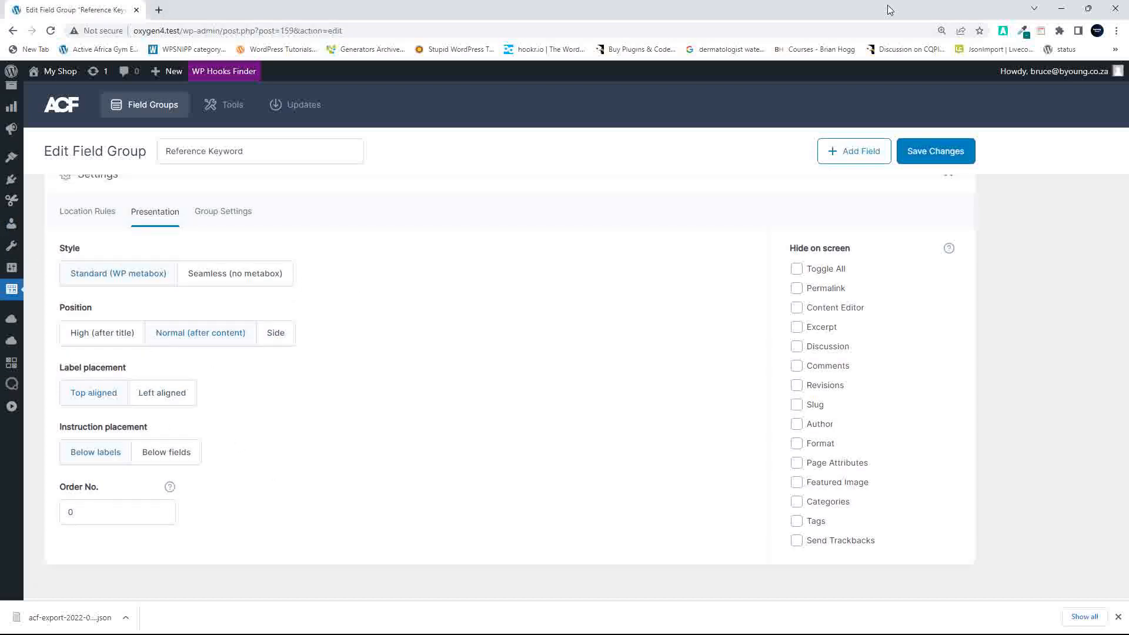
Step: Return the oxygen4.test window to half the screen, beside the astra.test window
{"action": "left_click", "coordinate": [1084, 9]}
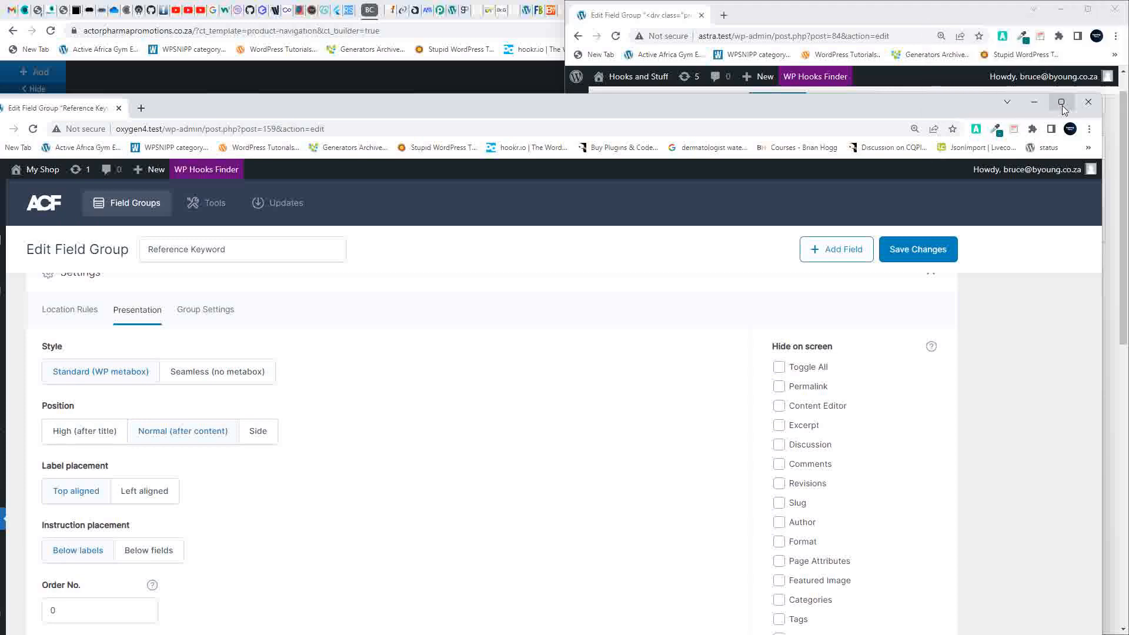
{"action": "mouse_move", "coordinate": [1062, 105]}
{"action": "left_click", "coordinate": [955, 140]}
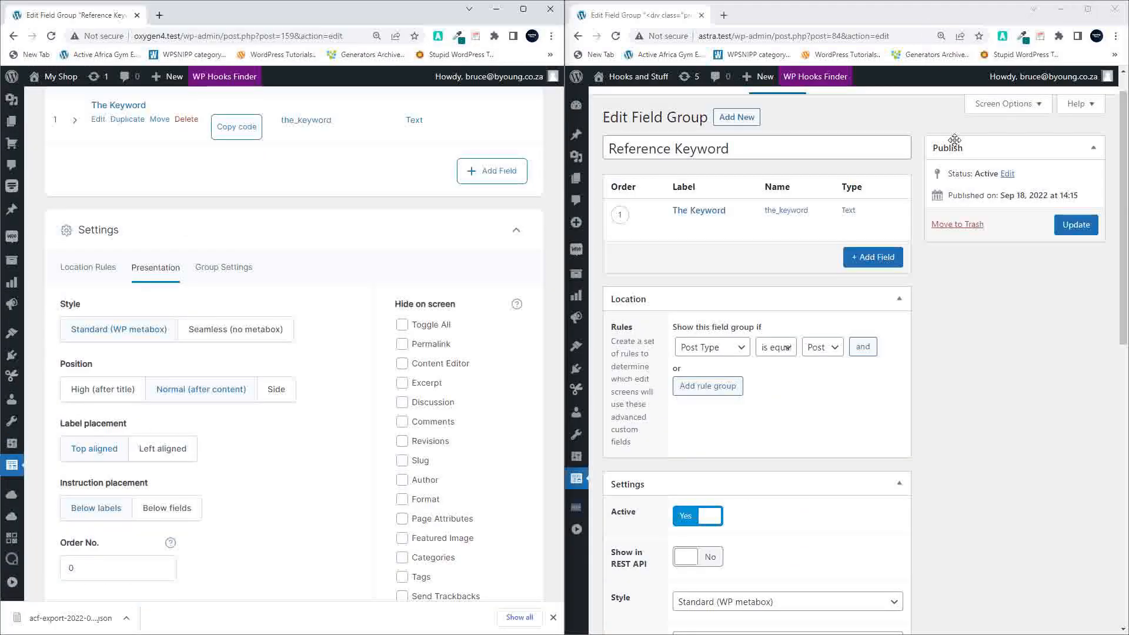
Step: Examine the older ACF location rules and settings in an enlarged astra.test window, then restore the side-by-side window layout
{"action": "left_click", "coordinate": [1087, 12]}
{"action": "scroll", "coordinate": [417, 349], "scroll_direction": "down", "scroll_amount": 1}
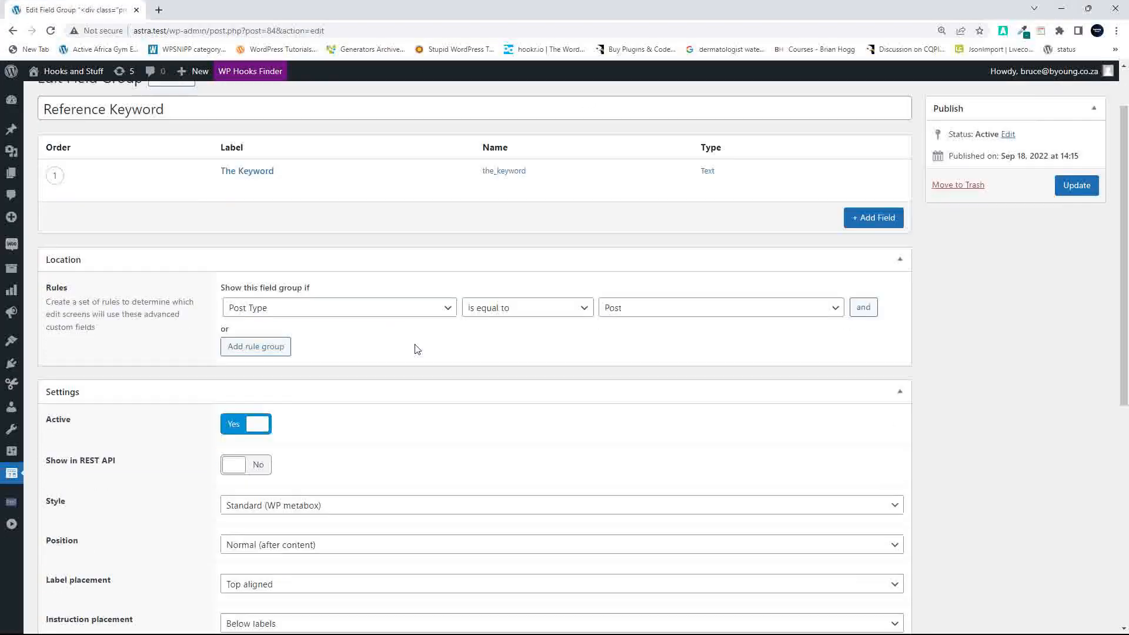
{"action": "scroll", "coordinate": [417, 349], "scroll_direction": "down", "scroll_amount": 6}
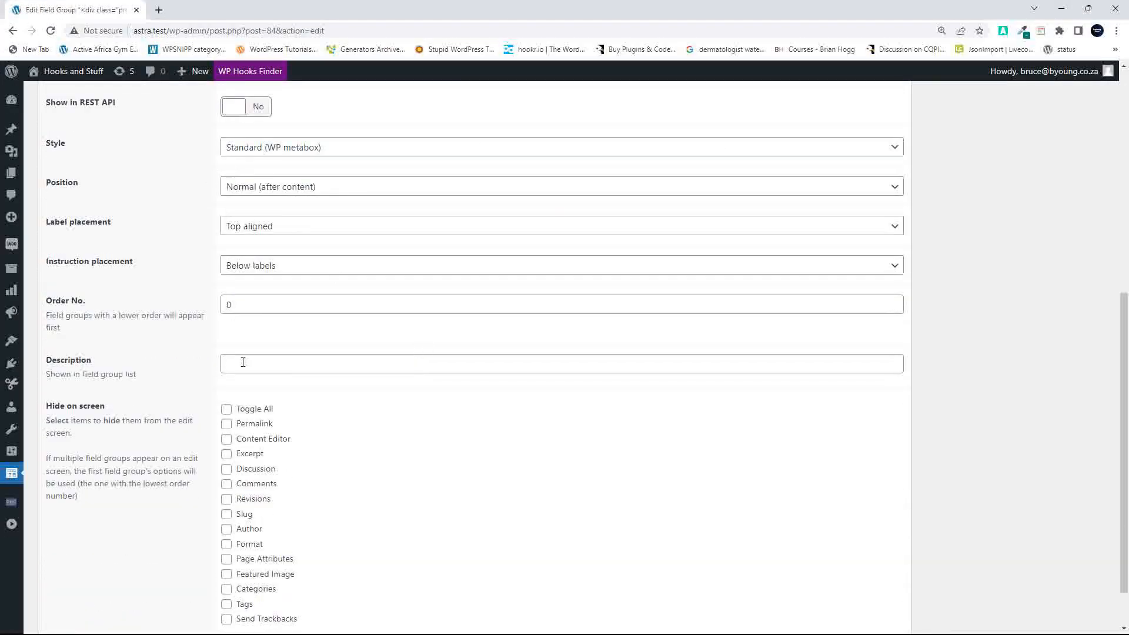
{"action": "scroll", "coordinate": [298, 414], "scroll_direction": "down", "scroll_amount": 2}
{"action": "scroll", "coordinate": [313, 412], "scroll_direction": "up", "scroll_amount": 3}
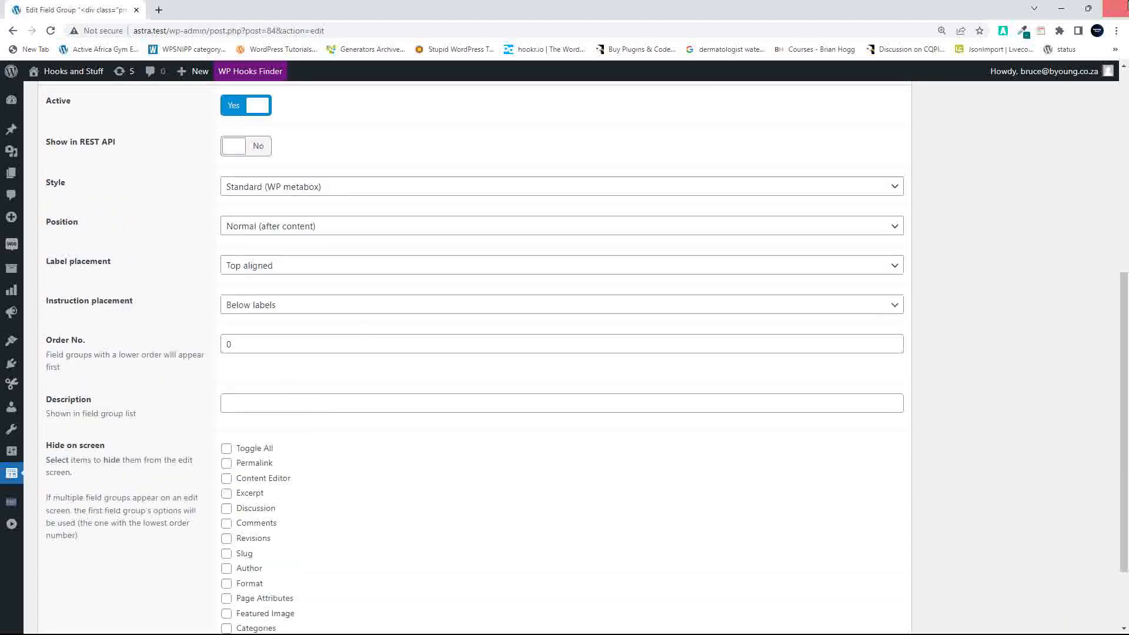
{"action": "mouse_move", "coordinate": [1089, 9]}
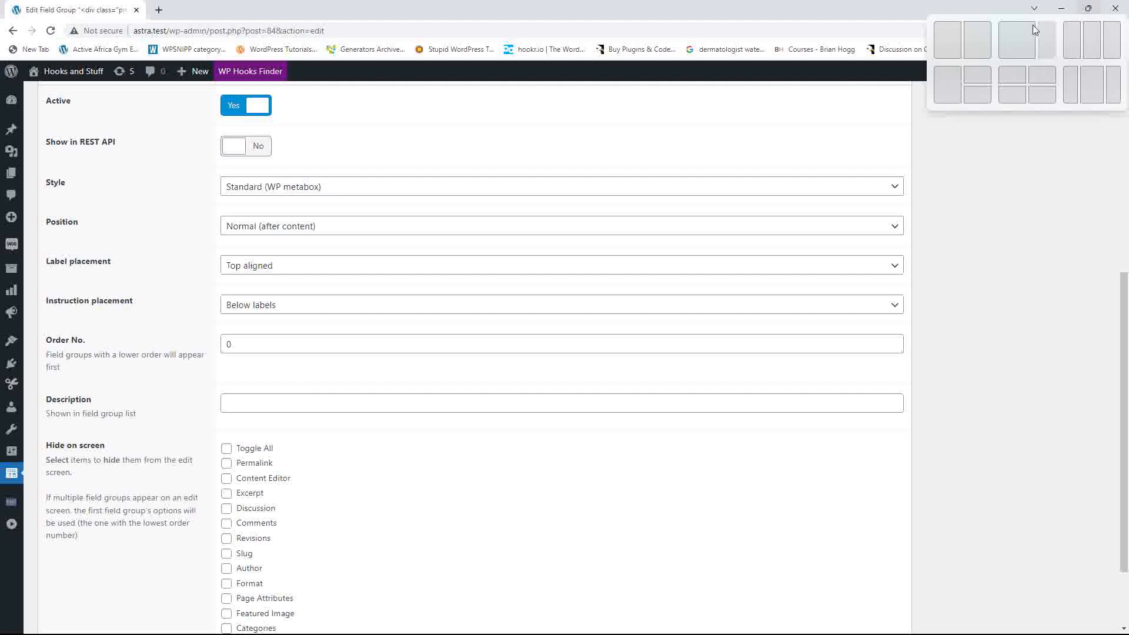
{"action": "left_click", "coordinate": [978, 39]}
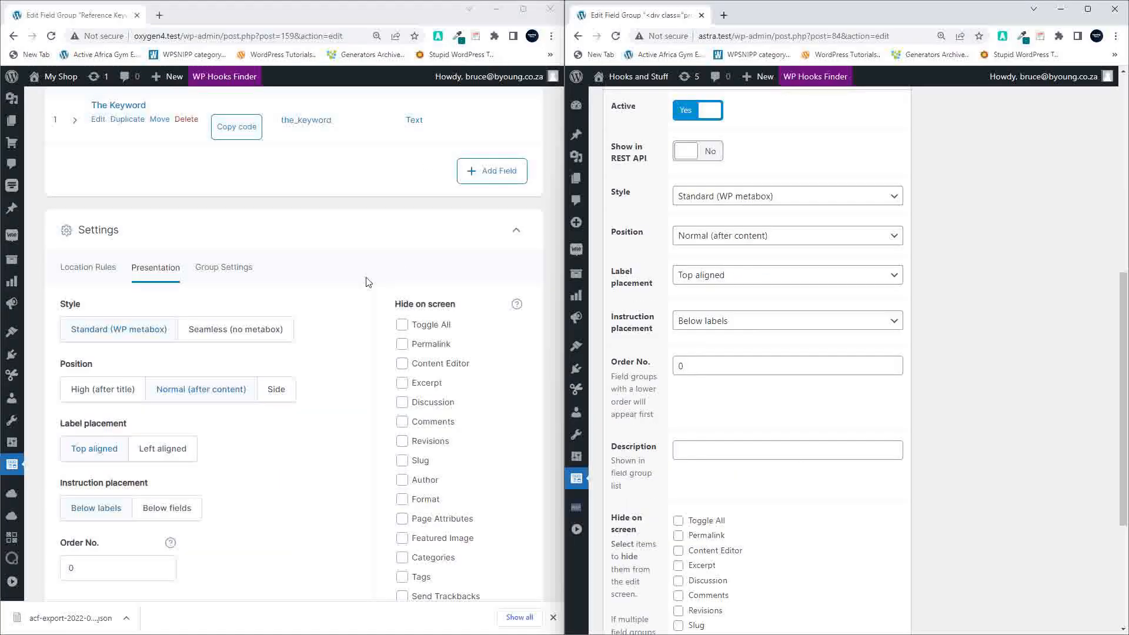
Step: Review the redesigned group's Location Rules, Presentation and Group Settings sections alongside the older page, ending on Presentation
{"action": "left_click", "coordinate": [100, 270]}
{"action": "scroll", "coordinate": [338, 349], "scroll_direction": "up", "scroll_amount": 2}
{"action": "scroll", "coordinate": [294, 359], "scroll_direction": "down", "scroll_amount": 2}
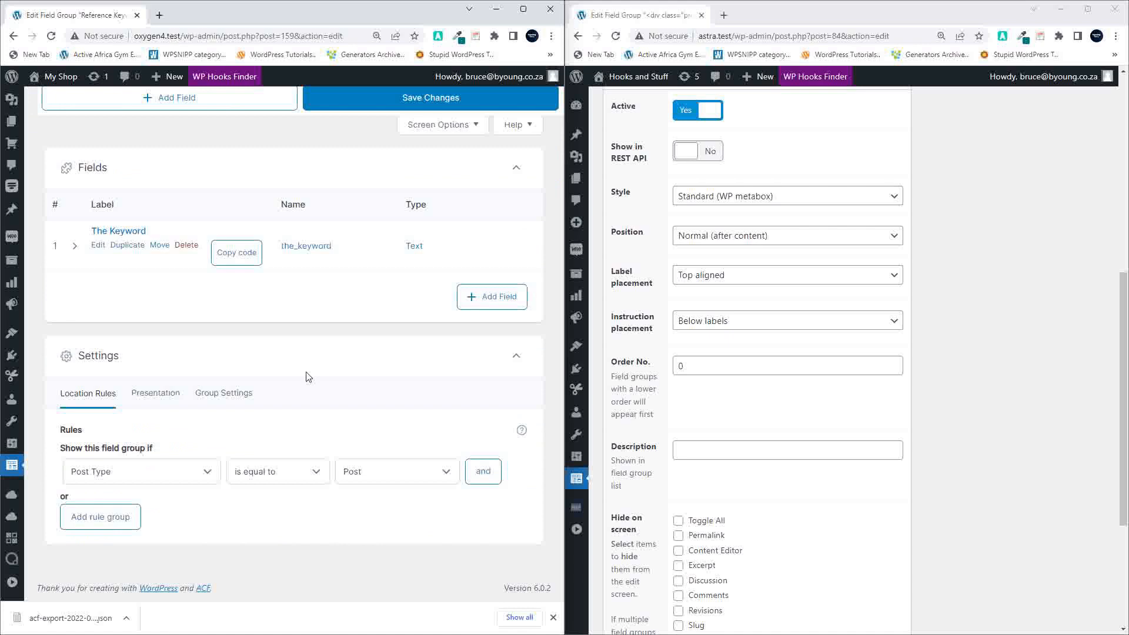
{"action": "left_click", "coordinate": [154, 394]}
{"action": "scroll", "coordinate": [203, 406], "scroll_direction": "down", "scroll_amount": 3}
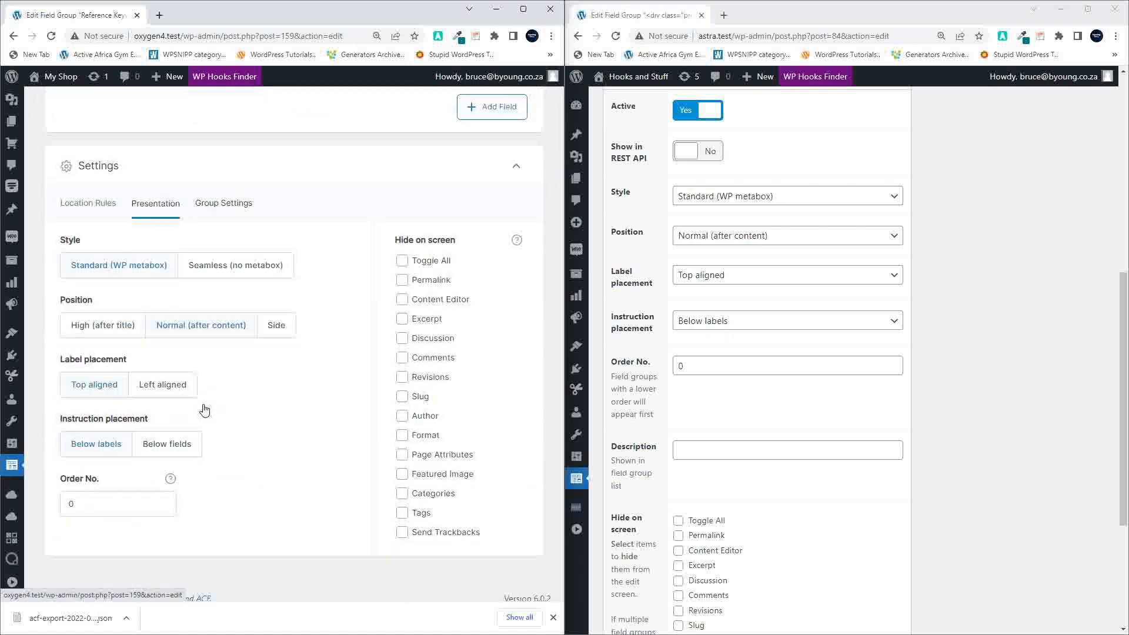
{"action": "left_click", "coordinate": [226, 190]}
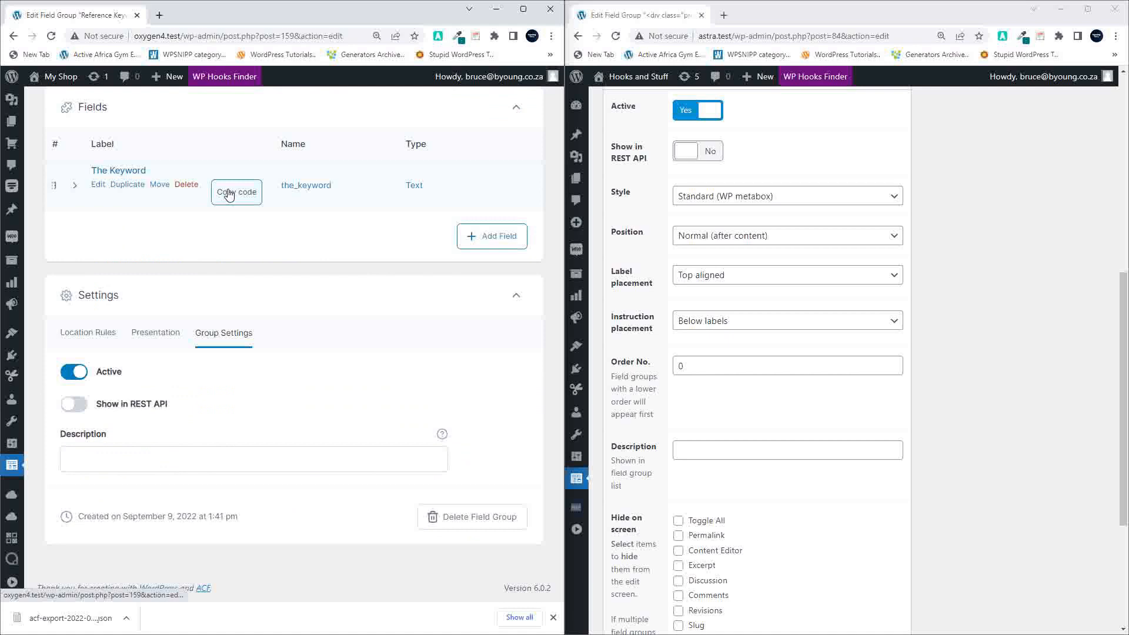
{"action": "left_click", "coordinate": [159, 333]}
{"action": "scroll", "coordinate": [273, 351], "scroll_direction": "down", "scroll_amount": 1}
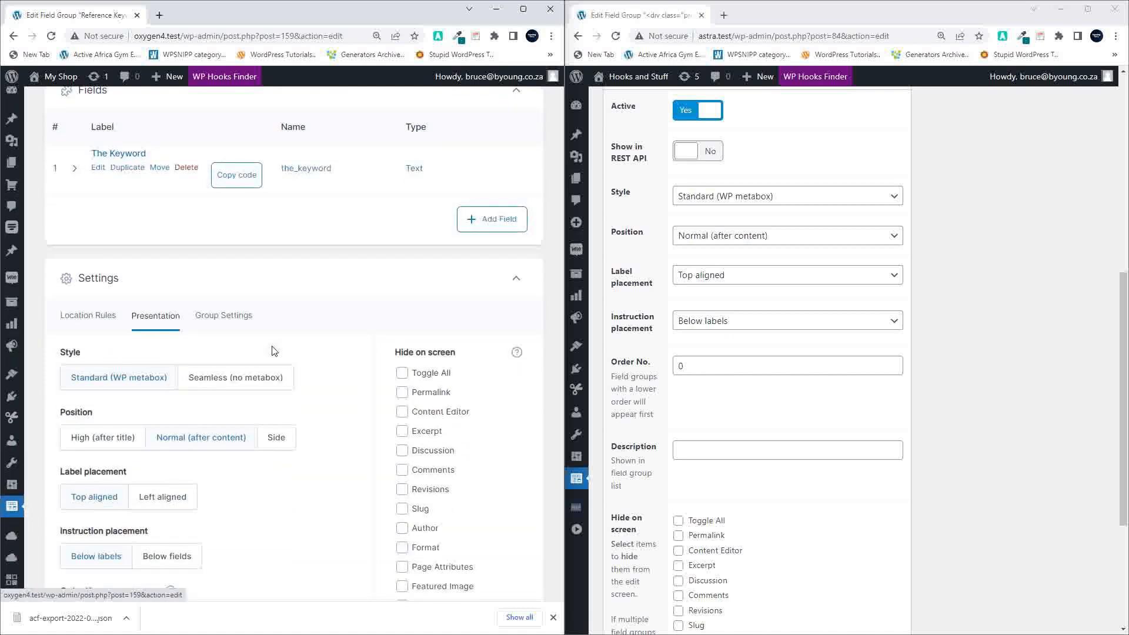
{"action": "scroll", "coordinate": [272, 351], "scroll_direction": "down", "scroll_amount": 2}
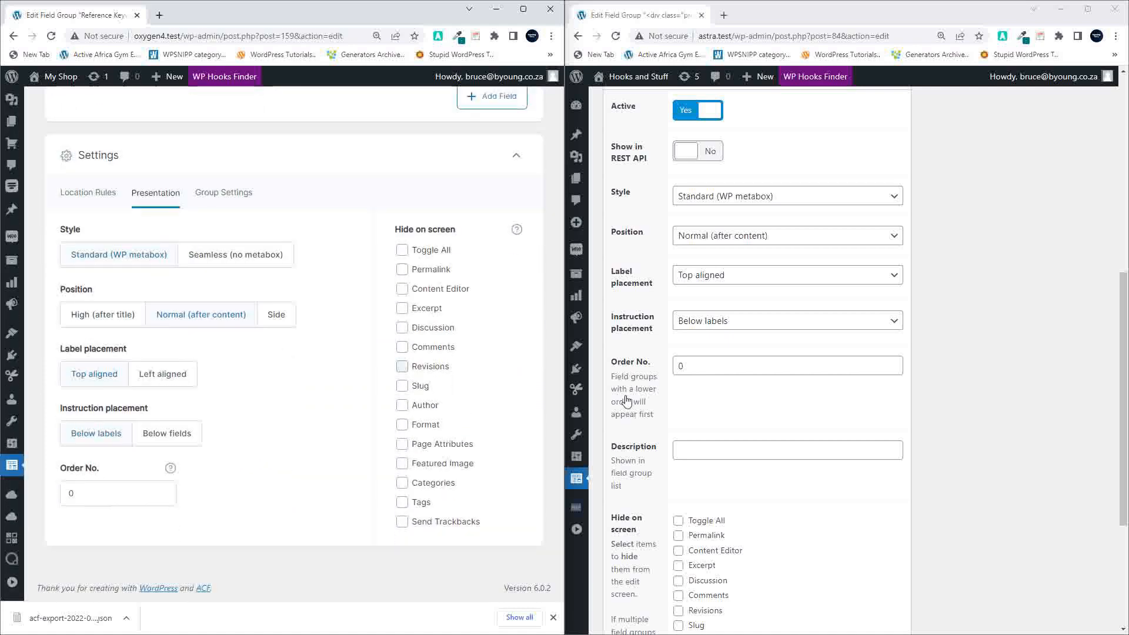
Step: Look through the older field group page from its settings and Hide on screen list back up to its field list
{"action": "scroll", "coordinate": [764, 429], "scroll_direction": "down", "scroll_amount": 3}
{"action": "scroll", "coordinate": [779, 432], "scroll_direction": "up", "scroll_amount": 8}
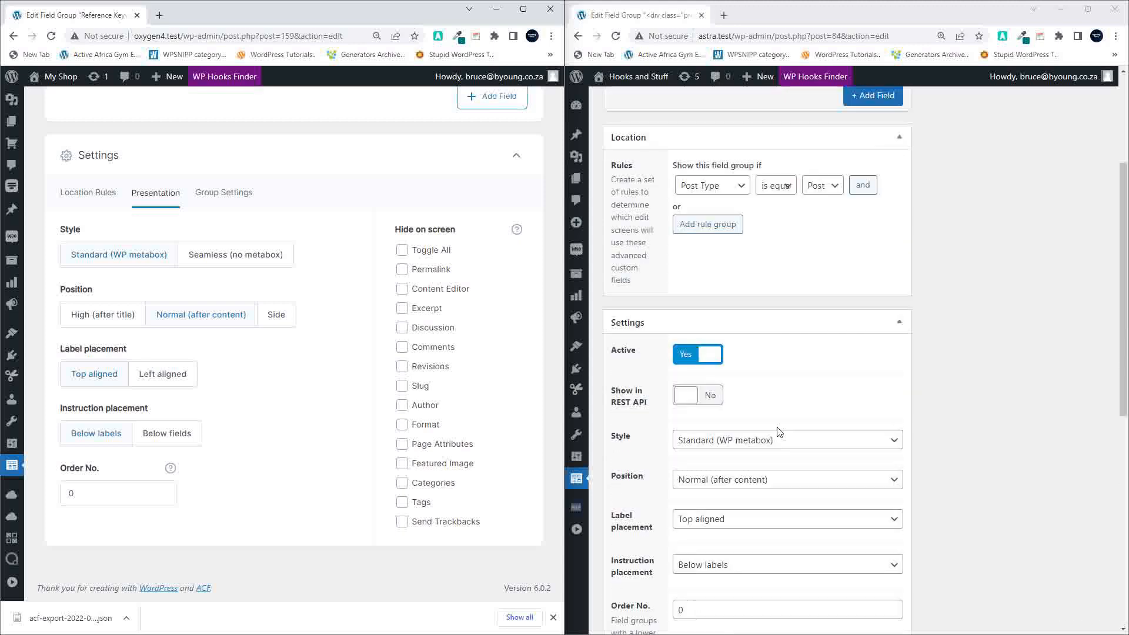
{"action": "scroll", "coordinate": [779, 432], "scroll_direction": "down", "scroll_amount": 5}
{"action": "scroll", "coordinate": [779, 432], "scroll_direction": "down", "scroll_amount": 4}
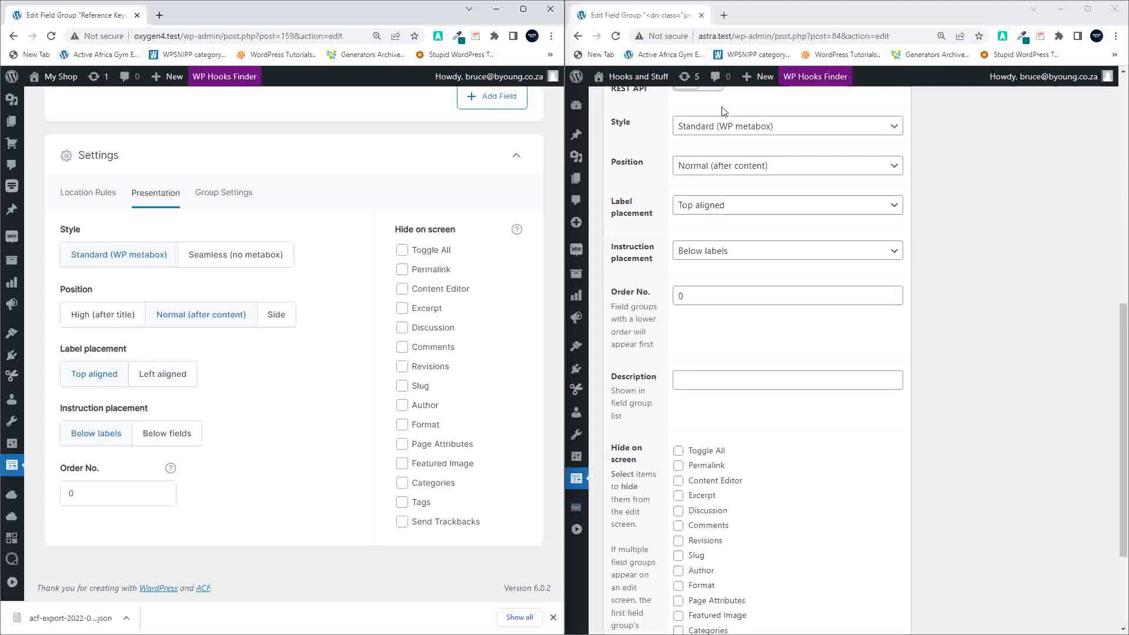
{"action": "scroll", "coordinate": [761, 423], "scroll_direction": "up", "scroll_amount": 4}
{"action": "scroll", "coordinate": [759, 404], "scroll_direction": "up", "scroll_amount": 6}
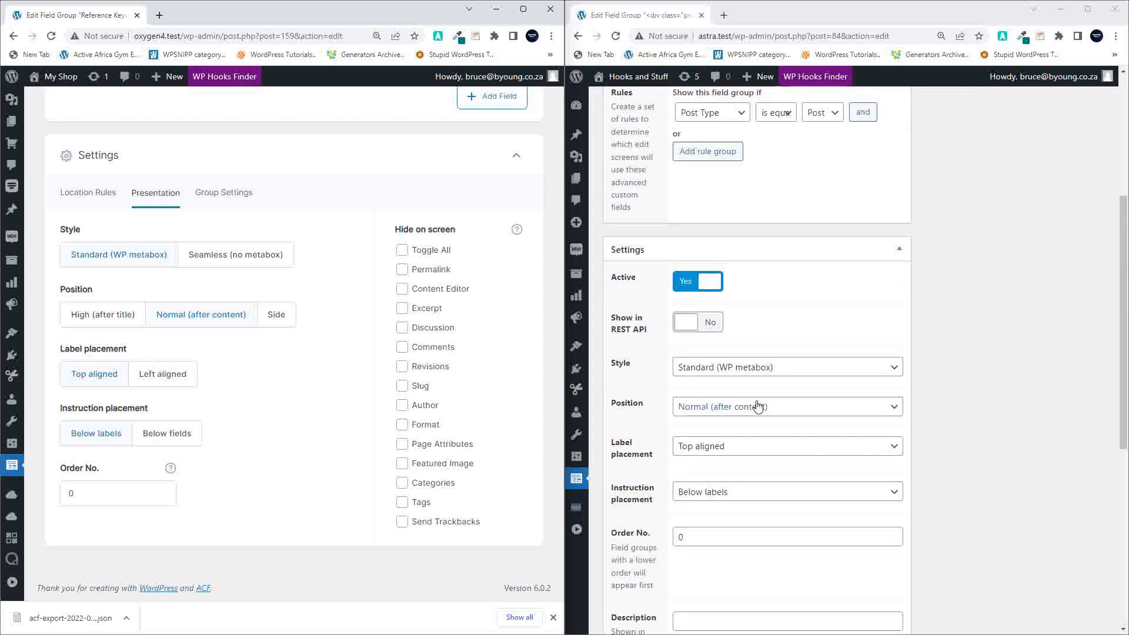
{"action": "scroll", "coordinate": [191, 377], "scroll_direction": "up", "scroll_amount": 5}
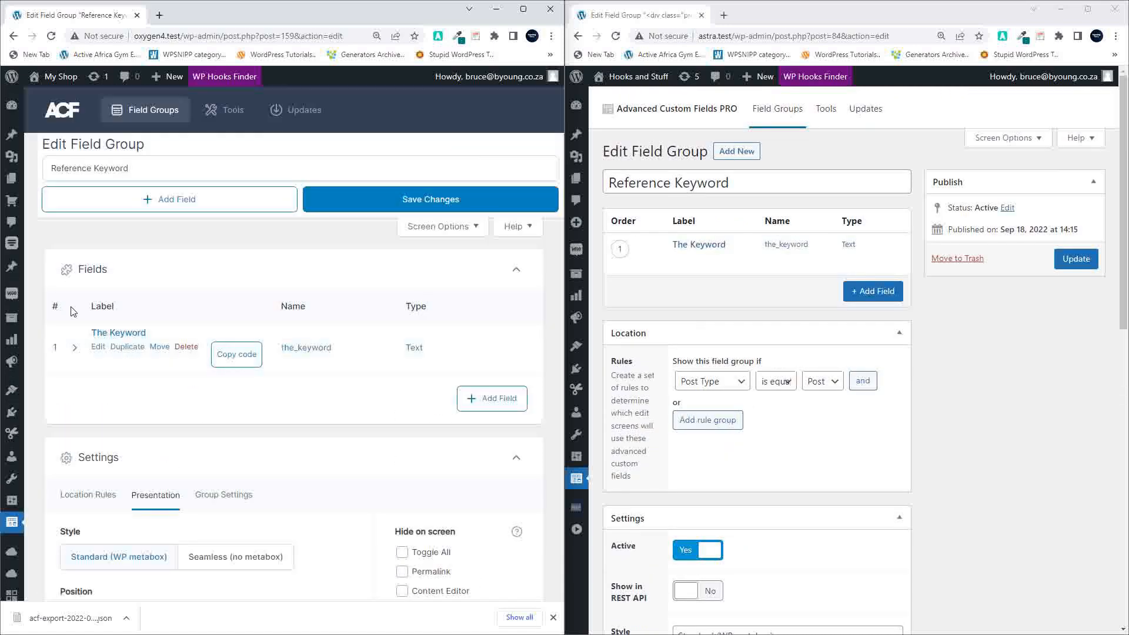
Step: Enlarge the oxygen4.test window and expand The Keyword field to examine its General settings
{"action": "left_click", "coordinate": [522, 9]}
{"action": "left_click", "coordinate": [135, 289]}
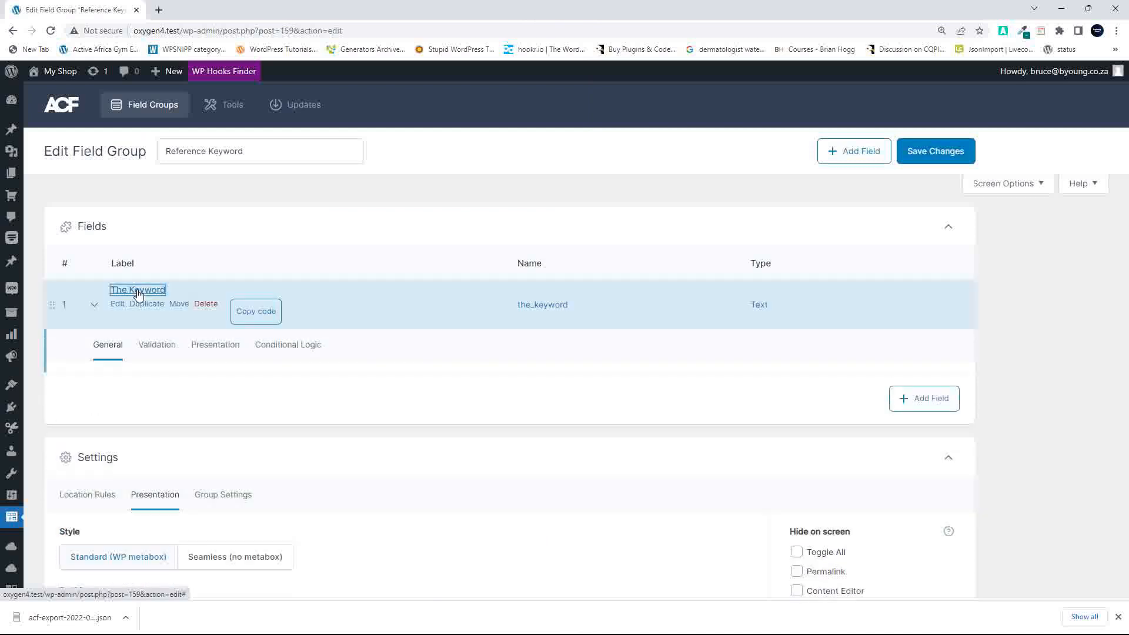
{"action": "scroll", "coordinate": [628, 434], "scroll_direction": "down", "scroll_amount": 1}
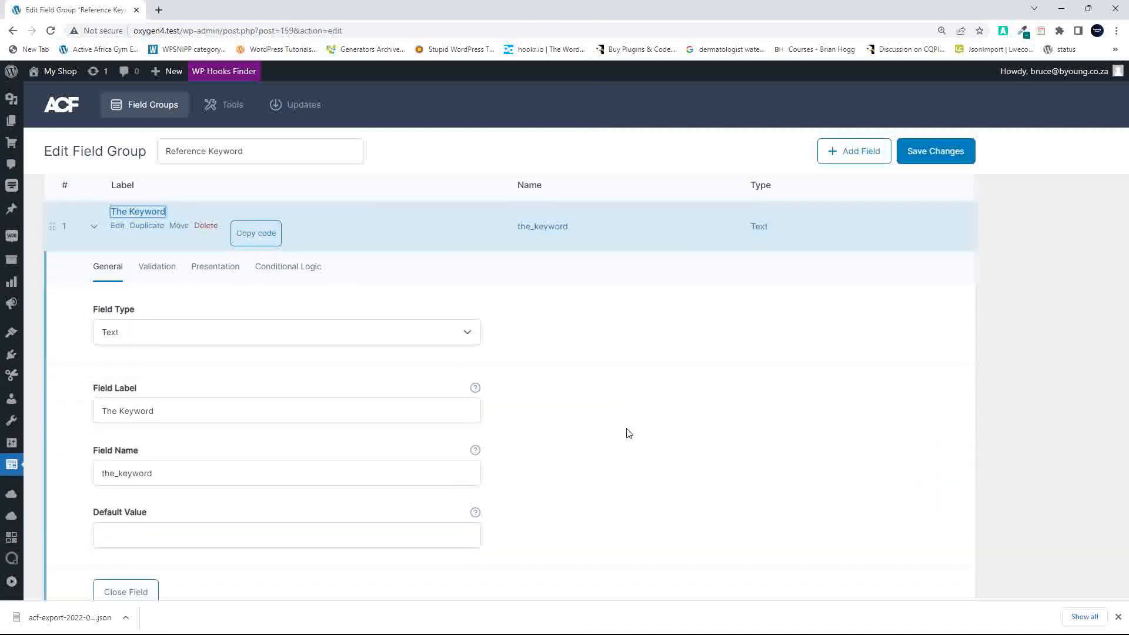
{"action": "scroll", "coordinate": [629, 433], "scroll_direction": "down", "scroll_amount": 2}
{"action": "scroll", "coordinate": [628, 433], "scroll_direction": "up", "scroll_amount": 1}
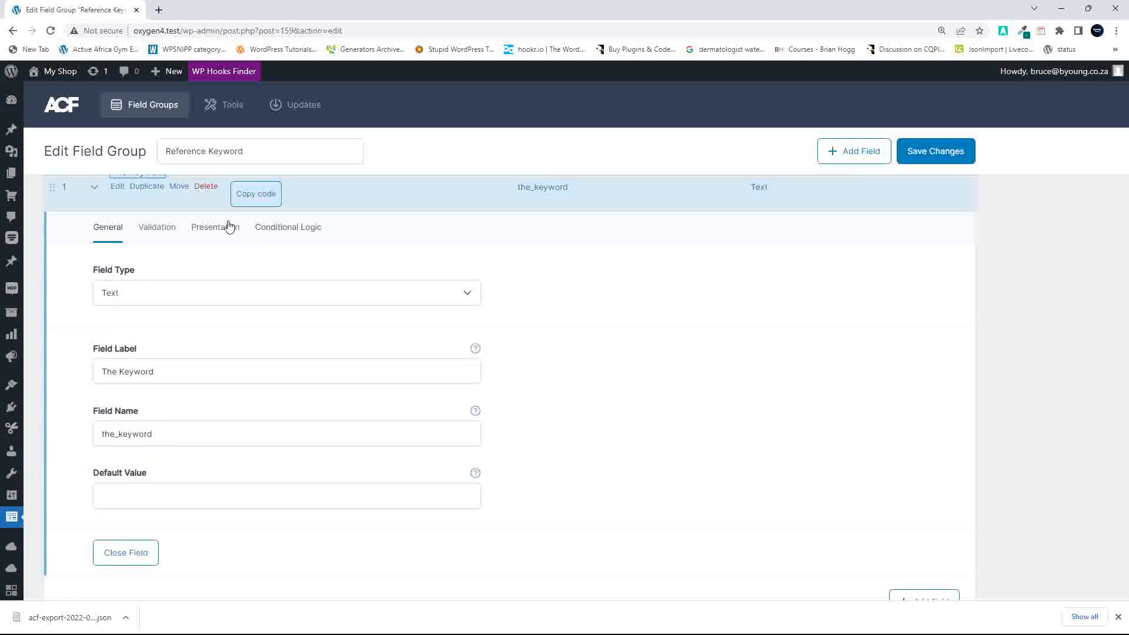
Step: Check The Keyword field's Validation, Presentation and Conditional Logic settings
{"action": "left_click", "coordinate": [148, 229]}
{"action": "left_click", "coordinate": [222, 228]}
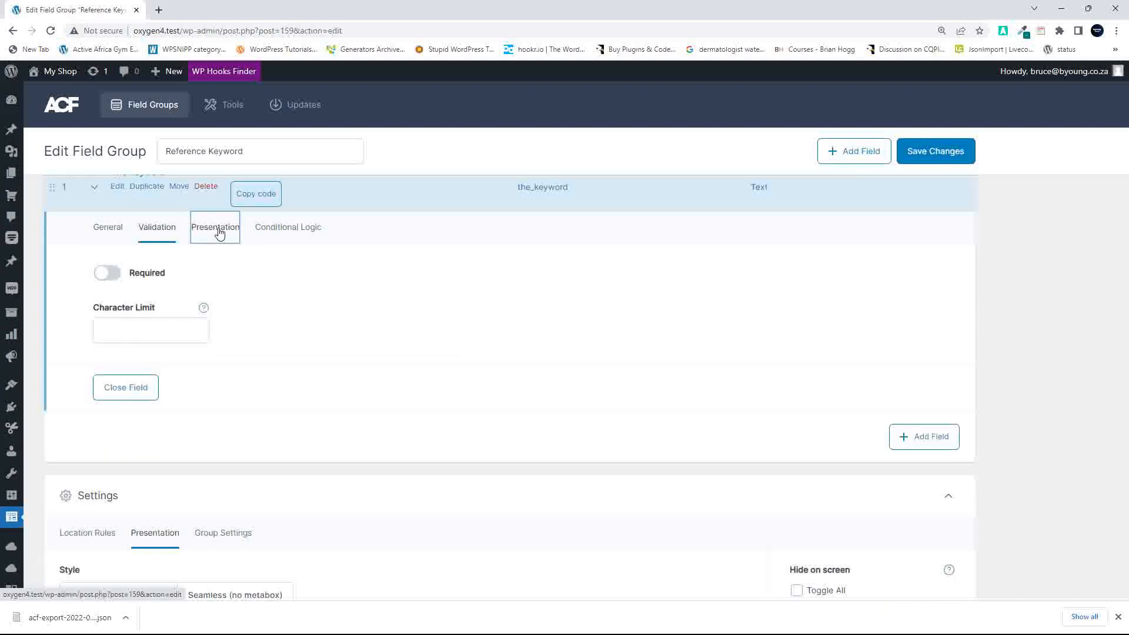
{"action": "left_click", "coordinate": [288, 229]}
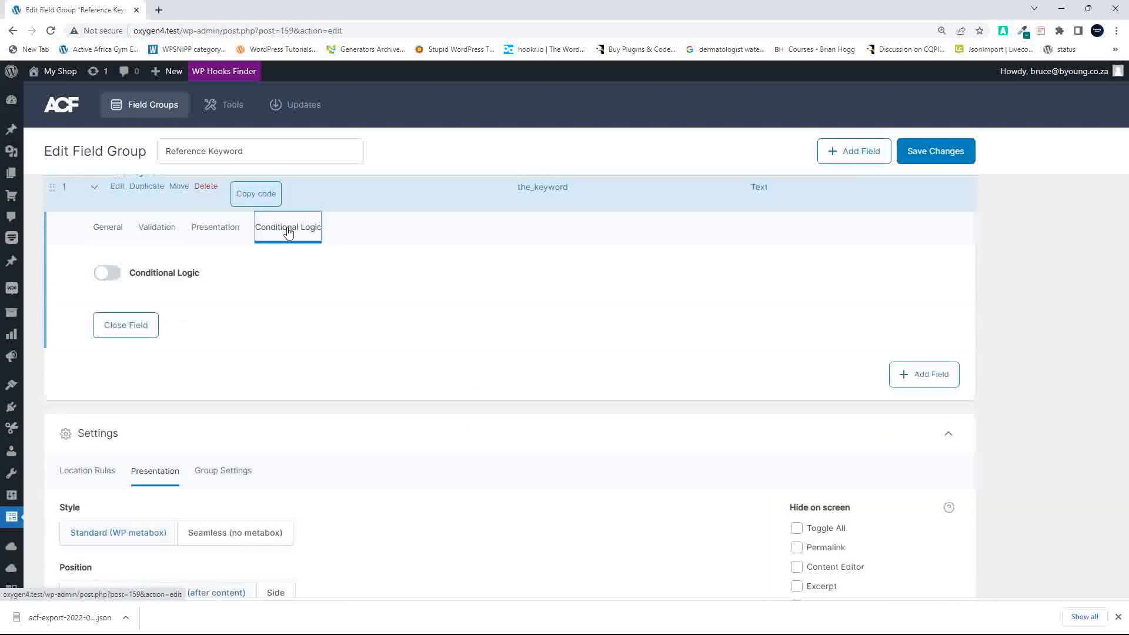
Step: Examine The Keyword field's Presentation settings from Instructions down to Wrapper Attributes
{"action": "left_click", "coordinate": [220, 229]}
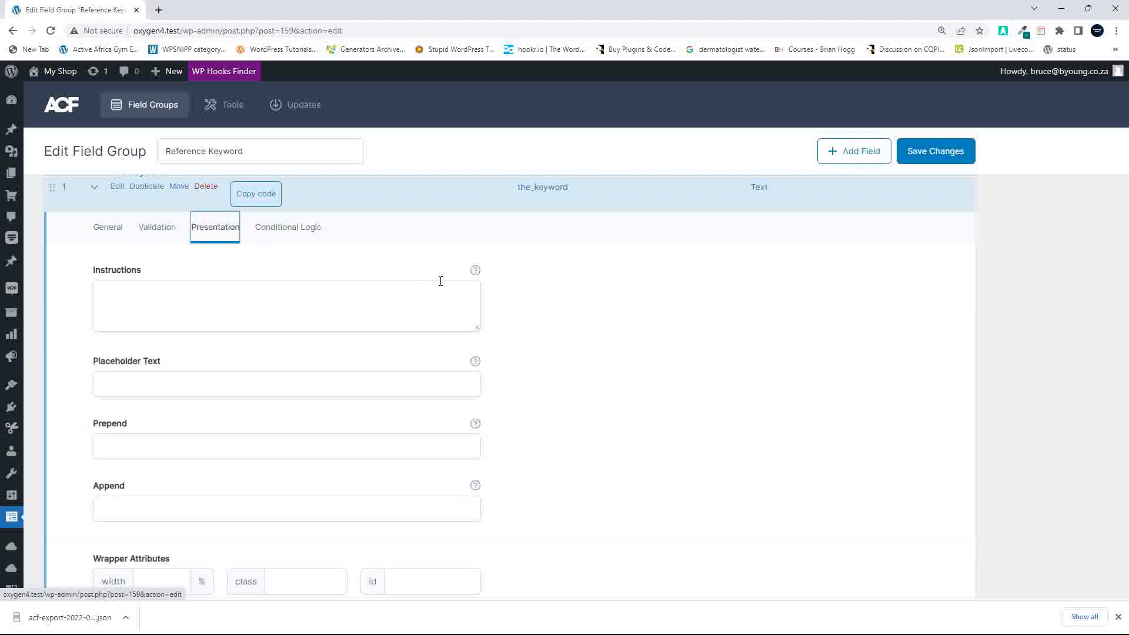
{"action": "scroll", "coordinate": [442, 283], "scroll_direction": "down", "scroll_amount": 2}
{"action": "scroll", "coordinate": [441, 286], "scroll_direction": "up", "scroll_amount": 1}
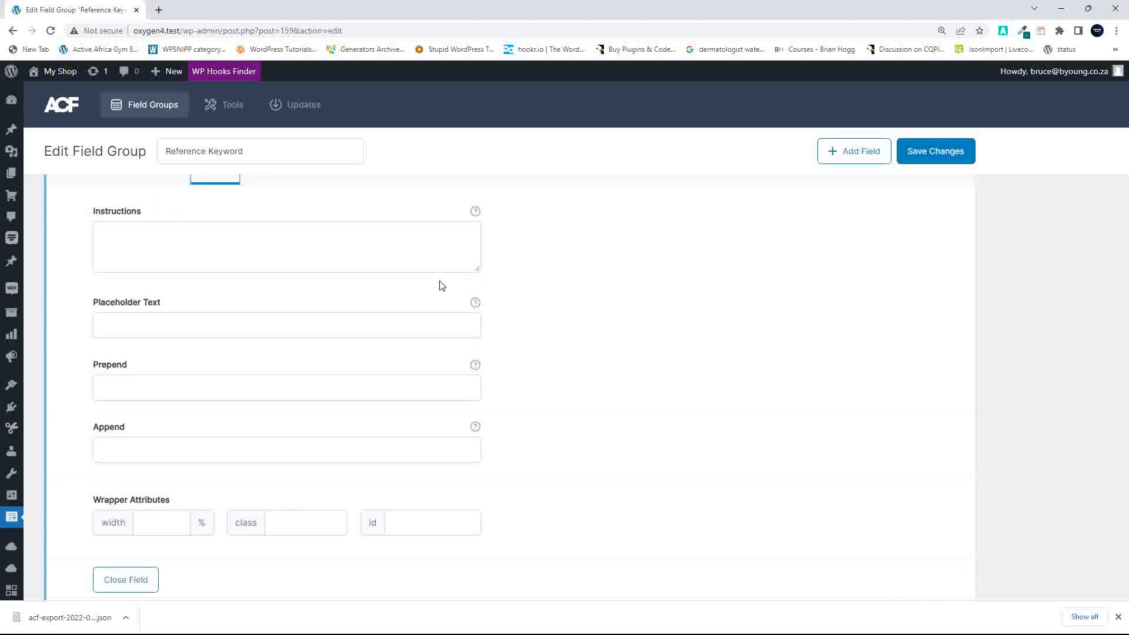
{"action": "scroll", "coordinate": [442, 286], "scroll_direction": "up", "scroll_amount": 1}
{"action": "scroll", "coordinate": [440, 281], "scroll_direction": "up", "scroll_amount": 1}
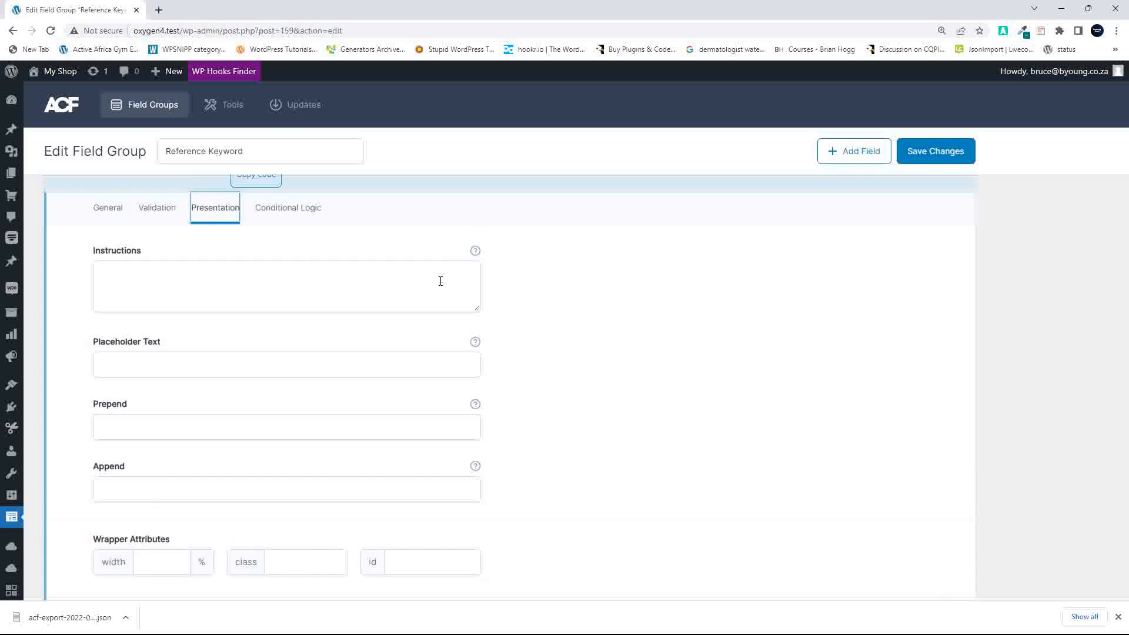
Step: Go back and forth through The Keyword field's General, Validation, Presentation and Conditional Logic settings, ending on General
{"action": "left_click", "coordinate": [110, 209]}
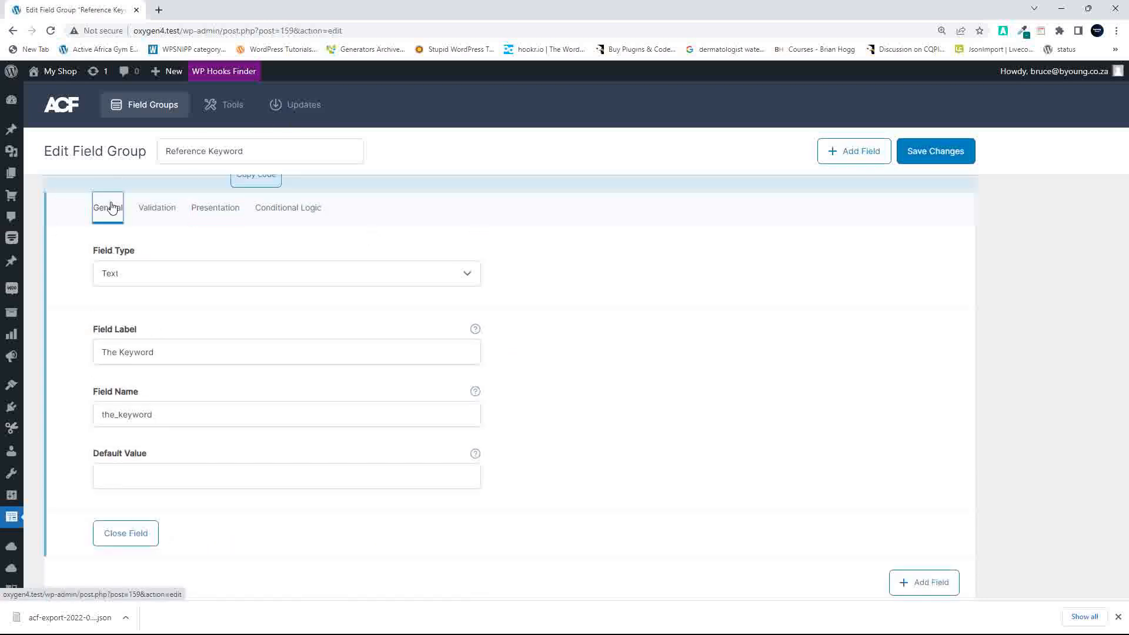
{"action": "left_click", "coordinate": [152, 212]}
{"action": "left_click", "coordinate": [226, 216]}
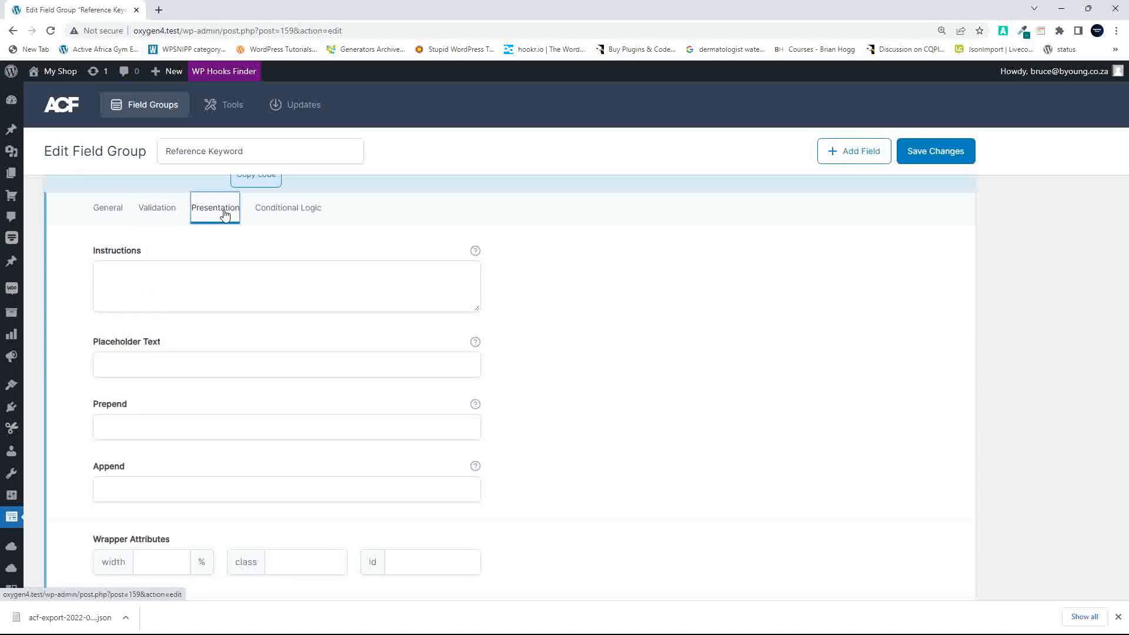
{"action": "left_click", "coordinate": [98, 210]}
{"action": "left_click", "coordinate": [151, 213]}
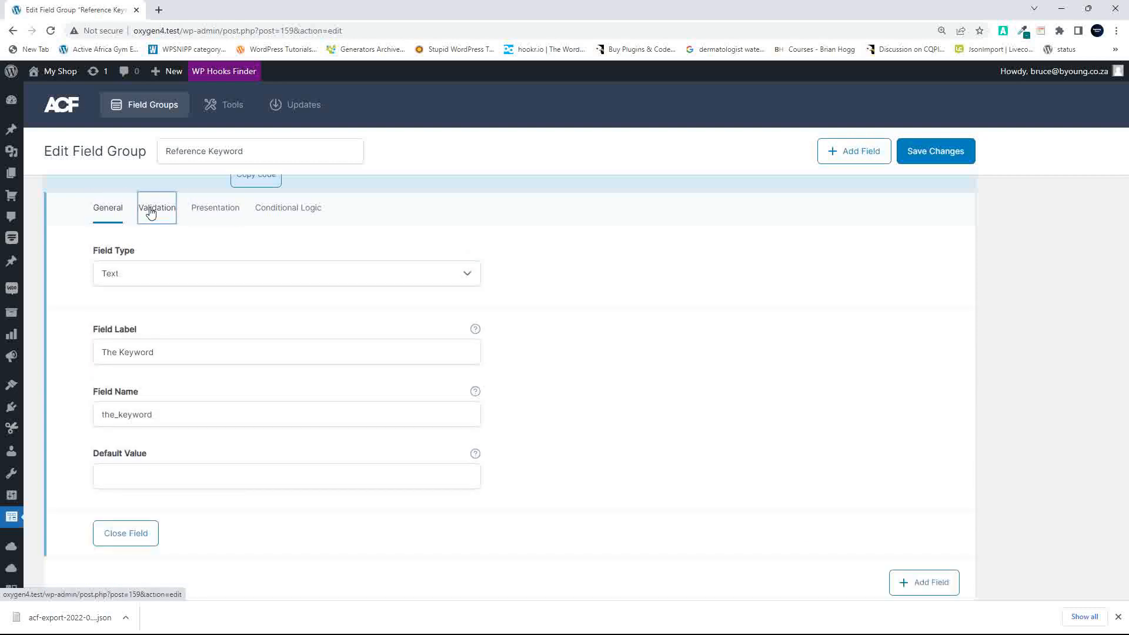
{"action": "left_click", "coordinate": [224, 211]}
{"action": "left_click", "coordinate": [294, 212]}
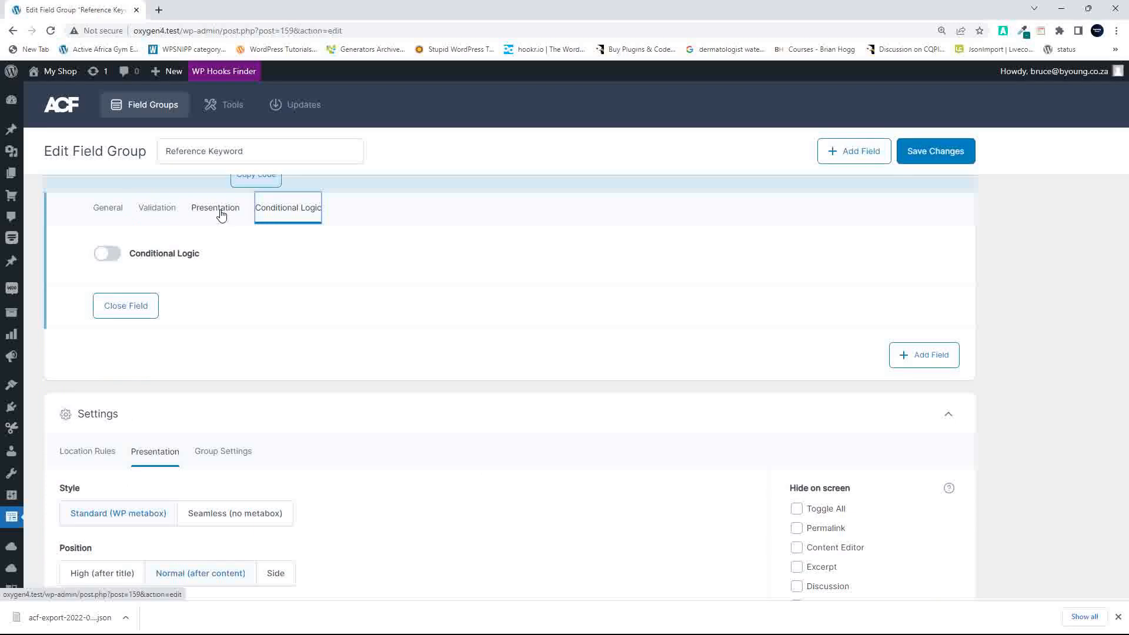
{"action": "left_click", "coordinate": [221, 215]}
{"action": "left_click", "coordinate": [164, 217]}
{"action": "left_click", "coordinate": [114, 217]}
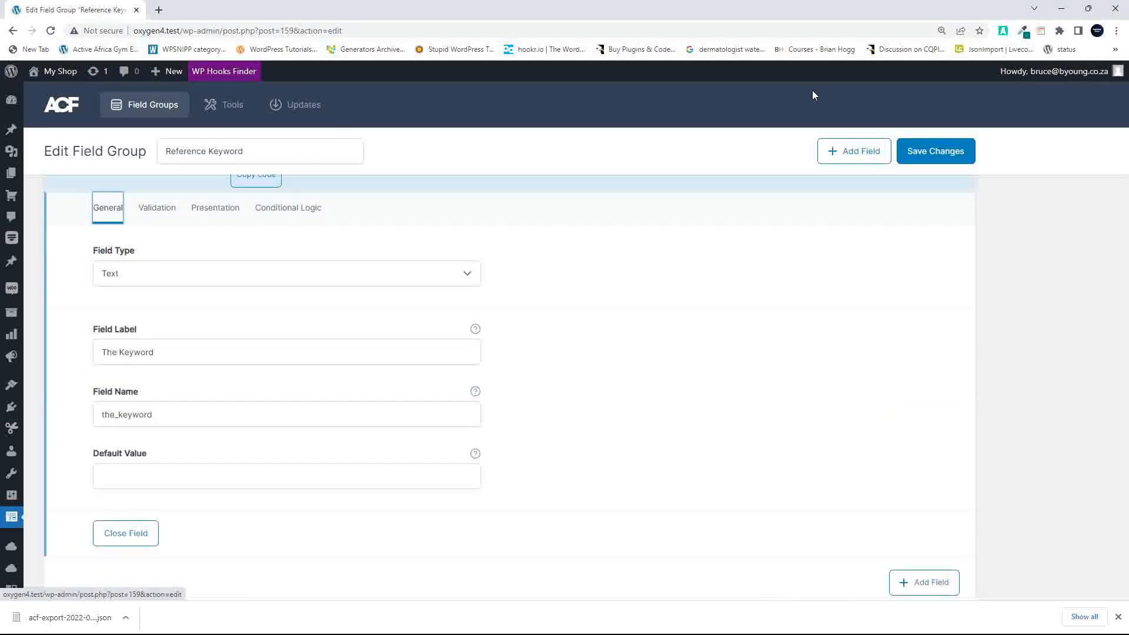
Step: Place the two site windows side by side and expand The Keyword field on astra.test to review its settings down to Wrapper Attributes
{"action": "mouse_move", "coordinate": [1089, 9]}
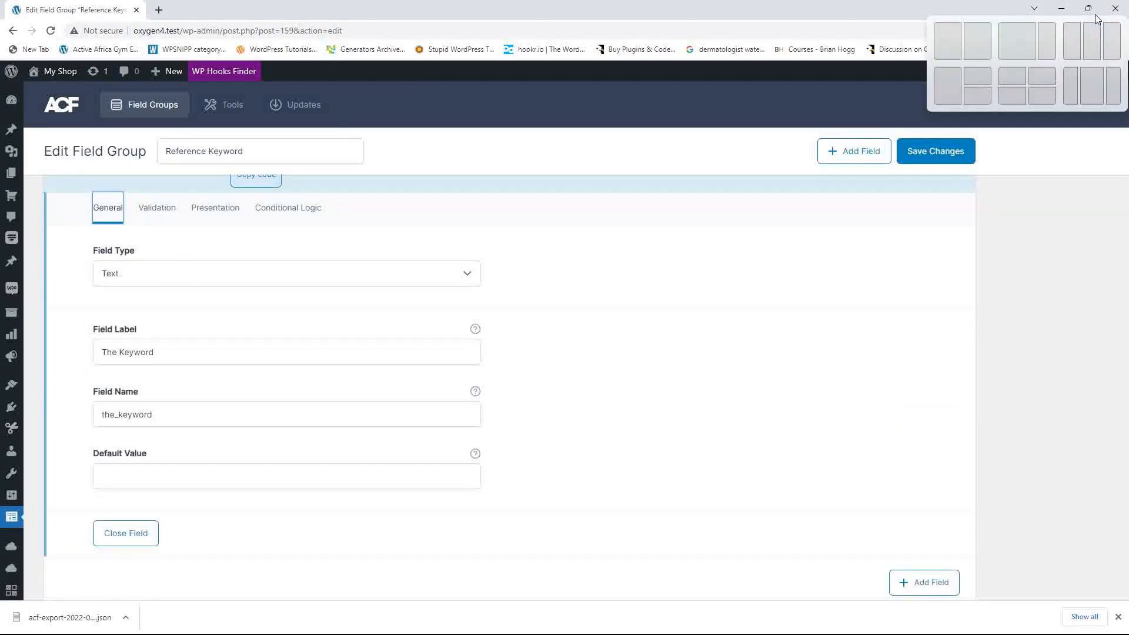
{"action": "left_click", "coordinate": [953, 56]}
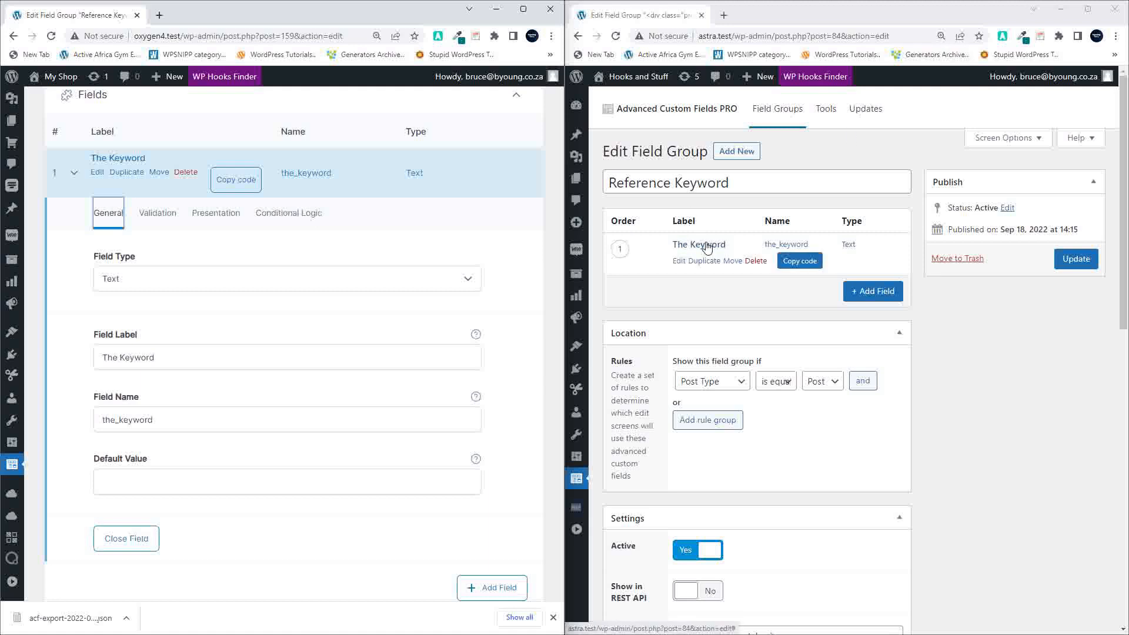
{"action": "left_click", "coordinate": [707, 246]}
{"action": "scroll", "coordinate": [879, 389], "scroll_direction": "down", "scroll_amount": 1}
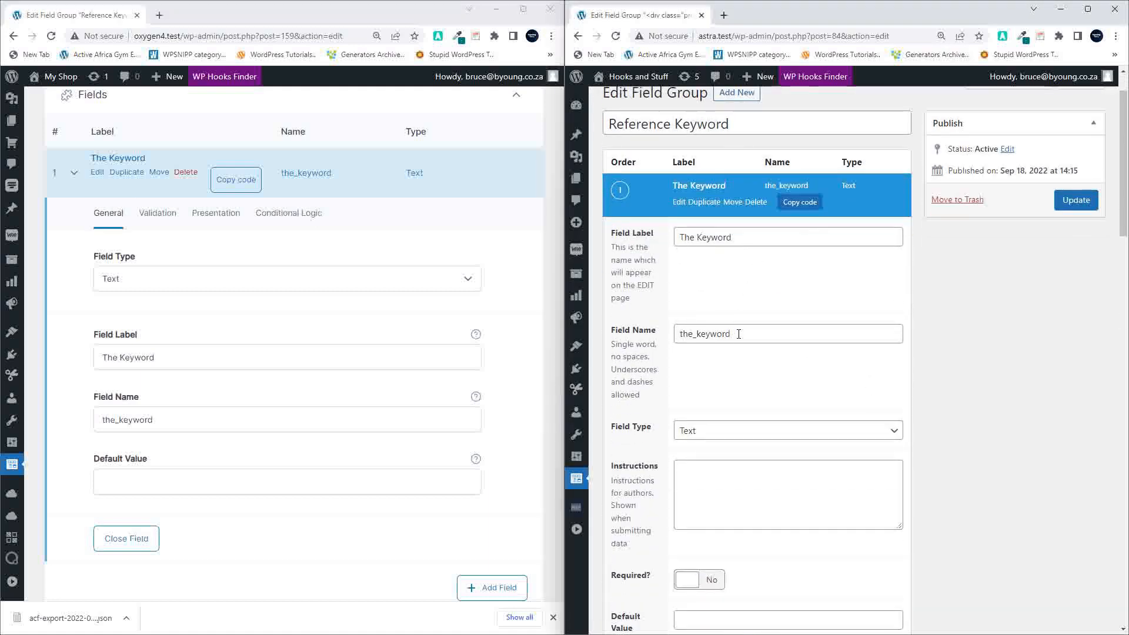
{"action": "scroll", "coordinate": [722, 374], "scroll_direction": "down", "scroll_amount": 5}
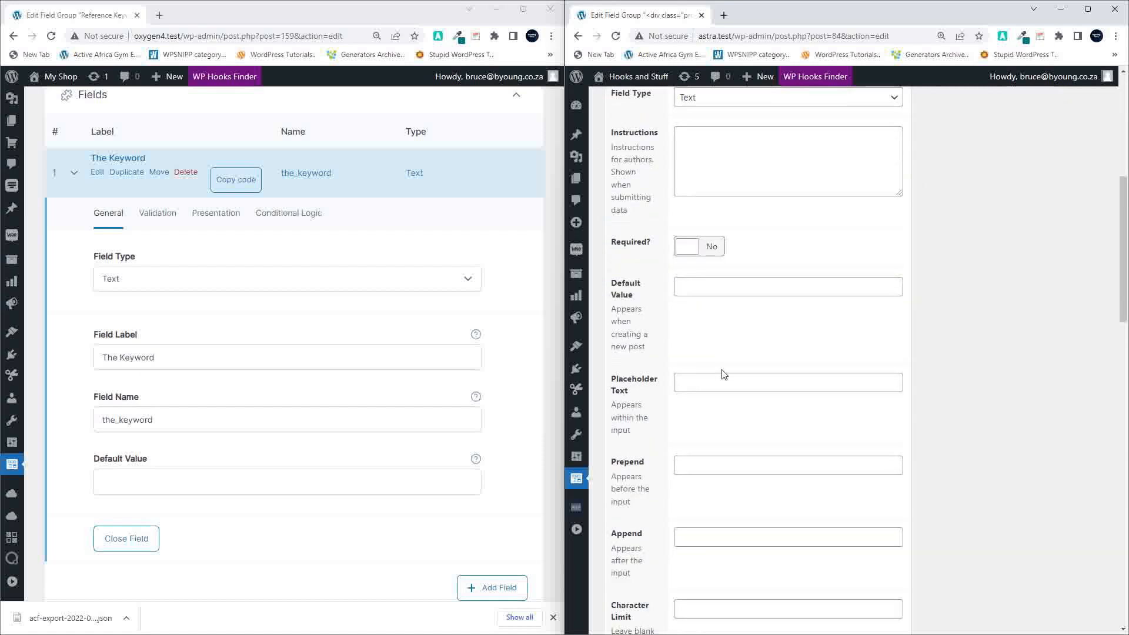
{"action": "scroll", "coordinate": [742, 377], "scroll_direction": "down", "scroll_amount": 1}
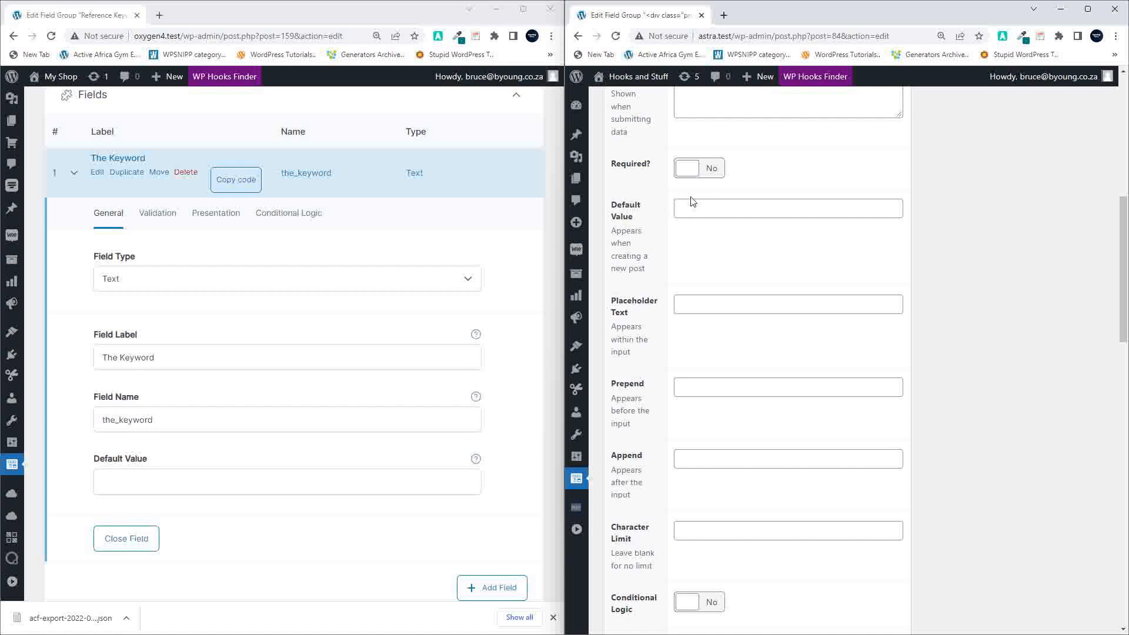
{"action": "left_click", "coordinate": [694, 212]}
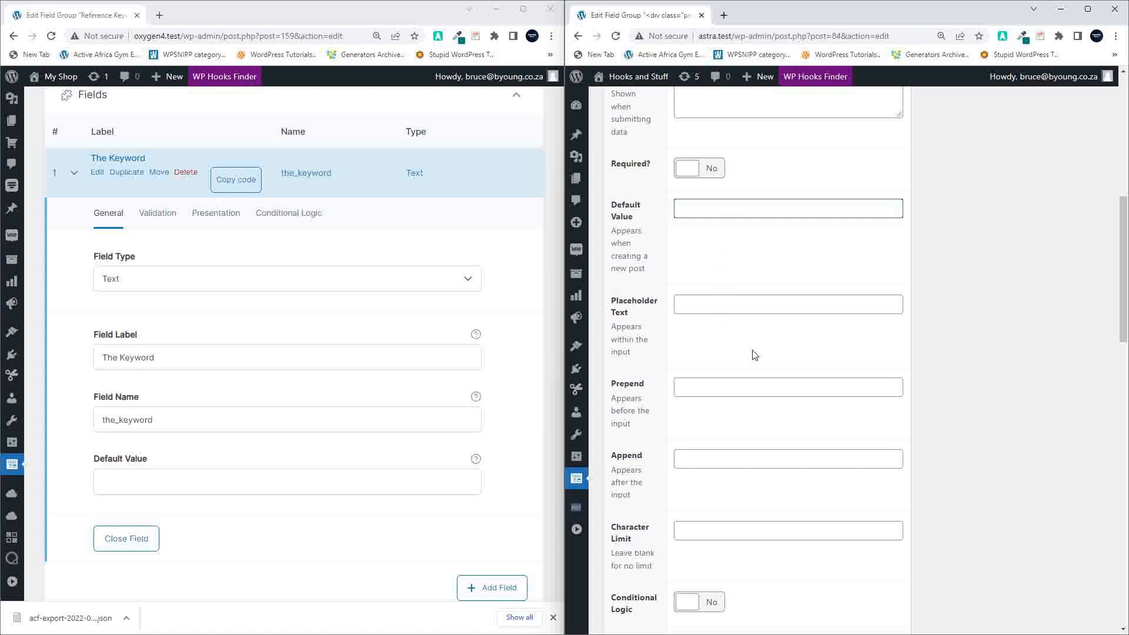
{"action": "scroll", "coordinate": [758, 357], "scroll_direction": "down", "scroll_amount": 3}
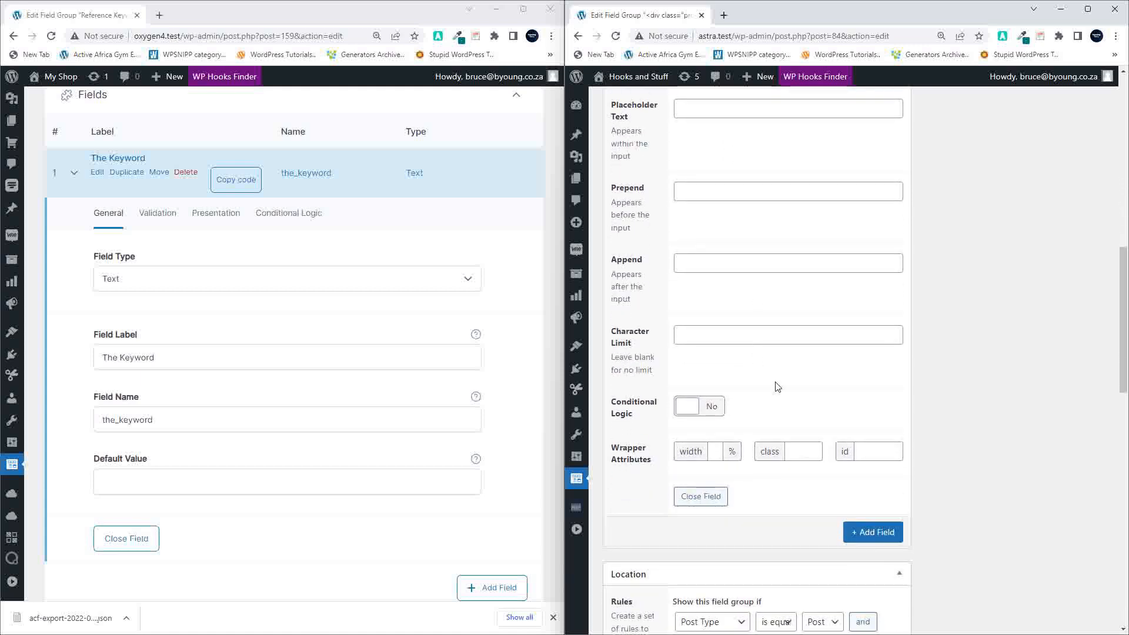
Step: Enable Conditional Logic for The Keyword field on astra.test and look over the field's full settings list
{"action": "left_click", "coordinate": [694, 411]}
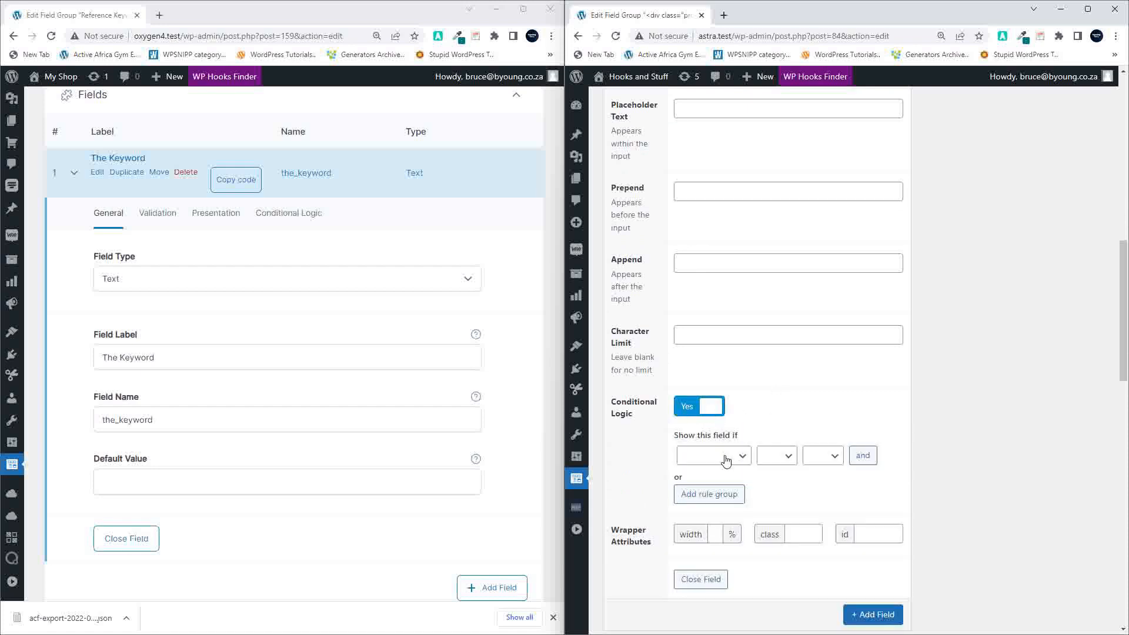
{"action": "scroll", "coordinate": [729, 462], "scroll_direction": "up", "scroll_amount": 10}
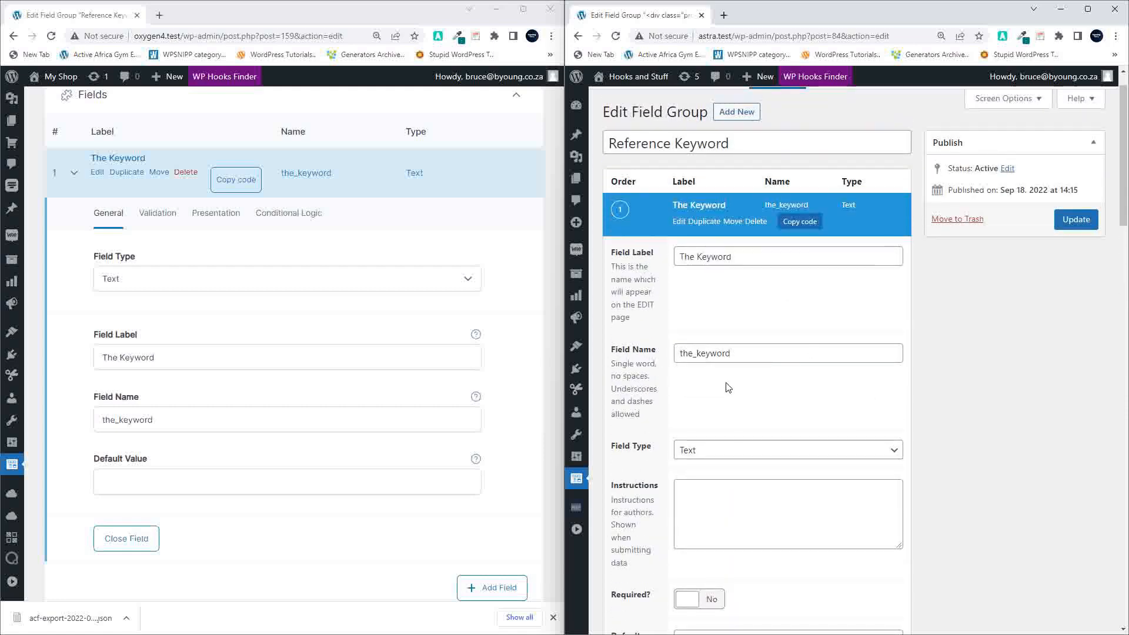
{"action": "scroll", "coordinate": [623, 447], "scroll_direction": "up", "scroll_amount": 1}
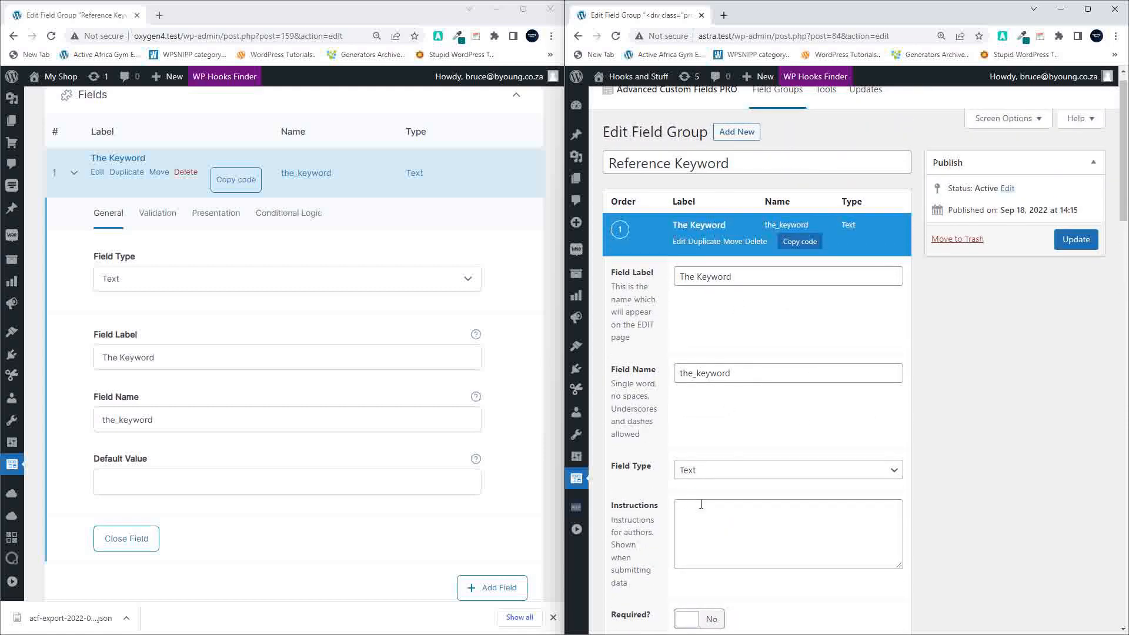
{"action": "scroll", "coordinate": [701, 504], "scroll_direction": "down", "scroll_amount": 10}
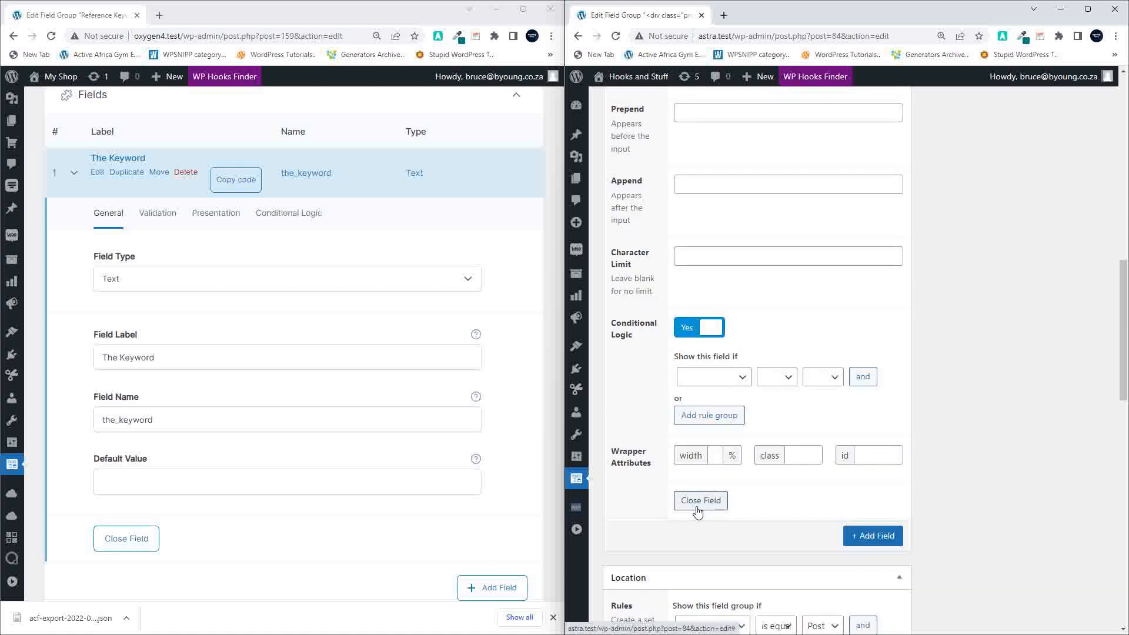
Step: Enlarge the astra.test window to inspect the Conditional Logic rule's field choices and the rest of the field's settings
{"action": "left_click", "coordinate": [1088, 9]}
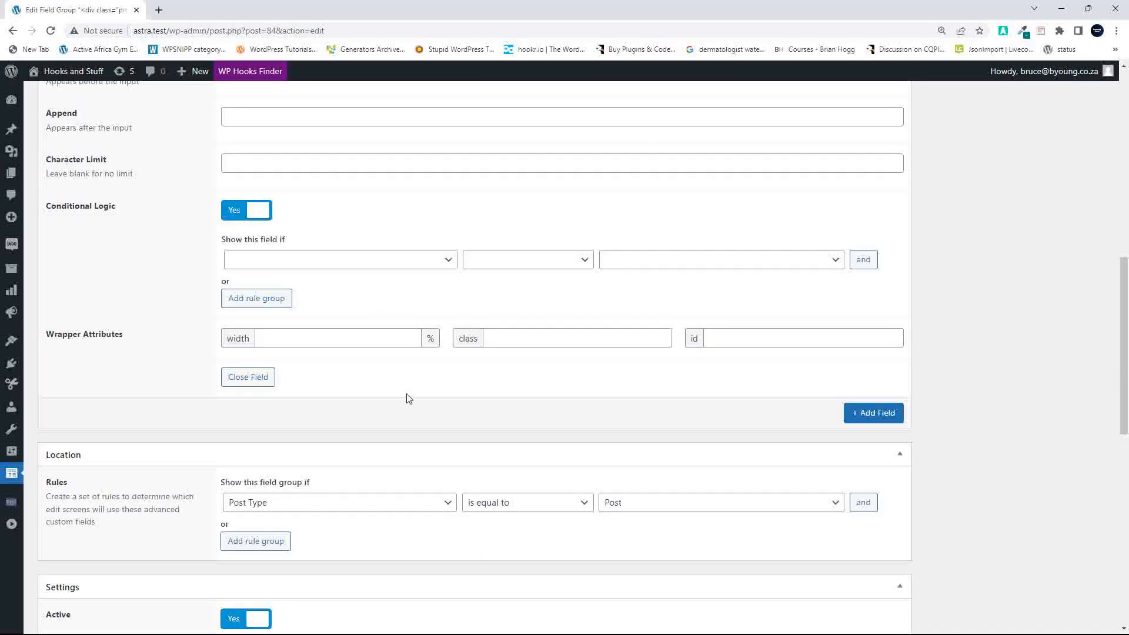
{"action": "left_click", "coordinate": [421, 264]}
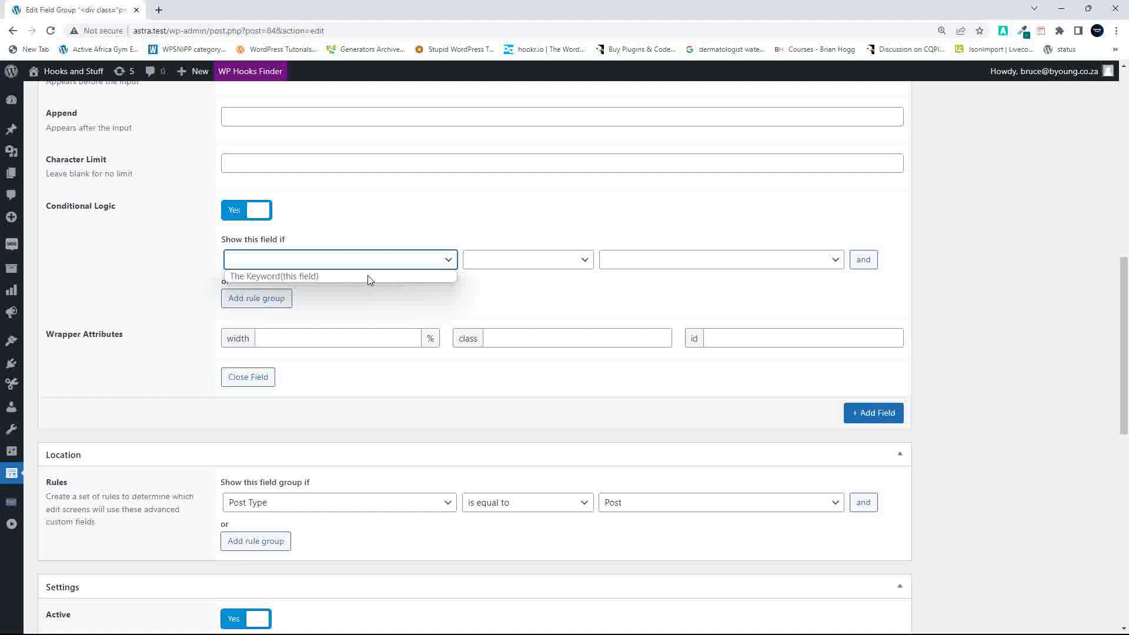
{"action": "left_click", "coordinate": [315, 258]}
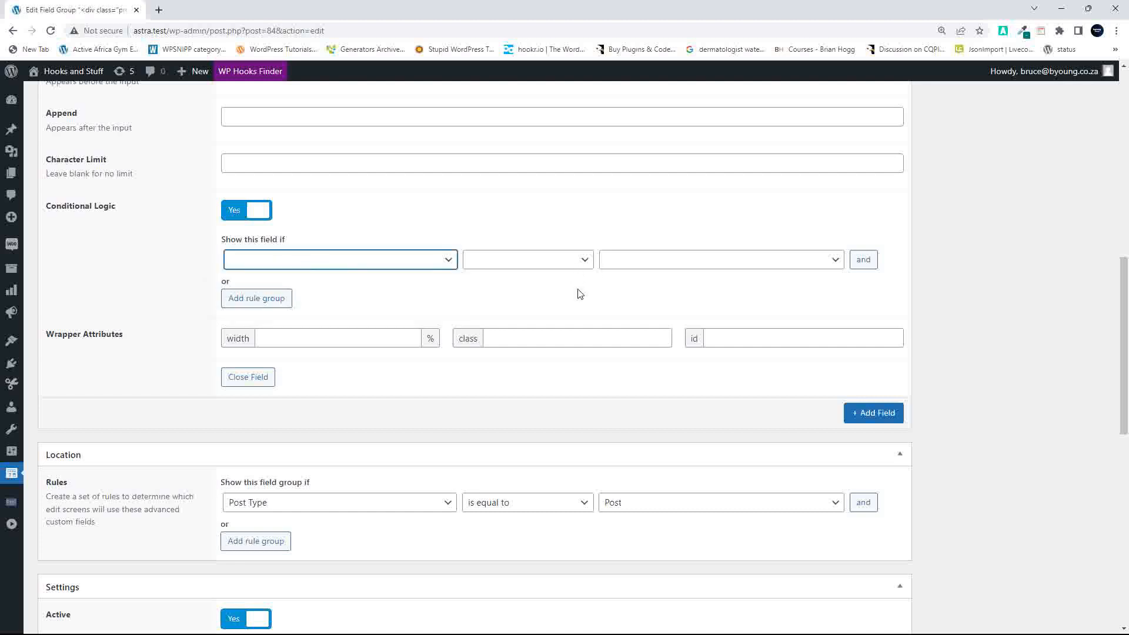
{"action": "scroll", "coordinate": [570, 301], "scroll_direction": "up", "scroll_amount": 1}
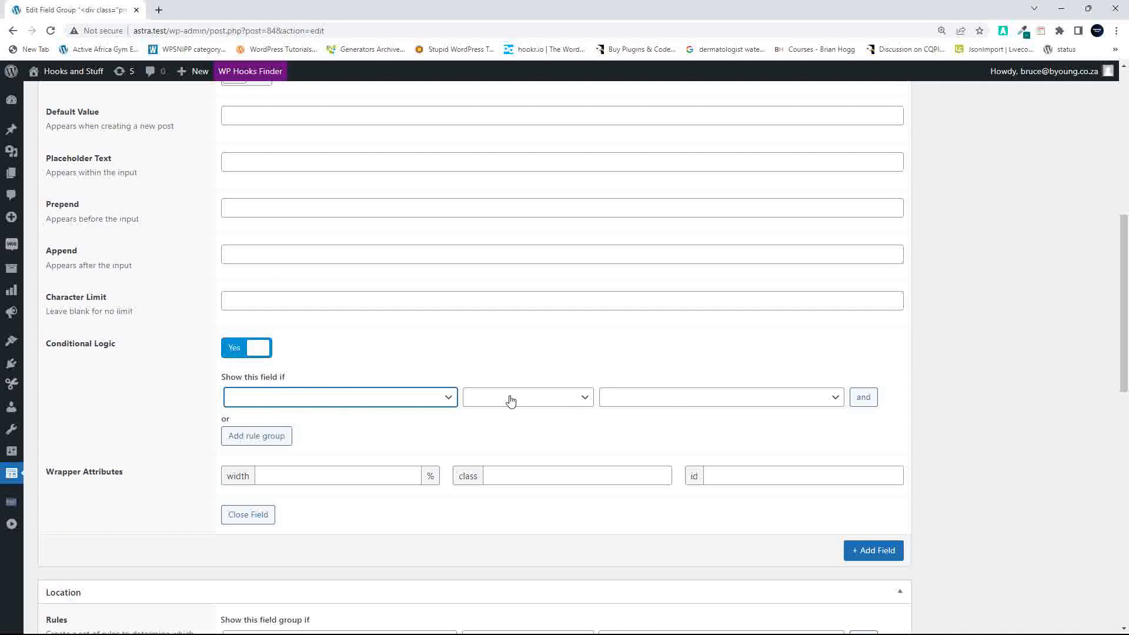
{"action": "scroll", "coordinate": [511, 401], "scroll_direction": "up", "scroll_amount": 7}
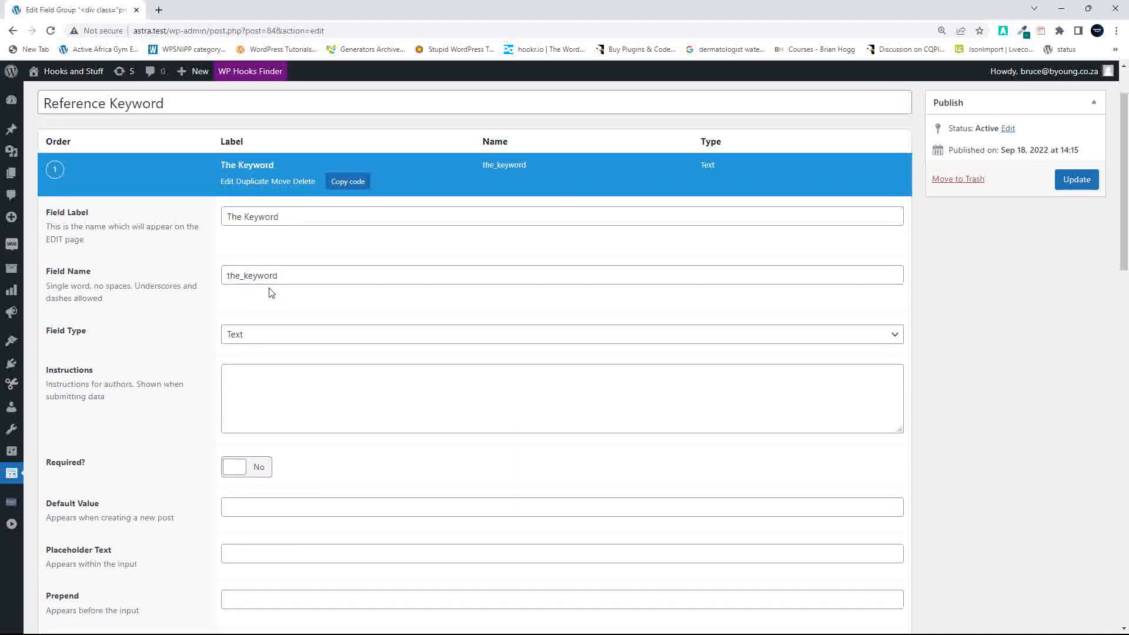
{"action": "scroll", "coordinate": [357, 412], "scroll_direction": "down", "scroll_amount": 9}
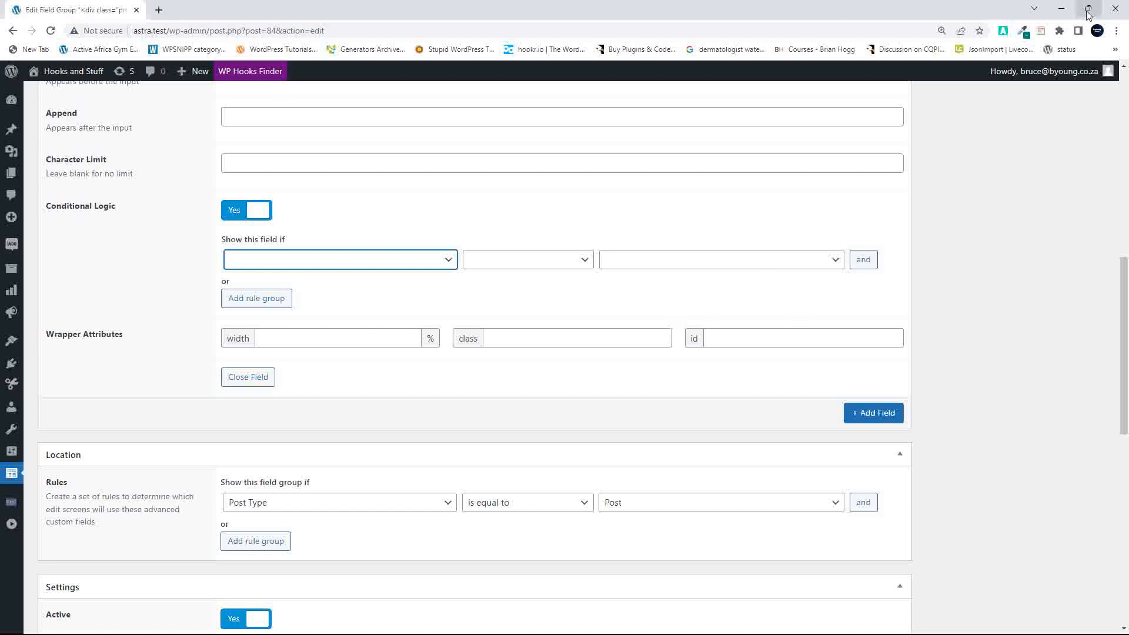
Step: Restore the side-by-side layout and go through The Keyword field's grouped settings on oxygen4.test, ending on General
{"action": "mouse_move", "coordinate": [1088, 13]}
{"action": "left_click", "coordinate": [976, 41]}
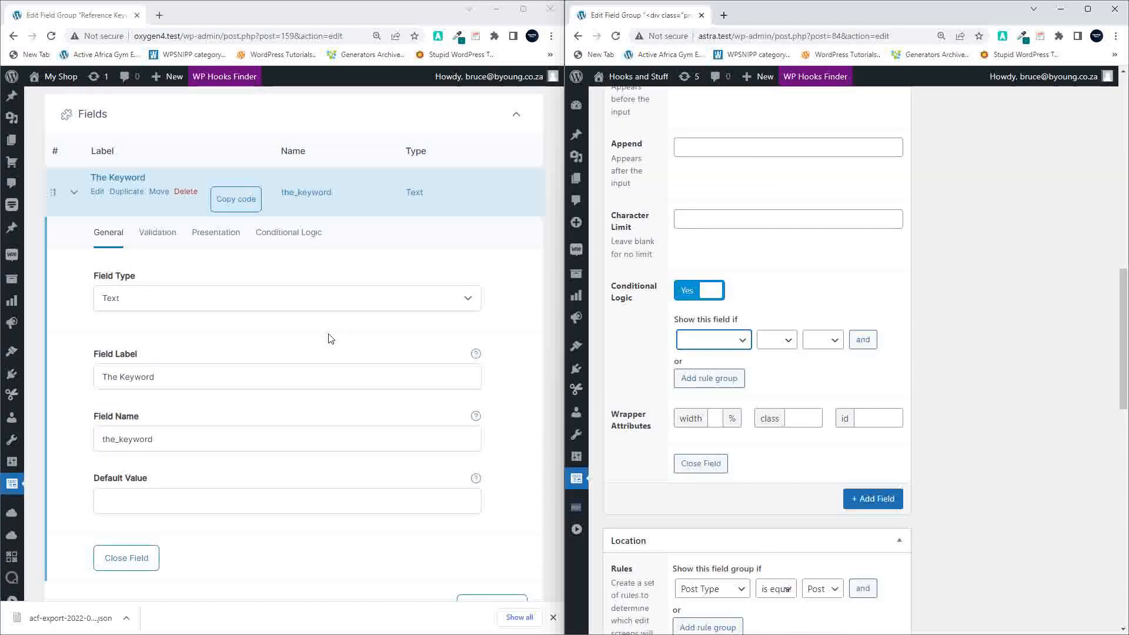
{"action": "left_click", "coordinate": [217, 233]}
{"action": "left_click", "coordinate": [159, 237]}
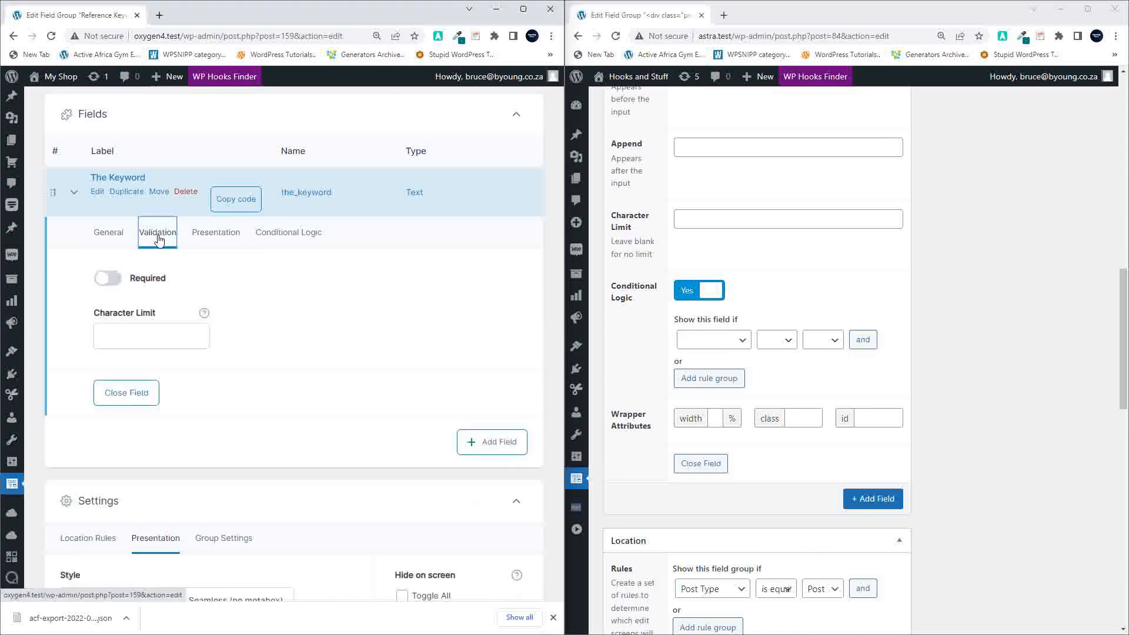
{"action": "left_click", "coordinate": [217, 237]}
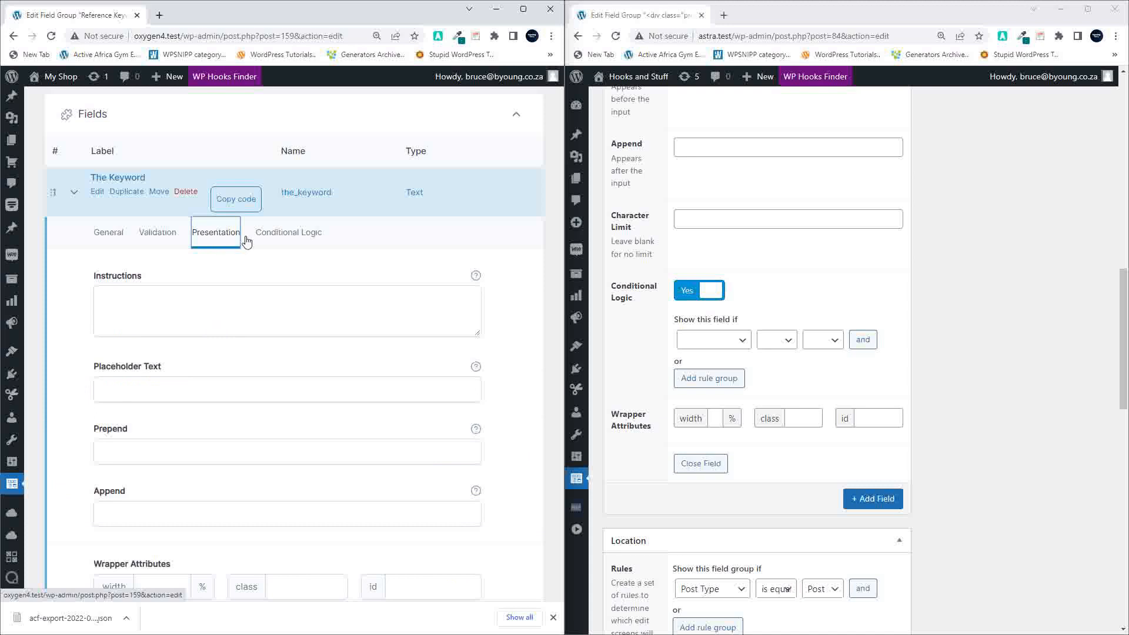
{"action": "left_click", "coordinate": [286, 235]}
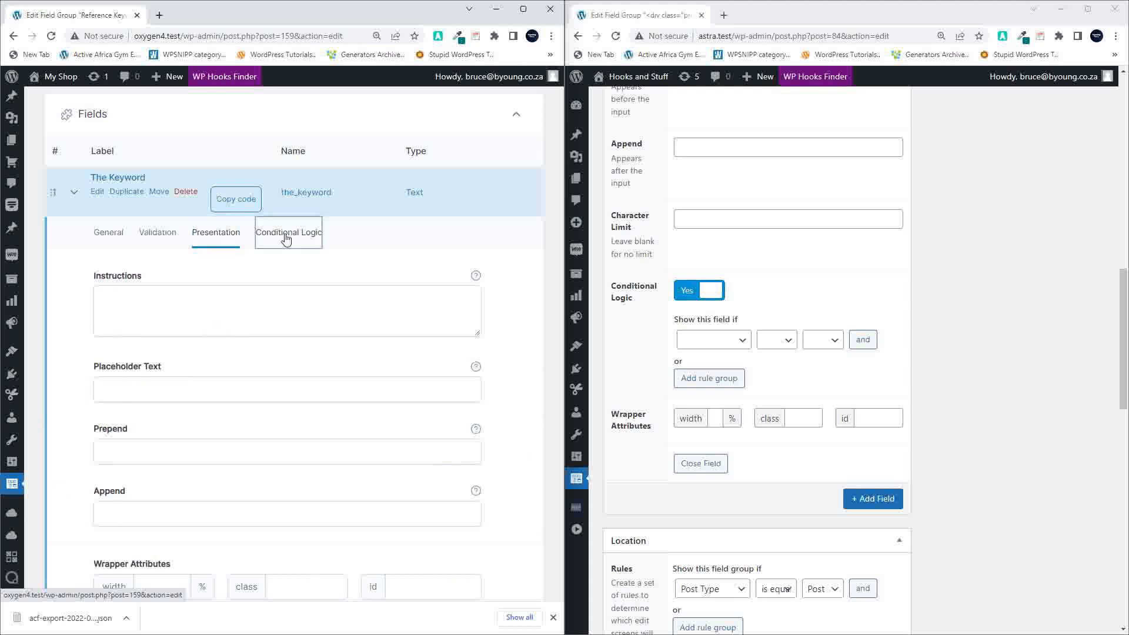
{"action": "left_click", "coordinate": [112, 235]}
{"action": "scroll", "coordinate": [204, 292], "scroll_direction": "down", "scroll_amount": 1}
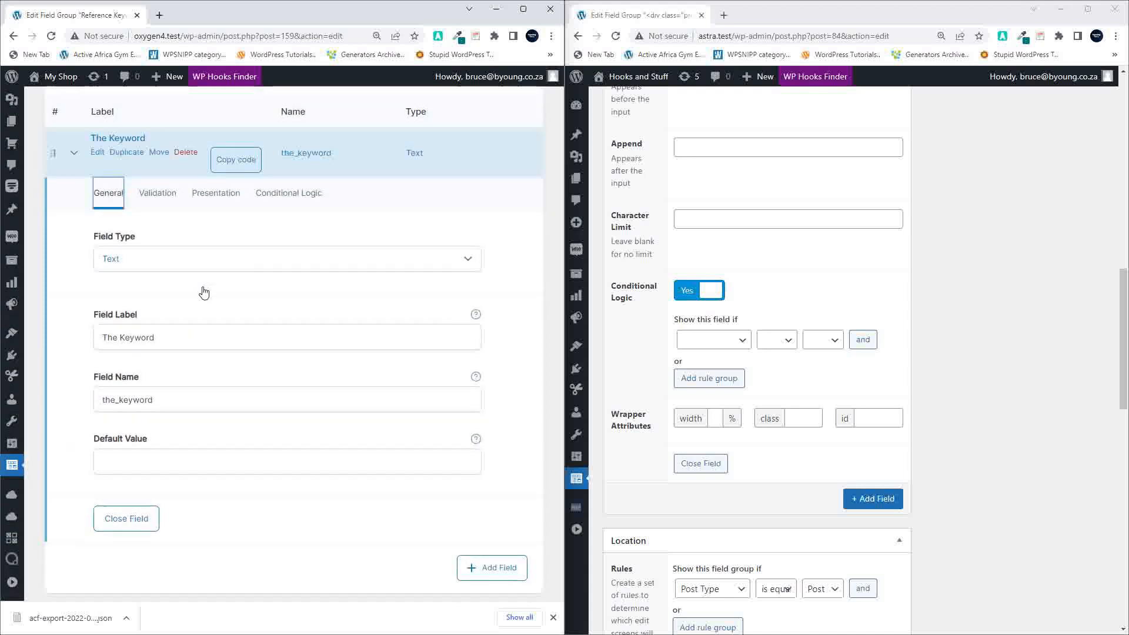
Step: Compare the redesigned field's Validation and General settings with the older page's single list, moving that list up to Field Type
{"action": "left_click", "coordinate": [159, 194]}
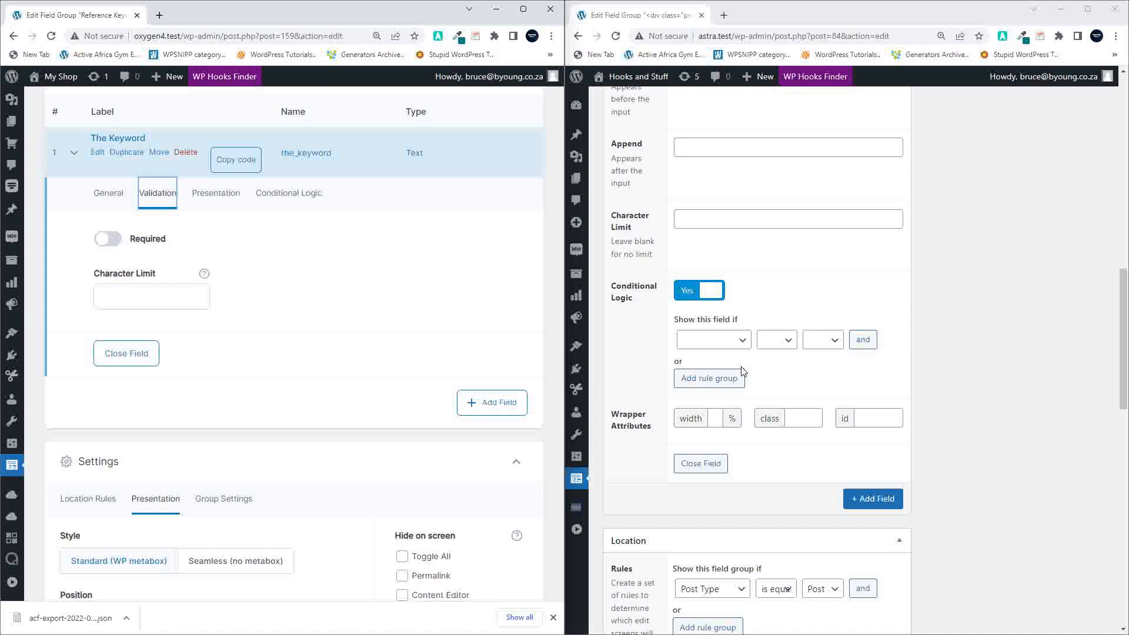
{"action": "scroll", "coordinate": [742, 372], "scroll_direction": "up", "scroll_amount": 7}
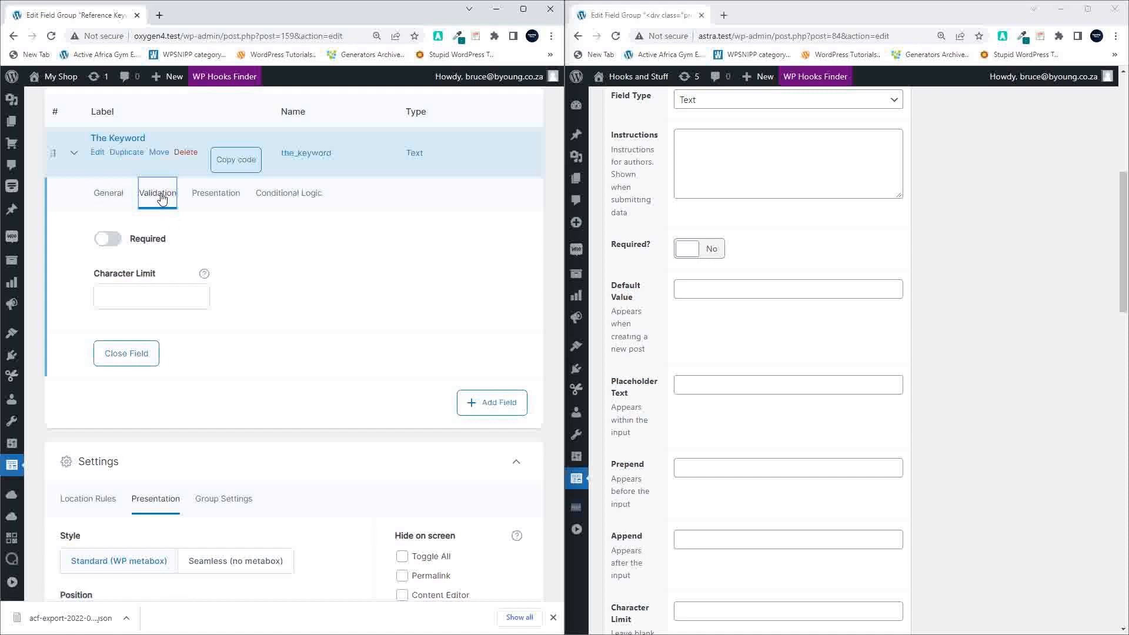
{"action": "left_click", "coordinate": [121, 199]}
{"action": "scroll", "coordinate": [220, 258], "scroll_direction": "down", "scroll_amount": 5}
{"action": "scroll", "coordinate": [220, 258], "scroll_direction": "up", "scroll_amount": 4}
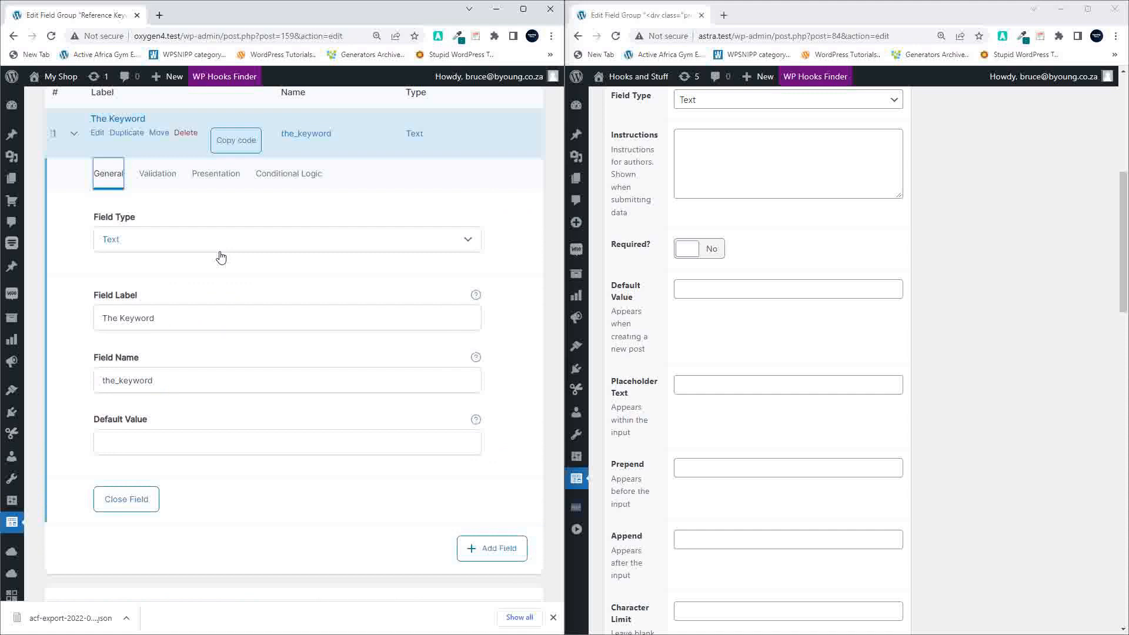
Step: Review the redesigned field's Validation, Presentation and Conditional Logic settings again and return to General
{"action": "left_click", "coordinate": [155, 179]}
{"action": "left_click", "coordinate": [213, 180]}
{"action": "left_click", "coordinate": [284, 175]}
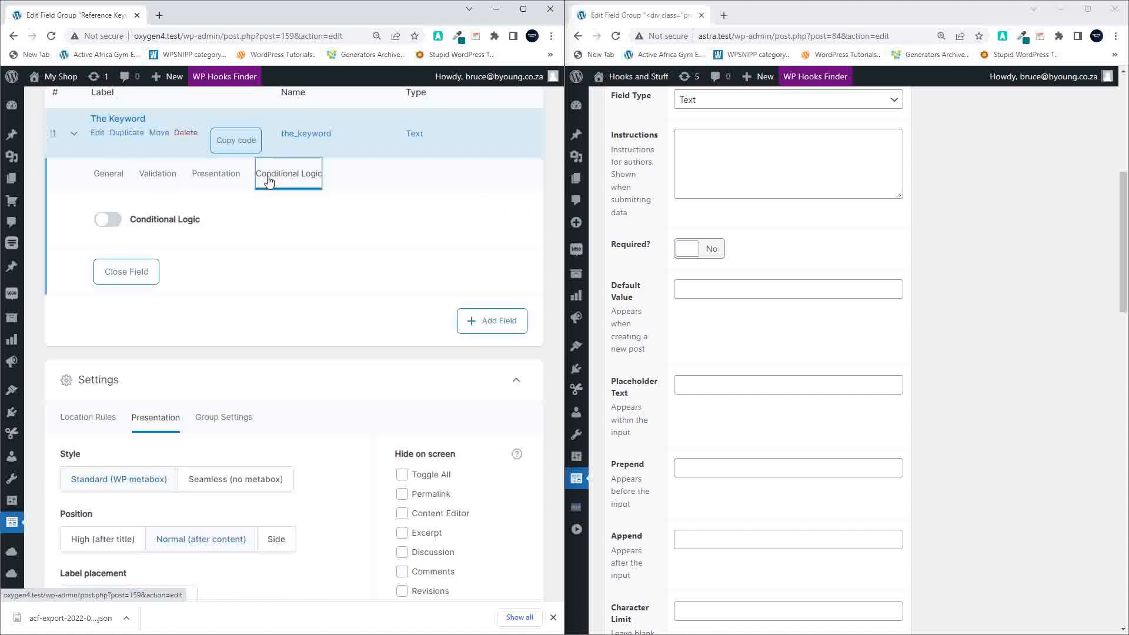
{"action": "left_click", "coordinate": [214, 180]}
{"action": "left_click", "coordinate": [157, 177]}
{"action": "left_click", "coordinate": [106, 186]}
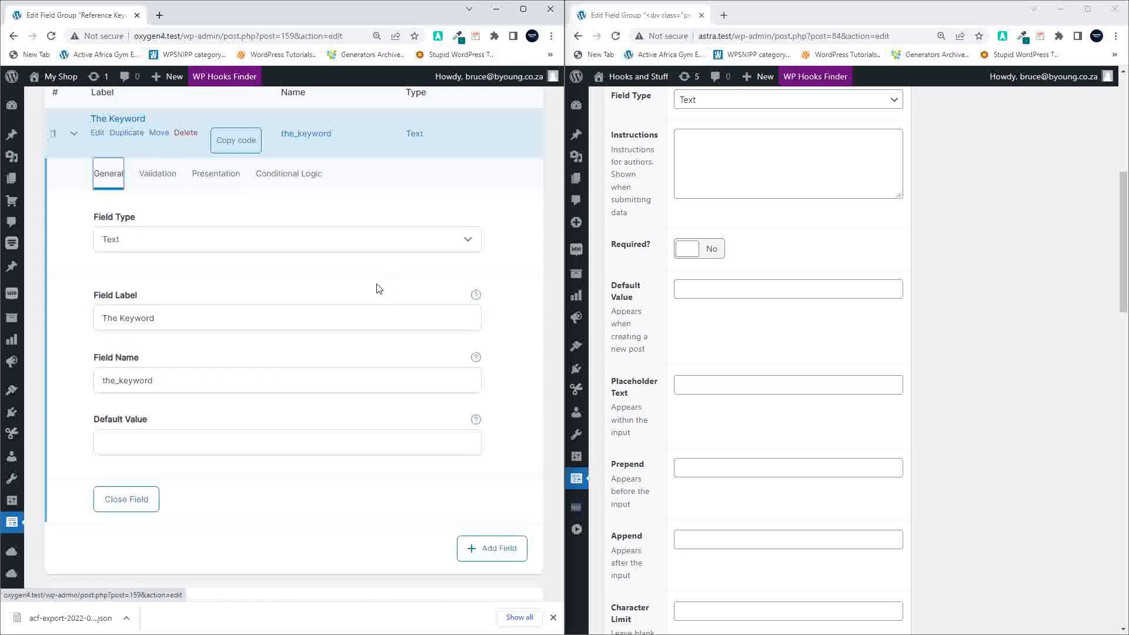
Step: Compare the older page's field list, Location and Settings sections with the redesigned page's Fields and Settings sections
{"action": "scroll", "coordinate": [836, 345], "scroll_direction": "up", "scroll_amount": 8}
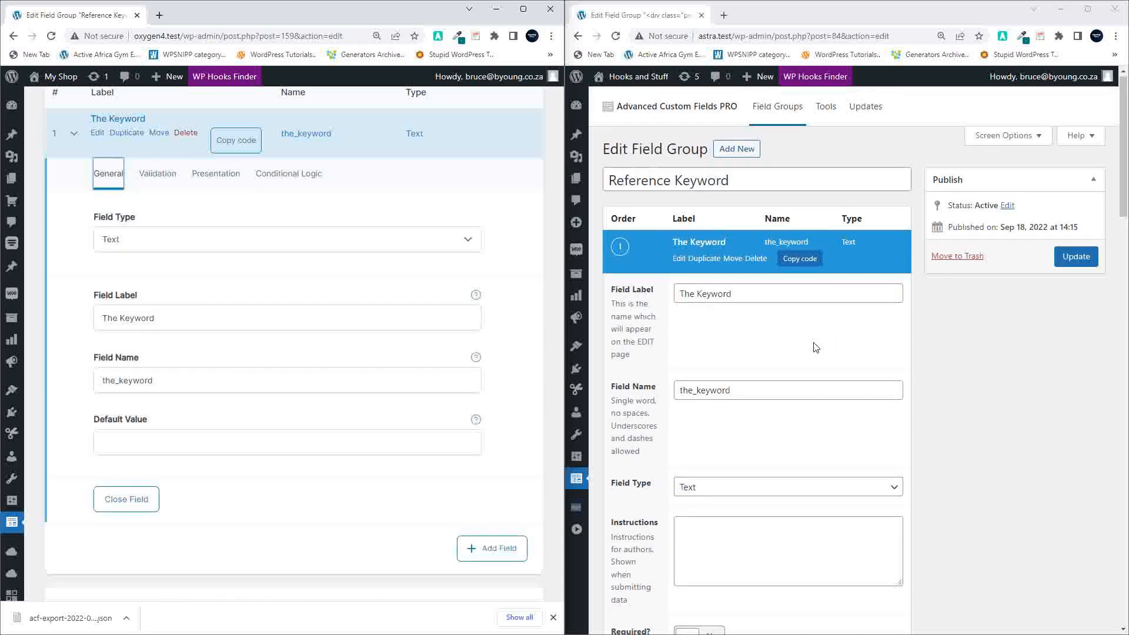
{"action": "scroll", "coordinate": [814, 345], "scroll_direction": "down", "scroll_amount": 15}
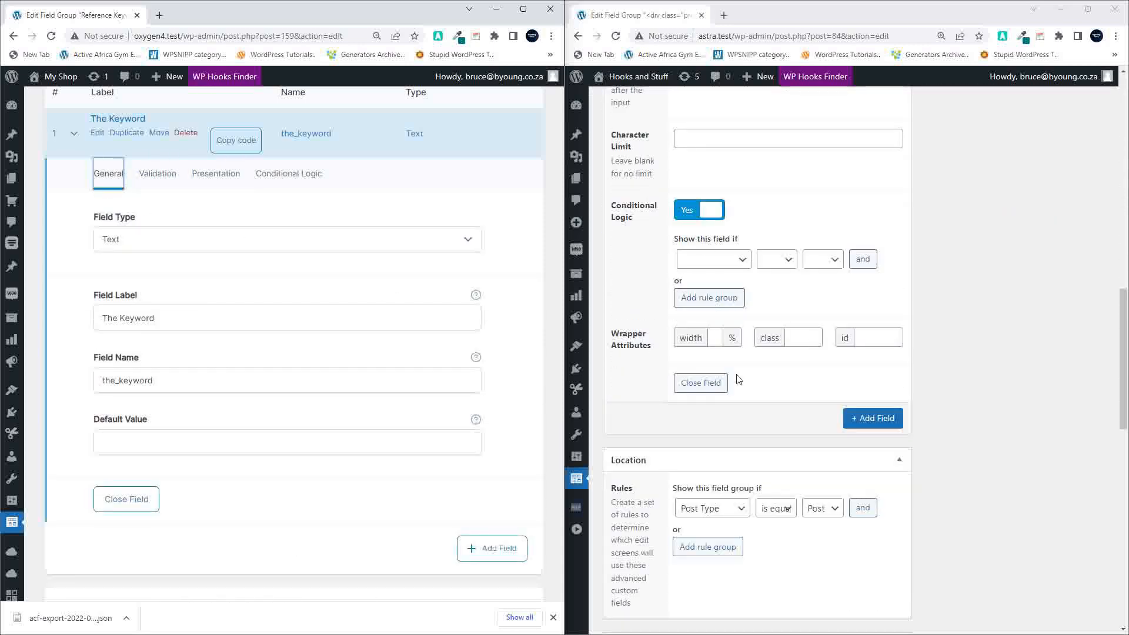
{"action": "scroll", "coordinate": [776, 379], "scroll_direction": "down", "scroll_amount": 3}
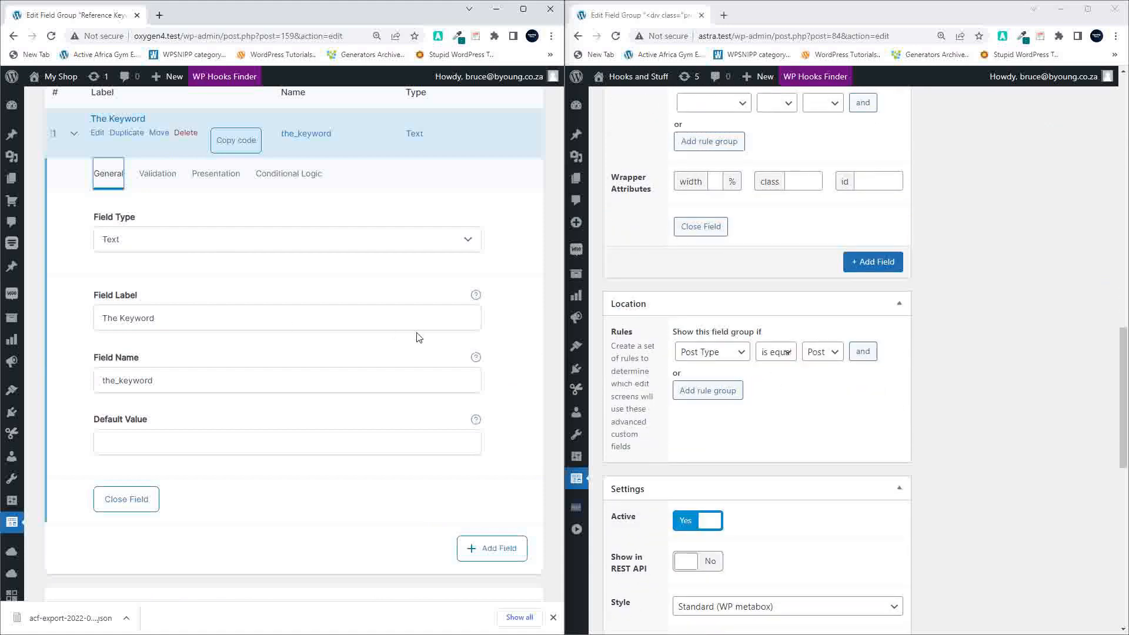
{"action": "scroll", "coordinate": [419, 337], "scroll_direction": "down", "scroll_amount": 6}
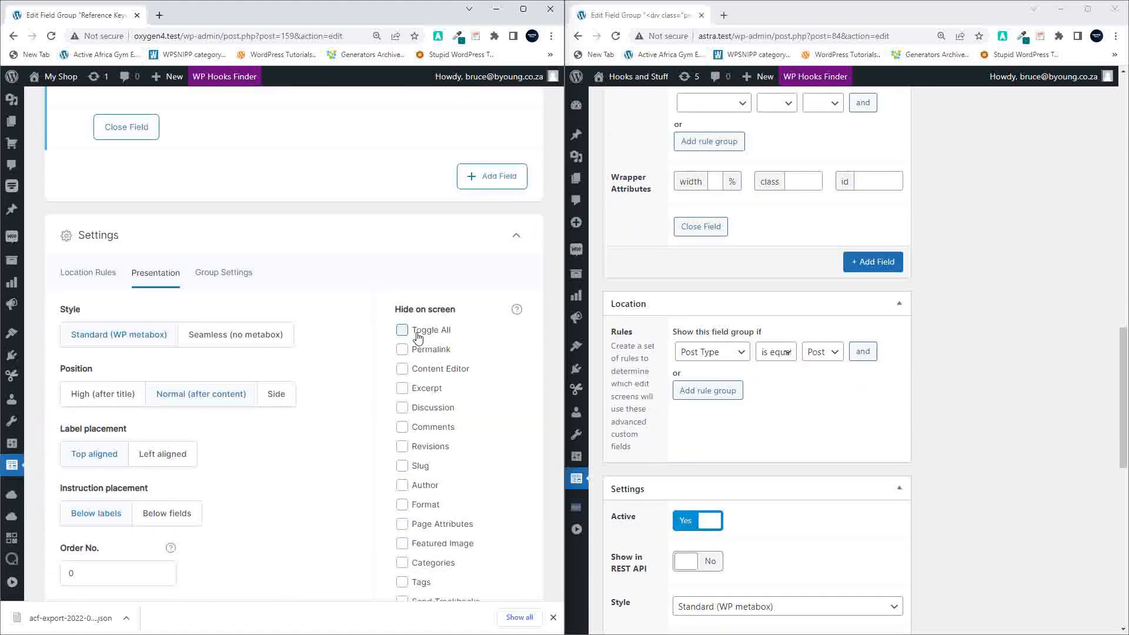
{"action": "scroll", "coordinate": [405, 330], "scroll_direction": "up", "scroll_amount": 2}
{"action": "scroll", "coordinate": [419, 337], "scroll_direction": "up", "scroll_amount": 7}
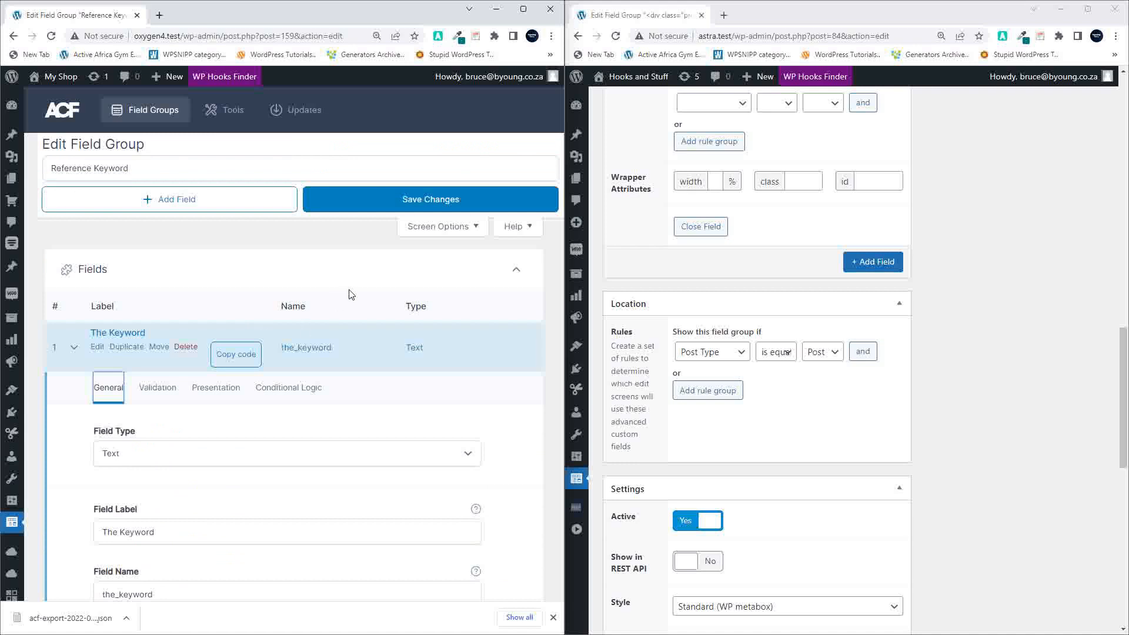
Step: Enlarge the oxygen4.test window and collapse both the Fields and Settings sections of the Reference Keyword group
{"action": "left_click", "coordinate": [516, 270]}
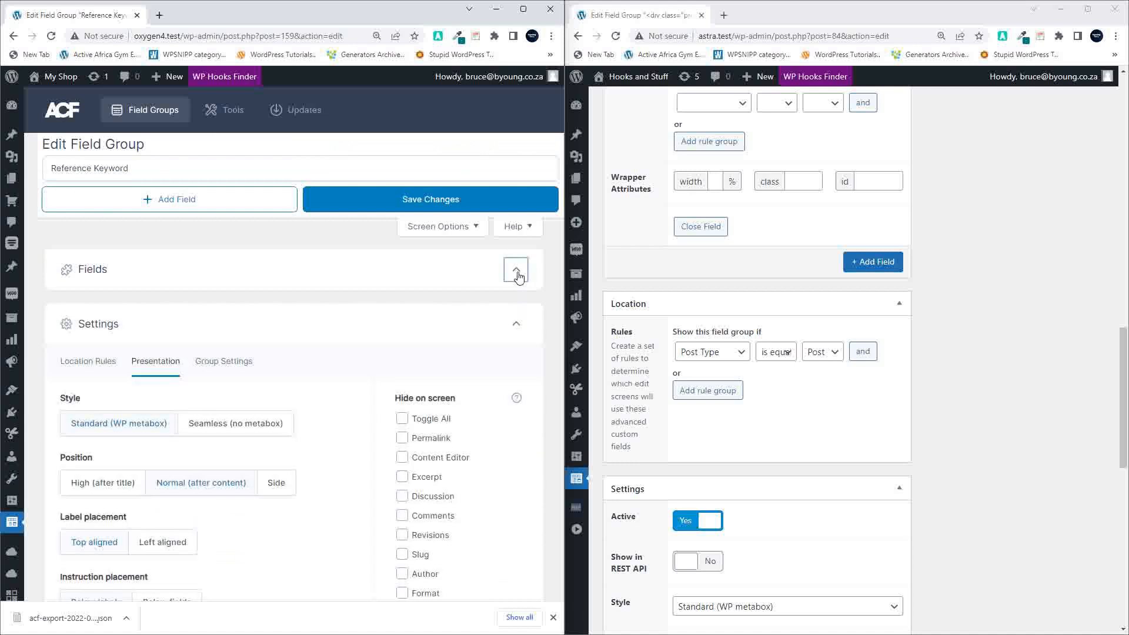
{"action": "left_click", "coordinate": [517, 7]}
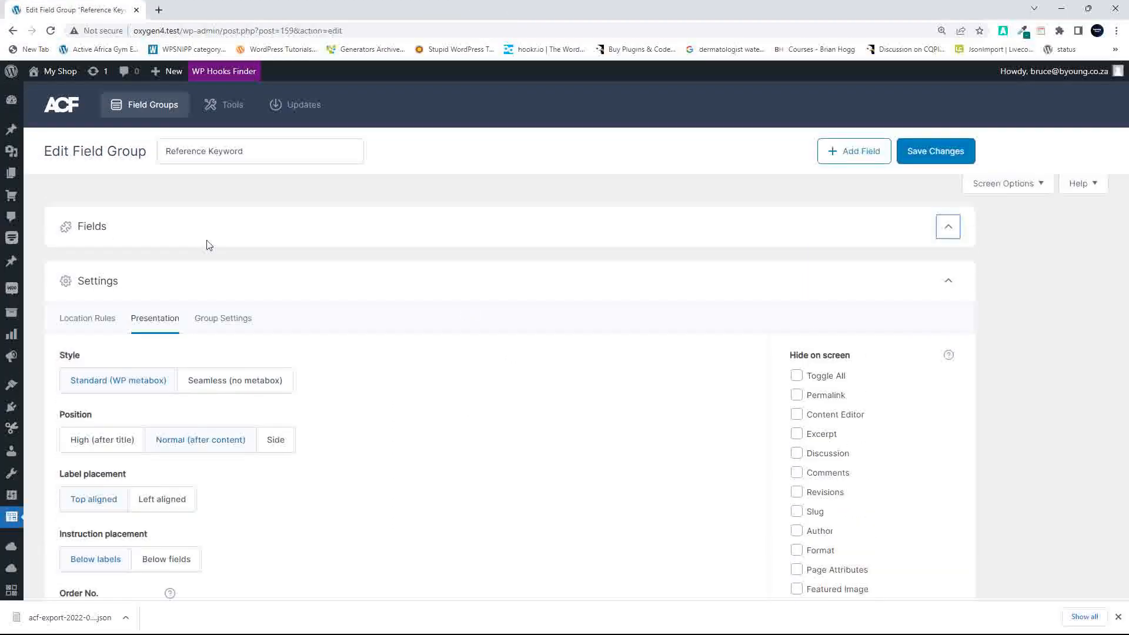
{"action": "left_click", "coordinate": [948, 280]}
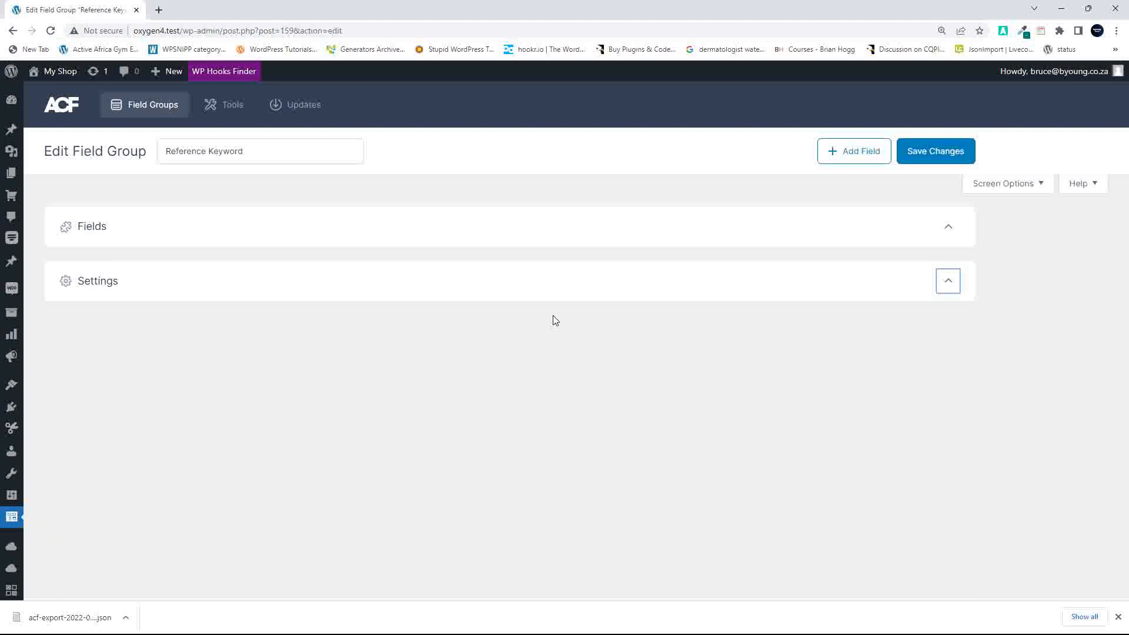
{"action": "left_click", "coordinate": [949, 232]}
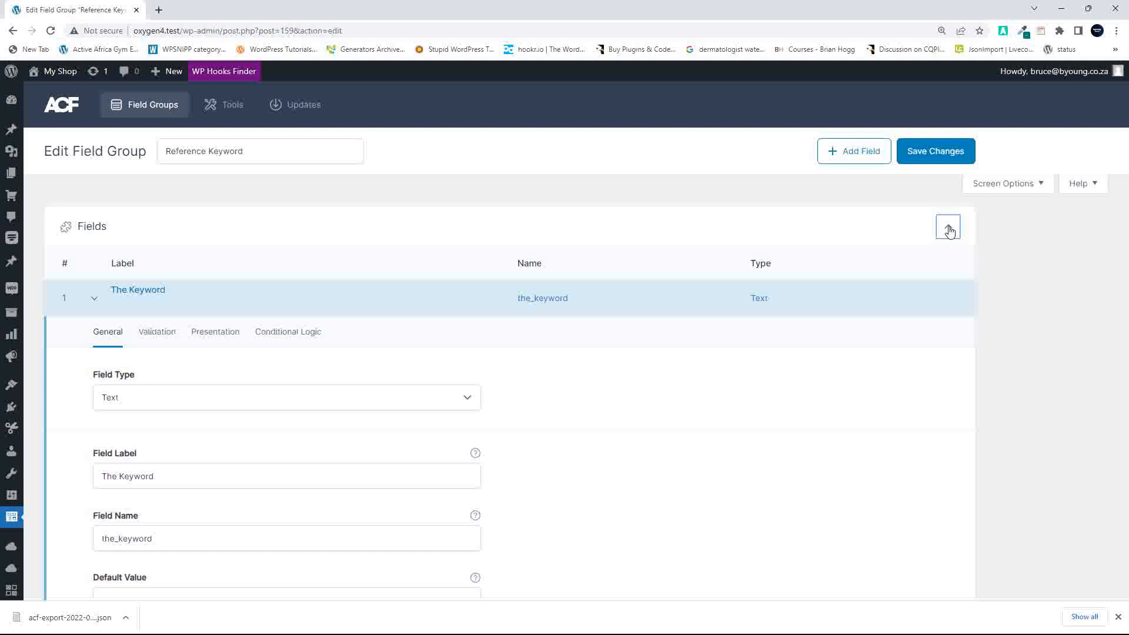
{"action": "left_click", "coordinate": [950, 232]}
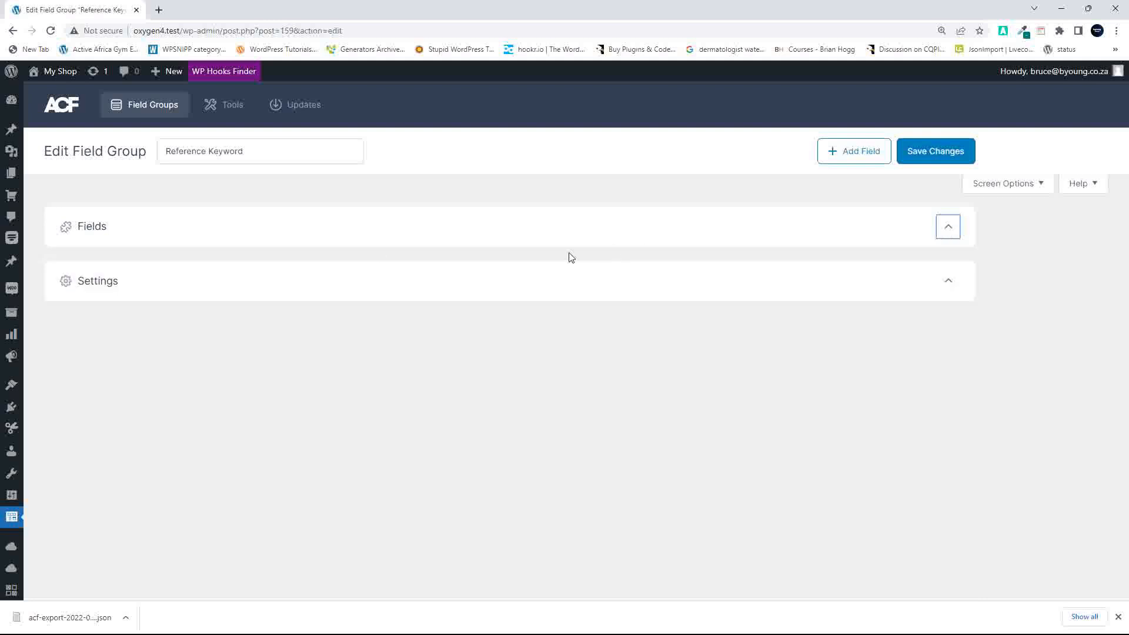
{"action": "scroll", "coordinate": [224, 247], "scroll_direction": "down", "scroll_amount": 1}
{"action": "scroll", "coordinate": [223, 247], "scroll_direction": "up", "scroll_amount": 1}
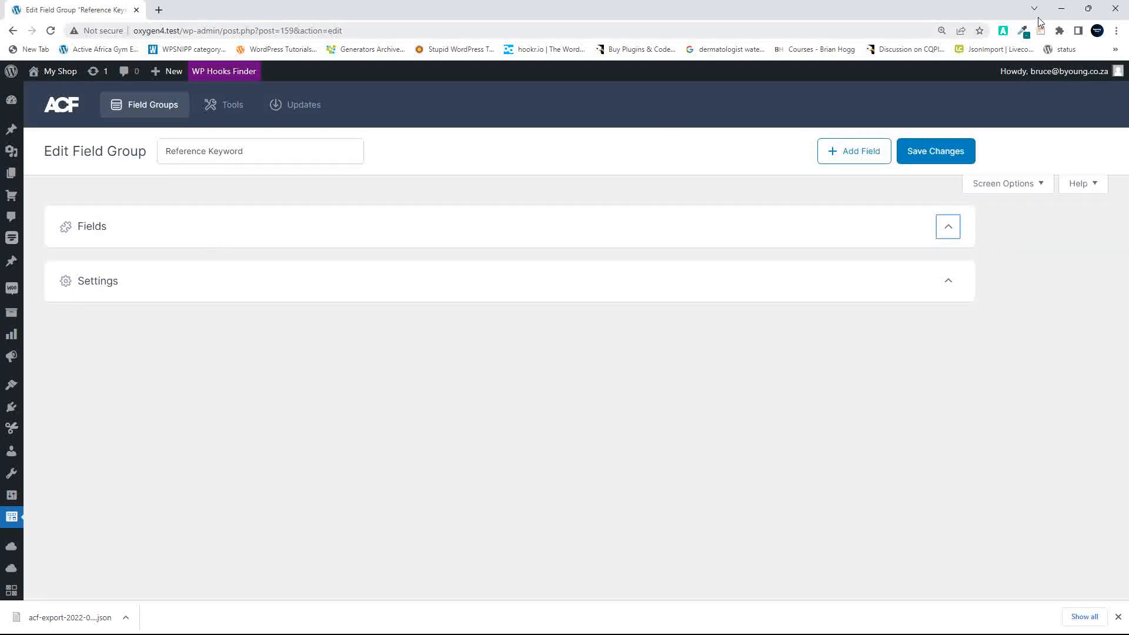
Step: Restore the side-by-side layout and collapse The Keyword field on astra.test to compare the two compact pages
{"action": "mouse_move", "coordinate": [1089, 13]}
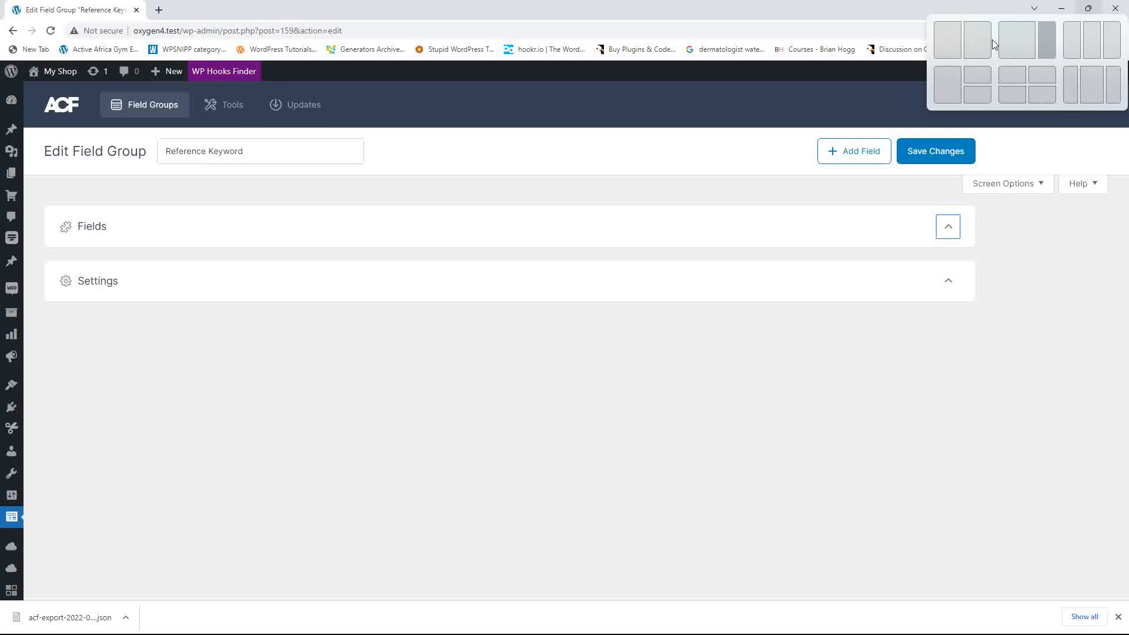
{"action": "left_click", "coordinate": [948, 47]}
{"action": "scroll", "coordinate": [796, 275], "scroll_direction": "up", "scroll_amount": 15}
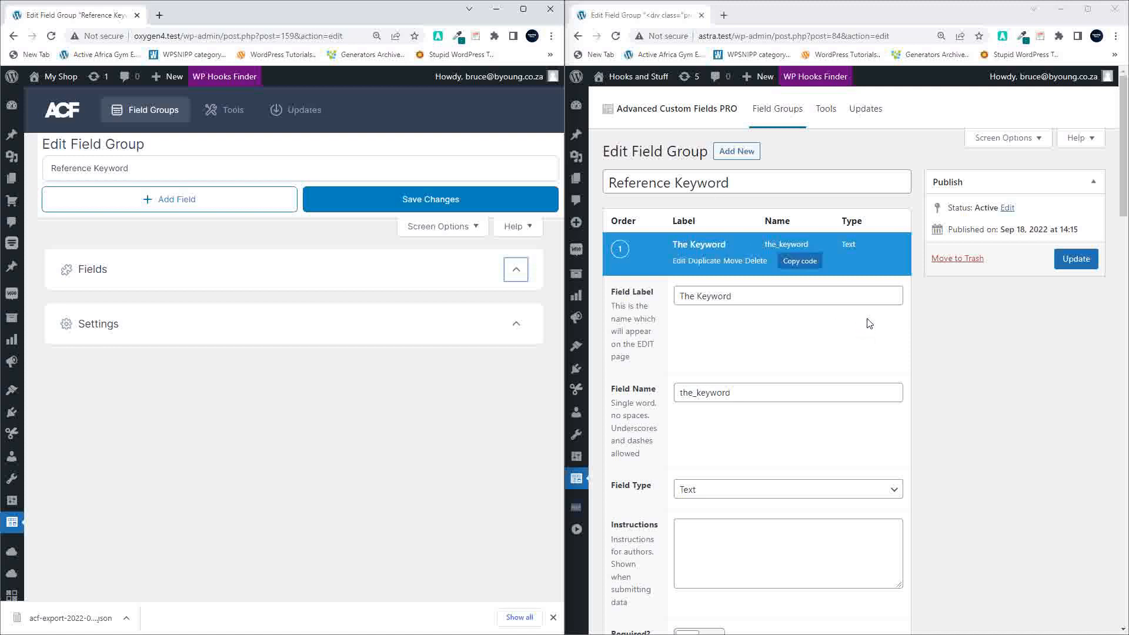
{"action": "left_click", "coordinate": [656, 246]}
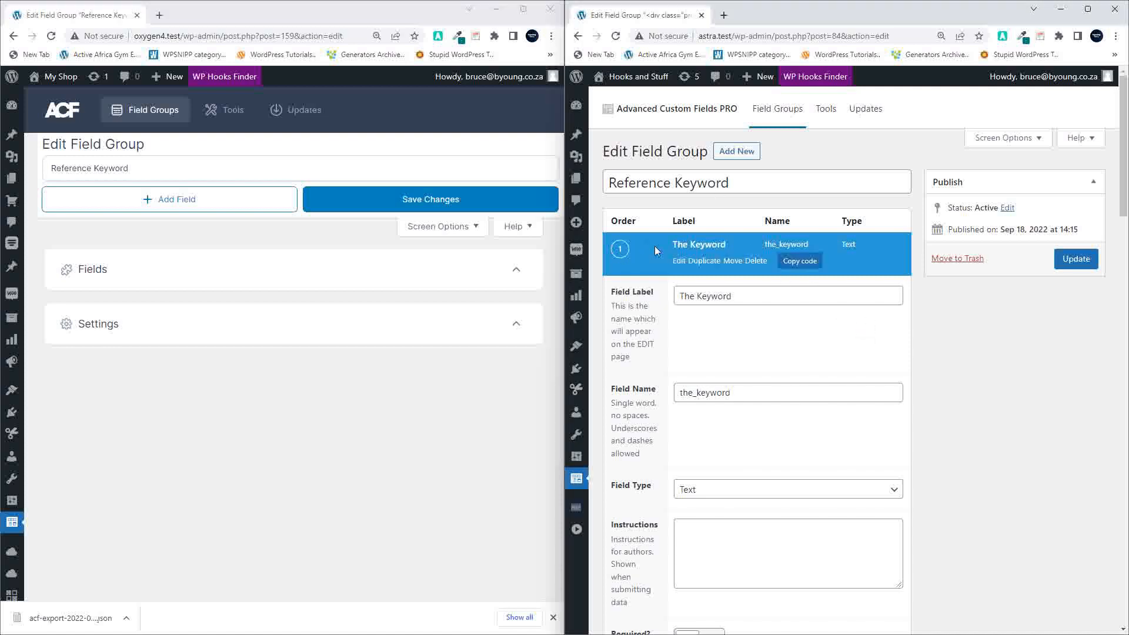
{"action": "left_click", "coordinate": [692, 247]}
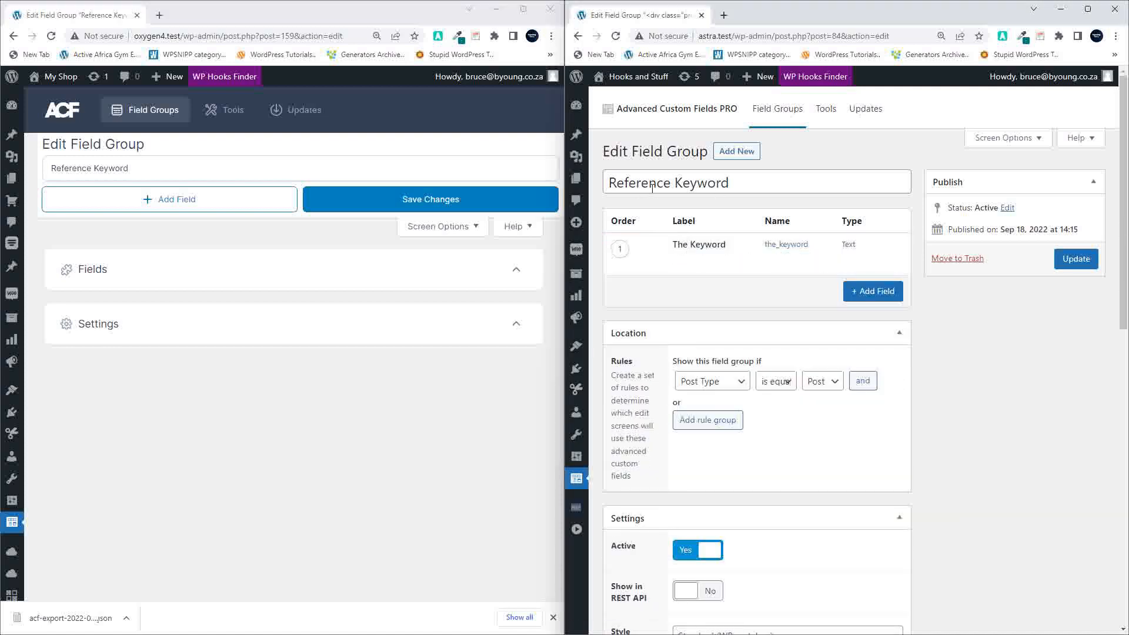
{"action": "left_click_drag", "start_coordinate": [51, 168], "coordinate": [150, 169]}
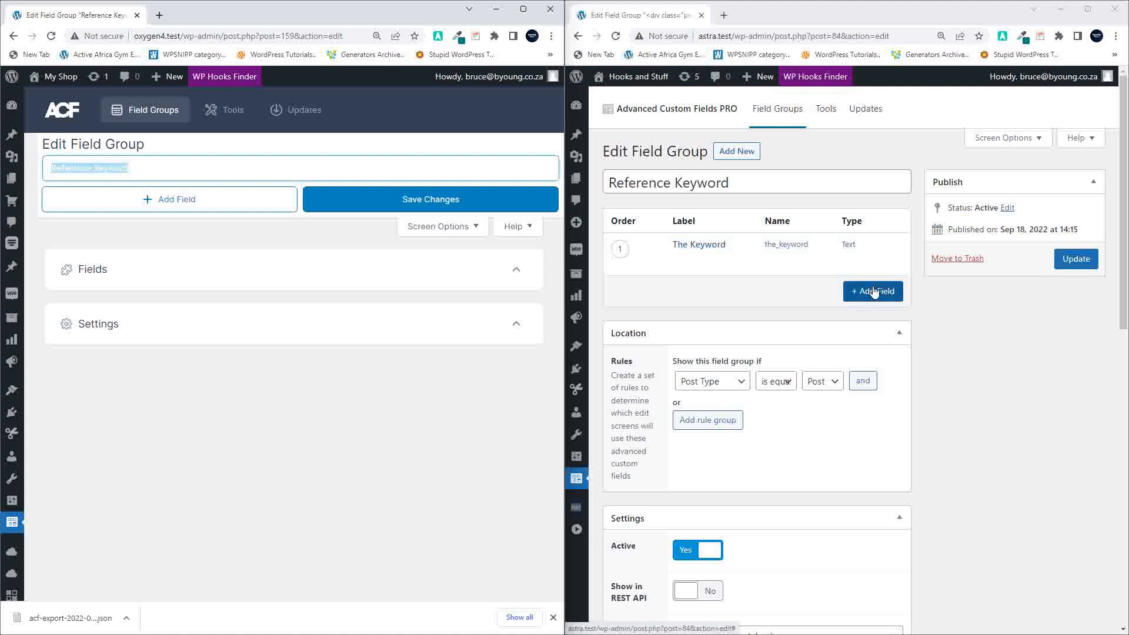
{"action": "scroll", "coordinate": [405, 382], "scroll_direction": "down", "scroll_amount": 1}
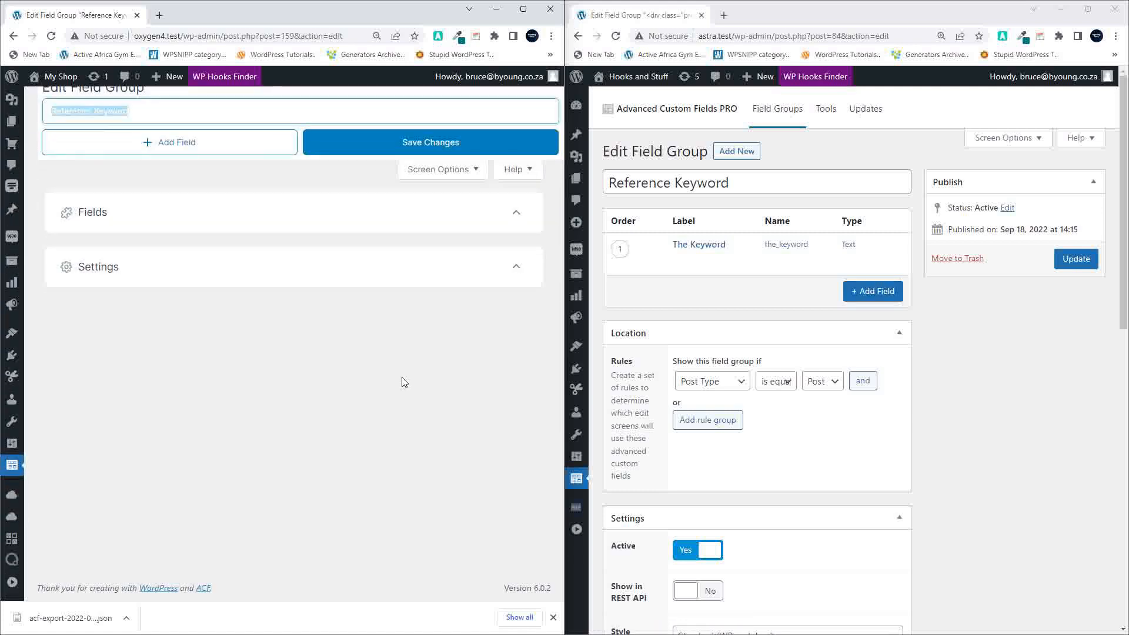
{"action": "scroll", "coordinate": [405, 379], "scroll_direction": "up", "scroll_amount": 1}
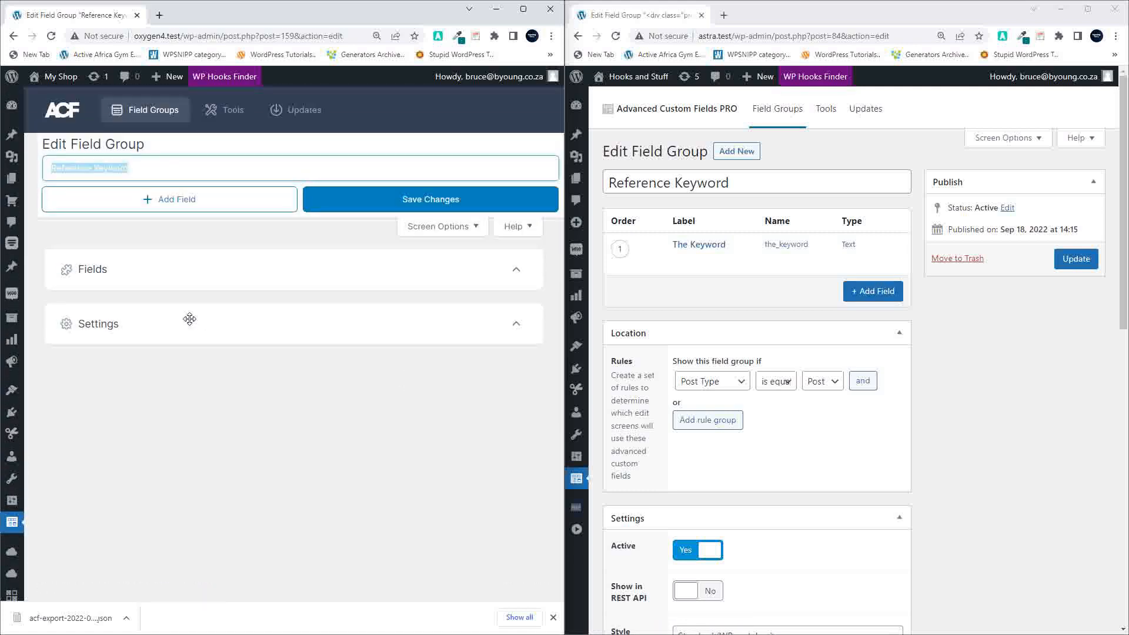
Step: Add blank fields on oxygen4.test while Fields is collapsed, and expand that section in the enlarged window to close the individual fields
{"action": "left_click", "coordinate": [151, 201]}
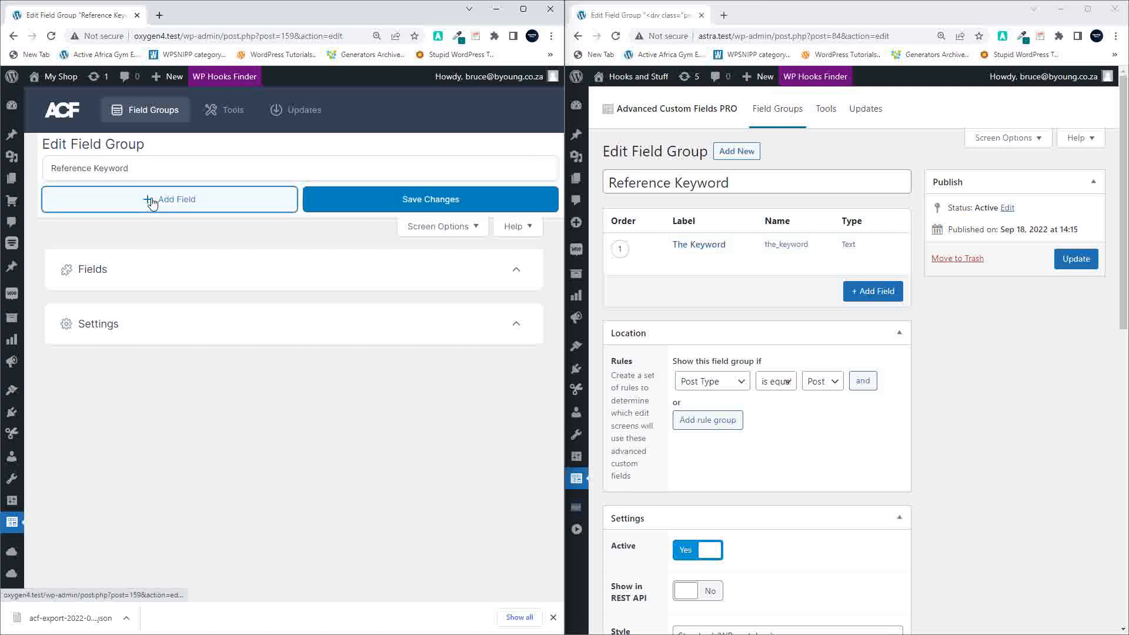
{"action": "left_click", "coordinate": [524, 9]}
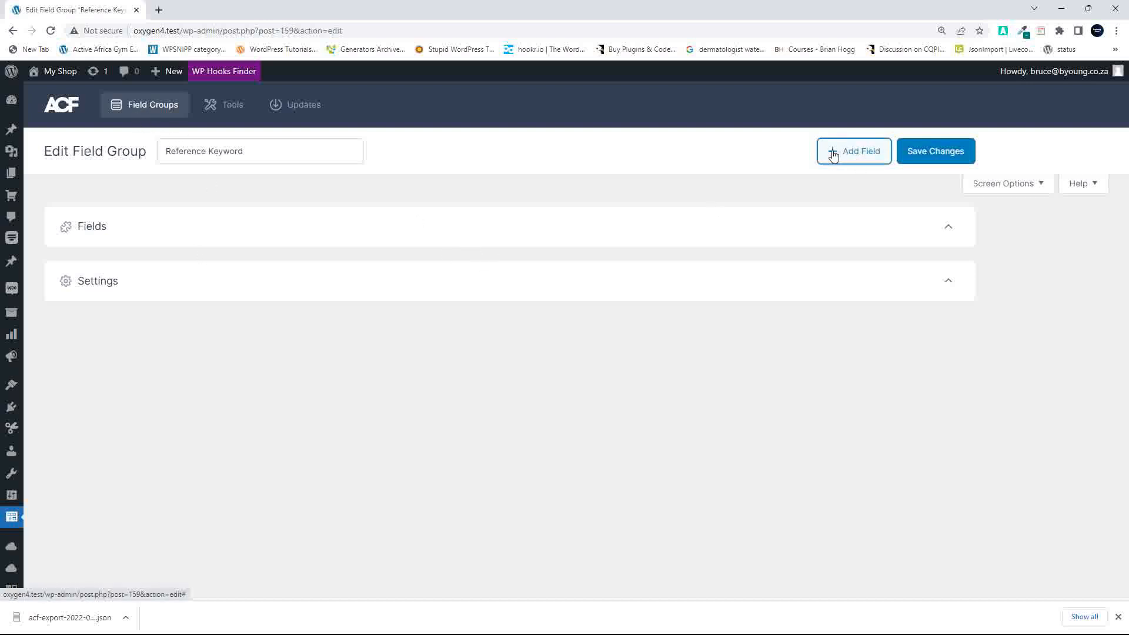
{"action": "left_click", "coordinate": [948, 227]}
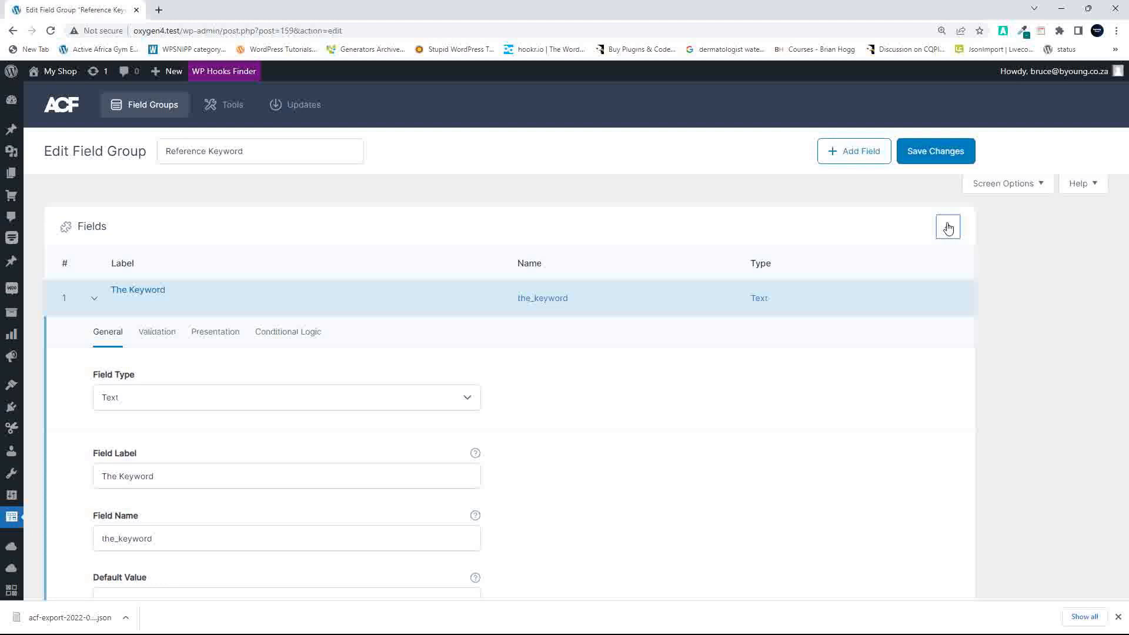
{"action": "left_click", "coordinate": [130, 291]}
{"action": "left_click", "coordinate": [127, 333]}
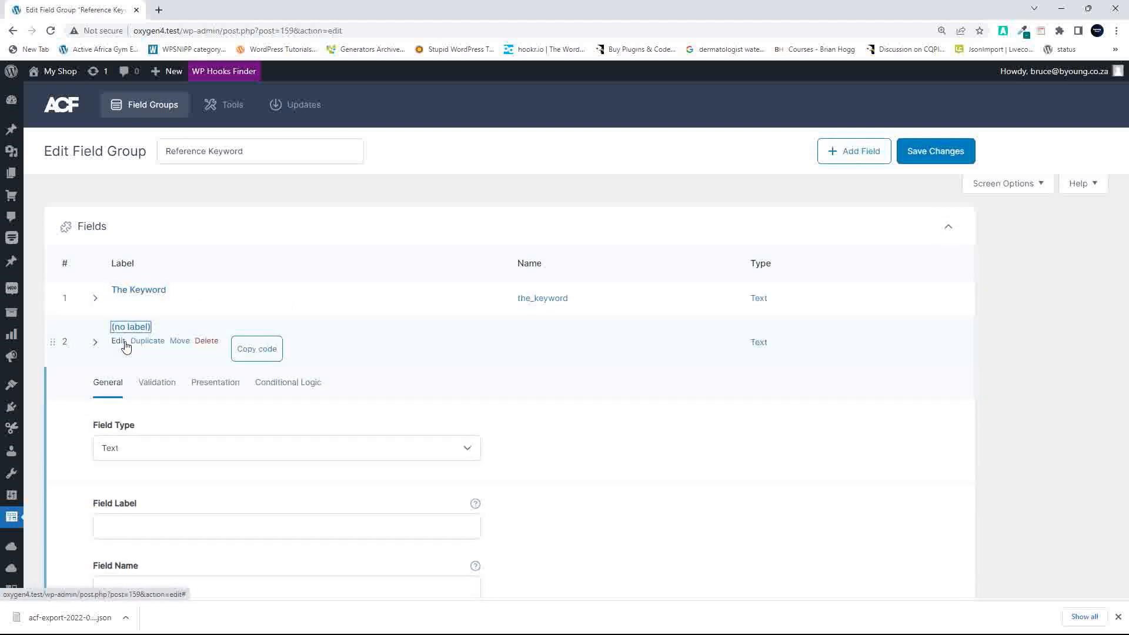
{"action": "left_click", "coordinate": [130, 379]}
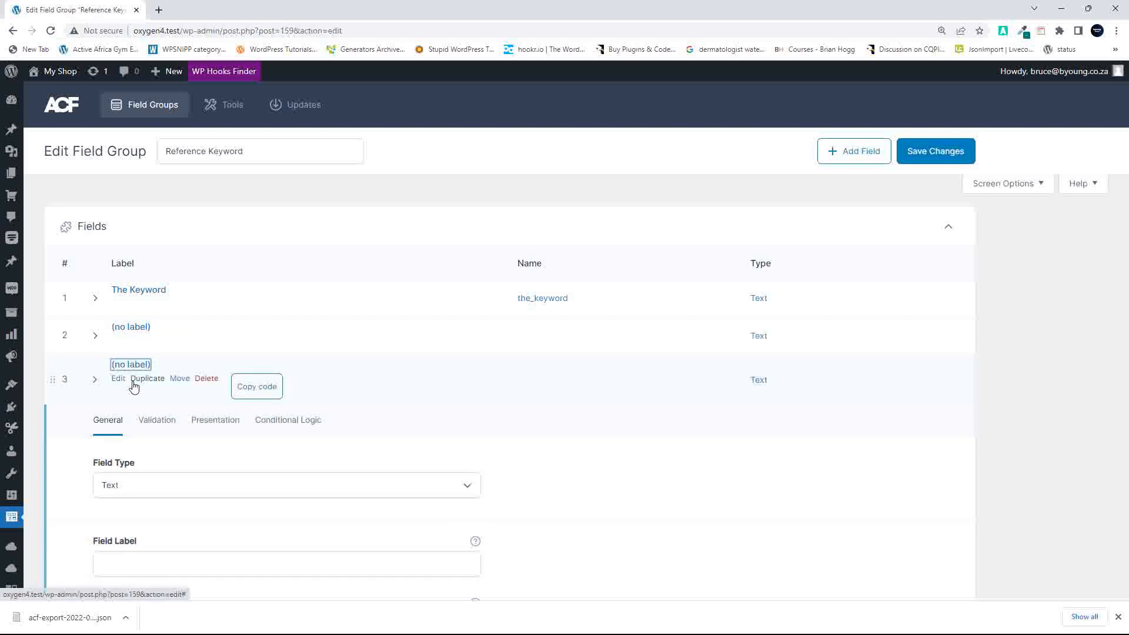
Step: Collapse the Fields section again, add more blank fields, and reopen it to close each new field through row 10
{"action": "left_click", "coordinate": [949, 231]}
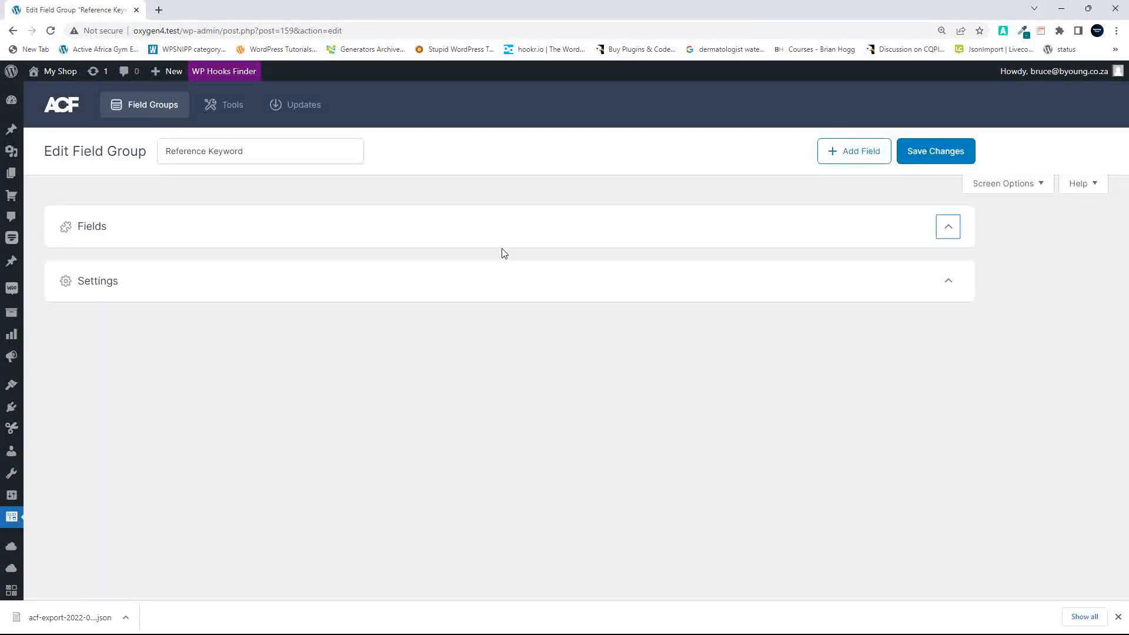
{"action": "left_click", "coordinate": [839, 153]}
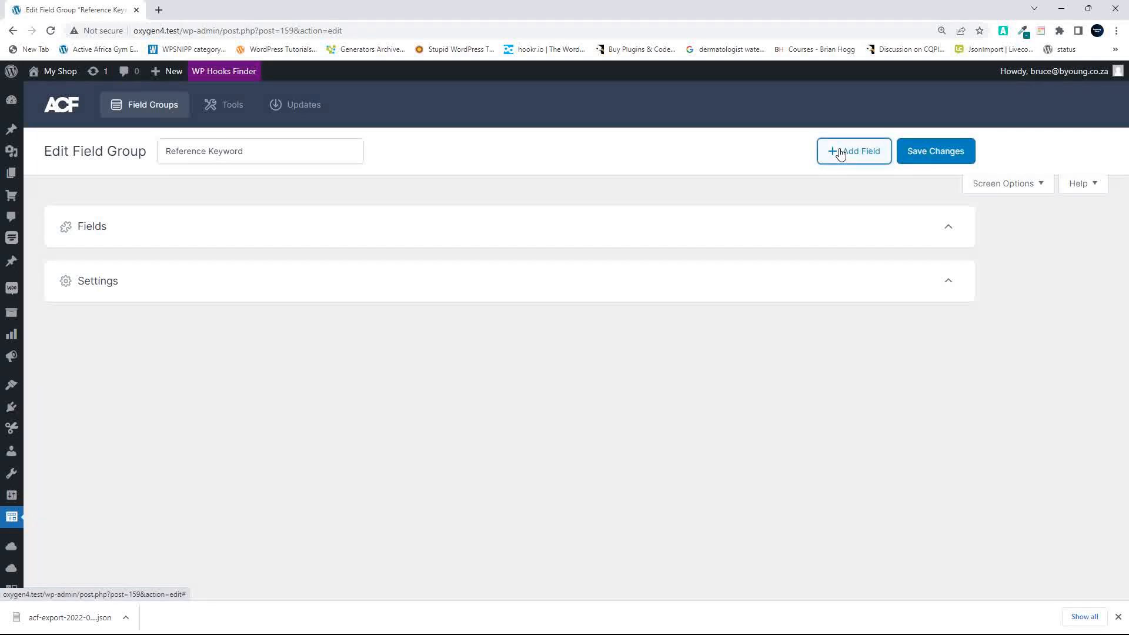
{"action": "left_click", "coordinate": [948, 230]}
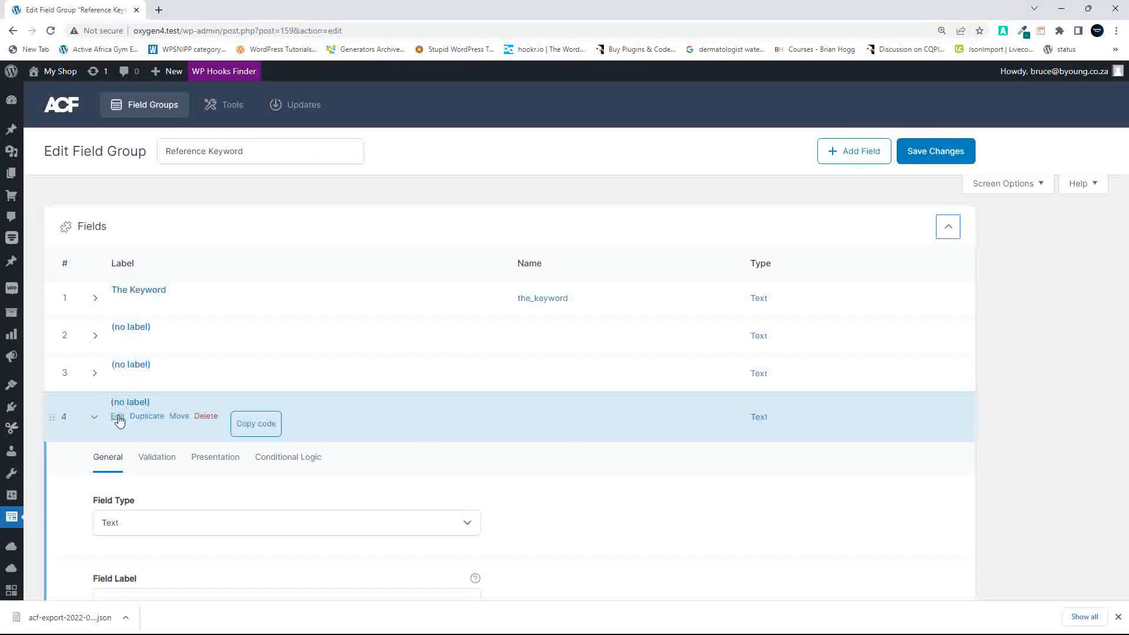
{"action": "left_click", "coordinate": [132, 405]}
{"action": "left_click", "coordinate": [142, 416]}
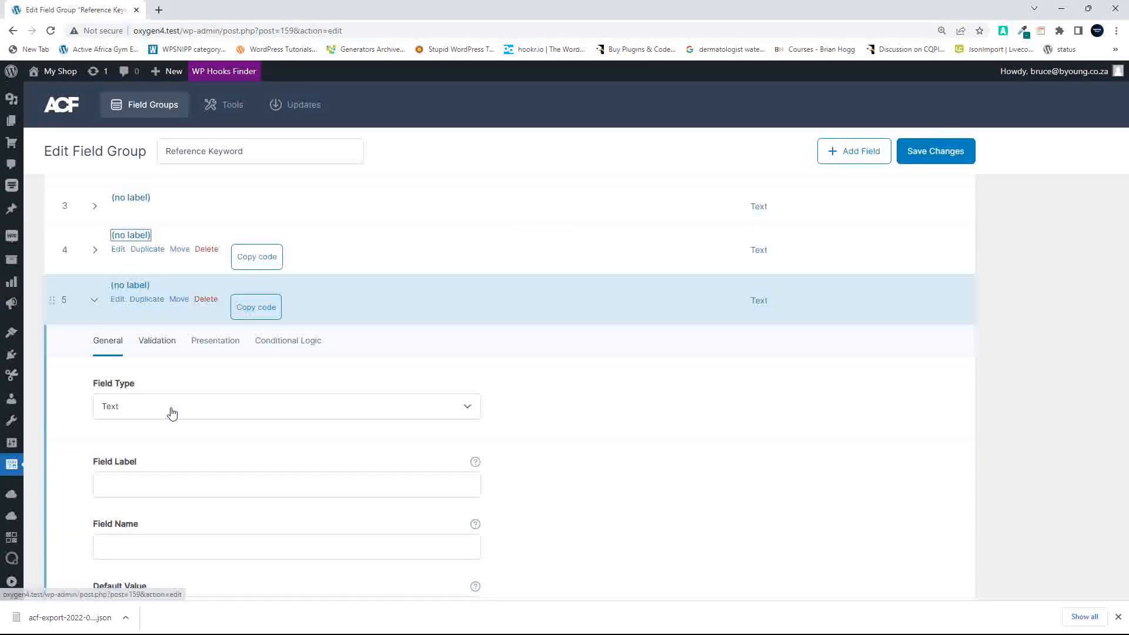
{"action": "left_click", "coordinate": [138, 199]}
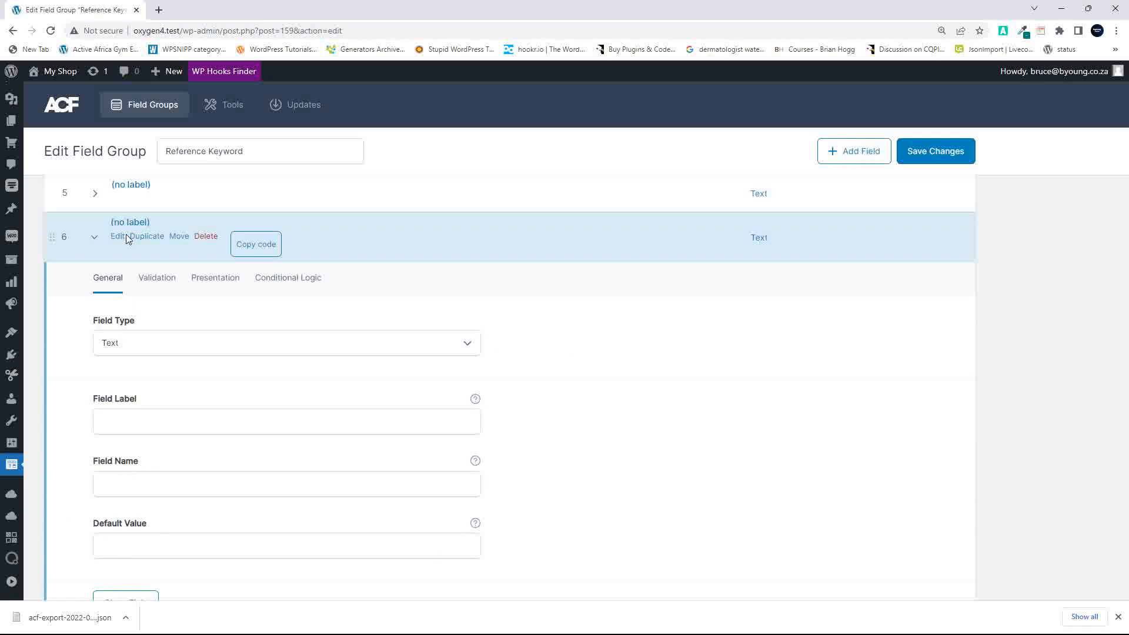
{"action": "left_click", "coordinate": [133, 233]}
{"action": "left_click", "coordinate": [134, 273]}
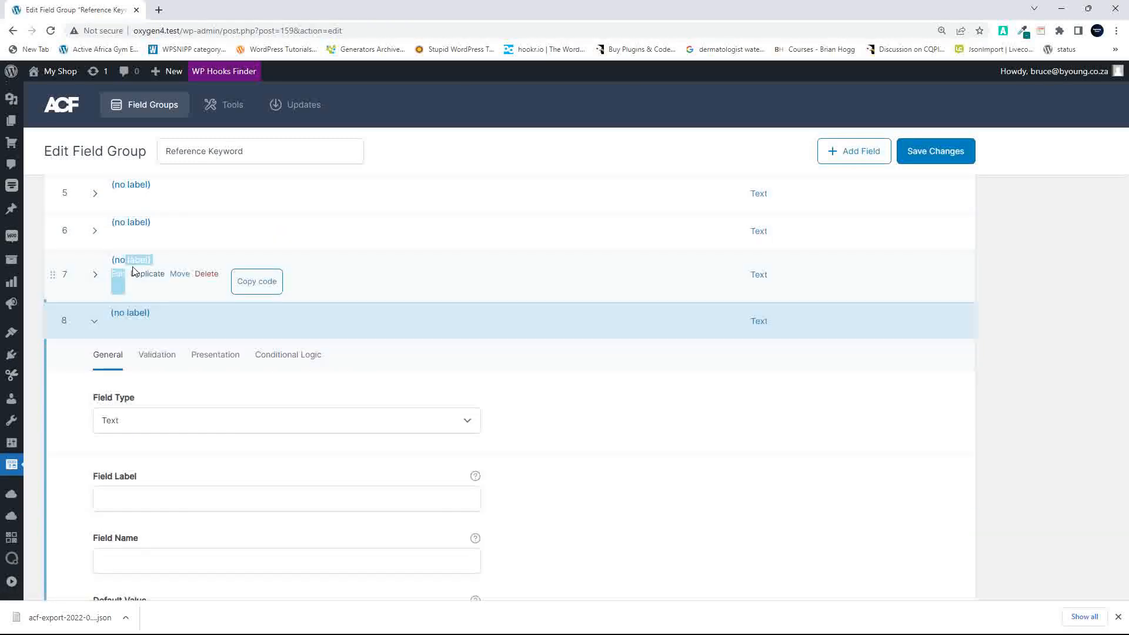
{"action": "left_click", "coordinate": [132, 310]}
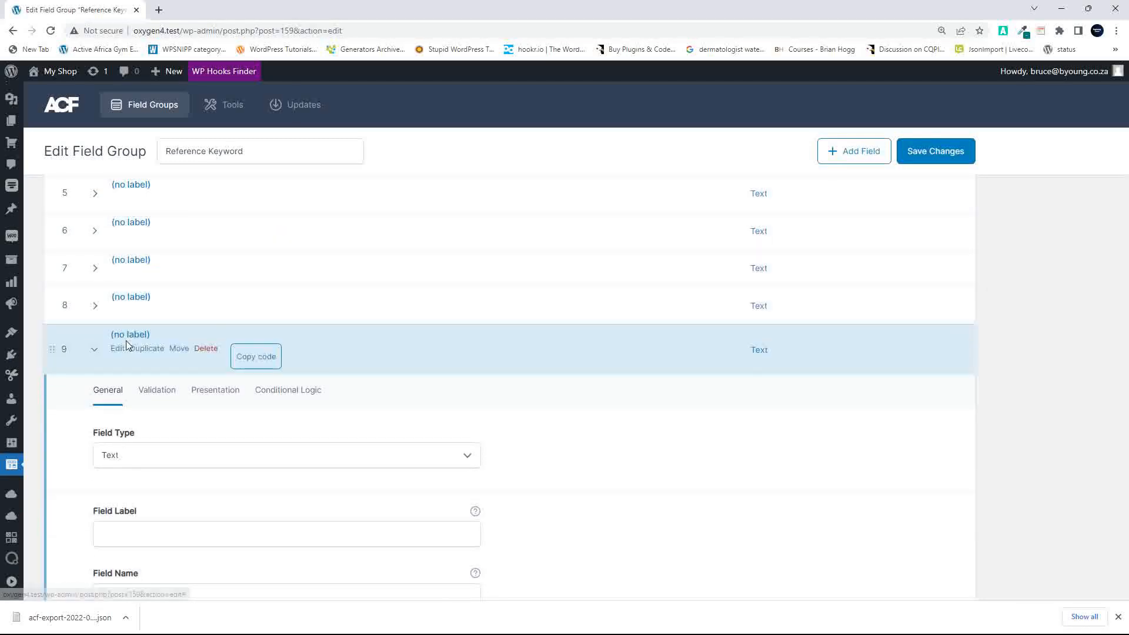
{"action": "left_click", "coordinate": [131, 347]}
{"action": "left_click", "coordinate": [129, 385]}
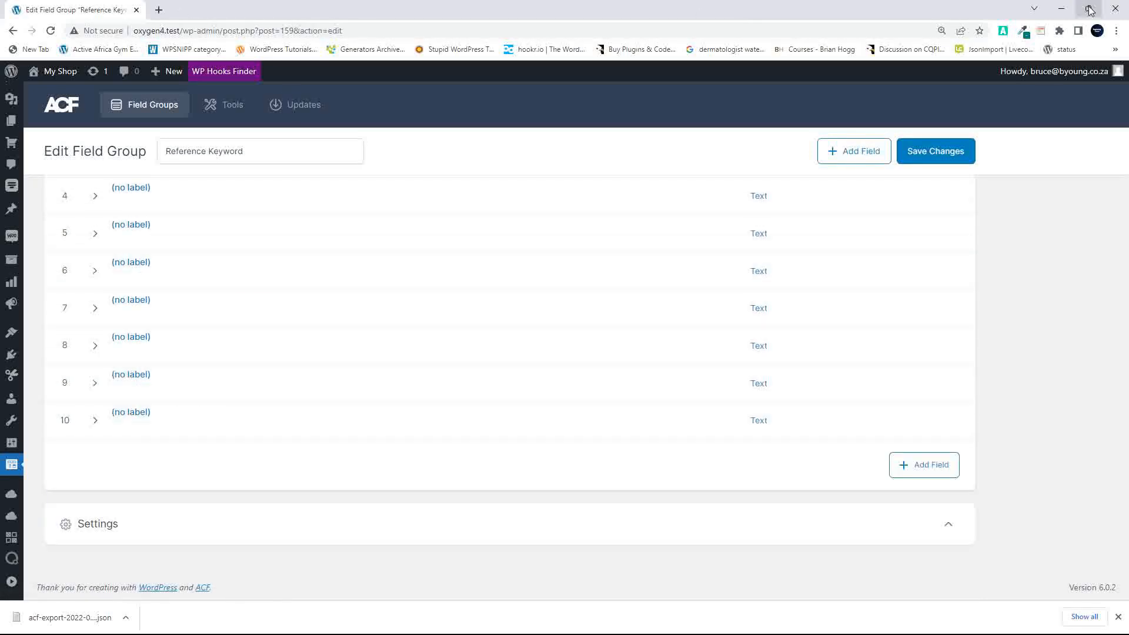
Step: Return to the side-by-side layout, enlarge the astra.test window and add a blank field to its Reference Keyword group
{"action": "mouse_move", "coordinate": [1089, 10]}
{"action": "left_click", "coordinate": [948, 39]}
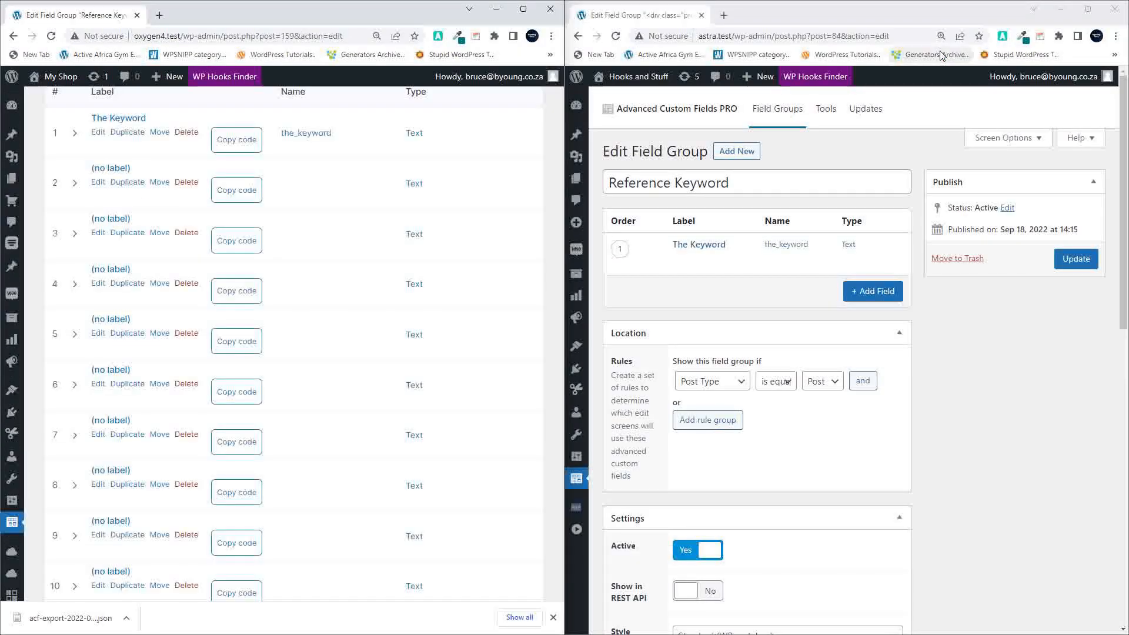
{"action": "left_click", "coordinate": [1087, 9]}
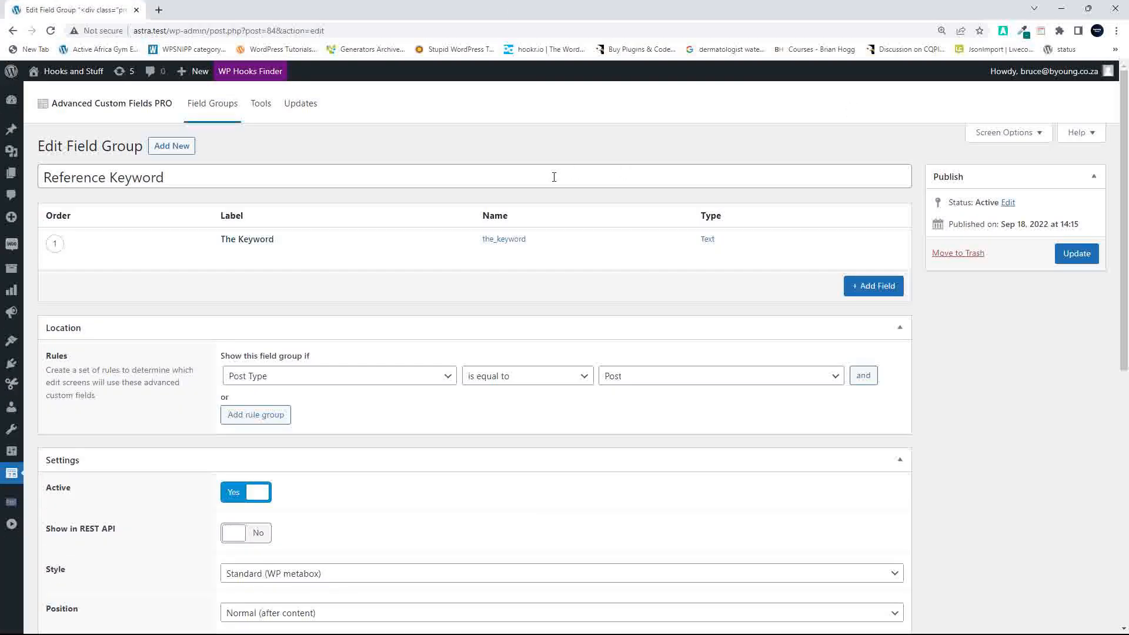
{"action": "left_click", "coordinate": [862, 300]}
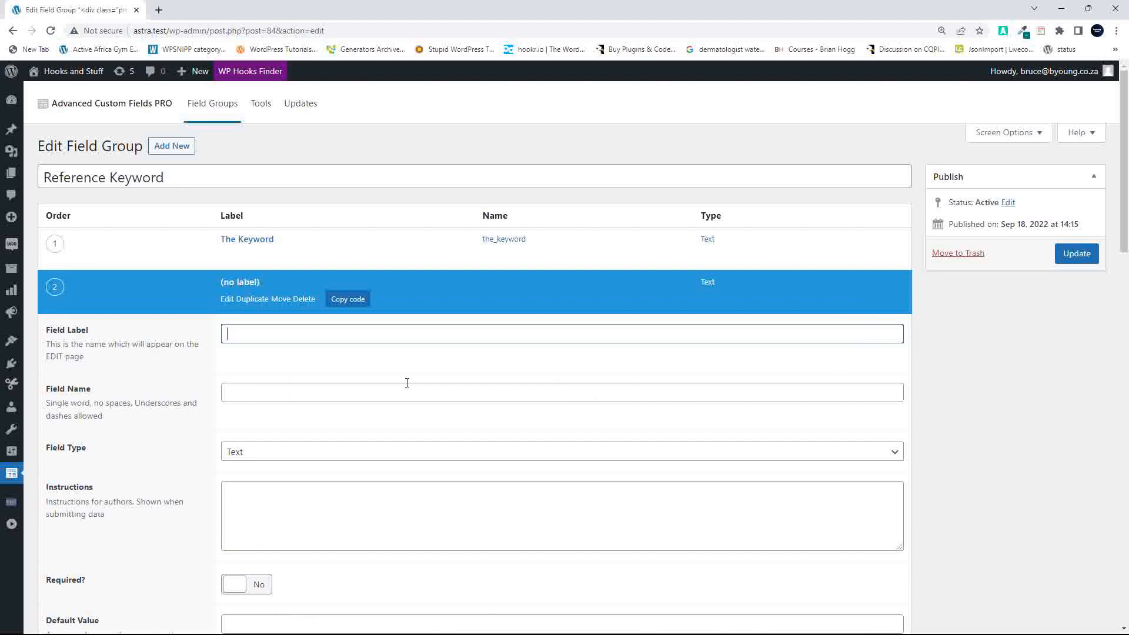
{"action": "scroll", "coordinate": [394, 395], "scroll_direction": "down", "scroll_amount": 4}
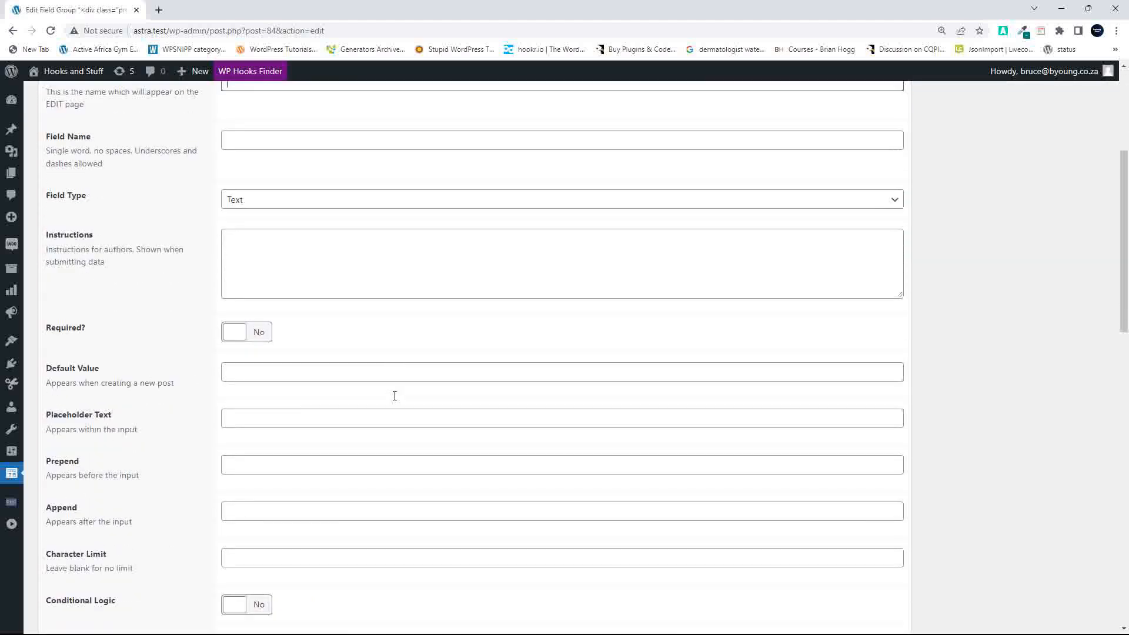
Step: Collapse and reopen the blank second field on astra.test, and review its settings down to Wrapper Attributes
{"action": "scroll", "coordinate": [392, 392], "scroll_direction": "up", "scroll_amount": 4}
{"action": "left_click", "coordinate": [240, 284]}
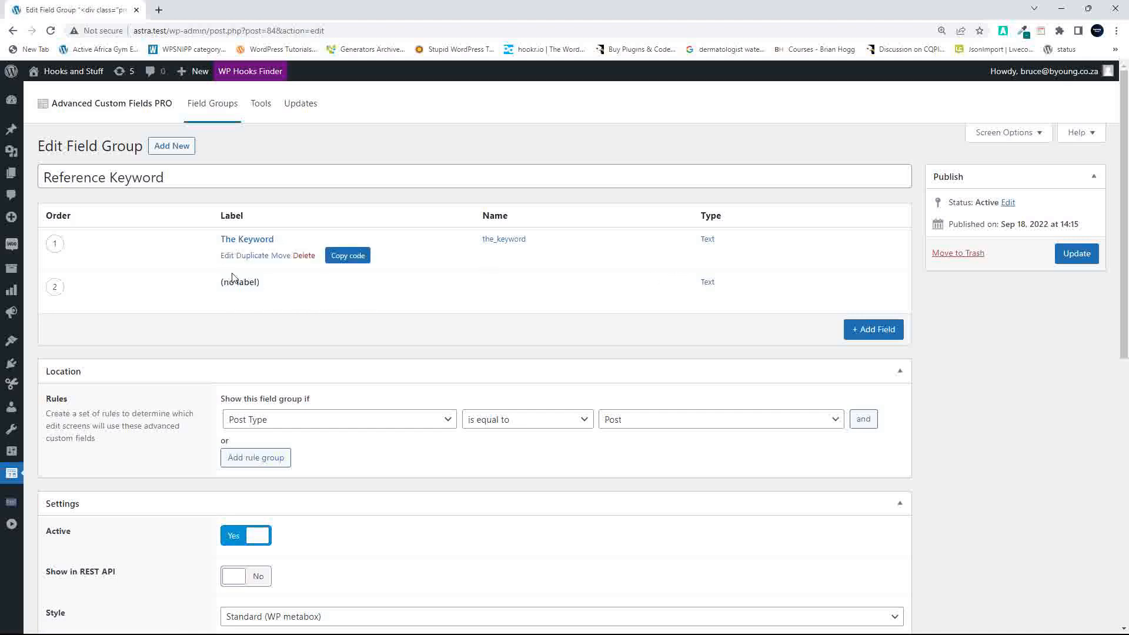
{"action": "left_click", "coordinate": [246, 288]}
{"action": "scroll", "coordinate": [435, 344], "scroll_direction": "down", "scroll_amount": 10}
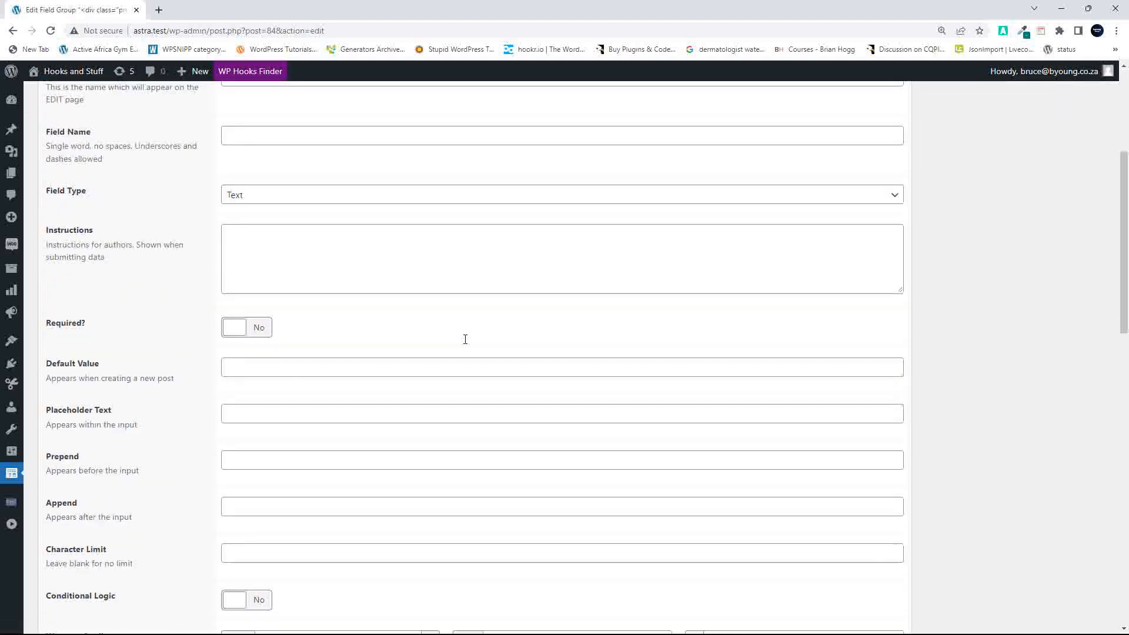
{"action": "scroll", "coordinate": [380, 336], "scroll_direction": "up", "scroll_amount": 4}
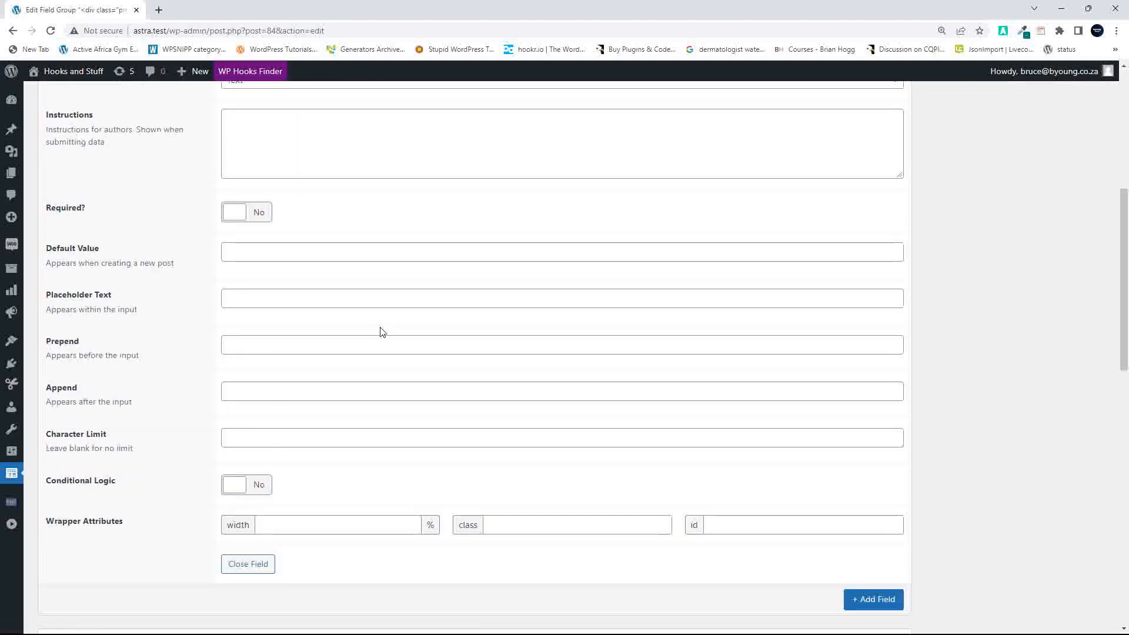
{"action": "scroll", "coordinate": [381, 331], "scroll_direction": "up", "scroll_amount": 5}
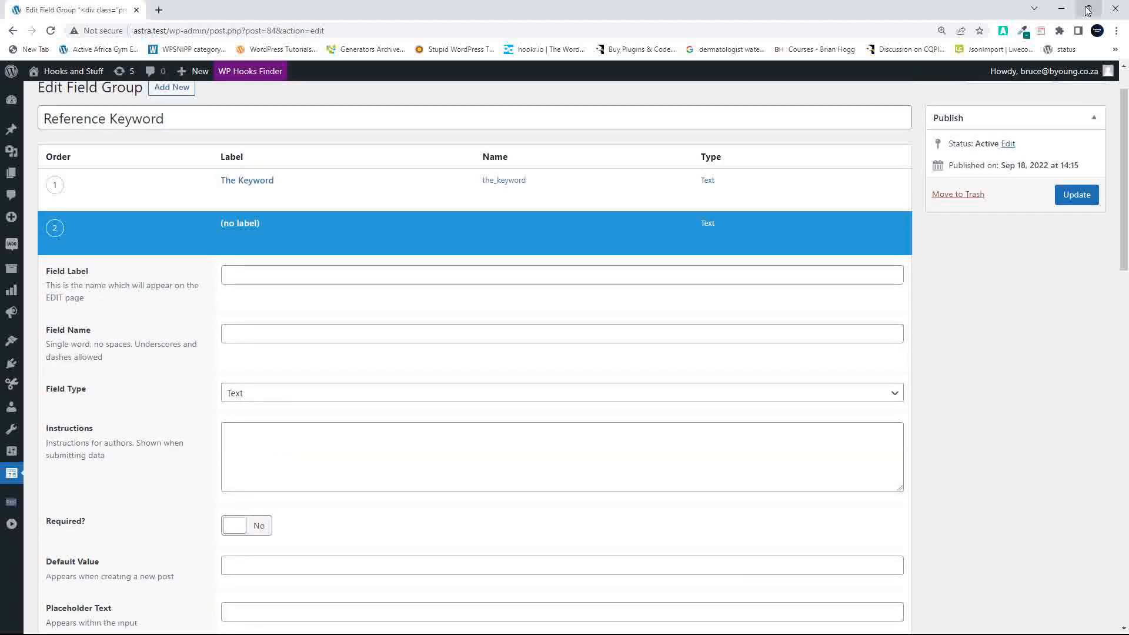
Step: Restore the side-by-side layout and enlarge the oxygen4.test window with its Reference Keyword fields list
{"action": "mouse_move", "coordinate": [1088, 10]}
{"action": "left_click", "coordinate": [1017, 40]}
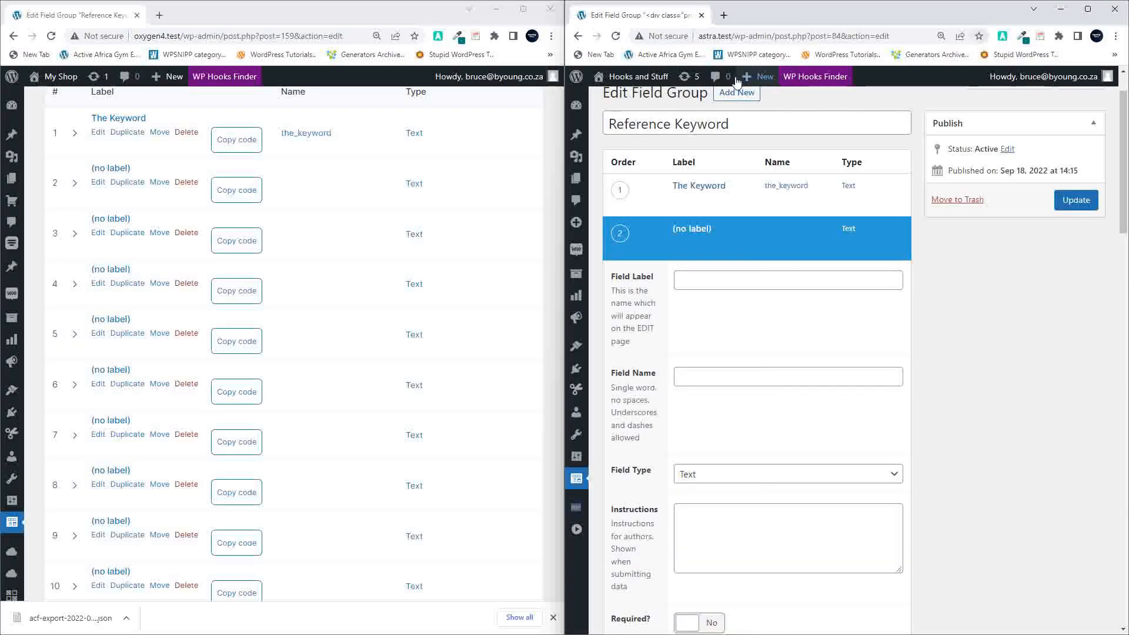
{"action": "scroll", "coordinate": [224, 342], "scroll_direction": "up", "scroll_amount": 2}
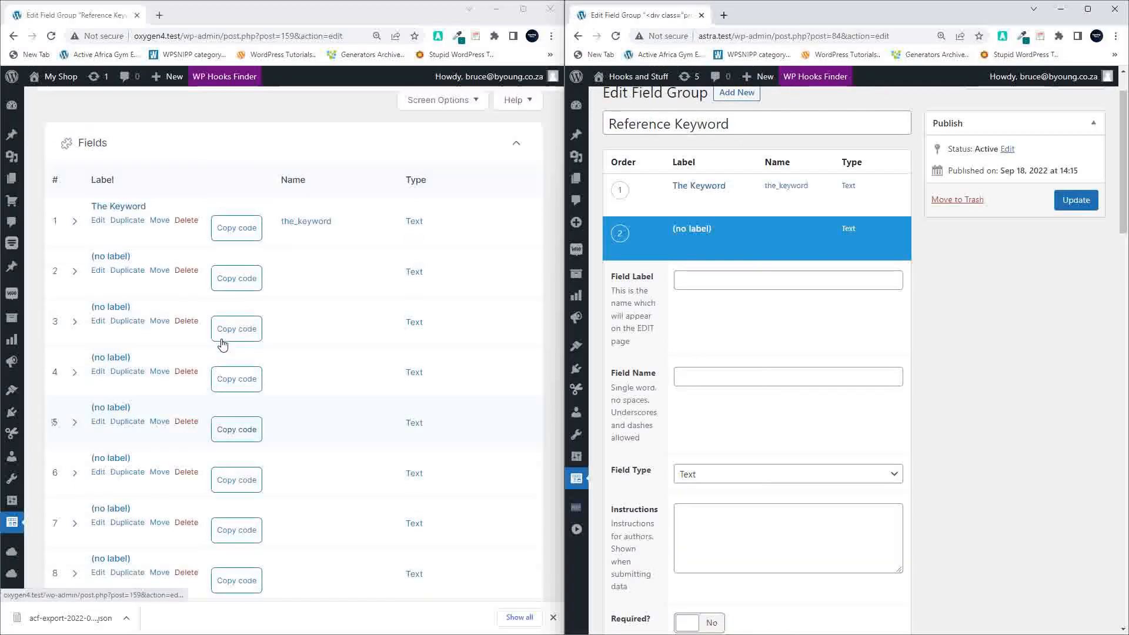
{"action": "scroll", "coordinate": [224, 344], "scroll_direction": "up", "scroll_amount": 2}
{"action": "left_click", "coordinate": [522, 9]}
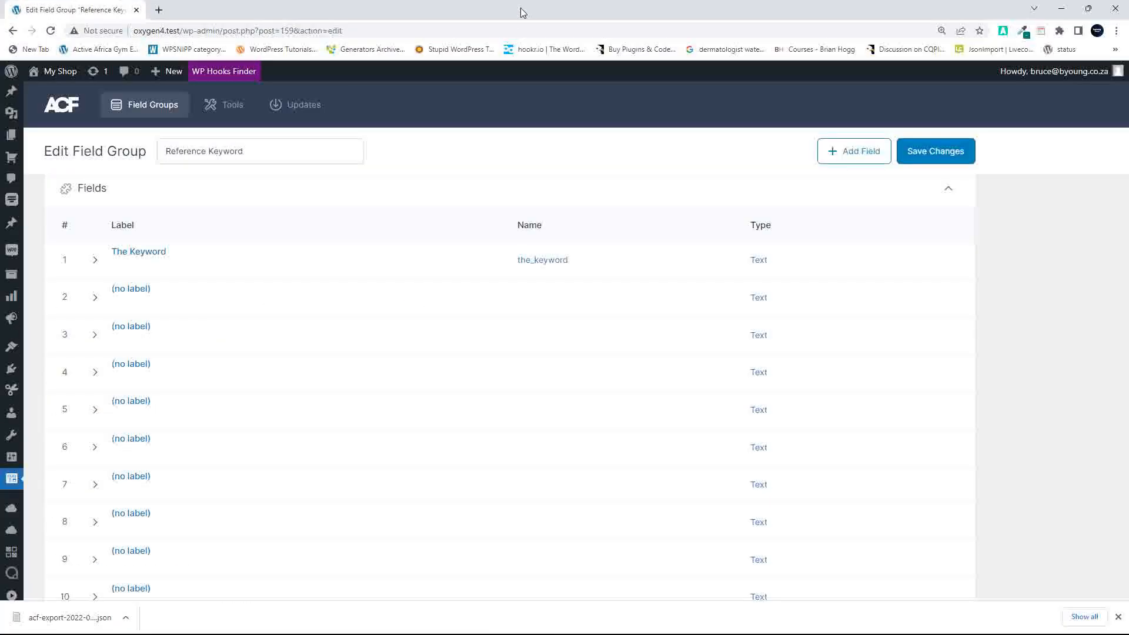
Step: Delete three blank fields from row 2 of the Reference Keyword group, approving each removal
{"action": "left_click", "coordinate": [203, 303]}
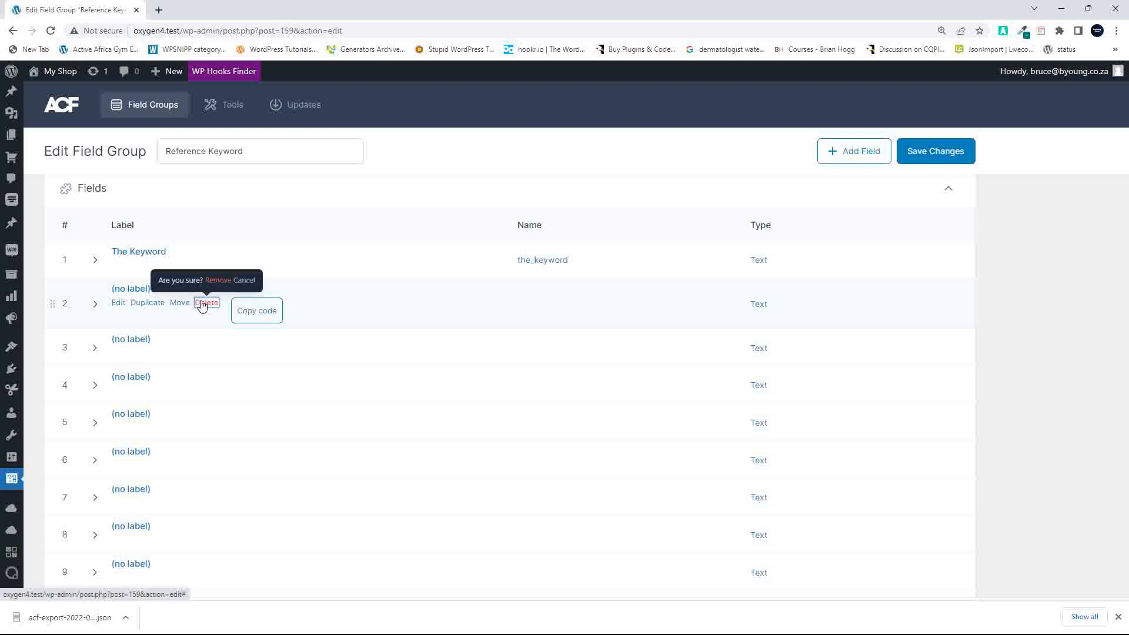
{"action": "left_click", "coordinate": [217, 281]}
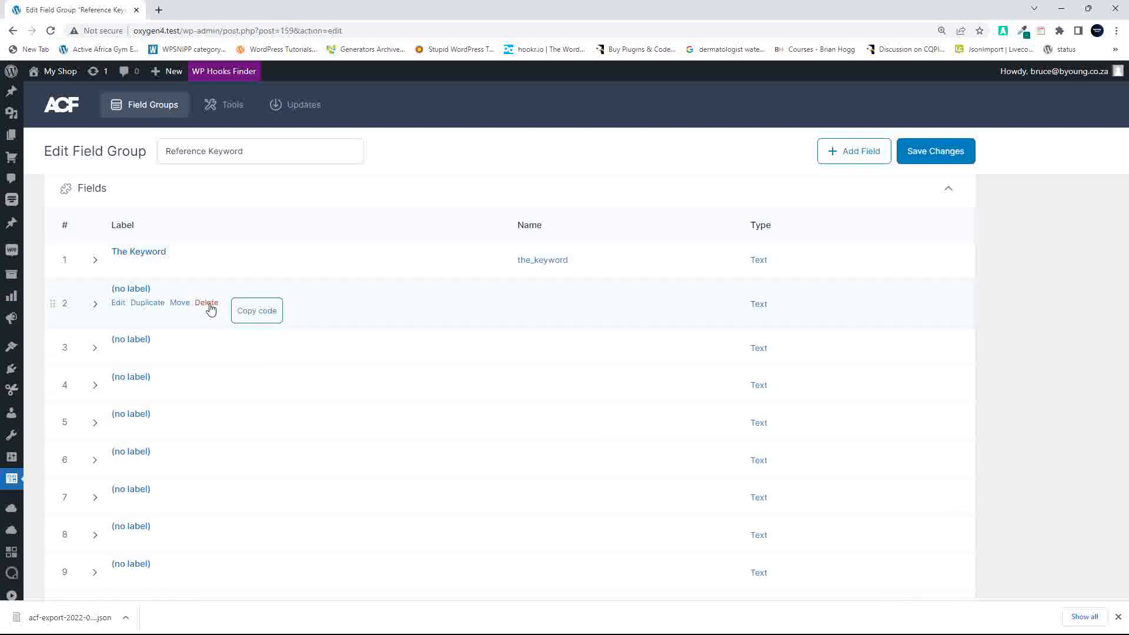
{"action": "left_click", "coordinate": [209, 304]}
{"action": "left_click", "coordinate": [218, 281]}
{"action": "left_click", "coordinate": [207, 303]}
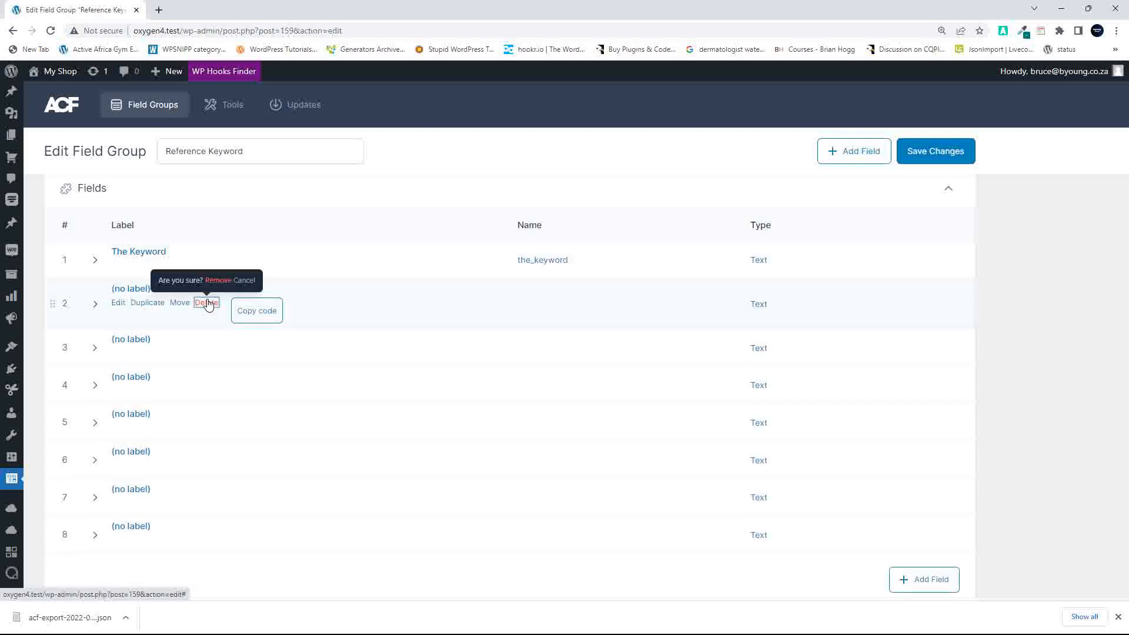
{"action": "left_click", "coordinate": [218, 280]}
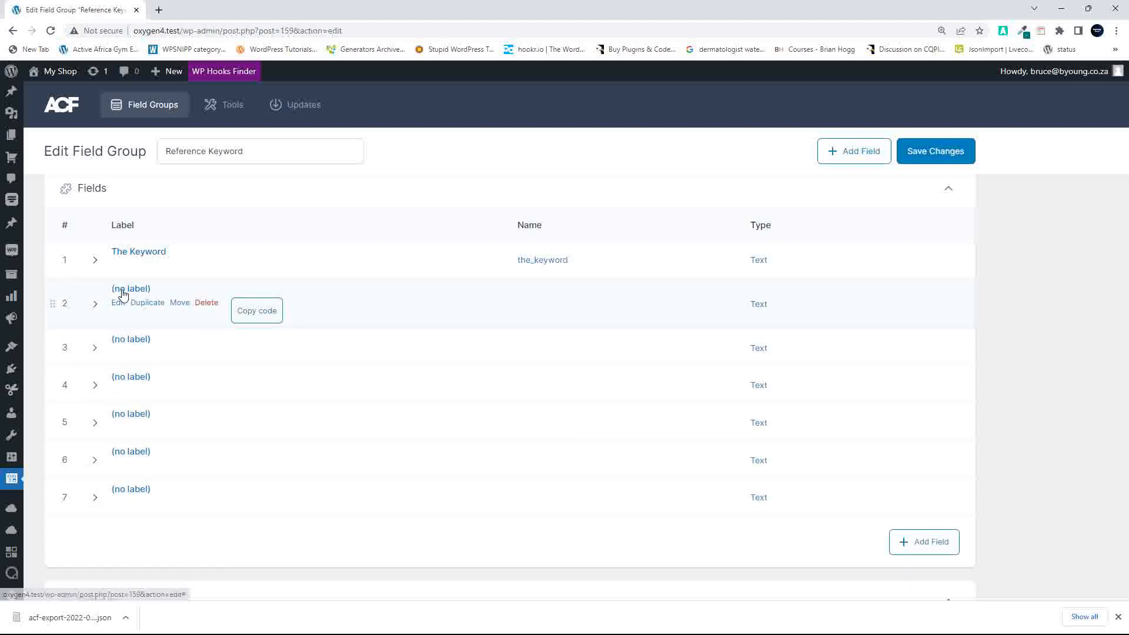
Step: Expand the blank field in row 2 and set its field type to Repeater
{"action": "left_click", "coordinate": [95, 304]}
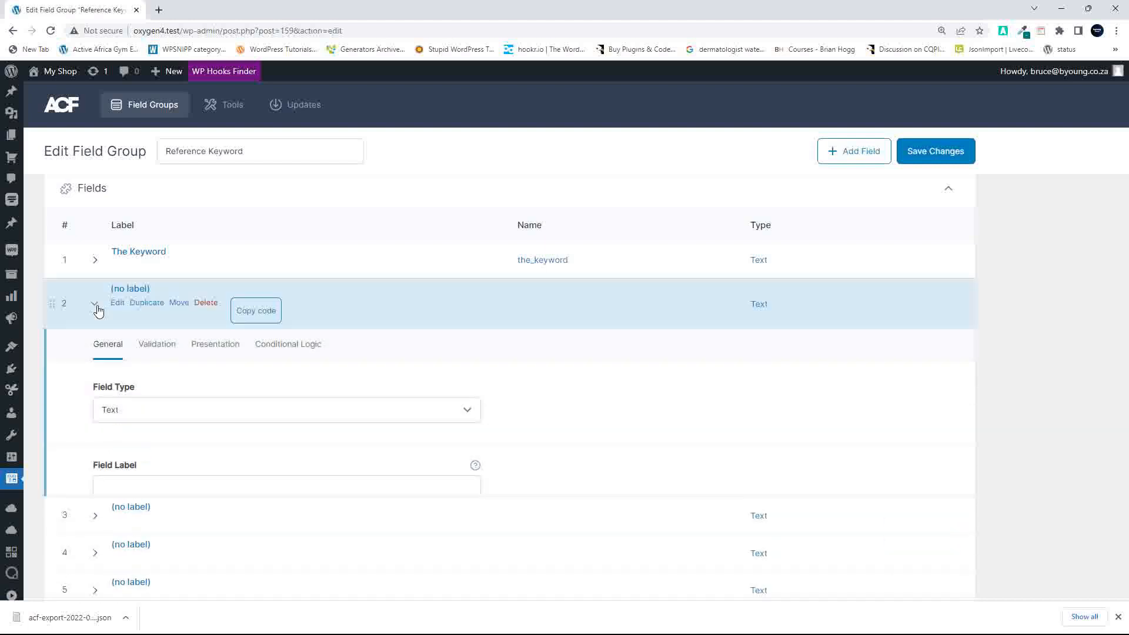
{"action": "scroll", "coordinate": [213, 374], "scroll_direction": "down", "scroll_amount": 2}
{"action": "left_click", "coordinate": [161, 316]}
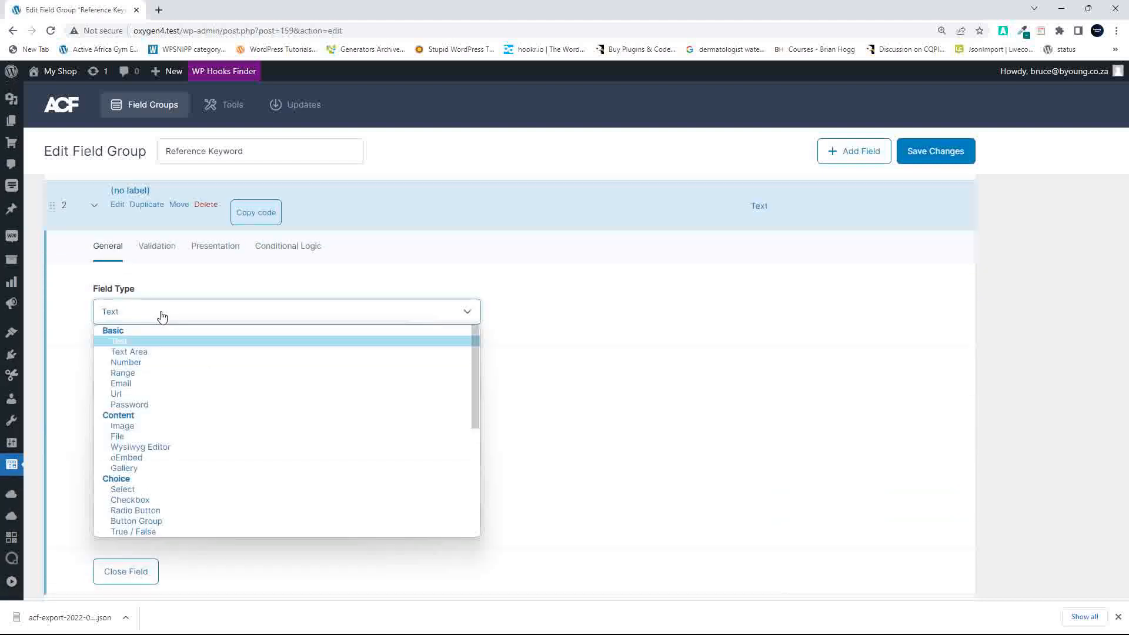
{"action": "scroll", "coordinate": [235, 424], "scroll_direction": "down", "scroll_amount": 4}
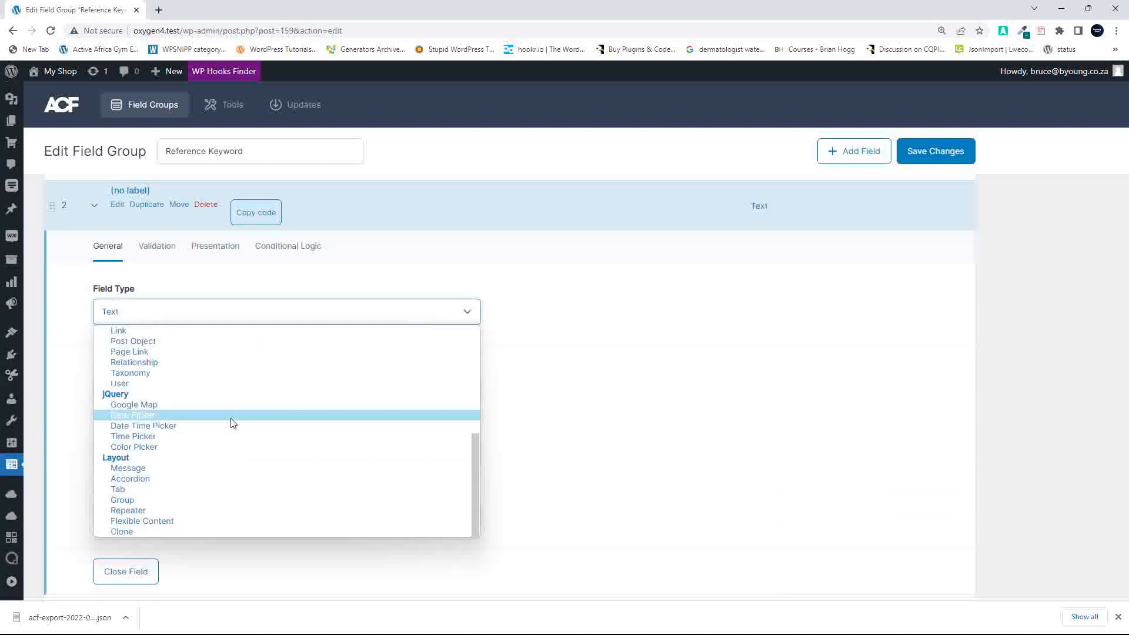
{"action": "left_click", "coordinate": [212, 510]}
Step: Enter Label as the repeater's field label and let the field name fill in from it
{"action": "scroll", "coordinate": [623, 344], "scroll_direction": "down", "scroll_amount": 3}
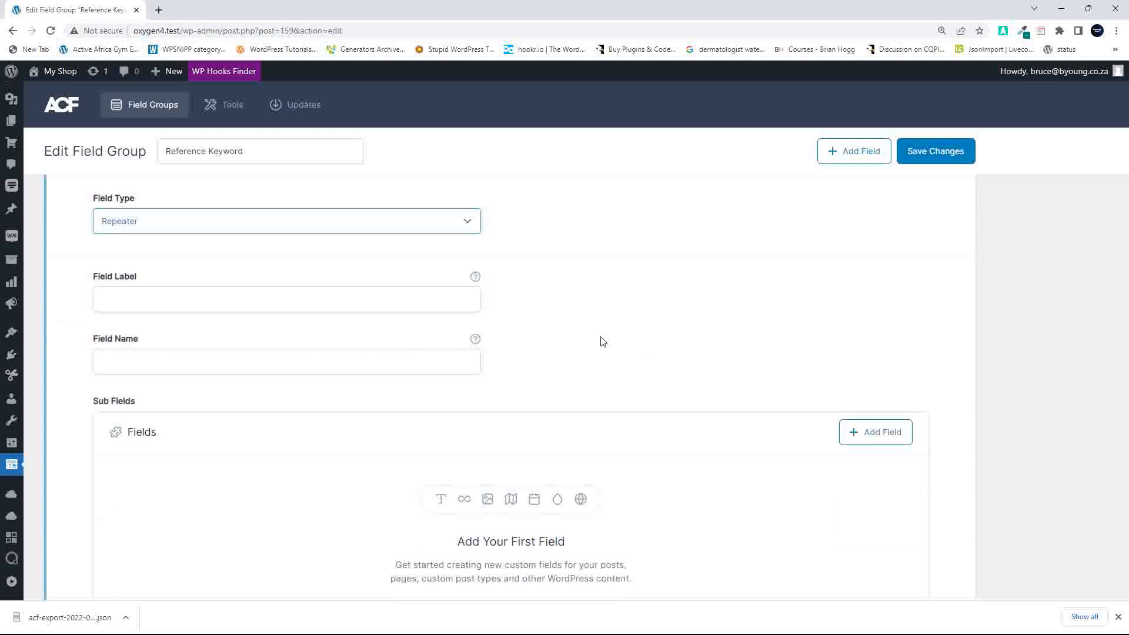
{"action": "left_click", "coordinate": [194, 256]}
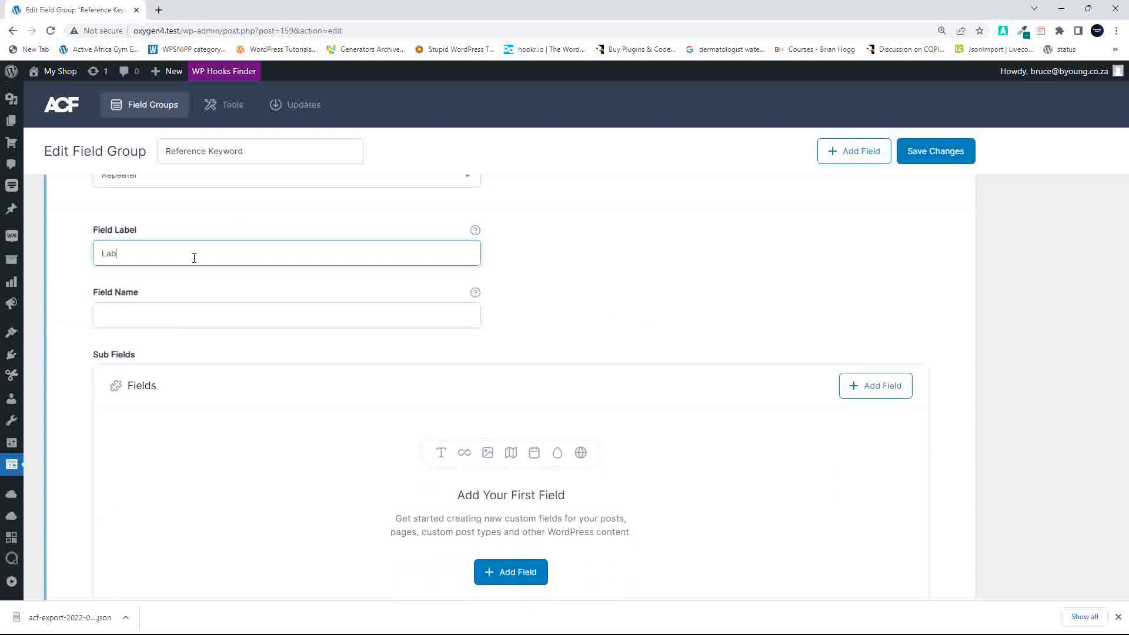
{"action": "left_click", "coordinate": [144, 317]}
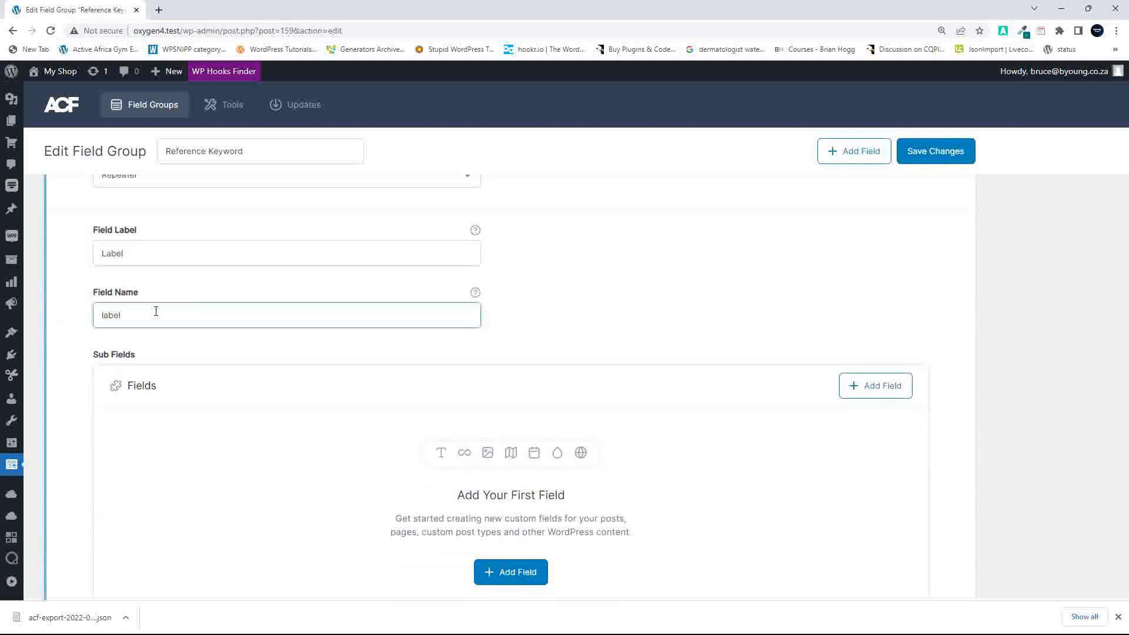
Step: Add a first sub field to the repeater on oxygen4.test and review its general settings
{"action": "scroll", "coordinate": [152, 314], "scroll_direction": "down", "scroll_amount": 3}
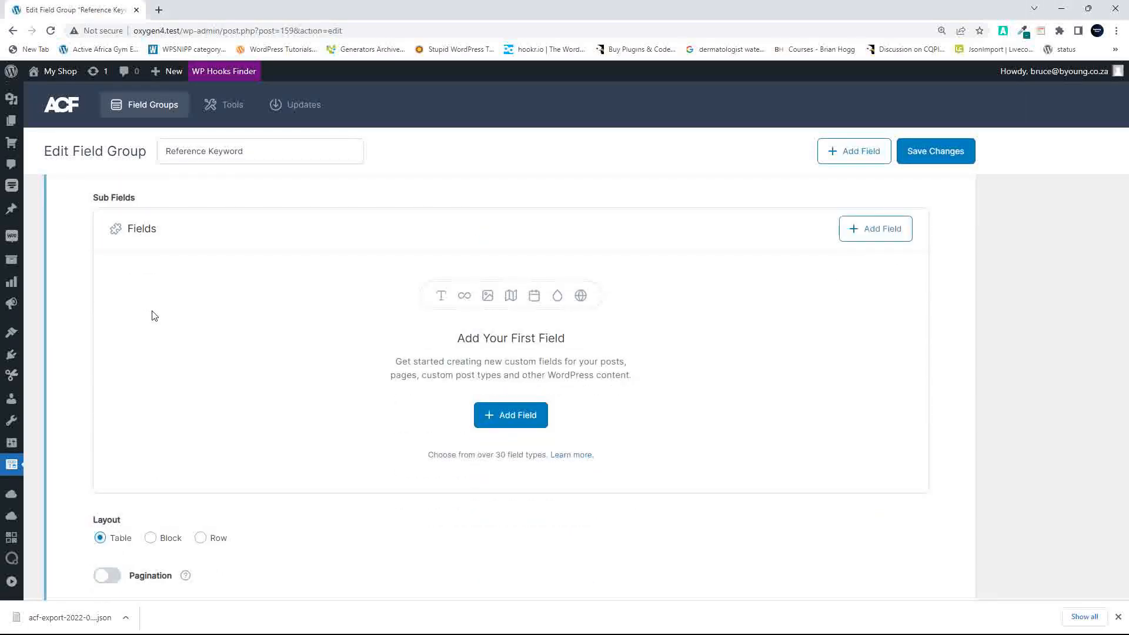
{"action": "left_click", "coordinate": [856, 231]}
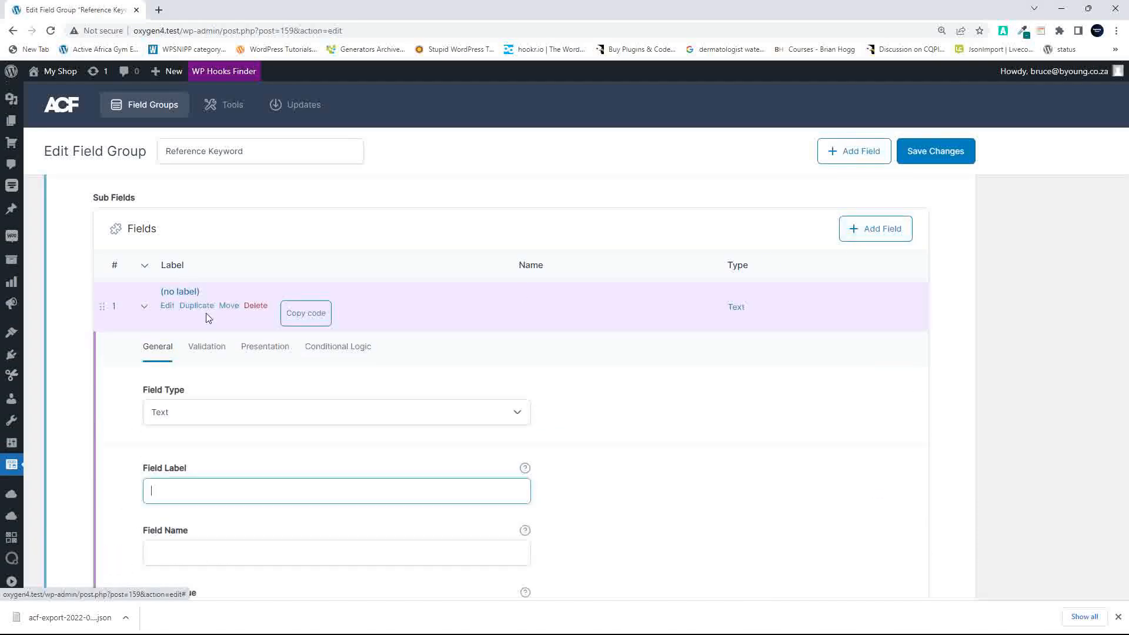
{"action": "scroll", "coordinate": [203, 419], "scroll_direction": "down", "scroll_amount": 2}
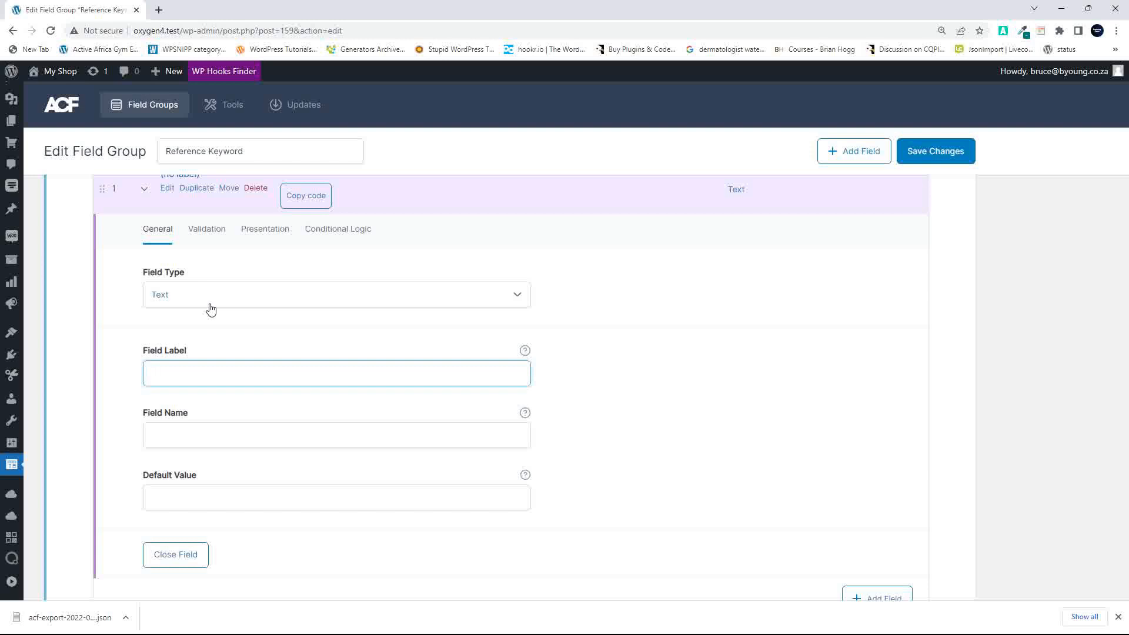
{"action": "scroll", "coordinate": [221, 327], "scroll_direction": "down", "scroll_amount": 1}
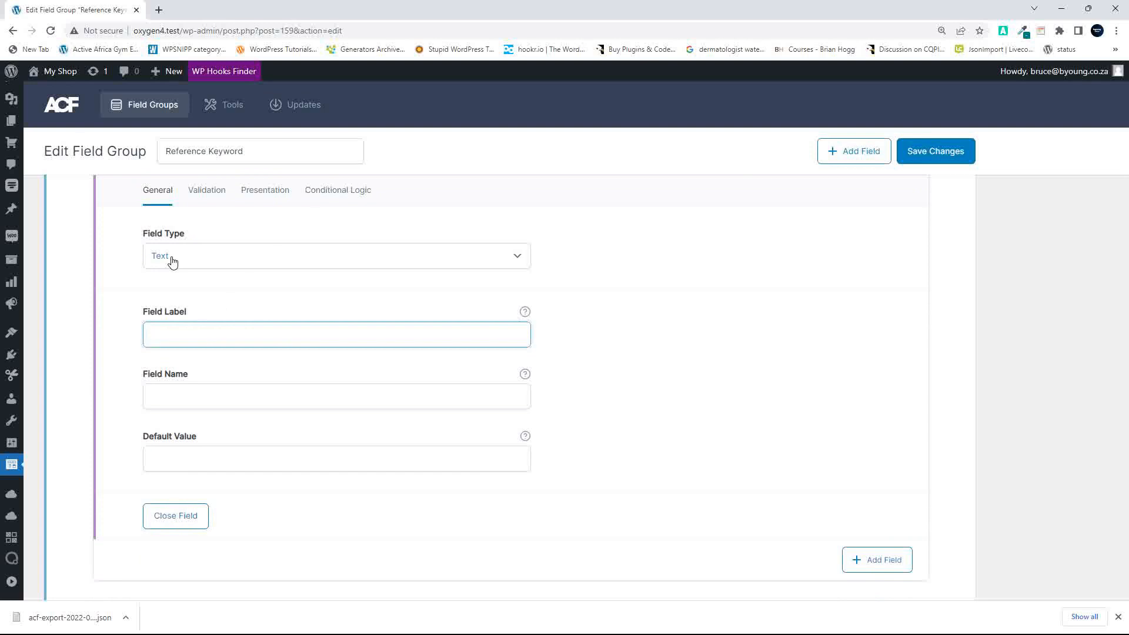
Step: Return to the side-by-side layout and label the blank second field on astra.test "repeater"
{"action": "mouse_move", "coordinate": [1088, 18]}
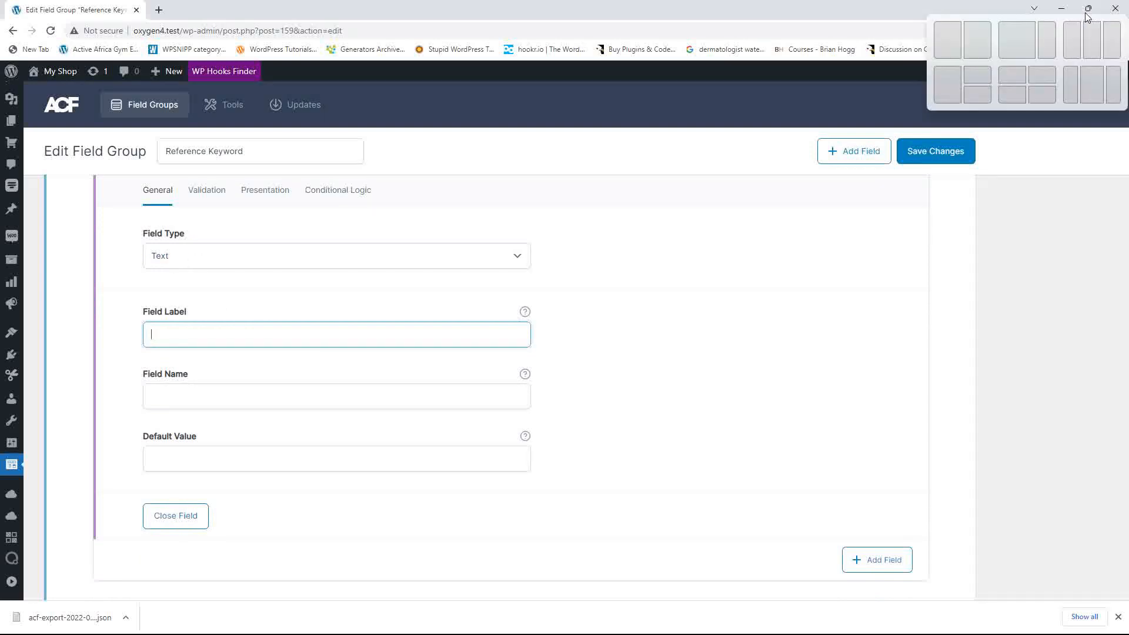
{"action": "left_click", "coordinate": [958, 40]}
{"action": "left_click", "coordinate": [846, 238]}
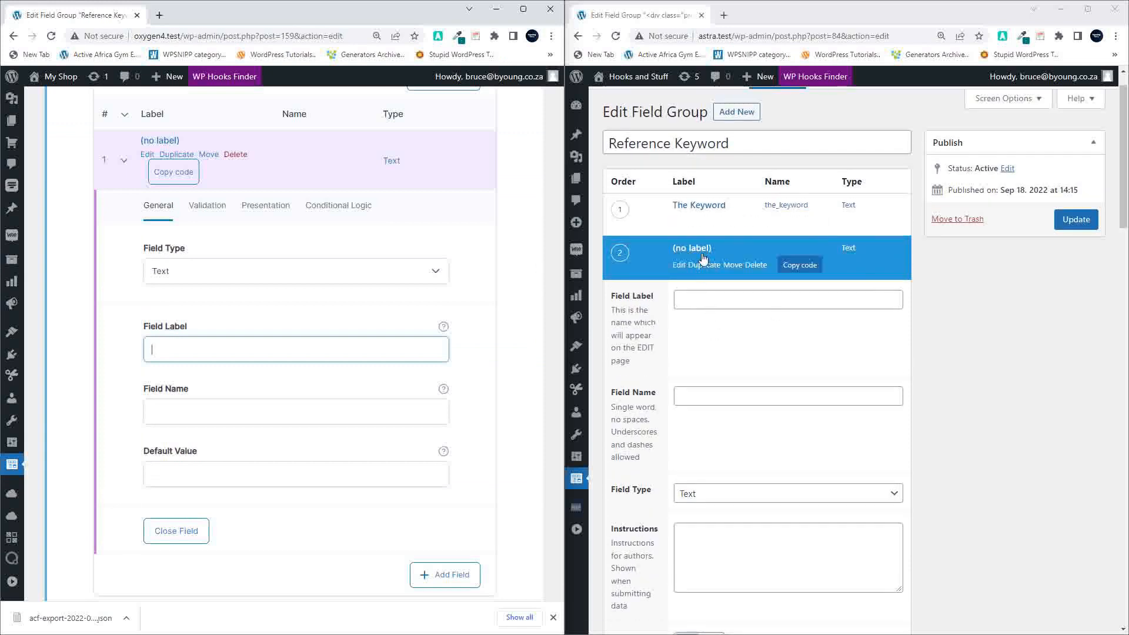
{"action": "left_click", "coordinate": [699, 302]}
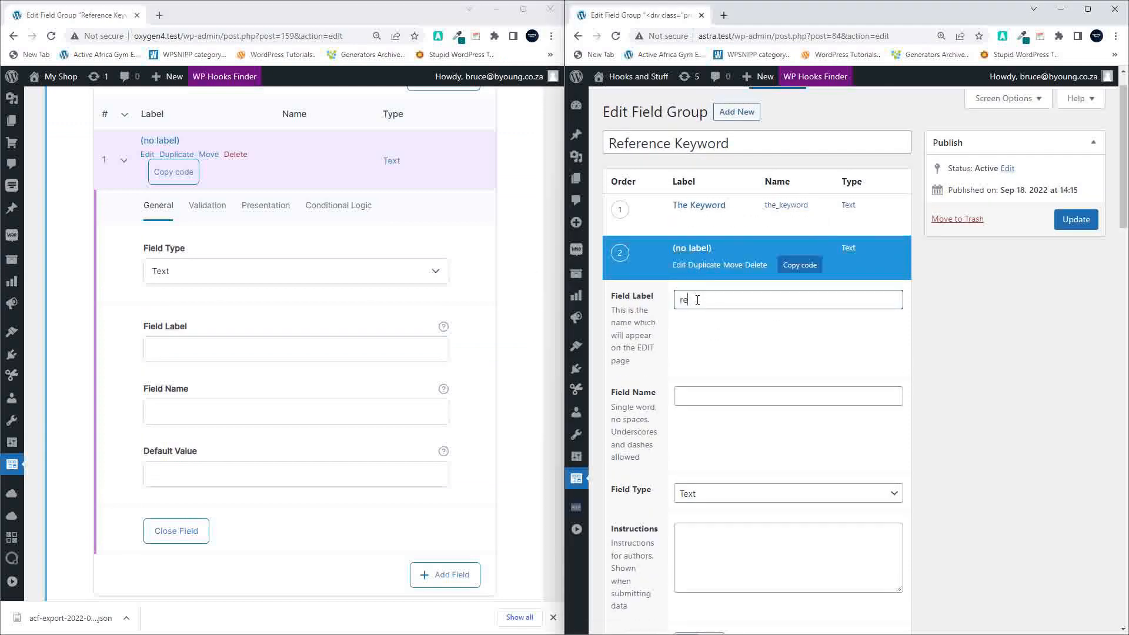
{"action": "type", "text": "repeater"}
Step: Set the field type of the astra.test repeater field to Repeater
{"action": "left_click", "coordinate": [726, 495]}
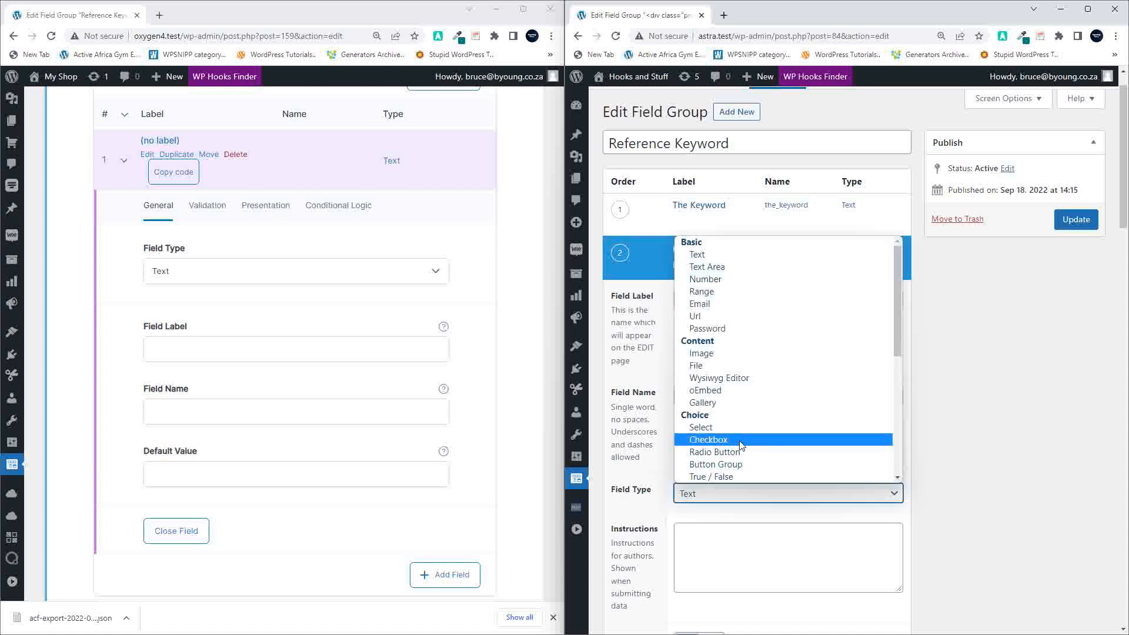
{"action": "scroll", "coordinate": [740, 445], "scroll_direction": "down", "scroll_amount": 5}
{"action": "left_click", "coordinate": [761, 456]}
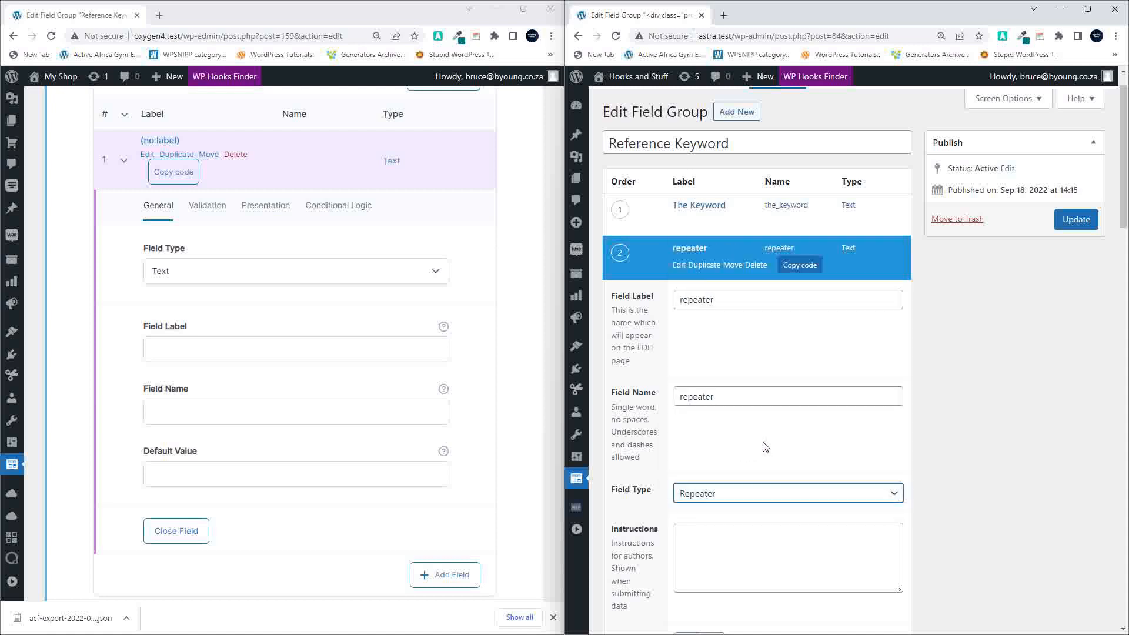
Step: Add a sub field to the astra.test repeater and compare its settings with the oxygen4.test sub field
{"action": "scroll", "coordinate": [770, 447], "scroll_direction": "down", "scroll_amount": 6}
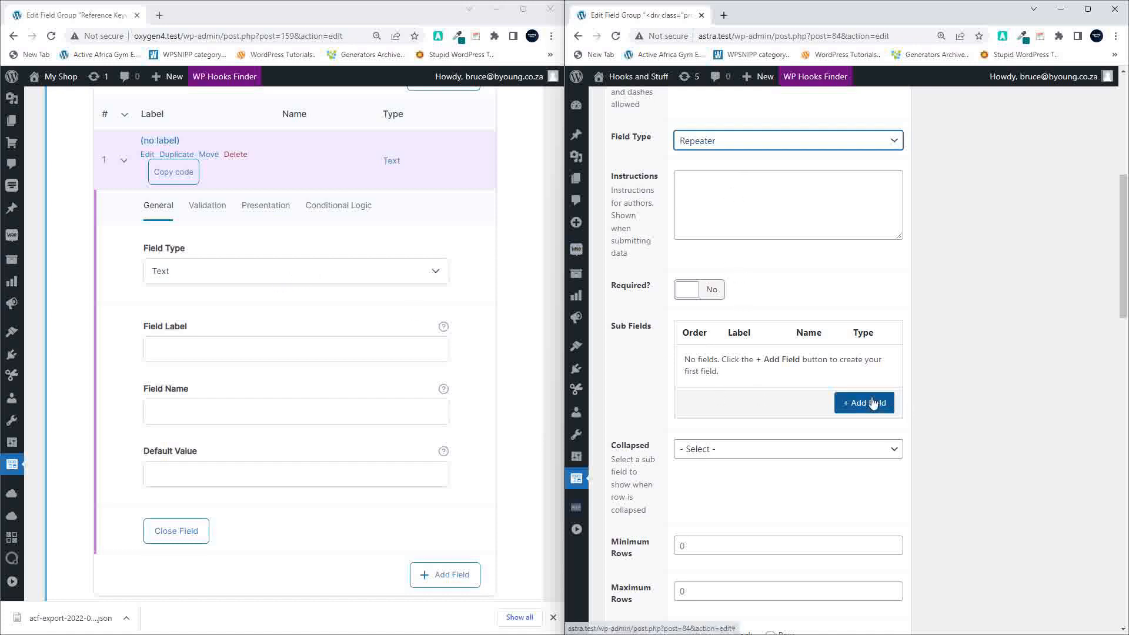
{"action": "left_click", "coordinate": [892, 404]}
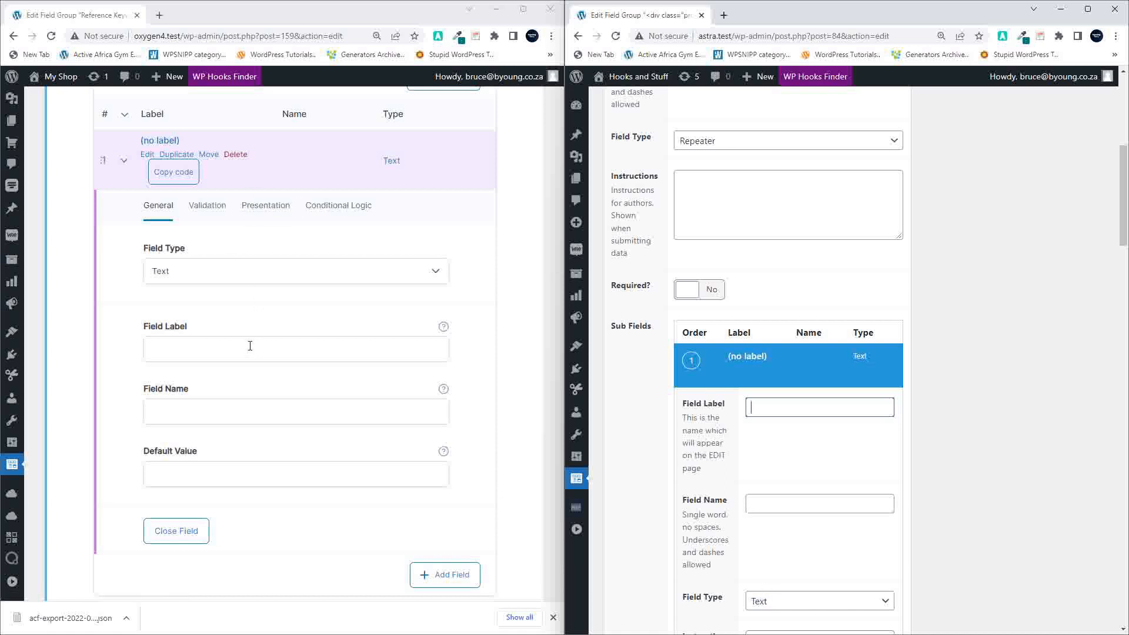
{"action": "left_click", "coordinate": [238, 470]}
{"action": "scroll", "coordinate": [718, 512], "scroll_direction": "down", "scroll_amount": 5}
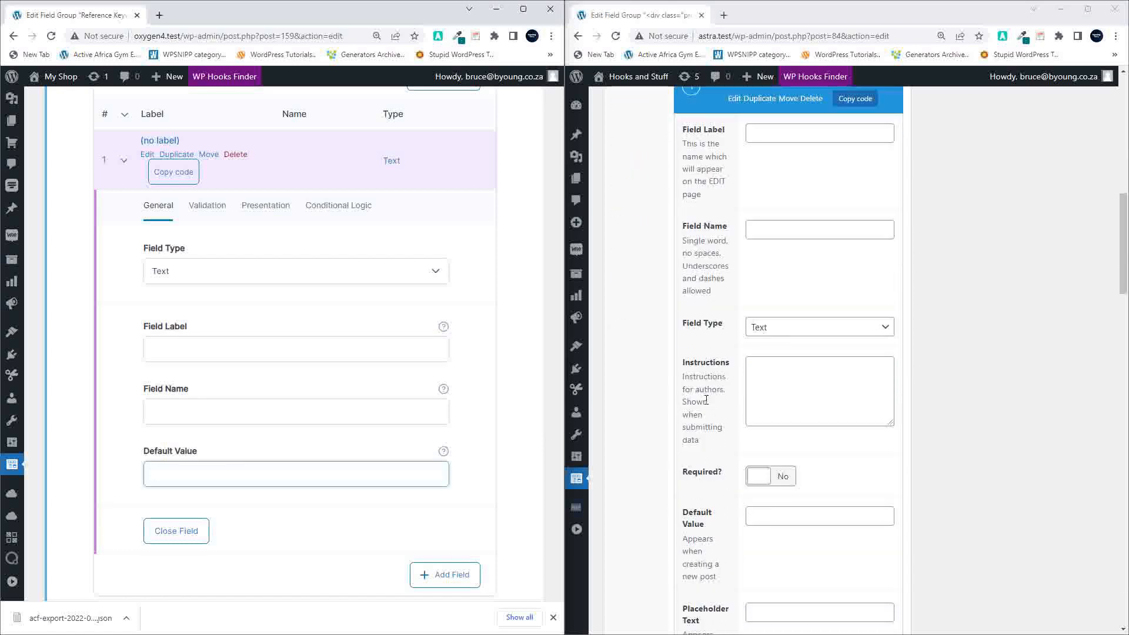
{"action": "scroll", "coordinate": [707, 400], "scroll_direction": "down", "scroll_amount": 2}
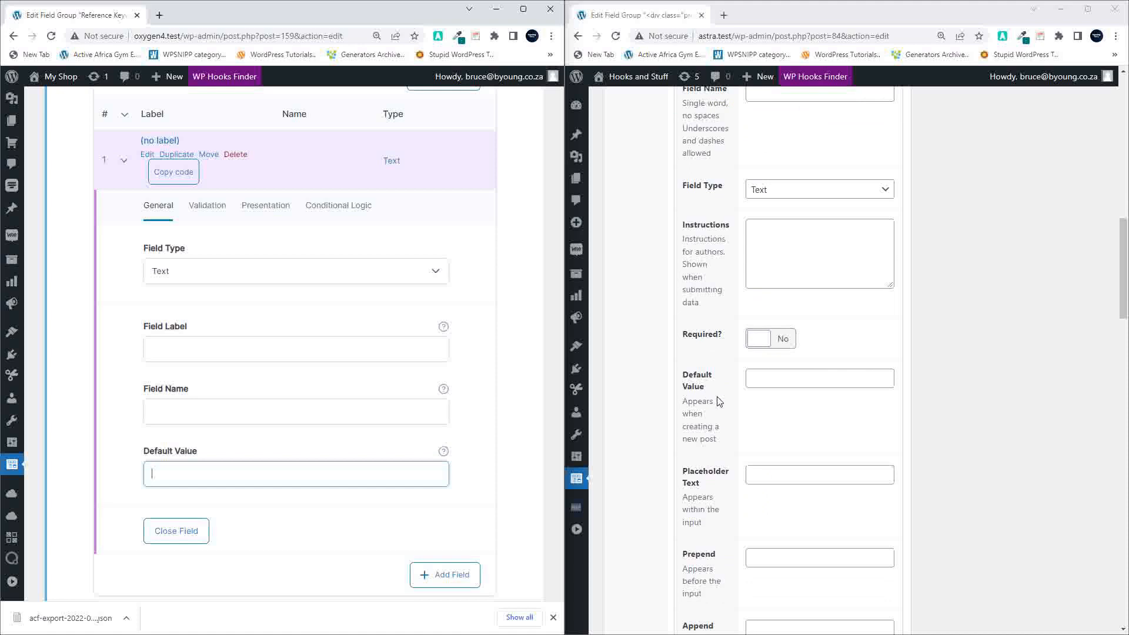
Step: Change the astra.test sub field's type to Text Area and review the resulting settings
{"action": "left_click", "coordinate": [841, 196]}
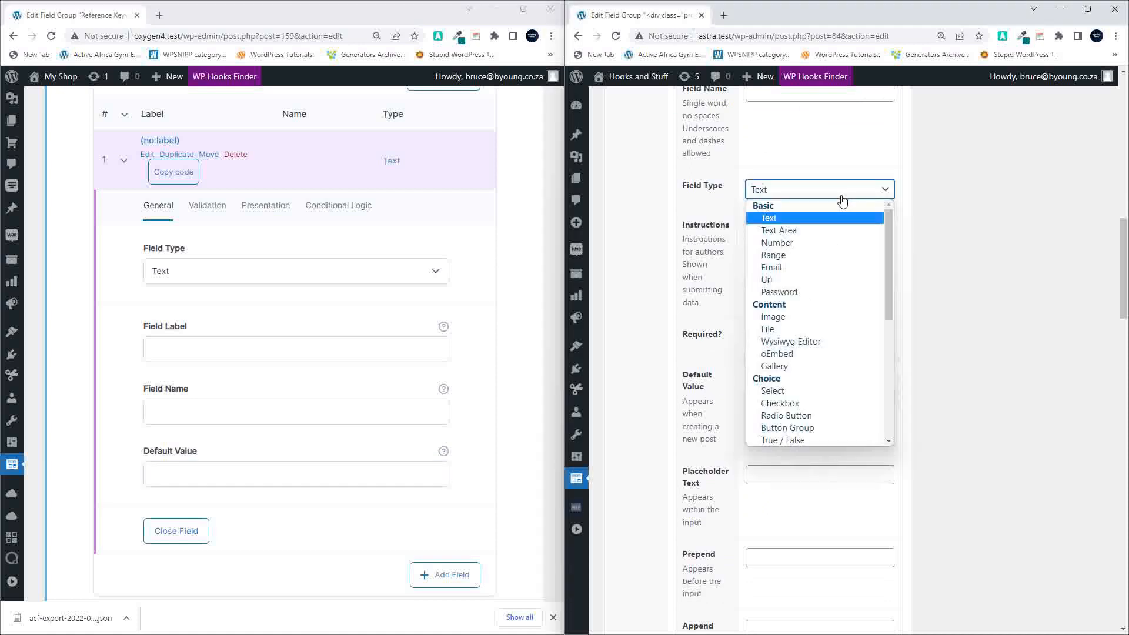
{"action": "left_click", "coordinate": [813, 230]}
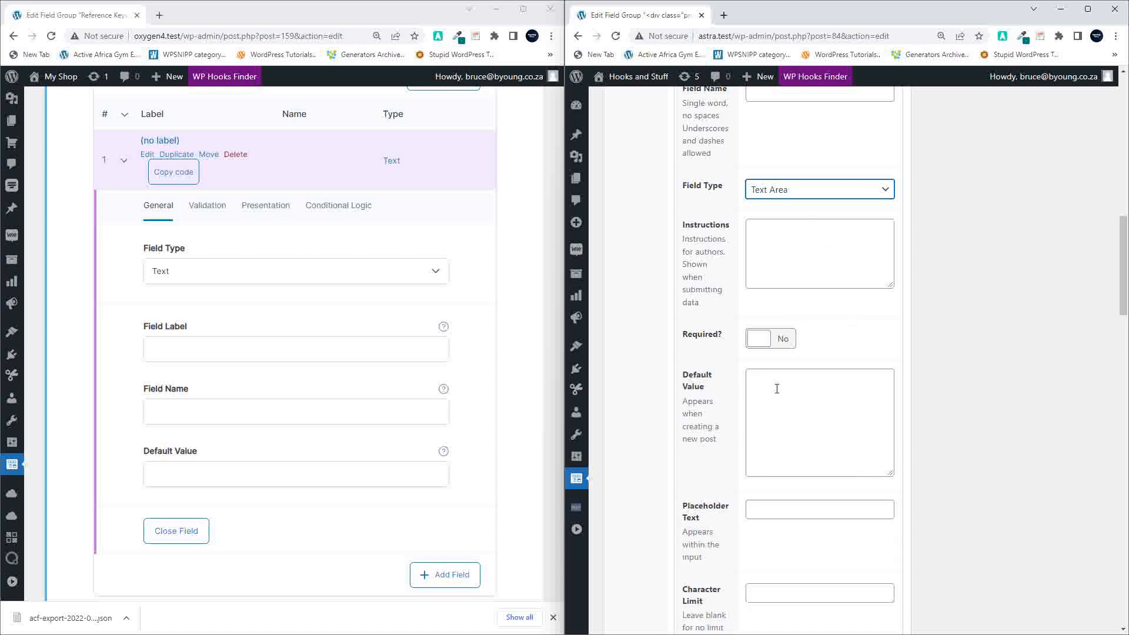
{"action": "scroll", "coordinate": [777, 389], "scroll_direction": "down", "scroll_amount": 3}
{"action": "scroll", "coordinate": [777, 388], "scroll_direction": "up", "scroll_amount": 3}
Step: Set the astra.test sub field's type to Wysiwyg Editor and review its settings
{"action": "left_click", "coordinate": [797, 193]}
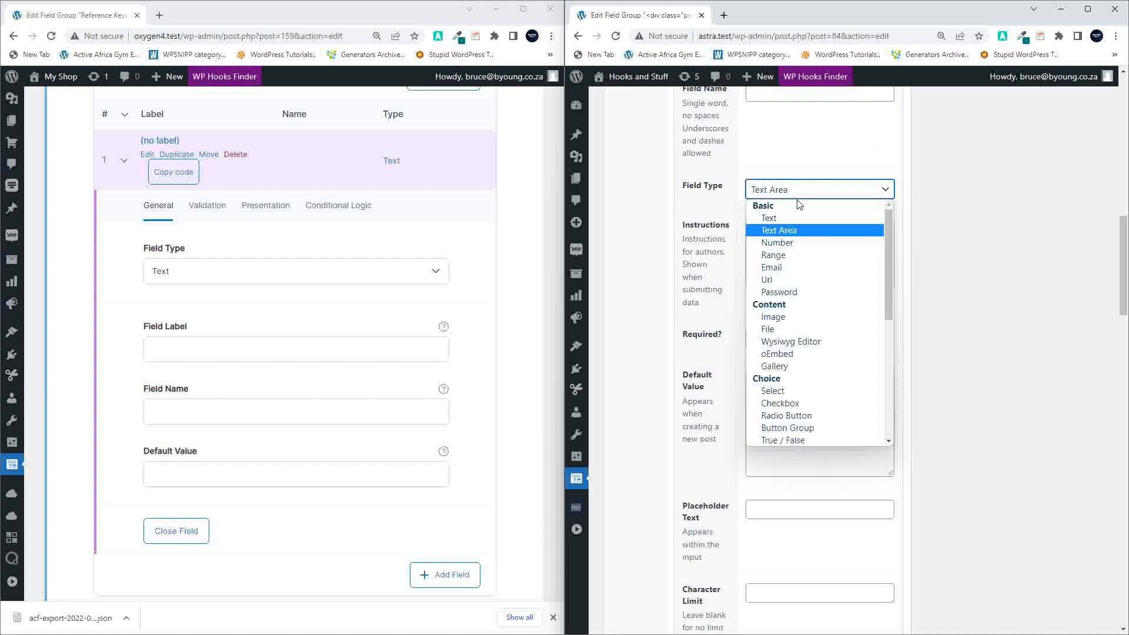
{"action": "left_click", "coordinate": [791, 341]}
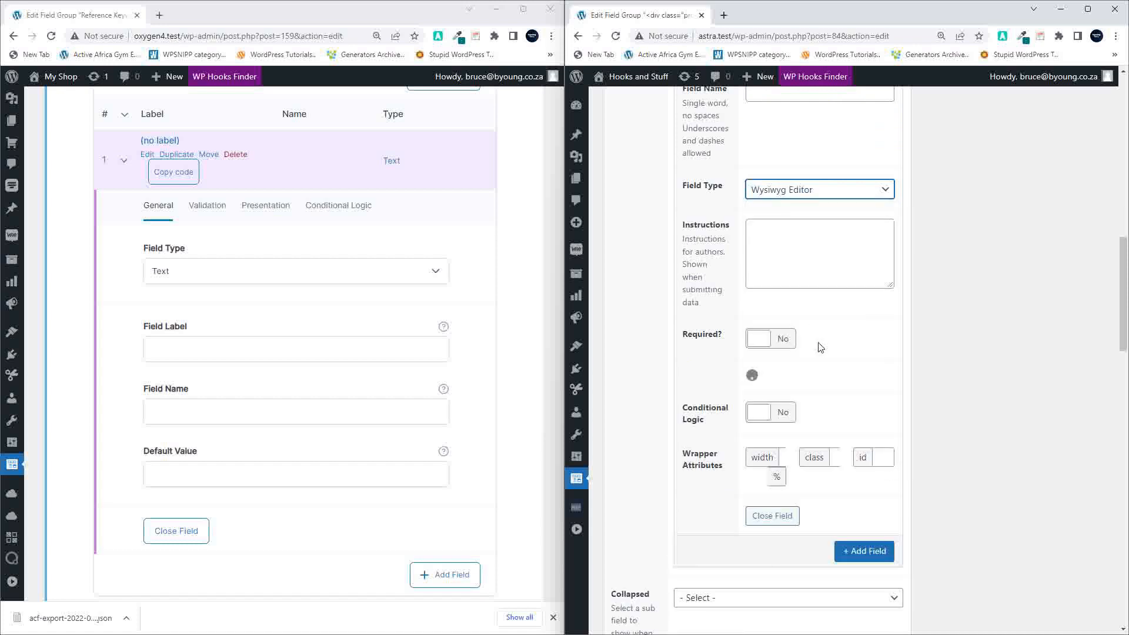
{"action": "left_click", "coordinate": [815, 383]}
{"action": "scroll", "coordinate": [819, 386], "scroll_direction": "down", "scroll_amount": 2}
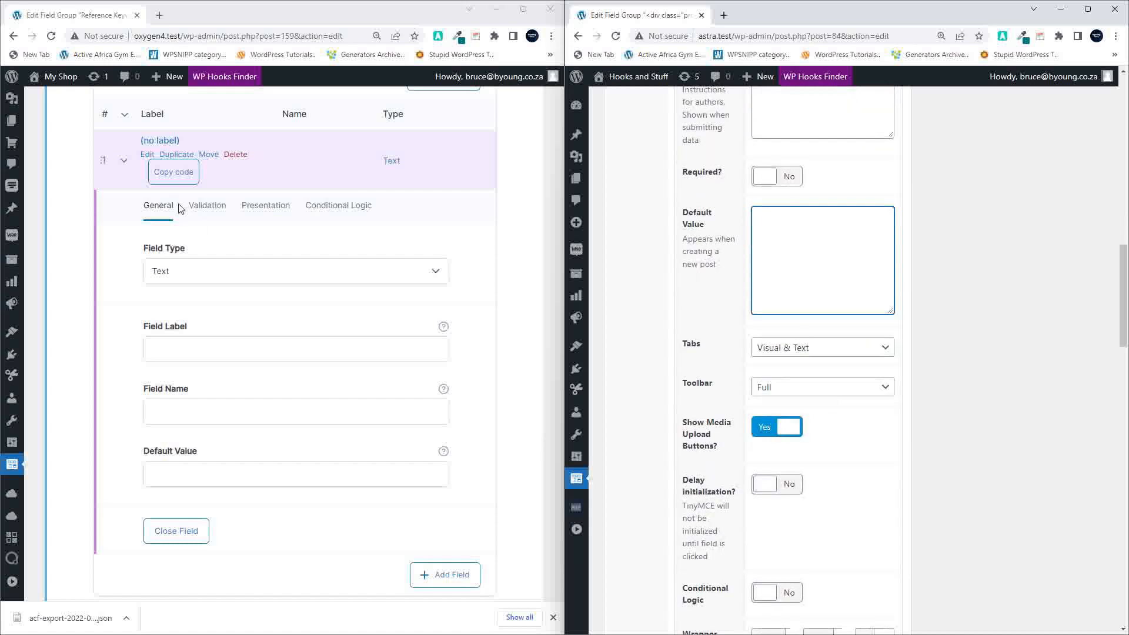
Step: Set the oxygen4.test sub field's type to Wysiwyg Editor and review its general settings
{"action": "scroll", "coordinate": [256, 221], "scroll_direction": "up", "scroll_amount": 2}
{"action": "scroll", "coordinate": [257, 219], "scroll_direction": "up", "scroll_amount": 1}
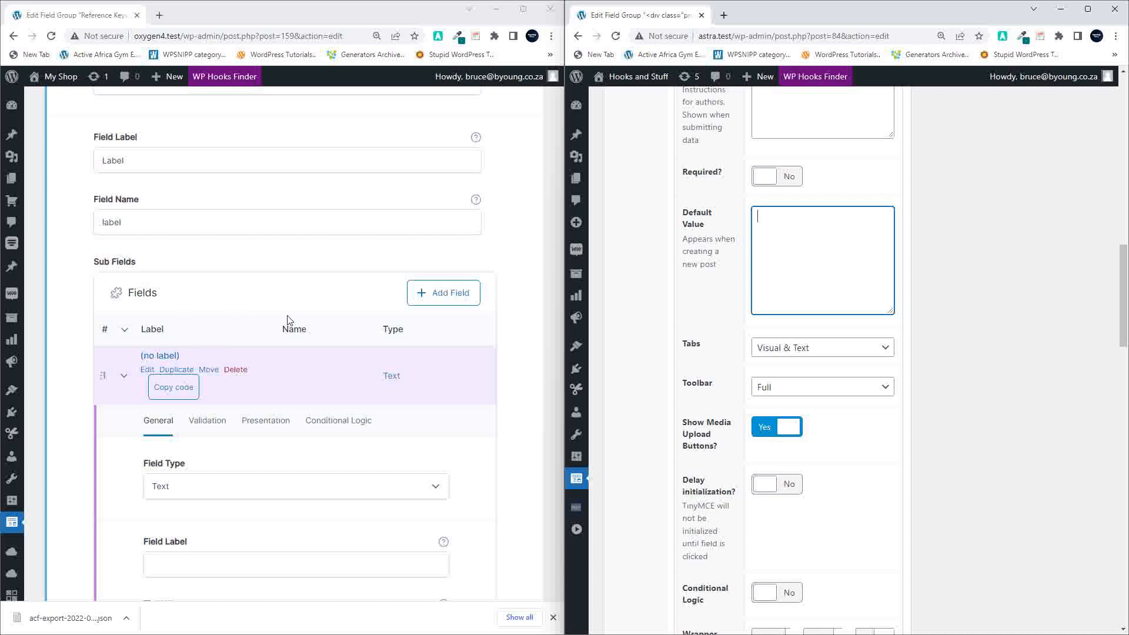
{"action": "scroll", "coordinate": [284, 320], "scroll_direction": "down", "scroll_amount": 3}
{"action": "left_click", "coordinate": [184, 317]}
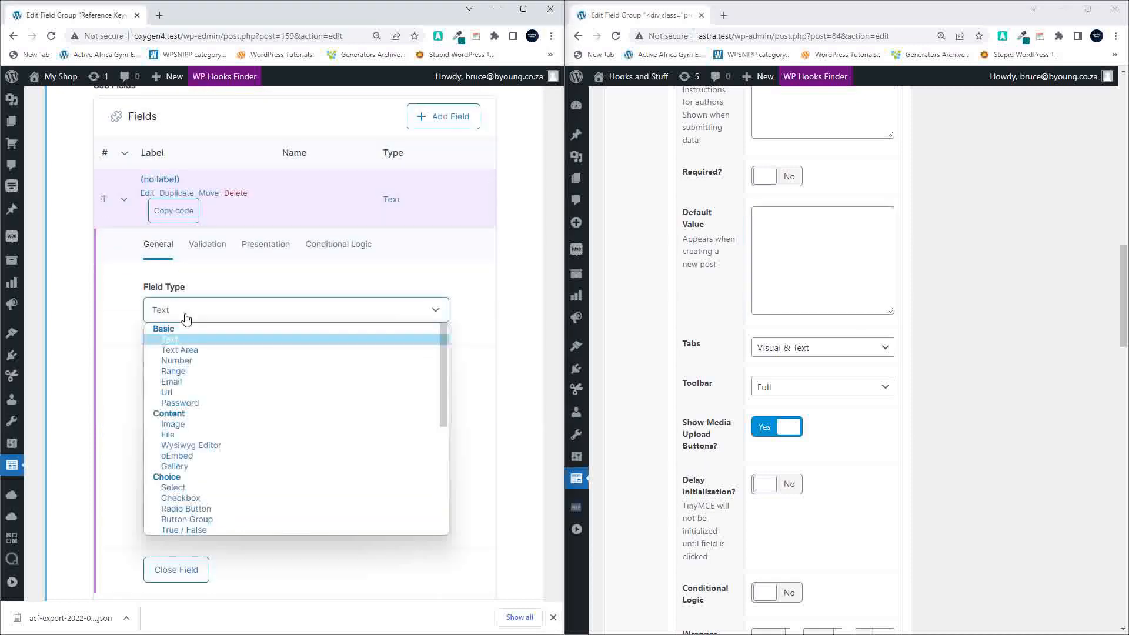
{"action": "left_click", "coordinate": [214, 445]}
{"action": "scroll", "coordinate": [122, 403], "scroll_direction": "down", "scroll_amount": 2}
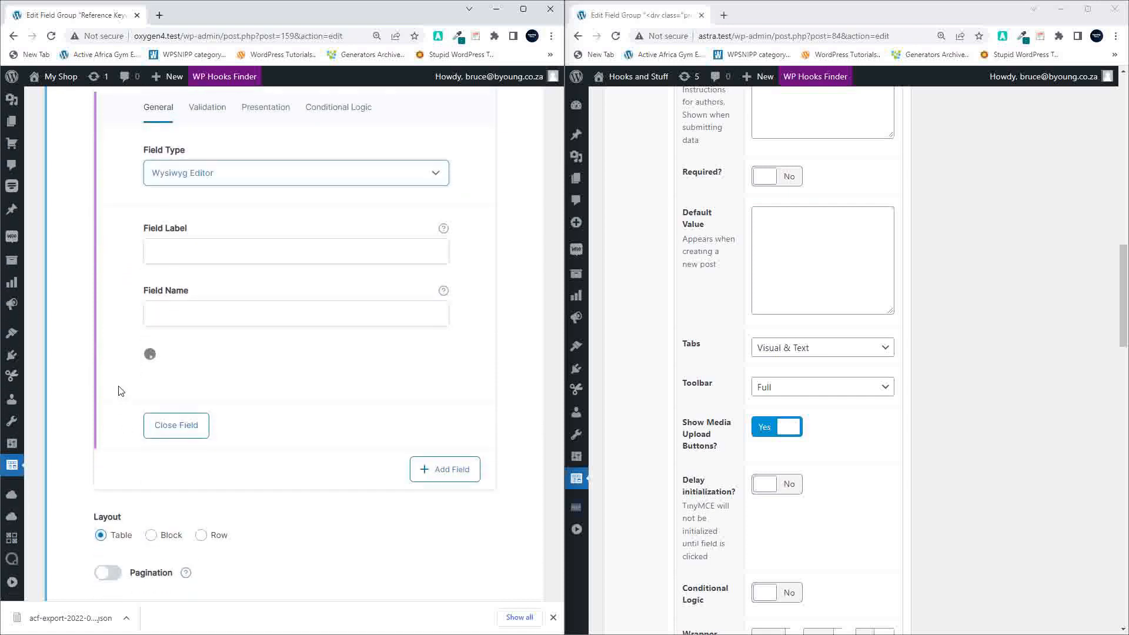
{"action": "scroll", "coordinate": [115, 376], "scroll_direction": "down", "scroll_amount": 1}
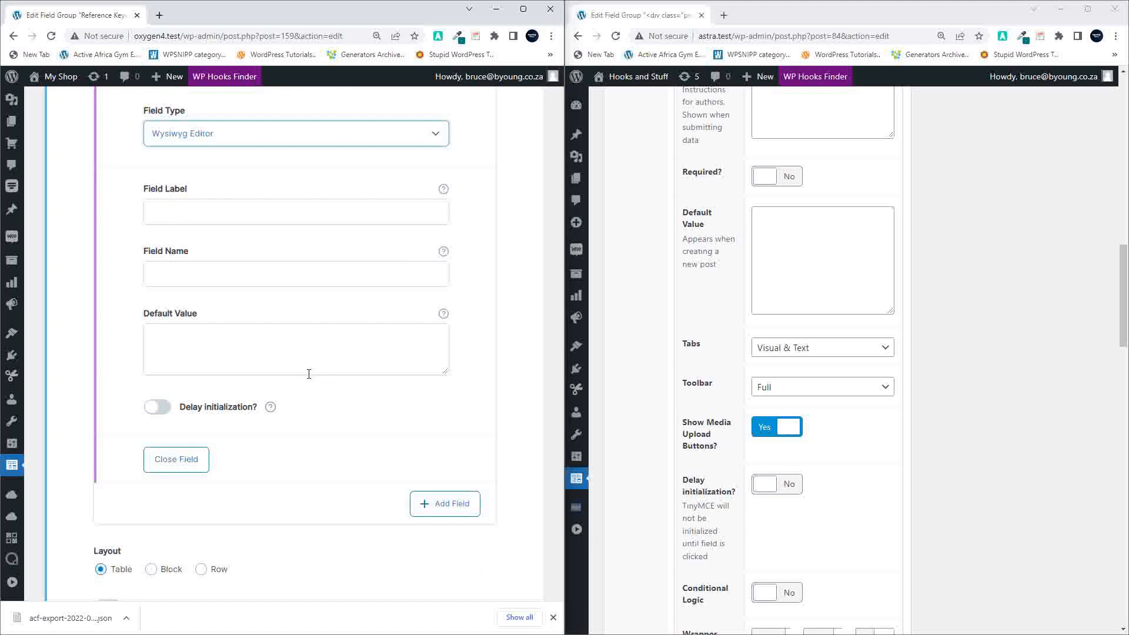
Step: Review the validation and presentation settings of the oxygen4.test Wysiwyg Editor sub field against the astra.test layout
{"action": "scroll", "coordinate": [309, 374], "scroll_direction": "up", "scroll_amount": 2}
{"action": "scroll", "coordinate": [310, 373], "scroll_direction": "up", "scroll_amount": 1}
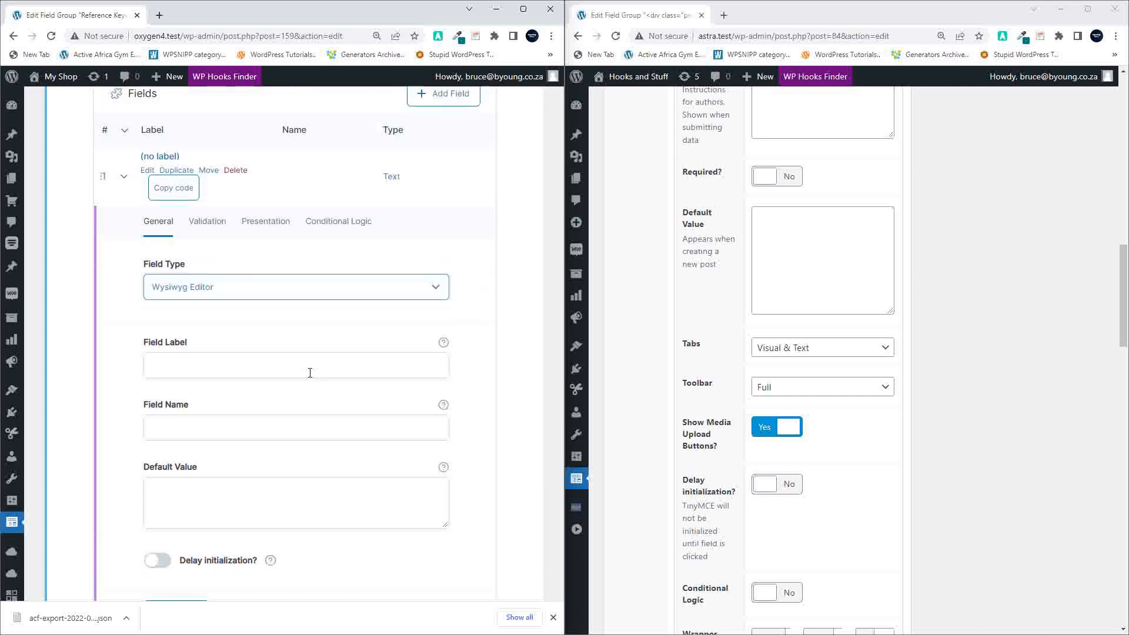
{"action": "left_click", "coordinate": [219, 231]}
{"action": "left_click", "coordinate": [259, 229]}
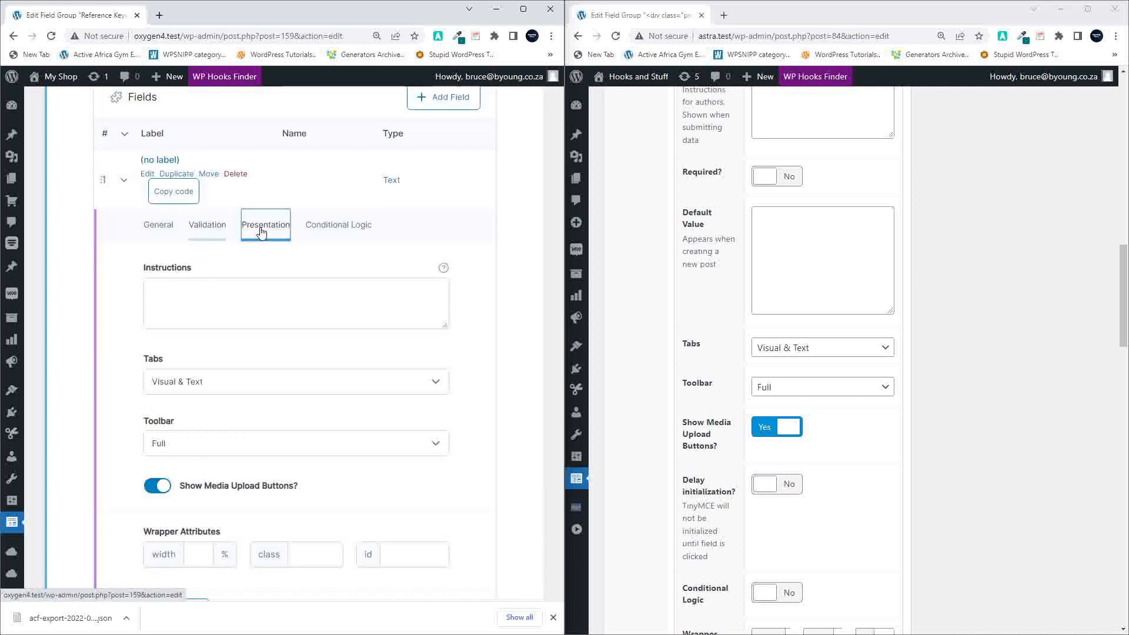
{"action": "scroll", "coordinate": [355, 395], "scroll_direction": "up", "scroll_amount": 1}
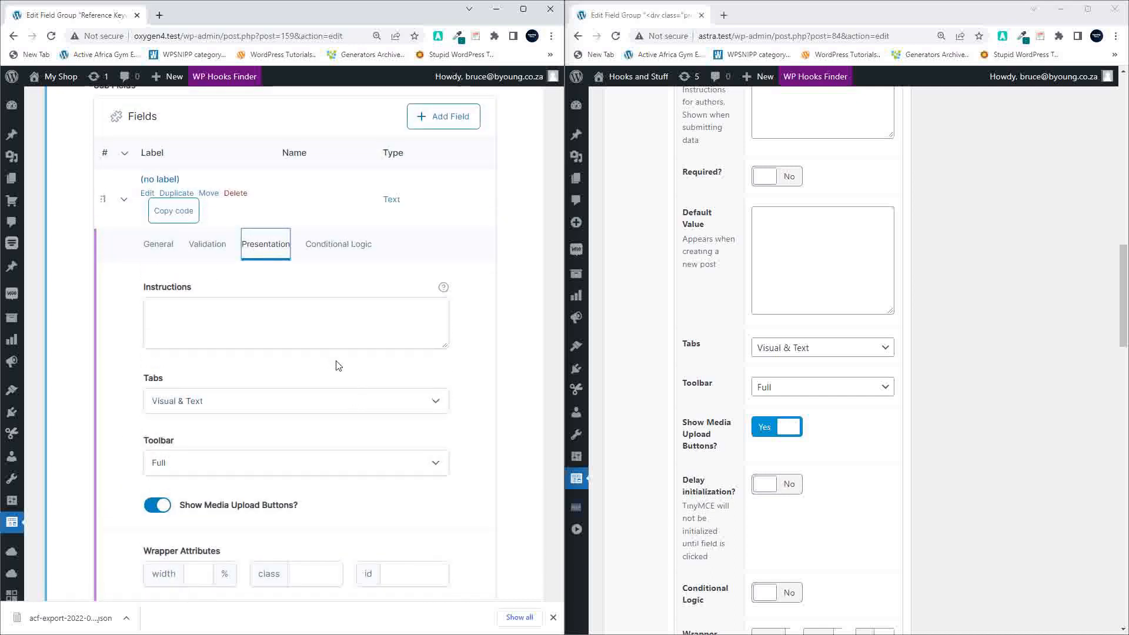
{"action": "scroll", "coordinate": [355, 383], "scroll_direction": "down", "scroll_amount": 1}
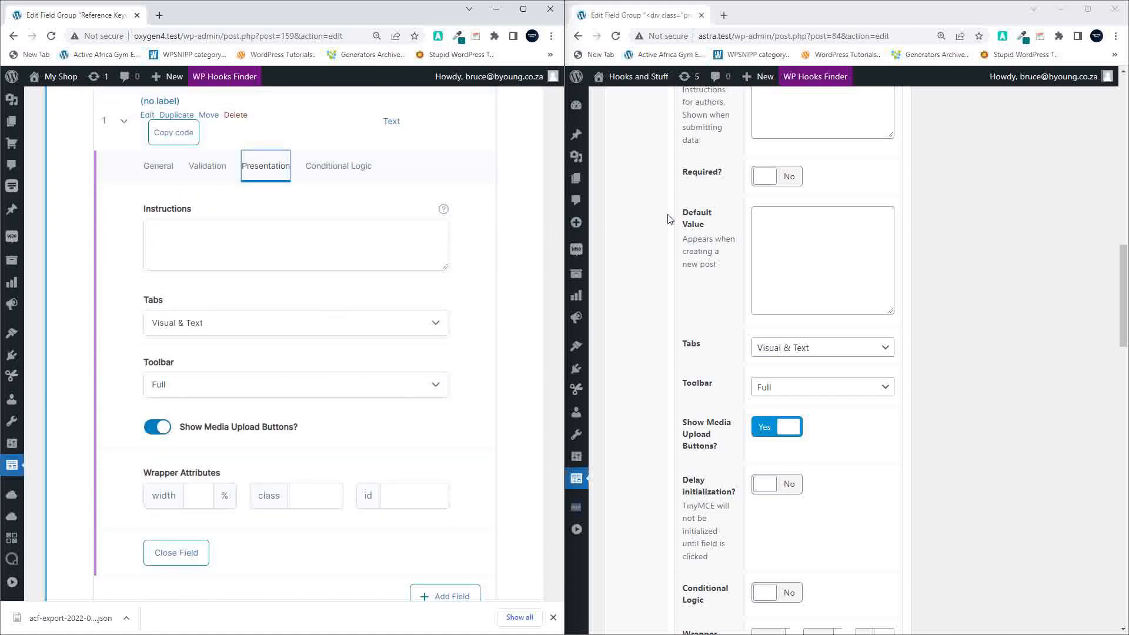
Step: Change the astra.test sub field's type to Checkbox and review its settings
{"action": "scroll", "coordinate": [723, 325], "scroll_direction": "up", "scroll_amount": 2}
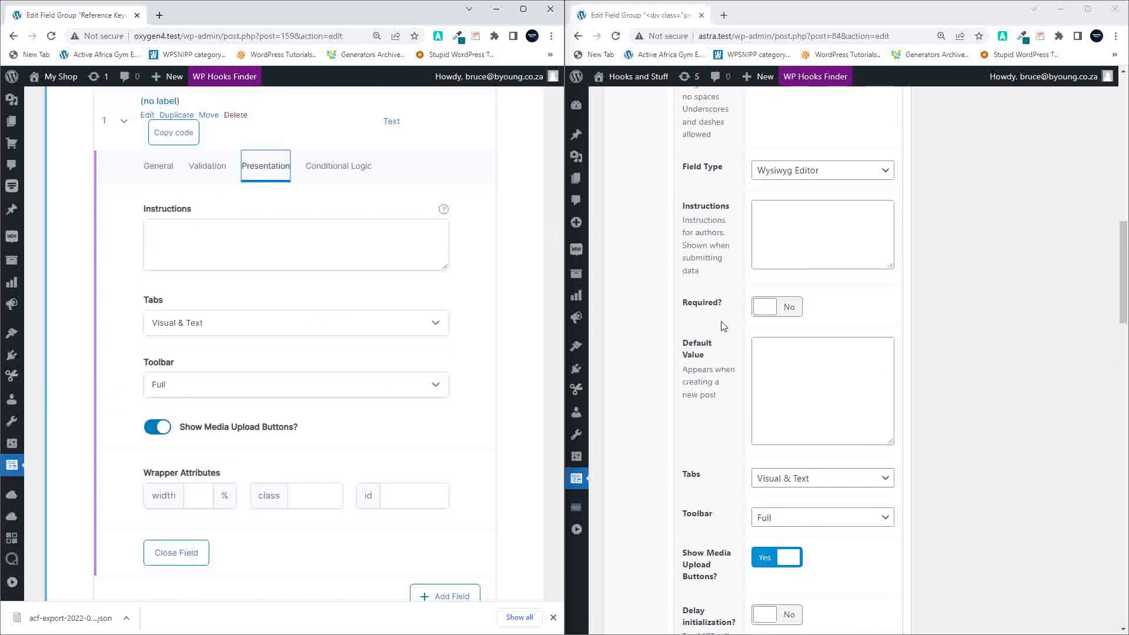
{"action": "left_click", "coordinate": [788, 177]}
{"action": "scroll", "coordinate": [828, 370], "scroll_direction": "down", "scroll_amount": 2}
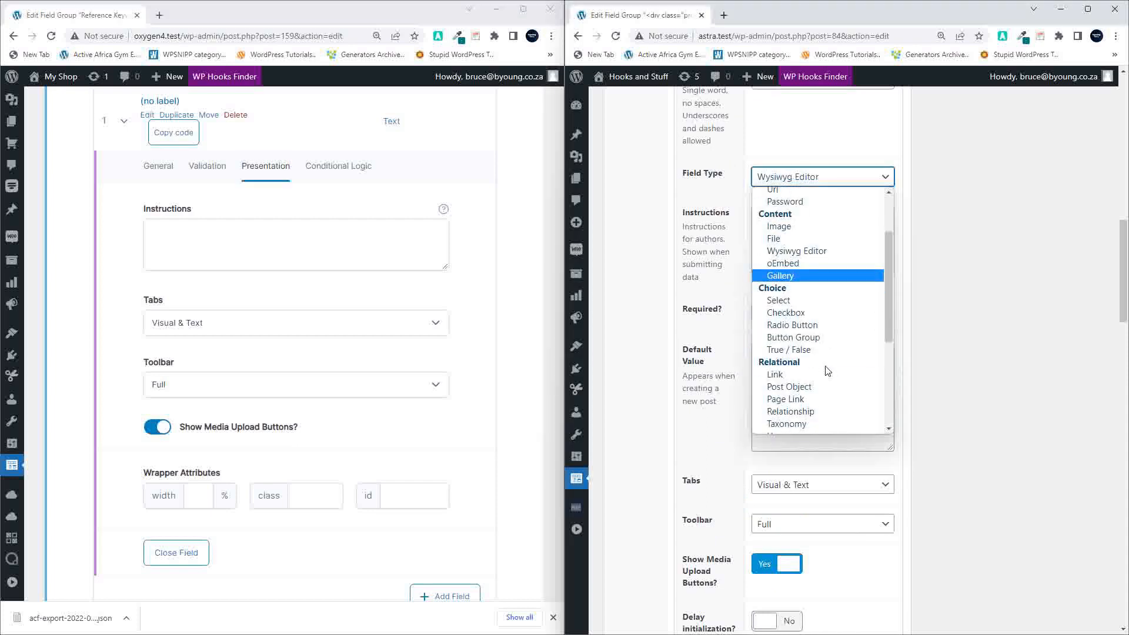
{"action": "left_click", "coordinate": [822, 318]}
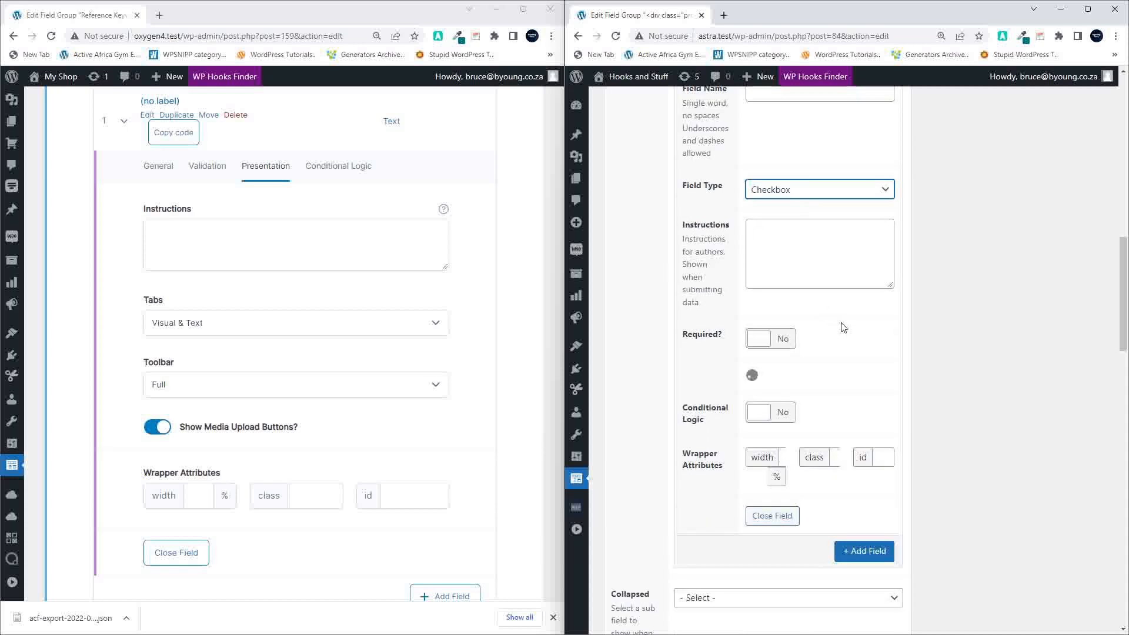
{"action": "scroll", "coordinate": [845, 344], "scroll_direction": "down", "scroll_amount": 4}
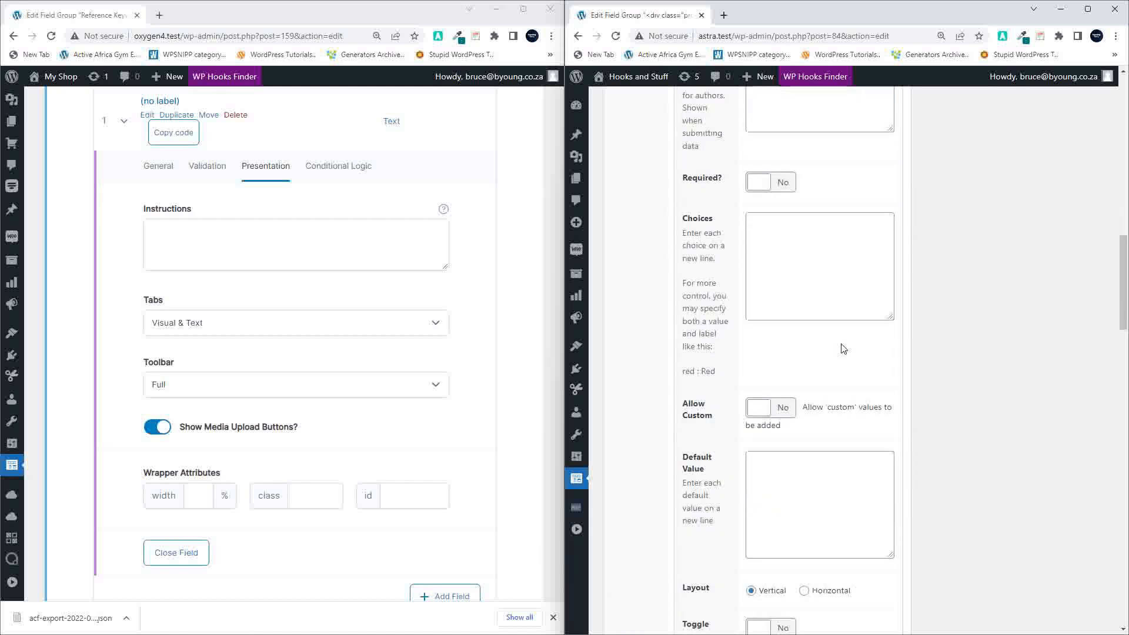
{"action": "scroll", "coordinate": [844, 347], "scroll_direction": "up", "scroll_amount": 5}
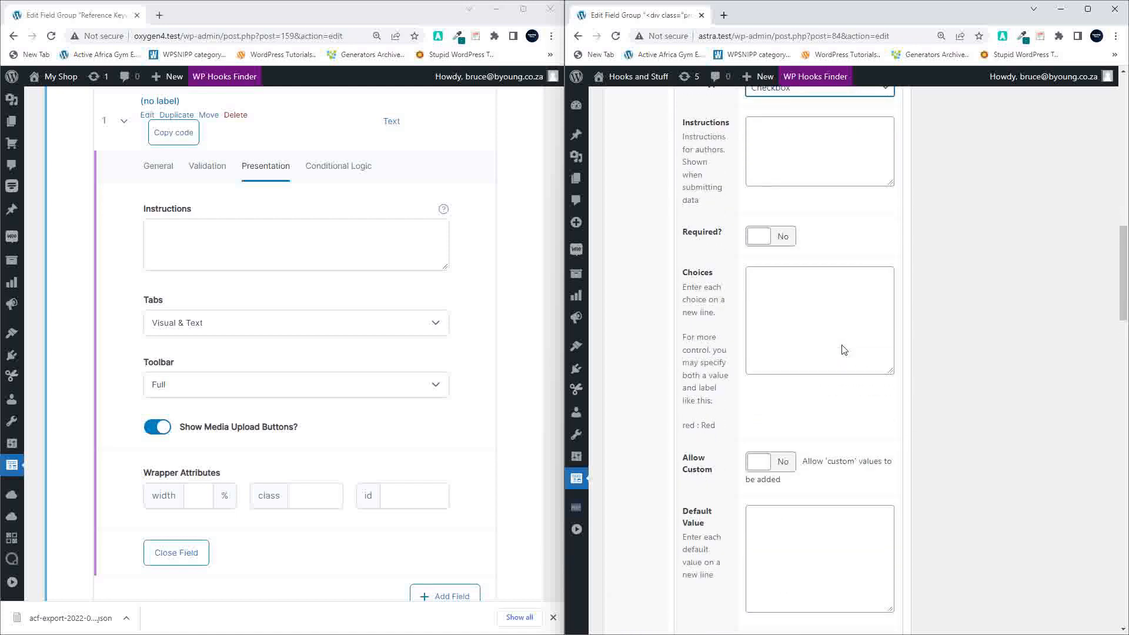
Step: Set the astra.test sub field's type to Taxonomy
{"action": "left_click", "coordinate": [781, 234]}
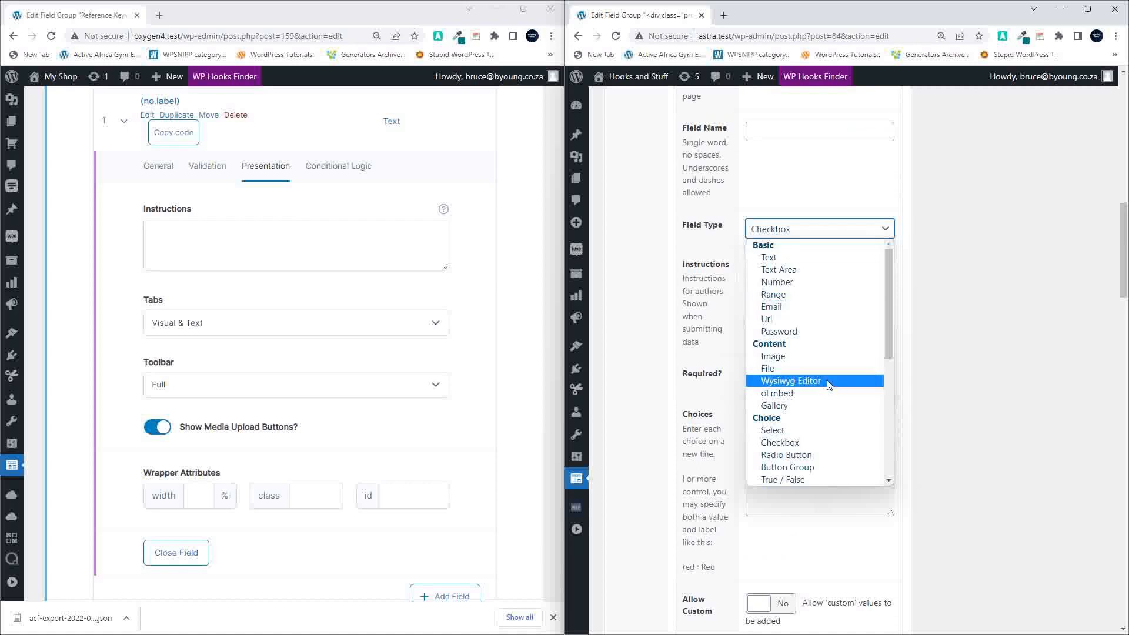
{"action": "scroll", "coordinate": [828, 383], "scroll_direction": "down", "scroll_amount": 3}
{"action": "scroll", "coordinate": [829, 386], "scroll_direction": "down", "scroll_amount": 2}
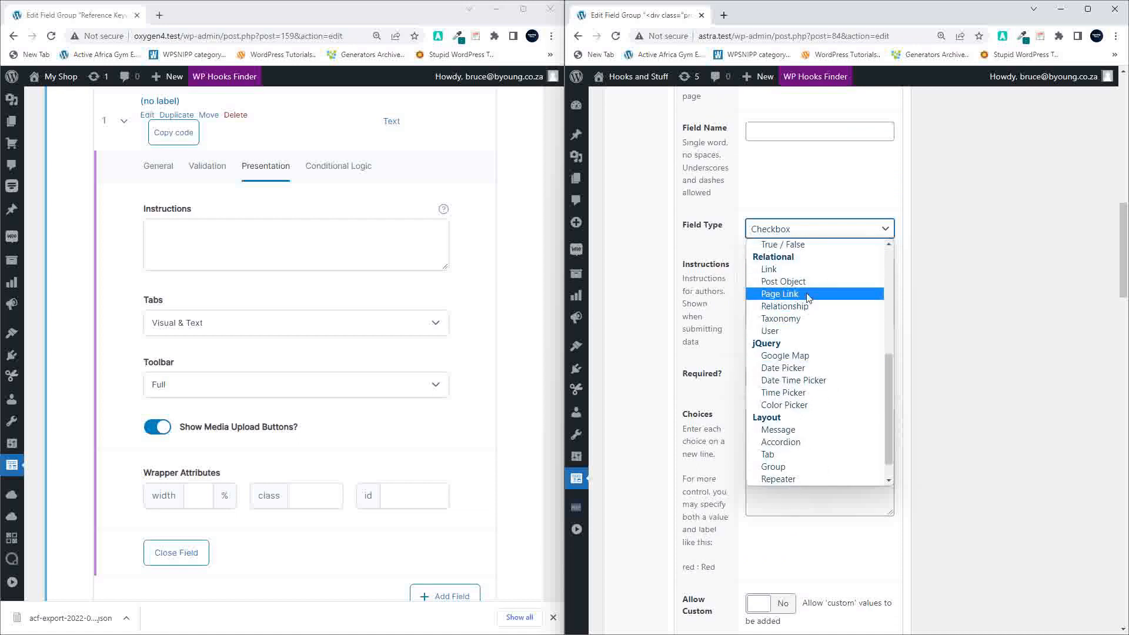
{"action": "left_click", "coordinate": [803, 319]}
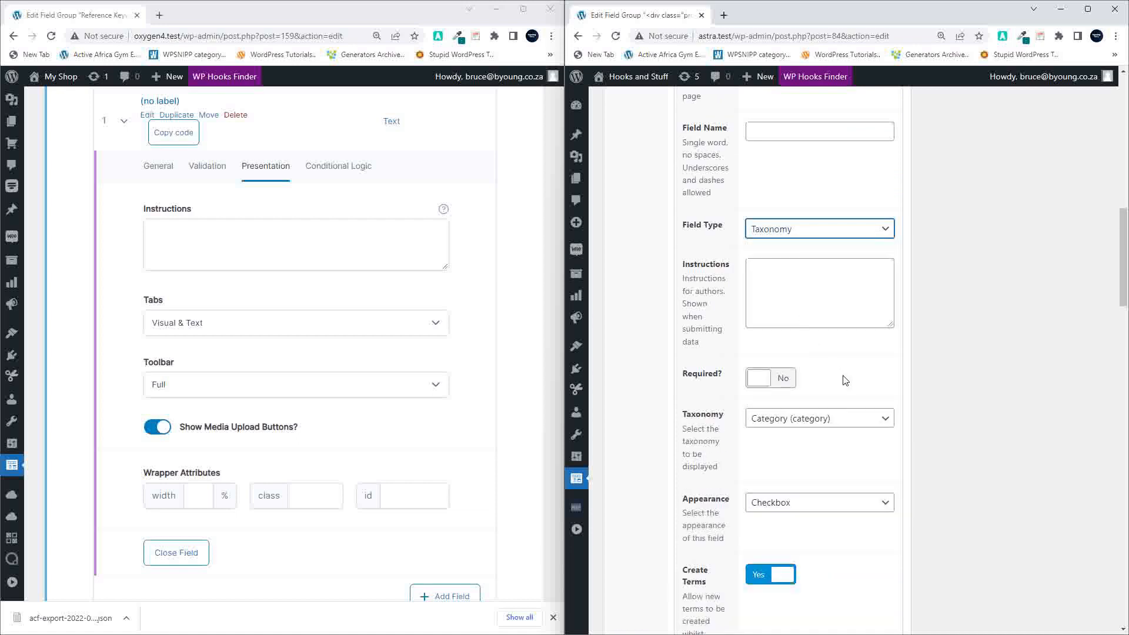
Step: Set the astra.test sub field's taxonomy to Product type and its appearance to Radio Buttons
{"action": "scroll", "coordinate": [845, 376], "scroll_direction": "down", "scroll_amount": 2}
{"action": "left_click", "coordinate": [791, 301]}
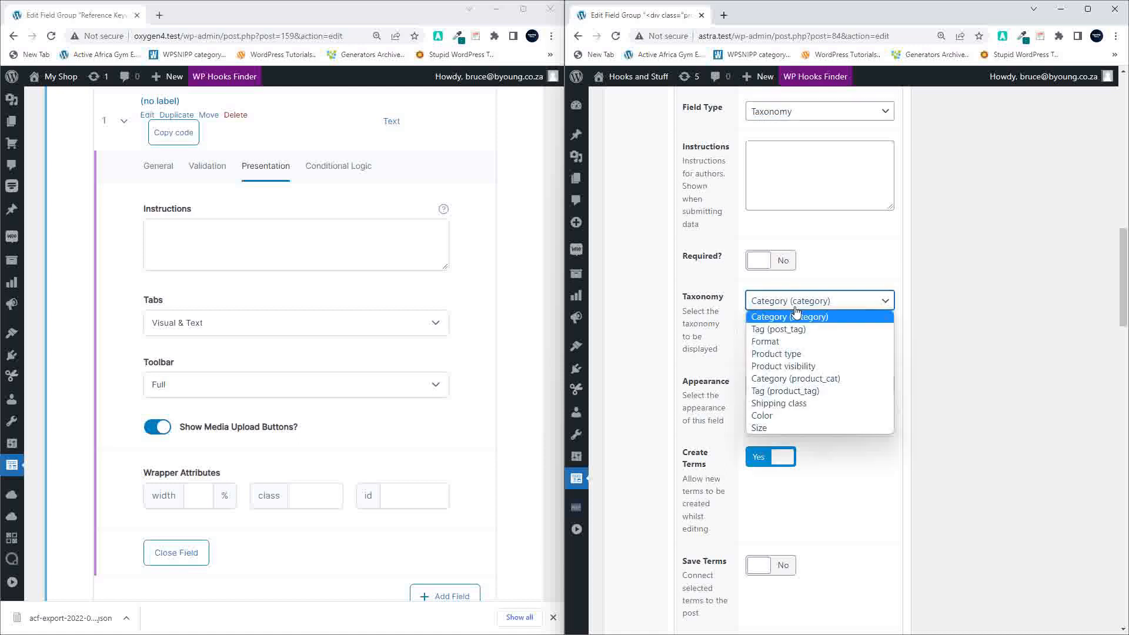
{"action": "left_click", "coordinate": [814, 357]}
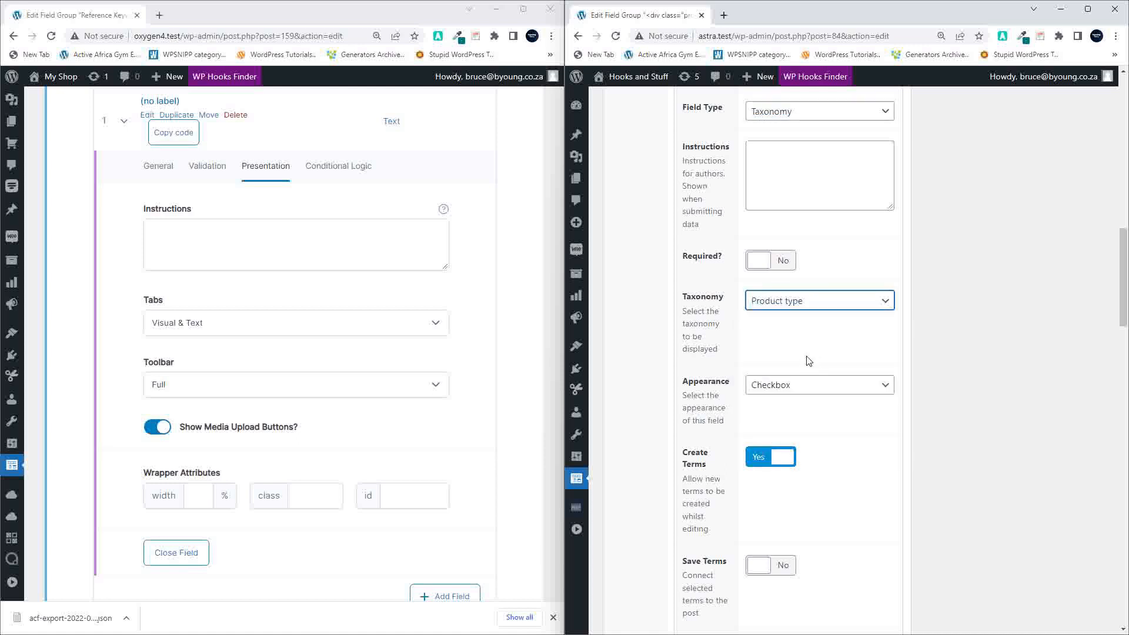
{"action": "scroll", "coordinate": [815, 355], "scroll_direction": "down", "scroll_amount": 1}
{"action": "left_click", "coordinate": [814, 309]}
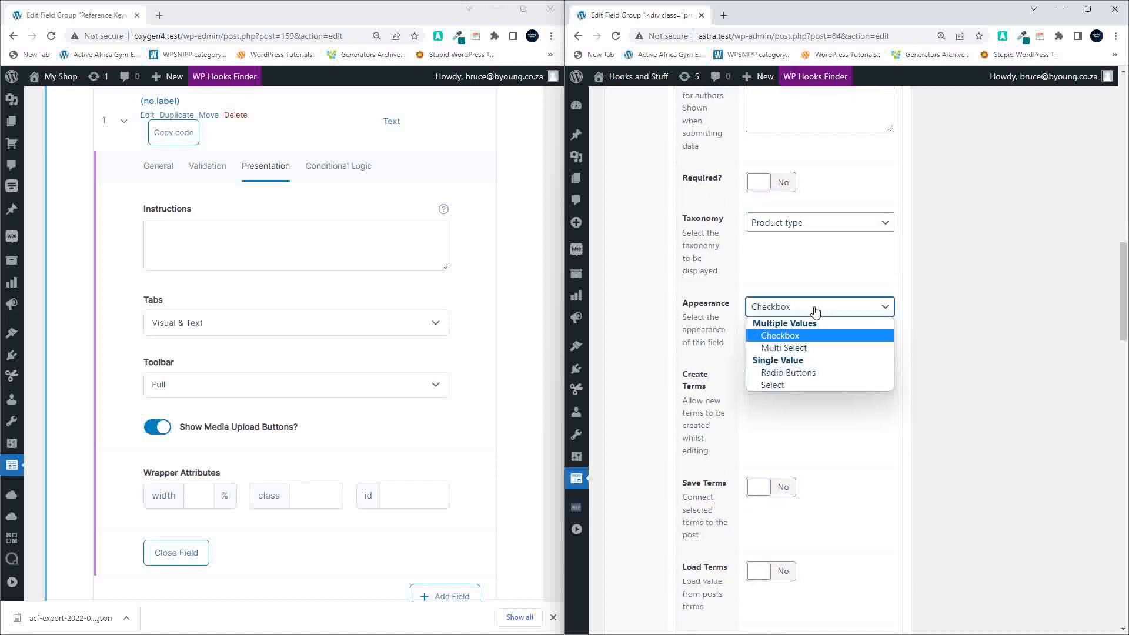
{"action": "left_click", "coordinate": [811, 372]}
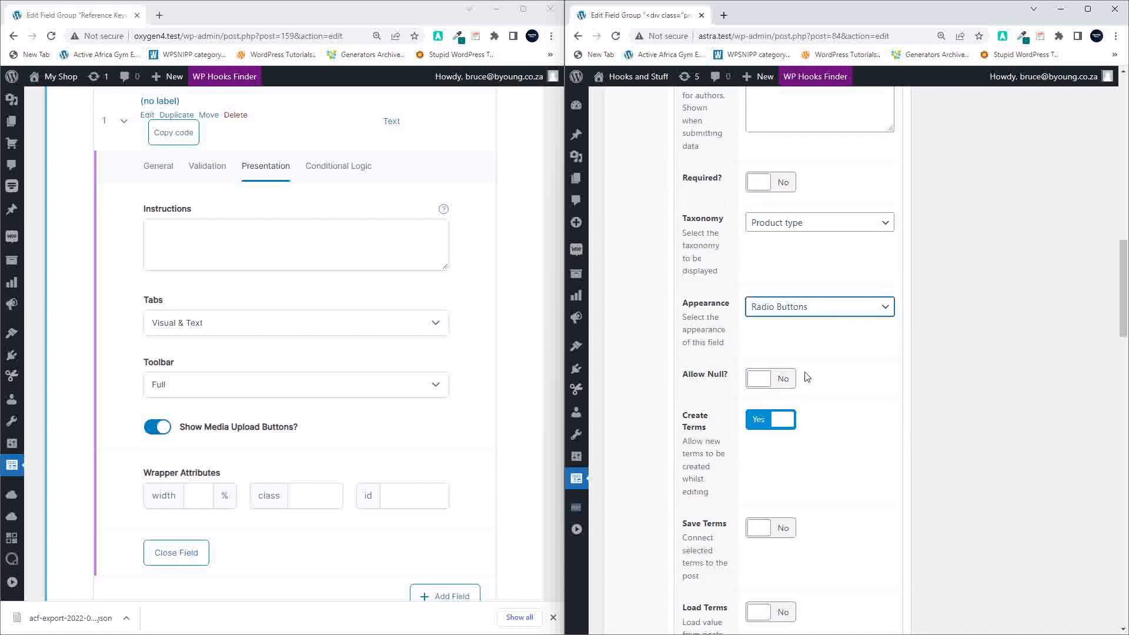
{"action": "scroll", "coordinate": [819, 374], "scroll_direction": "down", "scroll_amount": 2}
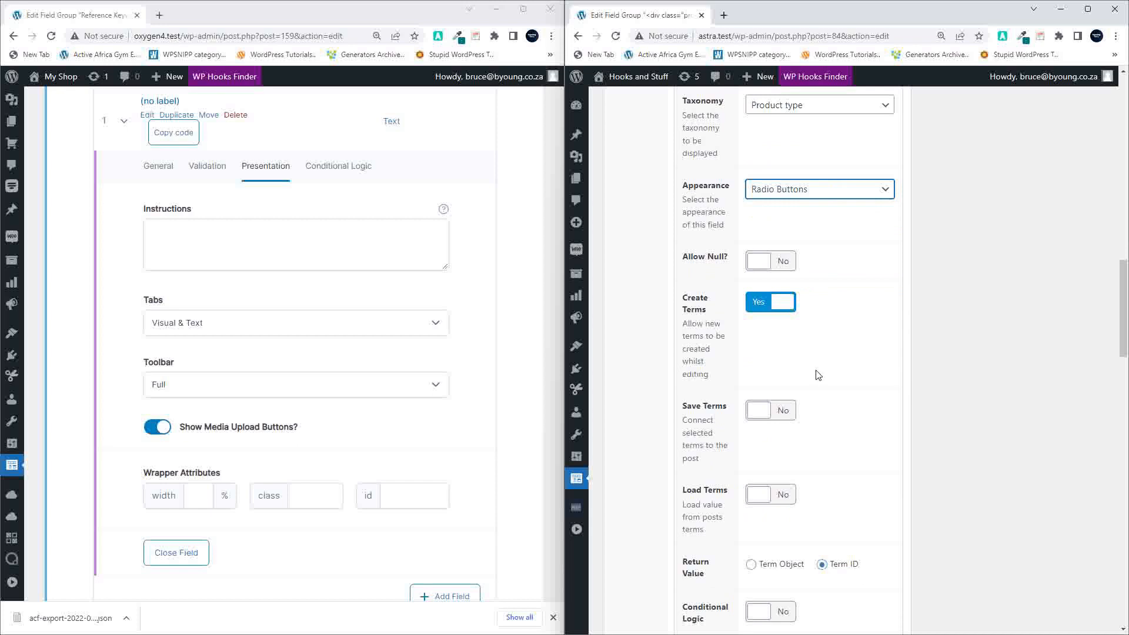
Step: Look through the available field types for the oxygen4.test sub field and set its type to Taxonomy
{"action": "scroll", "coordinate": [364, 335], "scroll_direction": "up", "scroll_amount": 3}
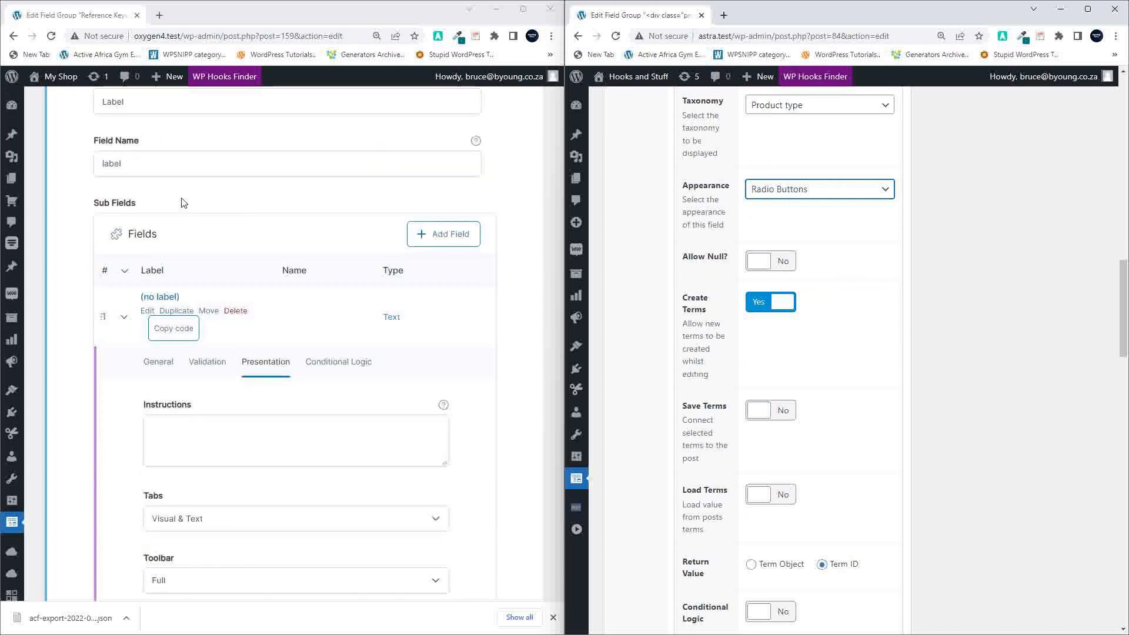
{"action": "scroll", "coordinate": [285, 326], "scroll_direction": "down", "scroll_amount": 1}
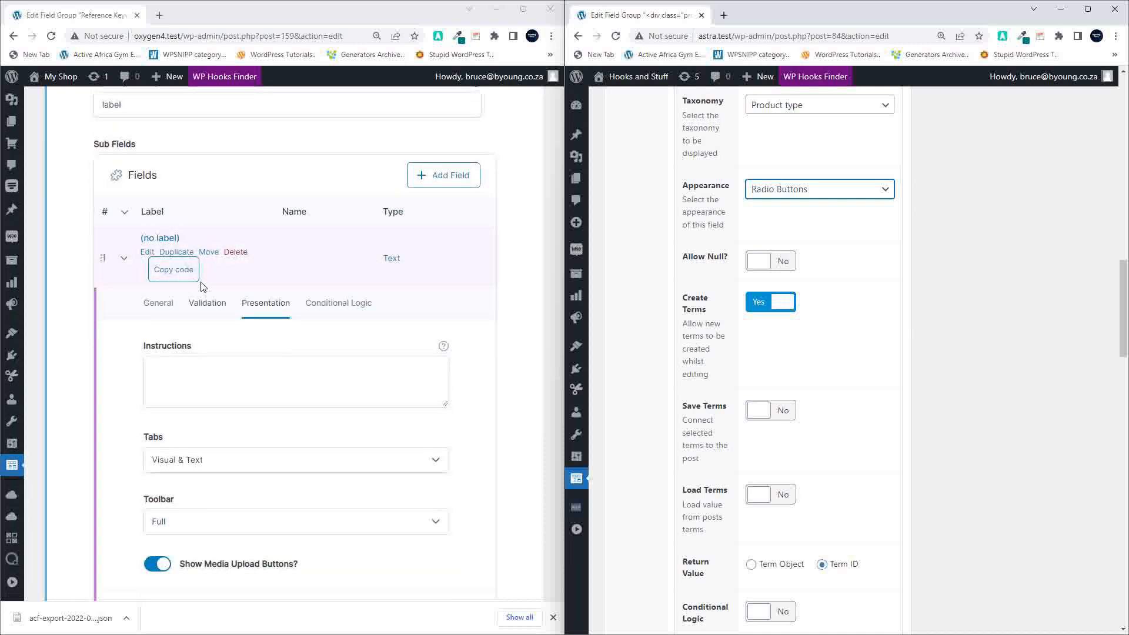
{"action": "scroll", "coordinate": [302, 348], "scroll_direction": "down", "scroll_amount": 2}
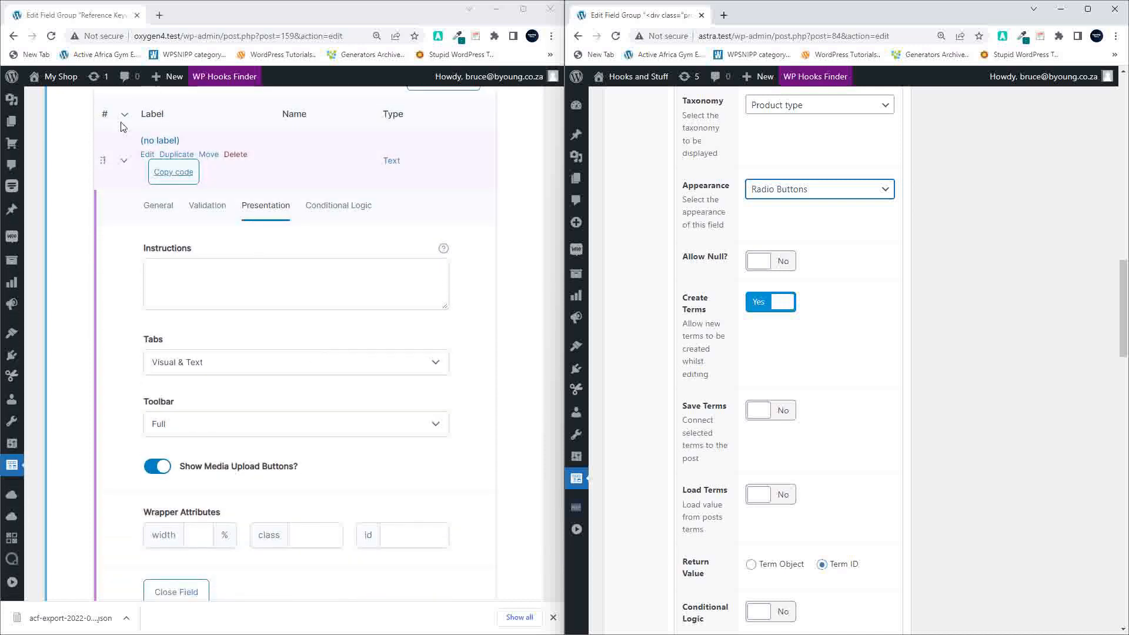
{"action": "left_click", "coordinate": [158, 205]}
{"action": "left_click", "coordinate": [189, 273]}
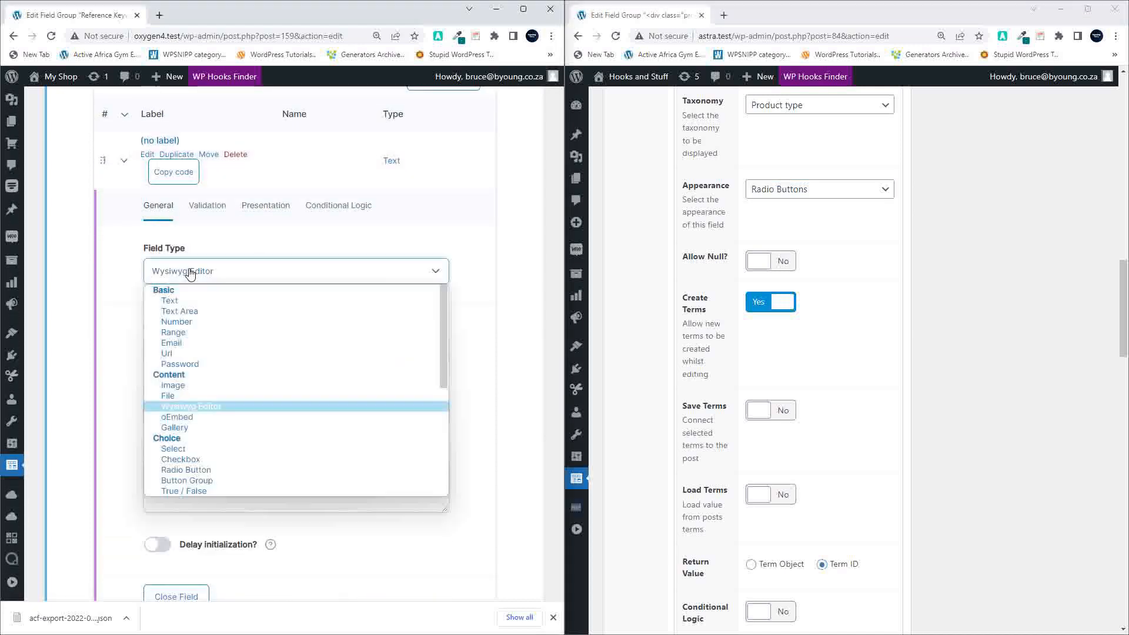
{"action": "scroll", "coordinate": [244, 391], "scroll_direction": "down", "scroll_amount": 5}
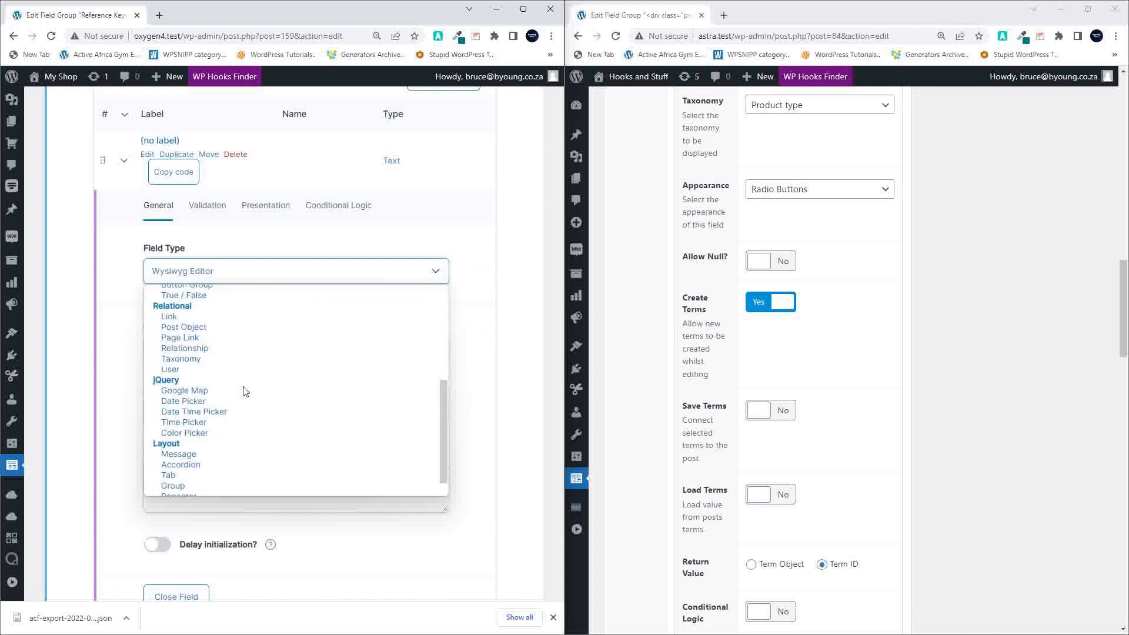
{"action": "scroll", "coordinate": [240, 390], "scroll_direction": "up", "scroll_amount": 5}
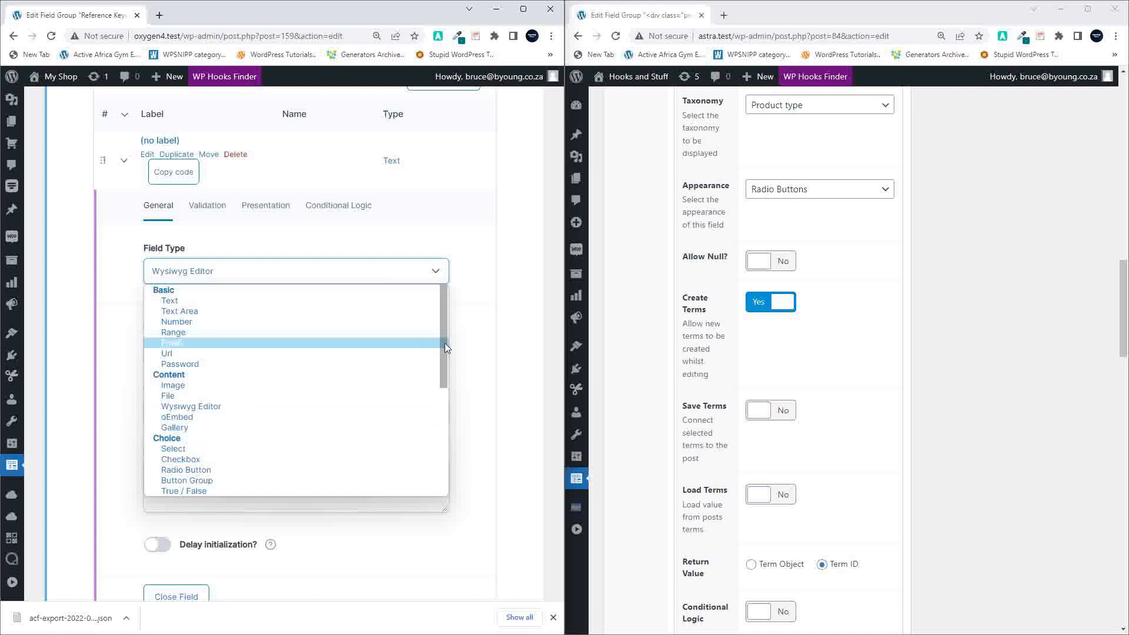
{"action": "left_click_drag", "start_coordinate": [445, 343], "coordinate": [447, 370]}
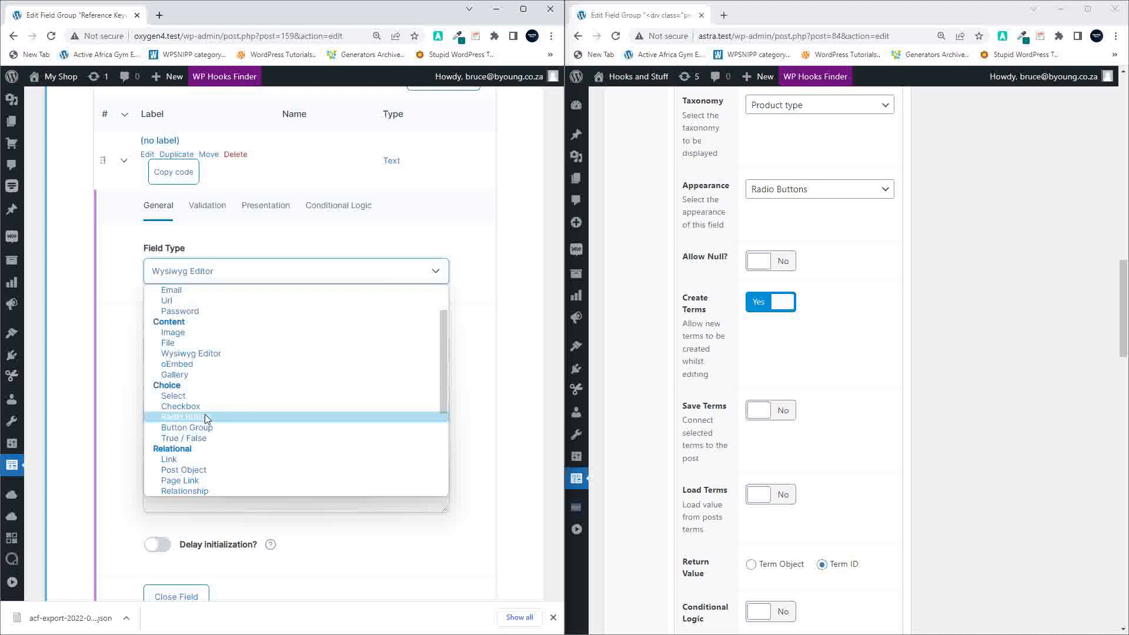
{"action": "scroll", "coordinate": [257, 402], "scroll_direction": "up", "scroll_amount": 2}
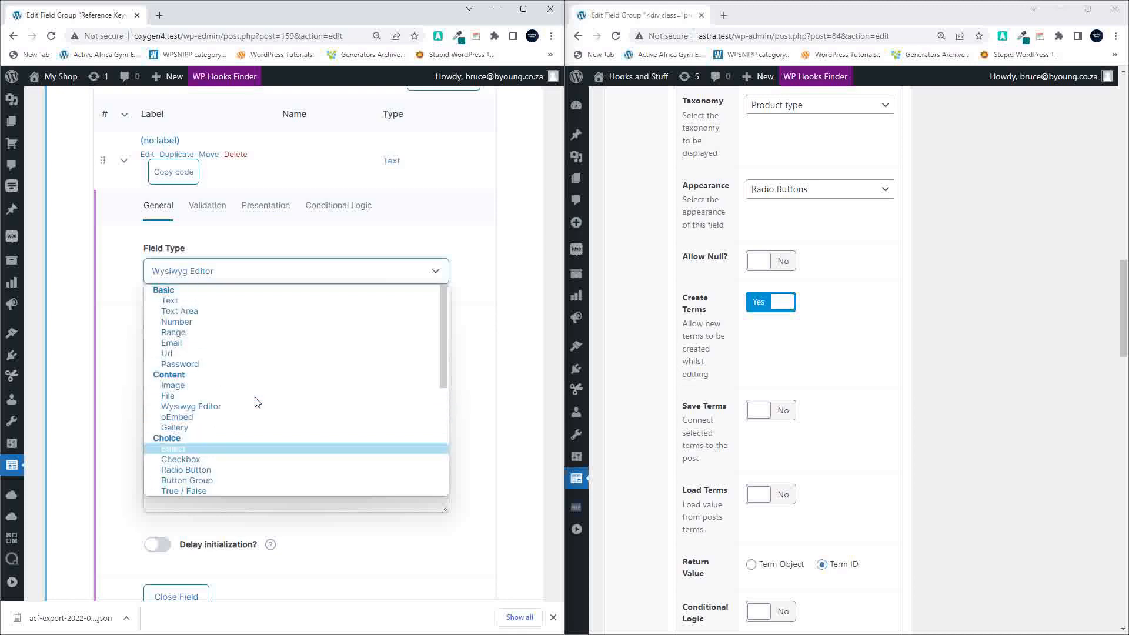
{"action": "scroll", "coordinate": [257, 402], "scroll_direction": "down", "scroll_amount": 4}
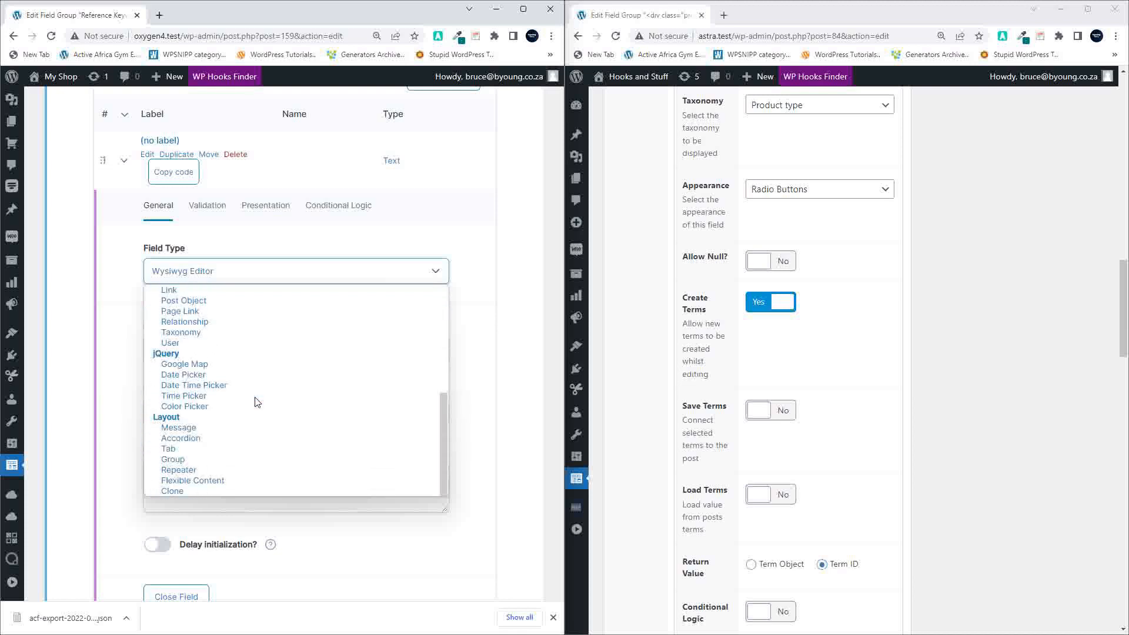
{"action": "scroll", "coordinate": [257, 401], "scroll_direction": "up", "scroll_amount": 1}
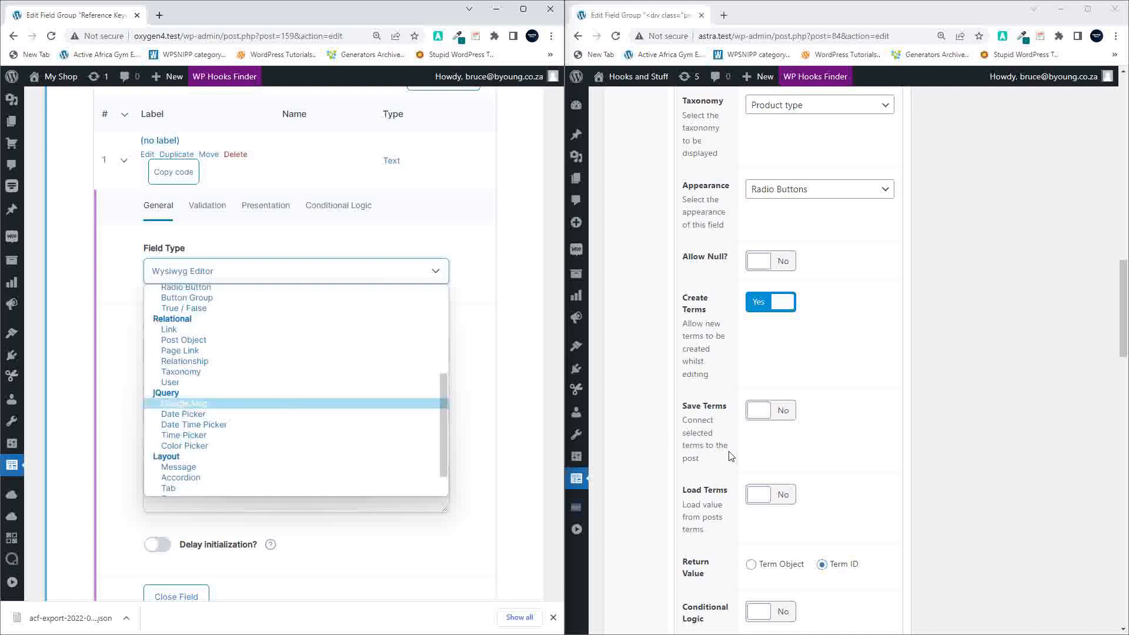
{"action": "left_click", "coordinate": [252, 372]}
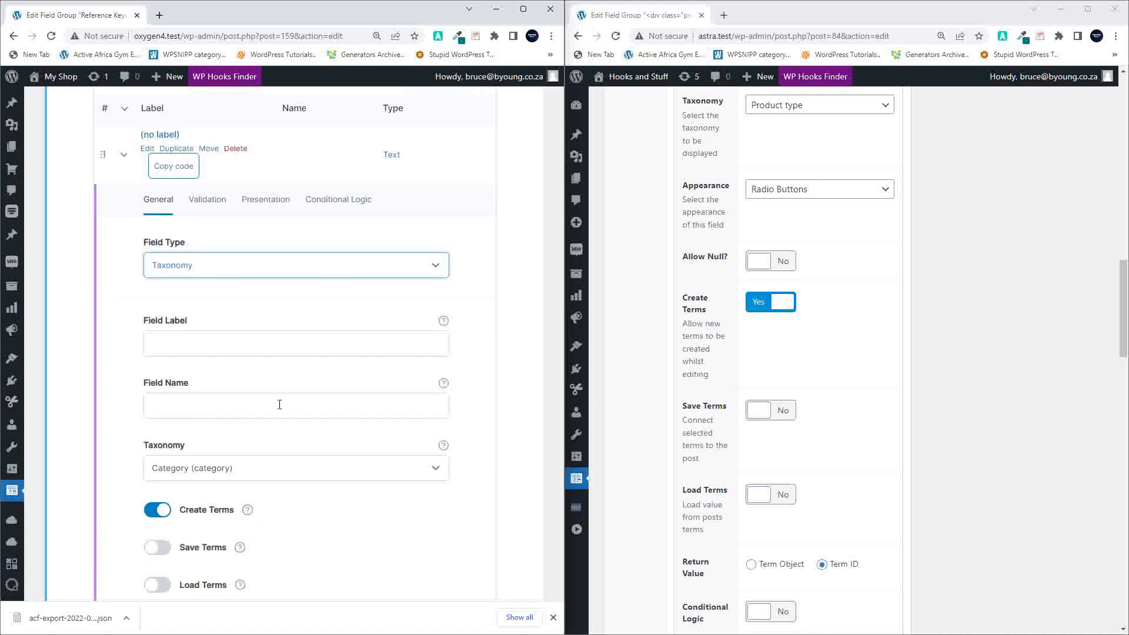
Step: Review the oxygen4.test sub field's taxonomy options and set its taxonomy to Product type
{"action": "scroll", "coordinate": [279, 406], "scroll_direction": "down", "scroll_amount": 5}
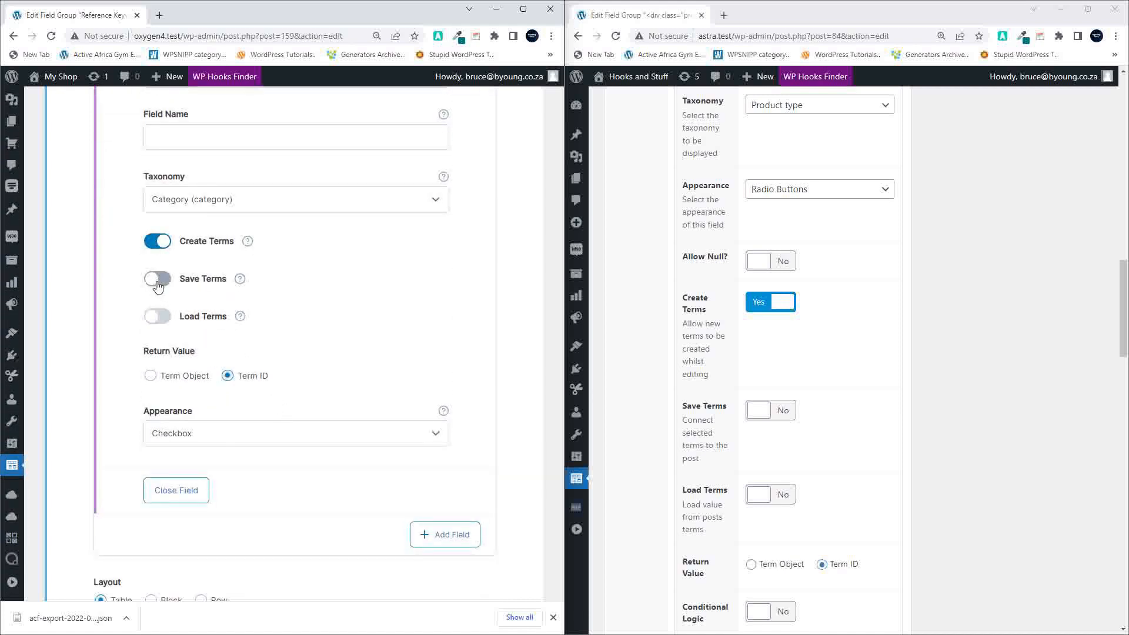
{"action": "scroll", "coordinate": [268, 209], "scroll_direction": "down", "scroll_amount": 1}
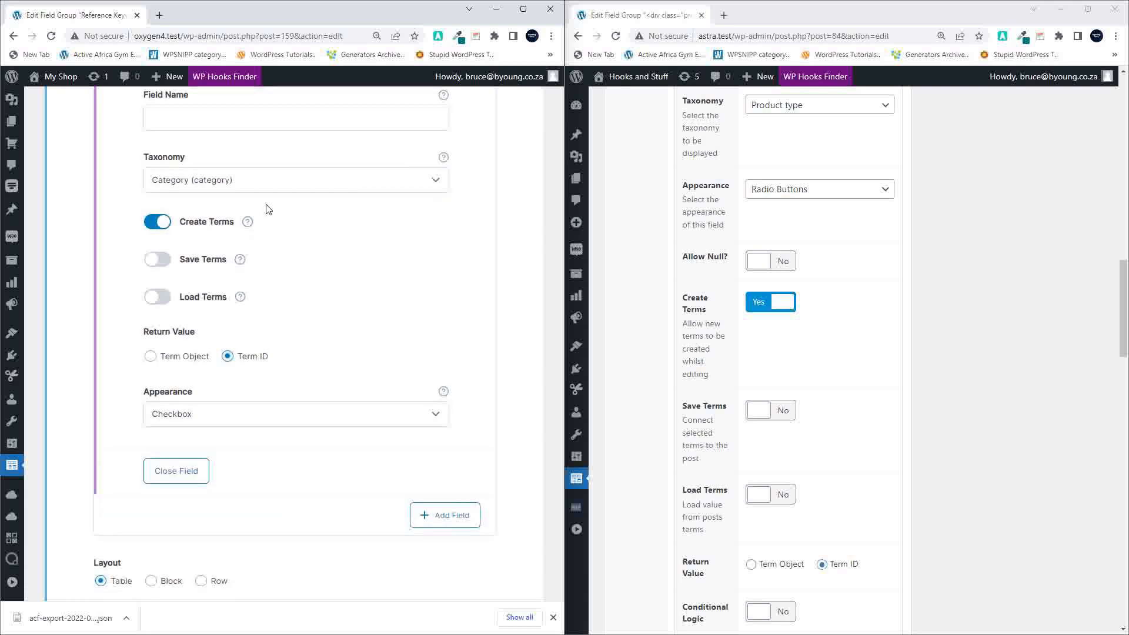
{"action": "left_click", "coordinate": [318, 179]}
{"action": "left_click", "coordinate": [281, 234]}
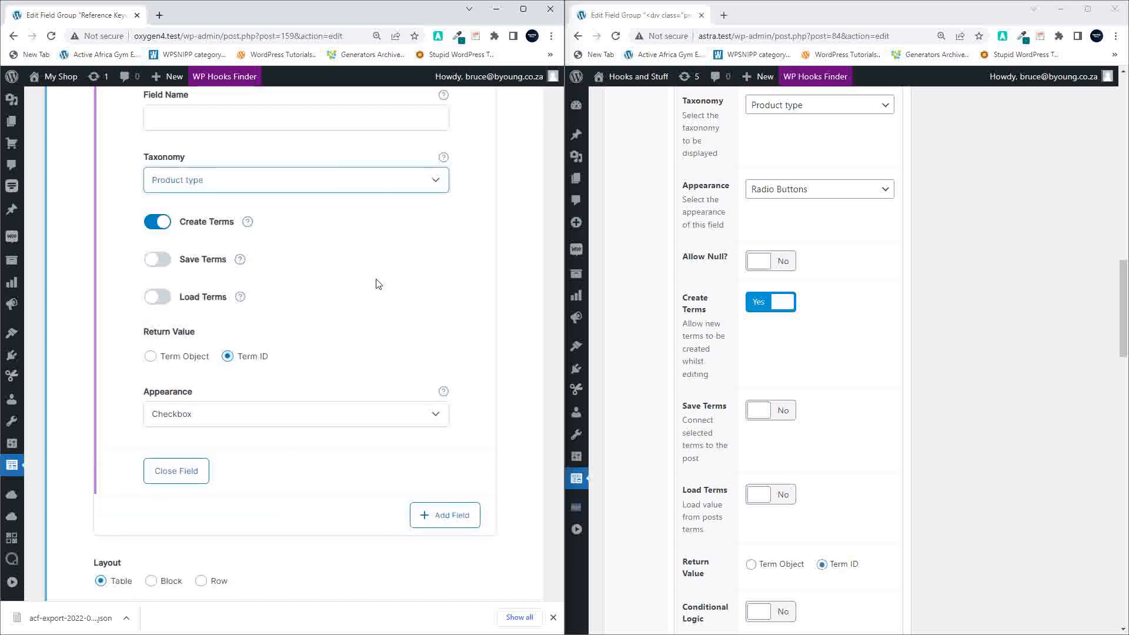
Step: Compare the general and presentation settings of the oxygen4.test taxonomy sub field with the astra.test sub field's instructions setting
{"action": "scroll", "coordinate": [379, 282], "scroll_direction": "up", "scroll_amount": 5}
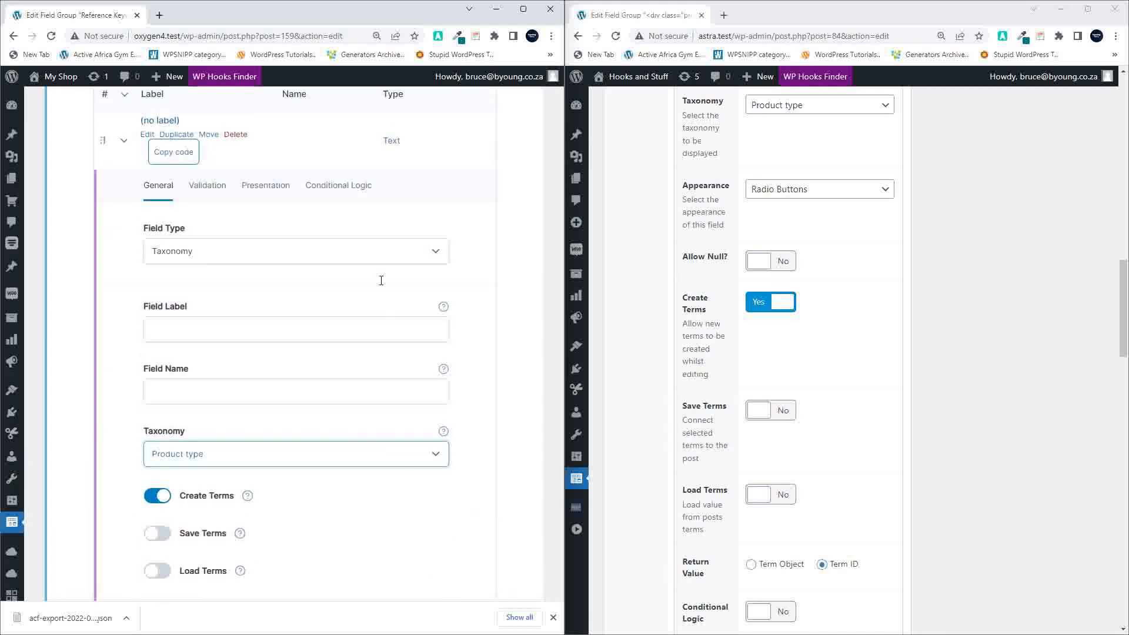
{"action": "scroll", "coordinate": [383, 285], "scroll_direction": "down", "scroll_amount": 5}
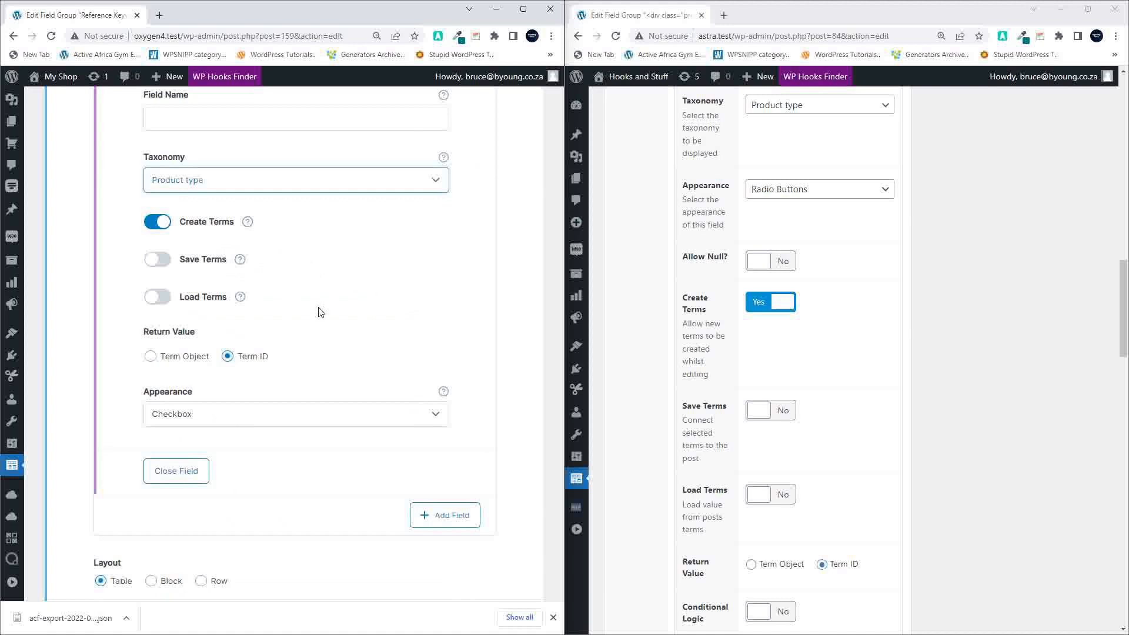
{"action": "scroll", "coordinate": [355, 344], "scroll_direction": "up", "scroll_amount": 3}
{"action": "scroll", "coordinate": [354, 335], "scroll_direction": "up", "scroll_amount": 3}
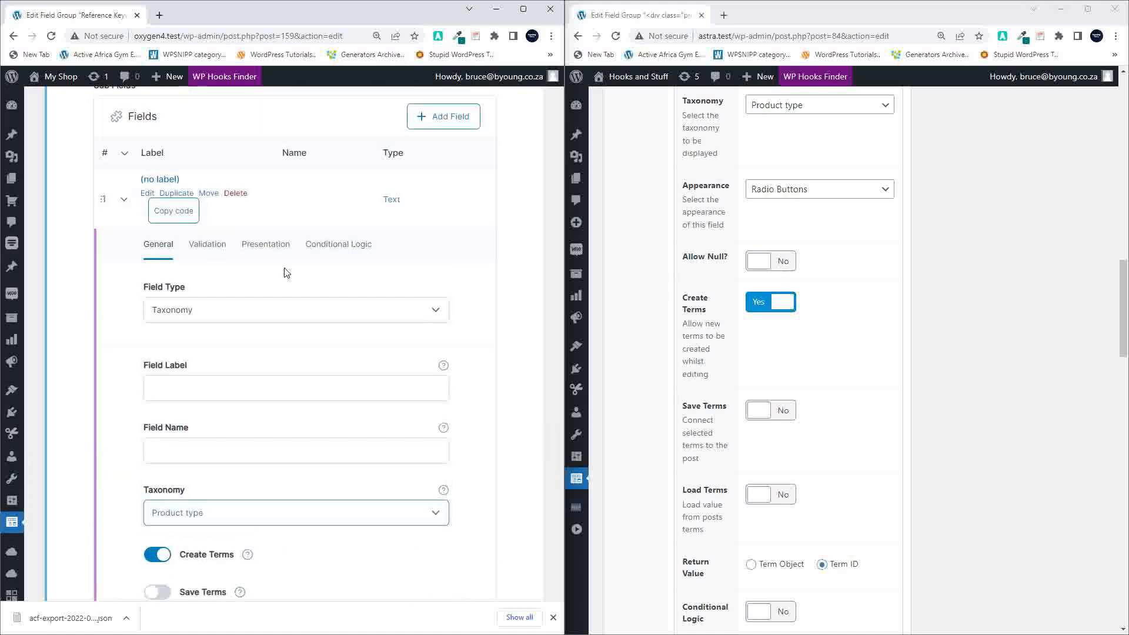
{"action": "left_click", "coordinate": [266, 244]}
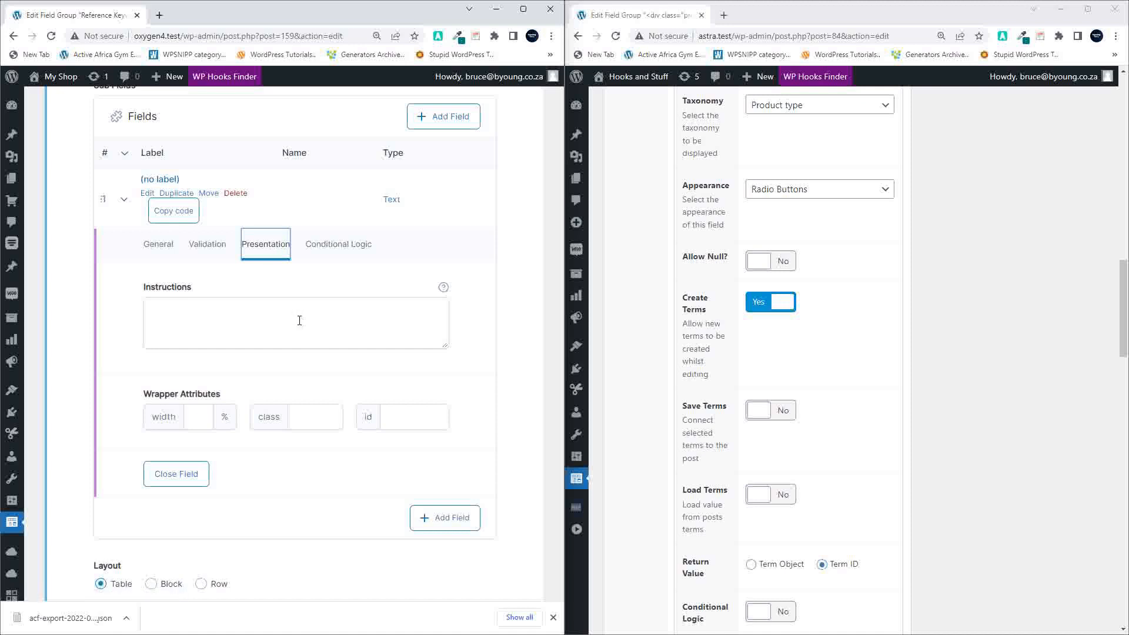
{"action": "scroll", "coordinate": [300, 324], "scroll_direction": "down", "scroll_amount": 1}
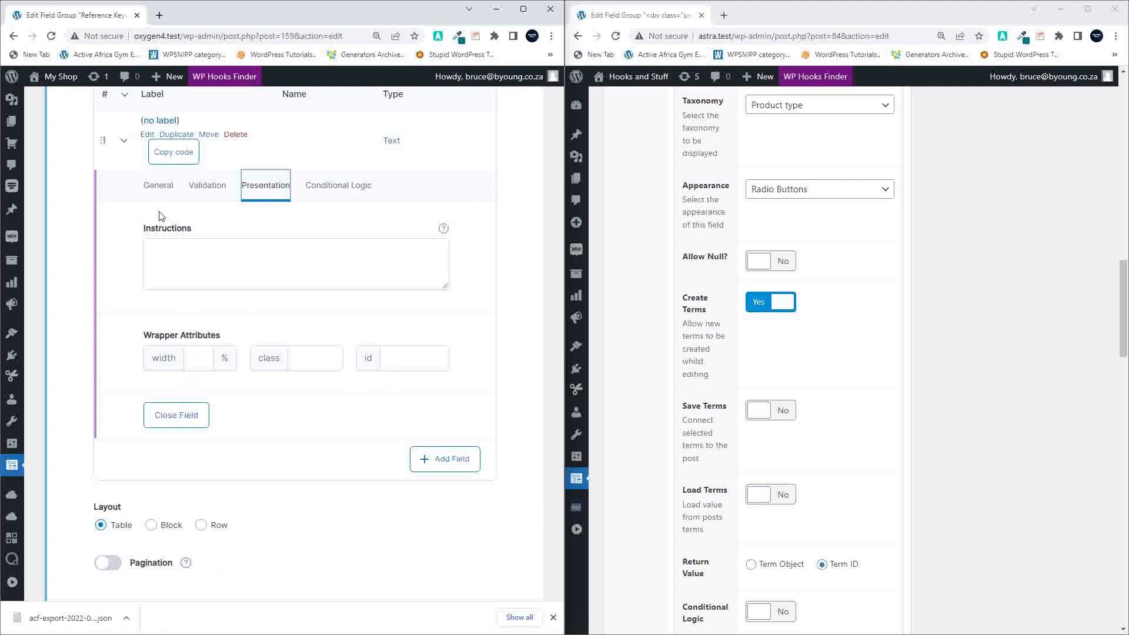
{"action": "left_click", "coordinate": [157, 190]}
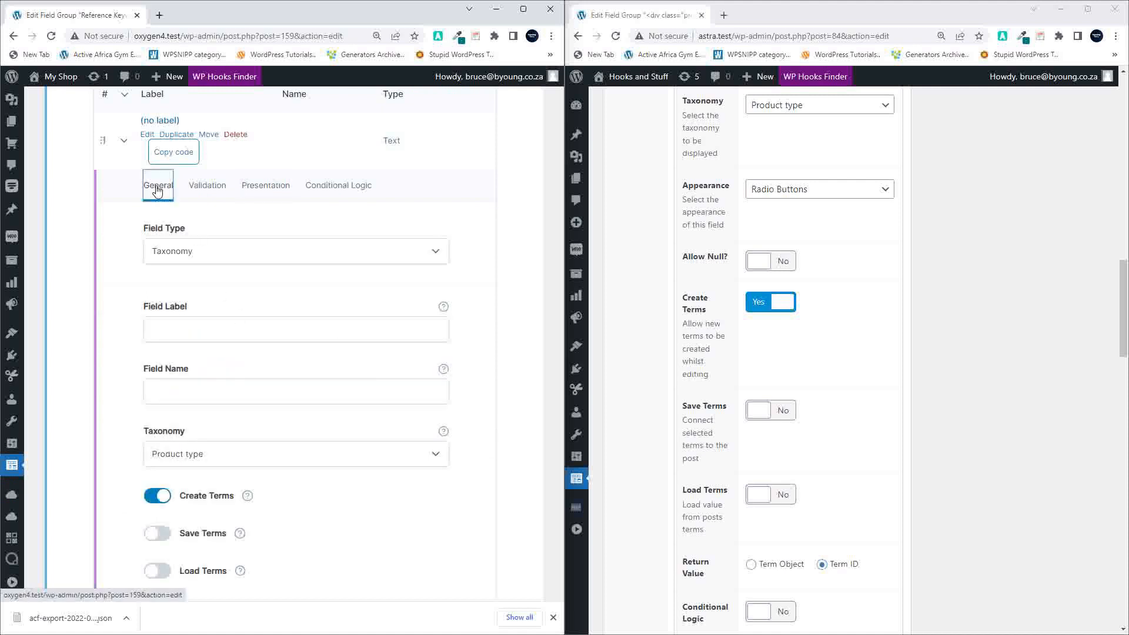
{"action": "left_click", "coordinate": [273, 186]}
{"action": "left_click", "coordinate": [216, 287]}
{"action": "left_click", "coordinate": [163, 200]}
{"action": "scroll", "coordinate": [831, 383], "scroll_direction": "up", "scroll_amount": 9}
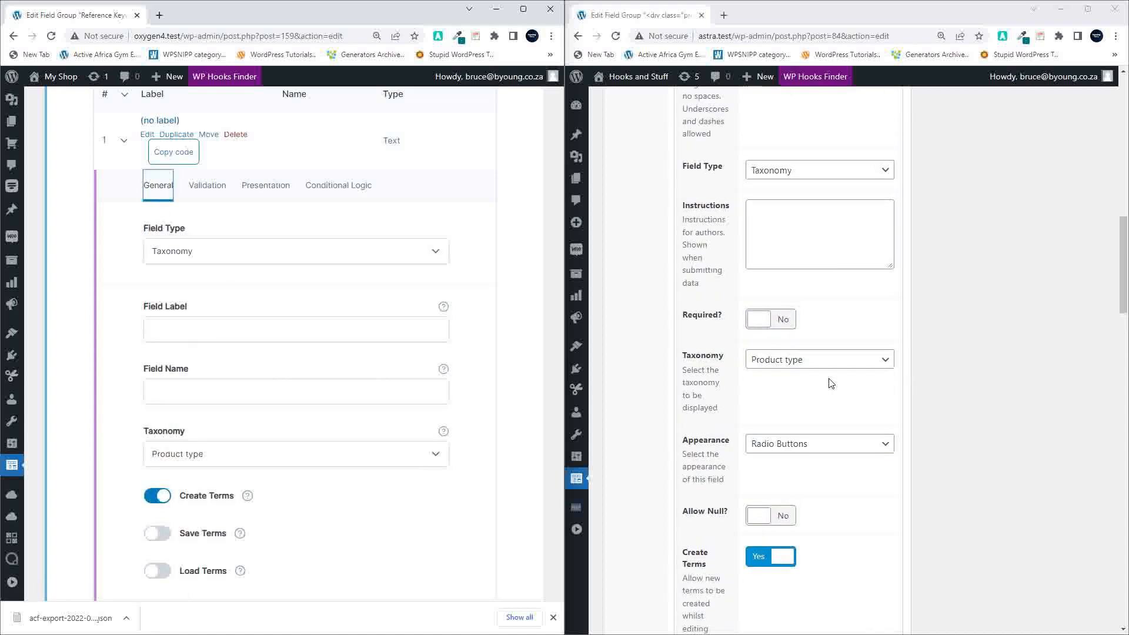
{"action": "scroll", "coordinate": [831, 384], "scroll_direction": "down", "scroll_amount": 2}
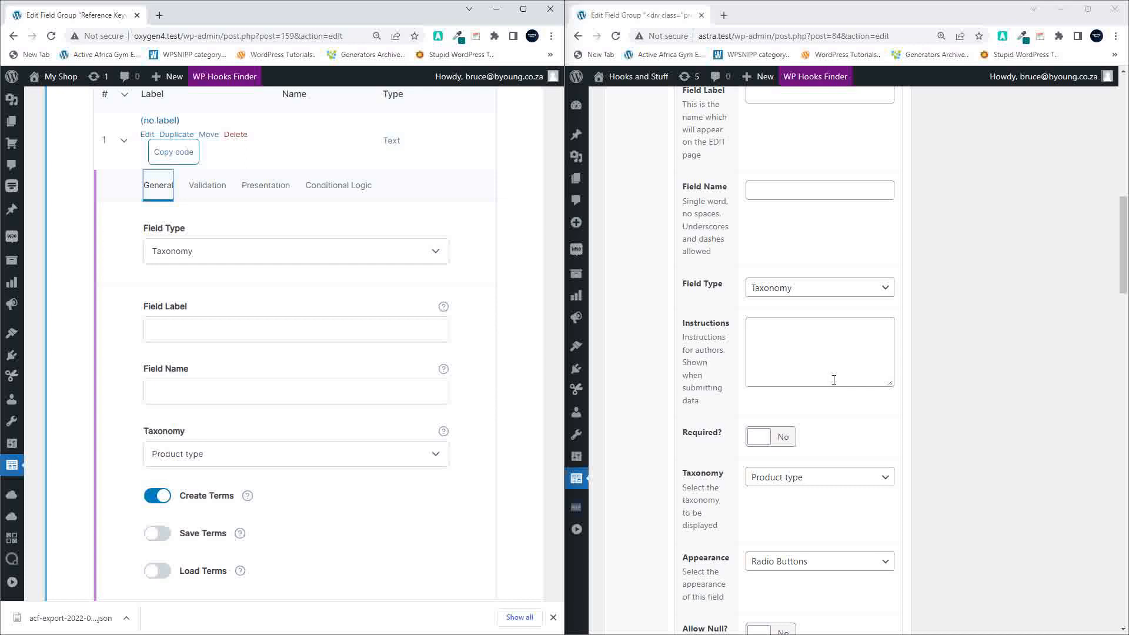
{"action": "left_click", "coordinate": [801, 351]}
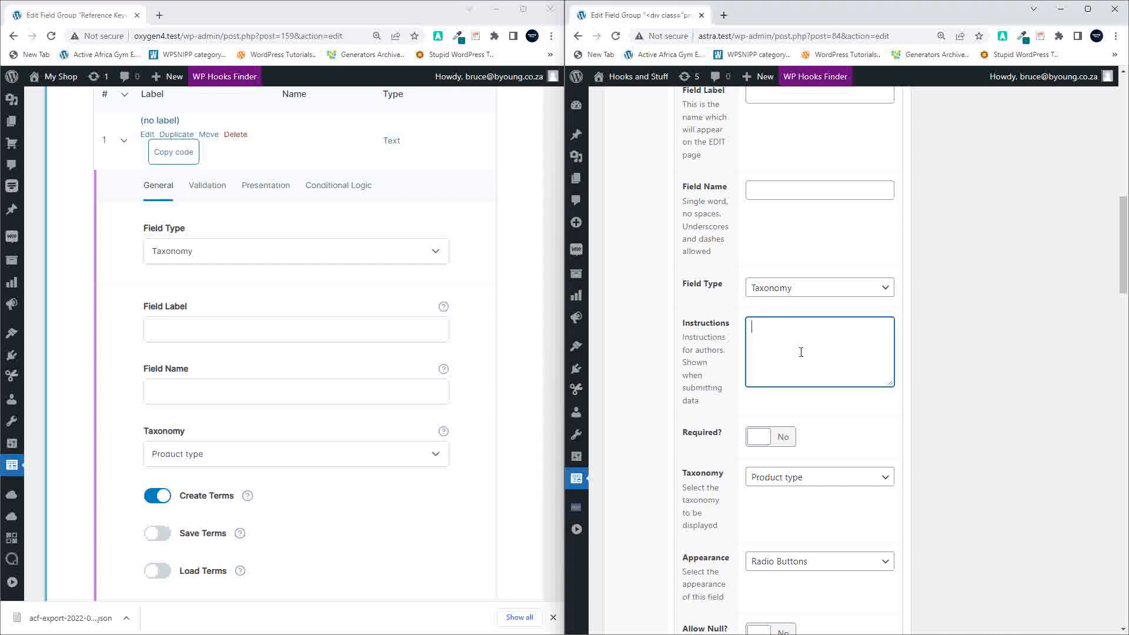
Step: Set the sub field's label to "Product Type" on both oxygen4.test and astra.test
{"action": "left_click", "coordinate": [170, 321]}
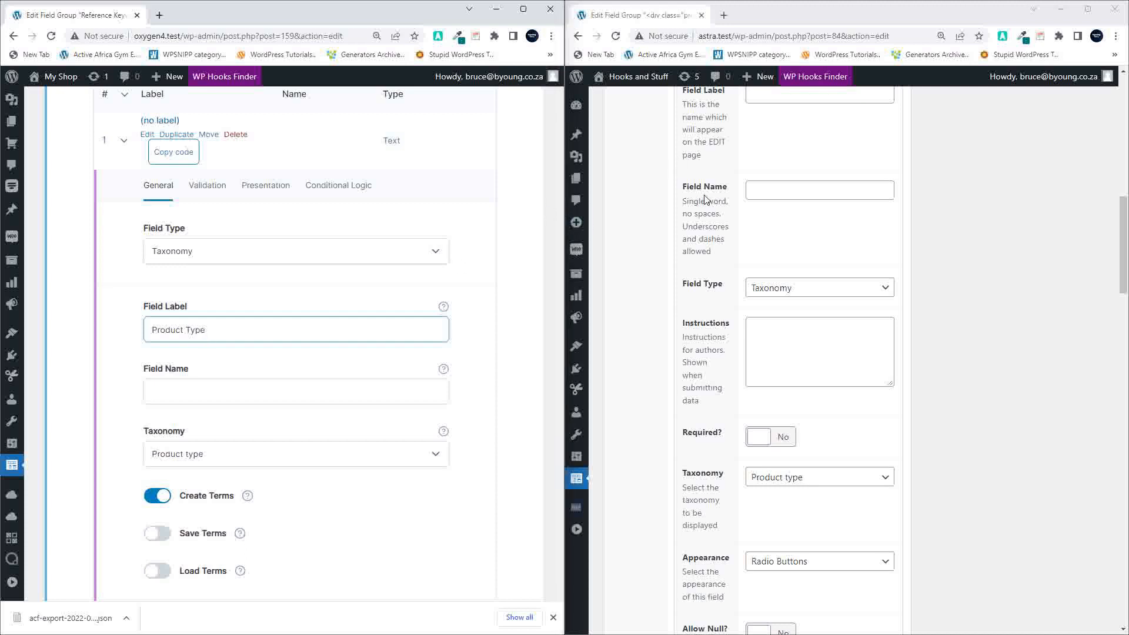
{"action": "scroll", "coordinate": [709, 200], "scroll_direction": "up", "scroll_amount": 1}
{"action": "left_click", "coordinate": [795, 151]}
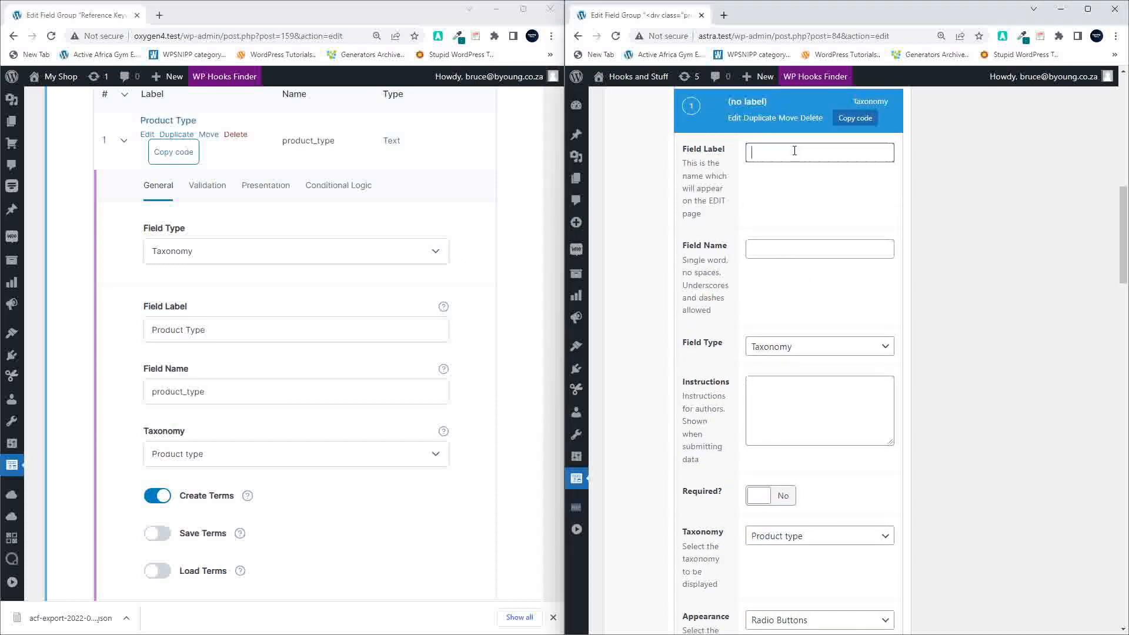
{"action": "type", "text": "Product Type"}
Step: Enter "Please do the following" as the instructions for the astra.test Product Type sub field
{"action": "left_click", "coordinate": [785, 402]}
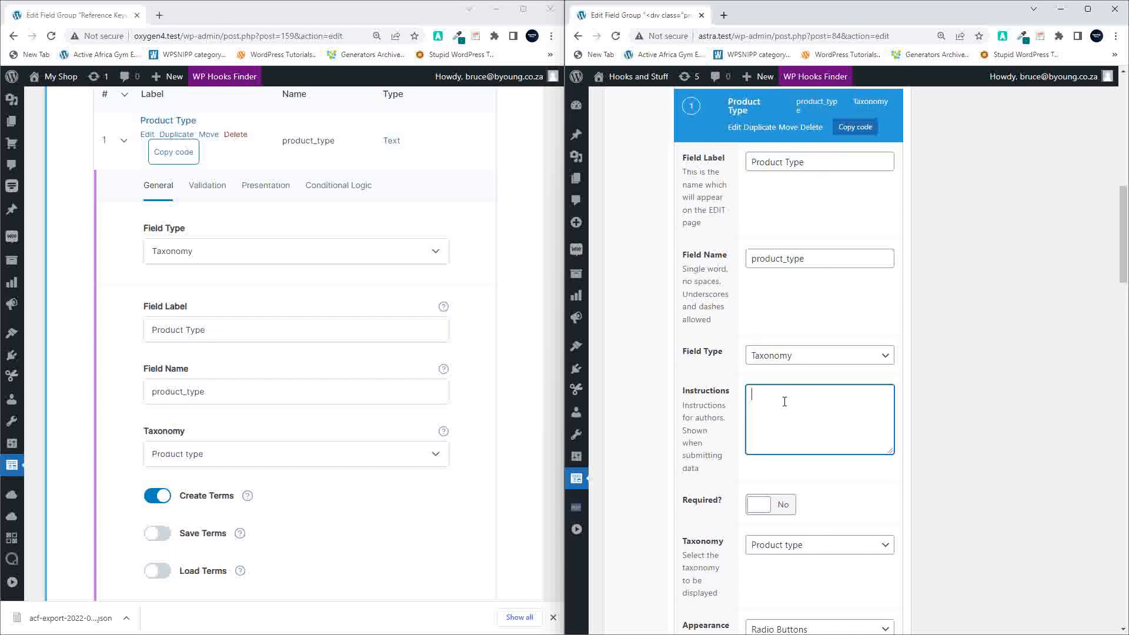
{"action": "type", "text": "Please dot"}
{"action": "key", "text": "BackSpace"}
{"action": "type", "text": "the fol"}
{"action": "type", "text": "lwo"}
{"action": "key", "text": "BackSpace"}
{"action": "key", "text": "BackSpace"}
{"action": "type", "text": "owing"}
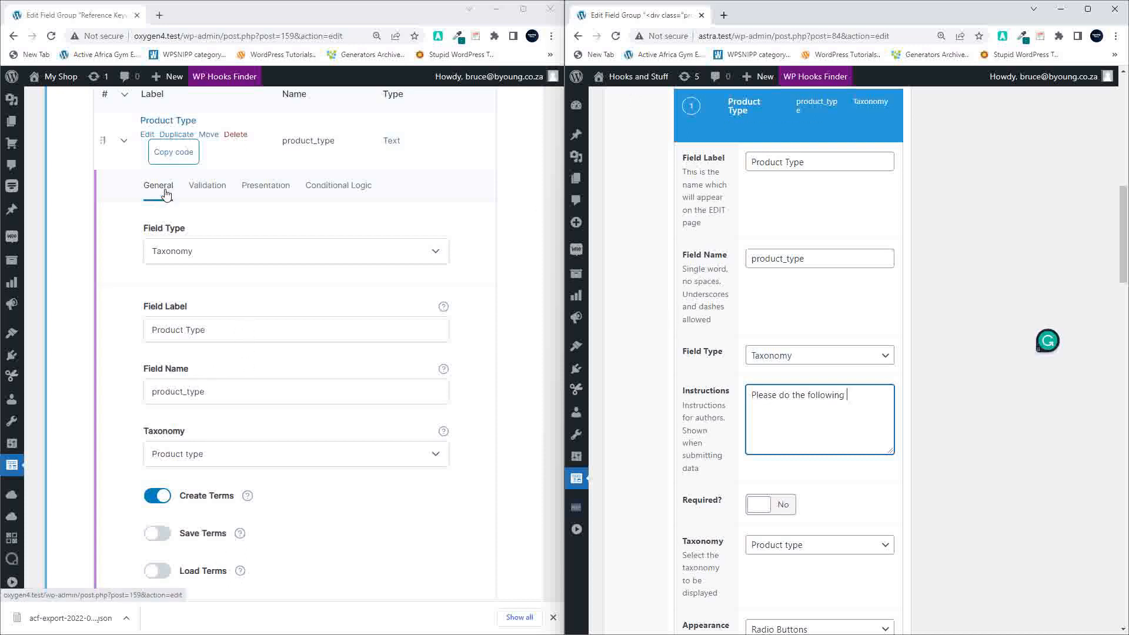
Step: Compare the order of the type, label, name, instructions and taxonomy settings in the two Product Type sub fields
{"action": "scroll", "coordinate": [137, 250], "scroll_direction": "up", "scroll_amount": 1}
{"action": "scroll", "coordinate": [778, 376], "scroll_direction": "up", "scroll_amount": 1}
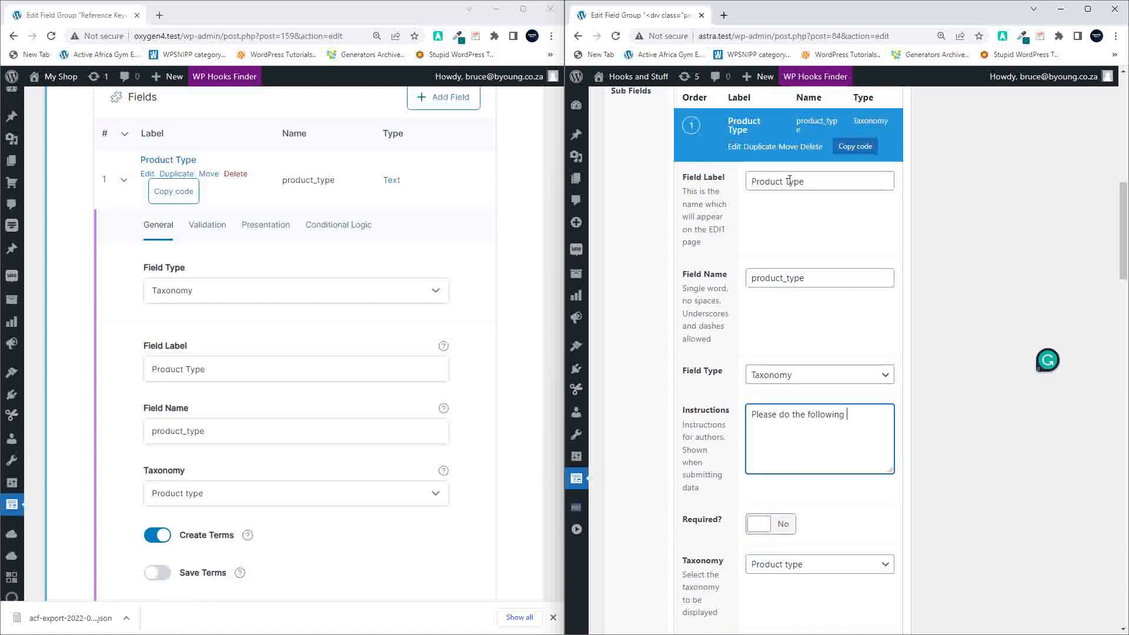
{"action": "left_click", "coordinate": [818, 183]}
{"action": "left_click", "coordinate": [814, 280]}
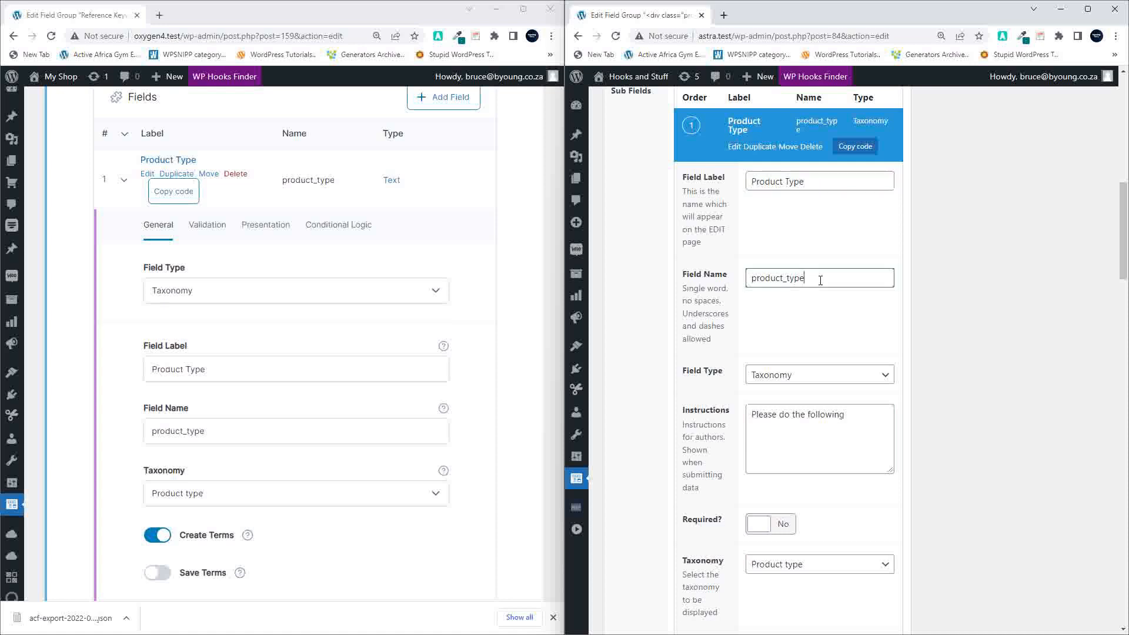
{"action": "left_click", "coordinate": [830, 450]}
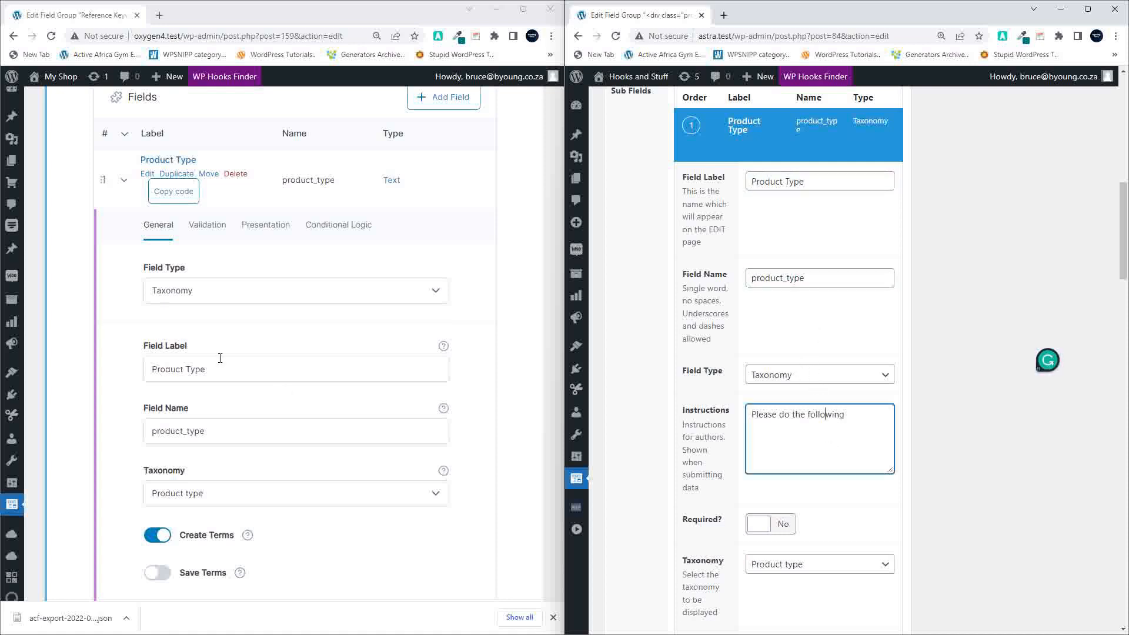
{"action": "left_click", "coordinate": [120, 294]}
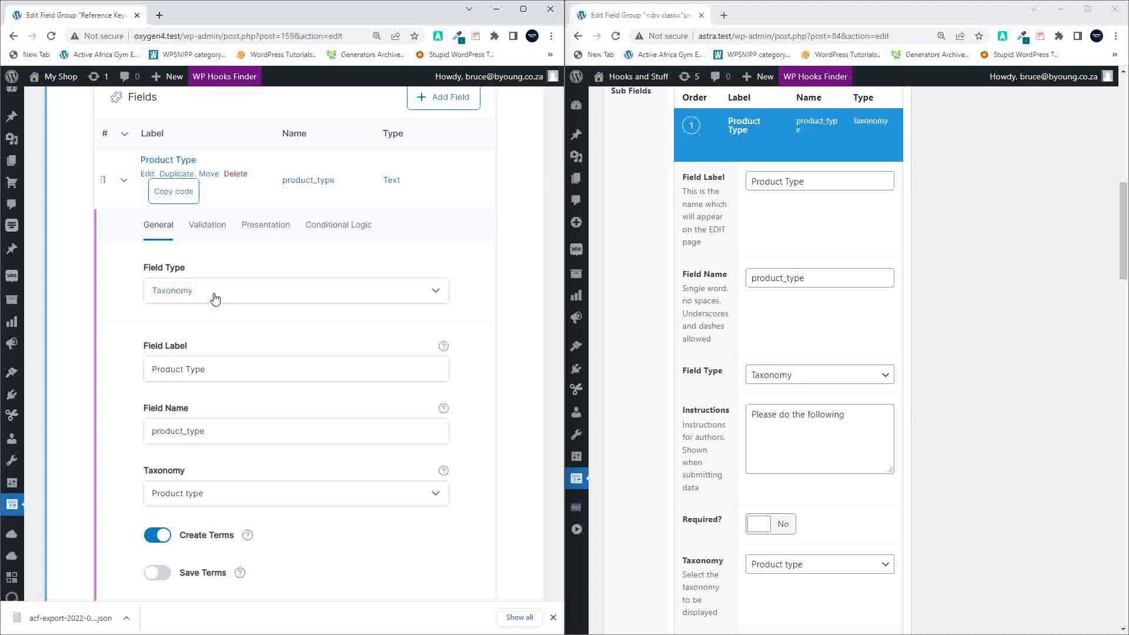
{"action": "left_click", "coordinate": [229, 373]}
{"action": "scroll", "coordinate": [228, 371], "scroll_direction": "down", "scroll_amount": 2}
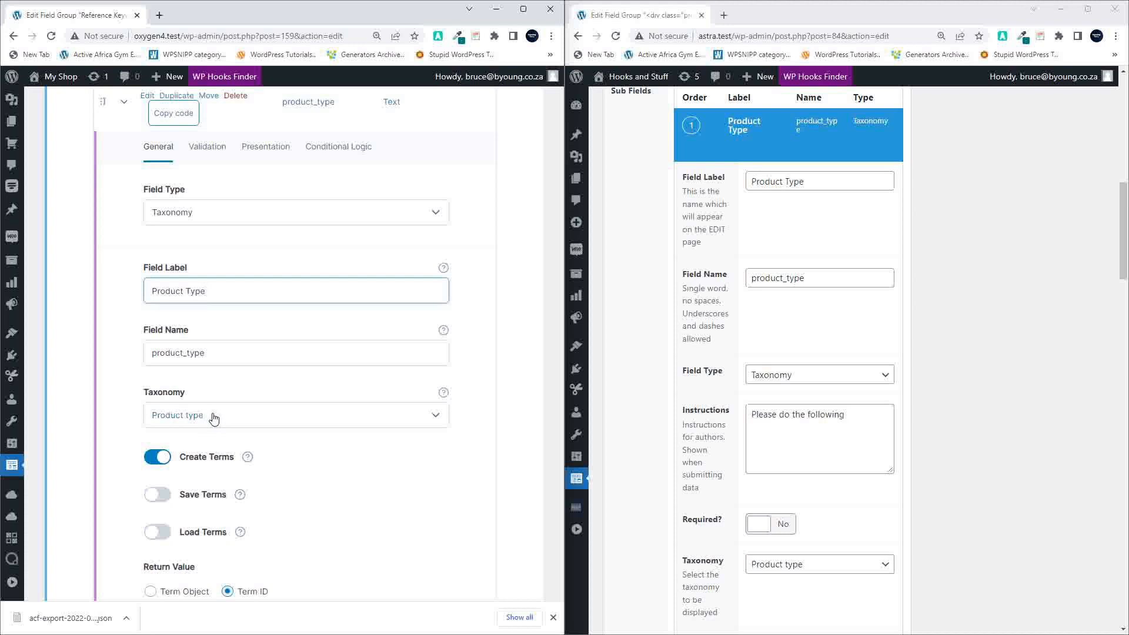
{"action": "scroll", "coordinate": [214, 419], "scroll_direction": "down", "scroll_amount": 2}
{"action": "scroll", "coordinate": [214, 419], "scroll_direction": "down", "scroll_amount": 3}
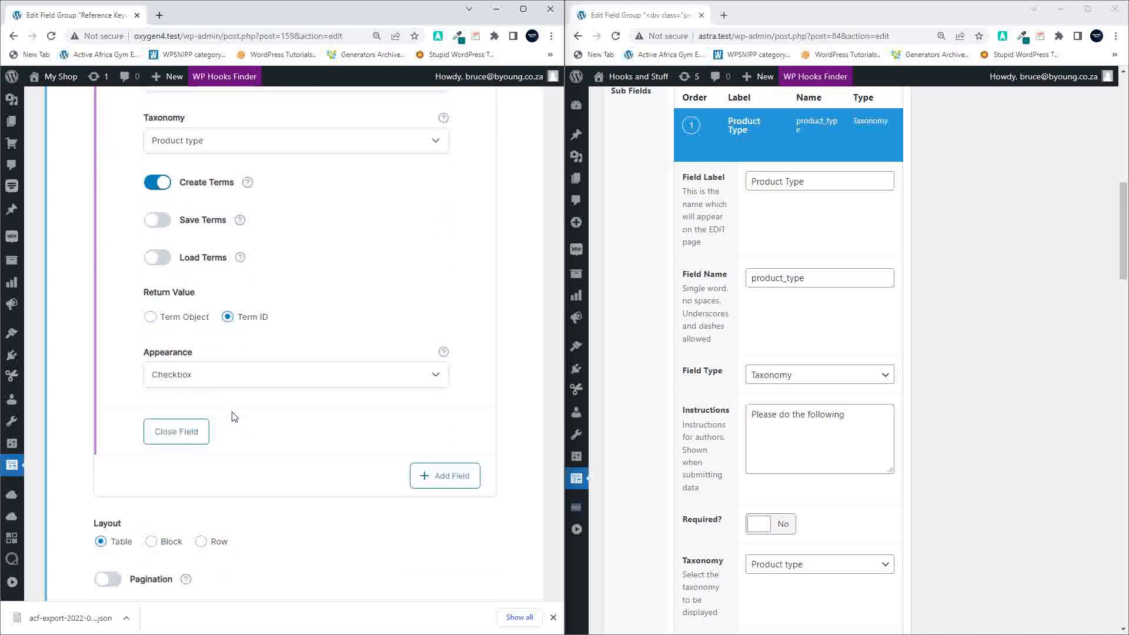
{"action": "scroll", "coordinate": [232, 416], "scroll_direction": "up", "scroll_amount": 3}
{"action": "scroll", "coordinate": [199, 245], "scroll_direction": "up", "scroll_amount": 2}
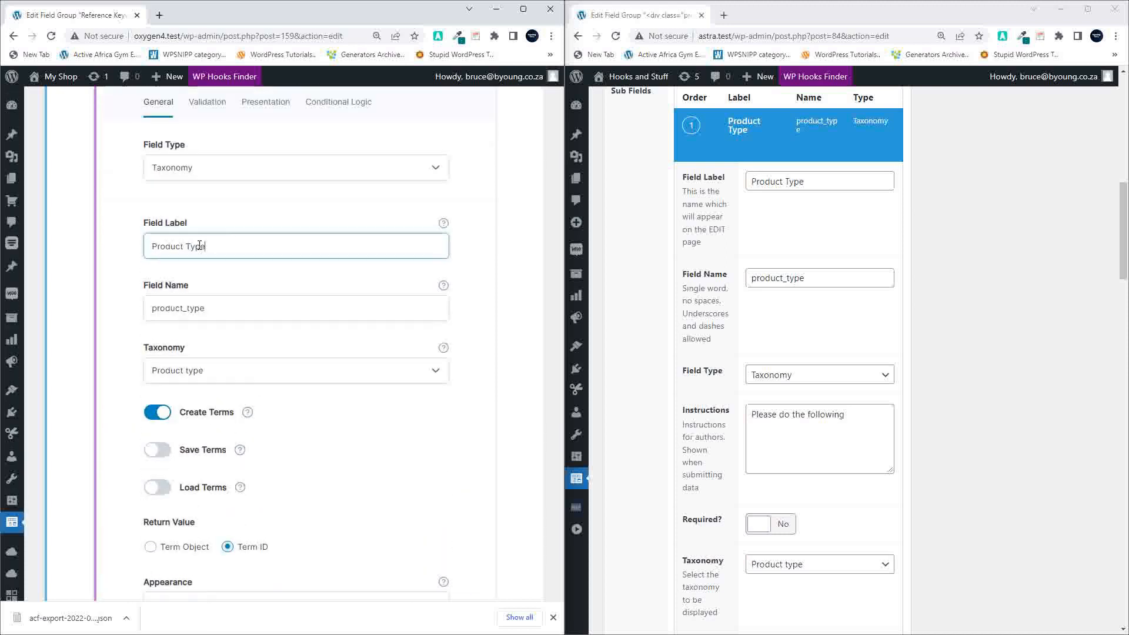
Step: Enter "These are the instruct" as the presentation instructions for the oxygen4.test Product Type sub field
{"action": "left_click", "coordinate": [262, 133]}
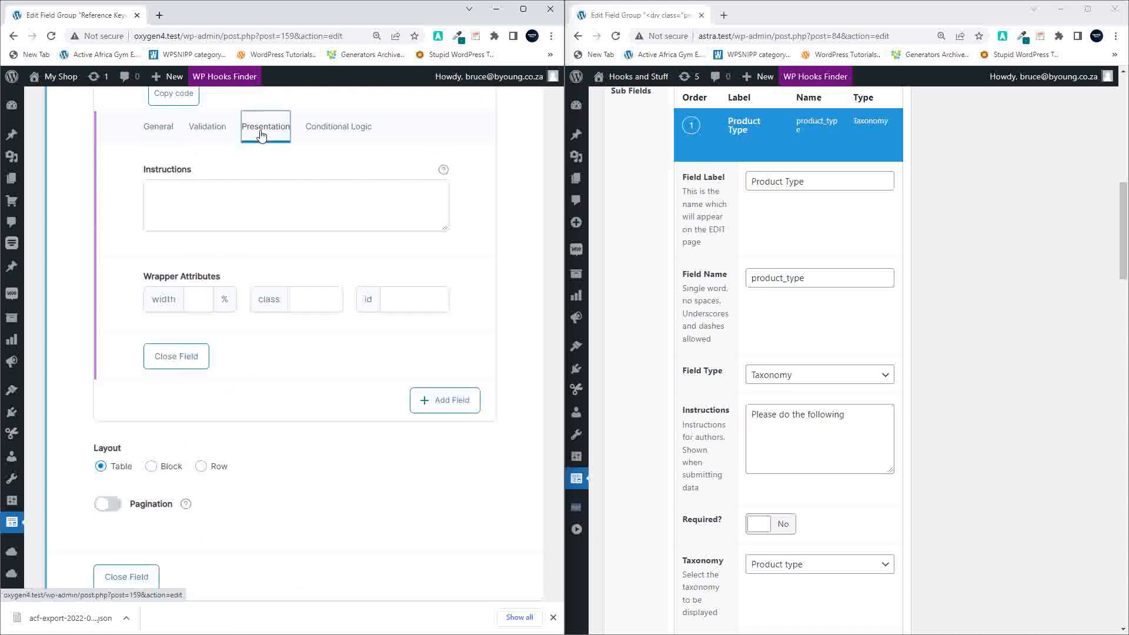
{"action": "left_click", "coordinate": [221, 212]}
{"action": "type", "text": "TGhese"}
{"action": "key", "text": "BackSpace"}
{"action": "key", "text": "BackSpace"}
{"action": "key", "text": "BackSpace"}
{"action": "key", "text": "BackSpace"}
{"action": "key", "text": "BackSpace"}
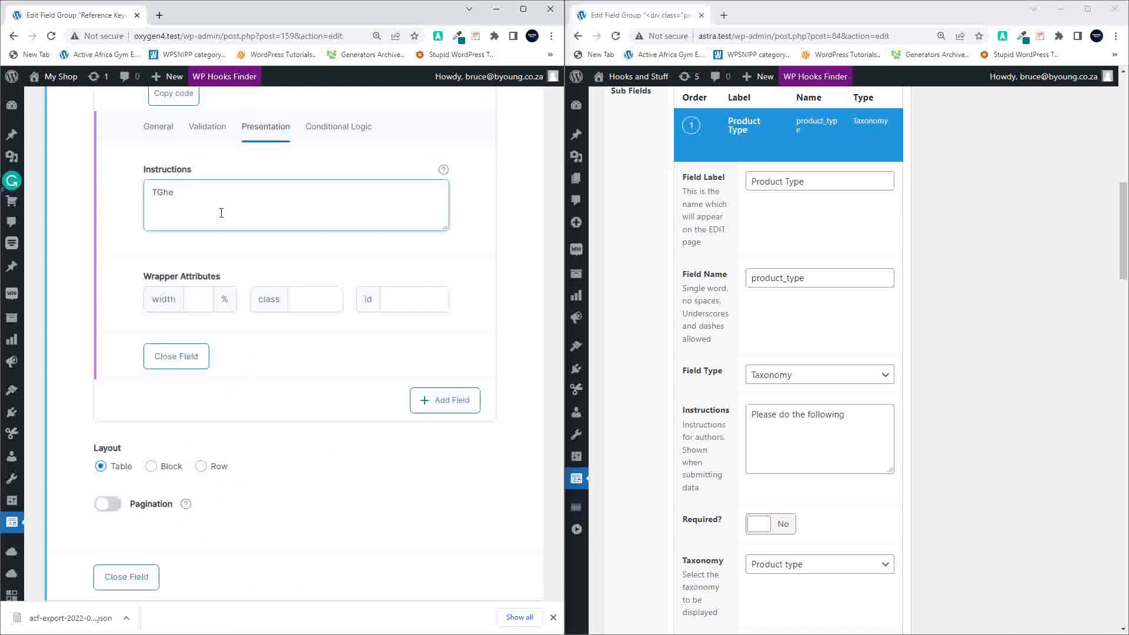
{"action": "type", "text": "hese in"}
{"action": "key", "text": "BackSpace"}
{"action": "key", "text": "BackSpace"}
{"action": "type", "text": "are the instruct"}
Step: Set the oxygen4.test Product Type sub field's appearance to Radio Buttons and its return value to Term Object
{"action": "left_click", "coordinate": [158, 127]}
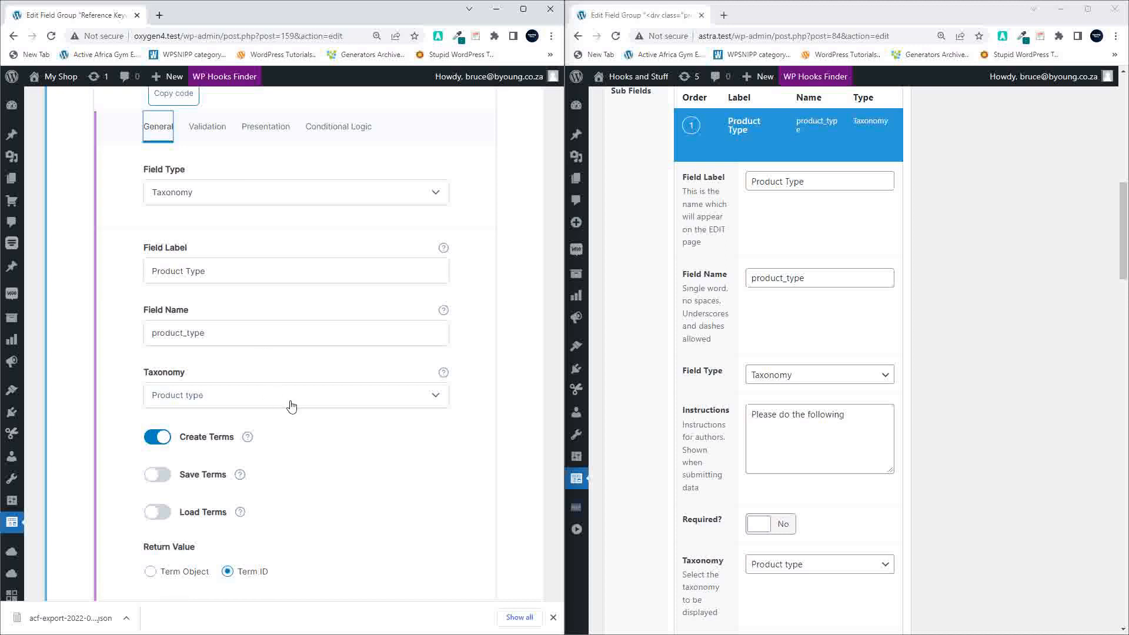
{"action": "scroll", "coordinate": [290, 404], "scroll_direction": "down", "scroll_amount": 3}
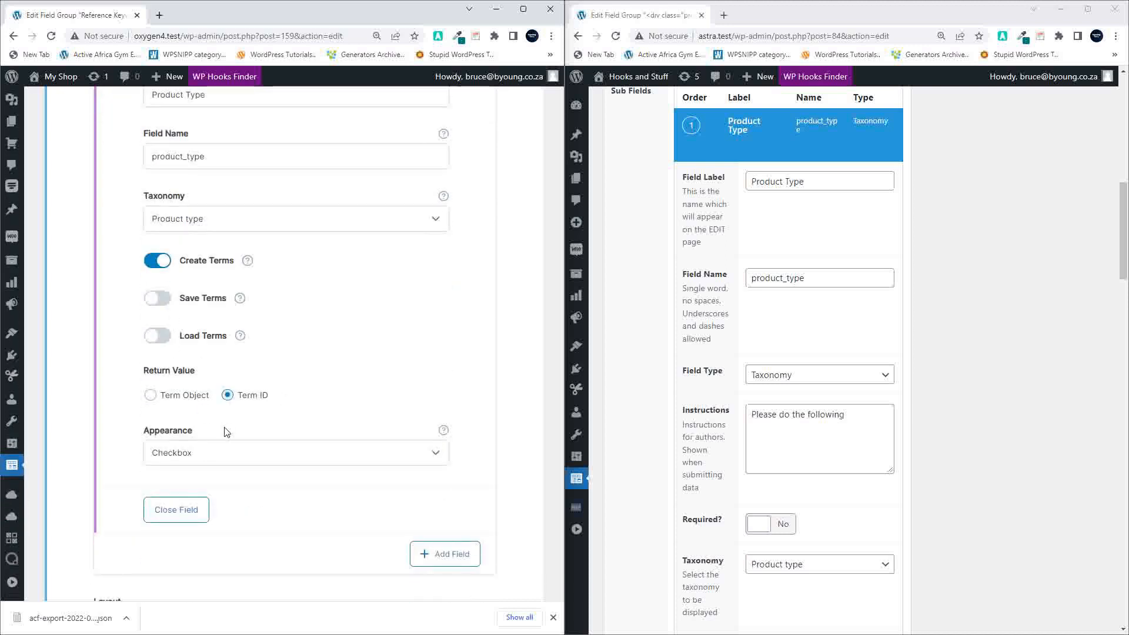
{"action": "left_click", "coordinate": [203, 457]}
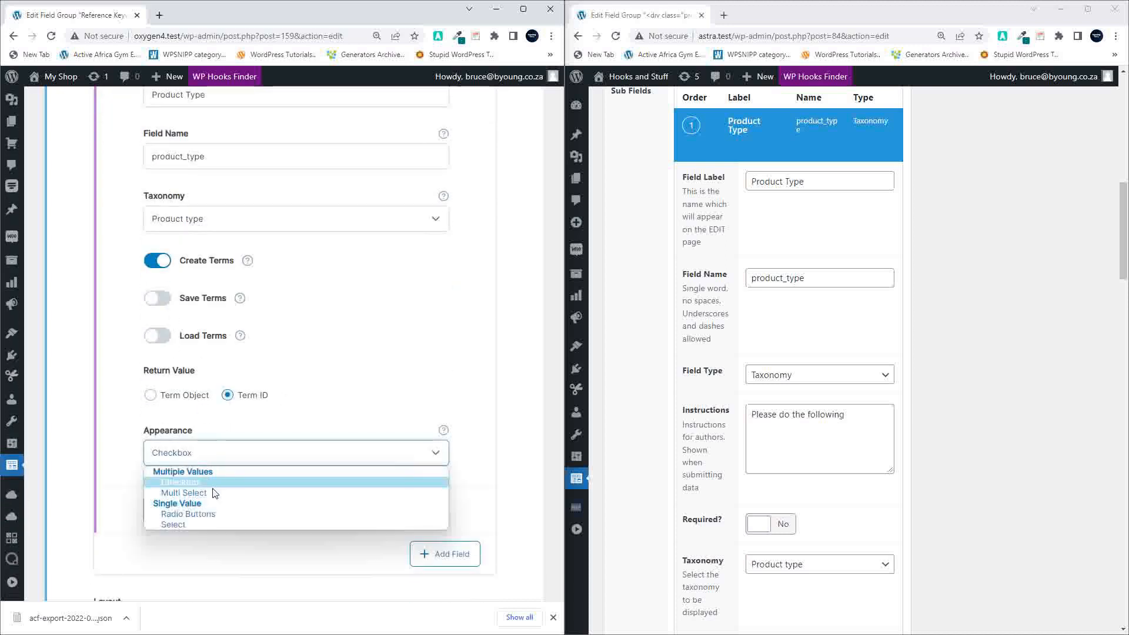
{"action": "left_click", "coordinate": [218, 515]}
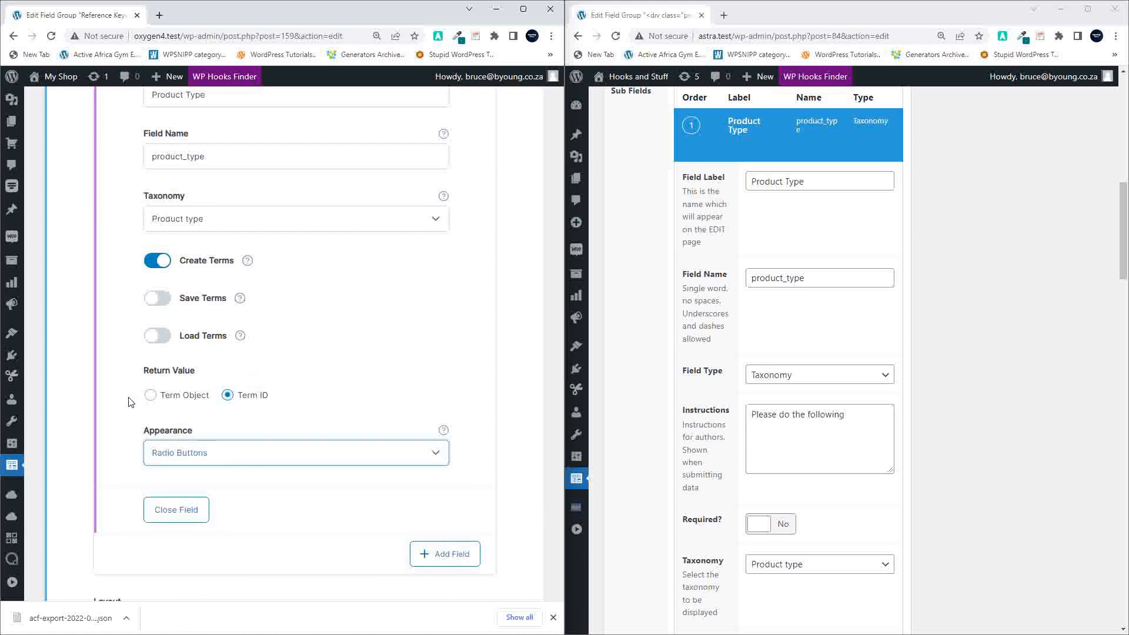
{"action": "left_click", "coordinate": [151, 397]}
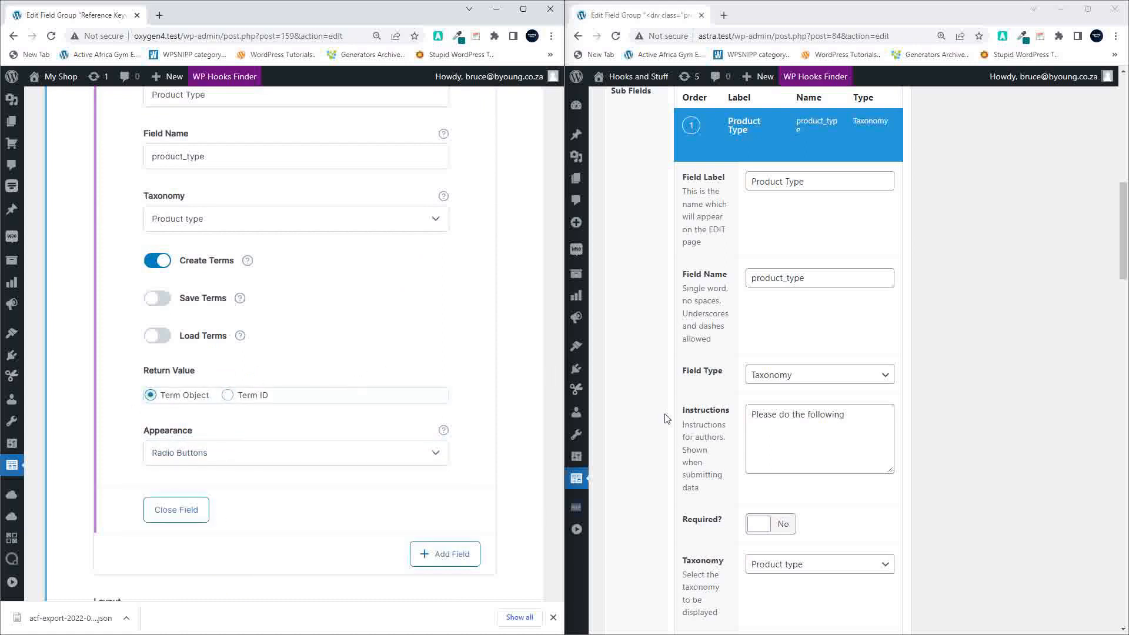
Step: Compare the astra.test sub field's term, return value and wrapper settings with the layout of the oxygen4.test sub field's general settings
{"action": "scroll", "coordinate": [710, 453], "scroll_direction": "down", "scroll_amount": 1}
{"action": "scroll", "coordinate": [710, 453], "scroll_direction": "down", "scroll_amount": 8}
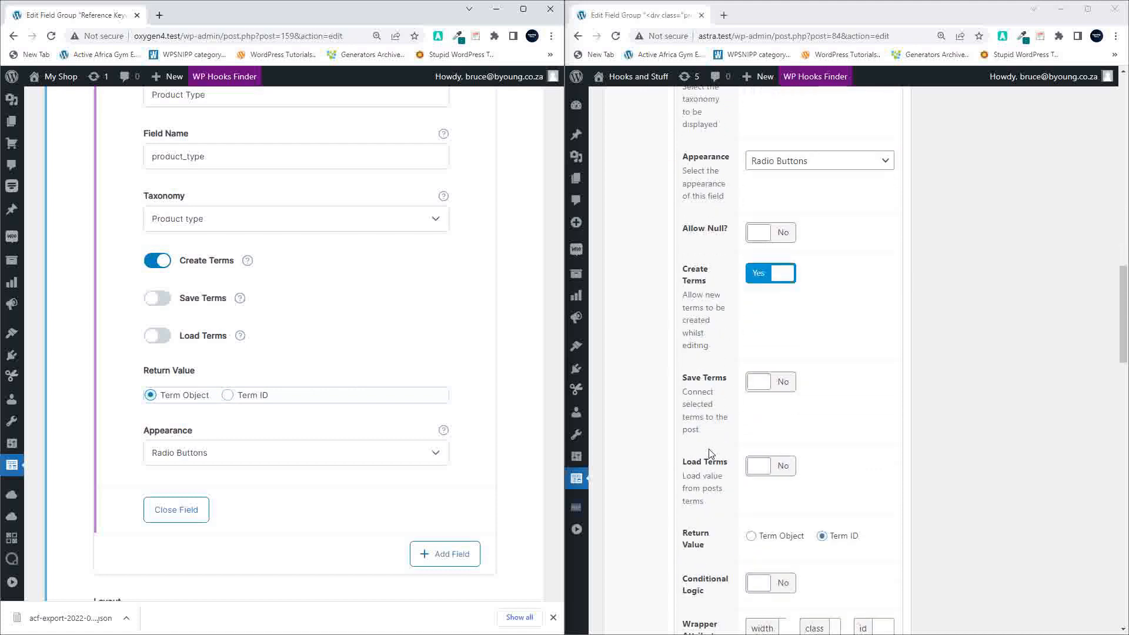
{"action": "scroll", "coordinate": [710, 453], "scroll_direction": "down", "scroll_amount": 1}
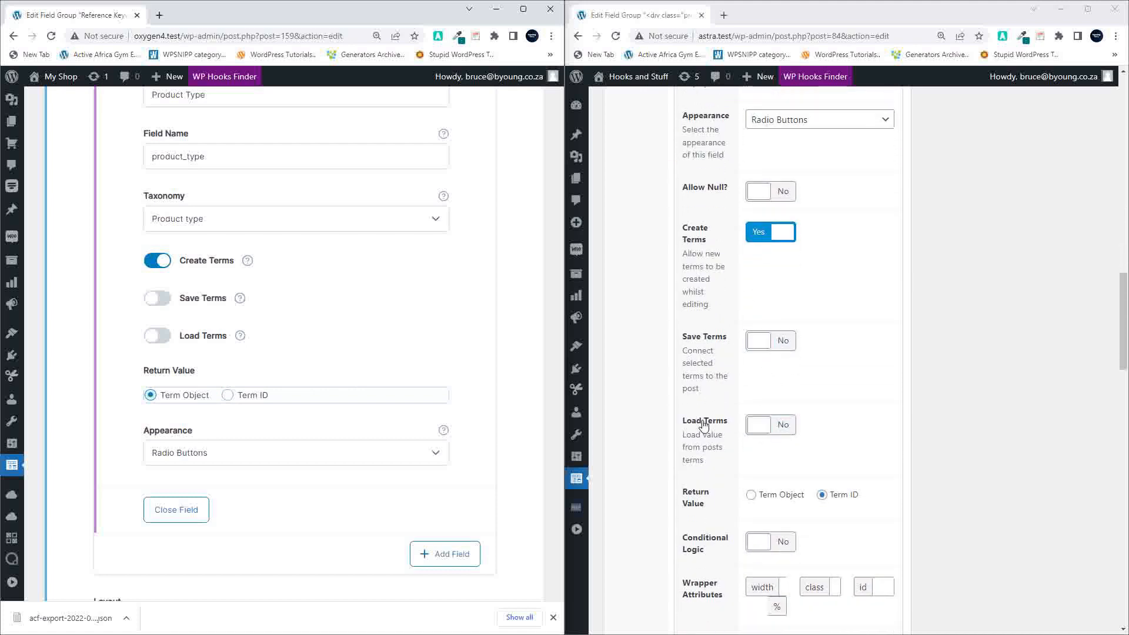
{"action": "scroll", "coordinate": [699, 432], "scroll_direction": "down", "scroll_amount": 1}
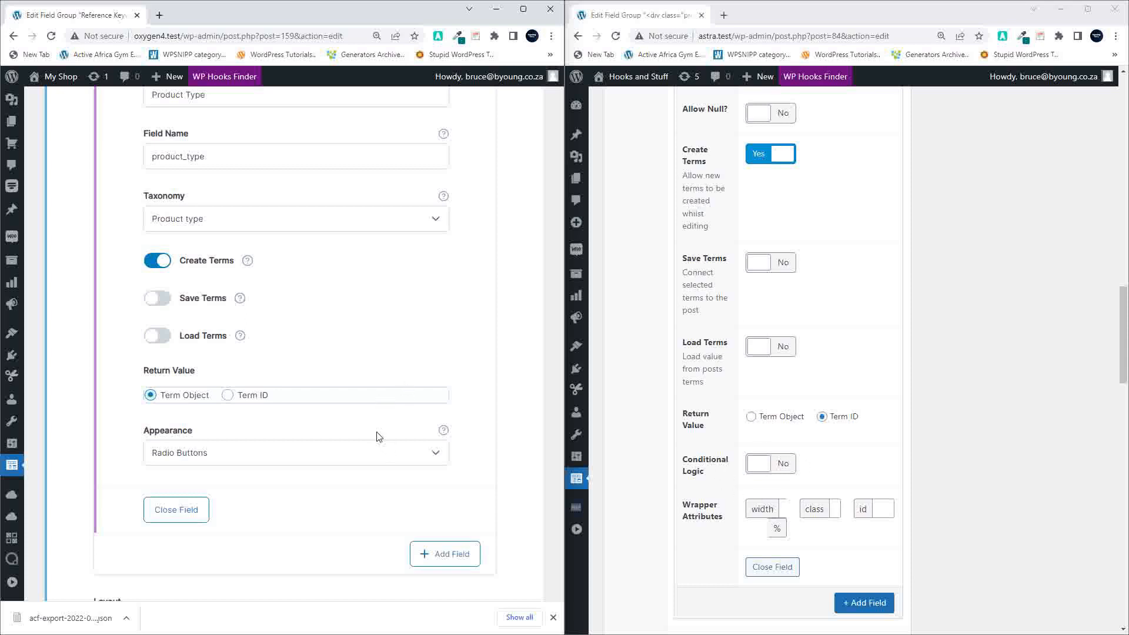
{"action": "scroll", "coordinate": [379, 436], "scroll_direction": "up", "scroll_amount": 4}
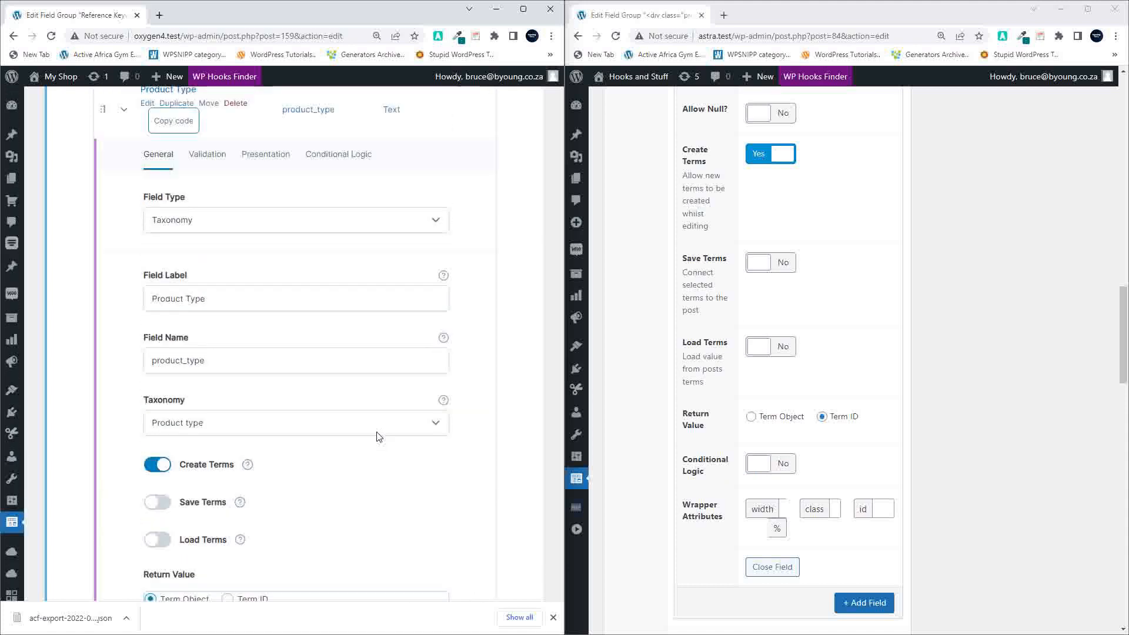
{"action": "scroll", "coordinate": [378, 436], "scroll_direction": "up", "scroll_amount": 4}
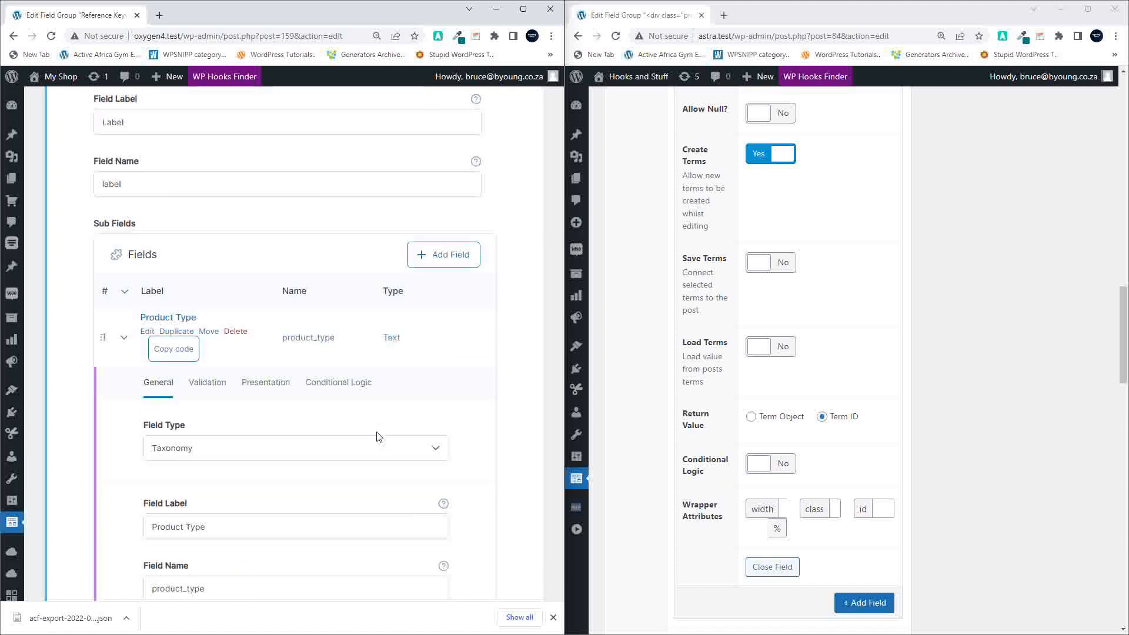
{"action": "scroll", "coordinate": [378, 436], "scroll_direction": "down", "scroll_amount": 4}
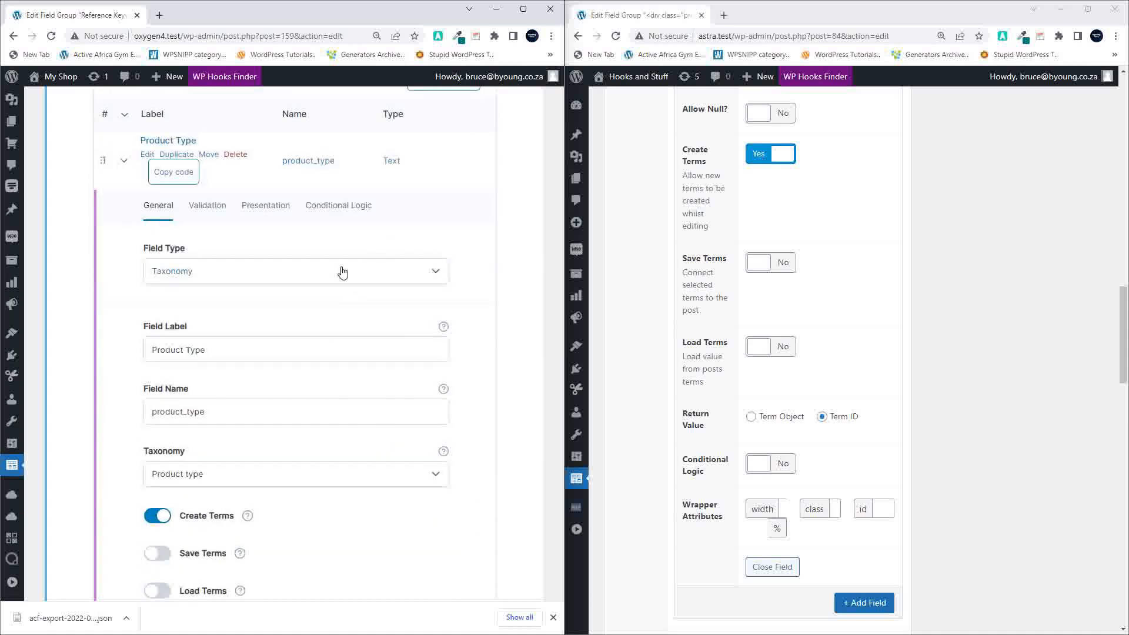
{"action": "scroll", "coordinate": [328, 272], "scroll_direction": "up", "scroll_amount": 2}
{"action": "scroll", "coordinate": [327, 331], "scroll_direction": "down", "scroll_amount": 2}
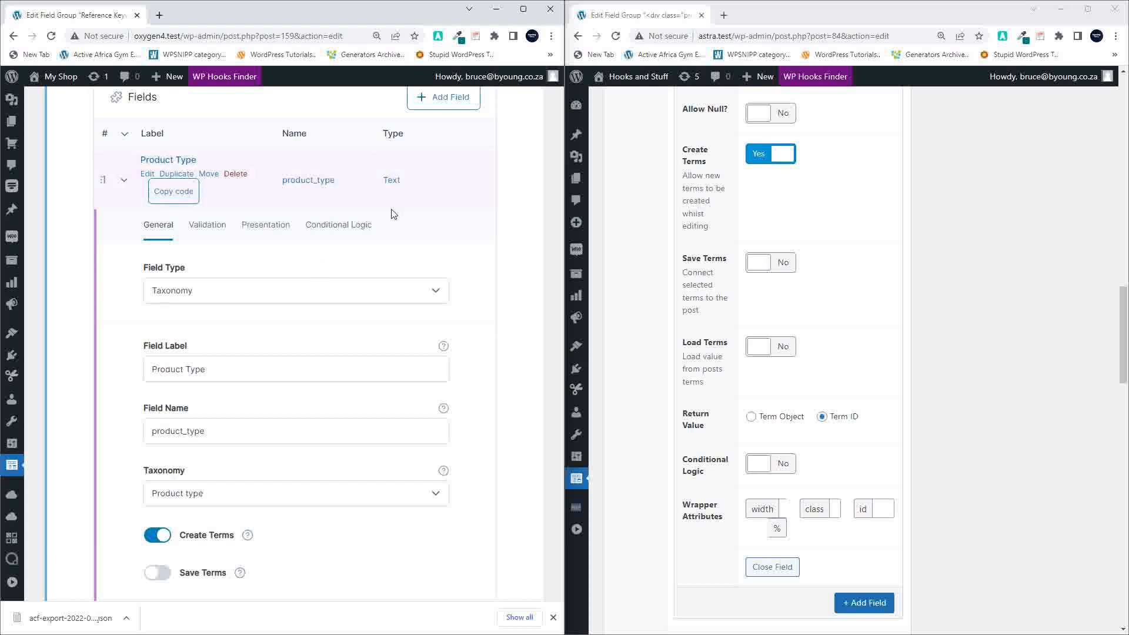
Step: Maximize the oxygen4.test browser window
{"action": "left_click", "coordinate": [522, 9]}
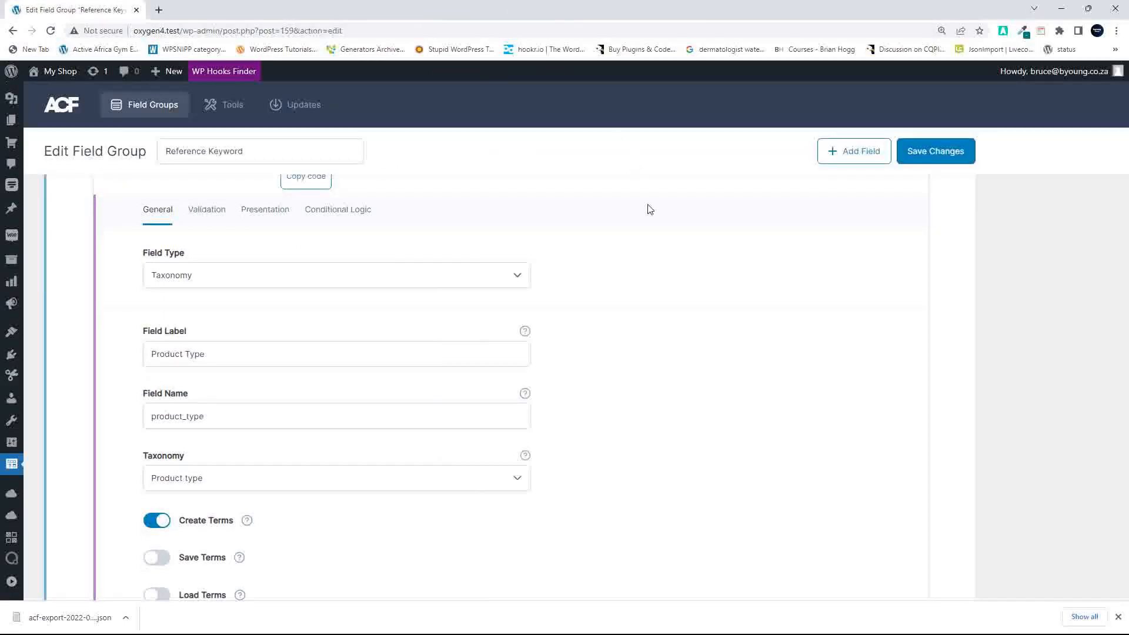
Step: Review the oxygen4.test Product Type sub field's validation, presentation and conditional logic settings
{"action": "scroll", "coordinate": [670, 338], "scroll_direction": "up", "scroll_amount": 2}
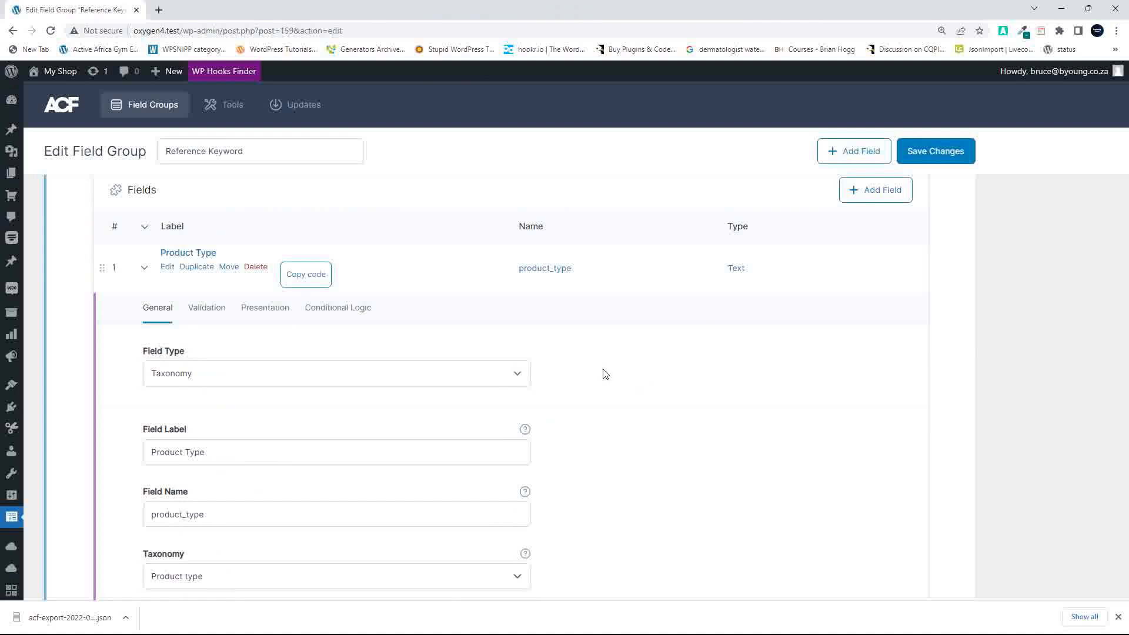
{"action": "left_click", "coordinate": [206, 313]}
{"action": "left_click", "coordinate": [271, 315]}
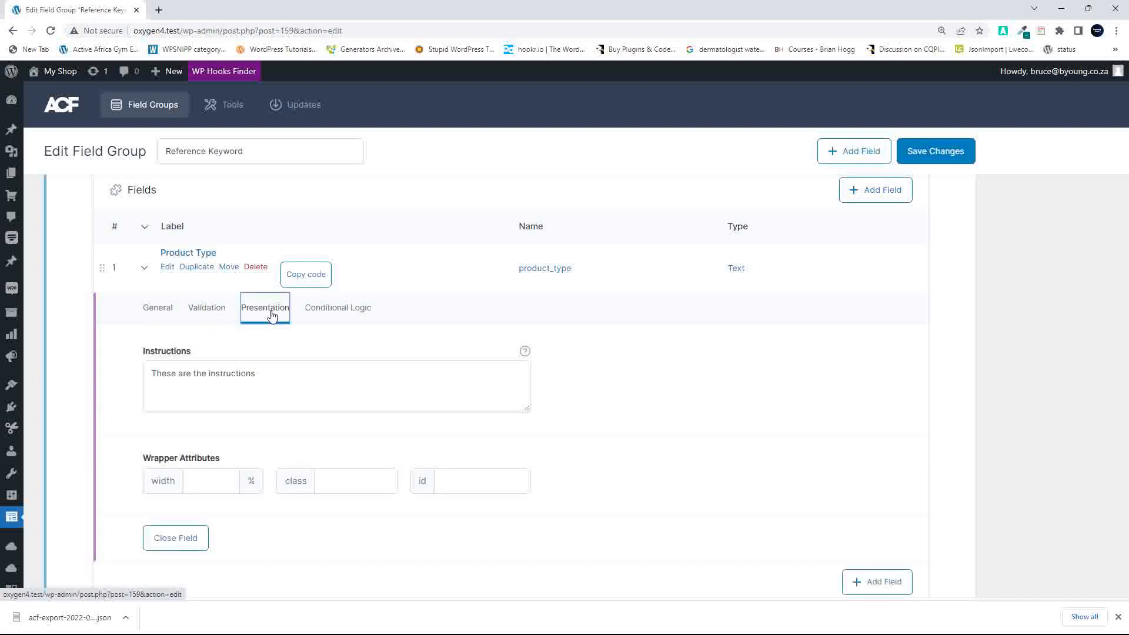
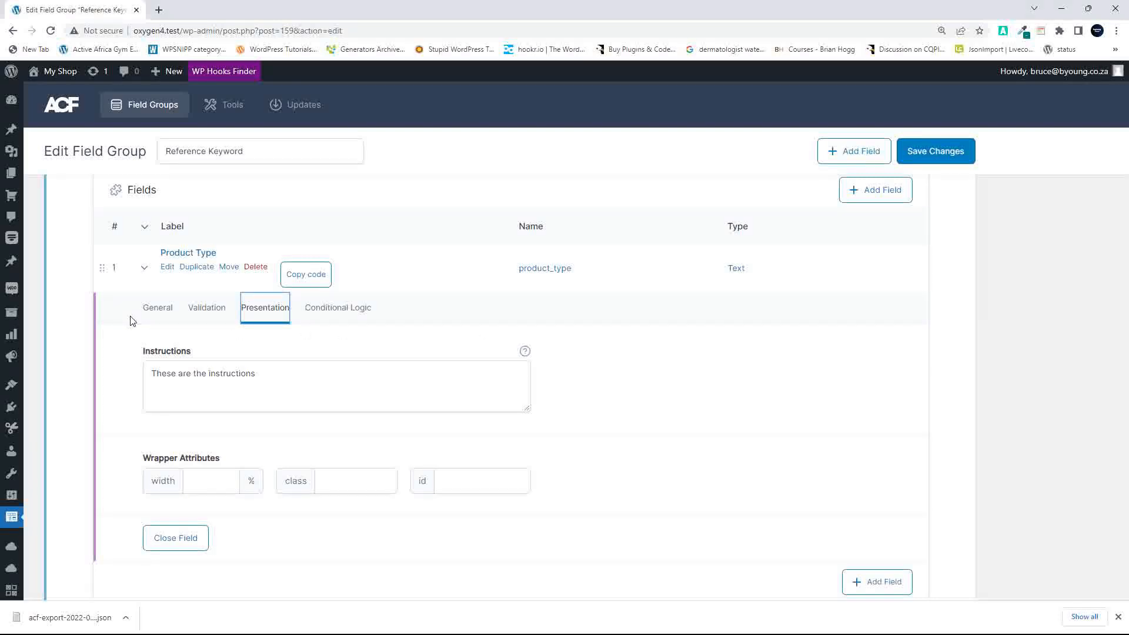
{"action": "left_click", "coordinate": [352, 311]}
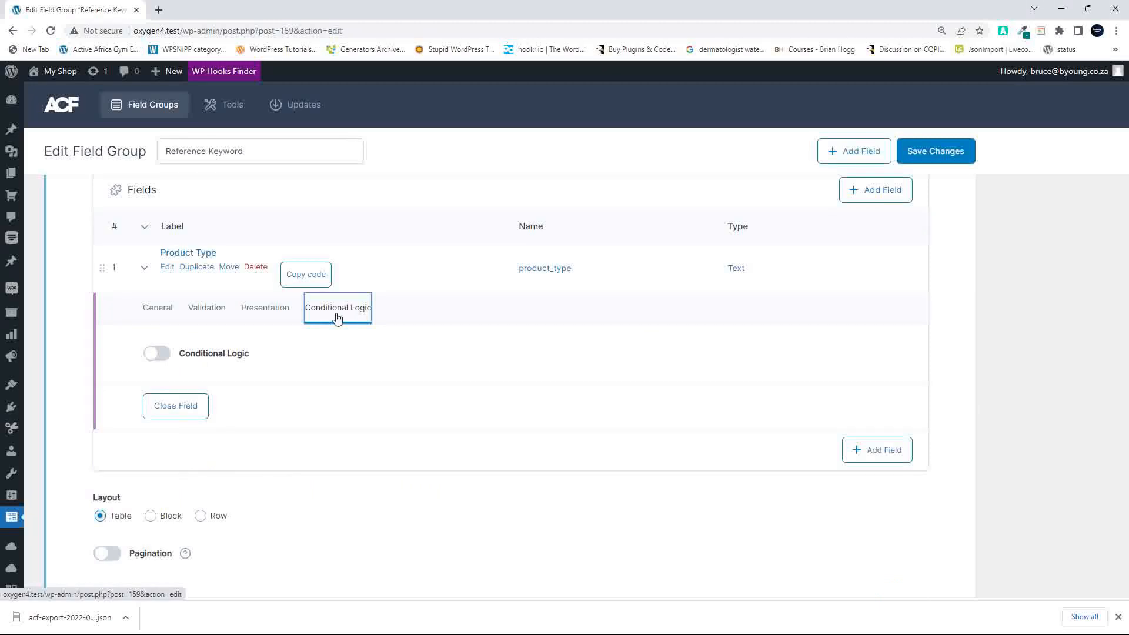
{"action": "left_click", "coordinate": [260, 313]}
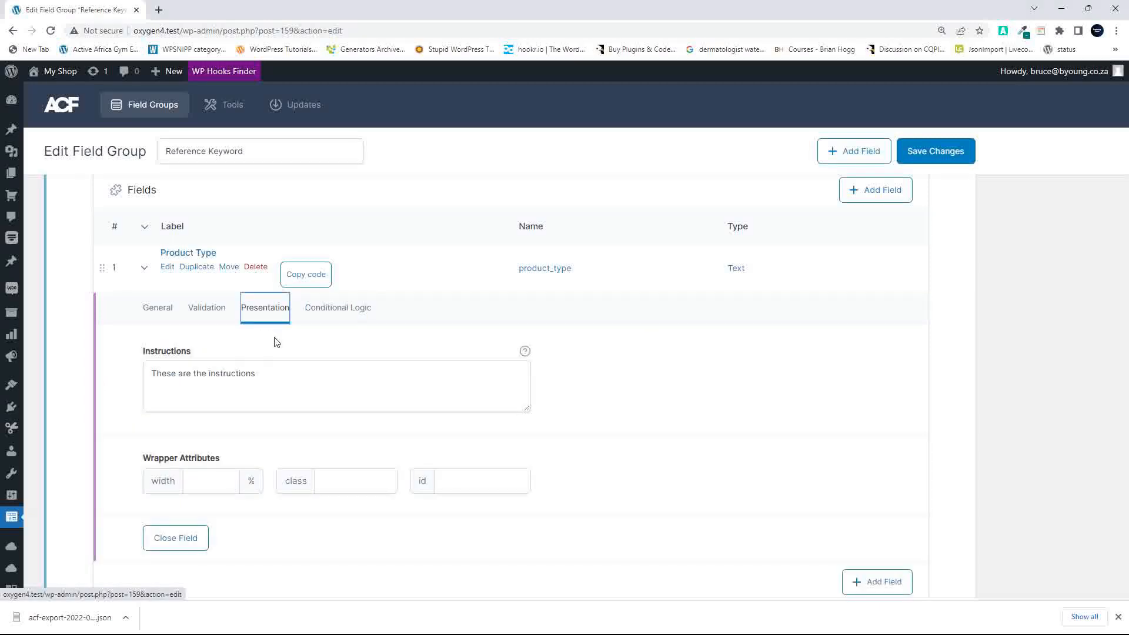
Step: Enable conditional logic for the oxygen4.test Product Type sub field
{"action": "left_click", "coordinate": [342, 310]}
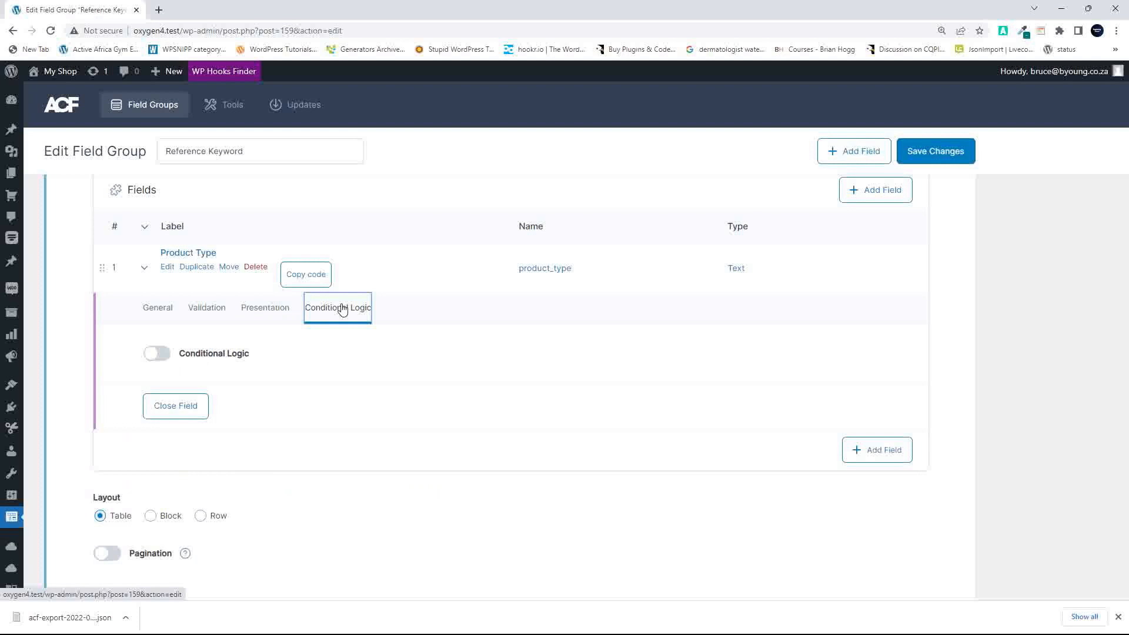
{"action": "left_click", "coordinate": [157, 354]}
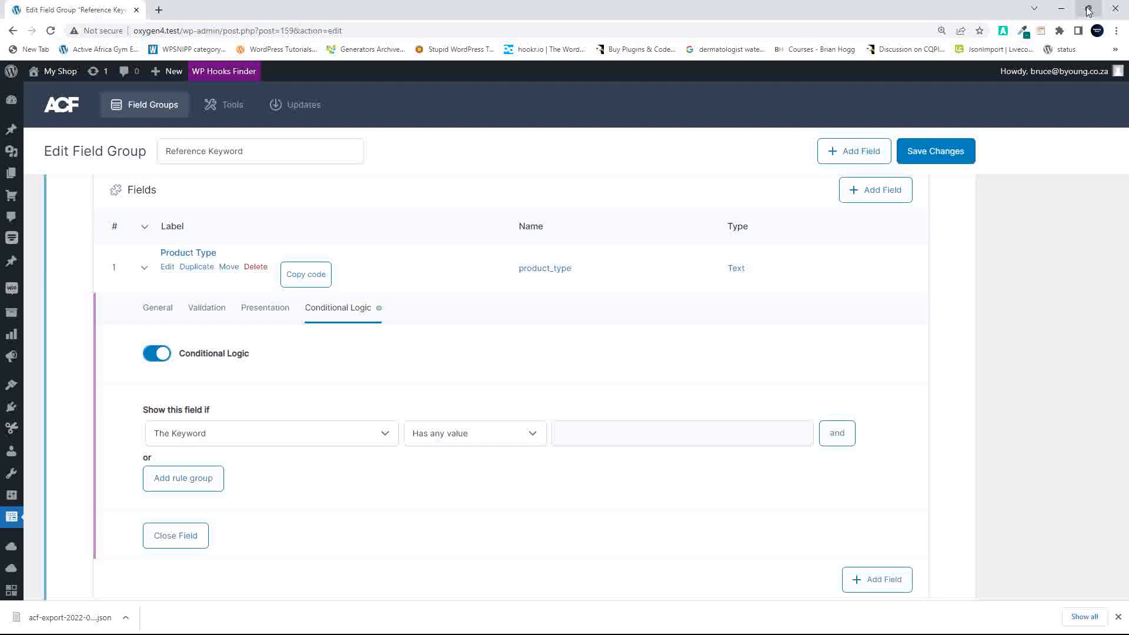
Step: Maximize the astra.test browser window and enable conditional logic for its Product Type sub field
{"action": "mouse_move", "coordinate": [1089, 8]}
{"action": "left_click", "coordinate": [963, 54]}
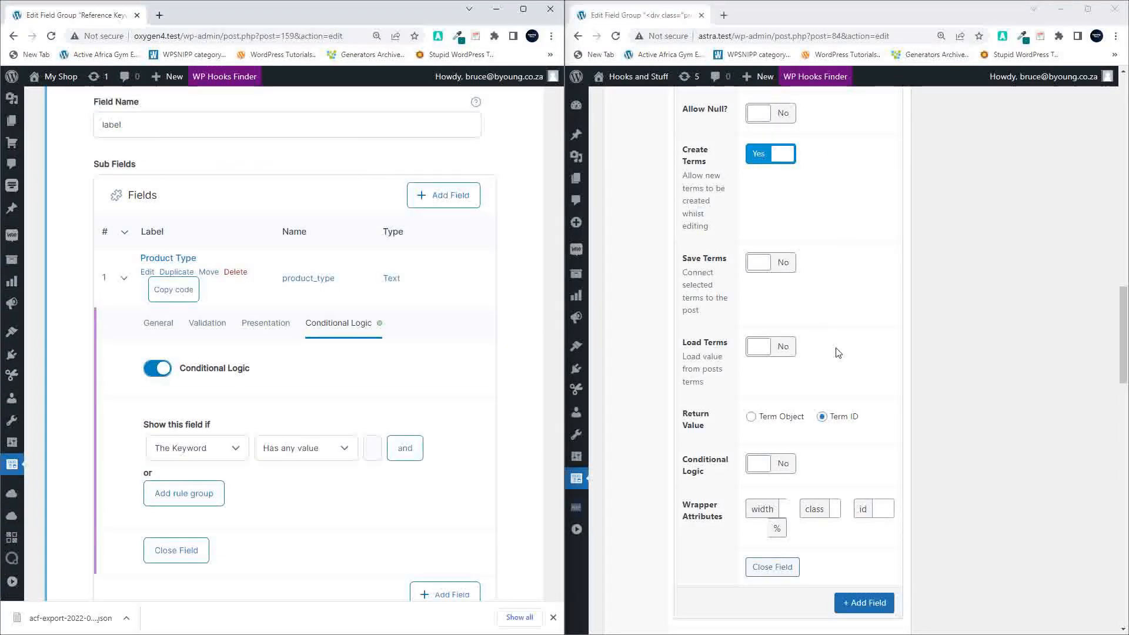
{"action": "left_click", "coordinate": [1088, 12]}
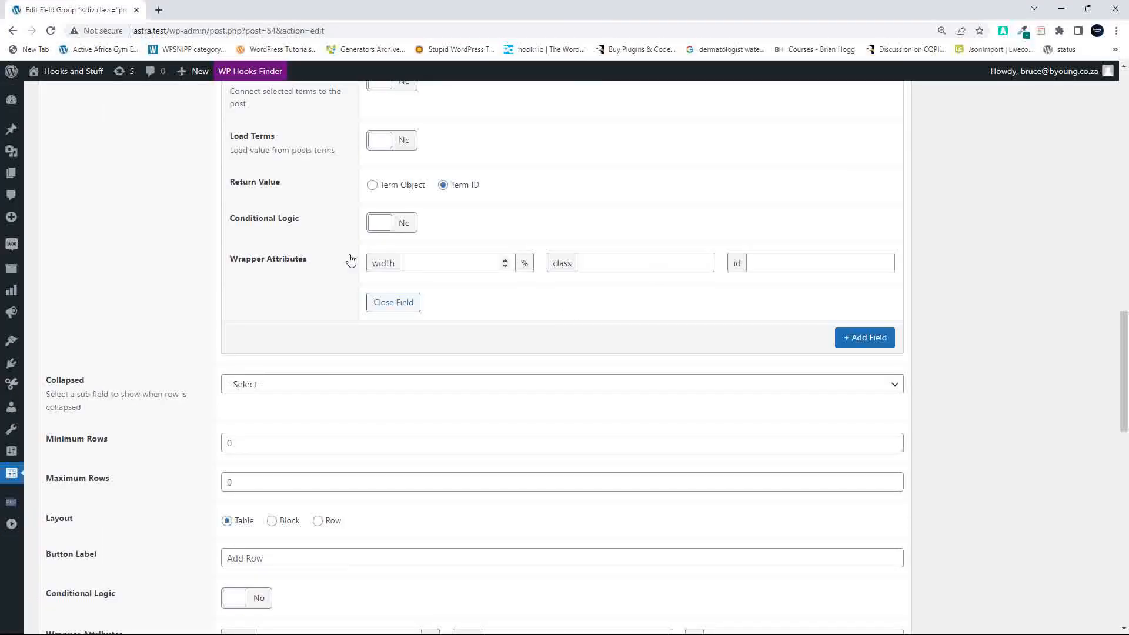
{"action": "left_click", "coordinate": [380, 223]}
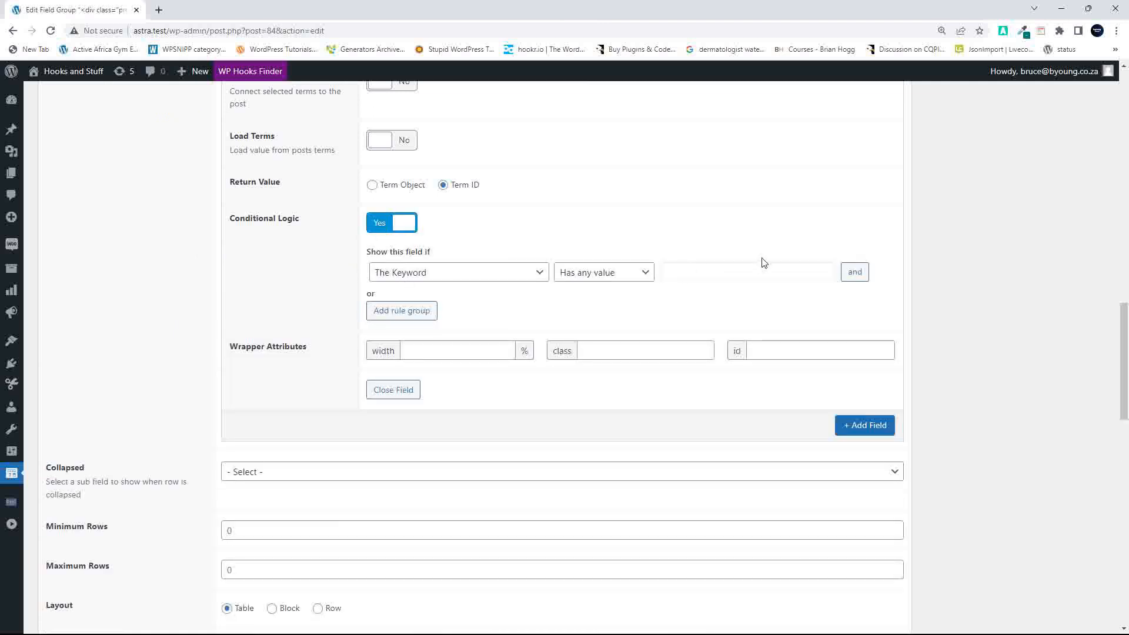
Step: Examine the operator and field choices available in the astra.test sub field's conditional logic rule
{"action": "scroll", "coordinate": [766, 294], "scroll_direction": "up", "scroll_amount": 3}
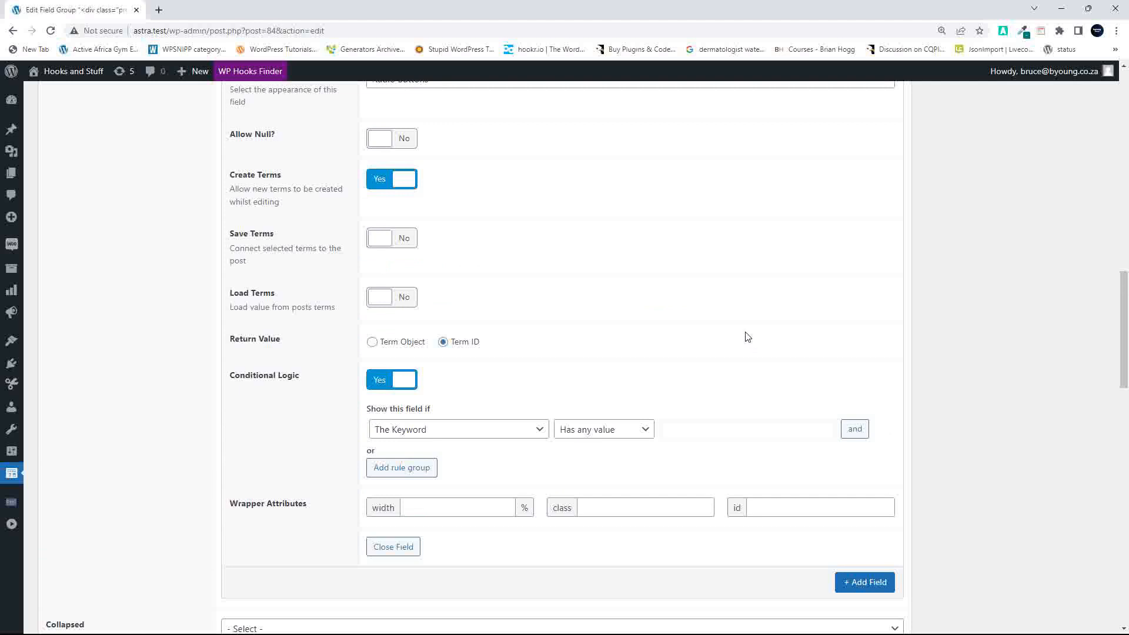
{"action": "left_click", "coordinate": [598, 434]}
{"action": "left_click", "coordinate": [599, 443]}
{"action": "left_click", "coordinate": [474, 437]}
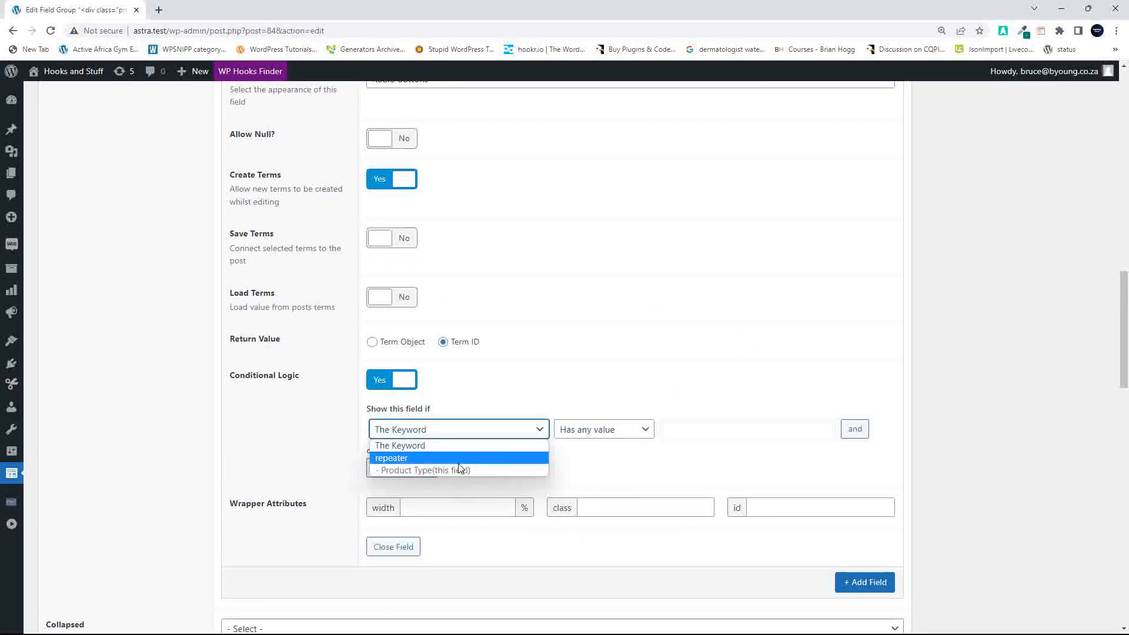
{"action": "left_click", "coordinate": [532, 390]}
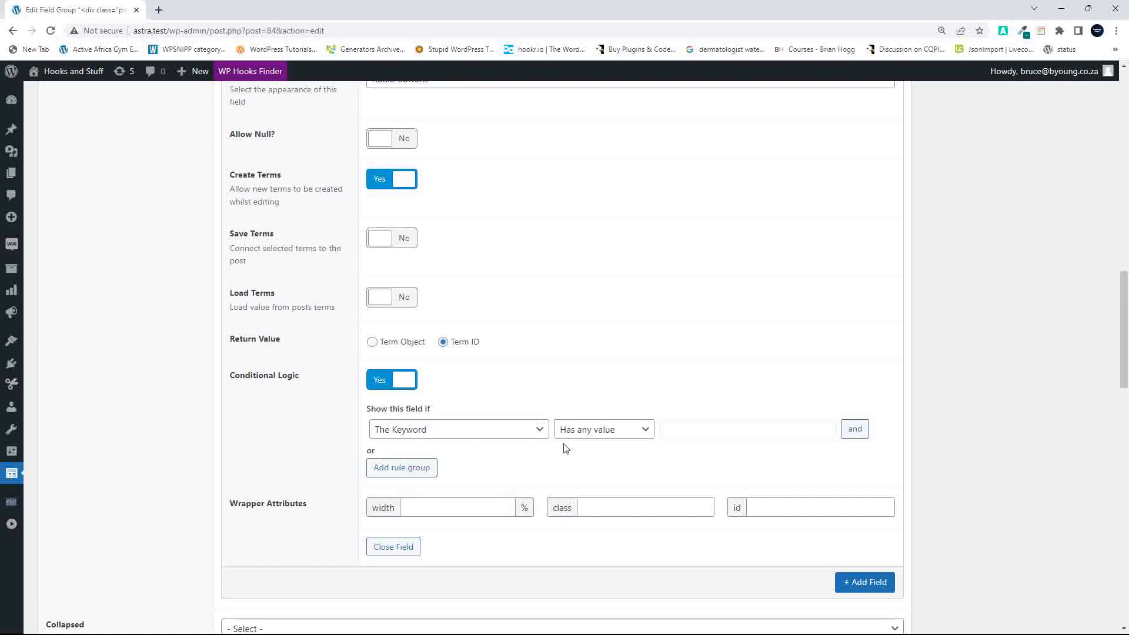
Step: Review the full single-page layout of the astra.test Product Type sub field, from its label to its wrapper attributes
{"action": "scroll", "coordinate": [535, 432], "scroll_direction": "up", "scroll_amount": 5}
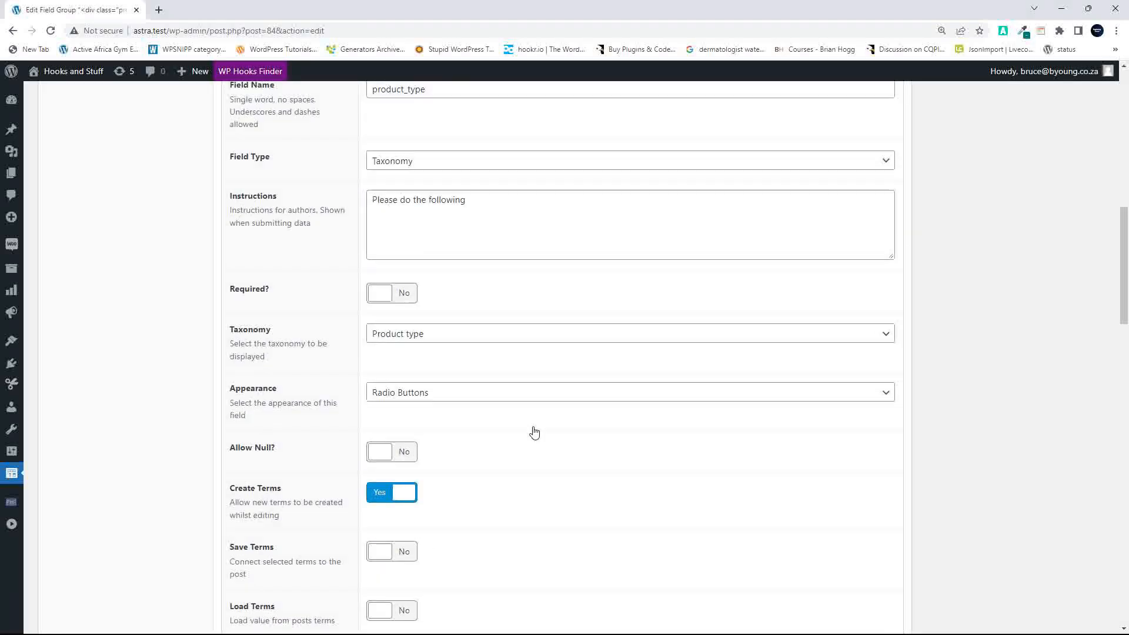
{"action": "scroll", "coordinate": [534, 433], "scroll_direction": "up", "scroll_amount": 5}
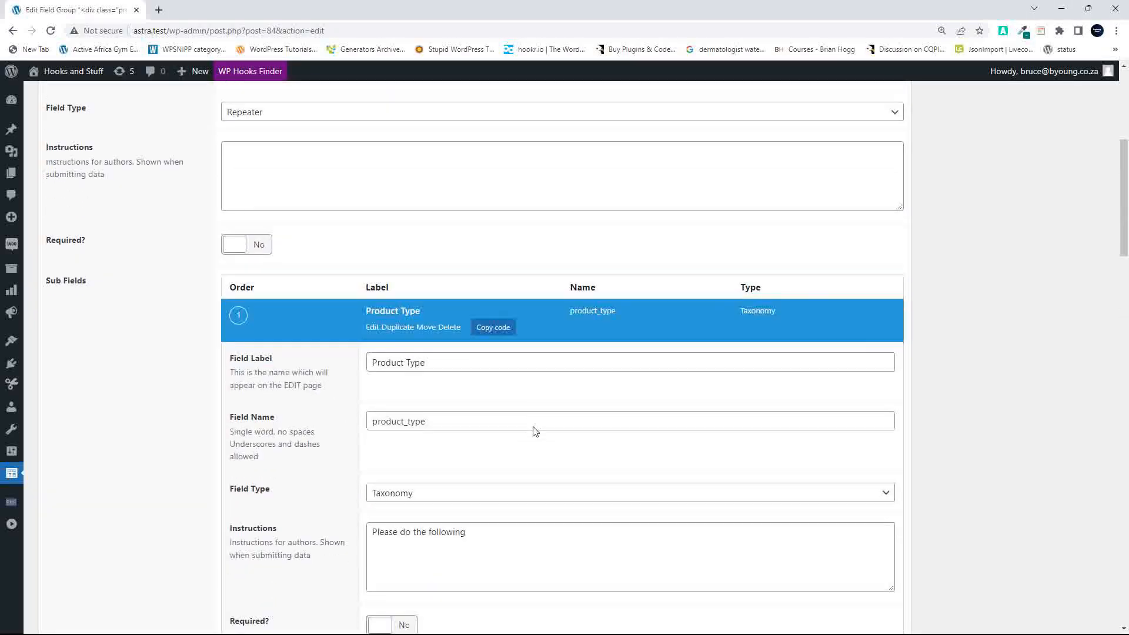
{"action": "scroll", "coordinate": [534, 433], "scroll_direction": "down", "scroll_amount": 5}
{"action": "scroll", "coordinate": [503, 417], "scroll_direction": "down", "scroll_amount": 7}
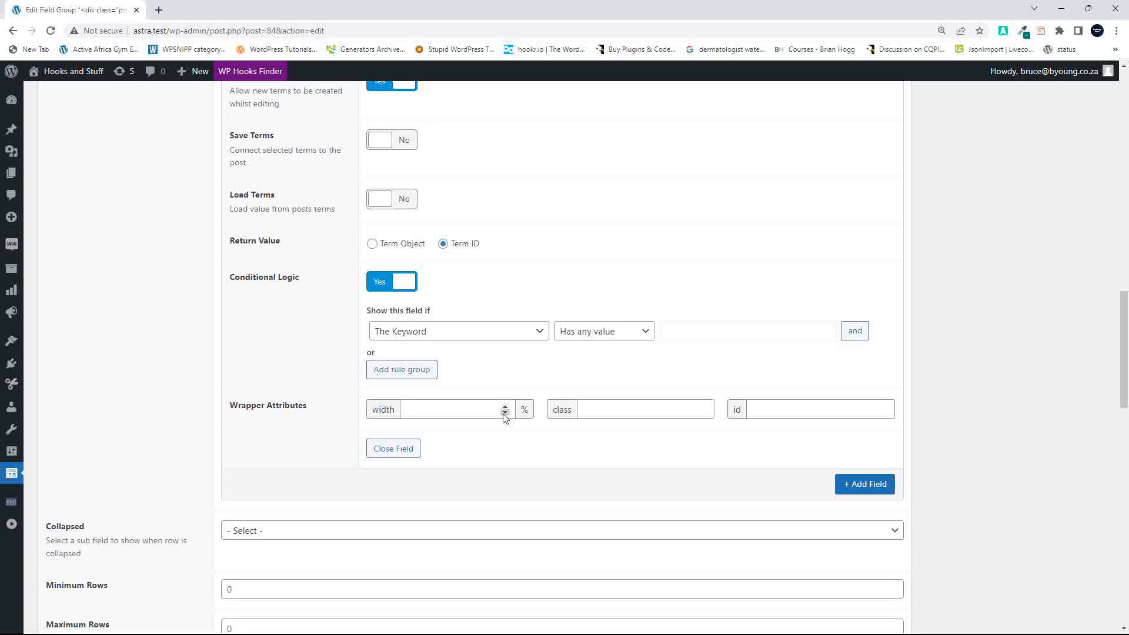
{"action": "scroll", "coordinate": [505, 417], "scroll_direction": "up", "scroll_amount": 8}
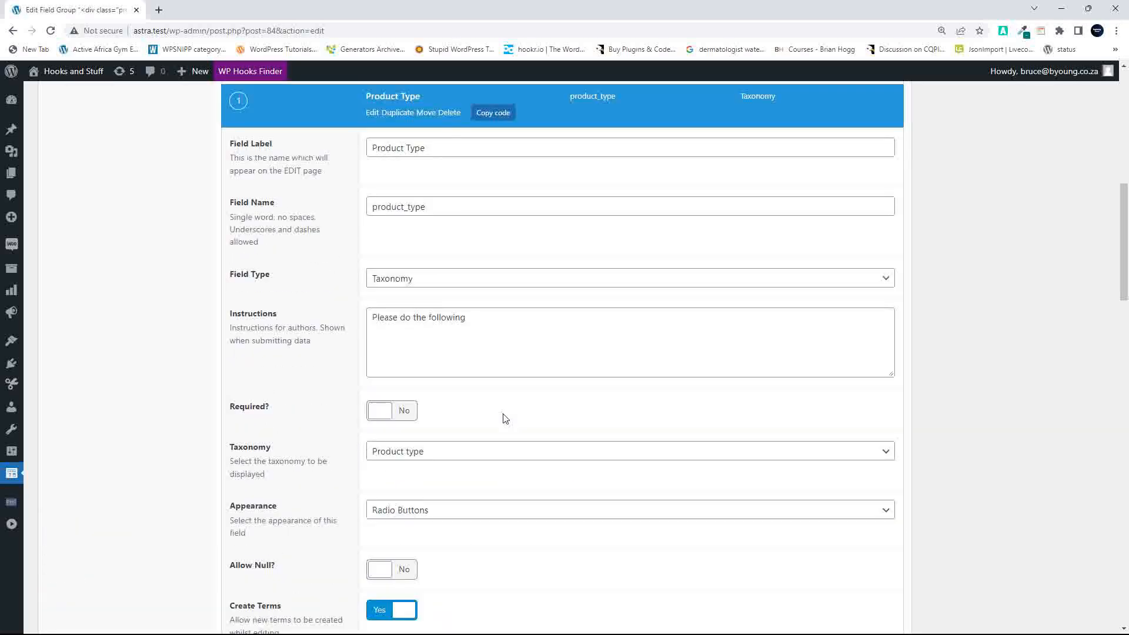
{"action": "scroll", "coordinate": [504, 418], "scroll_direction": "down", "scroll_amount": 6}
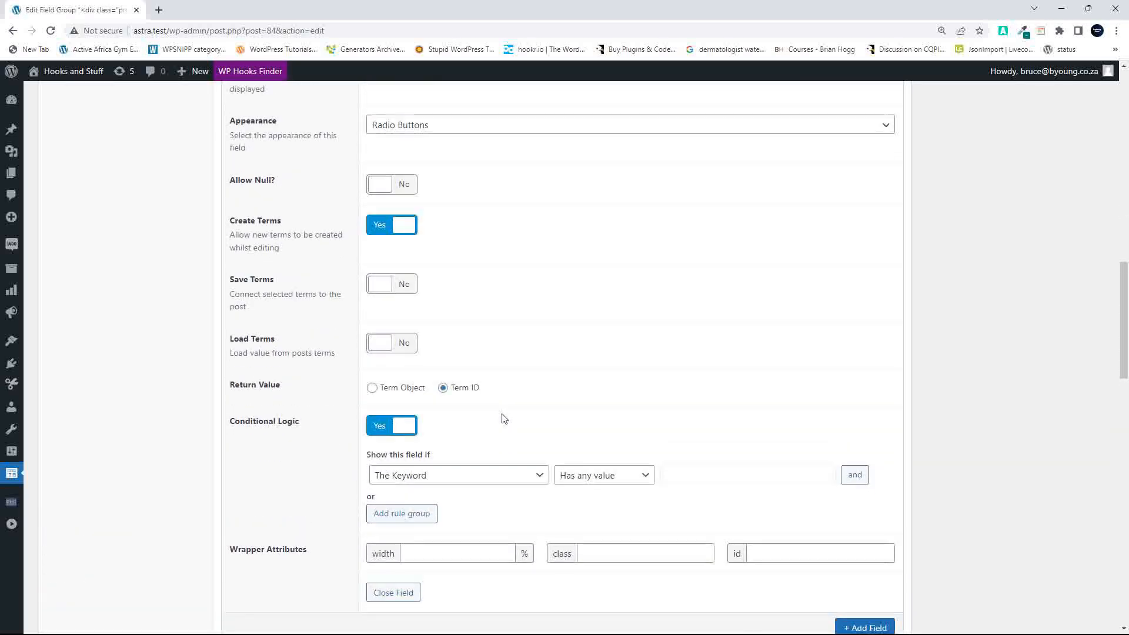
{"action": "scroll", "coordinate": [505, 418], "scroll_direction": "up", "scroll_amount": 8}
{"action": "scroll", "coordinate": [505, 418], "scroll_direction": "down", "scroll_amount": 11}
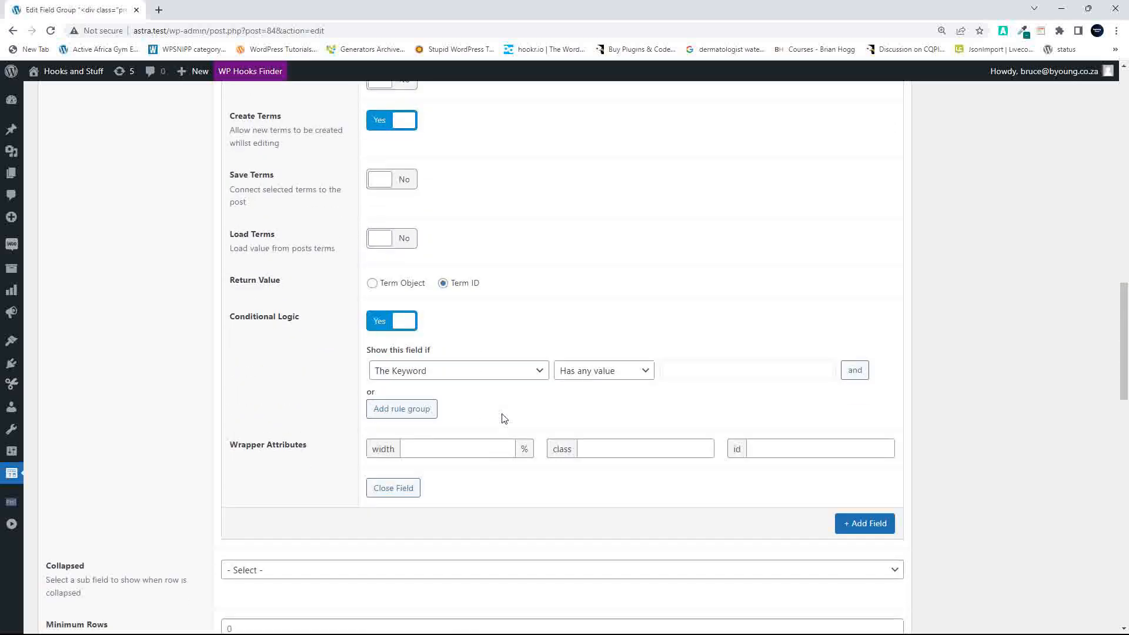
{"action": "scroll", "coordinate": [504, 418], "scroll_direction": "up", "scroll_amount": 8}
{"action": "scroll", "coordinate": [505, 418], "scroll_direction": "down", "scroll_amount": 8}
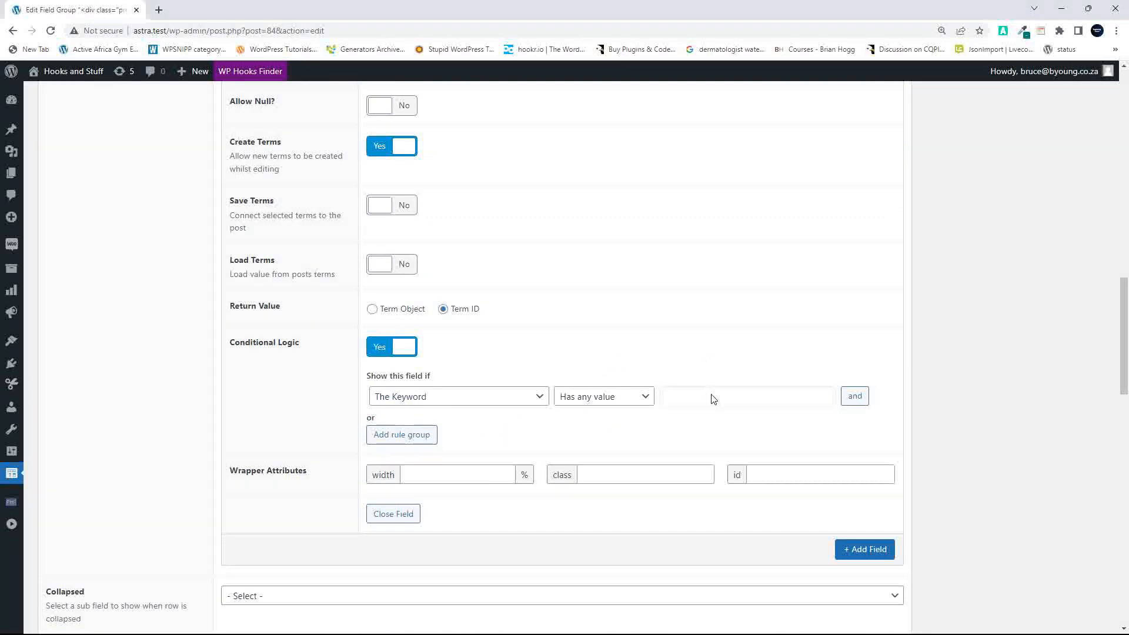
{"action": "scroll", "coordinate": [710, 400], "scroll_direction": "up", "scroll_amount": 7}
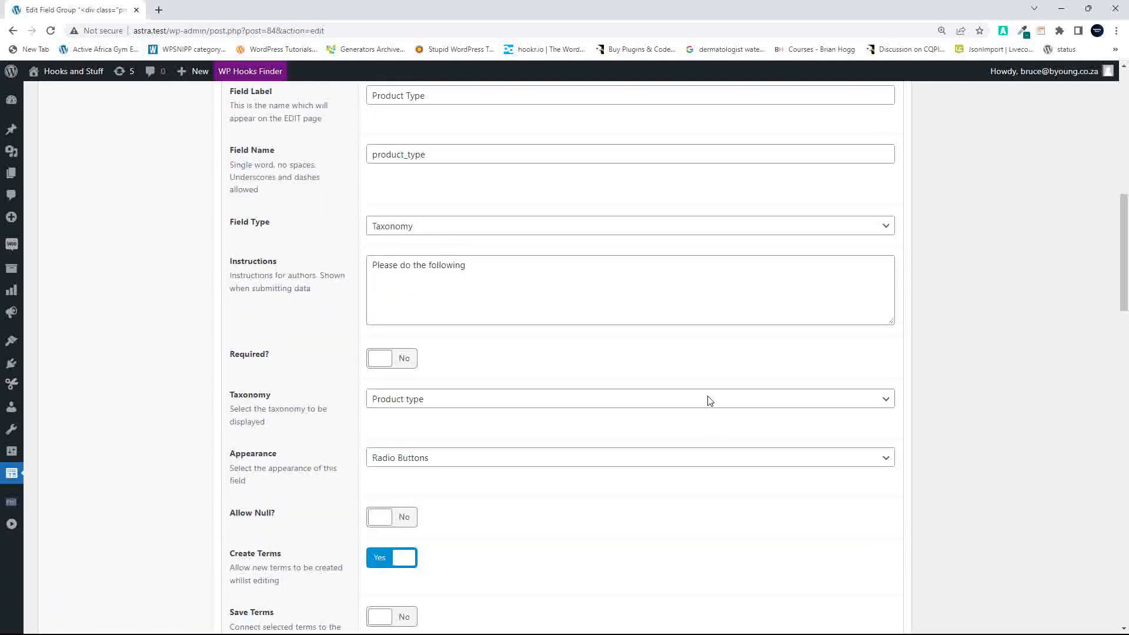
Step: Put the two sites side by side, then maximize oxygen4.test and view its Product Type sub field's validation settings
{"action": "mouse_move", "coordinate": [1088, 8]}
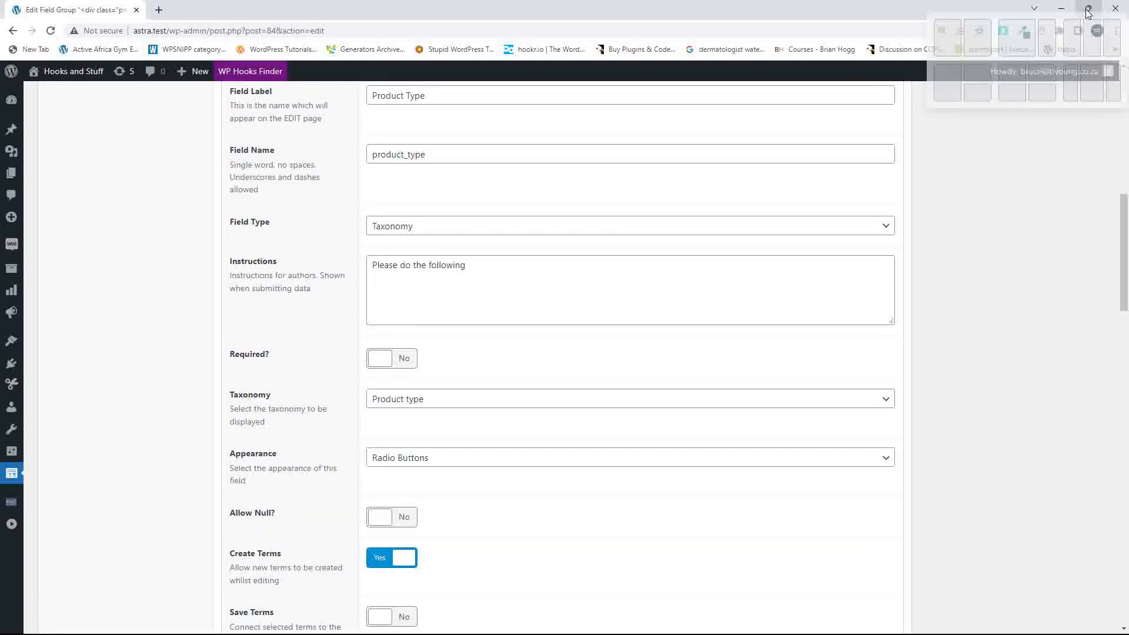
{"action": "left_click", "coordinate": [977, 50]}
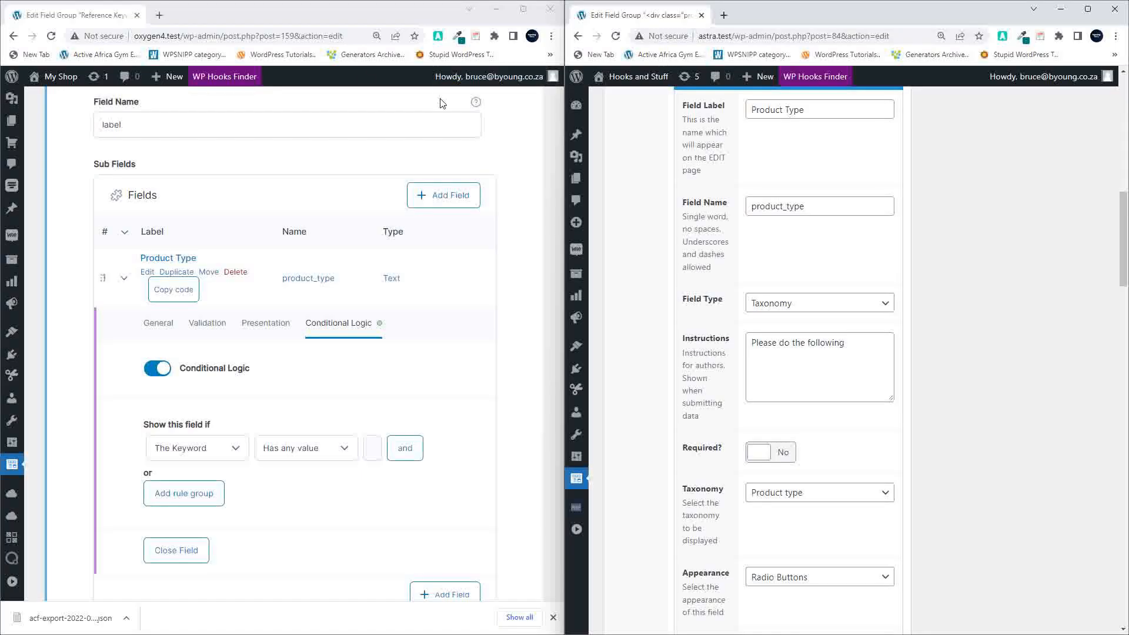
{"action": "scroll", "coordinate": [448, 214], "scroll_direction": "up", "scroll_amount": 1}
{"action": "left_click", "coordinate": [523, 9]}
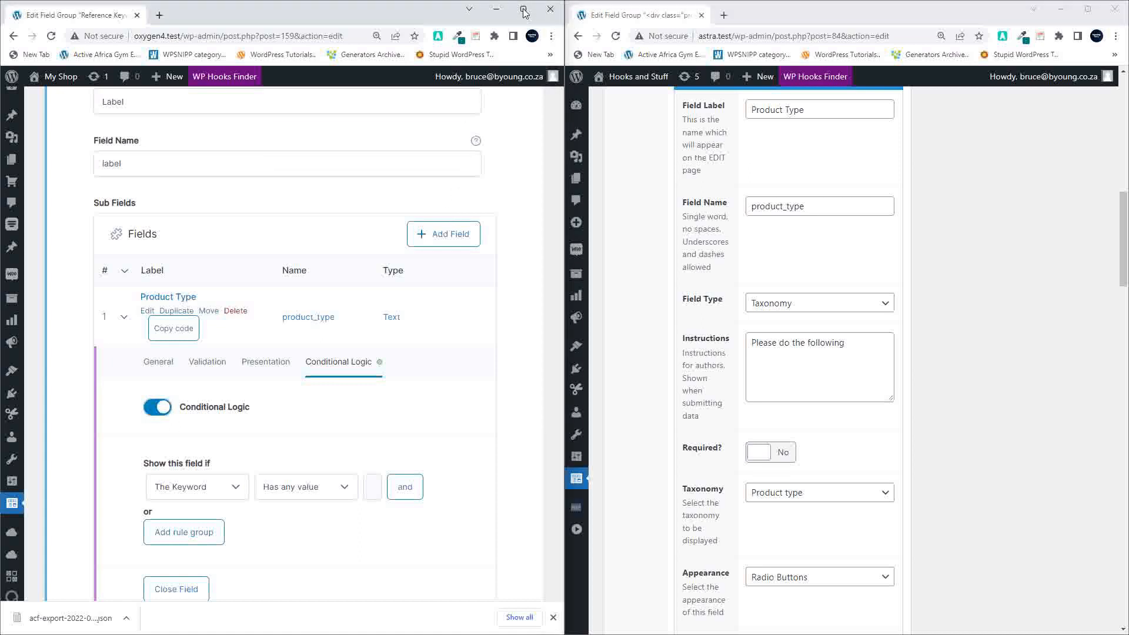
{"action": "left_click", "coordinate": [214, 368]}
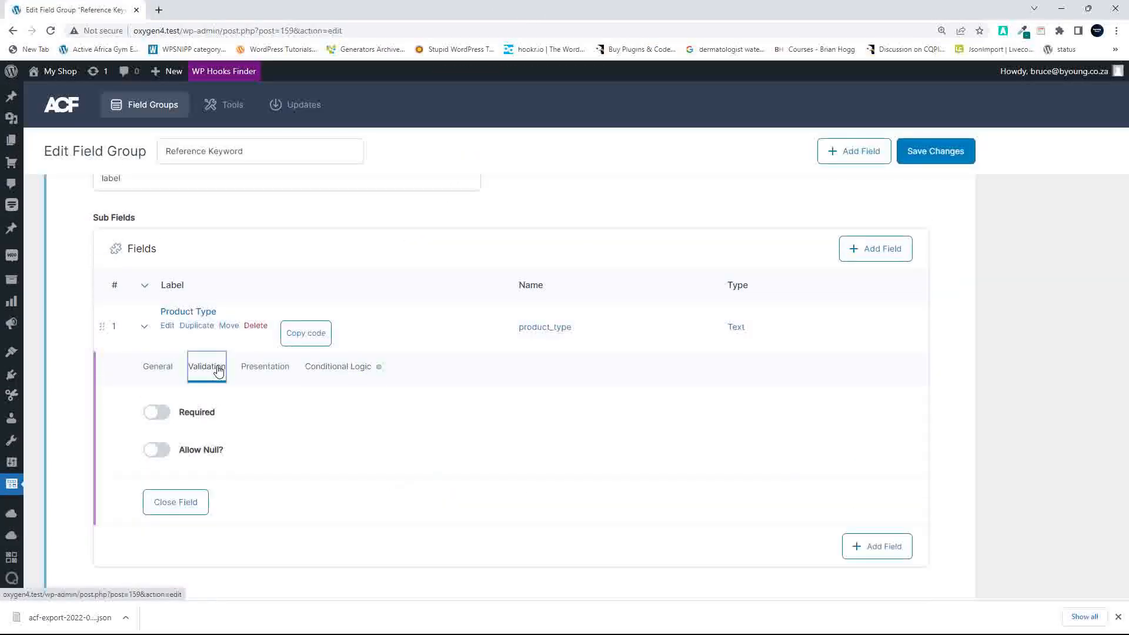
{"action": "scroll", "coordinate": [611, 380], "scroll_direction": "down", "scroll_amount": 1}
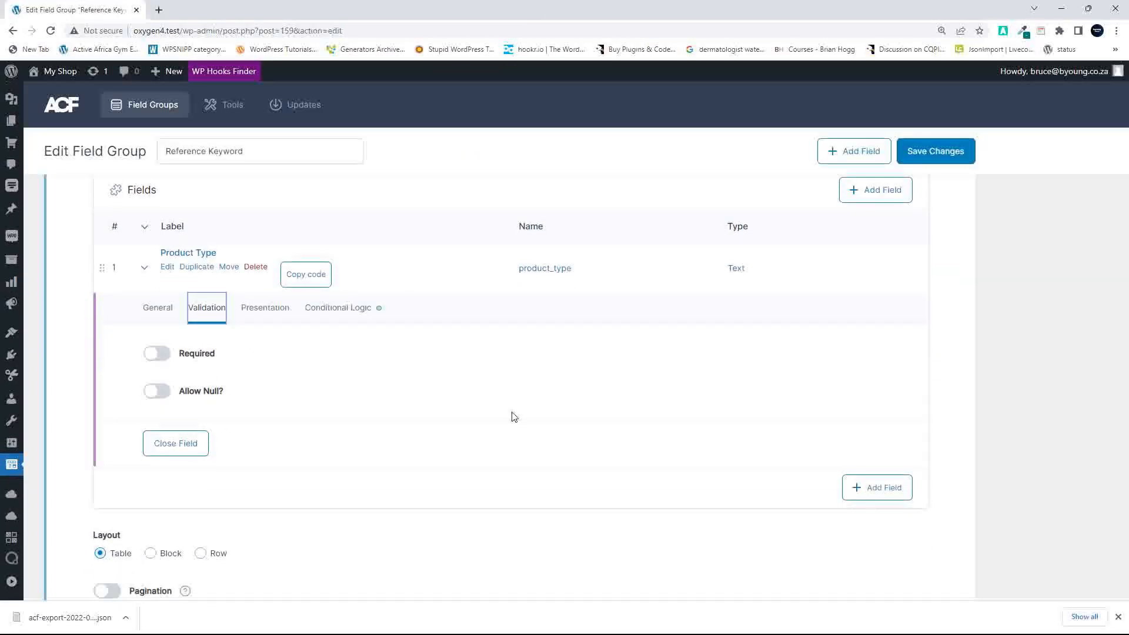
Step: Collapse and reopen the Label repeater field, and examine how its settings and nested Product Type sub field are laid out
{"action": "scroll", "coordinate": [511, 415], "scroll_direction": "up", "scroll_amount": 6}
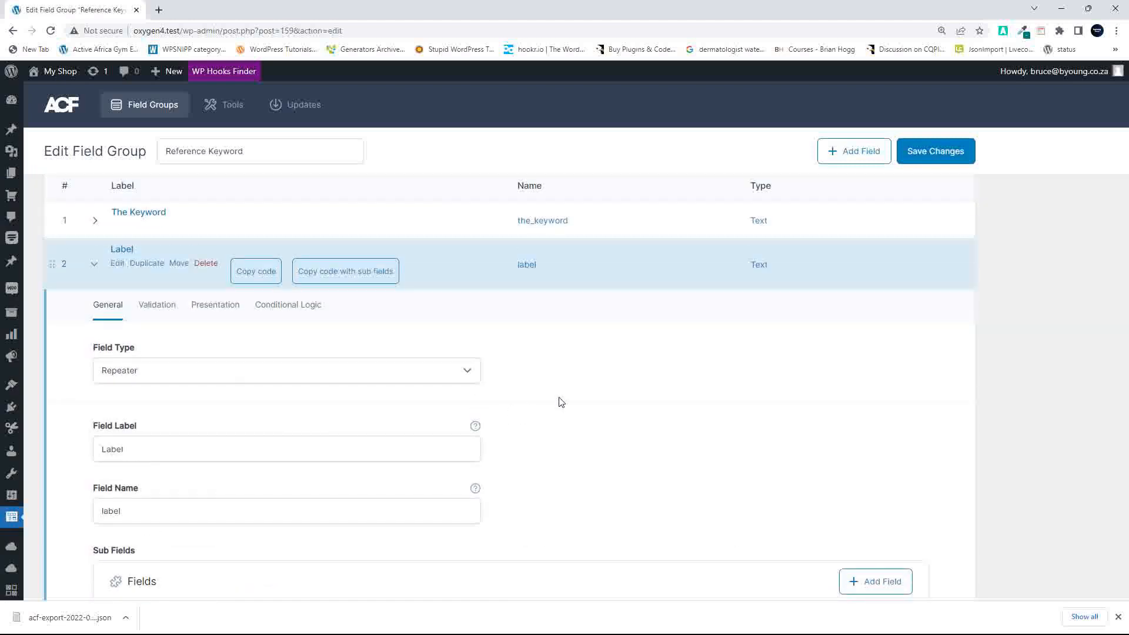
{"action": "left_click", "coordinate": [862, 267]}
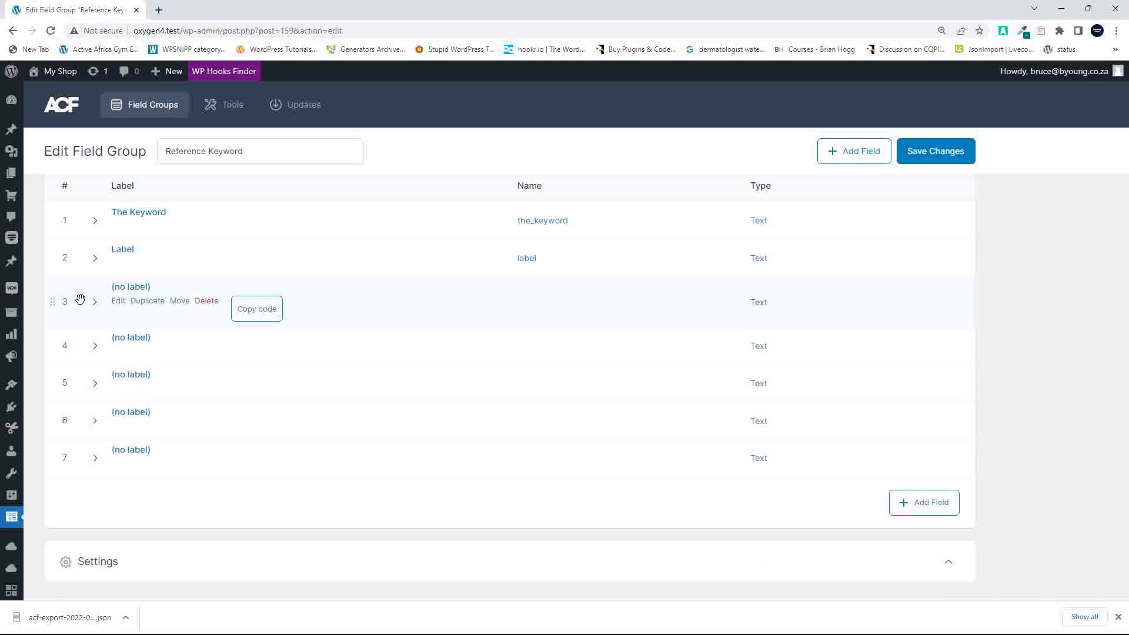
{"action": "left_click", "coordinate": [96, 275]}
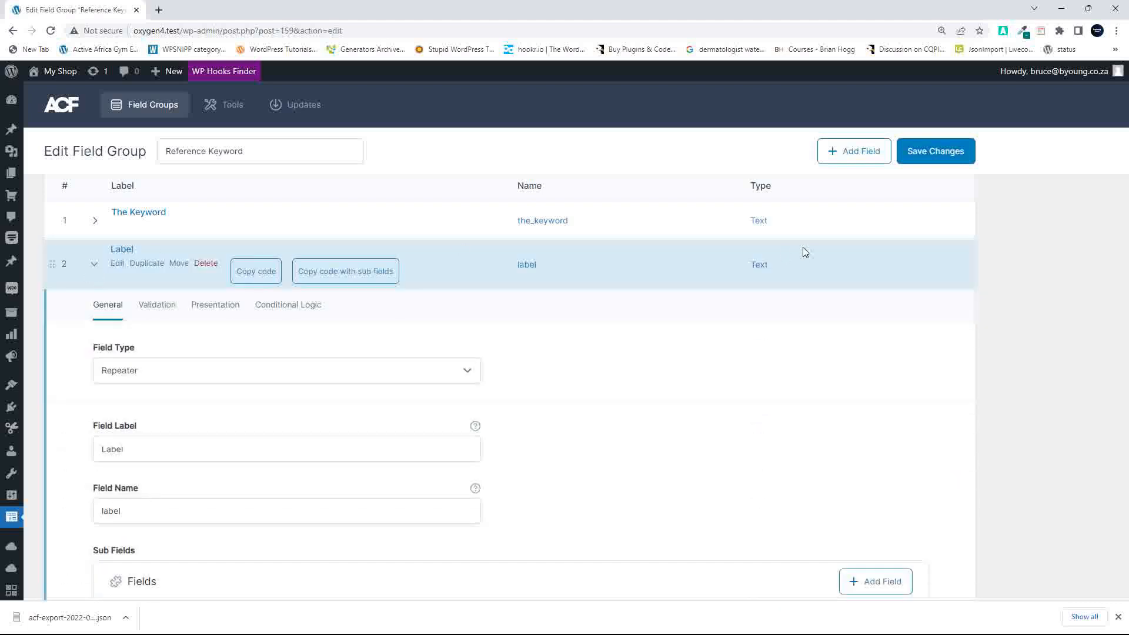
{"action": "scroll", "coordinate": [729, 401], "scroll_direction": "down", "scroll_amount": 1}
{"action": "scroll", "coordinate": [729, 402], "scroll_direction": "down", "scroll_amount": 1}
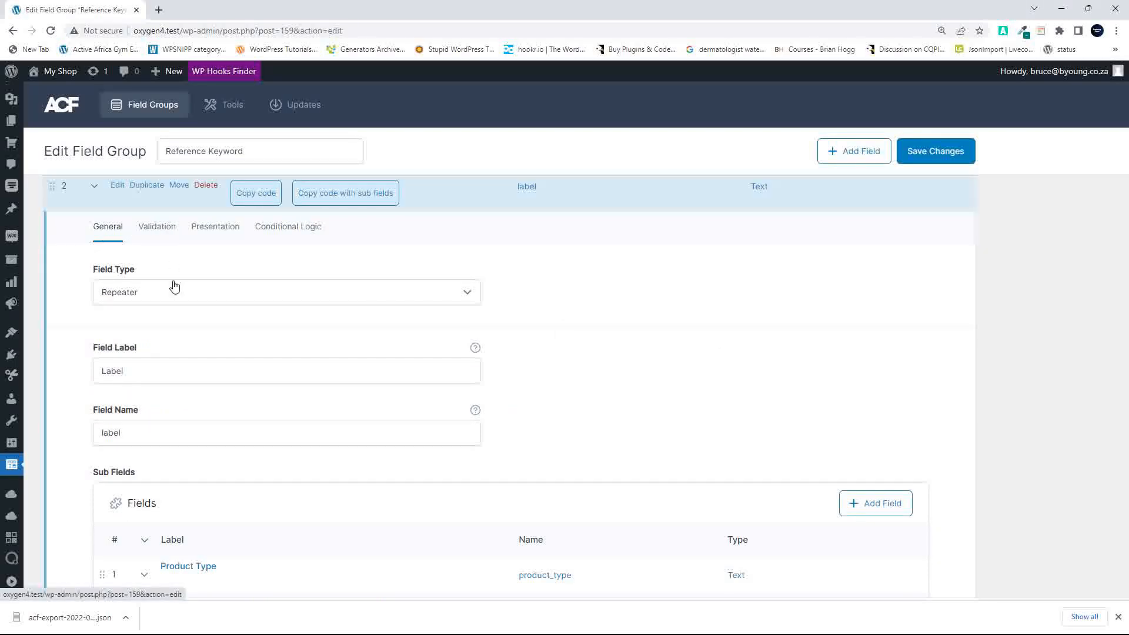
{"action": "scroll", "coordinate": [567, 302], "scroll_direction": "down", "scroll_amount": 4}
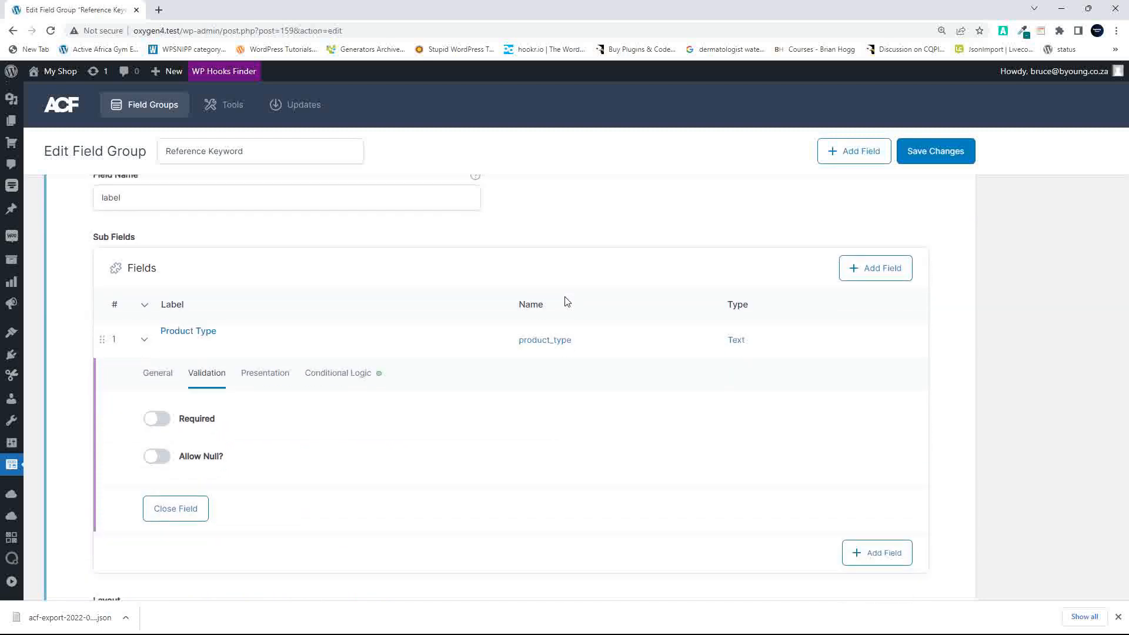
{"action": "scroll", "coordinate": [567, 301], "scroll_direction": "down", "scroll_amount": 1}
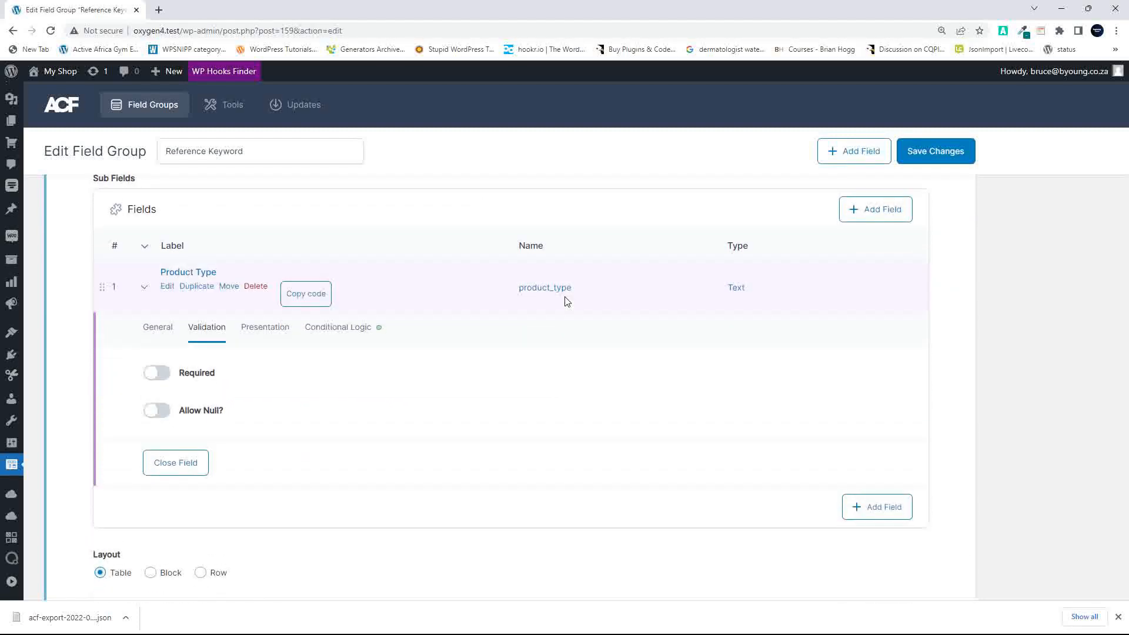
Step: Collapse the Product Type sub field and add a Repeater sub field labelled "New repeater" with the name new_repeater to the Label repeater
{"action": "left_click", "coordinate": [175, 274]}
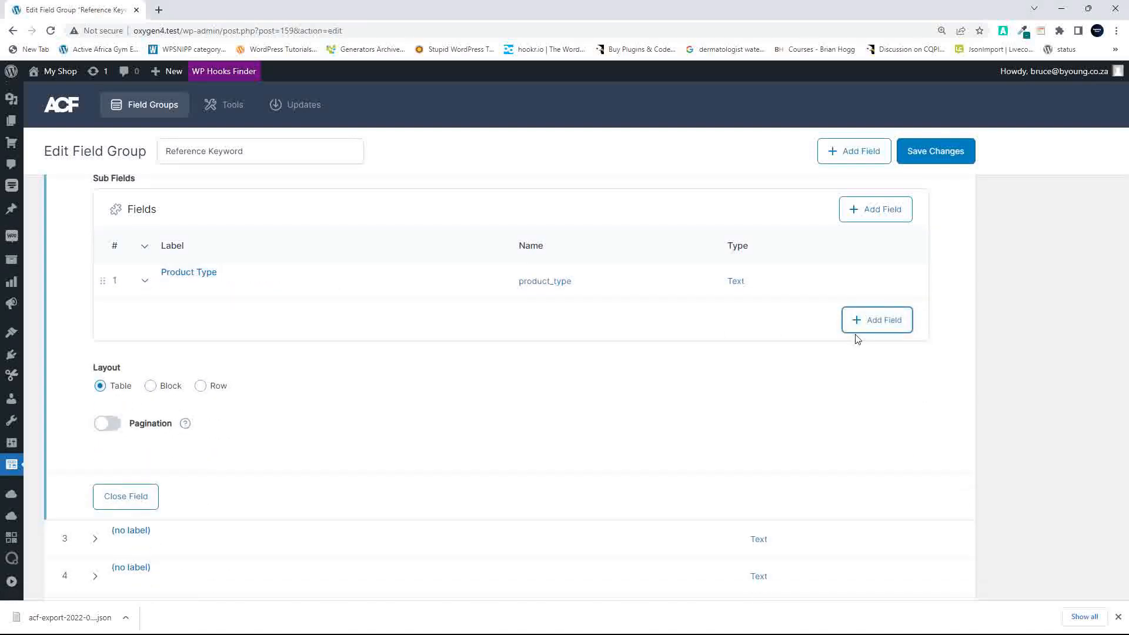
{"action": "left_click", "coordinate": [856, 322]}
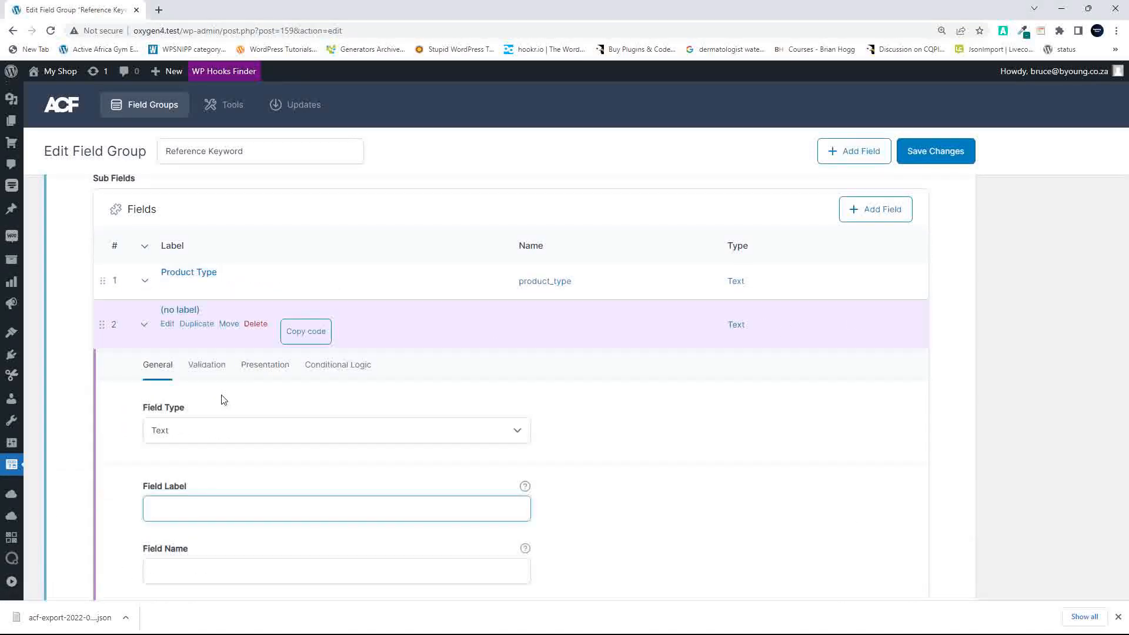
{"action": "left_click", "coordinate": [199, 435]}
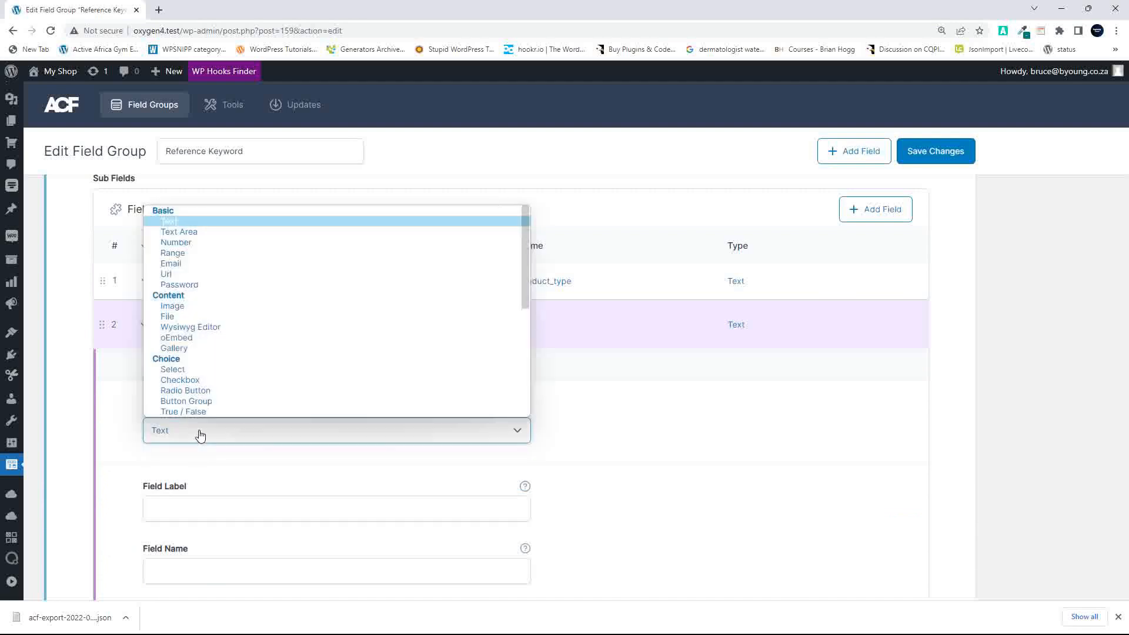
{"action": "scroll", "coordinate": [297, 319], "scroll_direction": "down", "scroll_amount": 5}
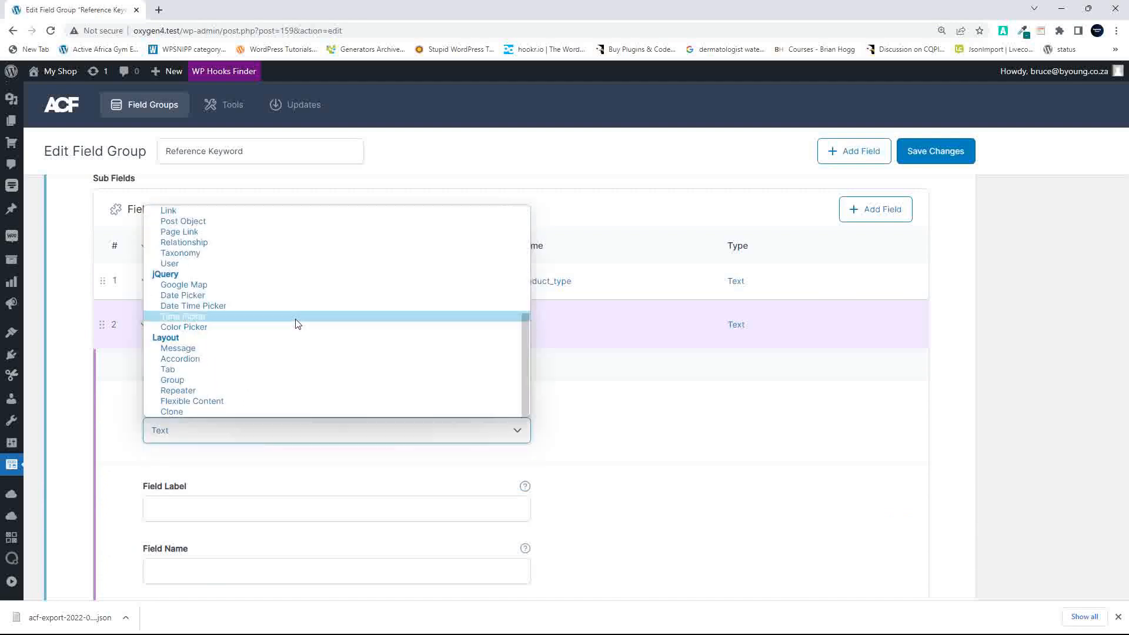
{"action": "left_click", "coordinate": [248, 391]}
{"action": "left_click", "coordinate": [184, 510]}
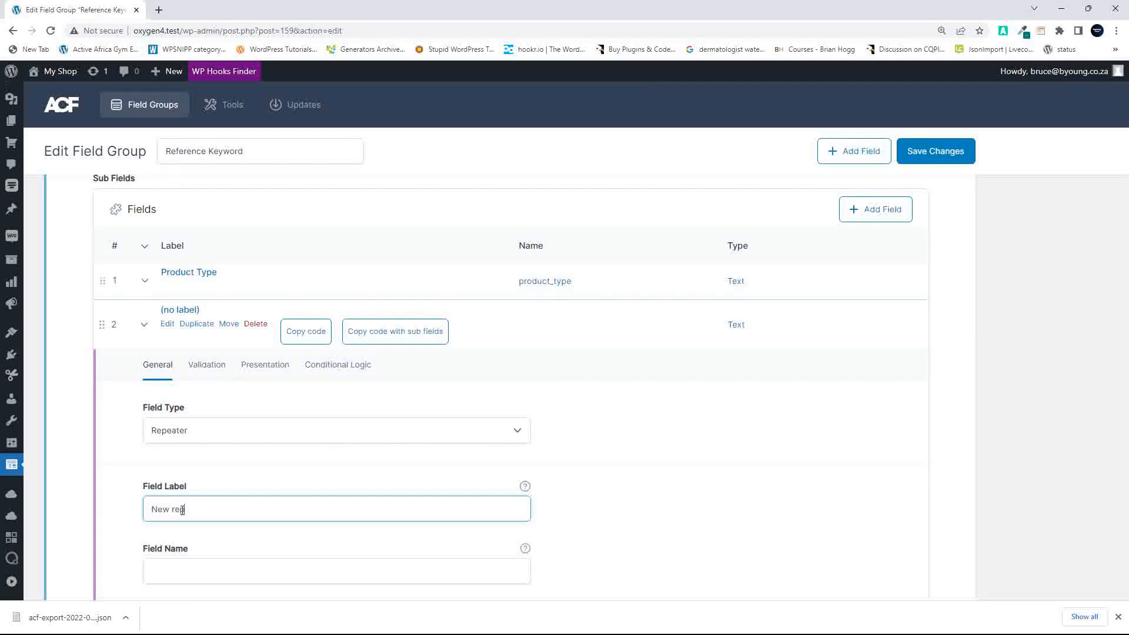
{"action": "type", "text": "New repeater"}
{"action": "scroll", "coordinate": [534, 421], "scroll_direction": "down", "scroll_amount": 5}
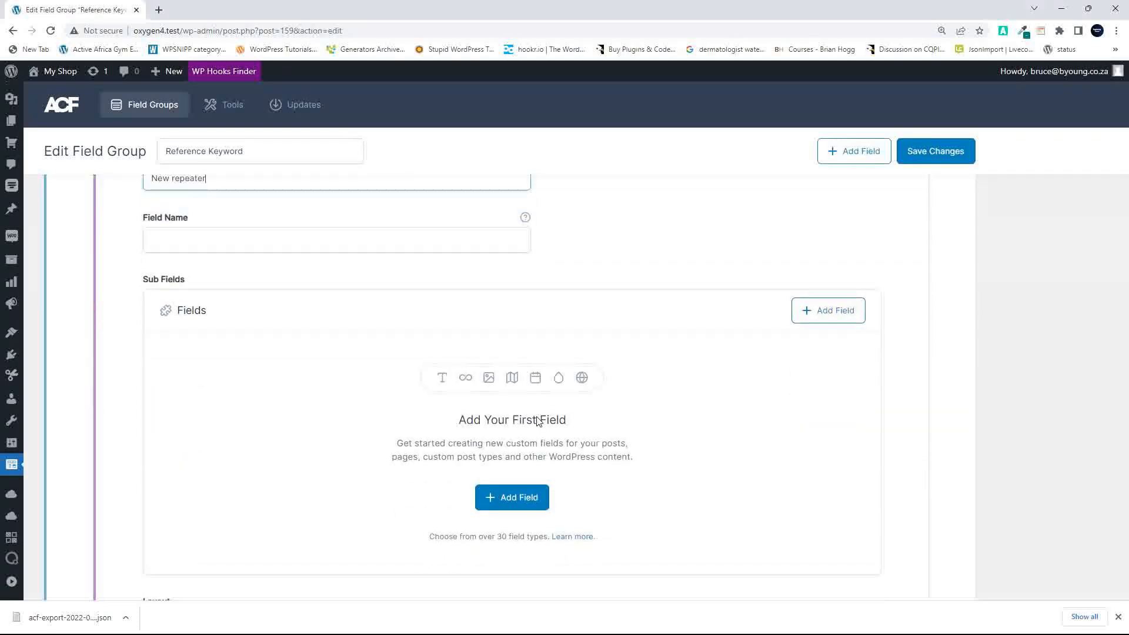
{"action": "left_click", "coordinate": [318, 246]}
{"action": "left_click", "coordinate": [318, 406]}
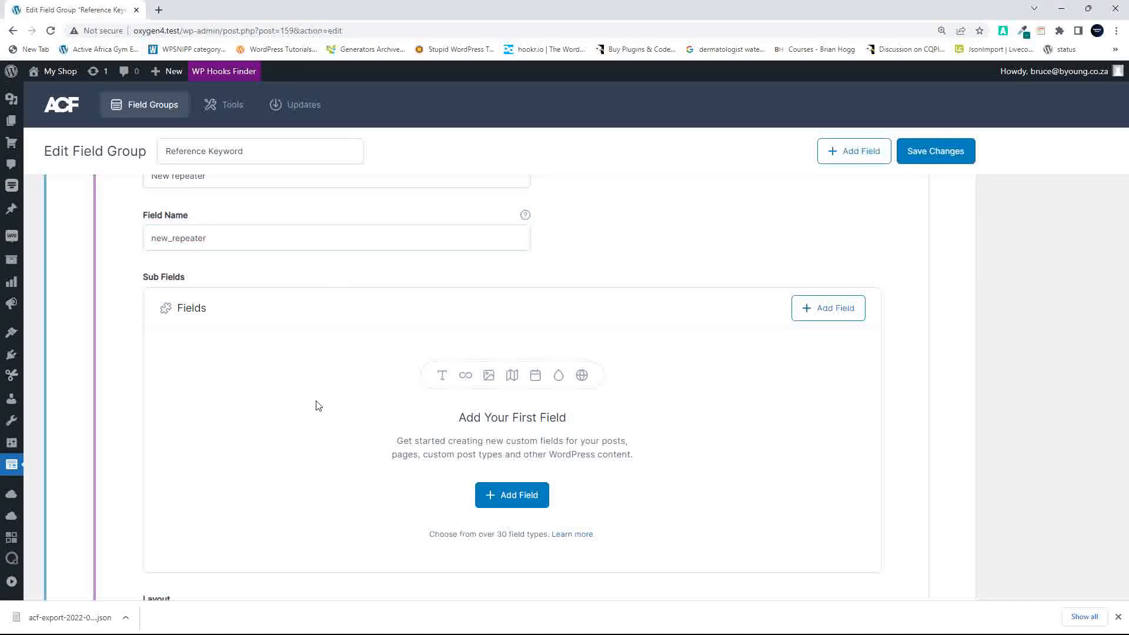
Step: Add a sub field of type Relationship inside New repeater and save the field group
{"action": "left_click", "coordinate": [513, 495]}
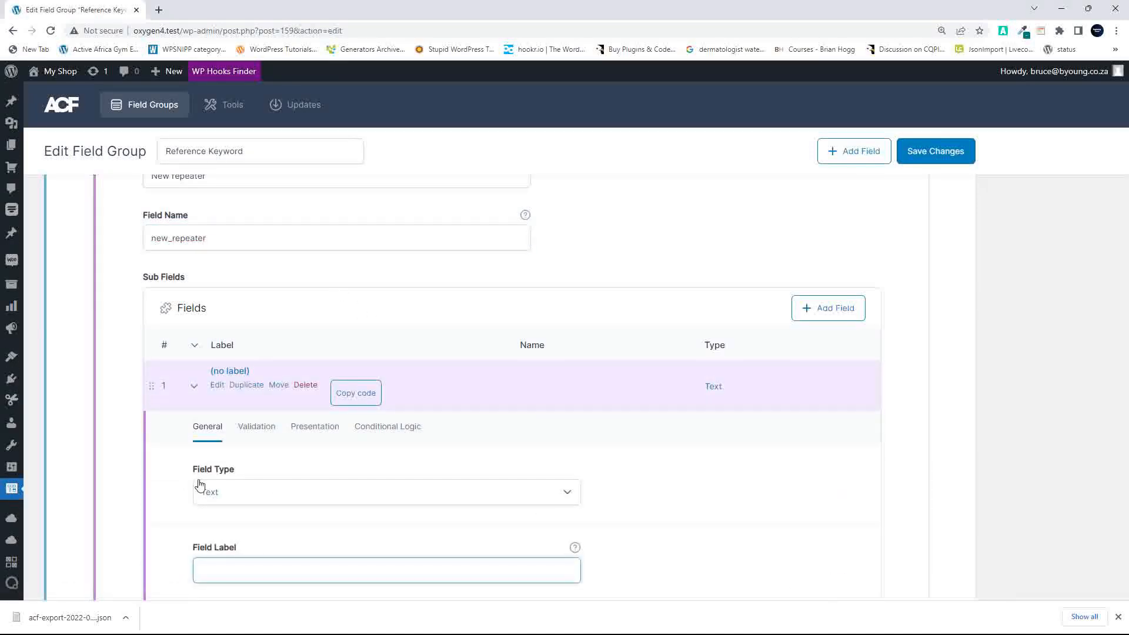
{"action": "scroll", "coordinate": [246, 500], "scroll_direction": "down", "scroll_amount": 3}
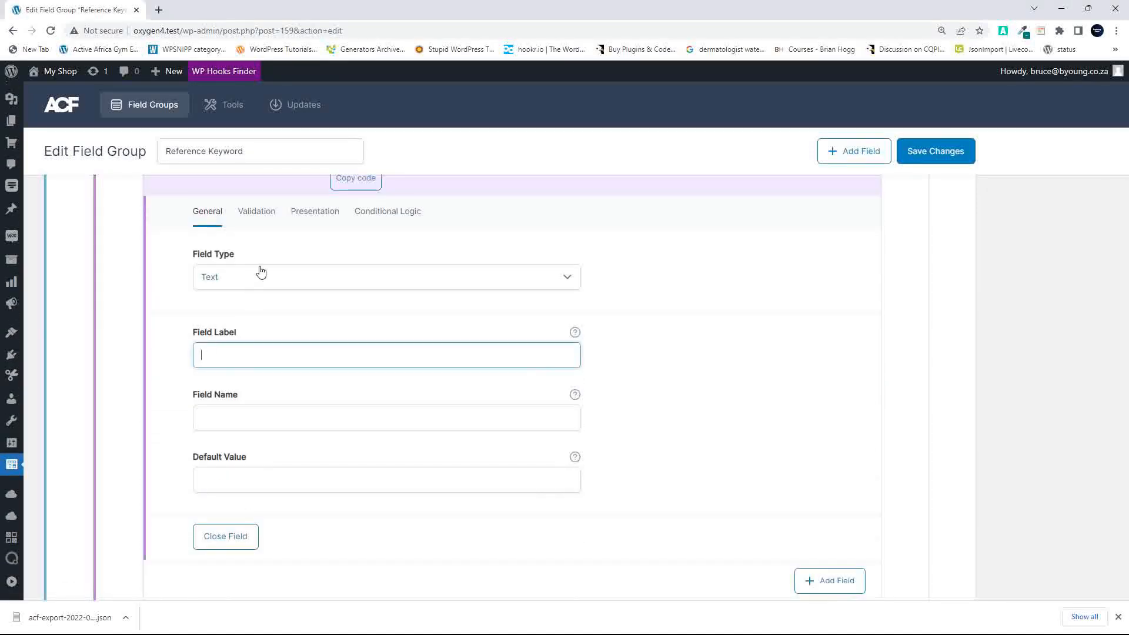
{"action": "left_click", "coordinate": [262, 273]}
{"action": "left_click", "coordinate": [293, 286]}
{"action": "scroll", "coordinate": [327, 442], "scroll_direction": "down", "scroll_amount": 6}
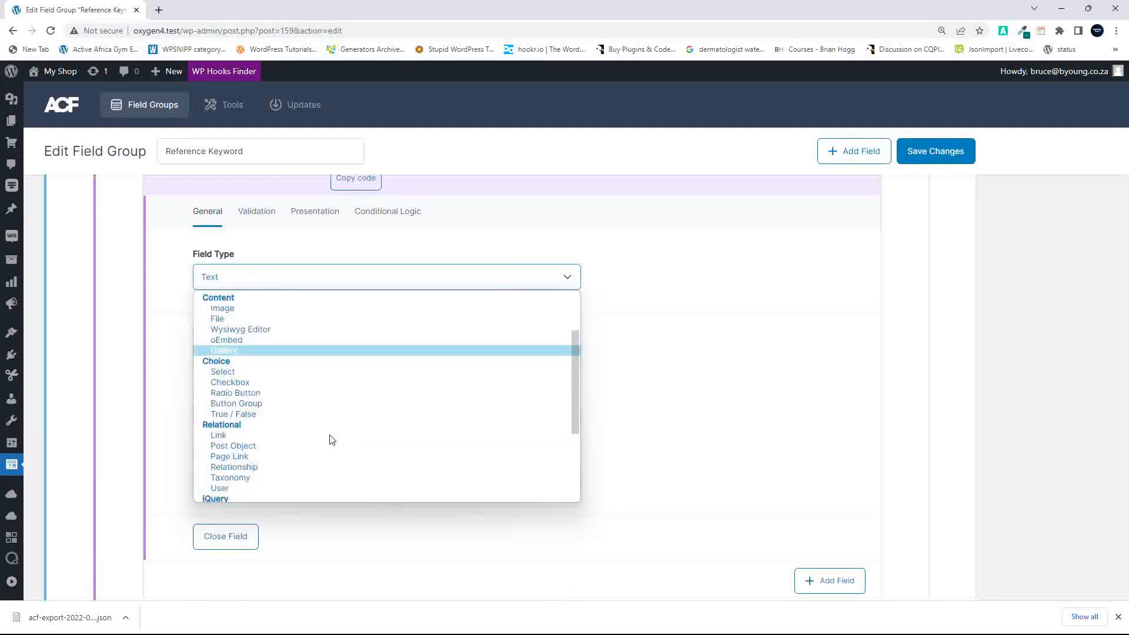
{"action": "scroll", "coordinate": [347, 437], "scroll_direction": "up", "scroll_amount": 3}
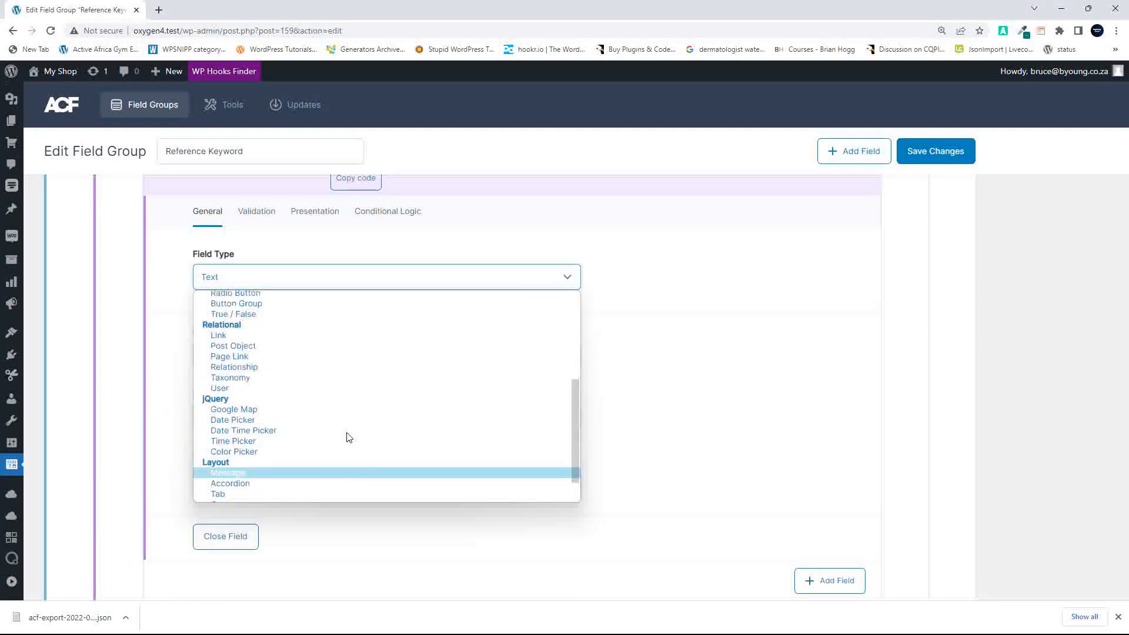
{"action": "left_click", "coordinate": [298, 373]}
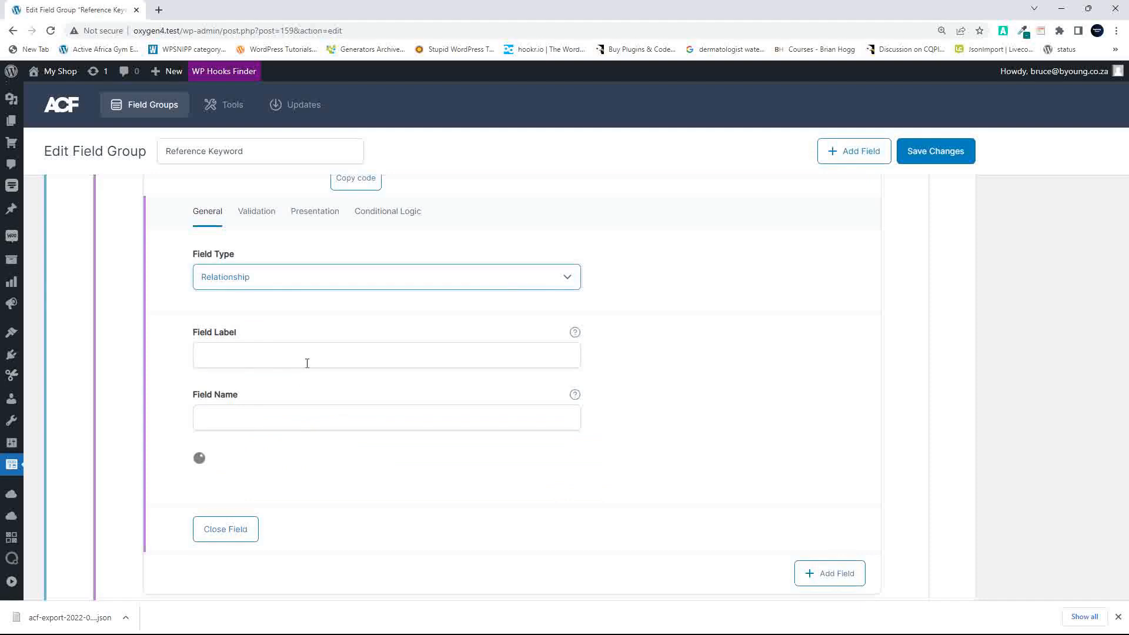
{"action": "scroll", "coordinate": [312, 421], "scroll_direction": "down", "scroll_amount": 1}
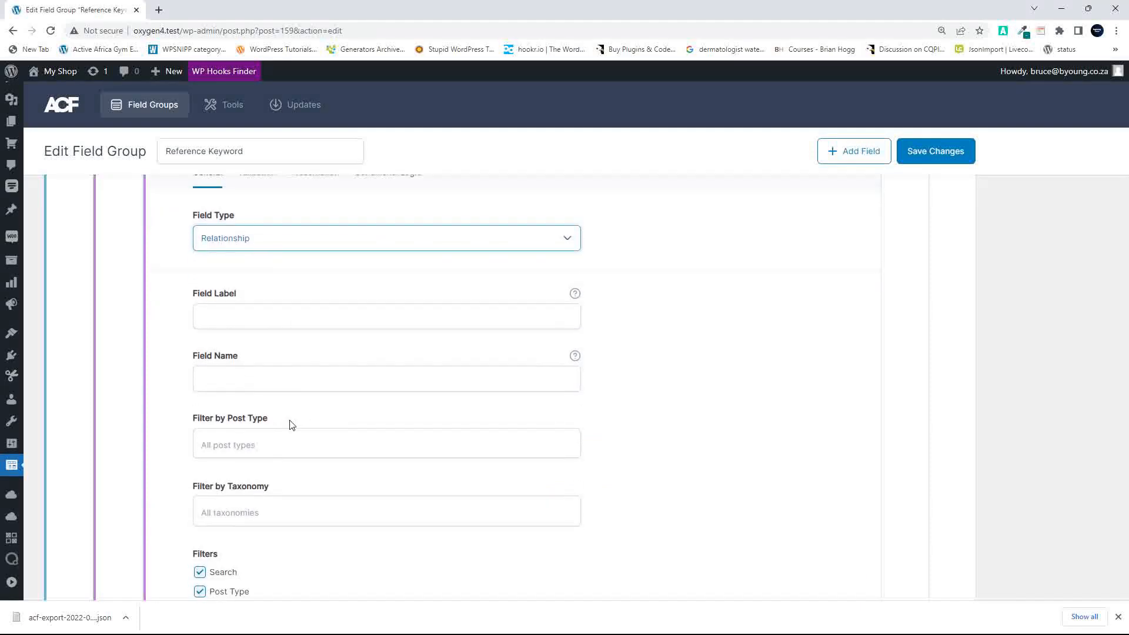
{"action": "scroll", "coordinate": [290, 425], "scroll_direction": "up", "scroll_amount": 3}
{"action": "left_click", "coordinate": [935, 151]}
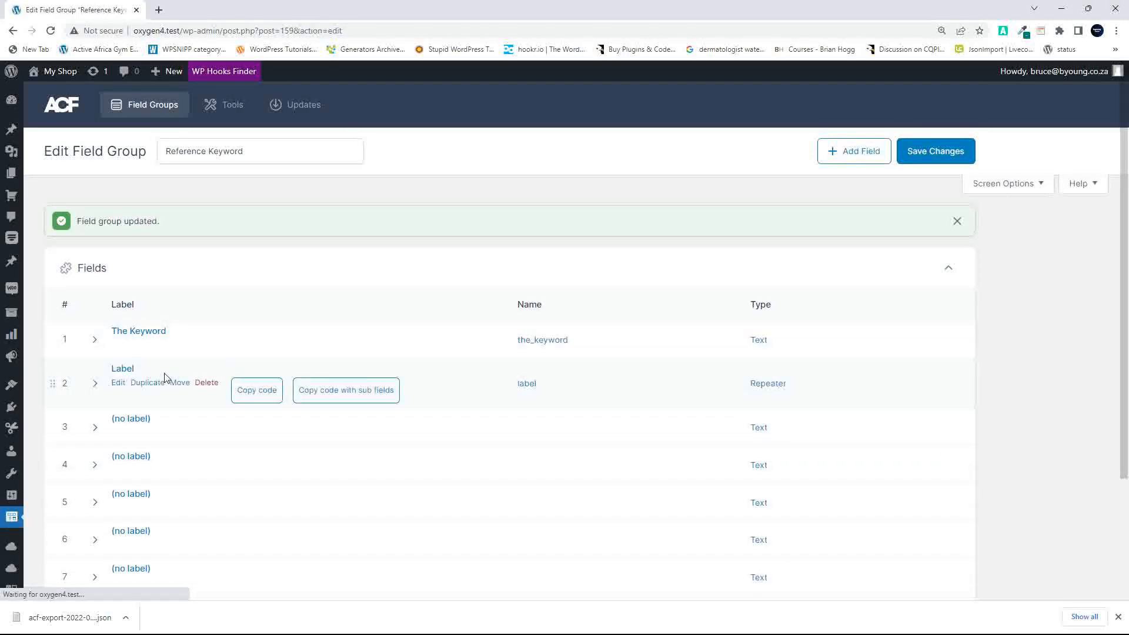
Step: Reopen the Label field and its New repeater sub field, and examine how the nested levels of sub fields are laid out
{"action": "left_click", "coordinate": [125, 370]}
{"action": "scroll", "coordinate": [298, 451], "scroll_direction": "down", "scroll_amount": 8}
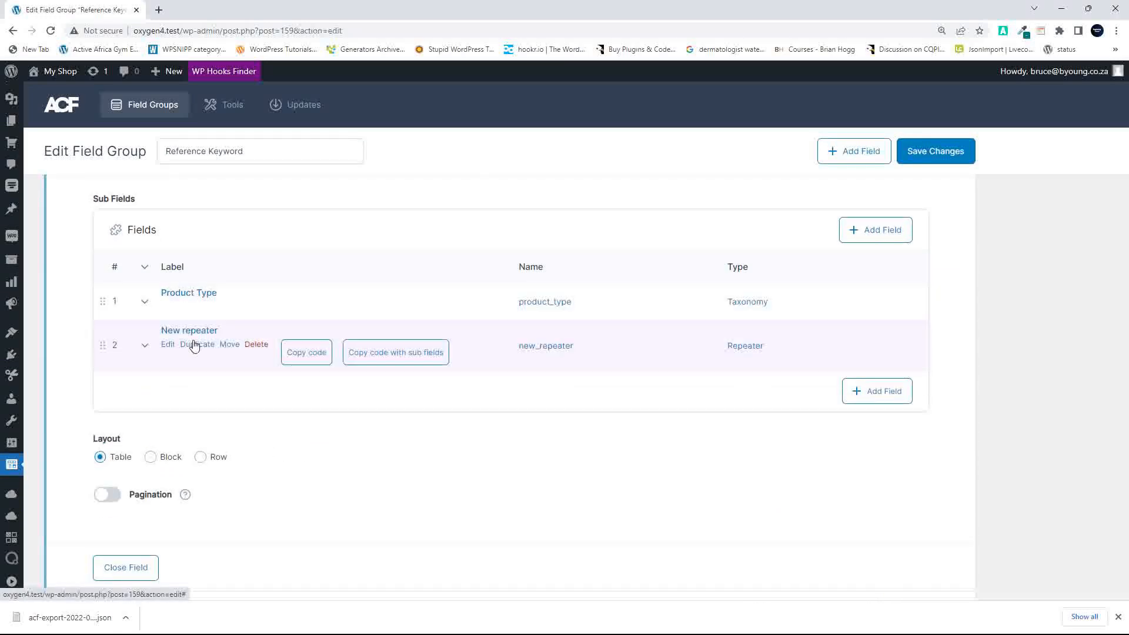
{"action": "left_click", "coordinate": [199, 334]}
{"action": "scroll", "coordinate": [481, 438], "scroll_direction": "down", "scroll_amount": 1}
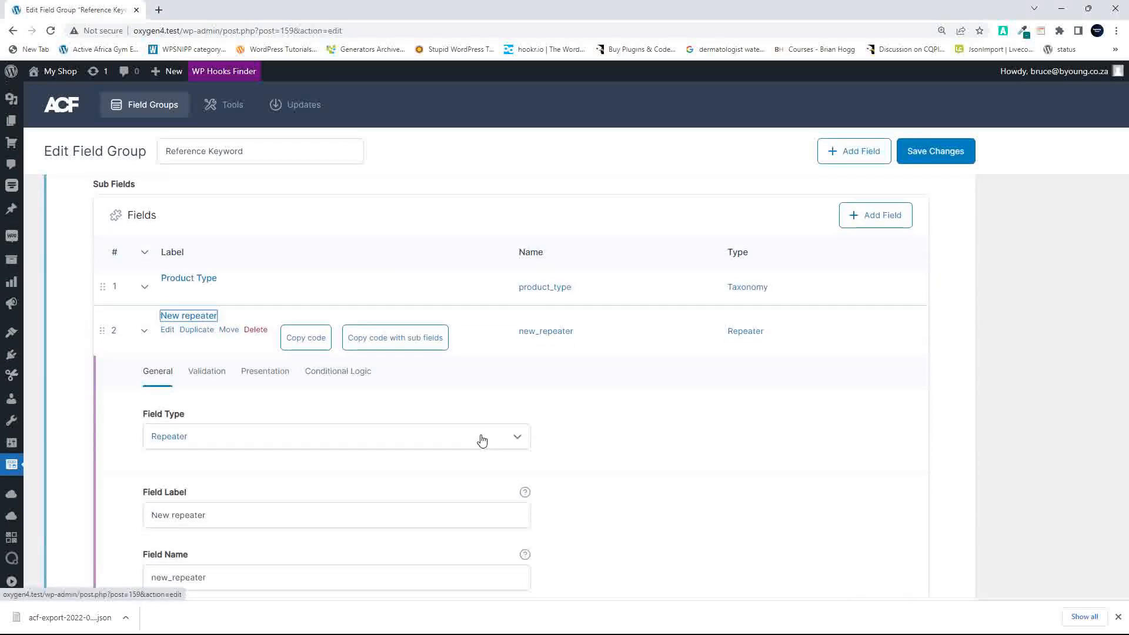
{"action": "scroll", "coordinate": [806, 490], "scroll_direction": "down", "scroll_amount": 1}
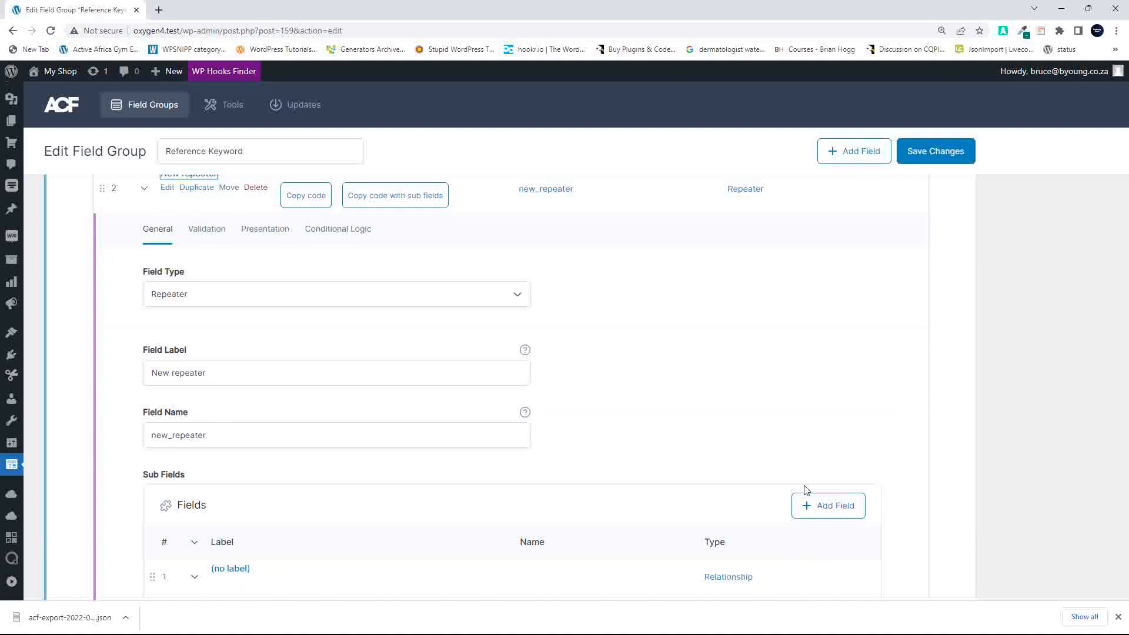
{"action": "scroll", "coordinate": [807, 491], "scroll_direction": "down", "scroll_amount": 4}
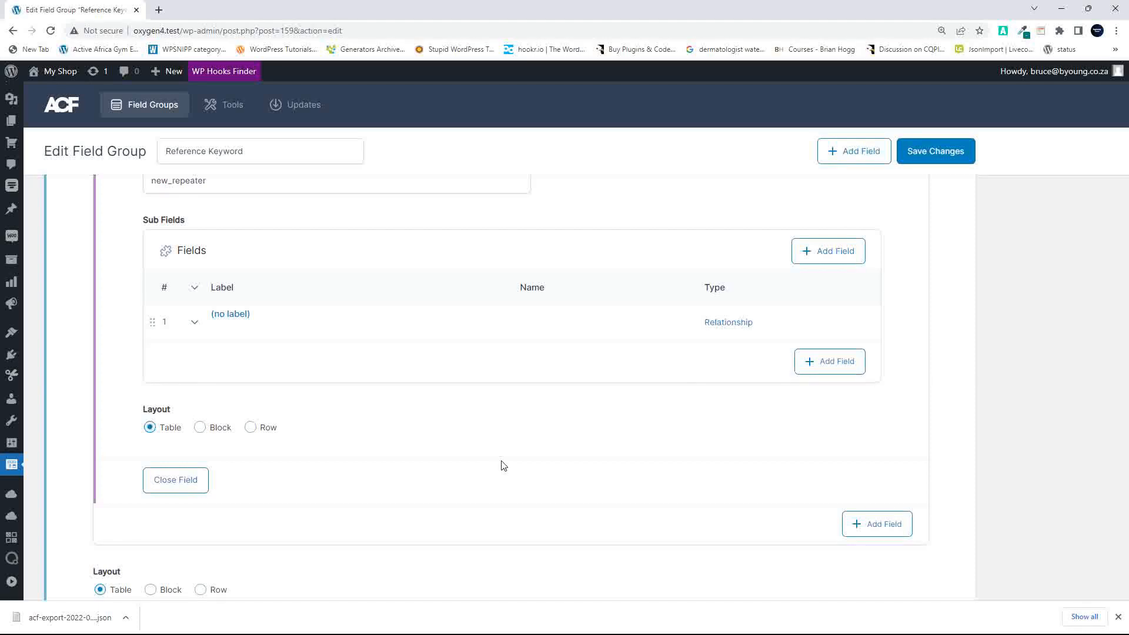
{"action": "scroll", "coordinate": [503, 466], "scroll_direction": "up", "scroll_amount": 5}
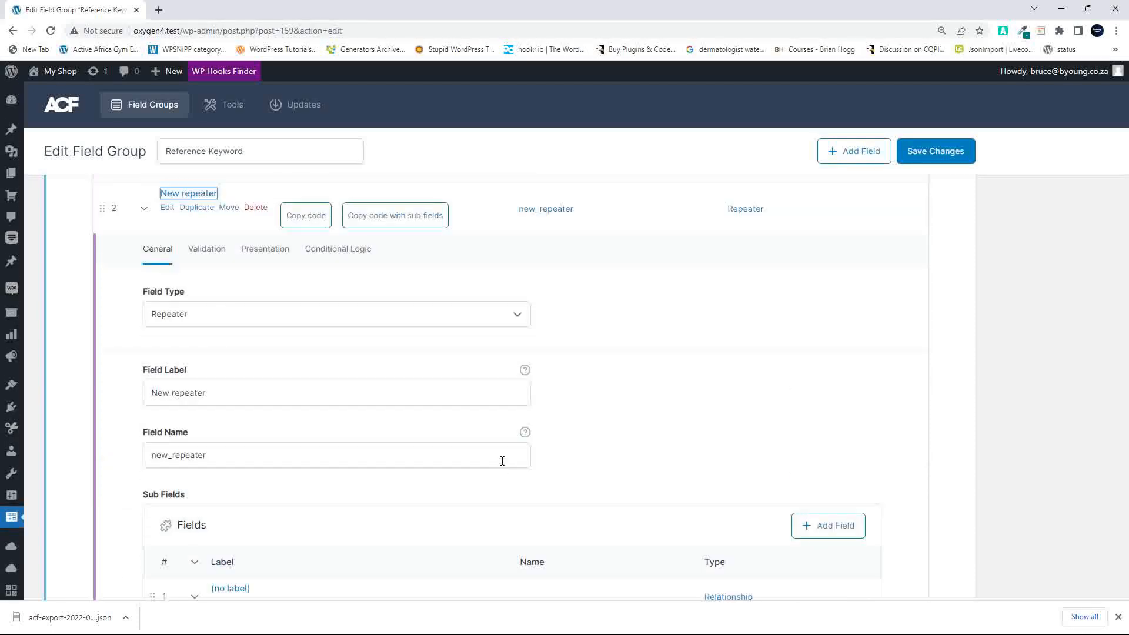
Step: Examine the Label repeater's validation and presentation settings down to the wrapper attributes, then return to its general settings and nested sub fields
{"action": "scroll", "coordinate": [502, 461], "scroll_direction": "up", "scroll_amount": 10}
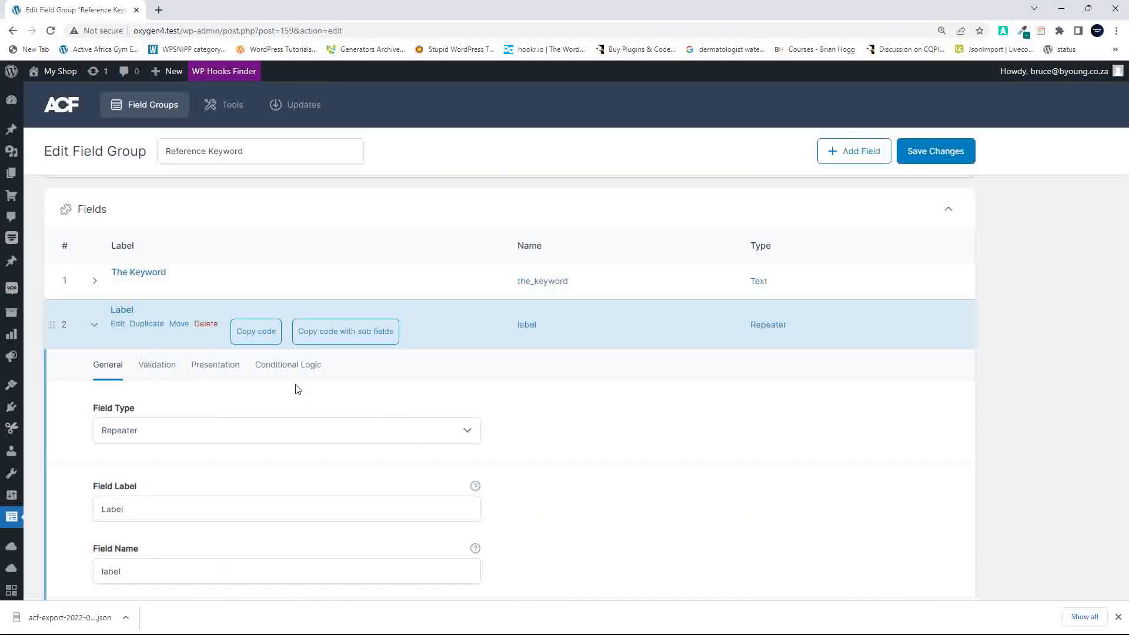
{"action": "left_click", "coordinate": [167, 369]}
{"action": "left_click", "coordinate": [221, 371]}
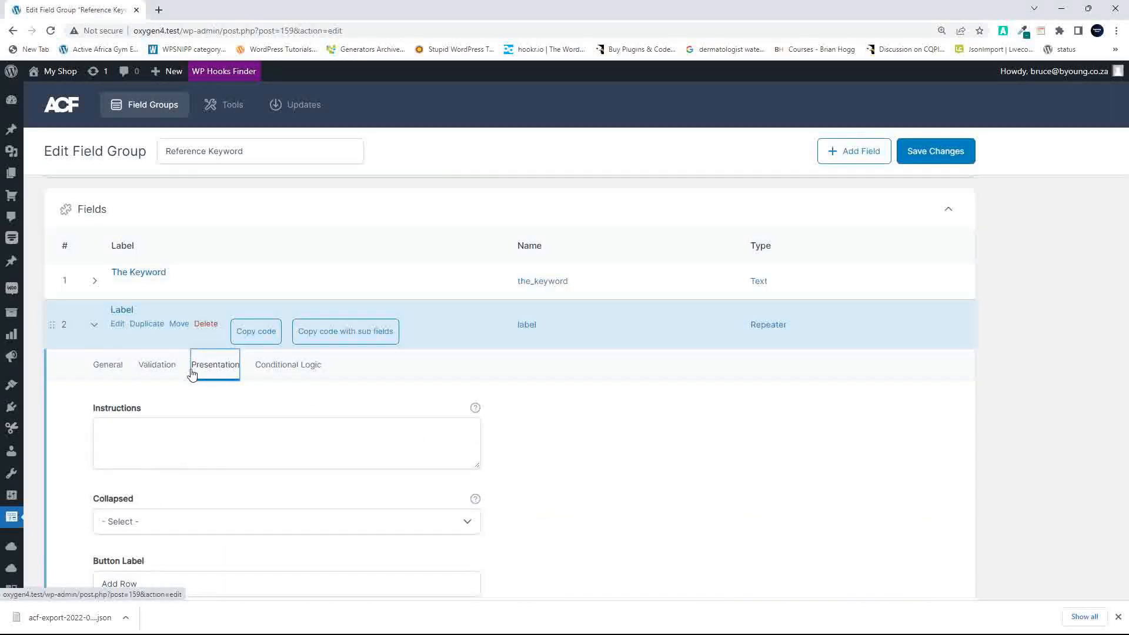
{"action": "left_click", "coordinate": [175, 370]}
{"action": "left_click", "coordinate": [214, 369]}
{"action": "scroll", "coordinate": [345, 414], "scroll_direction": "down", "scroll_amount": 6}
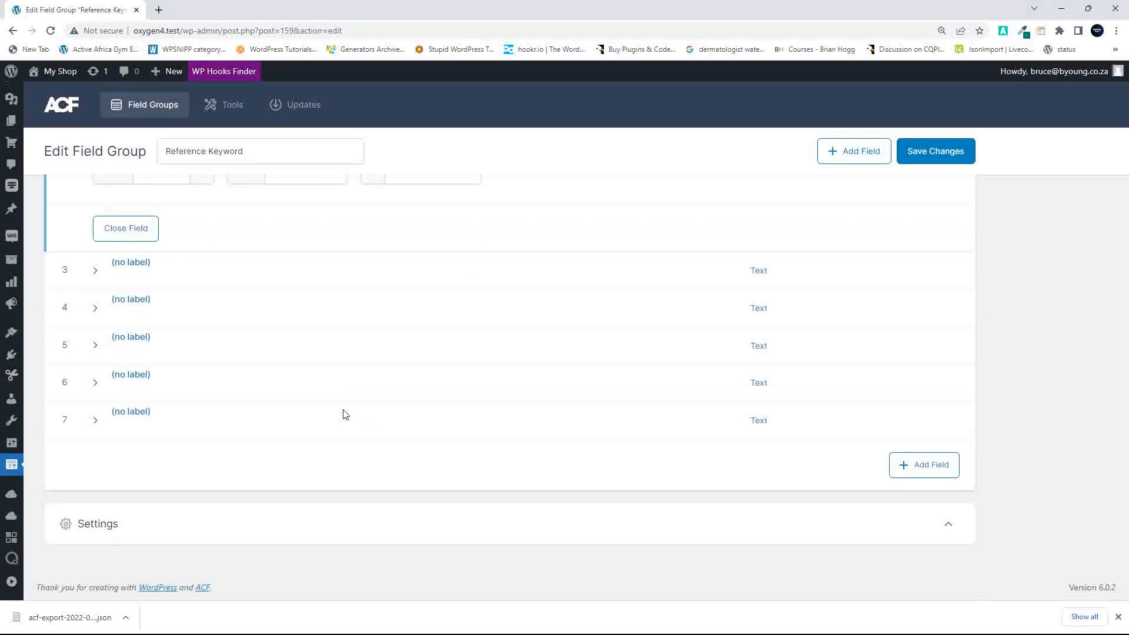
{"action": "scroll", "coordinate": [345, 415], "scroll_direction": "up", "scroll_amount": 3}
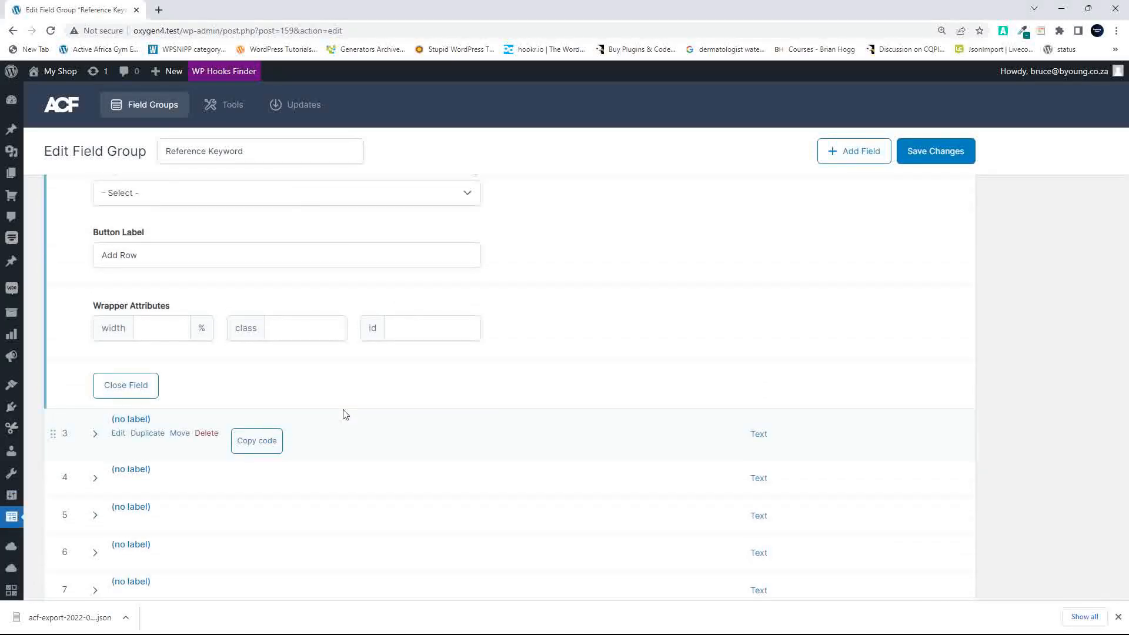
{"action": "scroll", "coordinate": [345, 415], "scroll_direction": "up", "scroll_amount": 6}
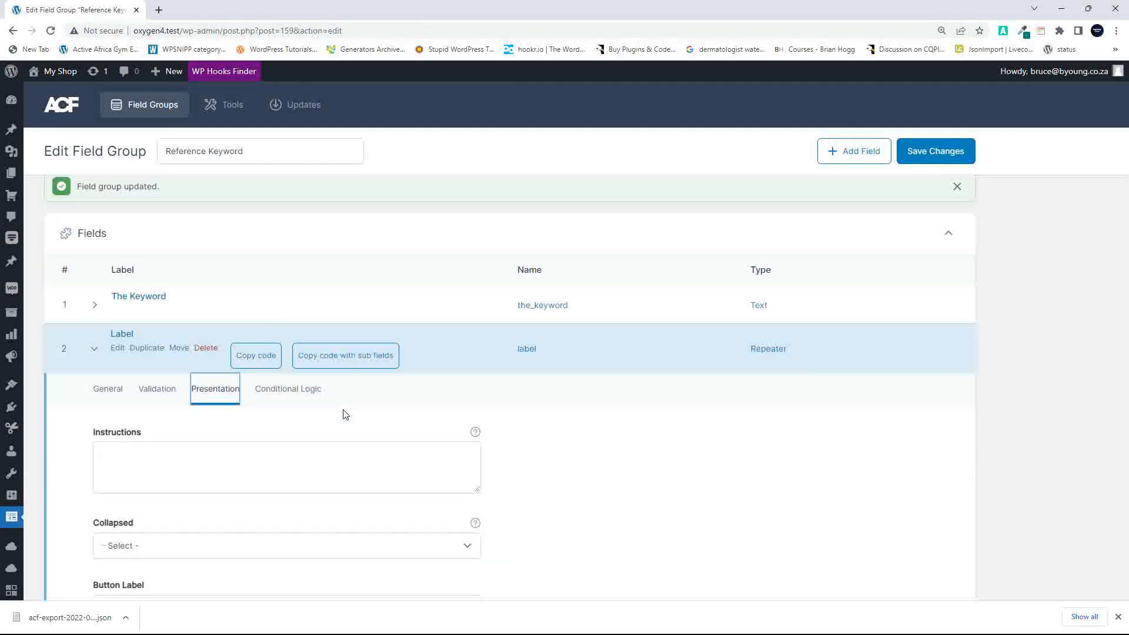
{"action": "scroll", "coordinate": [345, 414], "scroll_direction": "down", "scroll_amount": 5}
{"action": "scroll", "coordinate": [344, 414], "scroll_direction": "up", "scroll_amount": 1}
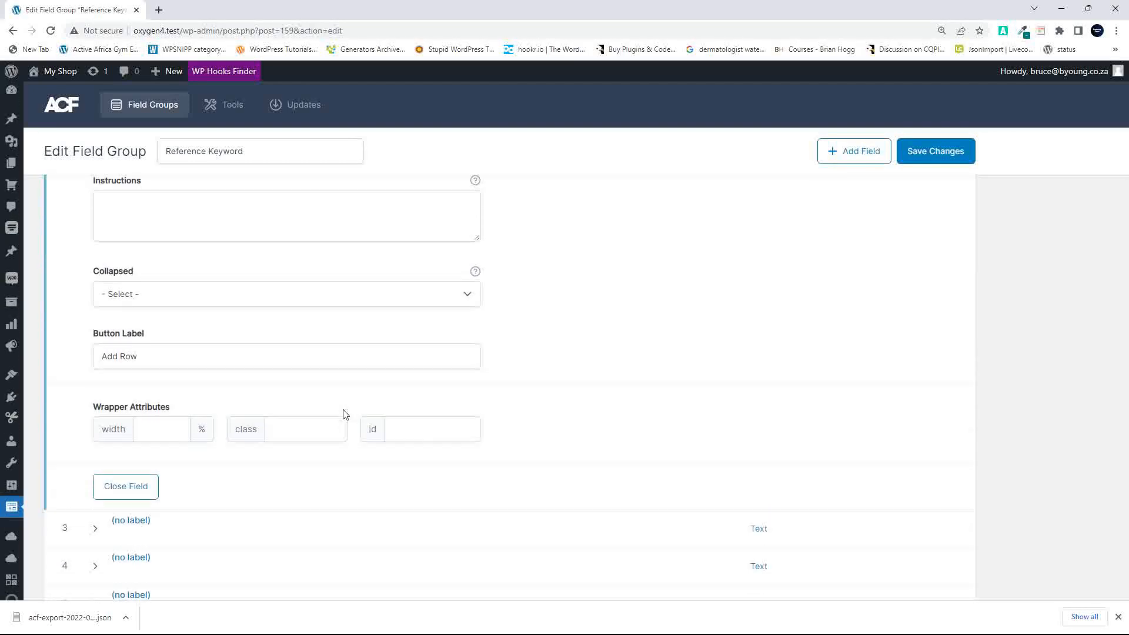
{"action": "scroll", "coordinate": [688, 490], "scroll_direction": "up", "scroll_amount": 4}
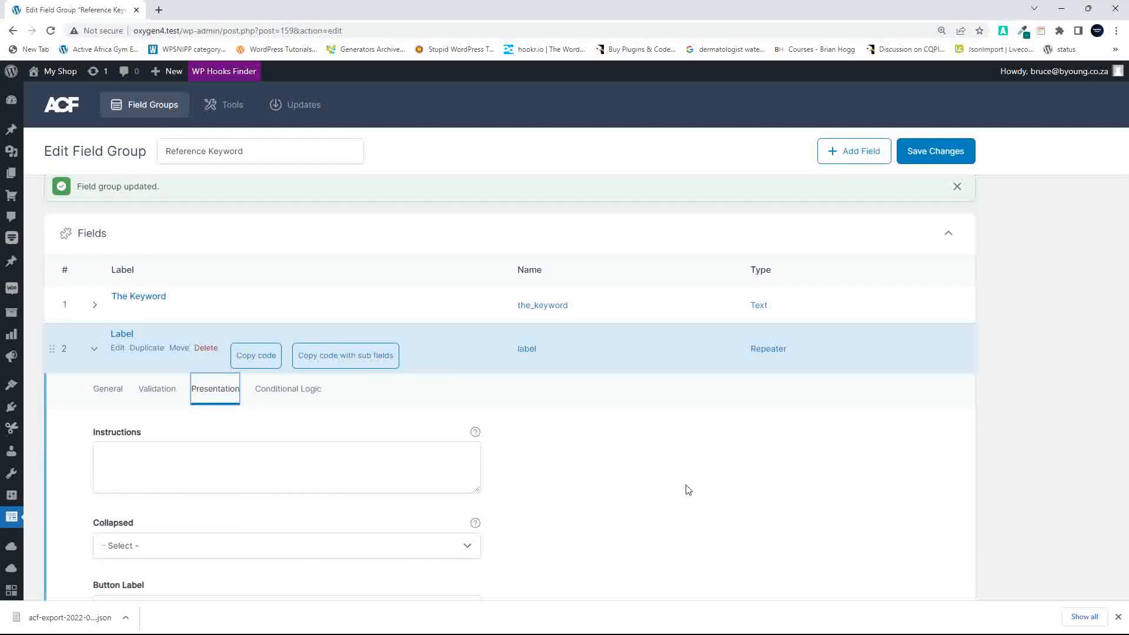
{"action": "scroll", "coordinate": [689, 490], "scroll_direction": "down", "scroll_amount": 1}
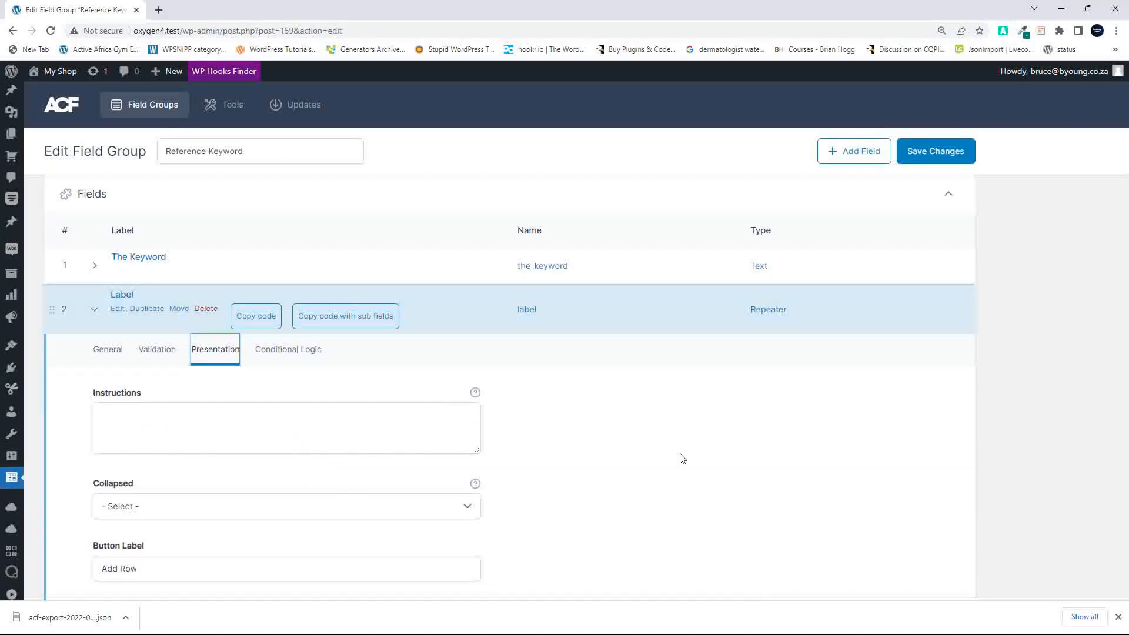
{"action": "scroll", "coordinate": [710, 454], "scroll_direction": "down", "scroll_amount": 7}
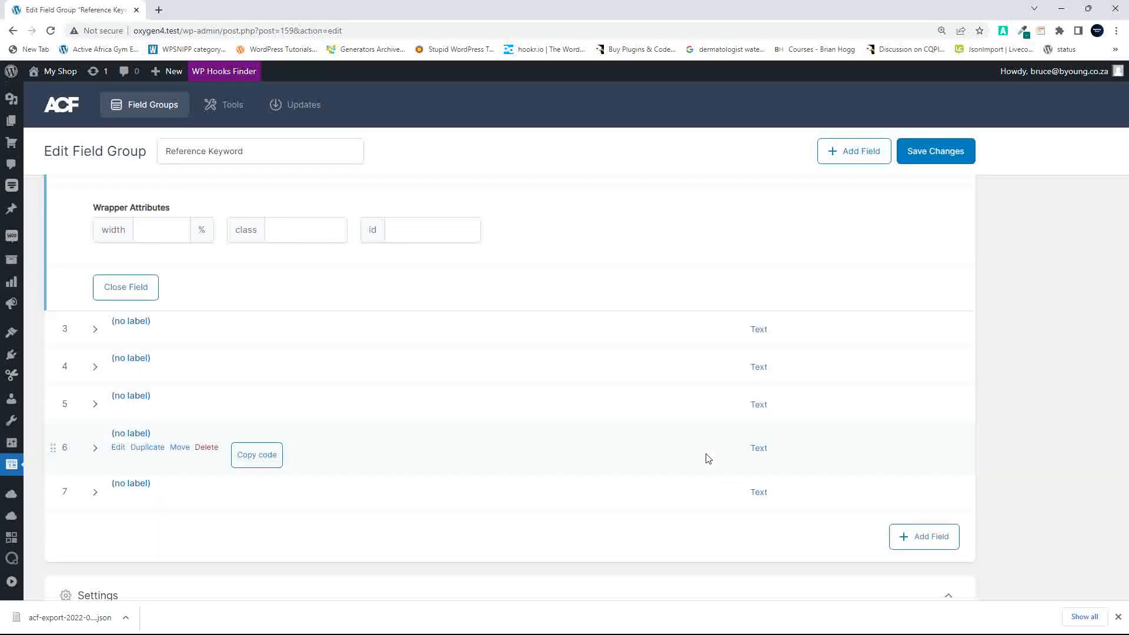
{"action": "scroll", "coordinate": [570, 354], "scroll_direction": "up", "scroll_amount": 6}
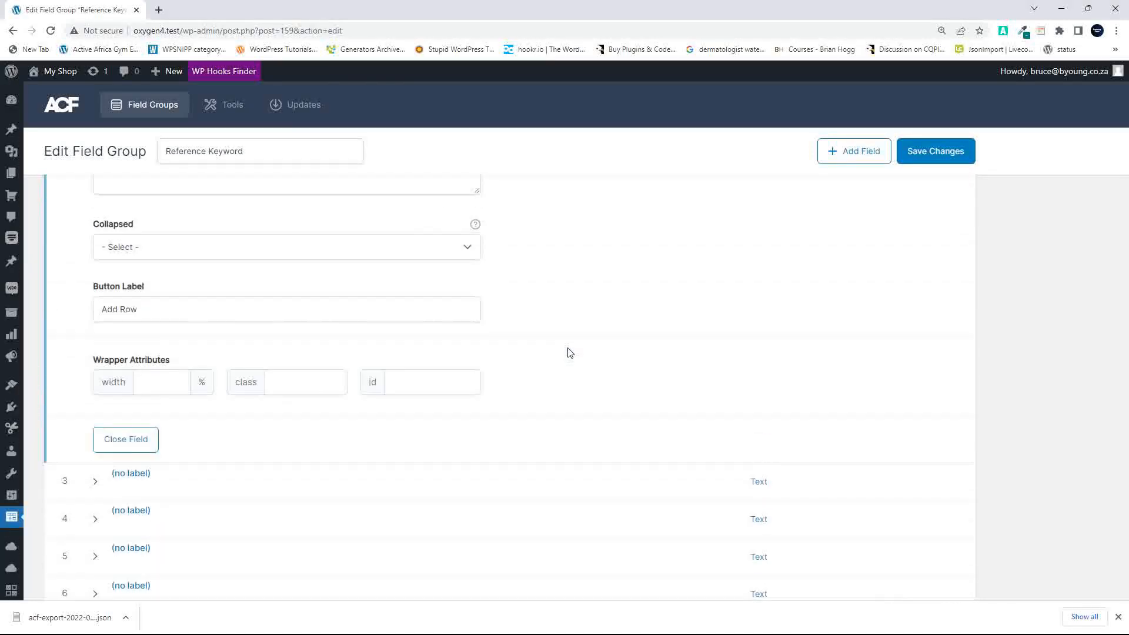
{"action": "scroll", "coordinate": [575, 357], "scroll_direction": "up", "scroll_amount": 1}
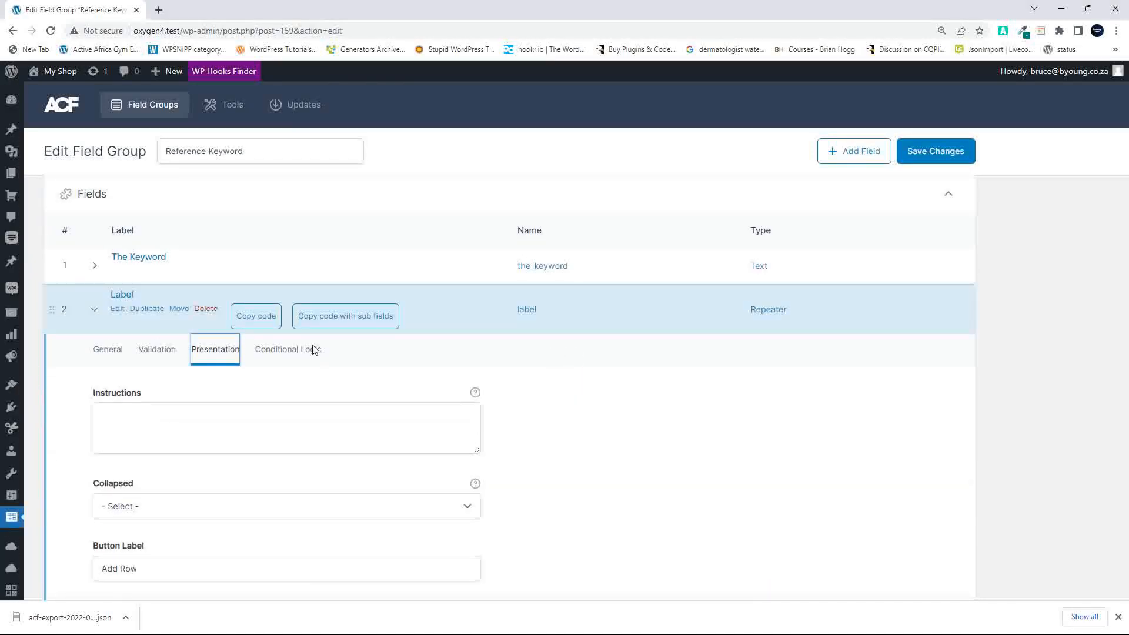
{"action": "left_click", "coordinate": [109, 352]}
{"action": "scroll", "coordinate": [449, 404], "scroll_direction": "down", "scroll_amount": 9}
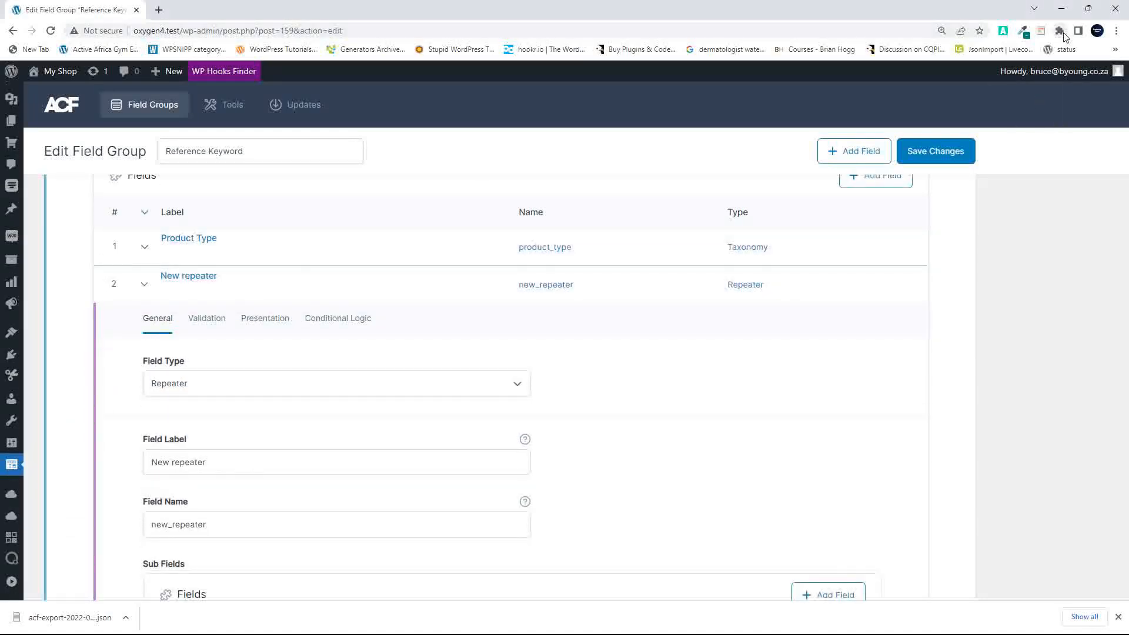
Step: Put the two sites side by side, then maximize astra.test and review its Product Type sub field's single-page settings
{"action": "mouse_move", "coordinate": [1089, 8]}
{"action": "left_click", "coordinate": [976, 39]}
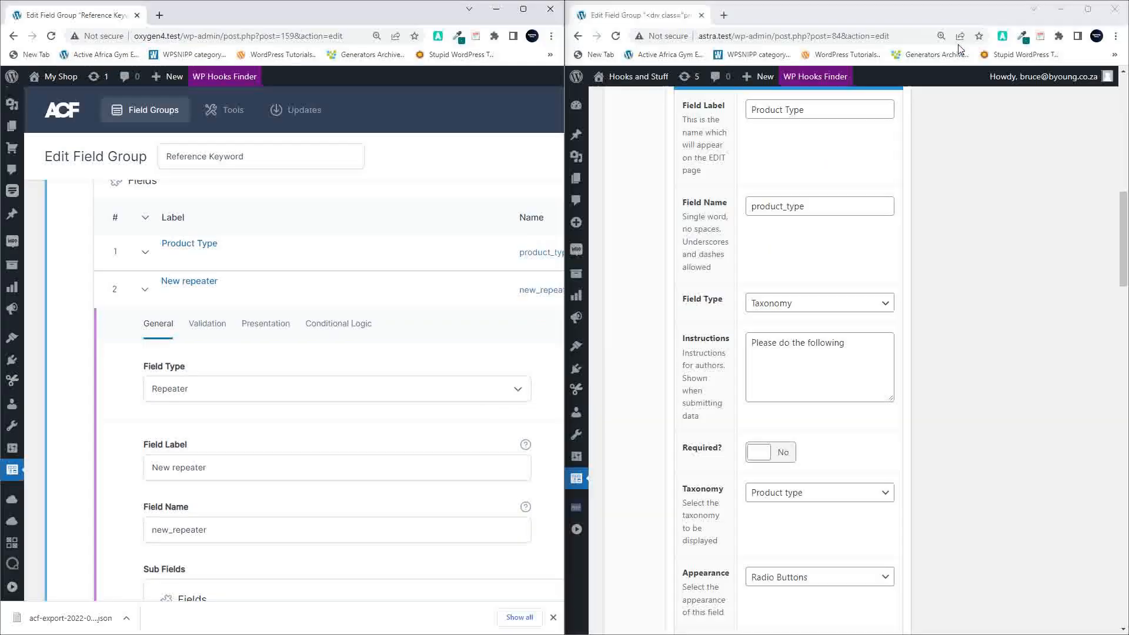
{"action": "left_click", "coordinate": [1088, 13]}
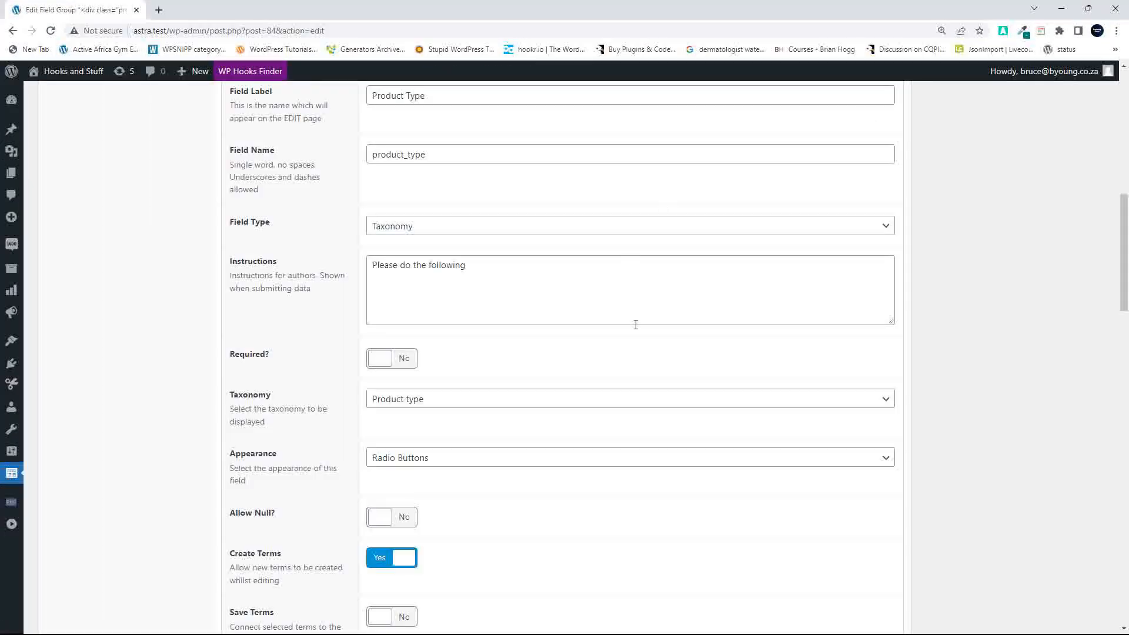
{"action": "scroll", "coordinate": [634, 324], "scroll_direction": "down", "scroll_amount": 1}
{"action": "scroll", "coordinate": [636, 325], "scroll_direction": "up", "scroll_amount": 5}
{"action": "scroll", "coordinate": [637, 324], "scroll_direction": "down", "scroll_amount": 4}
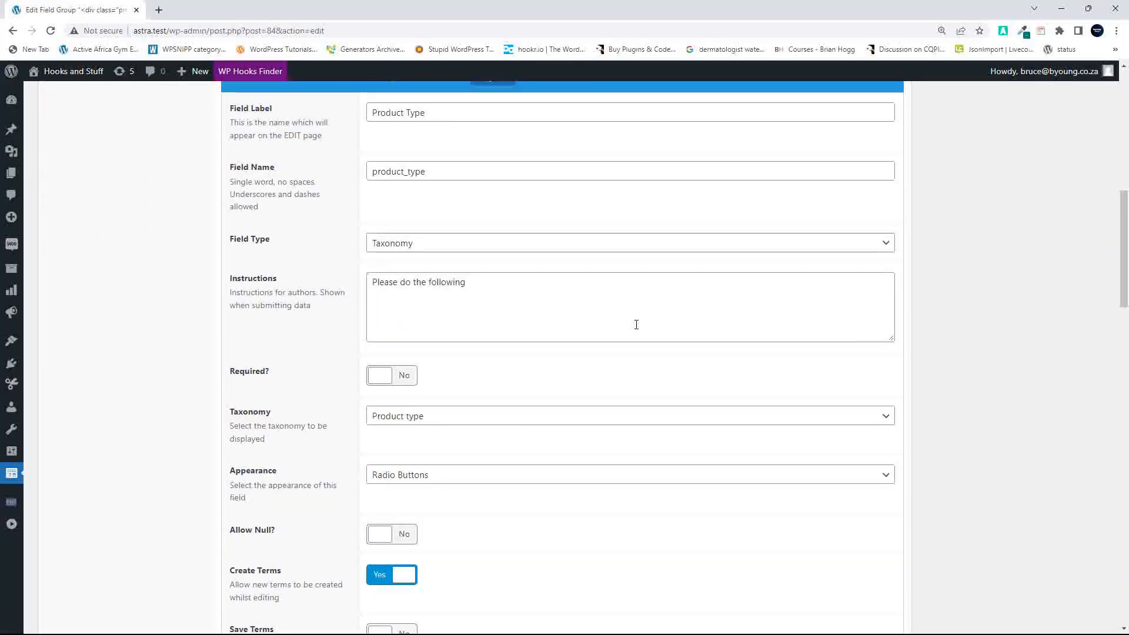
{"action": "scroll", "coordinate": [637, 325], "scroll_direction": "down", "scroll_amount": 9}
{"action": "scroll", "coordinate": [637, 327], "scroll_direction": "up", "scroll_amount": 8}
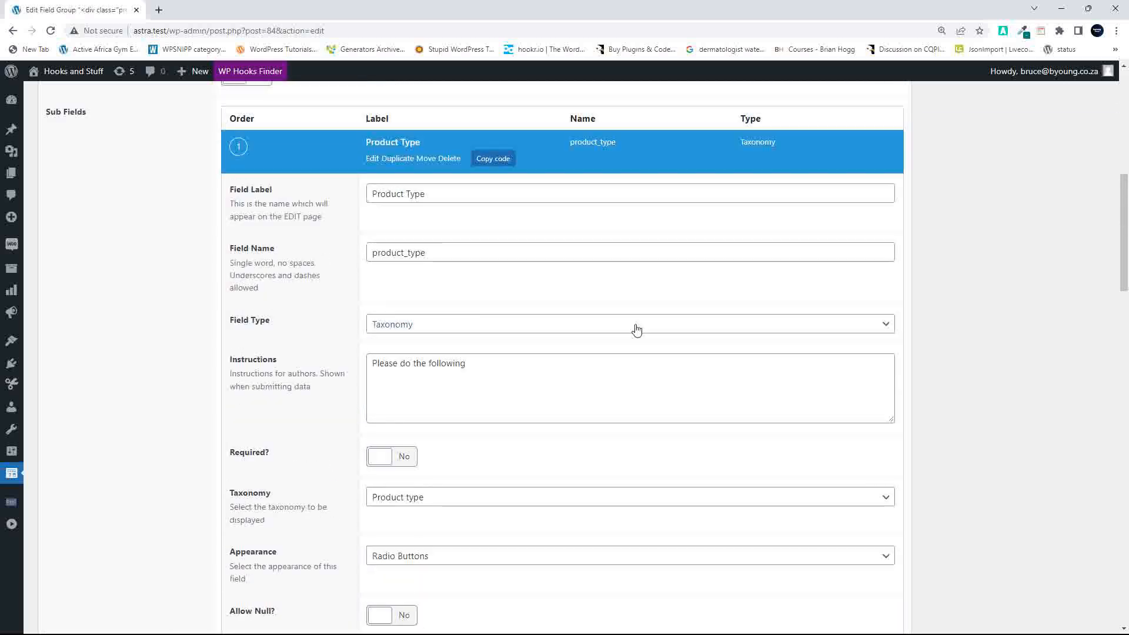
Step: Collapse the Product Type sub field and add a second sub field labelled Nested Repeater to the repeater field
{"action": "left_click", "coordinate": [394, 144]}
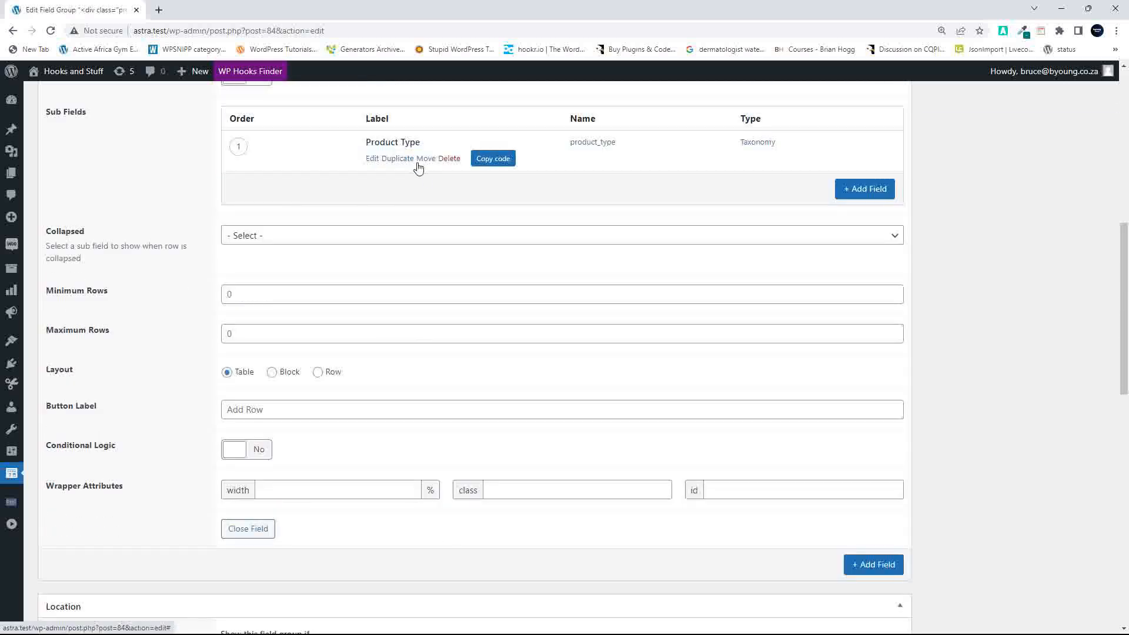
{"action": "scroll", "coordinate": [322, 185], "scroll_direction": "up", "scroll_amount": 2}
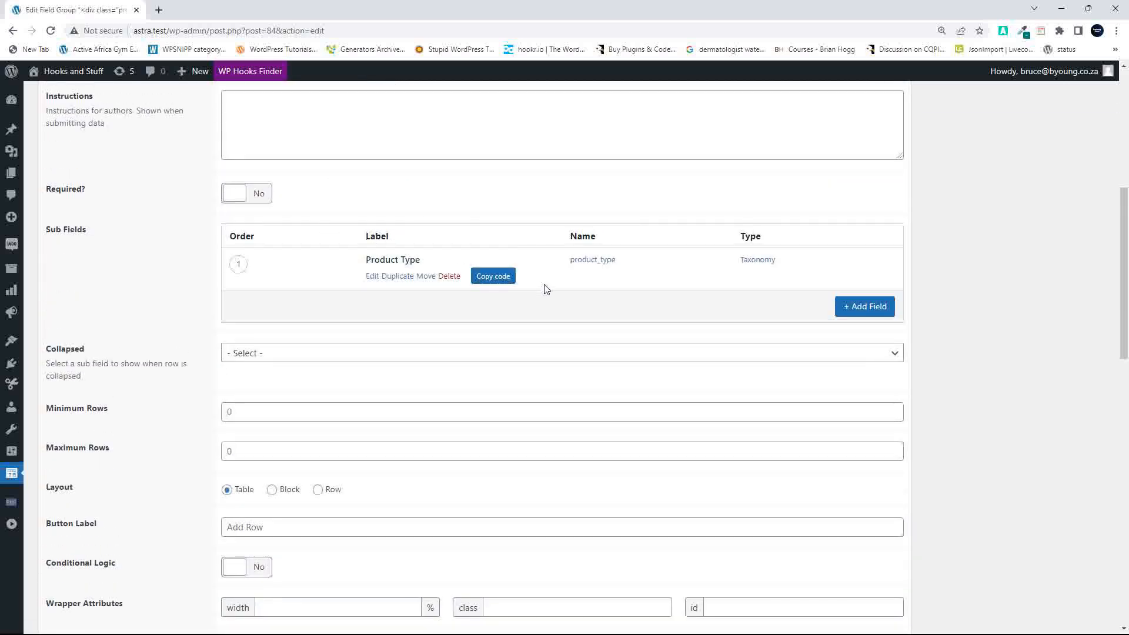
{"action": "scroll", "coordinate": [542, 288], "scroll_direction": "up", "scroll_amount": 4}
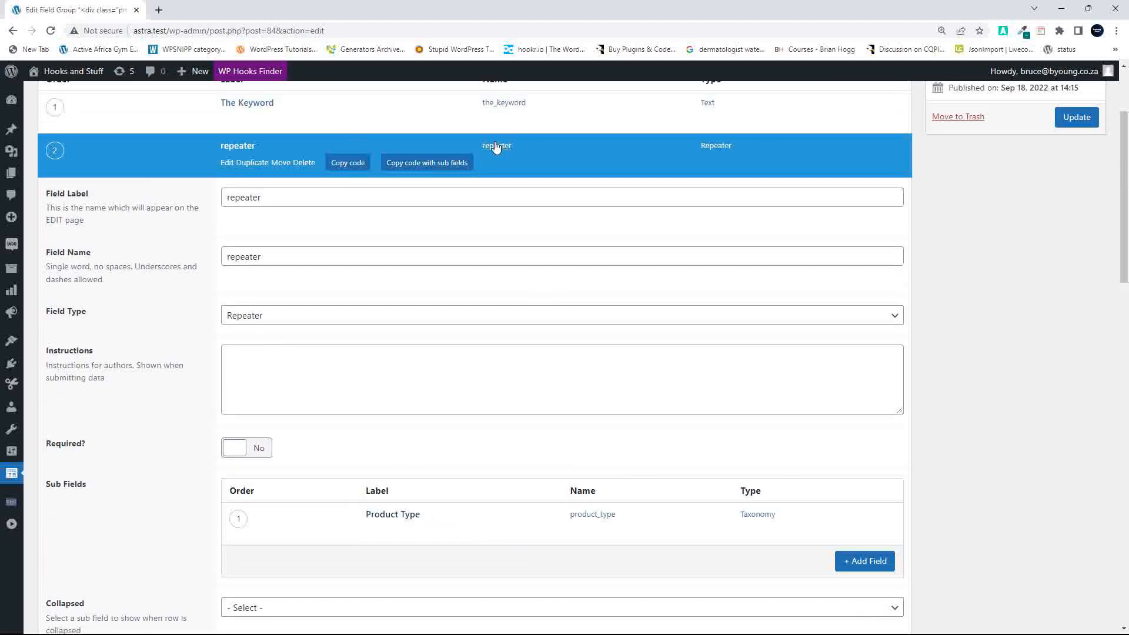
{"action": "scroll", "coordinate": [522, 395], "scroll_direction": "down", "scroll_amount": 5}
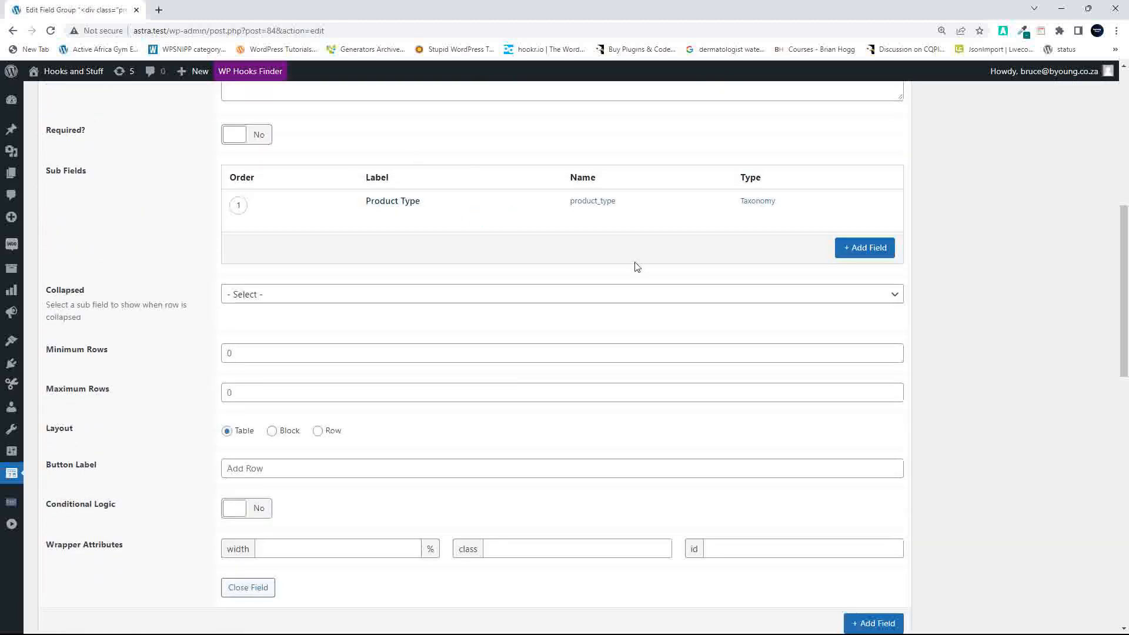
{"action": "left_click", "coordinate": [862, 248]}
{"action": "type", "text": "Nested Repeater"}
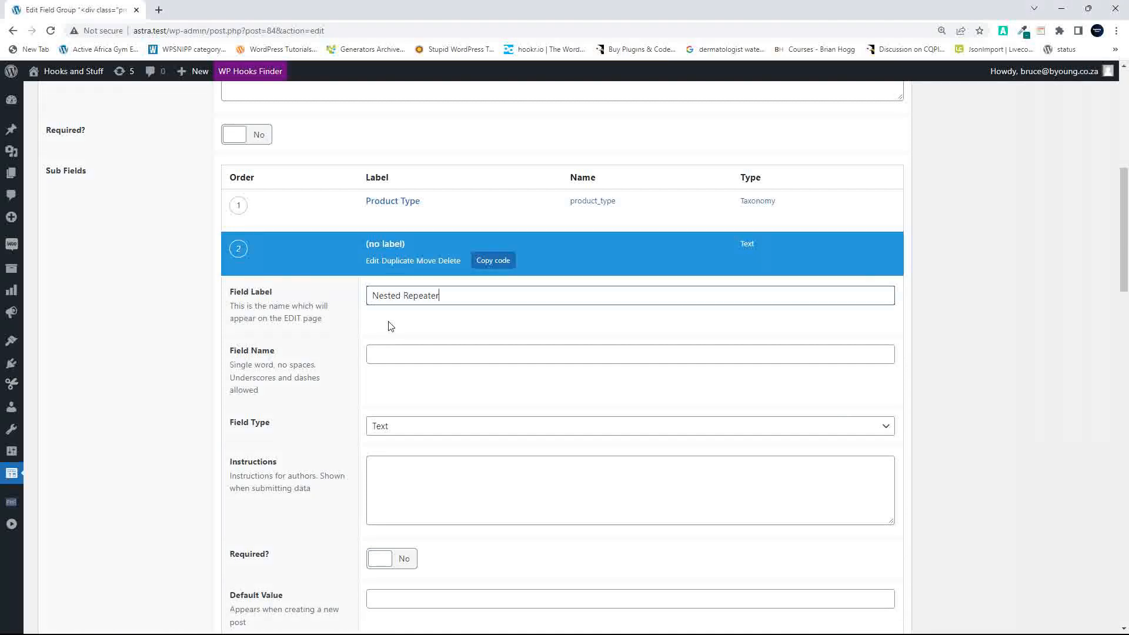
{"action": "left_click", "coordinate": [447, 357]}
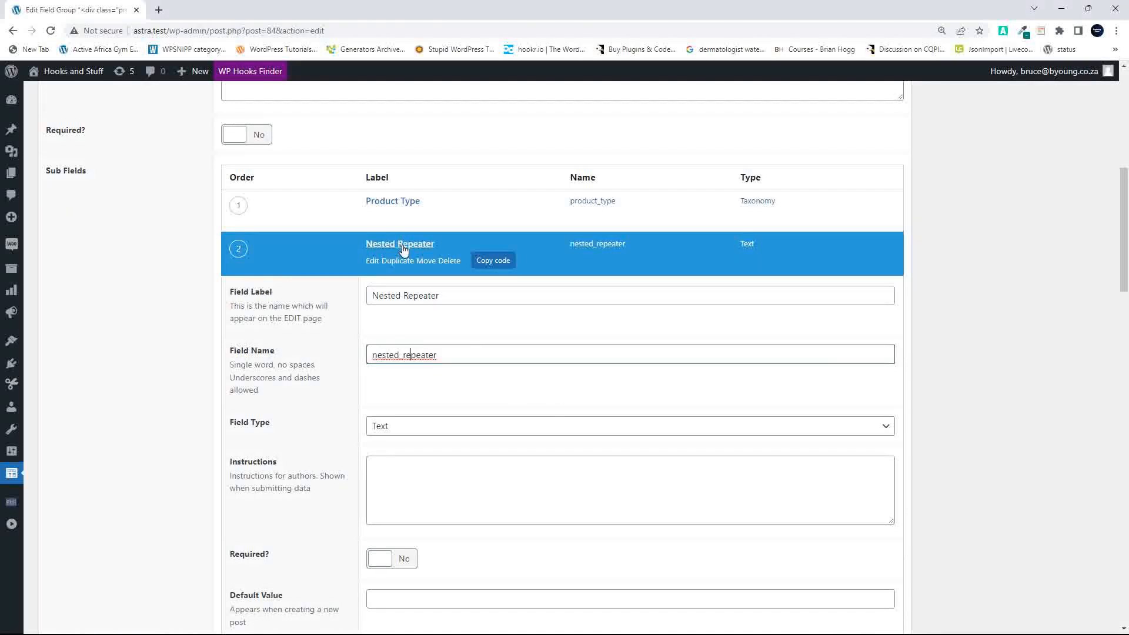
Step: Change the Nested Repeater sub field's type to Repeater
{"action": "scroll", "coordinate": [537, 347], "scroll_direction": "down", "scroll_amount": 6}
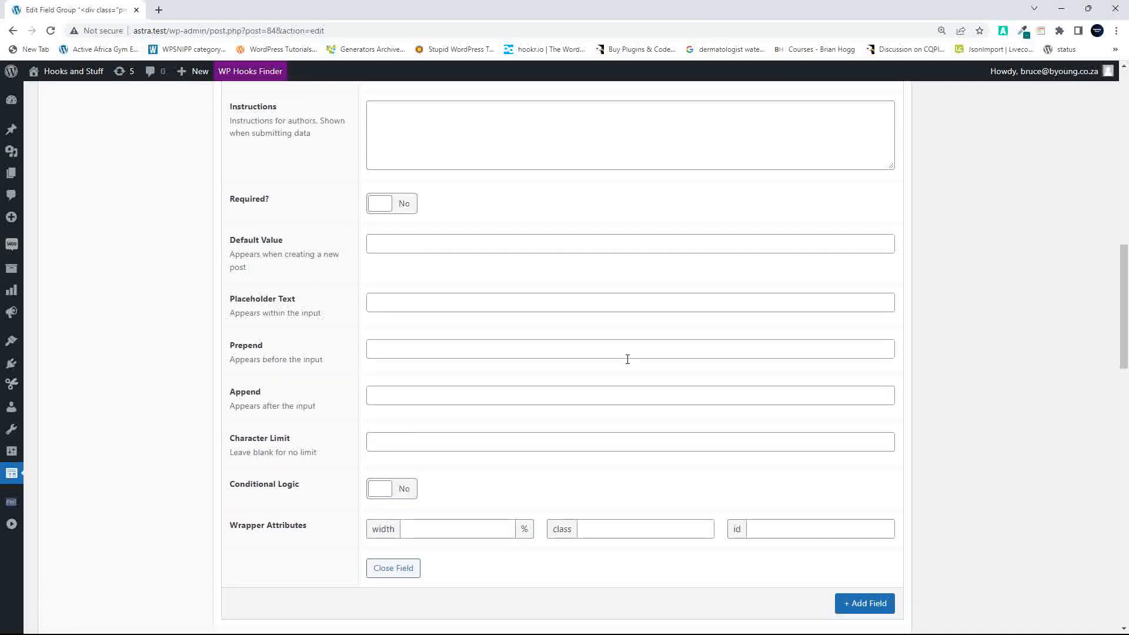
{"action": "scroll", "coordinate": [627, 357], "scroll_direction": "up", "scroll_amount": 4}
{"action": "left_click", "coordinate": [416, 327]}
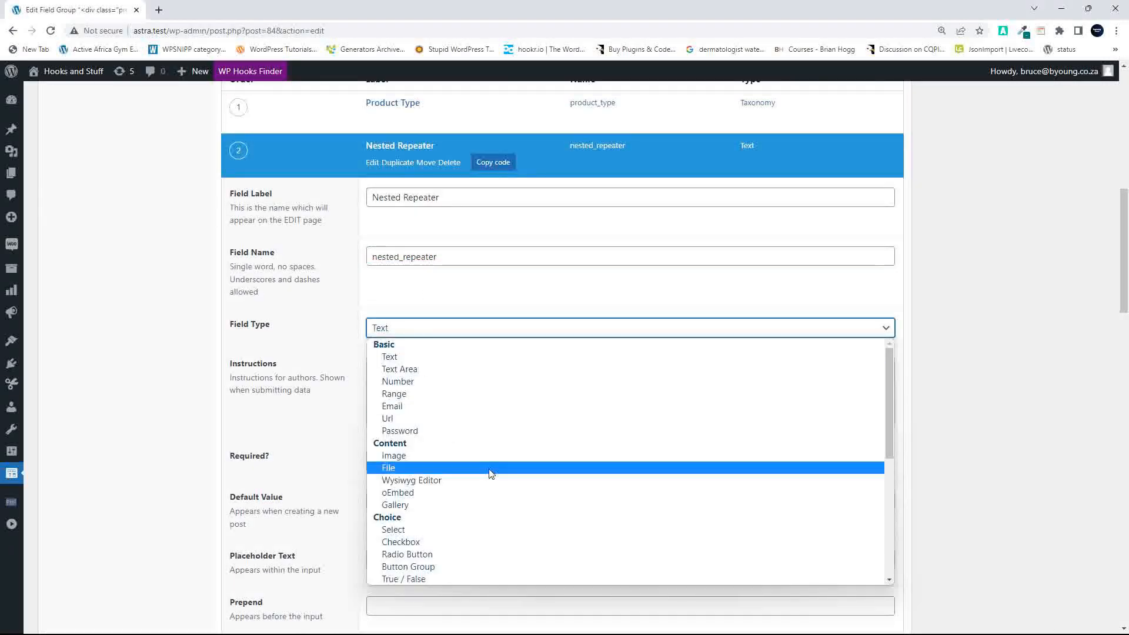
{"action": "scroll", "coordinate": [492, 474], "scroll_direction": "down", "scroll_amount": 5}
{"action": "left_click", "coordinate": [478, 554]}
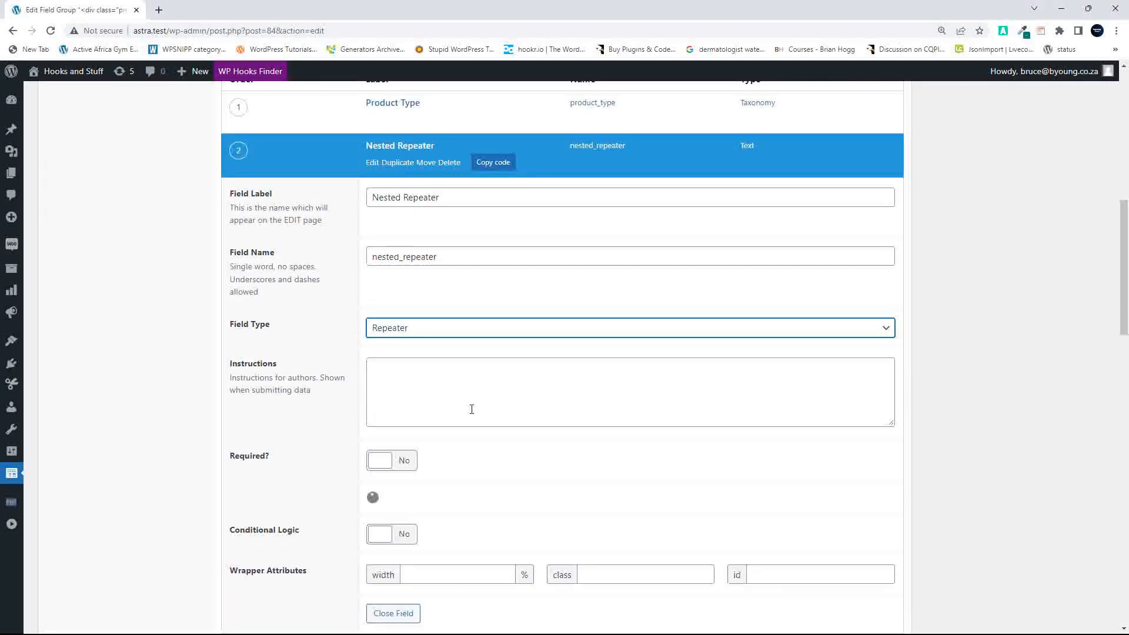
Step: Add a sub field labelled Relationship inside Nested Repeater and set its type to Relationship
{"action": "scroll", "coordinate": [489, 436], "scroll_direction": "down", "scroll_amount": 2}
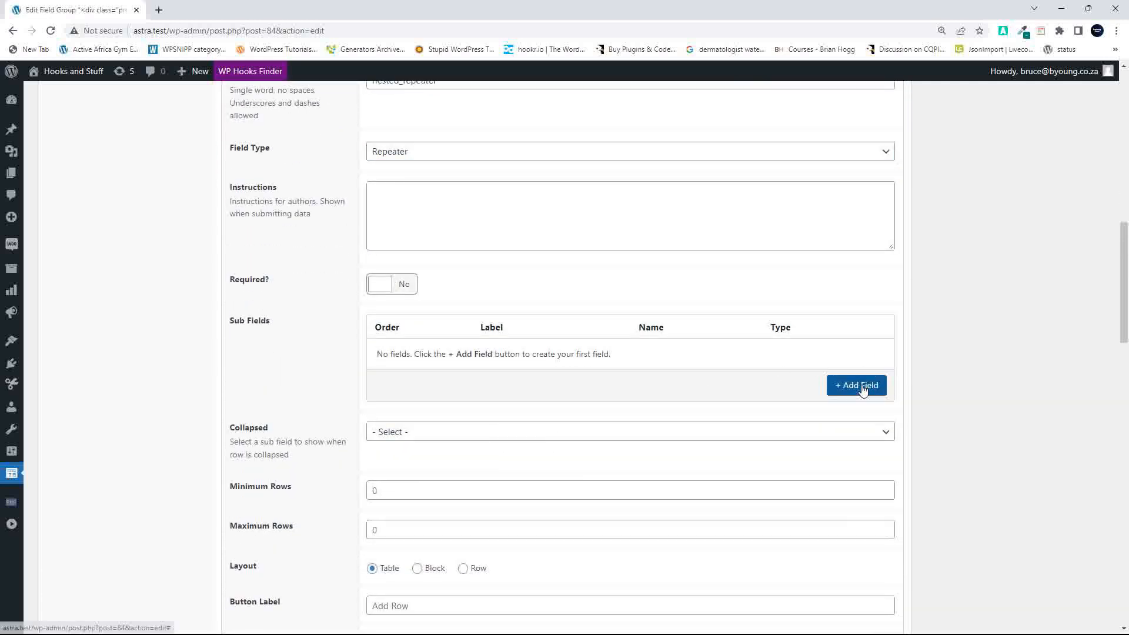
{"action": "left_click", "coordinate": [858, 385]}
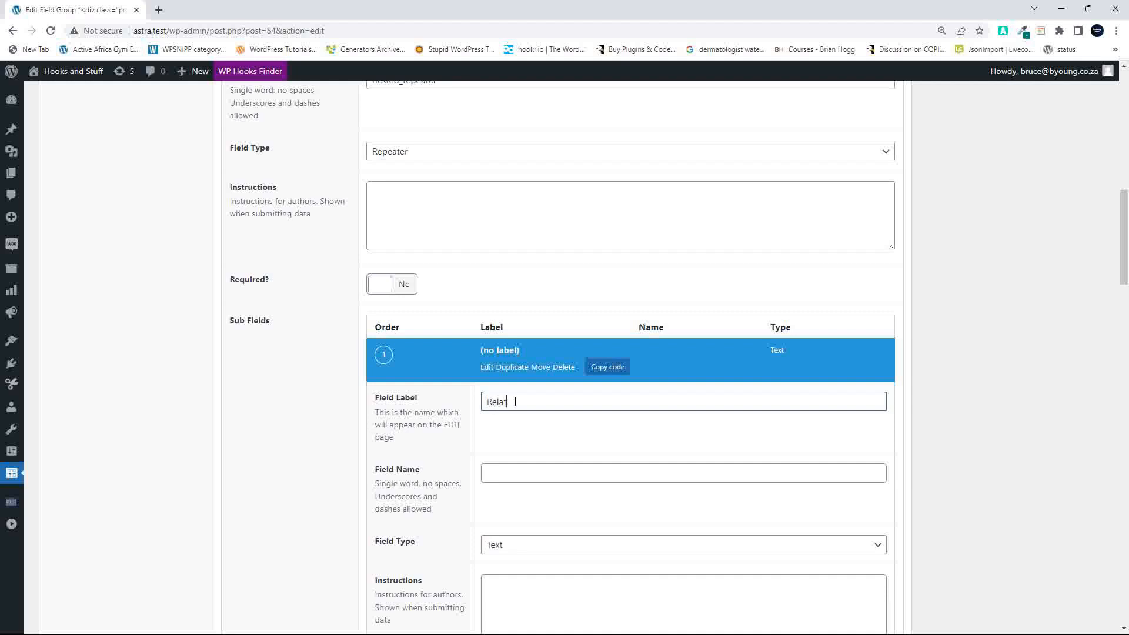
{"action": "scroll", "coordinate": [568, 456], "scroll_direction": "down", "scroll_amount": 3}
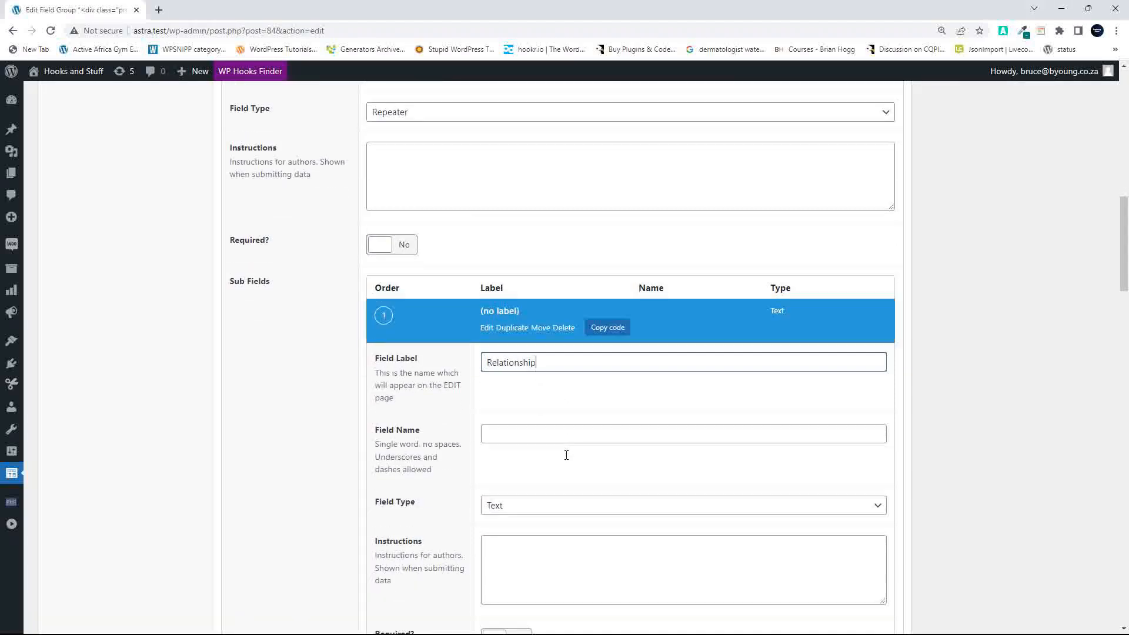
{"action": "left_click", "coordinate": [511, 354]}
{"action": "scroll", "coordinate": [559, 456], "scroll_direction": "down", "scroll_amount": 4}
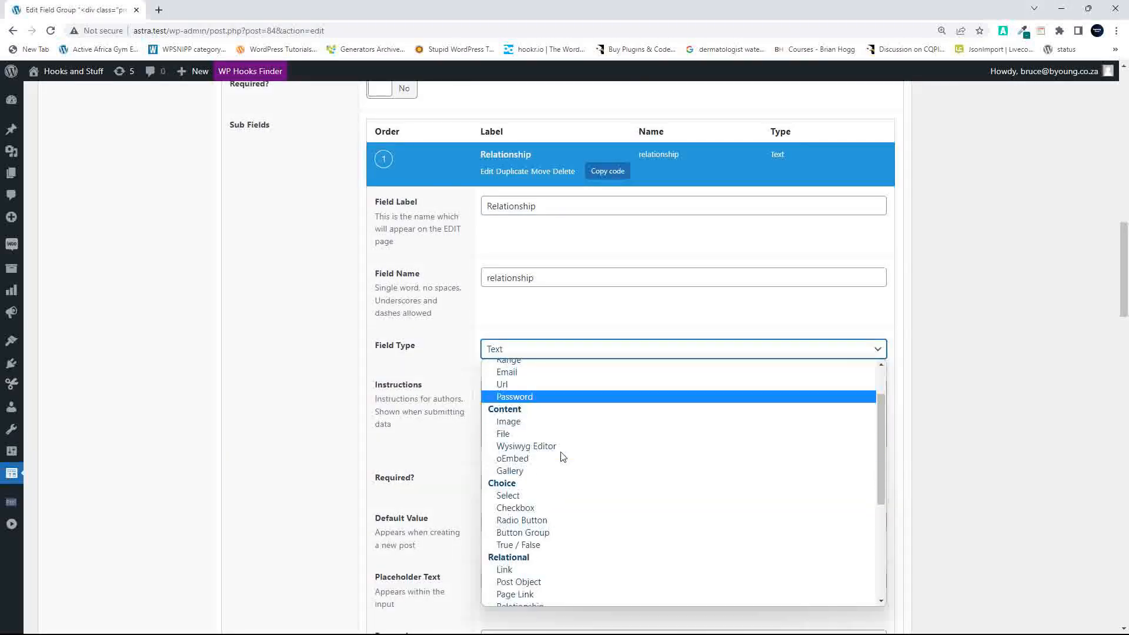
{"action": "left_click", "coordinate": [540, 404]}
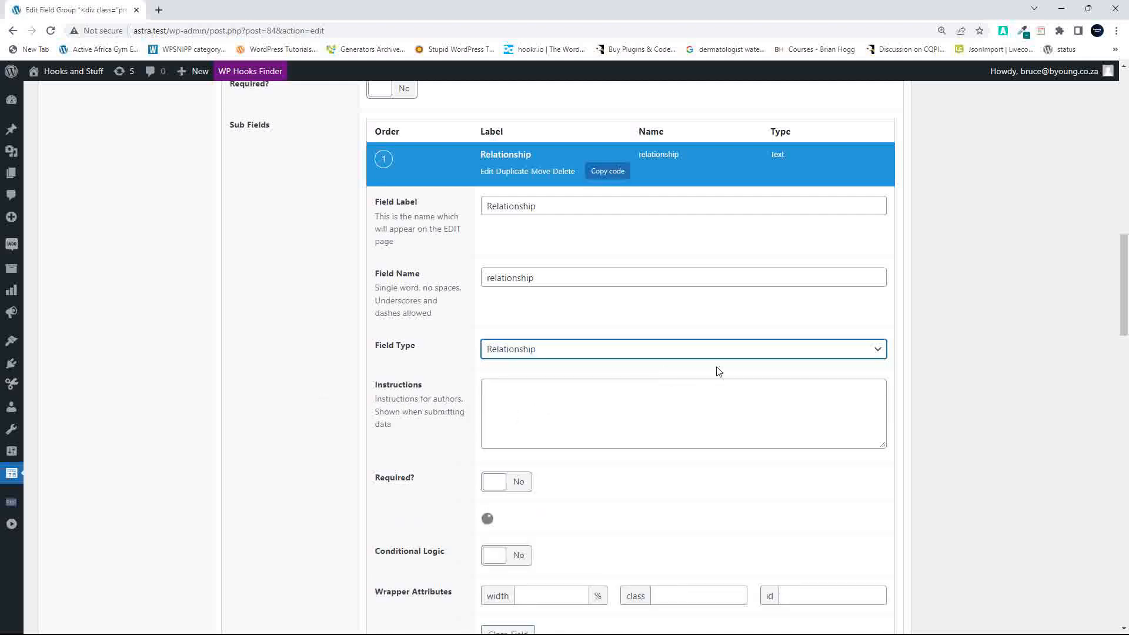
Step: Examine how the older interface lays out the repeater, Nested Repeater and Relationship levels and their indentation
{"action": "scroll", "coordinate": [819, 369], "scroll_direction": "up", "scroll_amount": 15}
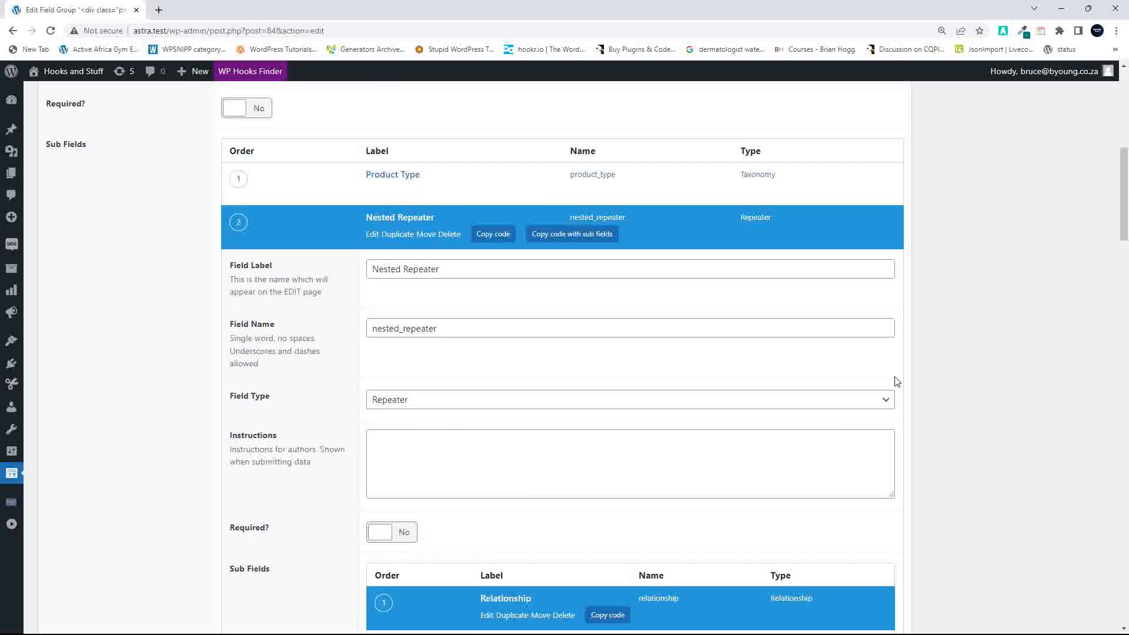
{"action": "scroll", "coordinate": [893, 381], "scroll_direction": "down", "scroll_amount": 5}
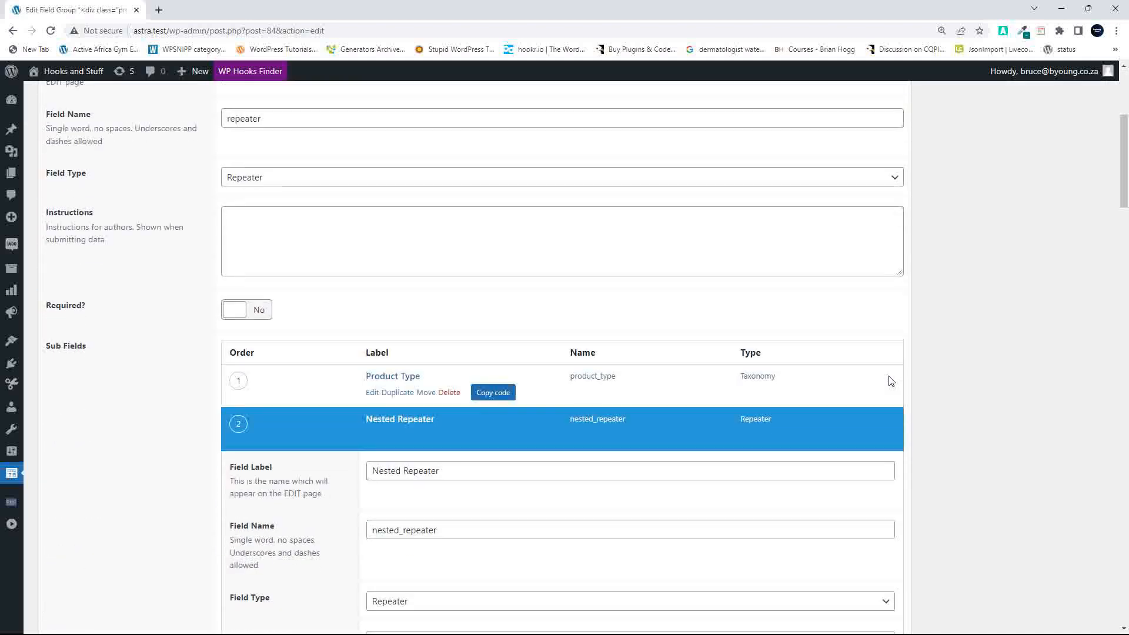
{"action": "scroll", "coordinate": [891, 381], "scroll_direction": "down", "scroll_amount": 2}
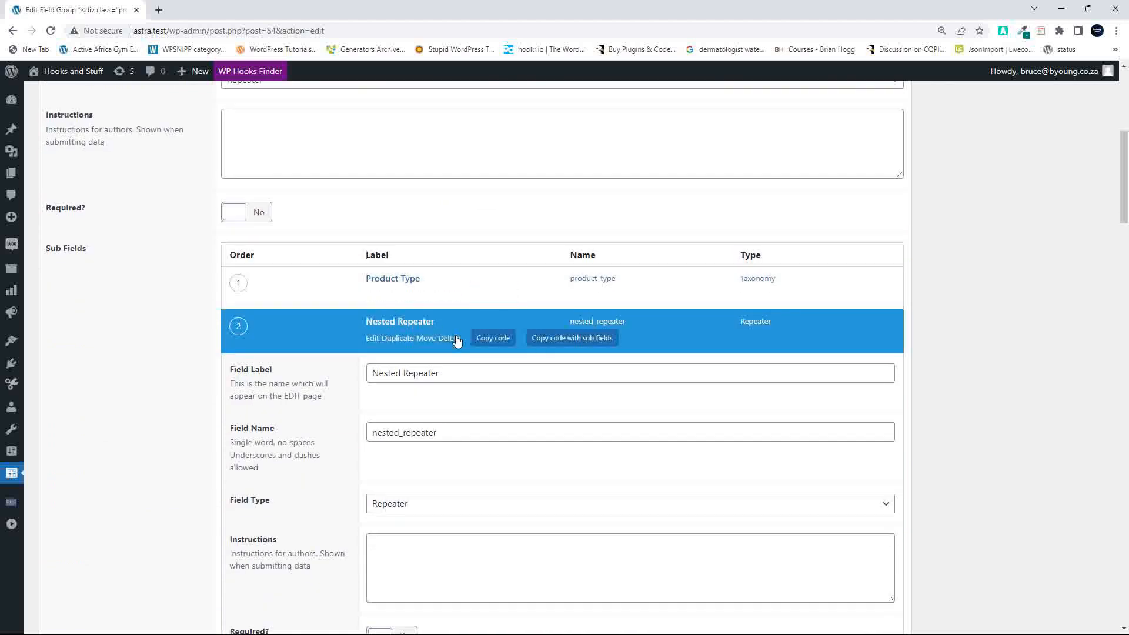
{"action": "scroll", "coordinate": [457, 341], "scroll_direction": "down", "scroll_amount": 7}
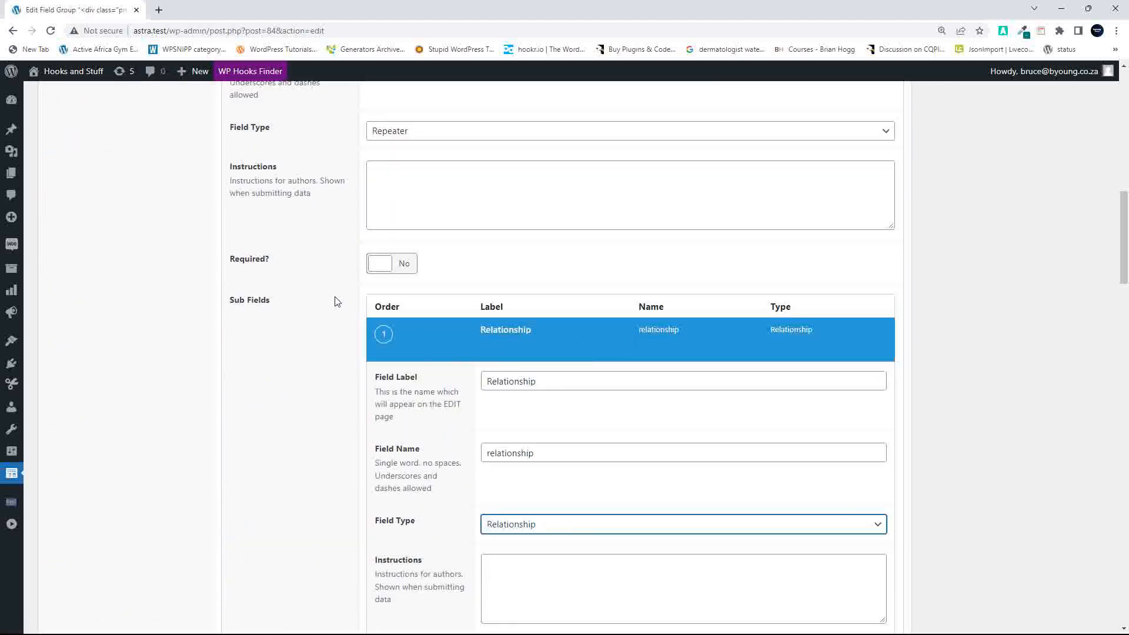
{"action": "scroll", "coordinate": [341, 311], "scroll_direction": "up", "scroll_amount": 6}
{"action": "scroll", "coordinate": [321, 395], "scroll_direction": "down", "scroll_amount": 8}
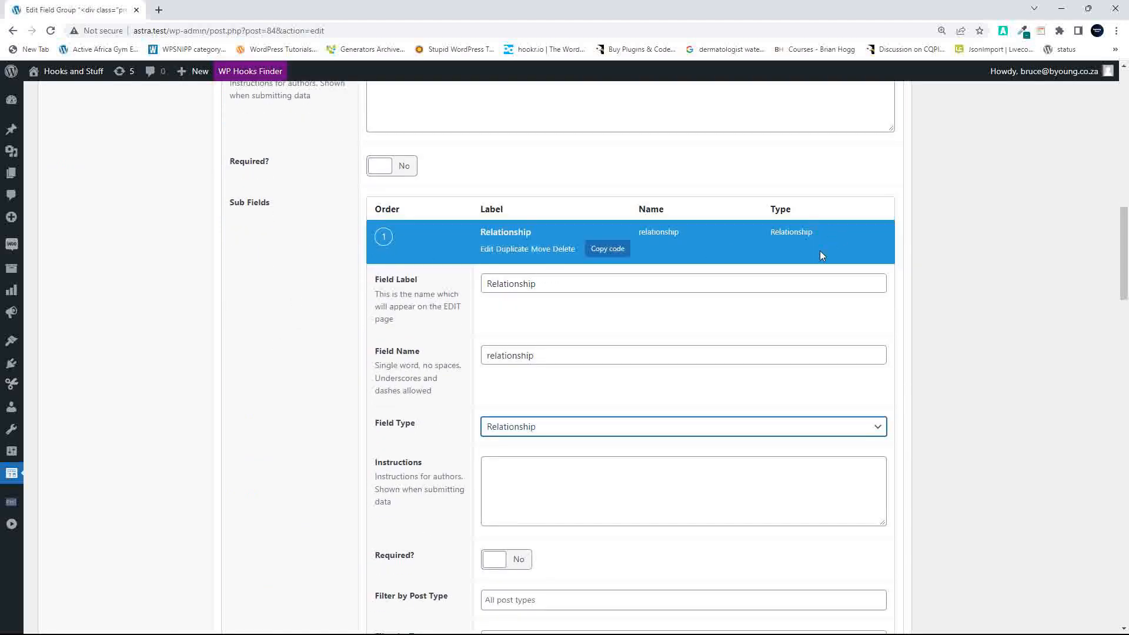
Step: Examine the settings of the Nested Repeater field and its Relationship sub field, from field labels through layout and conditional logic
{"action": "scroll", "coordinate": [752, 287], "scroll_direction": "down", "scroll_amount": 12}
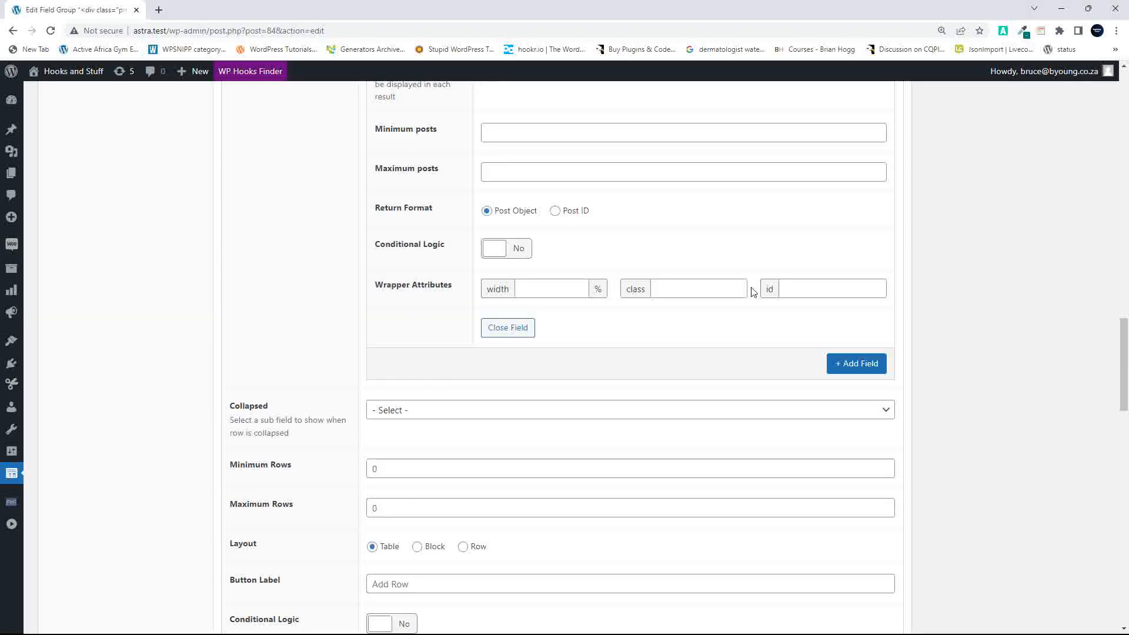
{"action": "scroll", "coordinate": [752, 293], "scroll_direction": "up", "scroll_amount": 15}
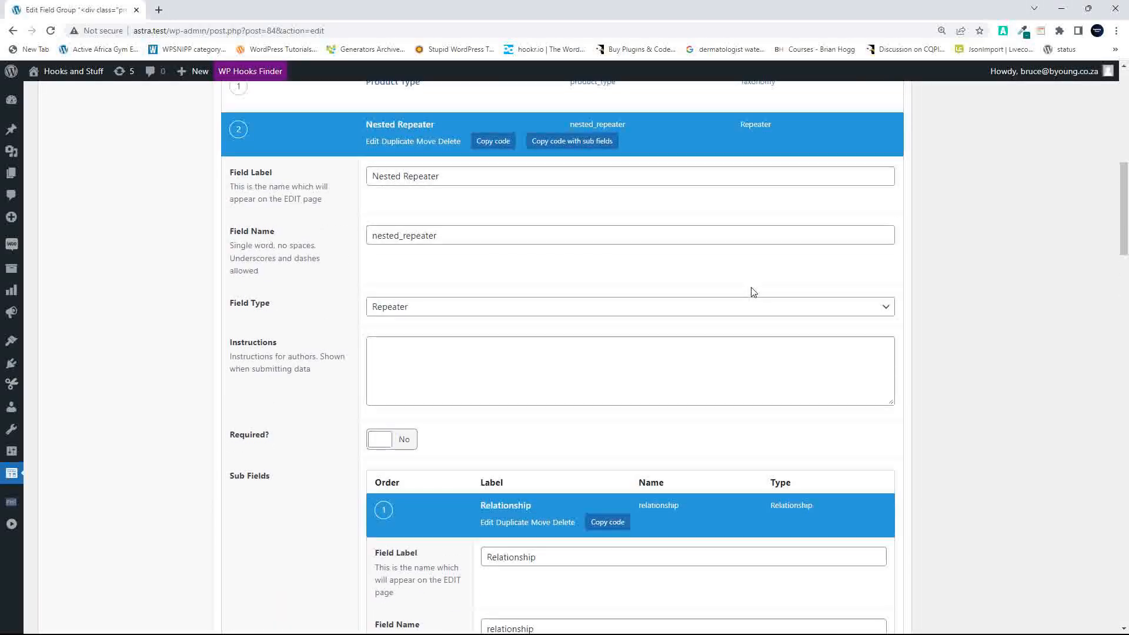
{"action": "scroll", "coordinate": [752, 292], "scroll_direction": "up", "scroll_amount": 5}
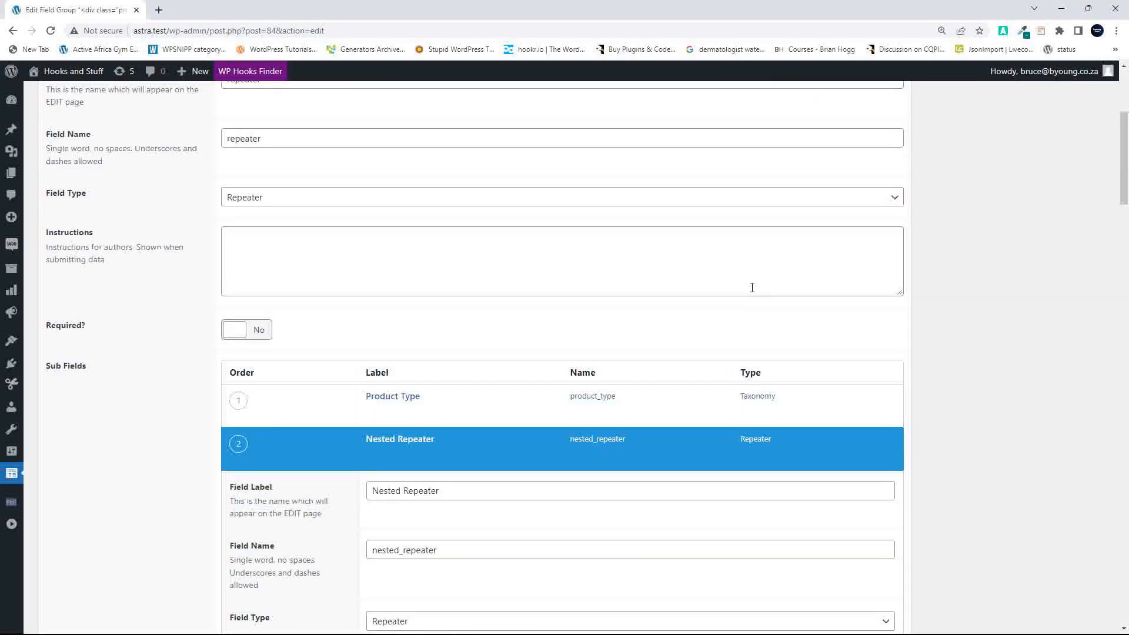
{"action": "scroll", "coordinate": [752, 287], "scroll_direction": "down", "scroll_amount": 20}
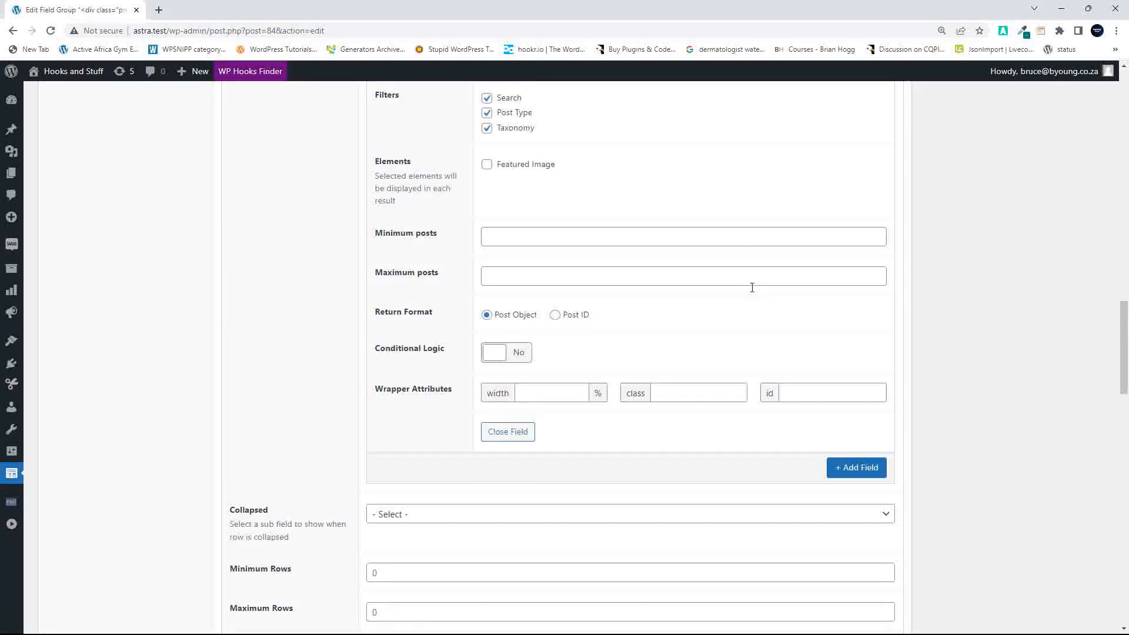
{"action": "scroll", "coordinate": [753, 287], "scroll_direction": "down", "scroll_amount": 1}
{"action": "scroll", "coordinate": [750, 291], "scroll_direction": "down", "scroll_amount": 5}
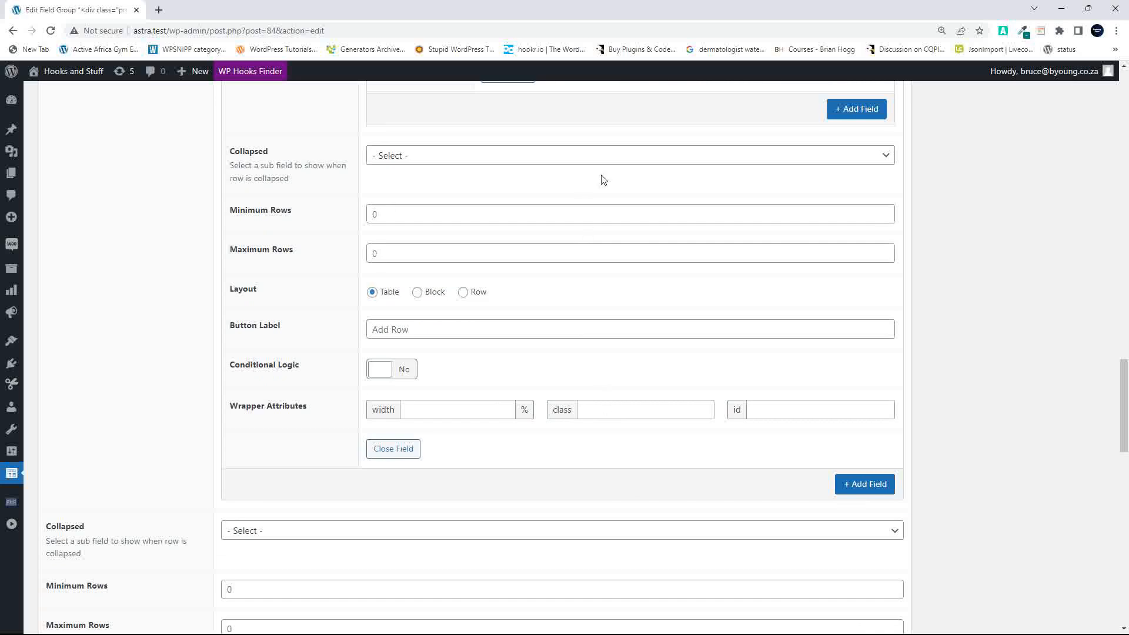
{"action": "scroll", "coordinate": [632, 444], "scroll_direction": "up", "scroll_amount": 5}
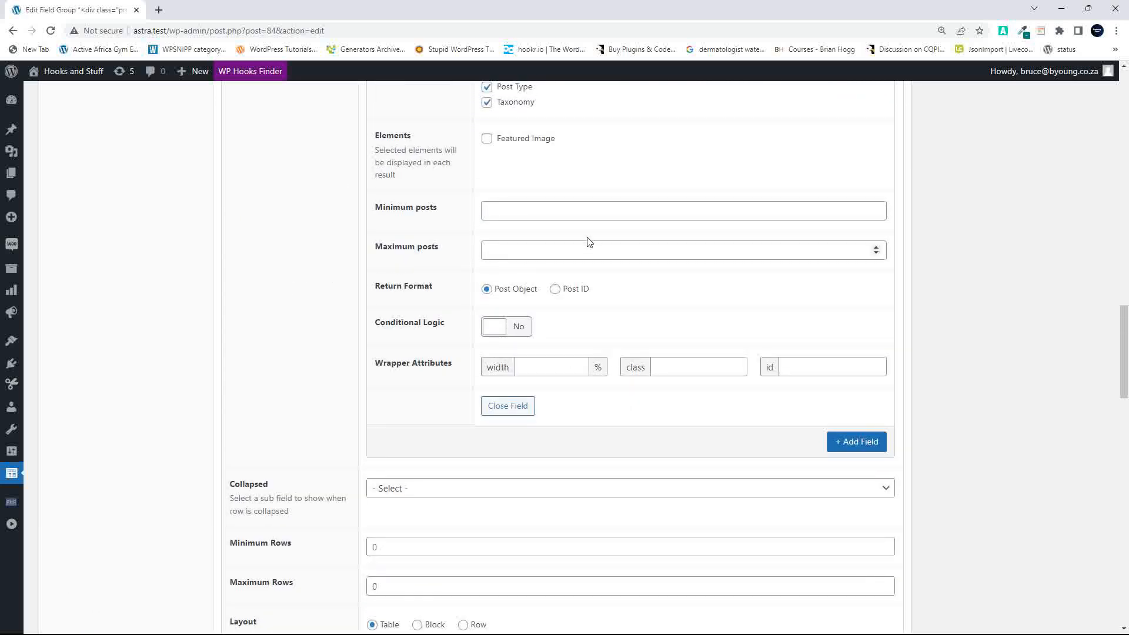
{"action": "scroll", "coordinate": [613, 209], "scroll_direction": "up", "scroll_amount": 9}
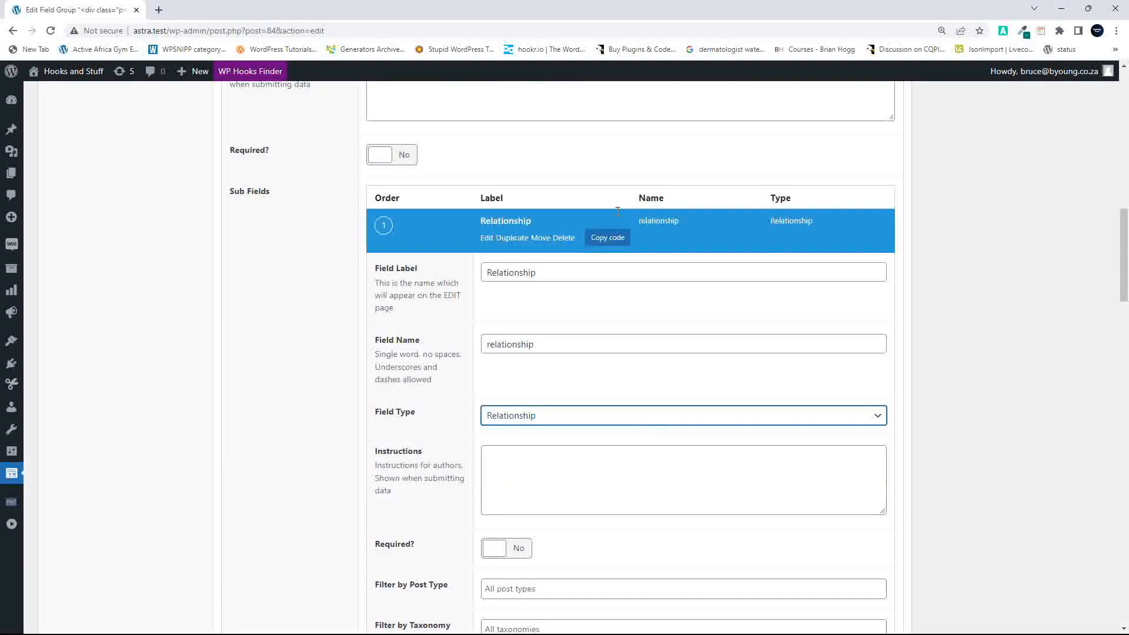
{"action": "scroll", "coordinate": [624, 227], "scroll_direction": "down", "scroll_amount": 3}
{"action": "scroll", "coordinate": [623, 226], "scroll_direction": "down", "scroll_amount": 12}
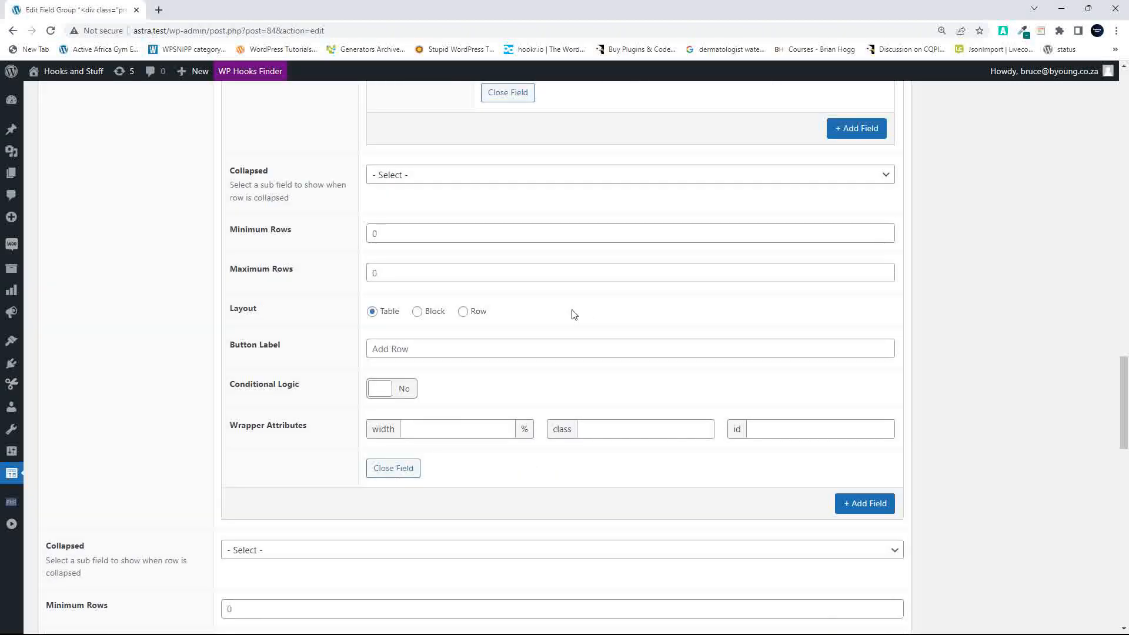
{"action": "scroll", "coordinate": [574, 314], "scroll_direction": "up", "scroll_amount": 10}
{"action": "scroll", "coordinate": [574, 314], "scroll_direction": "down", "scroll_amount": 6}
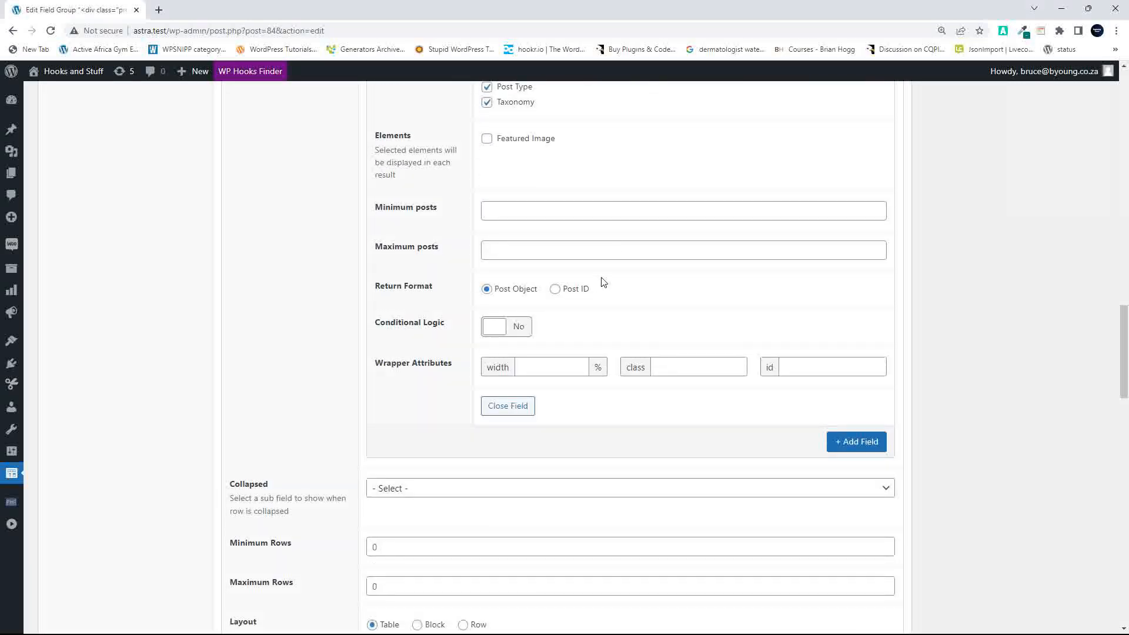
{"action": "scroll", "coordinate": [657, 317], "scroll_direction": "down", "scroll_amount": 6}
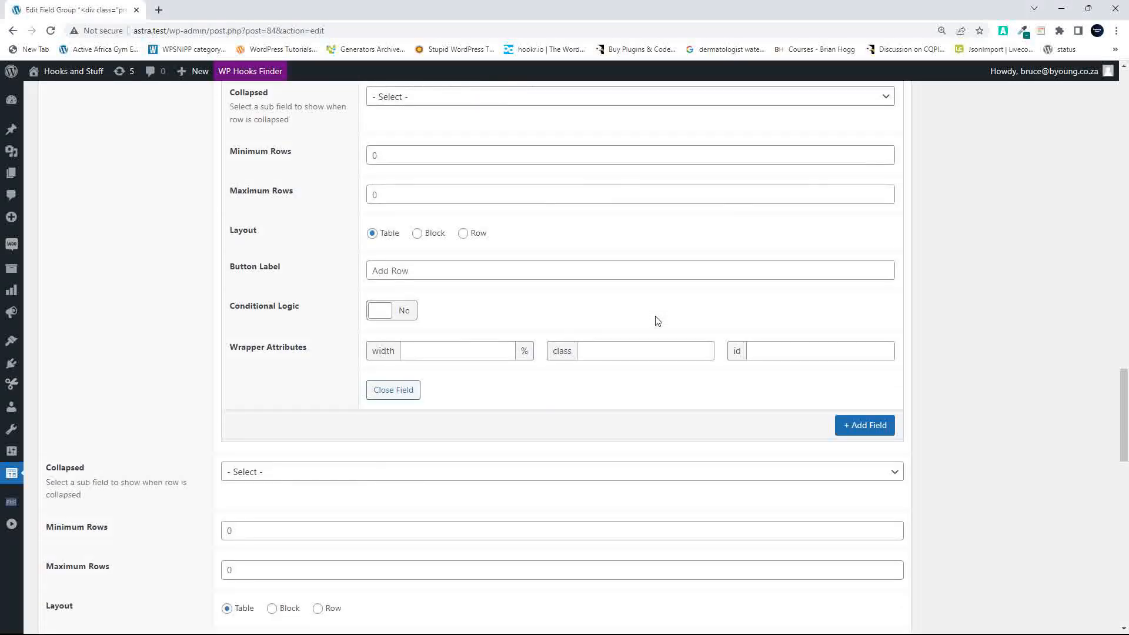
{"action": "scroll", "coordinate": [656, 319], "scroll_direction": "up", "scroll_amount": 5}
{"action": "scroll", "coordinate": [657, 320], "scroll_direction": "up", "scroll_amount": 15}
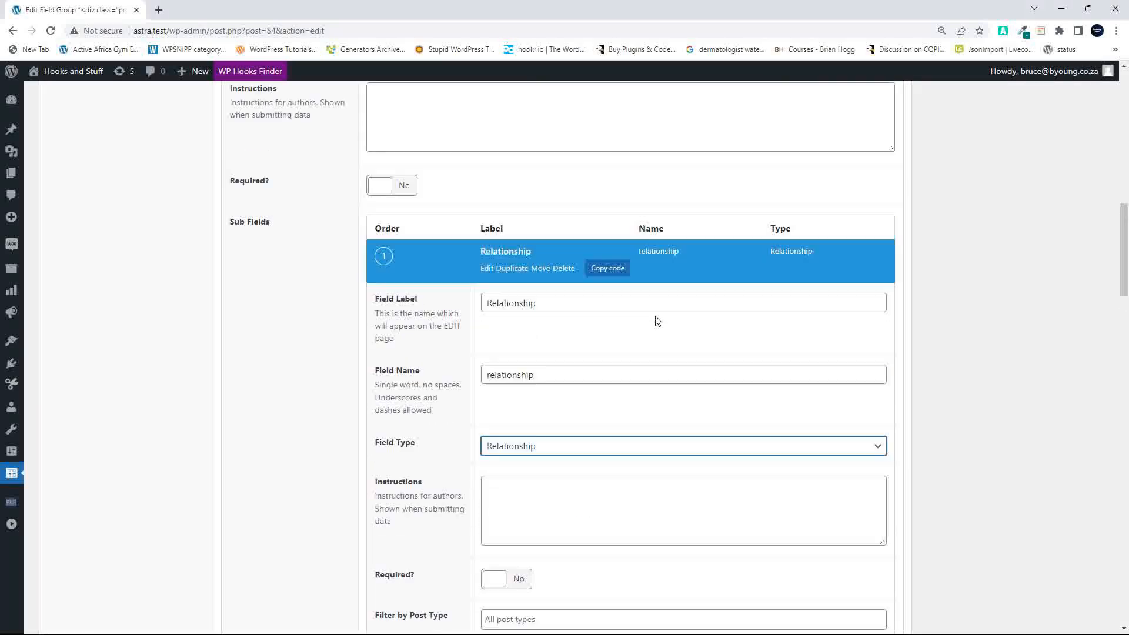
{"action": "scroll", "coordinate": [657, 321], "scroll_direction": "down", "scroll_amount": 8}
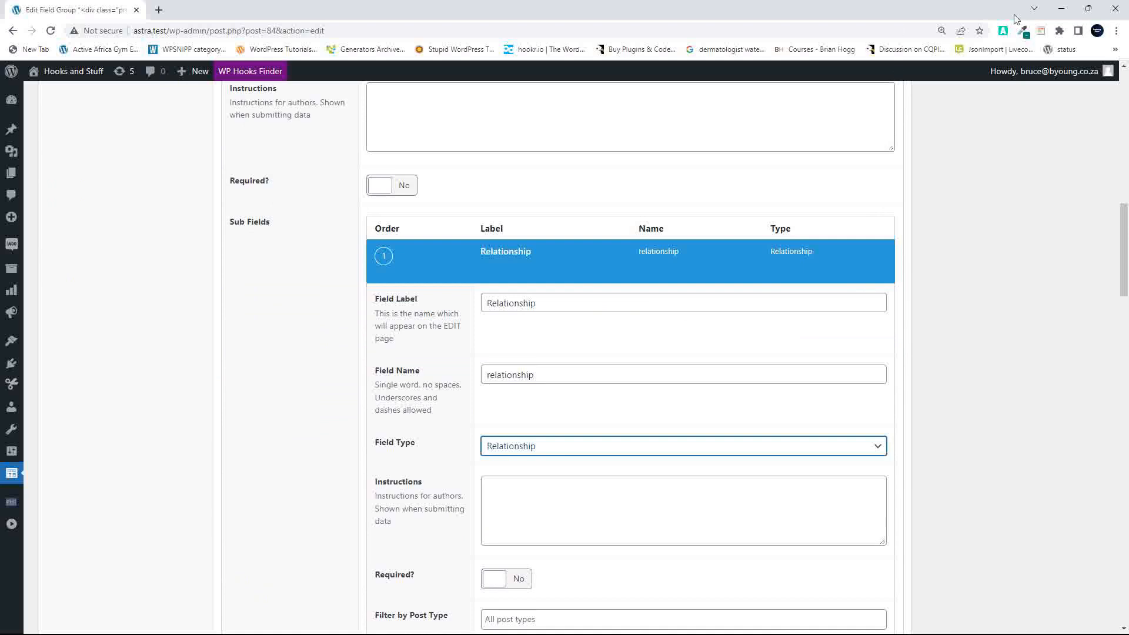
{"action": "left_click", "coordinate": [1088, 8]}
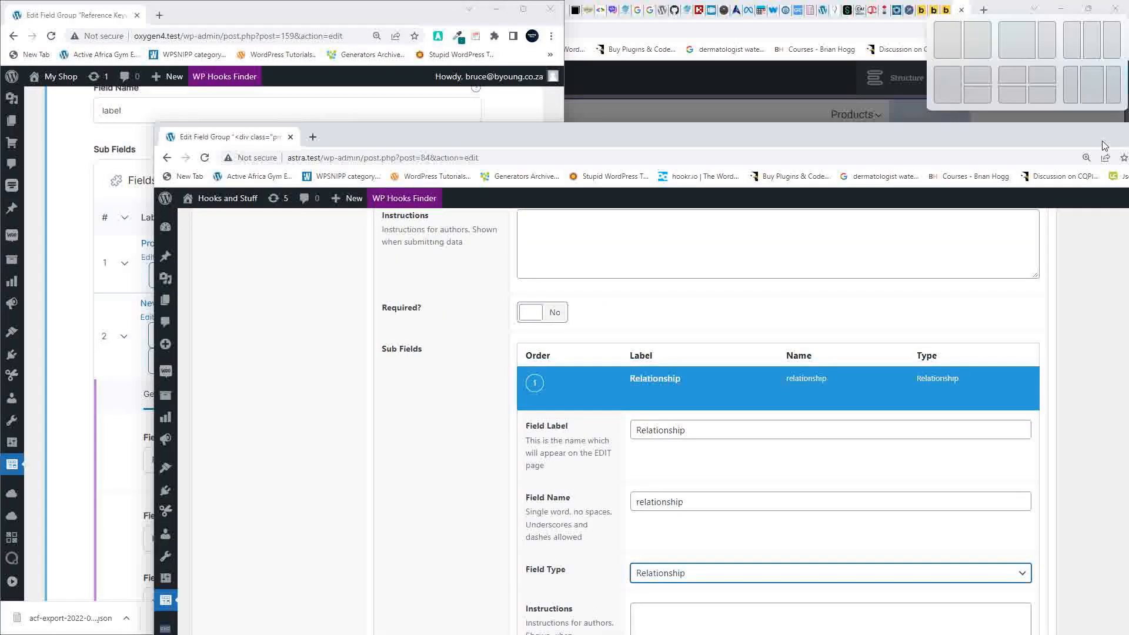
{"action": "double_click", "coordinate": [1092, 135]}
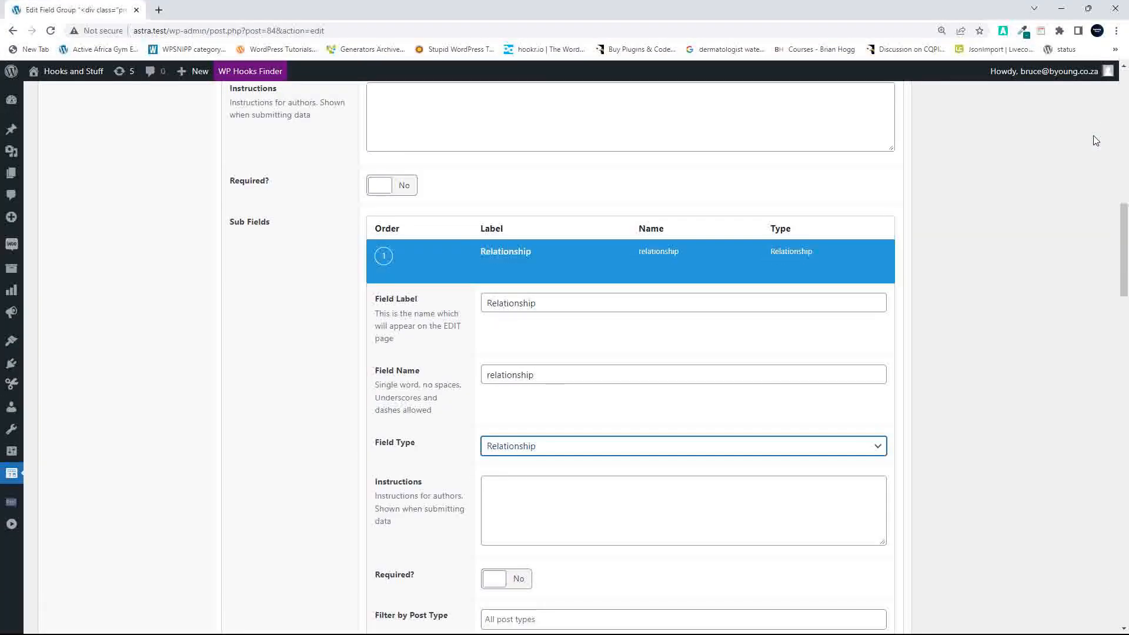
{"action": "left_click", "coordinate": [1086, 12]}
{"action": "double_click", "coordinate": [1052, 139]}
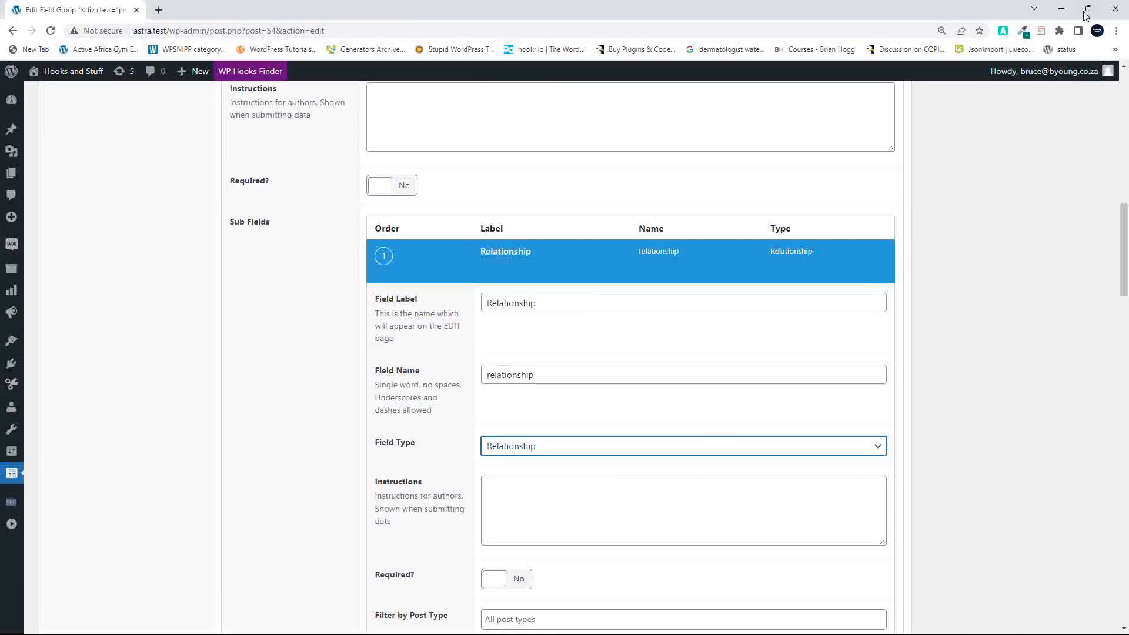
Step: Switch to the Reference Keyword field group window, maximize it, and review the New repeater's sub fields and layout settings
{"action": "mouse_move", "coordinate": [1087, 10]}
{"action": "left_click", "coordinate": [983, 40]}
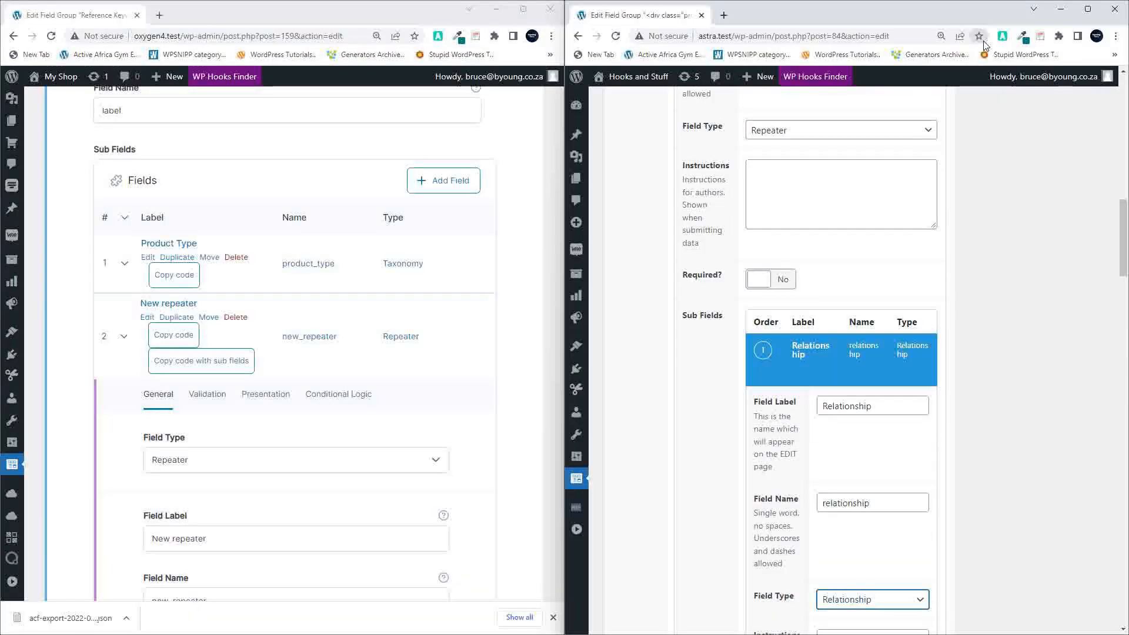
{"action": "left_click", "coordinate": [522, 9]}
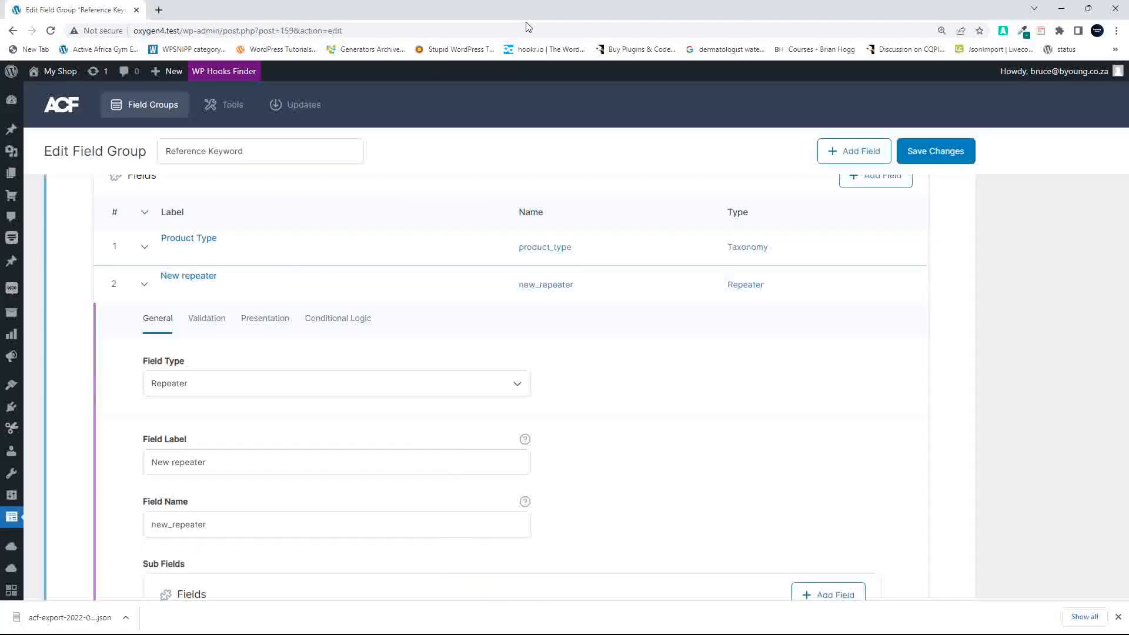
{"action": "scroll", "coordinate": [669, 394], "scroll_direction": "down", "scroll_amount": 4}
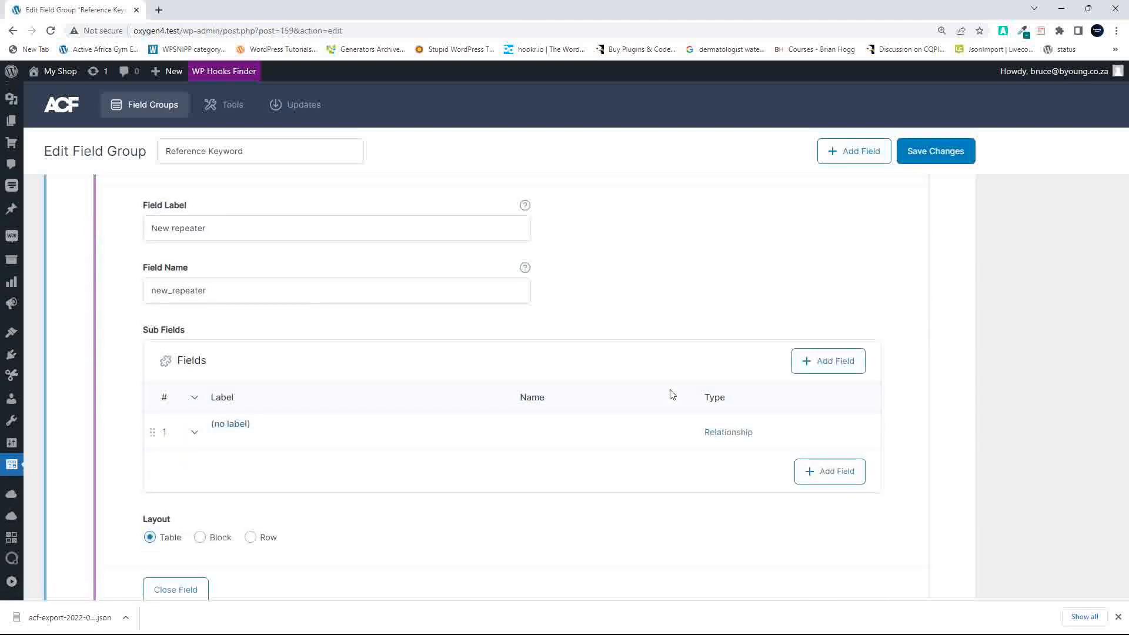
{"action": "scroll", "coordinate": [673, 394], "scroll_direction": "down", "scroll_amount": 4}
{"action": "scroll", "coordinate": [672, 394], "scroll_direction": "down", "scroll_amount": 3}
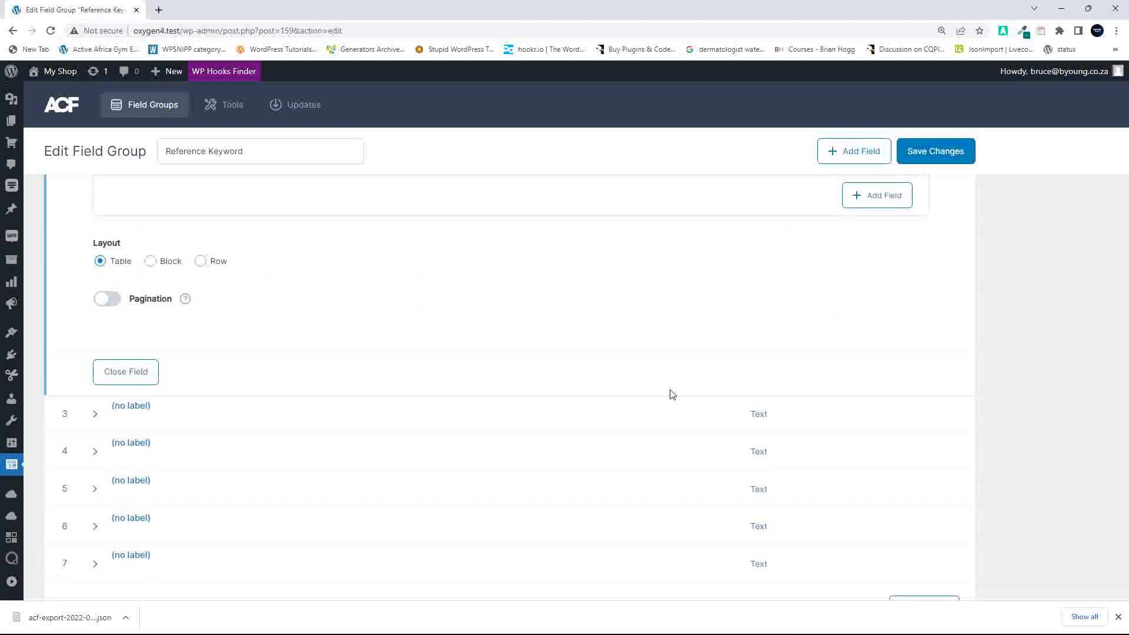
{"action": "scroll", "coordinate": [673, 394], "scroll_direction": "up", "scroll_amount": 10}
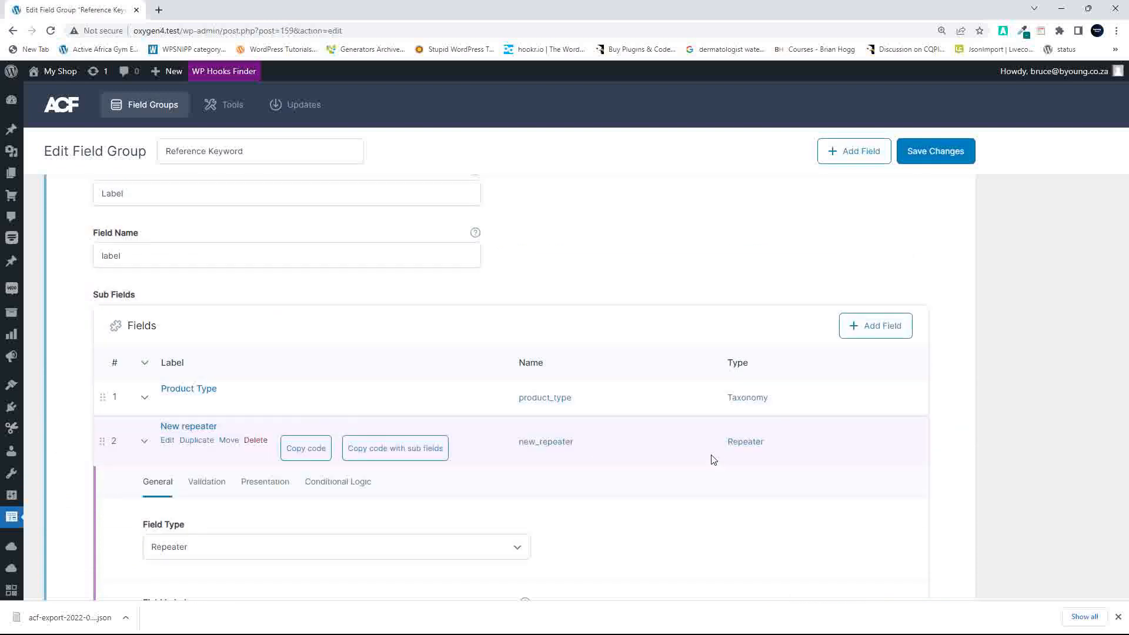
Step: Show the conditional logic settings of both the New repeater and Product Type sub fields
{"action": "left_click", "coordinate": [347, 482]}
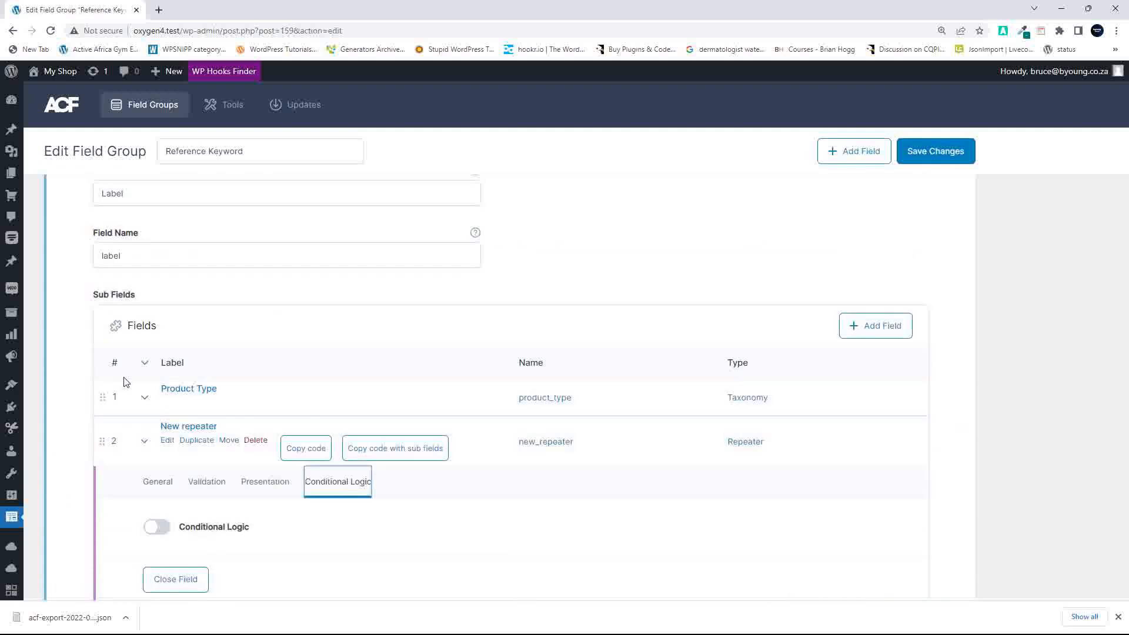
{"action": "left_click", "coordinate": [197, 390]}
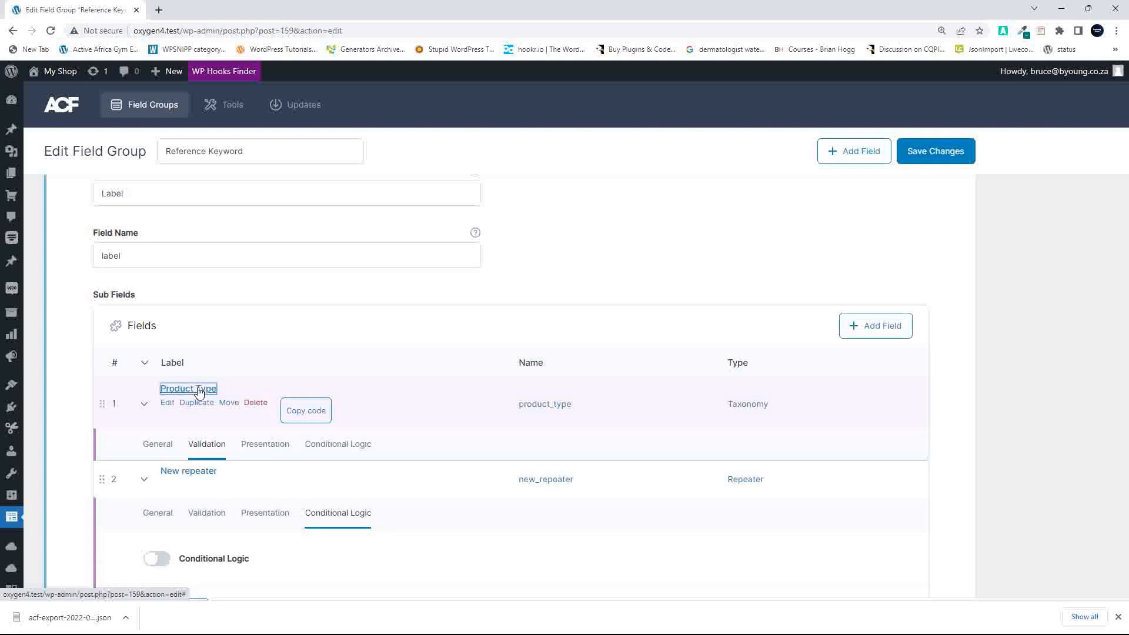
{"action": "left_click", "coordinate": [360, 444]}
{"action": "scroll", "coordinate": [453, 456], "scroll_direction": "down", "scroll_amount": 5}
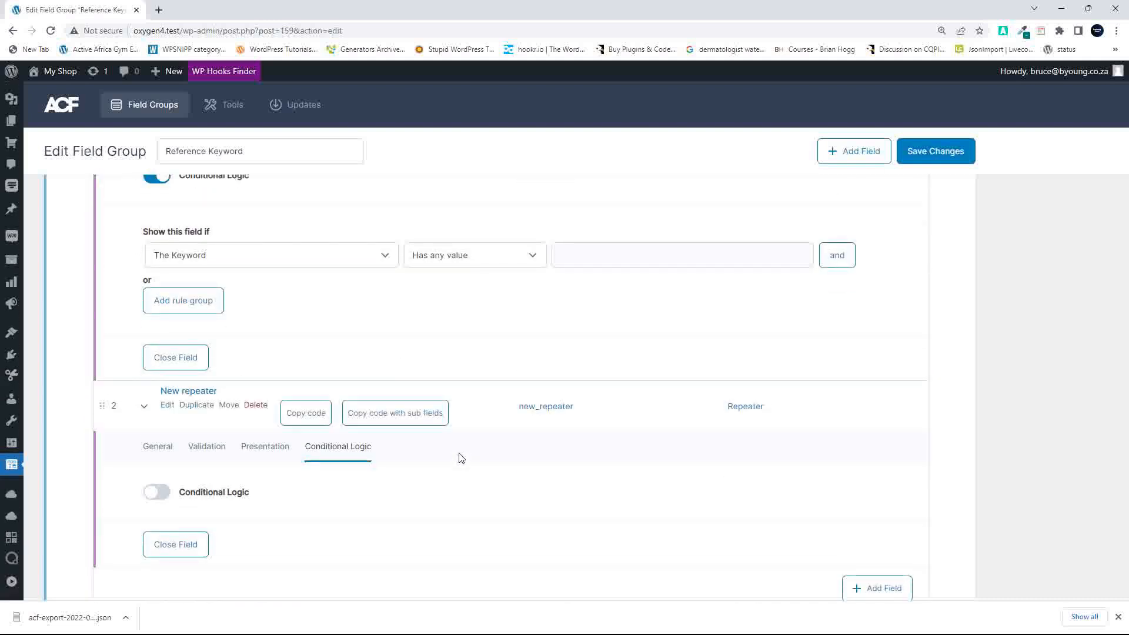
Step: Turn on conditional logic for the New repeater sub field
{"action": "mouse_move", "coordinate": [231, 390]}
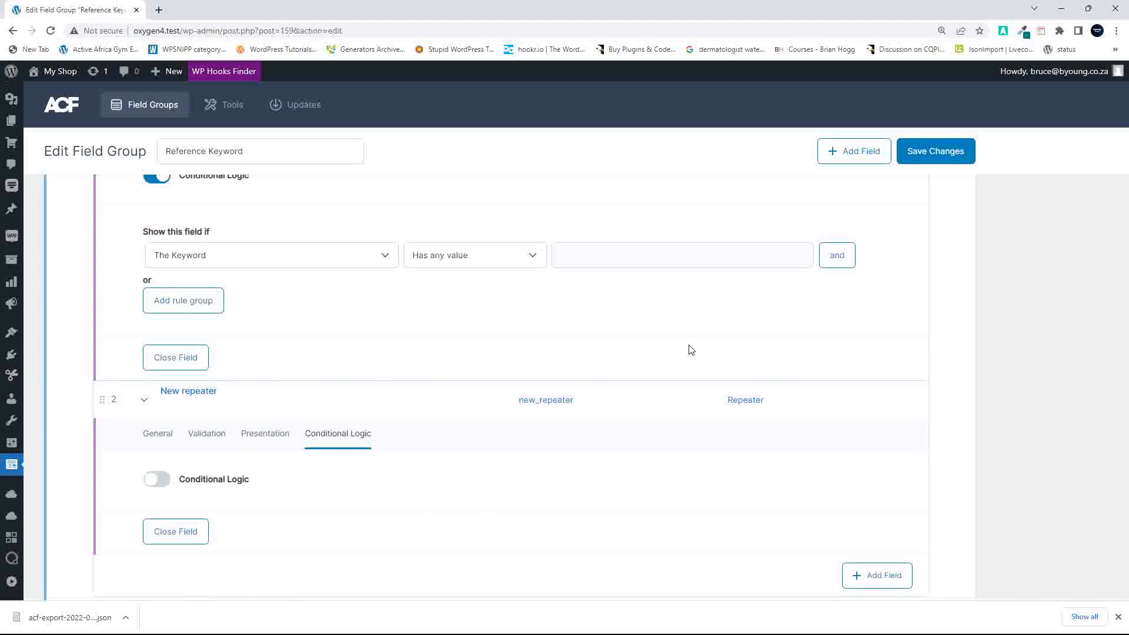
{"action": "left_click", "coordinate": [340, 446]}
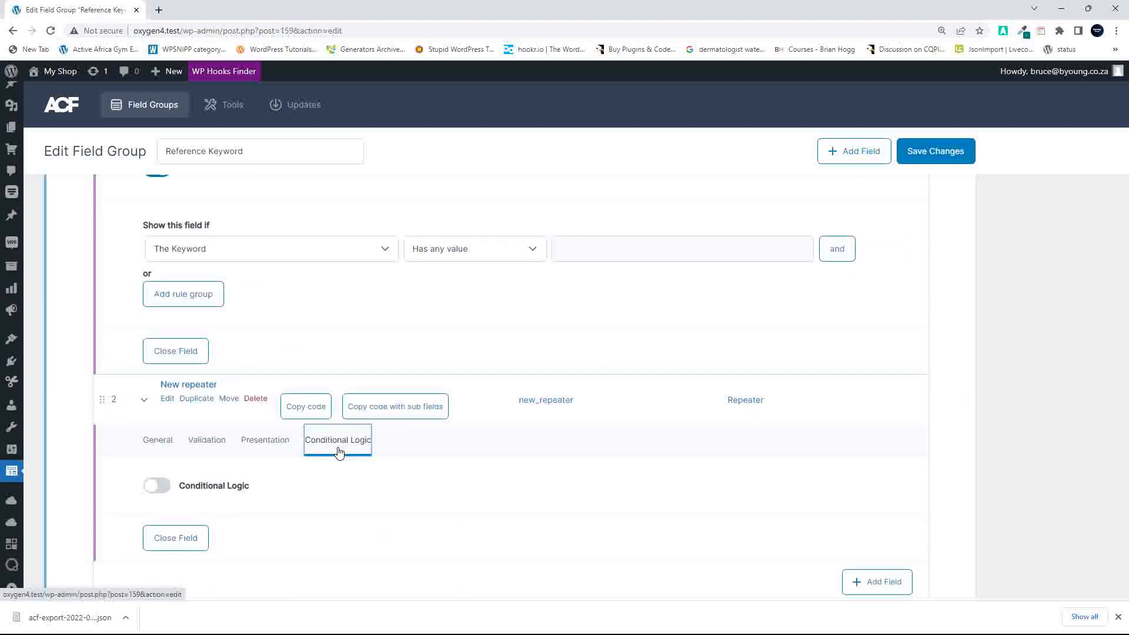
{"action": "left_click", "coordinate": [167, 496]}
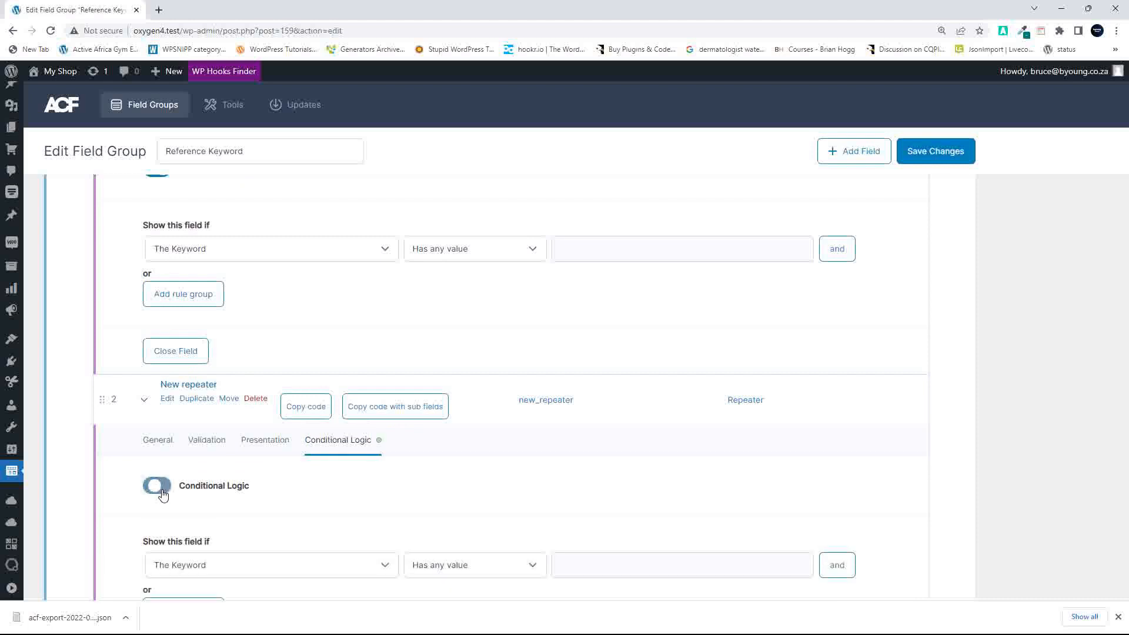
{"action": "scroll", "coordinate": [559, 484], "scroll_direction": "down", "scroll_amount": 2}
Step: Compare the conditional logic rules of the Product Type and New repeater sub fields
{"action": "scroll", "coordinate": [559, 487], "scroll_direction": "up", "scroll_amount": 5}
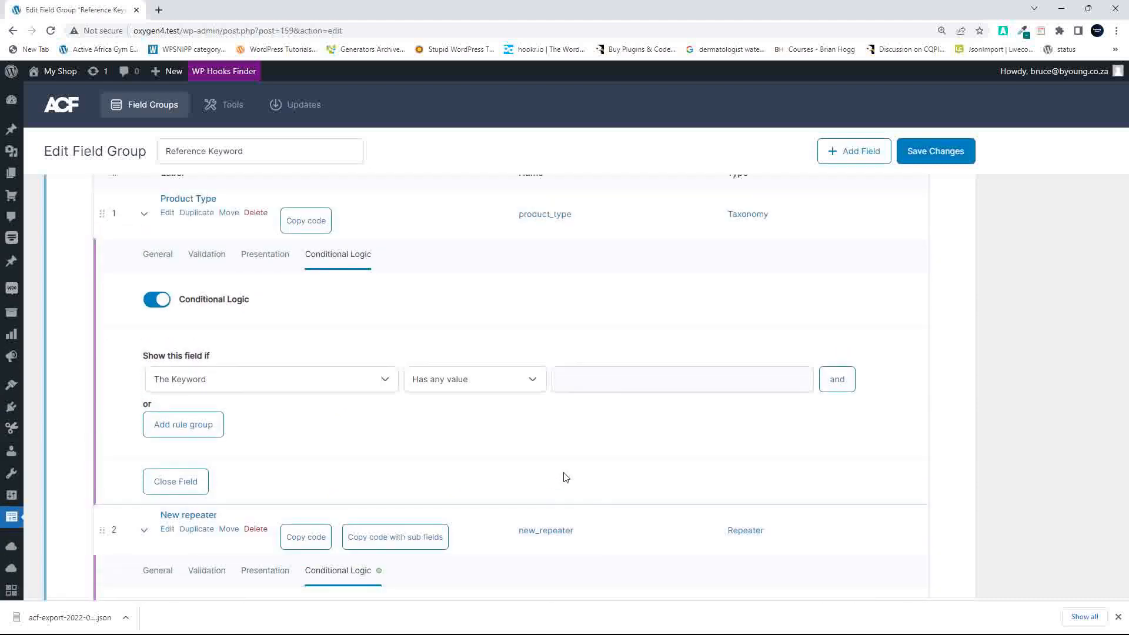
{"action": "scroll", "coordinate": [1000, 393], "scroll_direction": "down", "scroll_amount": 2}
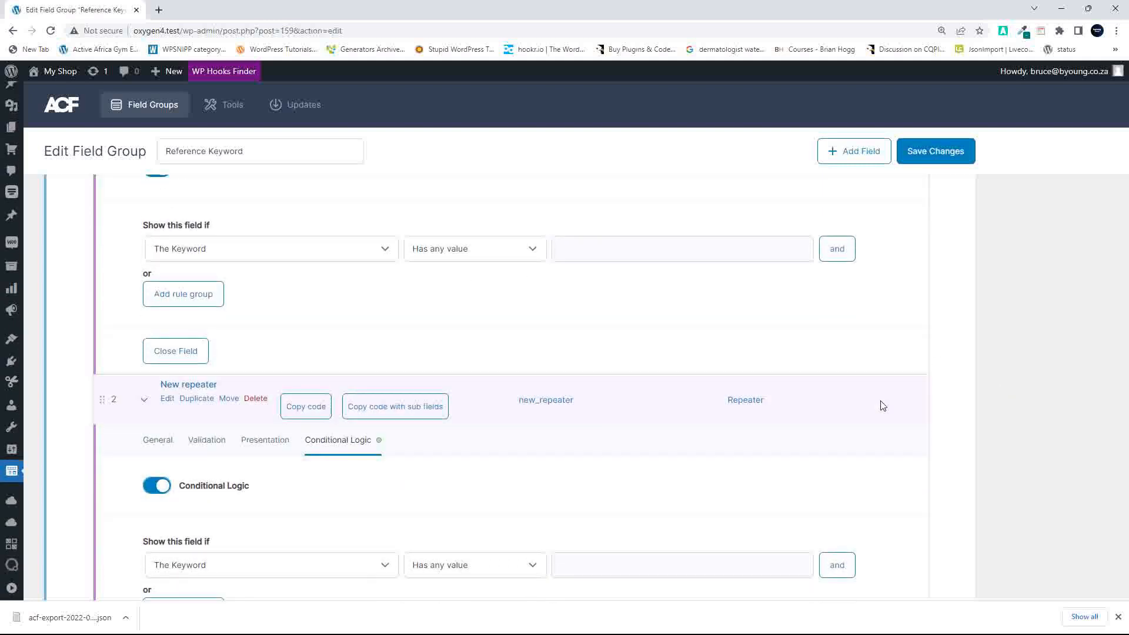
{"action": "scroll", "coordinate": [903, 464], "scroll_direction": "down", "scroll_amount": 2}
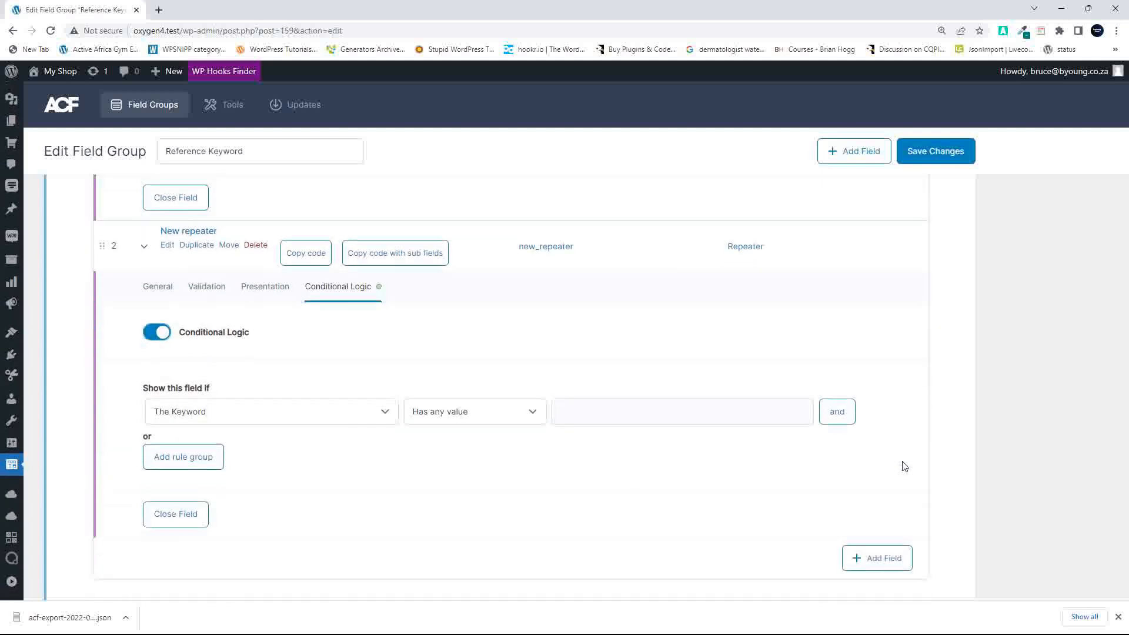
{"action": "scroll", "coordinate": [904, 466], "scroll_direction": "up", "scroll_amount": 6}
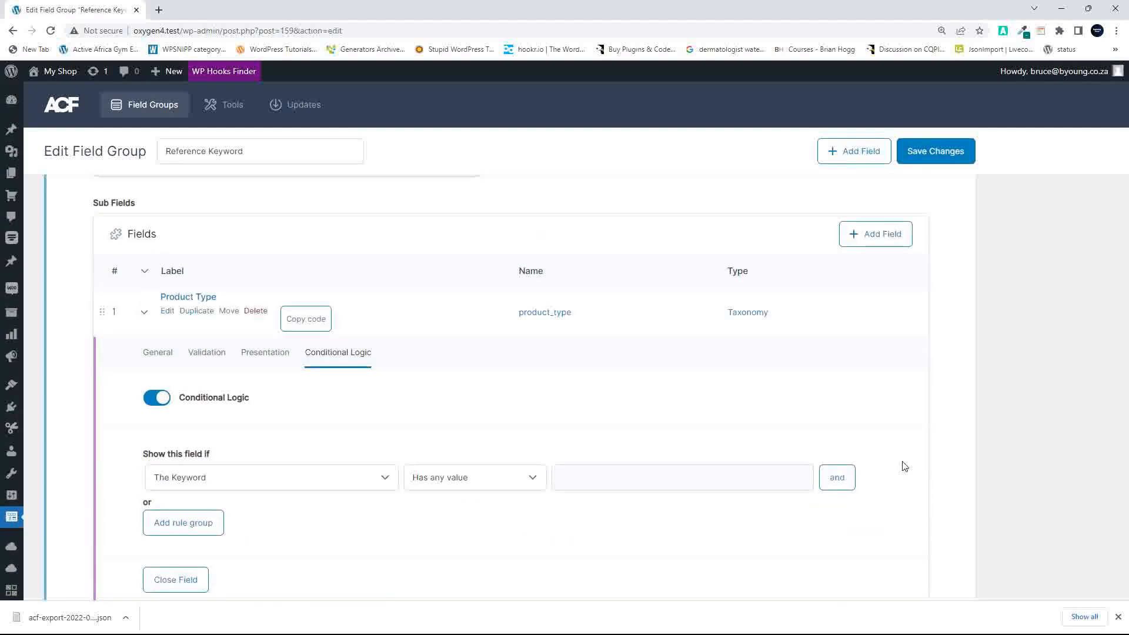
{"action": "scroll", "coordinate": [905, 467], "scroll_direction": "down", "scroll_amount": 2}
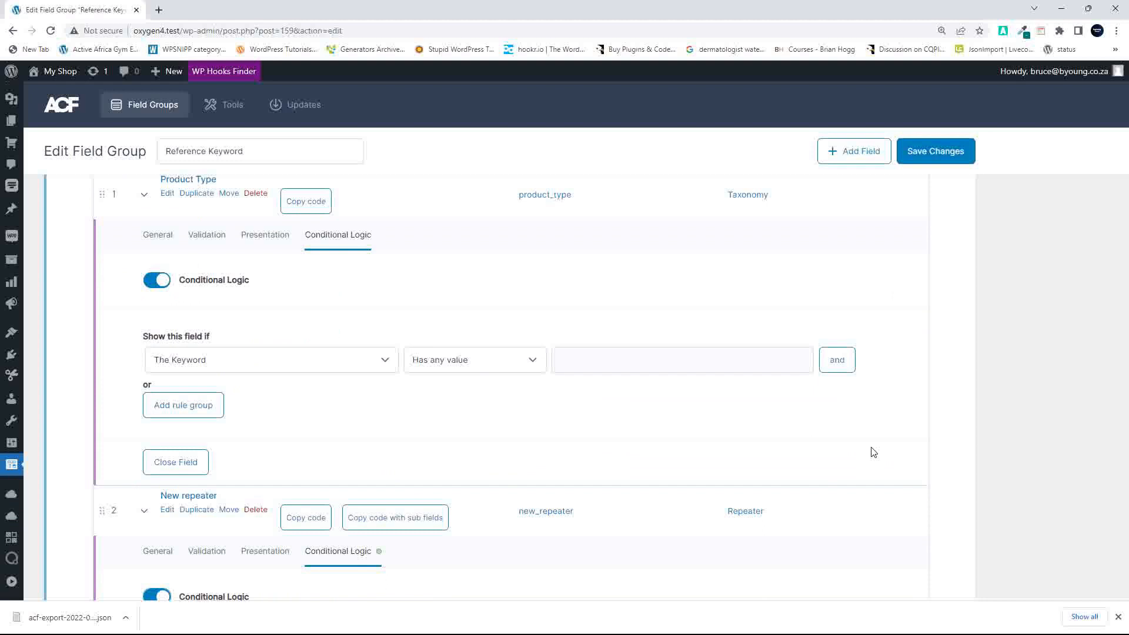
{"action": "scroll", "coordinate": [874, 452], "scroll_direction": "down", "scroll_amount": 3}
{"action": "scroll", "coordinate": [874, 451], "scroll_direction": "up", "scroll_amount": 3}
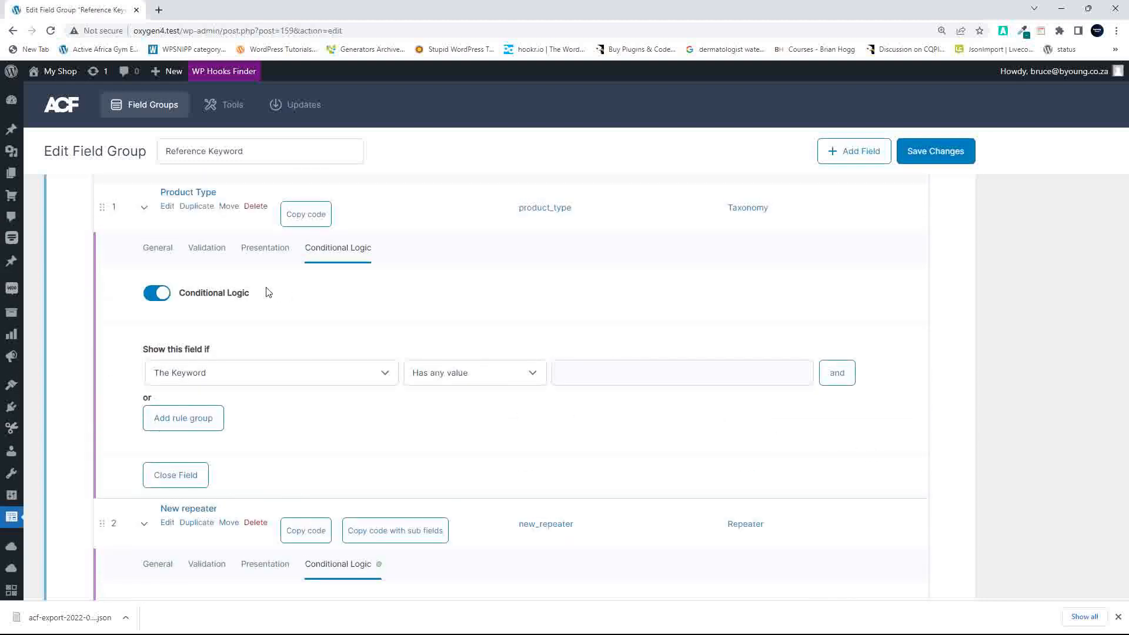
{"action": "scroll", "coordinate": [322, 468], "scroll_direction": "up", "scroll_amount": 1}
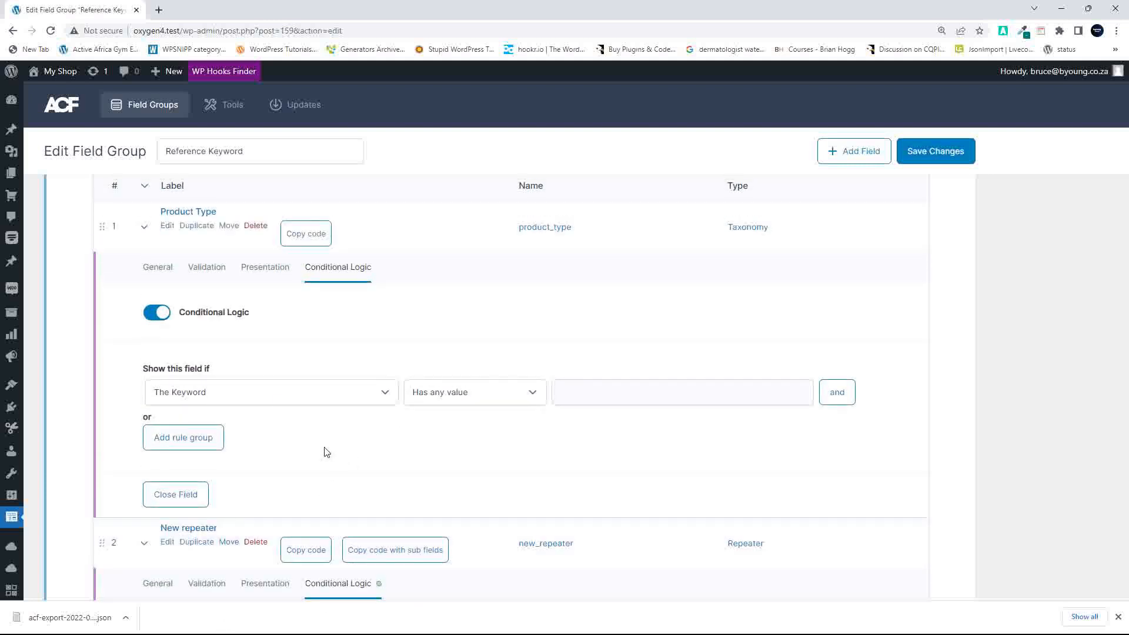
Step: Show the general settings of the Product Type sub field and review them through the return value and appearance options
{"action": "left_click", "coordinate": [155, 270]}
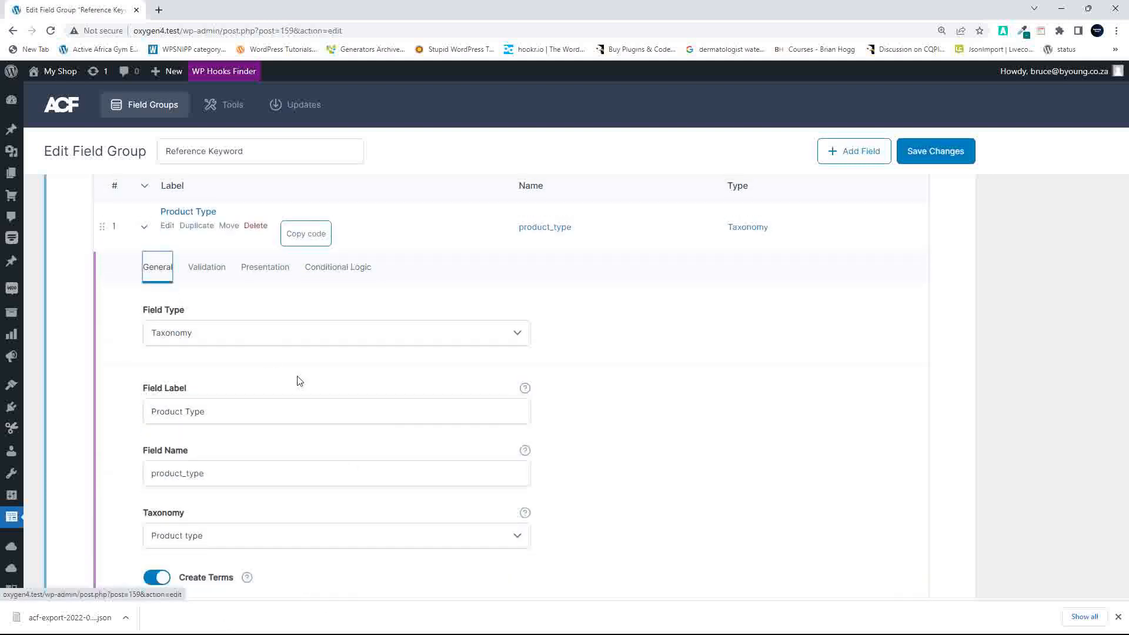
{"action": "scroll", "coordinate": [298, 381], "scroll_direction": "down", "scroll_amount": 8}
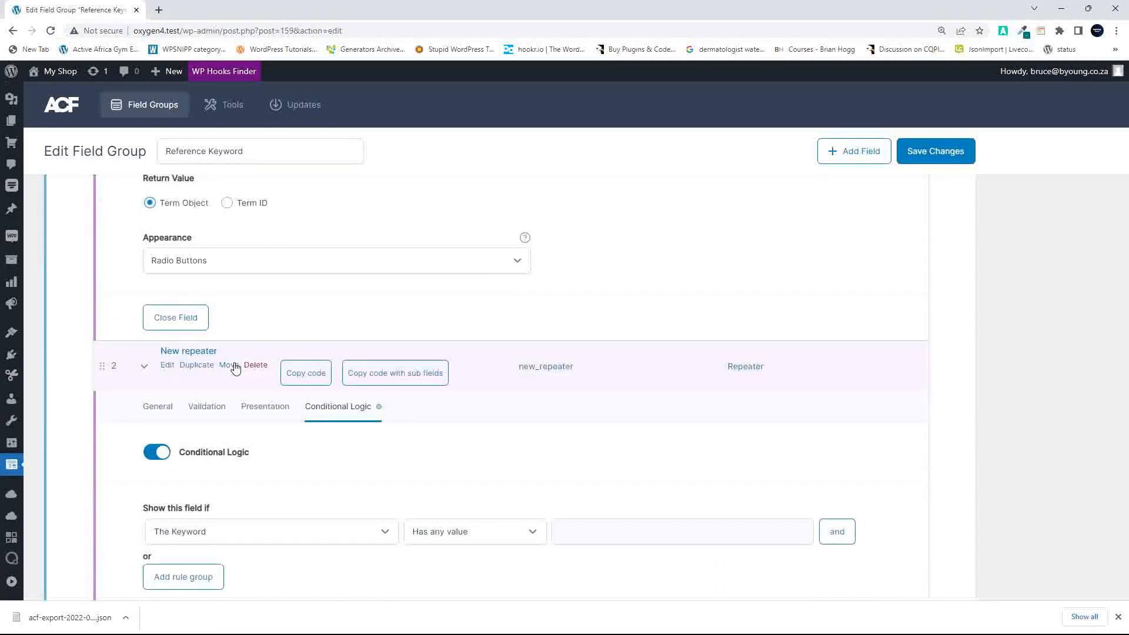
Step: Show the general settings of the New repeater sub field and review how its sub fields nest inside the Label repeater
{"action": "left_click", "coordinate": [157, 411]}
{"action": "scroll", "coordinate": [465, 479], "scroll_direction": "down", "scroll_amount": 6}
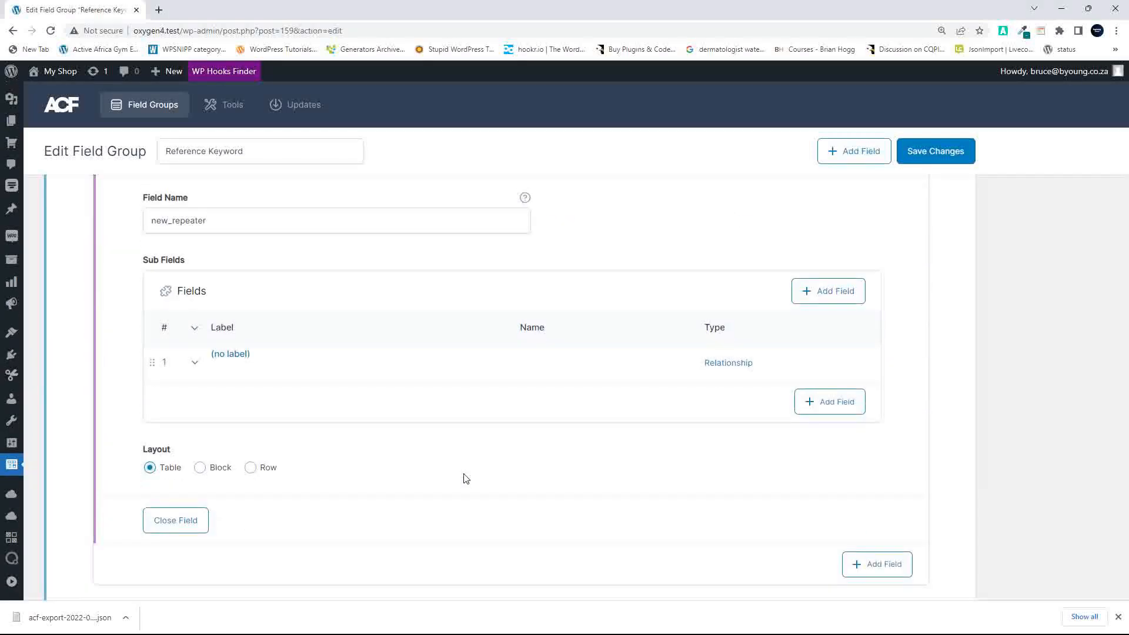
{"action": "scroll", "coordinate": [464, 479], "scroll_direction": "up", "scroll_amount": 13}
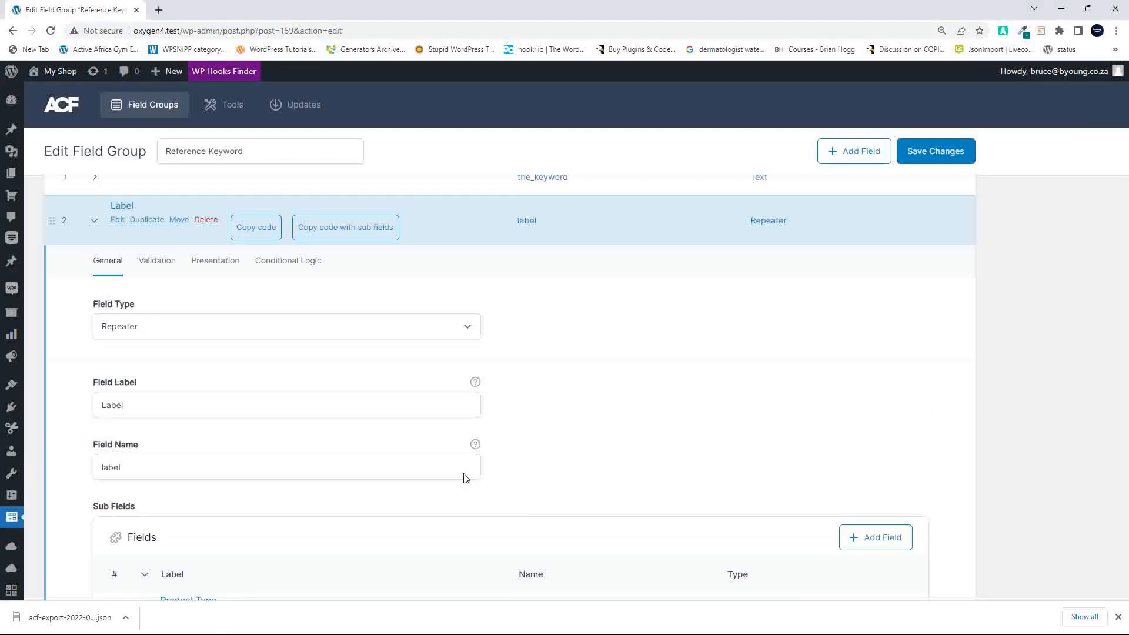
{"action": "scroll", "coordinate": [465, 479], "scroll_direction": "up", "scroll_amount": 3}
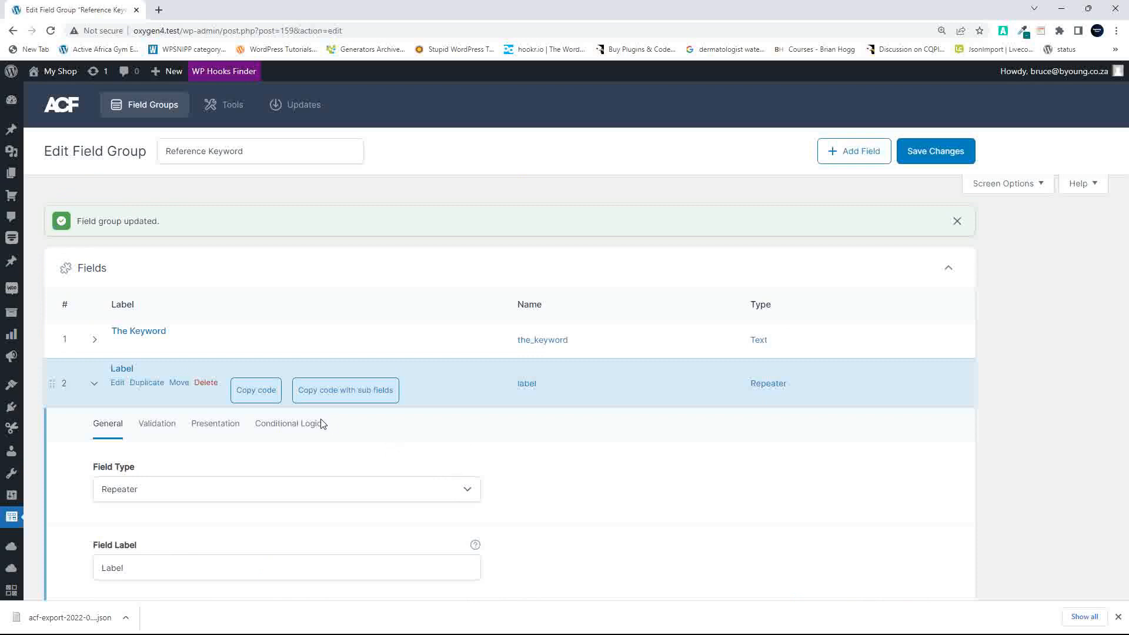
{"action": "scroll", "coordinate": [419, 363], "scroll_direction": "down", "scroll_amount": 5}
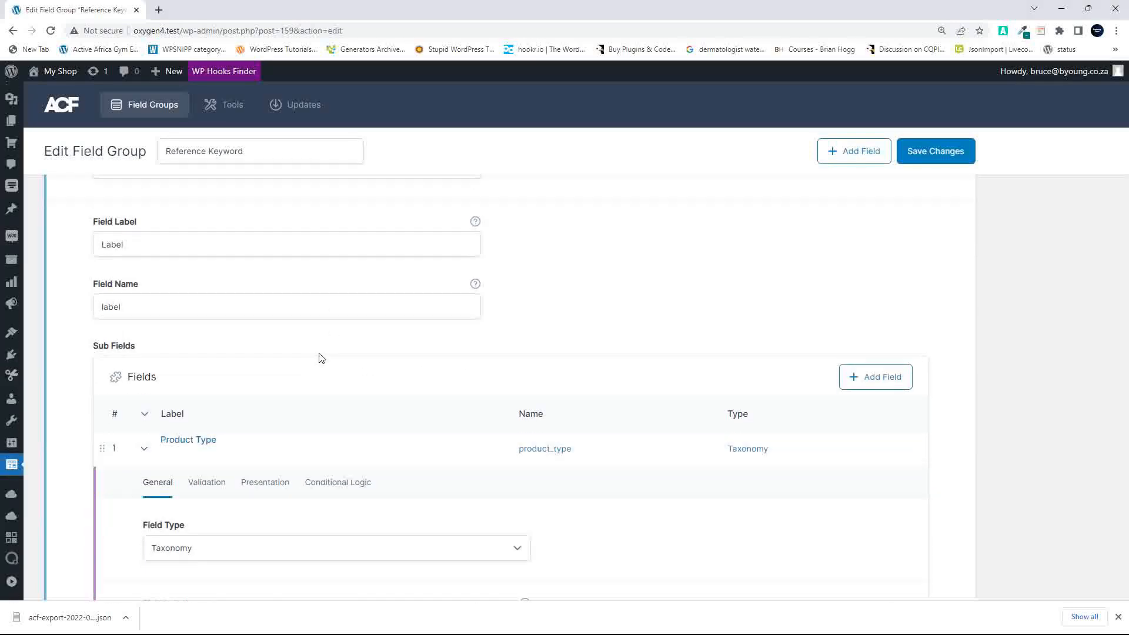
{"action": "scroll", "coordinate": [322, 358], "scroll_direction": "down", "scroll_amount": 12}
{"action": "scroll", "coordinate": [465, 450], "scroll_direction": "down", "scroll_amount": 2}
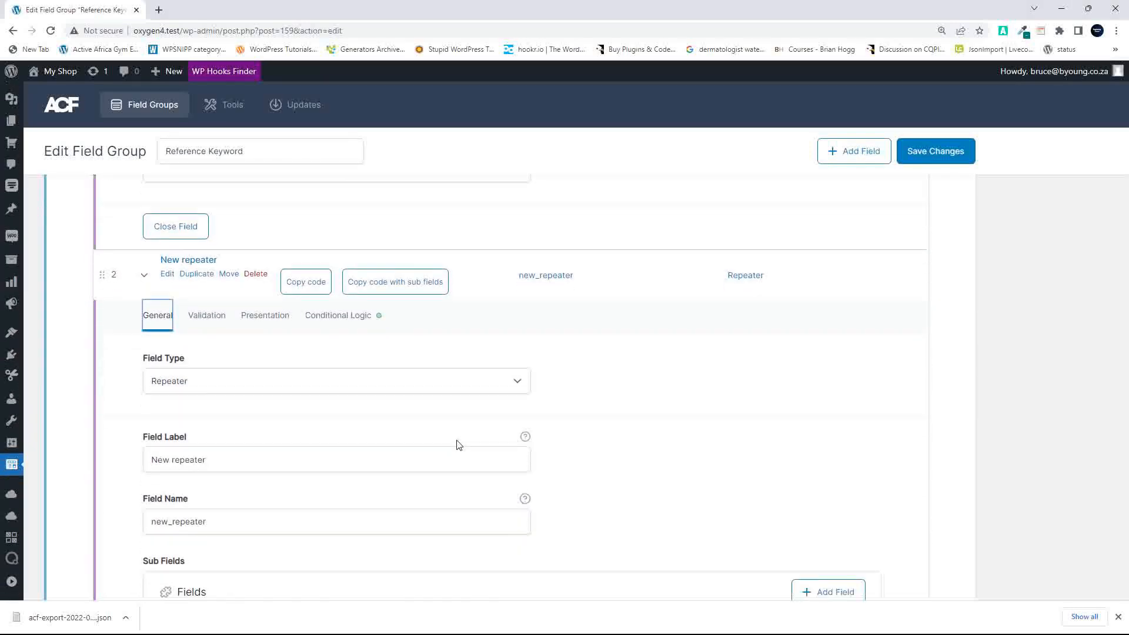
{"action": "scroll", "coordinate": [383, 422], "scroll_direction": "down", "scroll_amount": 2}
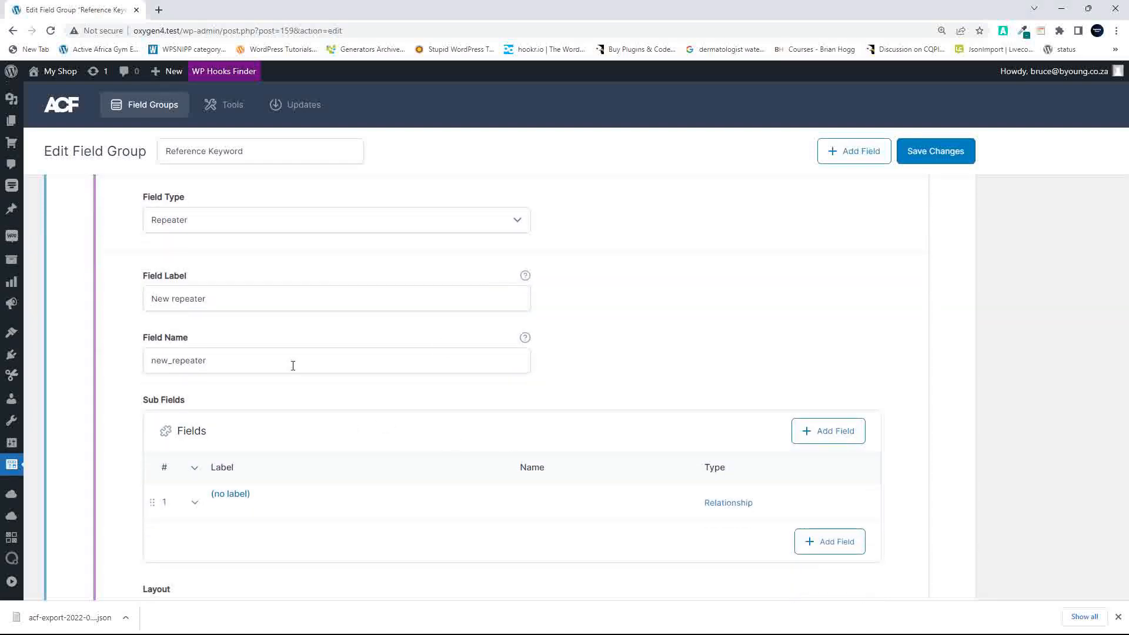
{"action": "scroll", "coordinate": [441, 497], "scroll_direction": "down", "scroll_amount": 2}
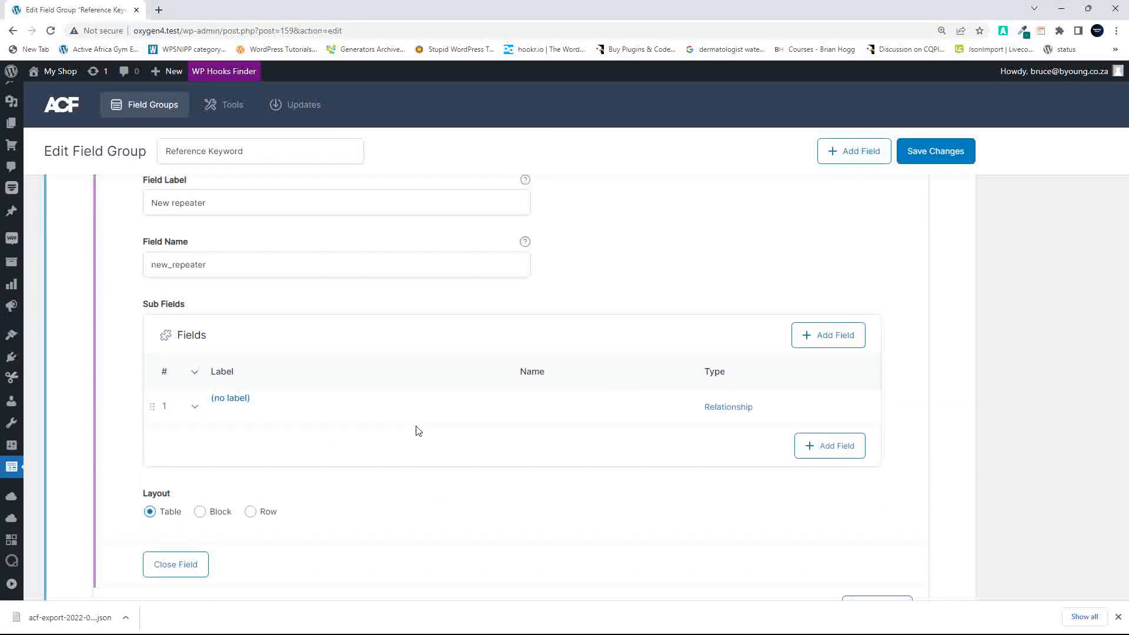
{"action": "scroll", "coordinate": [416, 430], "scroll_direction": "up", "scroll_amount": 7}
{"action": "scroll", "coordinate": [416, 430], "scroll_direction": "up", "scroll_amount": 10}
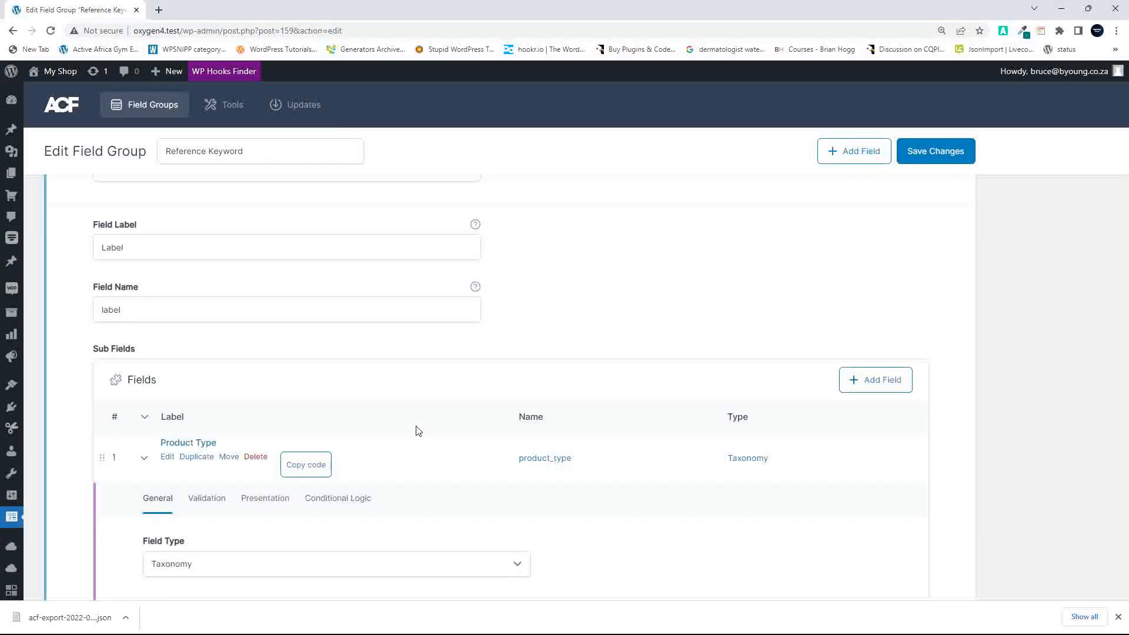
{"action": "scroll", "coordinate": [416, 430], "scroll_direction": "up", "scroll_amount": 5}
{"action": "scroll", "coordinate": [416, 429], "scroll_direction": "down", "scroll_amount": 10}
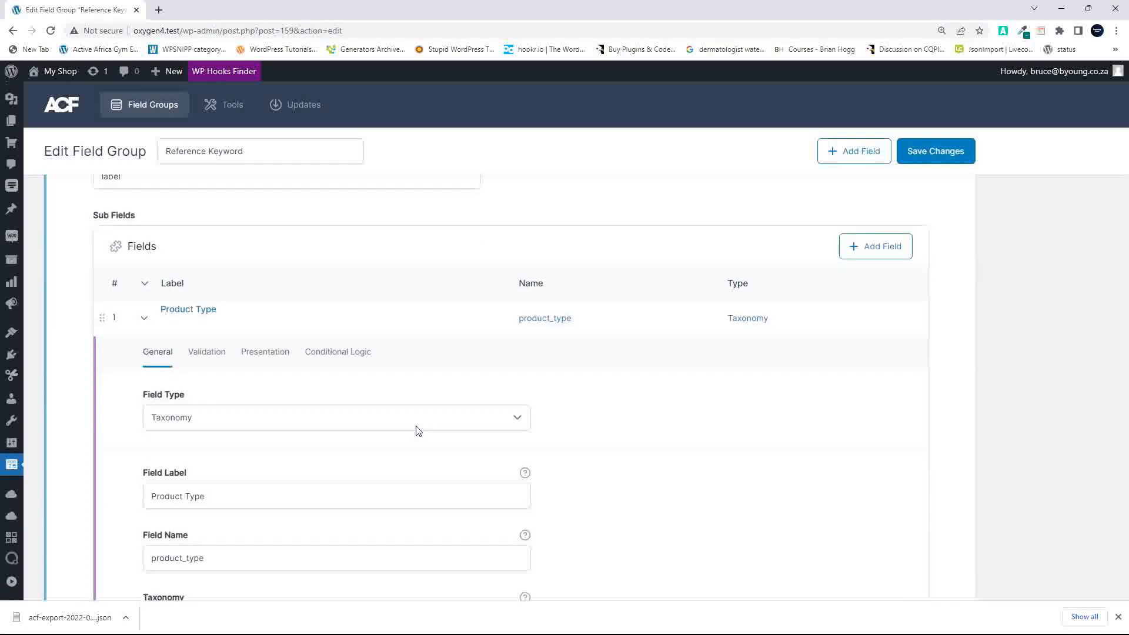
{"action": "scroll", "coordinate": [298, 406], "scroll_direction": "down", "scroll_amount": 6}
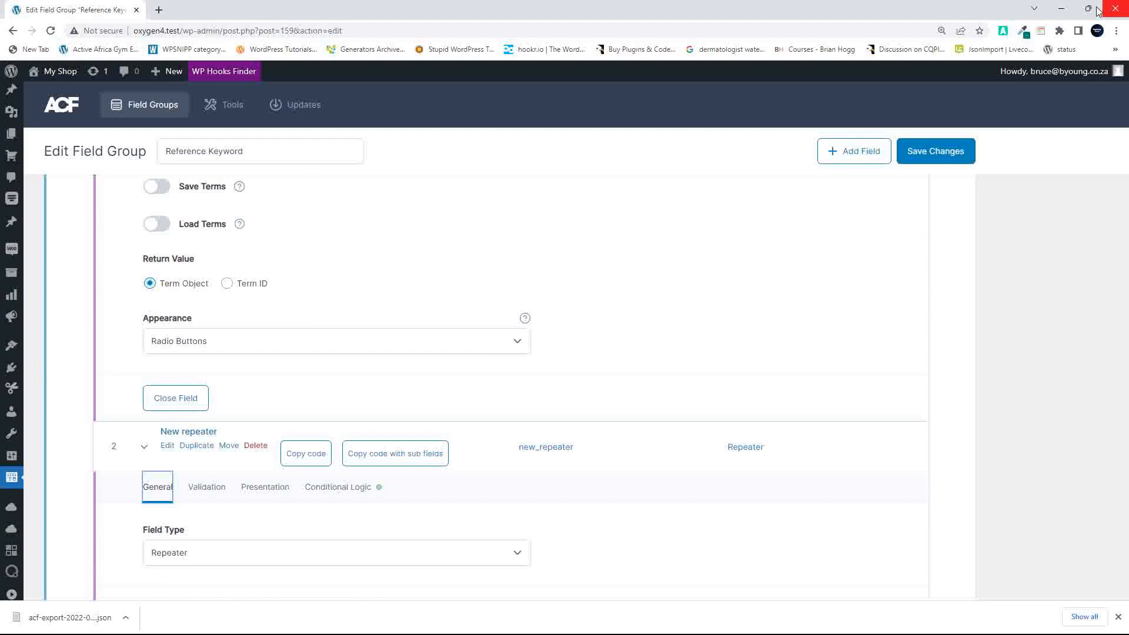
Step: Switch to the old field group editor on astra.test at full window size and collapse the nested Relationship sub field
{"action": "mouse_move", "coordinate": [1090, 10]}
{"action": "left_click", "coordinate": [948, 41]}
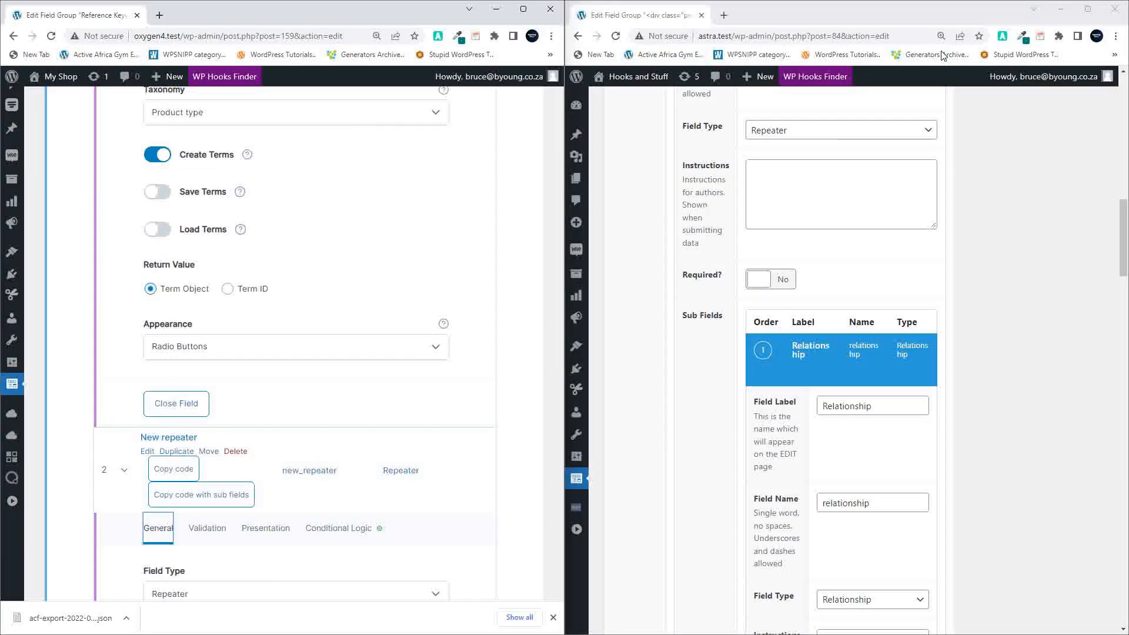
{"action": "left_click", "coordinate": [1088, 9]}
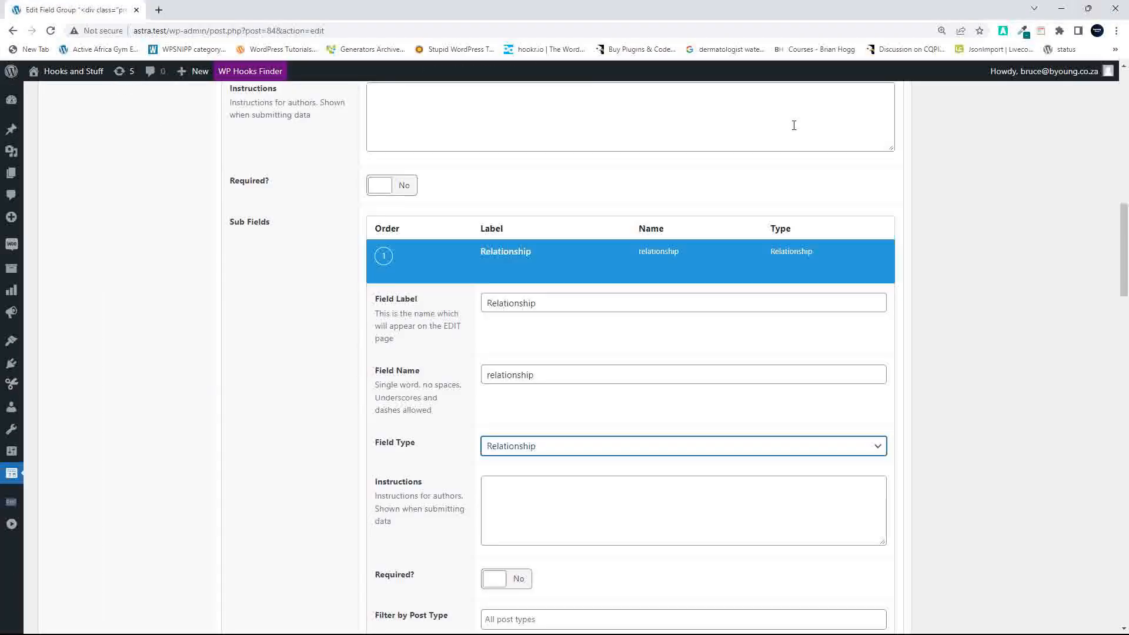
{"action": "scroll", "coordinate": [635, 297], "scroll_direction": "down", "scroll_amount": 1}
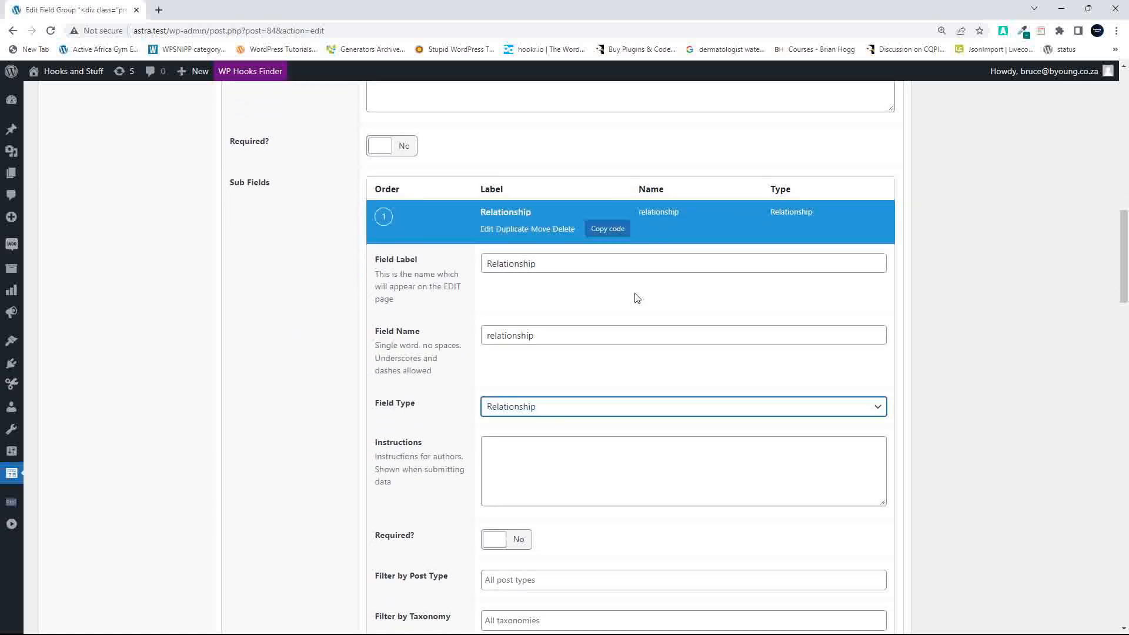
{"action": "left_click", "coordinate": [503, 212]}
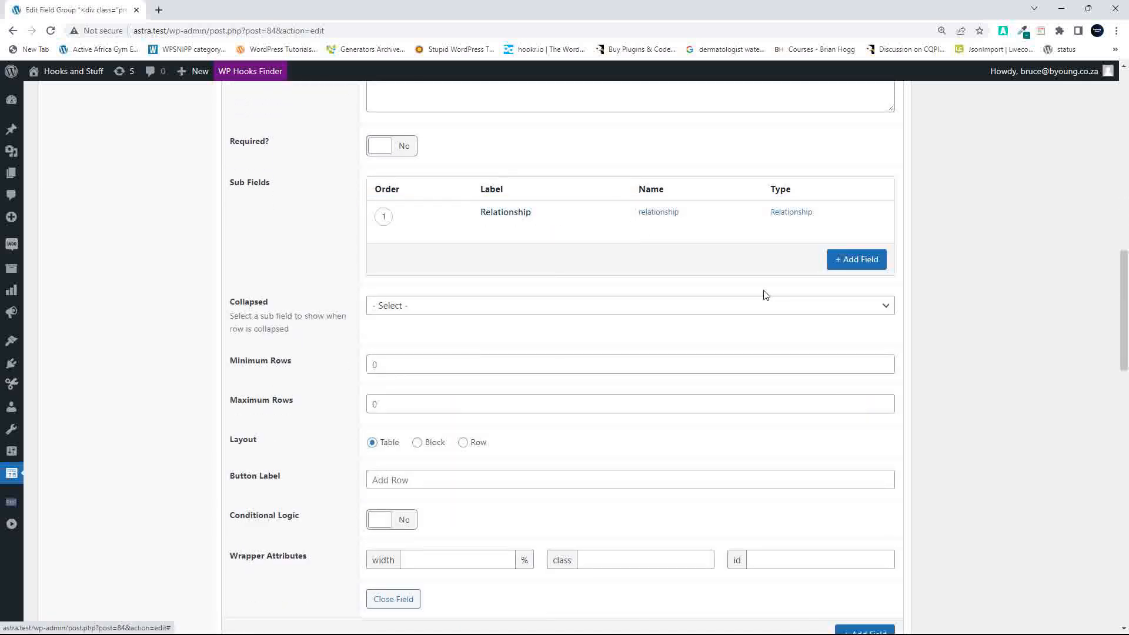
Step: Add a sub field labelled Another Repeater below Relationship, set its field type to Repeater, and collapse it
{"action": "left_click", "coordinate": [854, 259]}
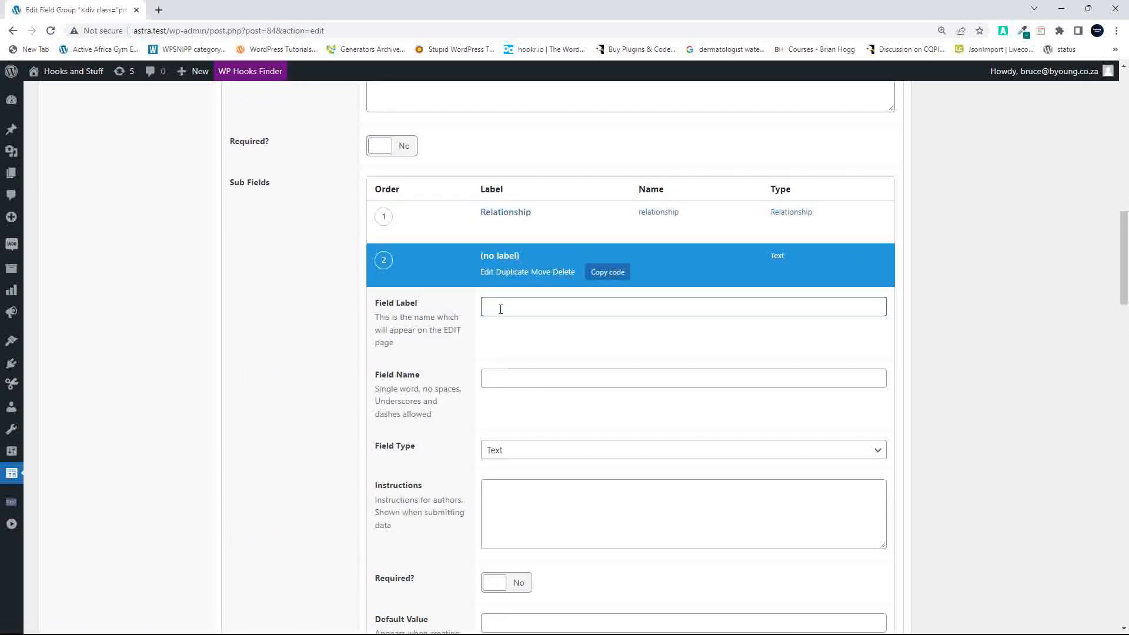
{"action": "type", "text": "Another Repeater"}
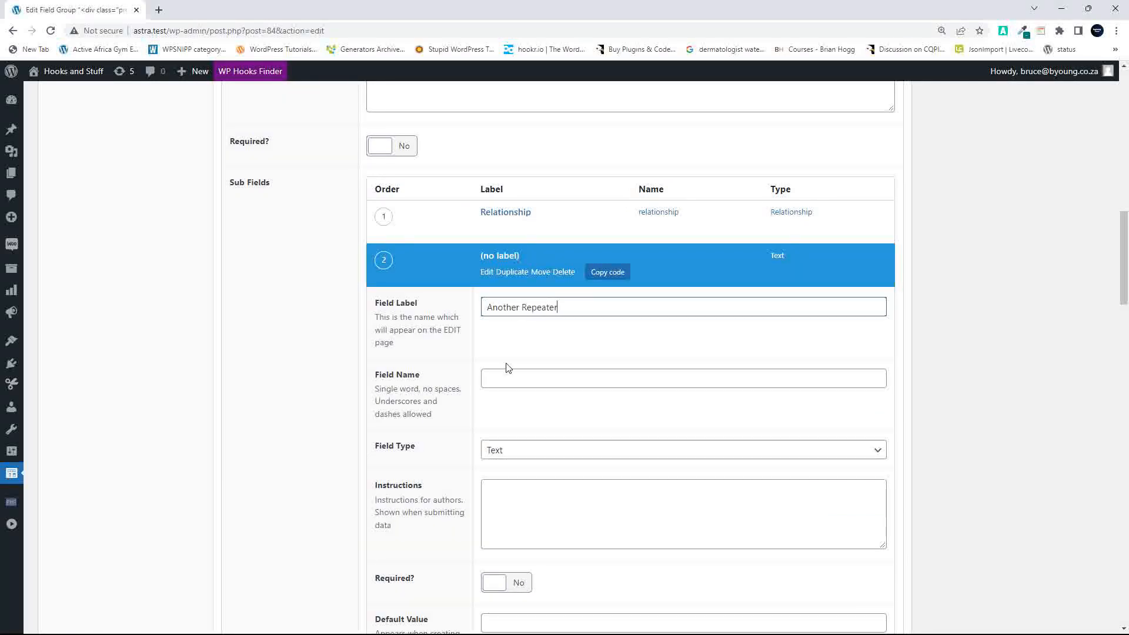
{"action": "left_click", "coordinate": [511, 381]}
{"action": "left_click", "coordinate": [516, 451]}
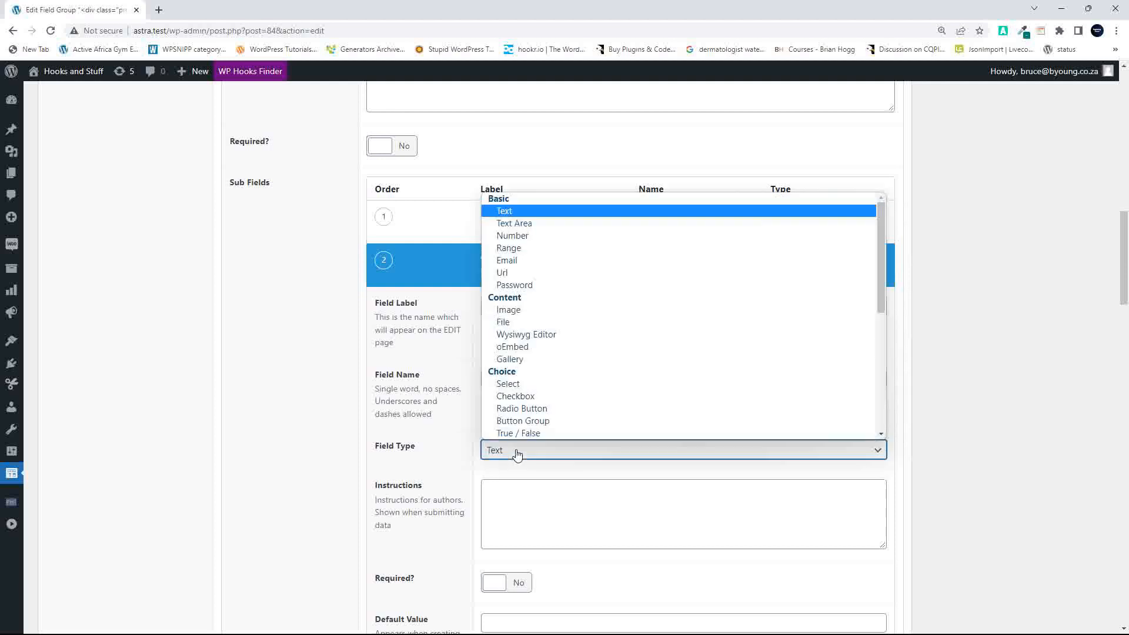
{"action": "scroll", "coordinate": [569, 386], "scroll_direction": "down", "scroll_amount": 5}
{"action": "left_click", "coordinate": [546, 415]}
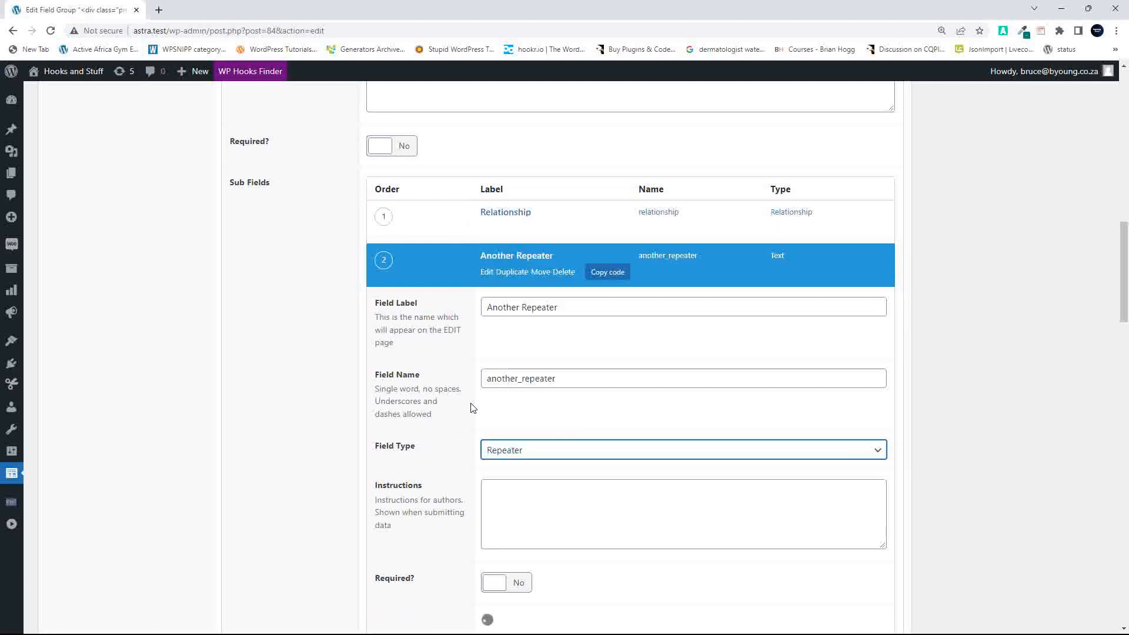
{"action": "left_click", "coordinate": [495, 260]}
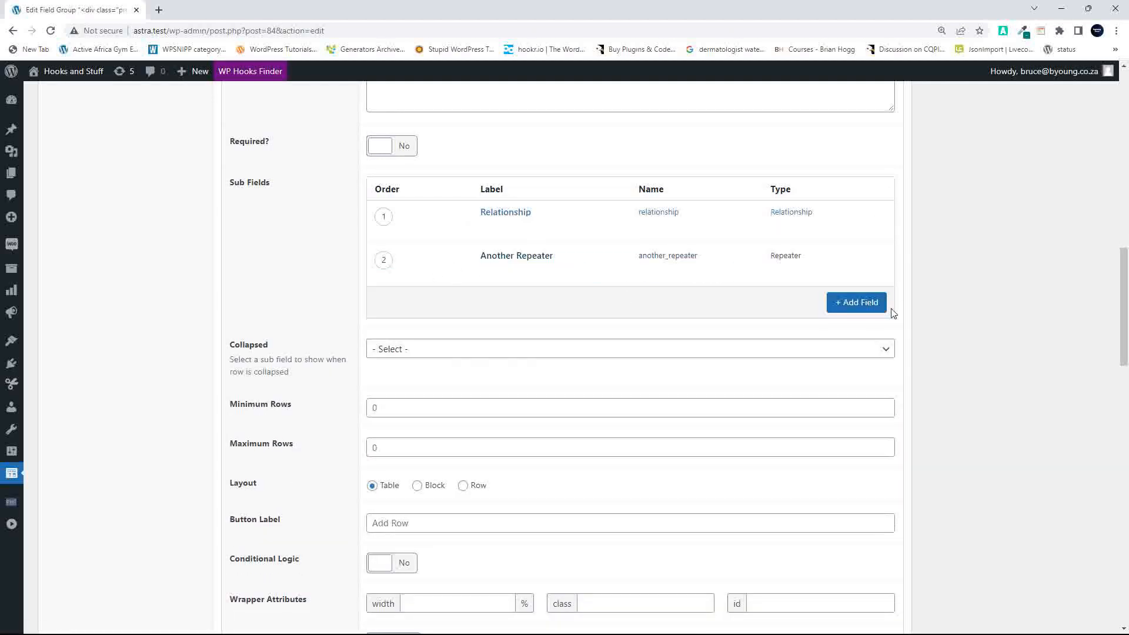
Step: Reopen Another Repeater and add a text sub field labelled Test with the field name test inside it
{"action": "left_click", "coordinate": [492, 262]}
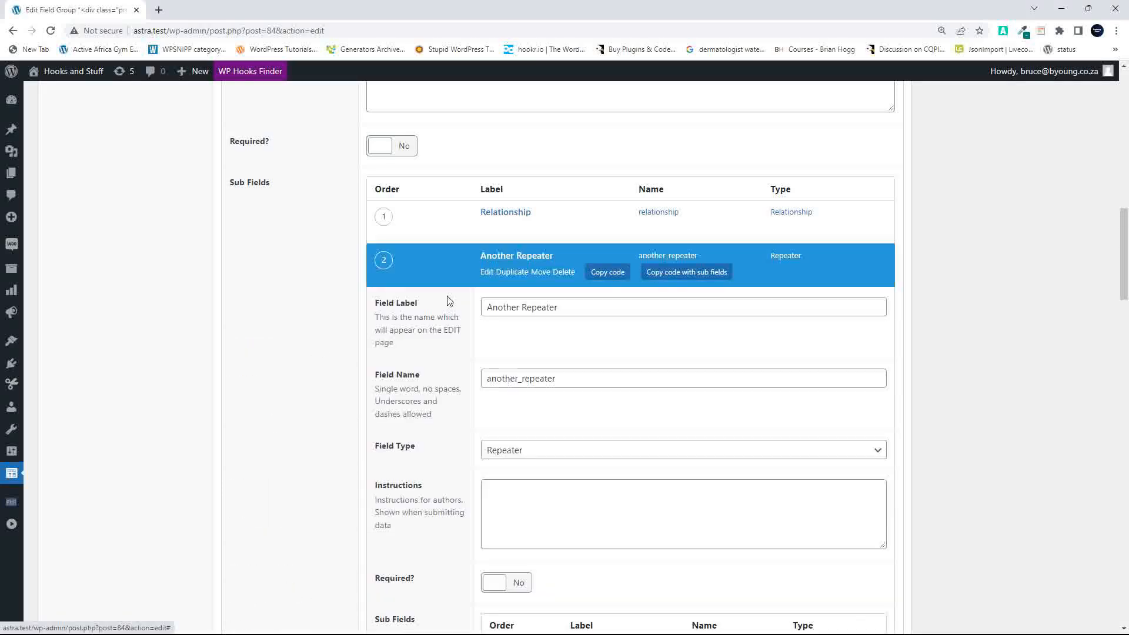
{"action": "scroll", "coordinate": [449, 300], "scroll_direction": "down", "scroll_amount": 1}
{"action": "scroll", "coordinate": [432, 321], "scroll_direction": "down", "scroll_amount": 5}
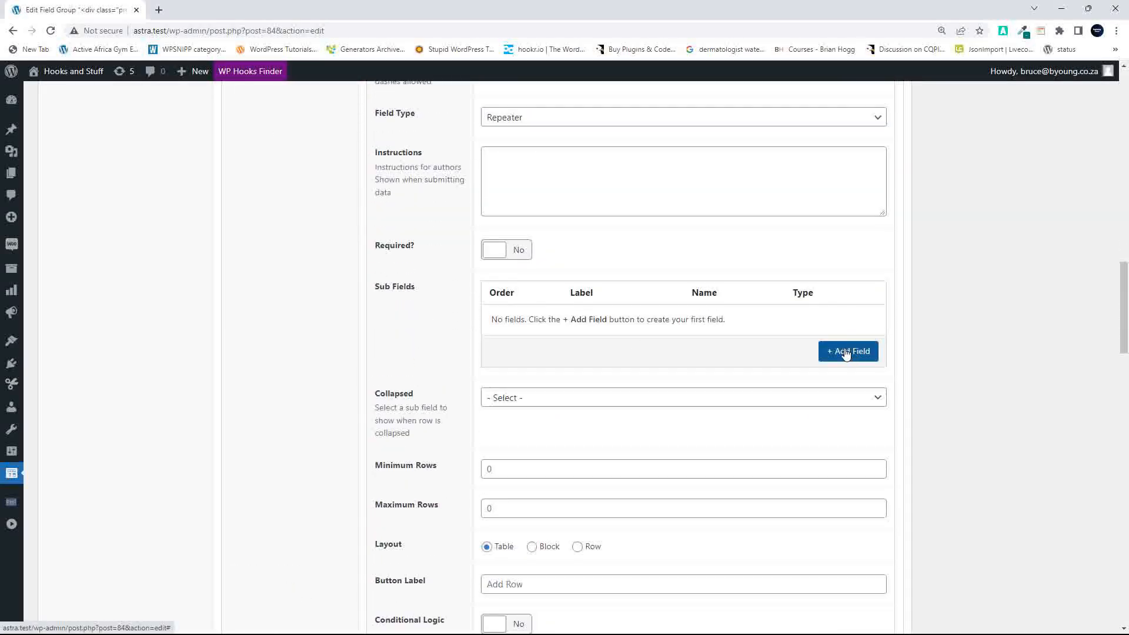
{"action": "left_click", "coordinate": [849, 352]}
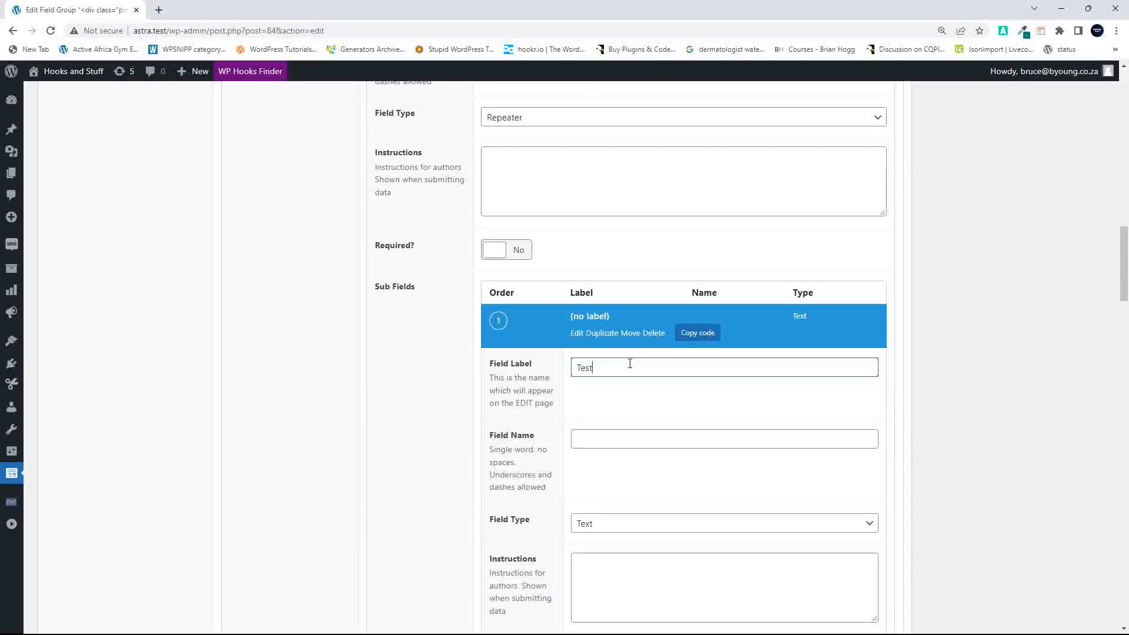
{"action": "left_click", "coordinate": [614, 440]}
{"action": "scroll", "coordinate": [614, 507], "scroll_direction": "down", "scroll_amount": 6}
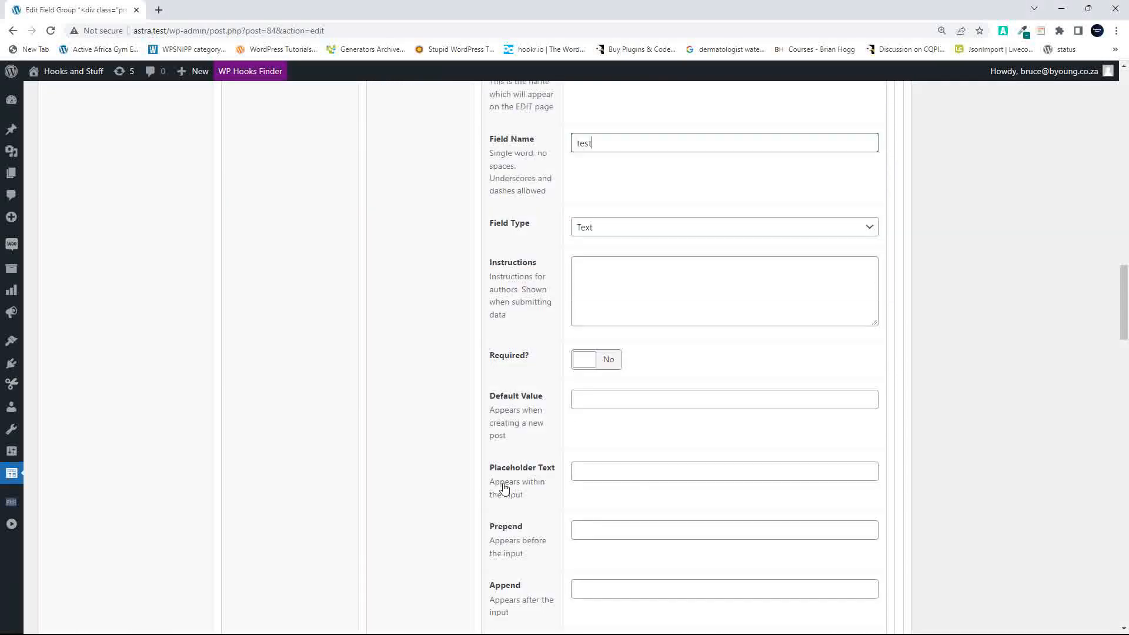
Step: Examine how the nested repeater levels are laid out, from the top-level repeater field down to the Test sub field
{"action": "scroll", "coordinate": [514, 483], "scroll_direction": "up", "scroll_amount": 10}
{"action": "scroll", "coordinate": [519, 488], "scroll_direction": "down", "scroll_amount": 4}
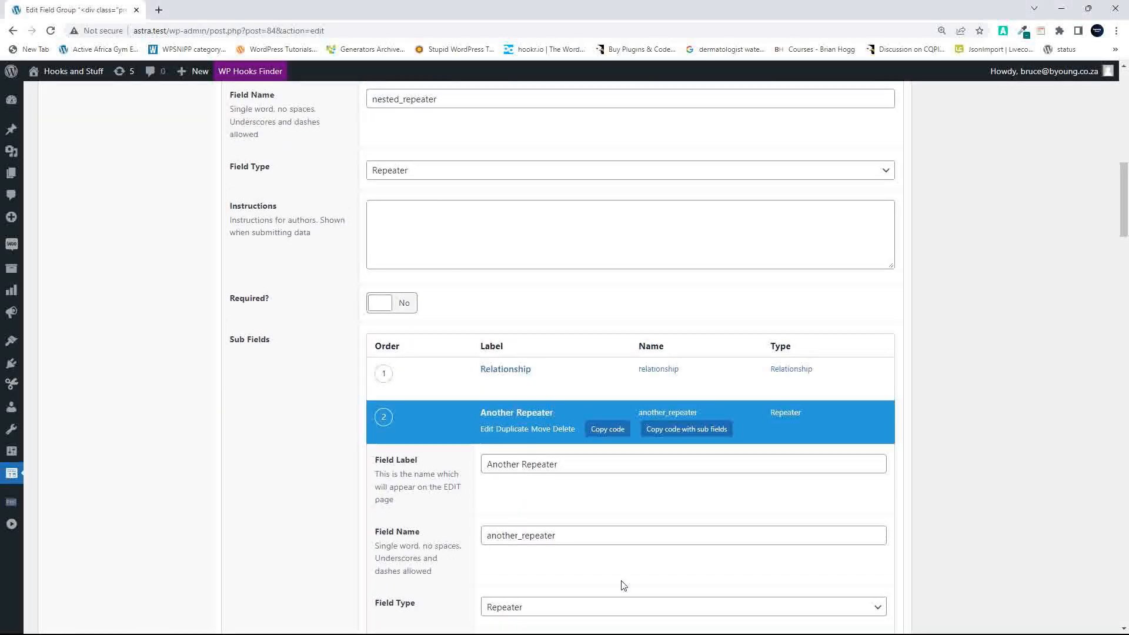
{"action": "scroll", "coordinate": [397, 318], "scroll_direction": "up", "scroll_amount": 8}
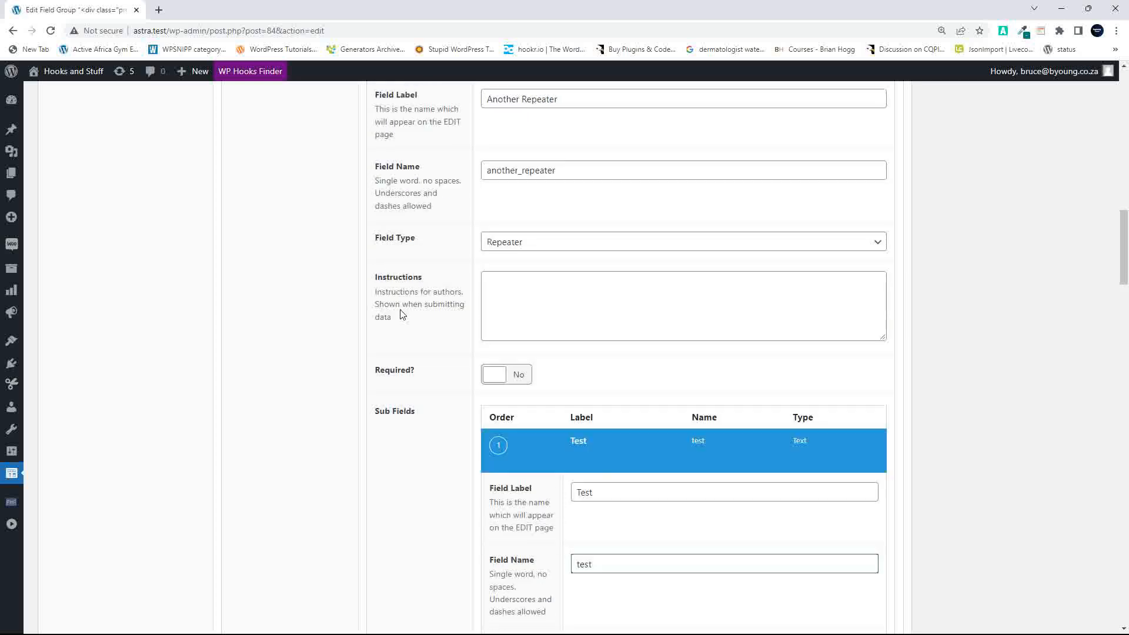
{"action": "scroll", "coordinate": [264, 281], "scroll_direction": "up", "scroll_amount": 15}
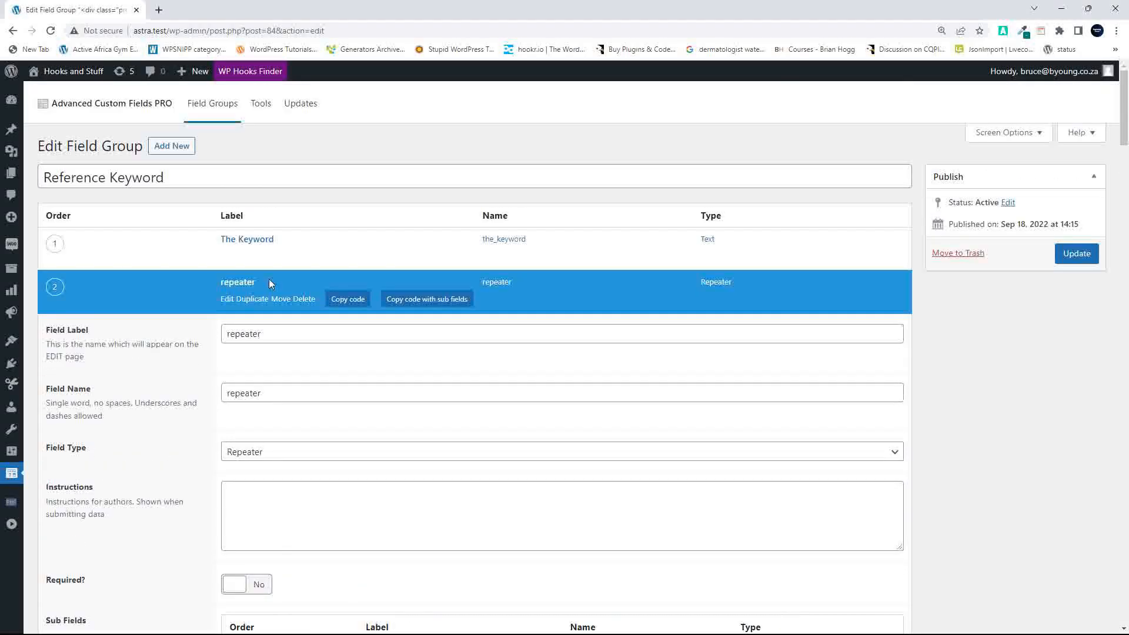
{"action": "scroll", "coordinate": [294, 350], "scroll_direction": "down", "scroll_amount": 14}
{"action": "scroll", "coordinate": [402, 362], "scroll_direction": "down", "scroll_amount": 11}
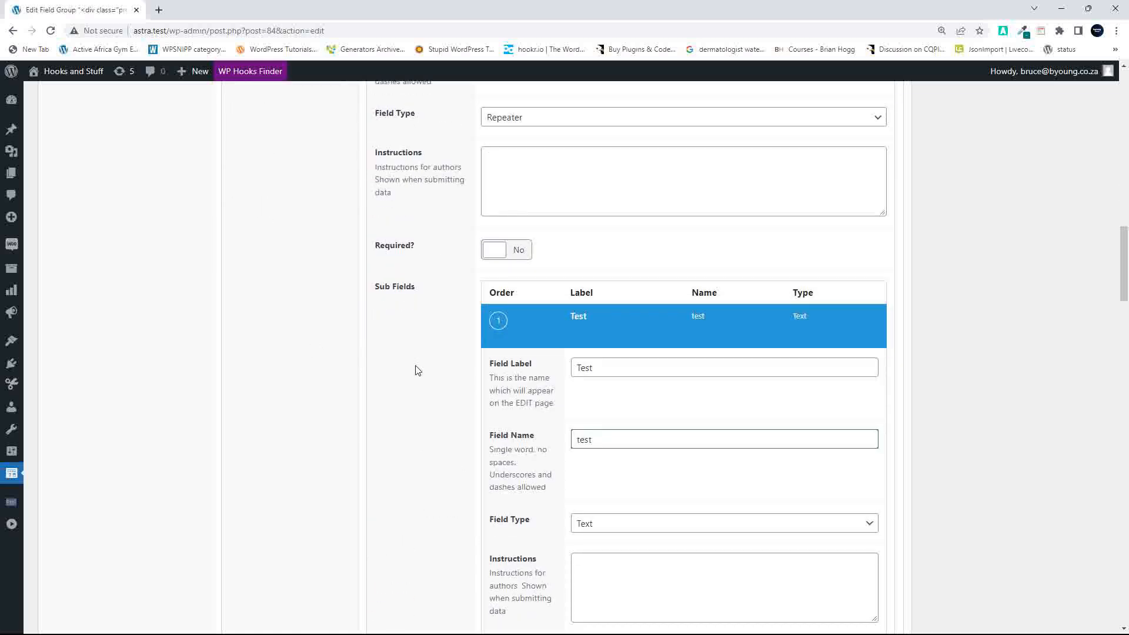
{"action": "scroll", "coordinate": [666, 399], "scroll_direction": "up", "scroll_amount": 9}
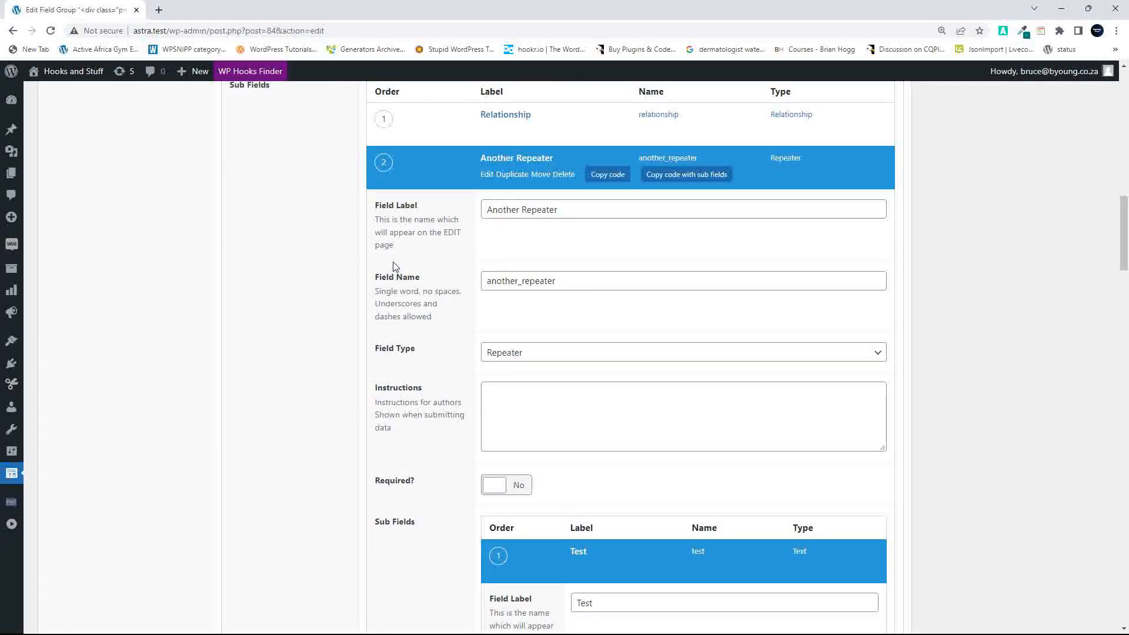
{"action": "scroll", "coordinate": [299, 301], "scroll_direction": "up", "scroll_amount": 3}
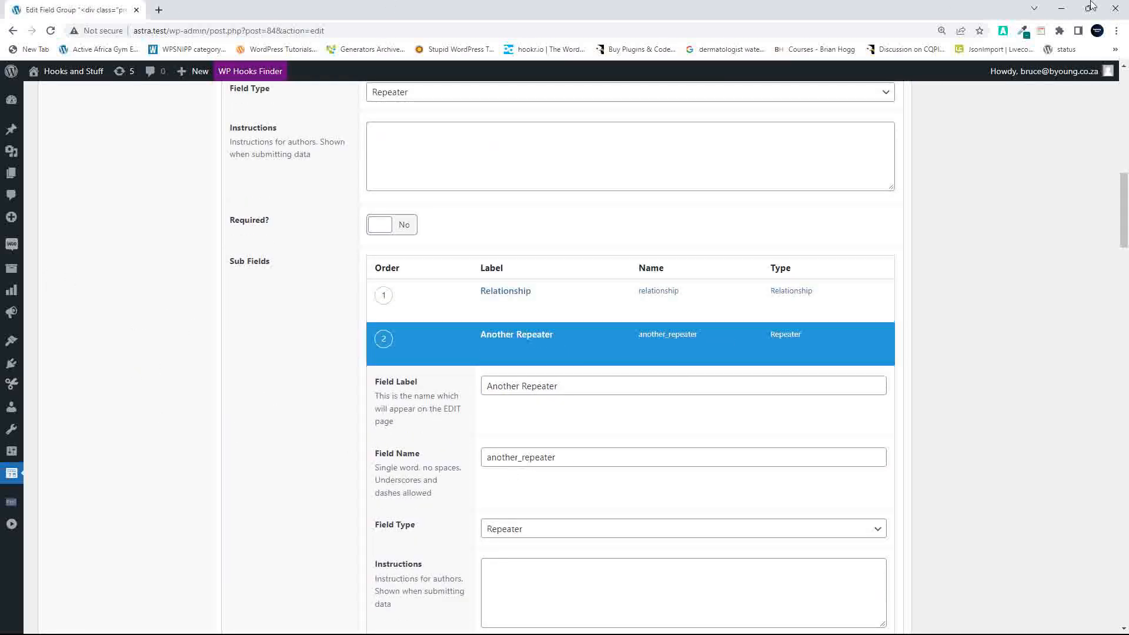
Step: Switch back to the new field group editor on oxygen4.test and show it at full window size
{"action": "mouse_move", "coordinate": [1089, 10]}
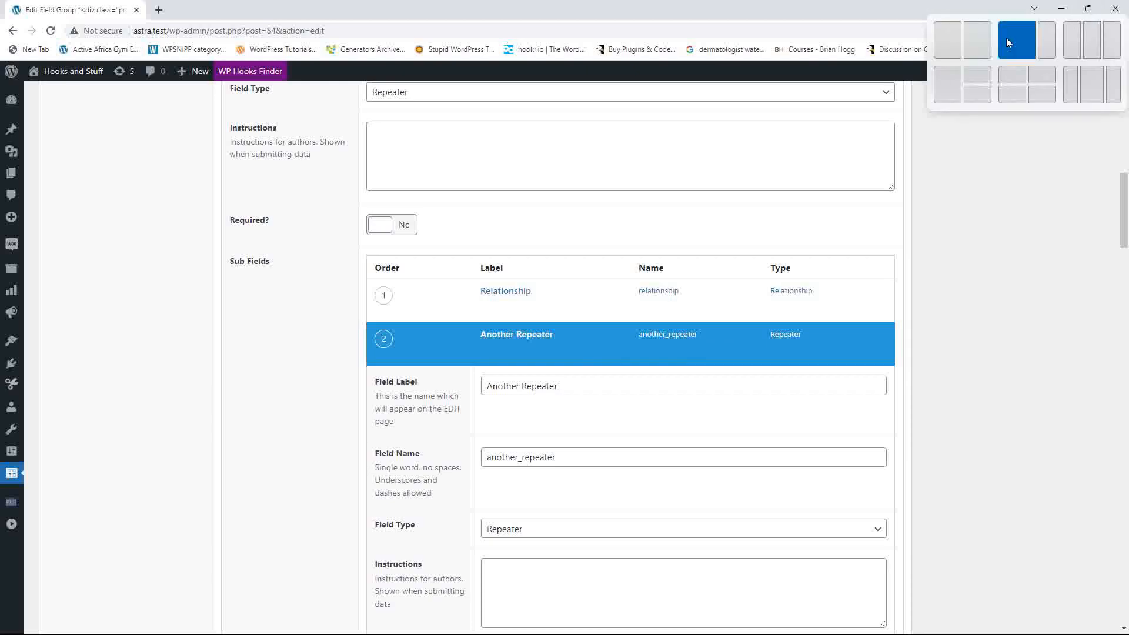
{"action": "left_click", "coordinate": [979, 42]}
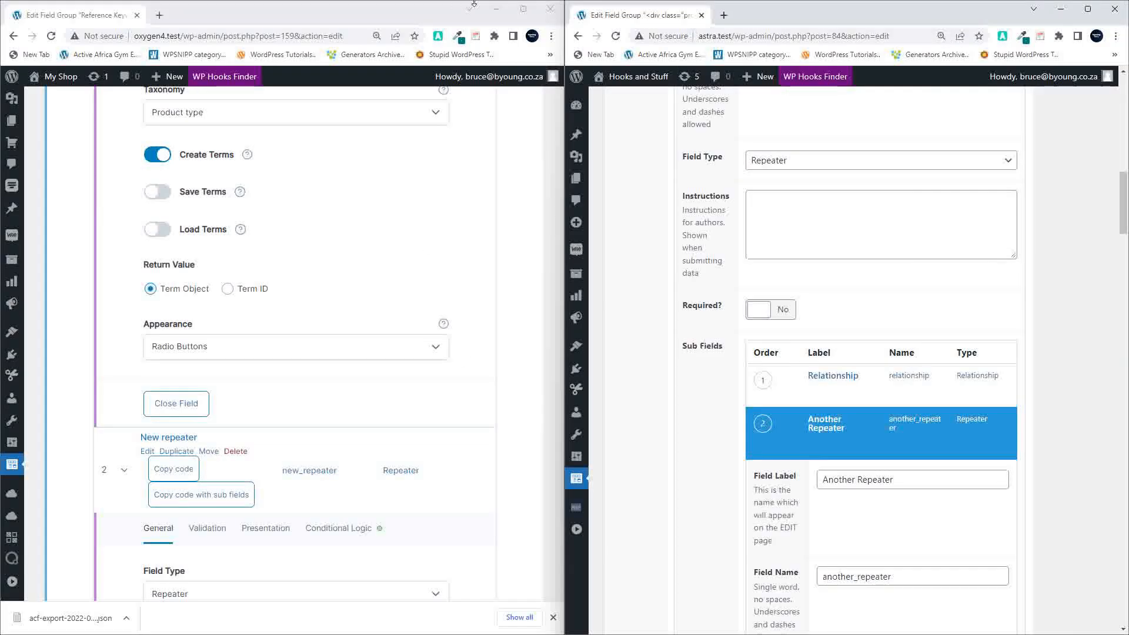
{"action": "left_click", "coordinate": [523, 9]}
Step: Collapse the New repeater and Product Type sub fields inside the Label repeater
{"action": "scroll", "coordinate": [431, 317], "scroll_direction": "down", "scroll_amount": 4}
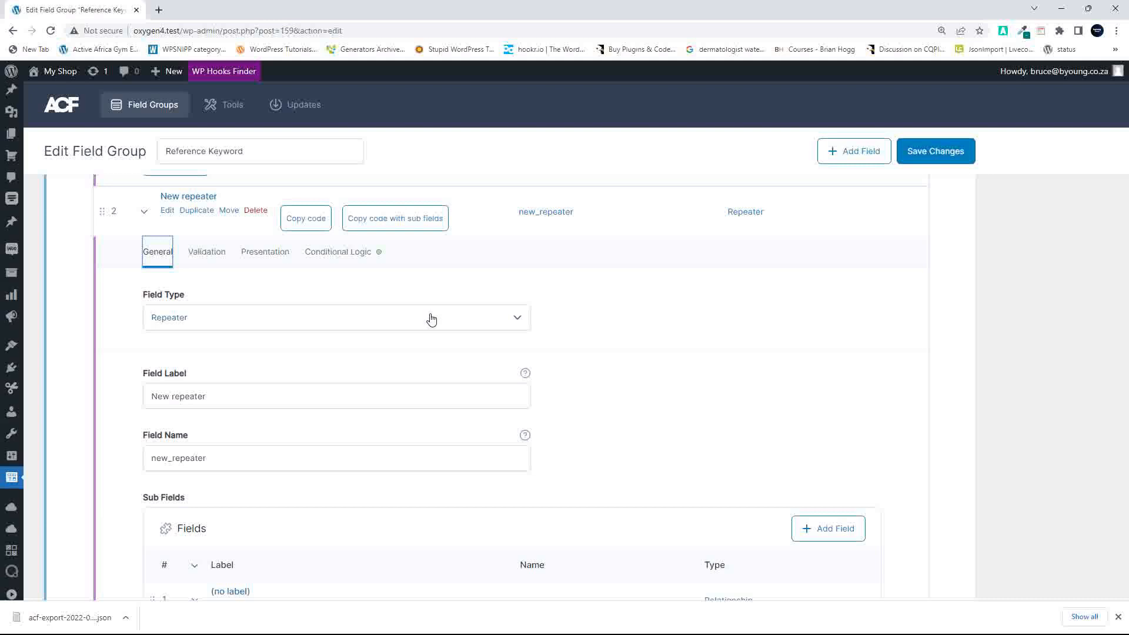
{"action": "left_click", "coordinate": [196, 197]}
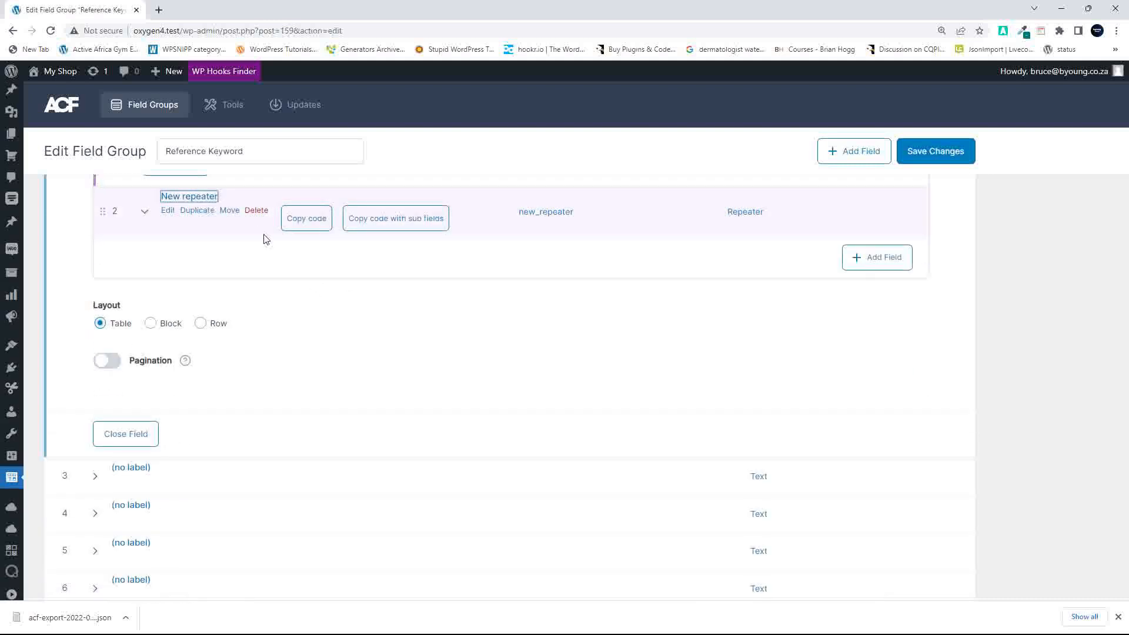
{"action": "scroll", "coordinate": [275, 253], "scroll_direction": "up", "scroll_amount": 7}
{"action": "scroll", "coordinate": [274, 252], "scroll_direction": "up", "scroll_amount": 7}
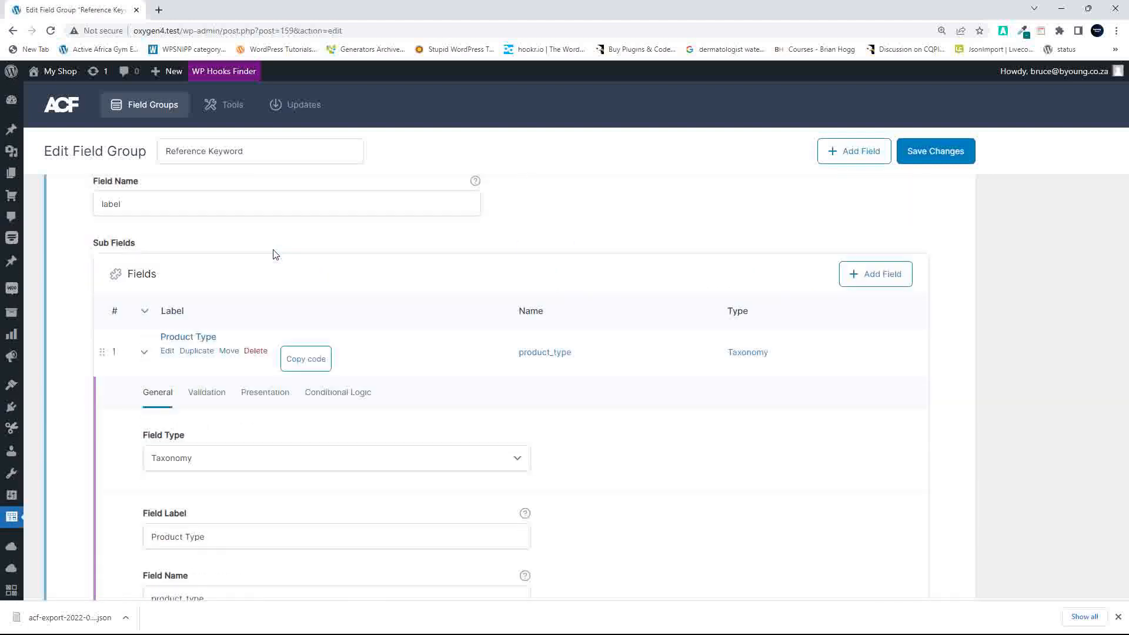
{"action": "left_click", "coordinate": [181, 353]}
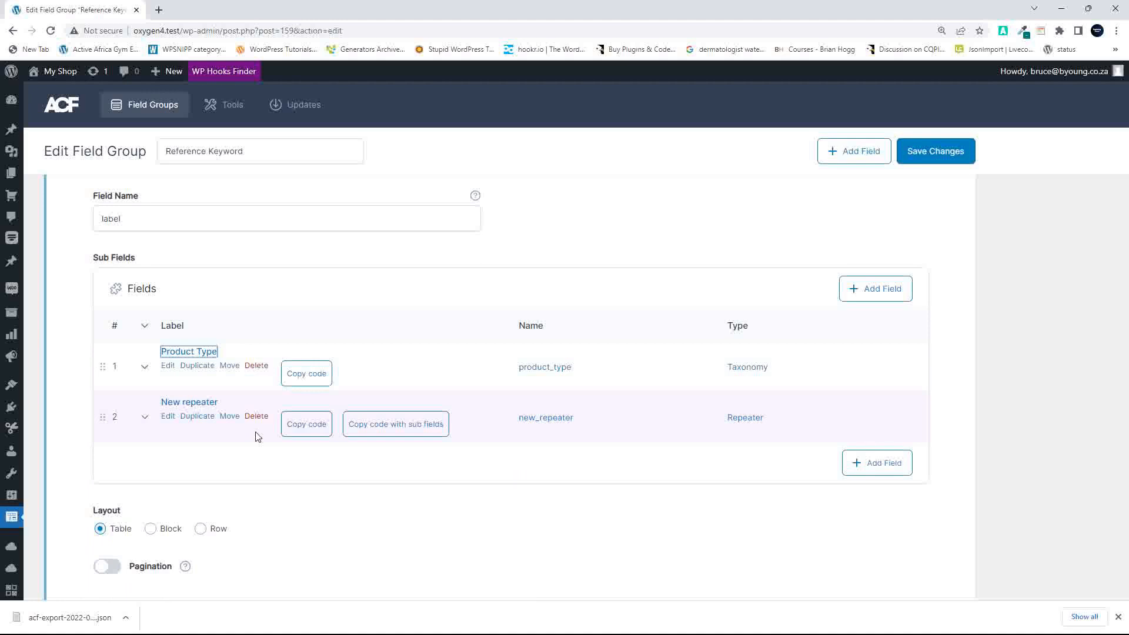
Step: Expand the New repeater sub field and add a second sub field of type Repeater inside it
{"action": "left_click", "coordinate": [189, 402]}
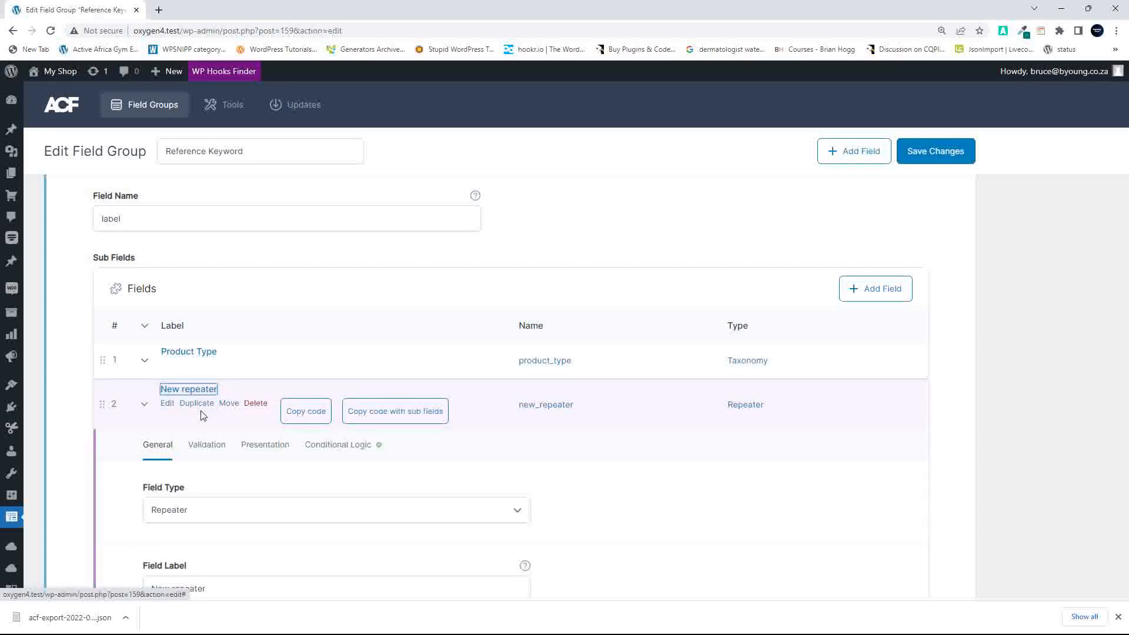
{"action": "scroll", "coordinate": [203, 416], "scroll_direction": "down", "scroll_amount": 10}
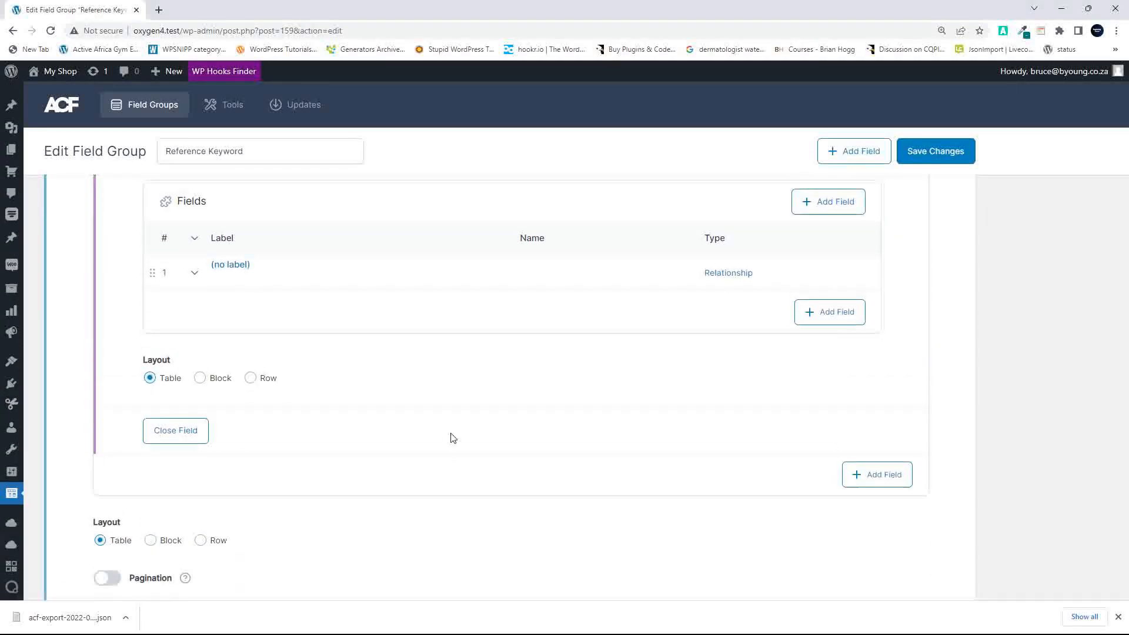
{"action": "scroll", "coordinate": [452, 436], "scroll_direction": "up", "scroll_amount": 1}
{"action": "left_click", "coordinate": [836, 331]}
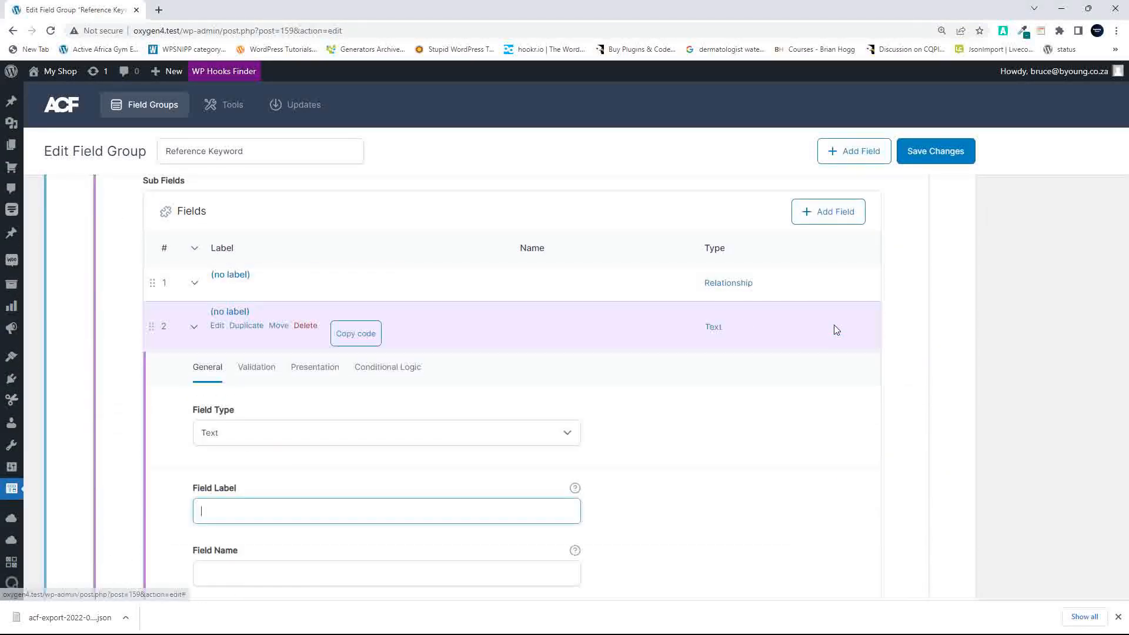
{"action": "left_click", "coordinate": [238, 436]}
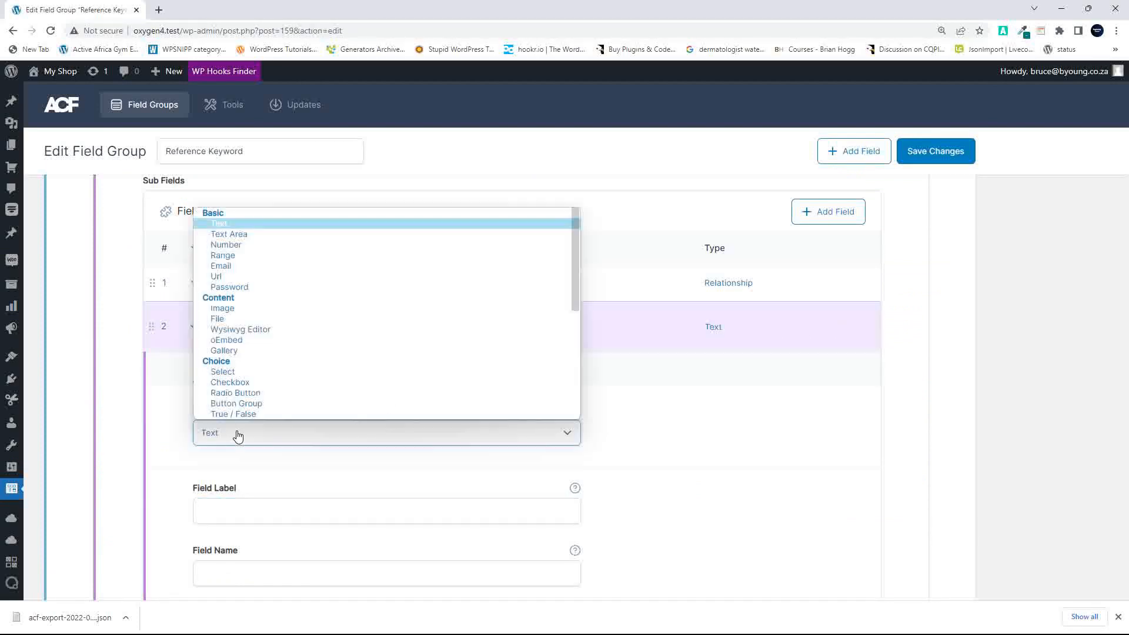
{"action": "scroll", "coordinate": [345, 313], "scroll_direction": "down", "scroll_amount": 5}
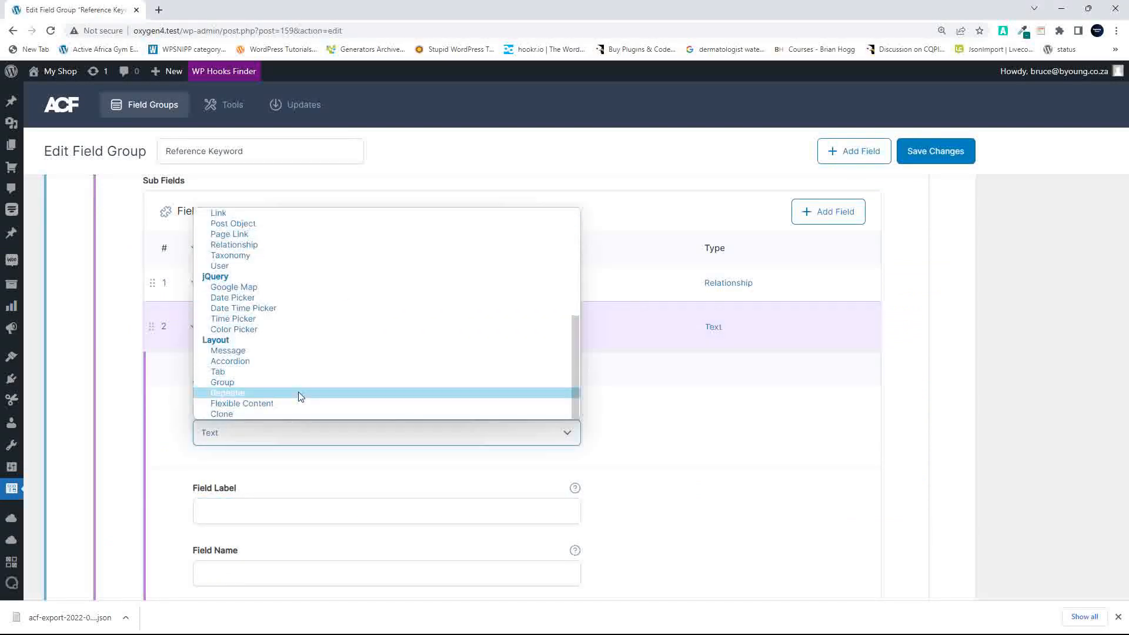
{"action": "left_click", "coordinate": [299, 396]}
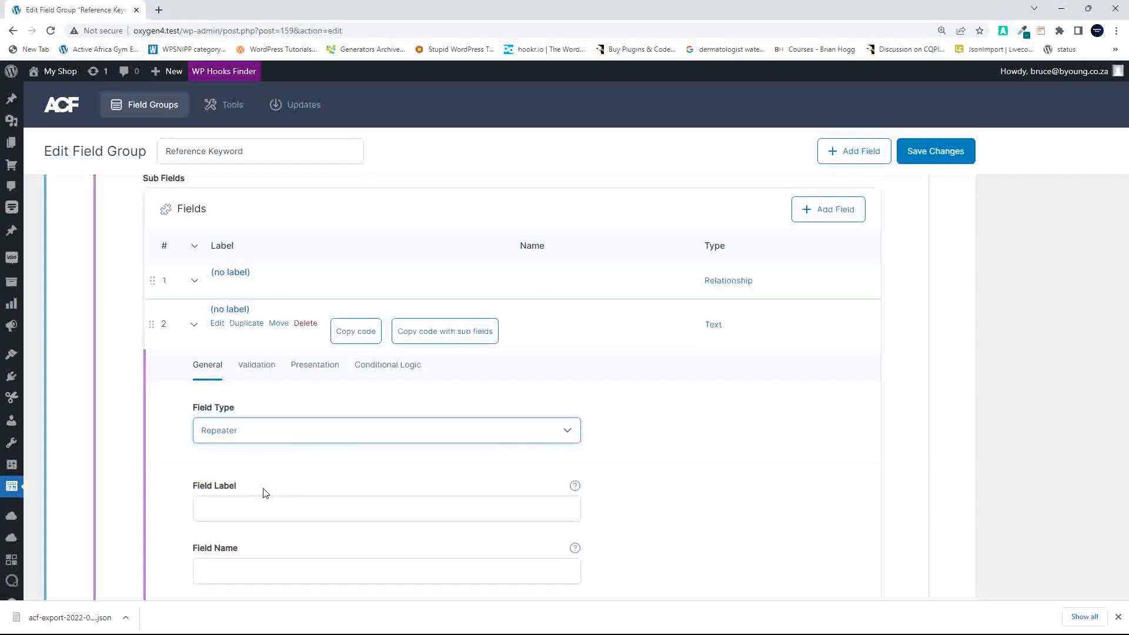
Step: Label the new nested repeater Repeater 3 and save the field group
{"action": "scroll", "coordinate": [262, 492], "scroll_direction": "down", "scroll_amount": 2}
{"action": "left_click", "coordinate": [257, 380]}
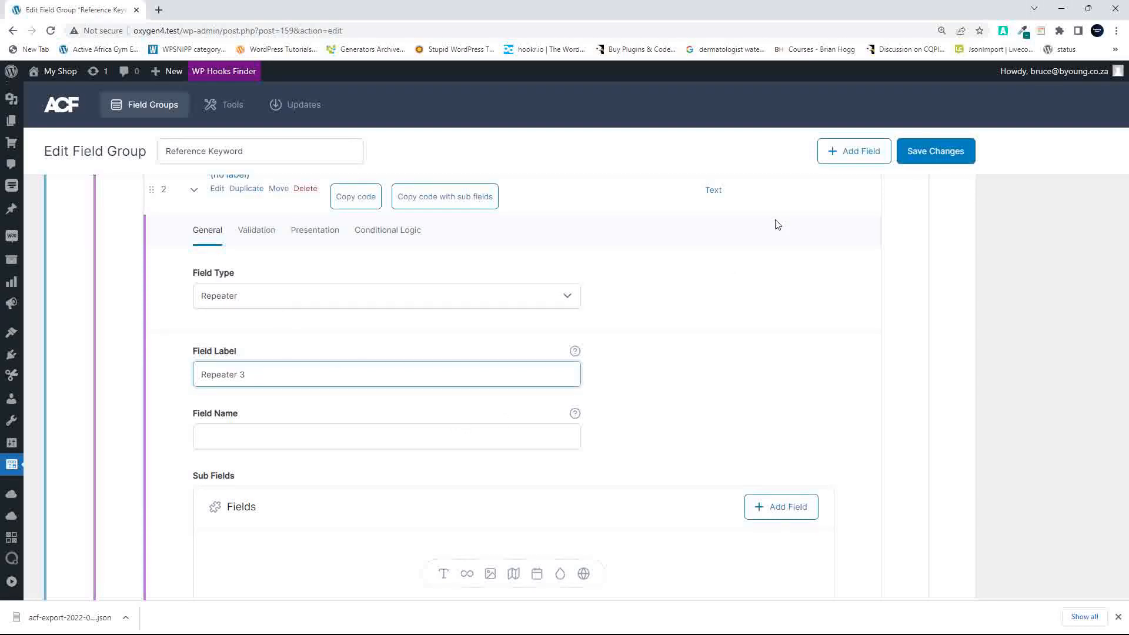
{"action": "left_click", "coordinate": [934, 154]}
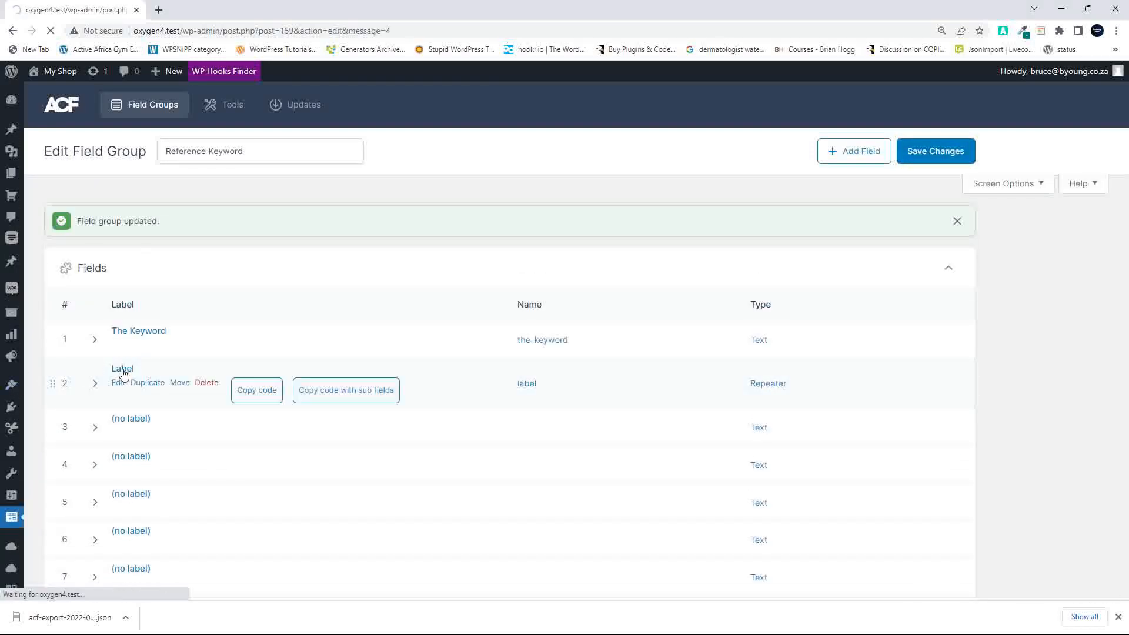
Step: Reopen the Label repeater, examine the row actions and copy-code options of its sub fields, and dismiss the downloads bar
{"action": "left_click", "coordinate": [123, 371]}
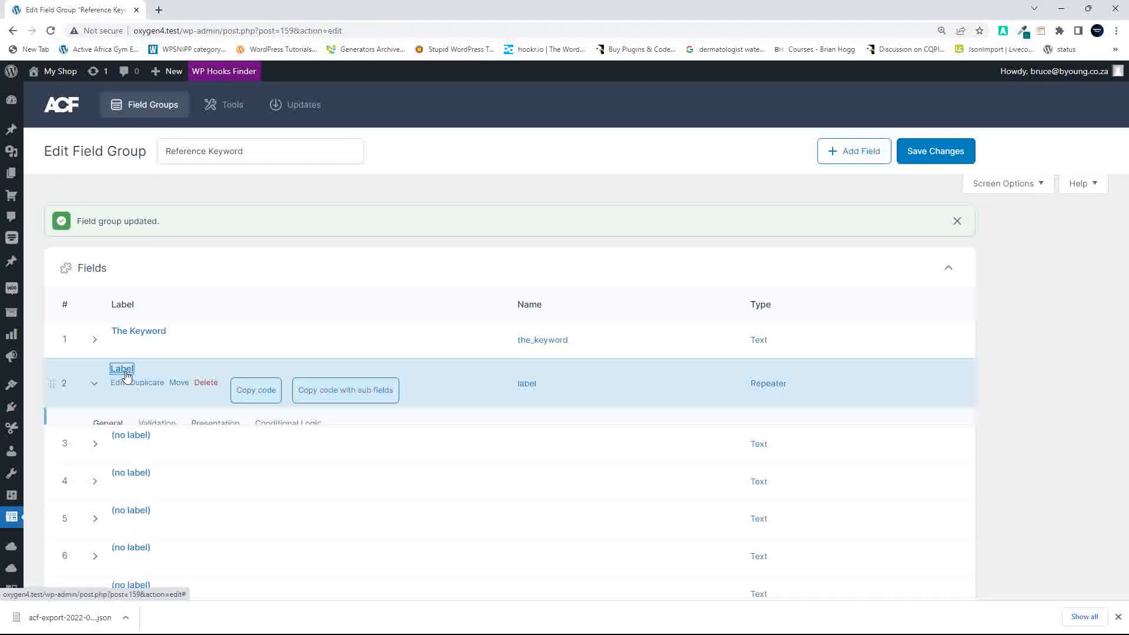
{"action": "scroll", "coordinate": [185, 400], "scroll_direction": "down", "scroll_amount": 3}
{"action": "scroll", "coordinate": [184, 401], "scroll_direction": "down", "scroll_amount": 6}
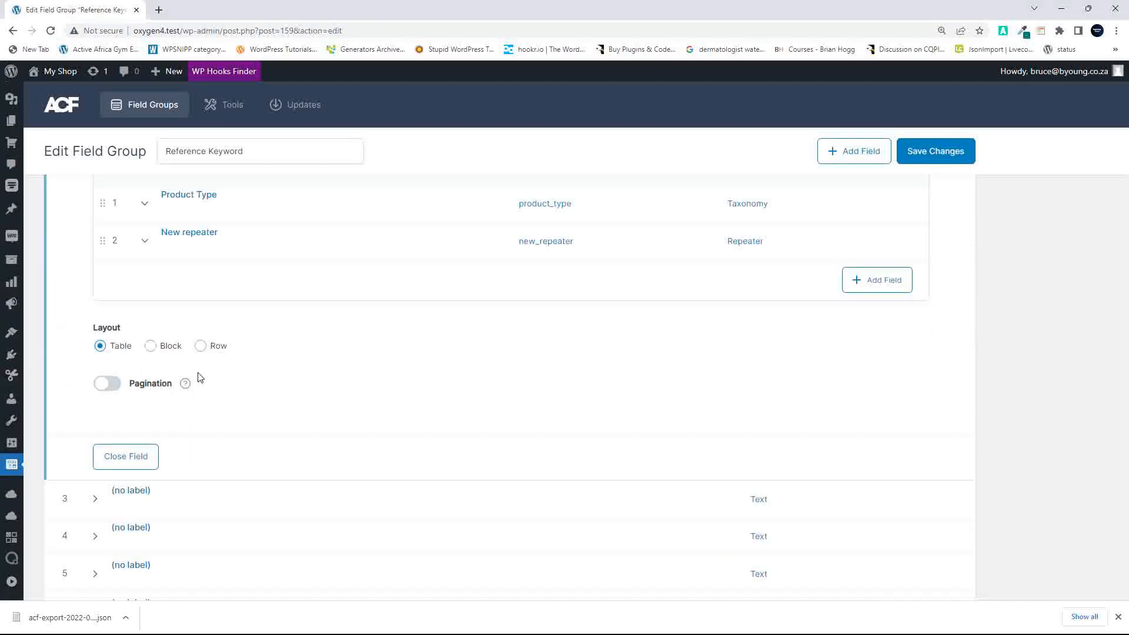
{"action": "scroll", "coordinate": [200, 380], "scroll_direction": "up", "scroll_amount": 3}
{"action": "mouse_move", "coordinate": [242, 356]}
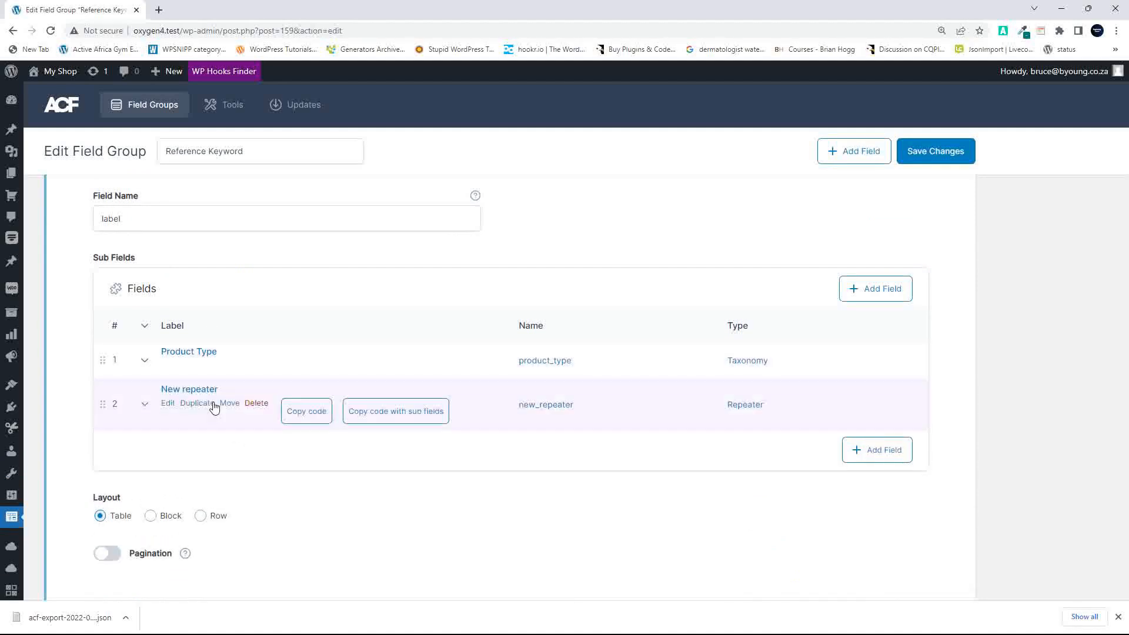
{"action": "mouse_move", "coordinate": [262, 410]}
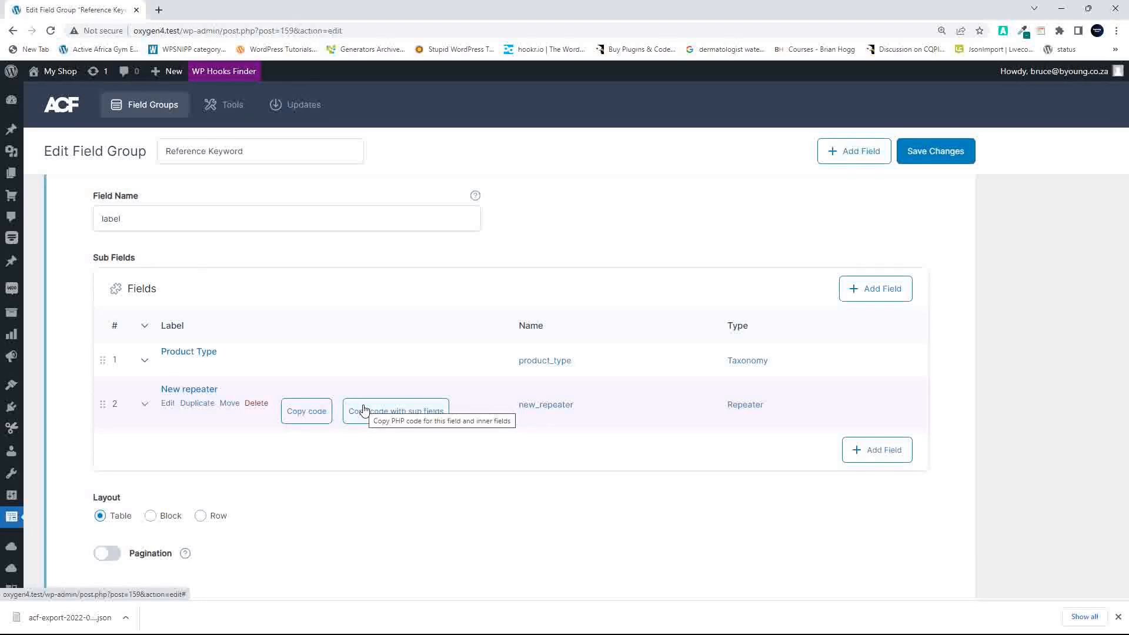
{"action": "left_click", "coordinate": [1119, 617]}
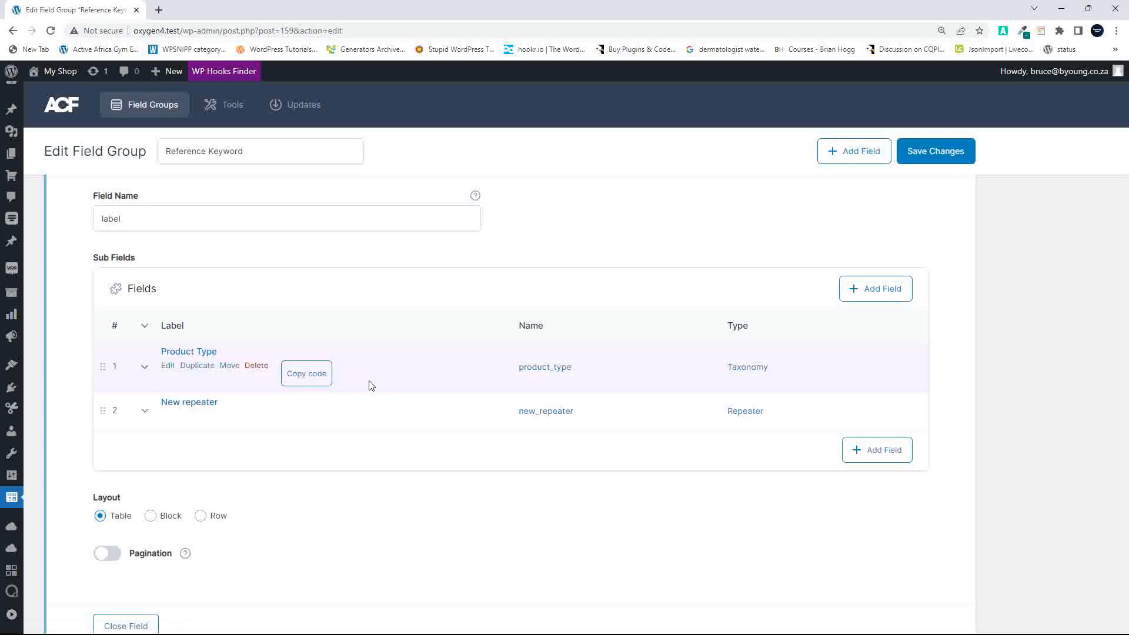
{"action": "mouse_move", "coordinate": [301, 412]}
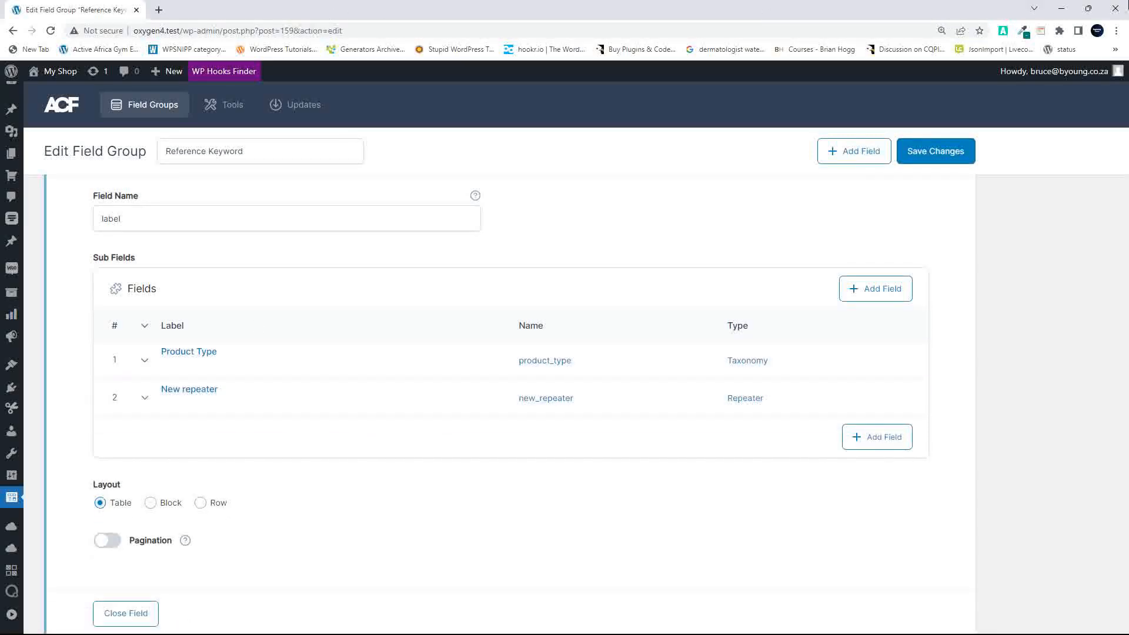
Step: Switch to the old field group editor on astra.test at full window size and look at the Another Repeater sub field row
{"action": "mouse_move", "coordinate": [1087, 12]}
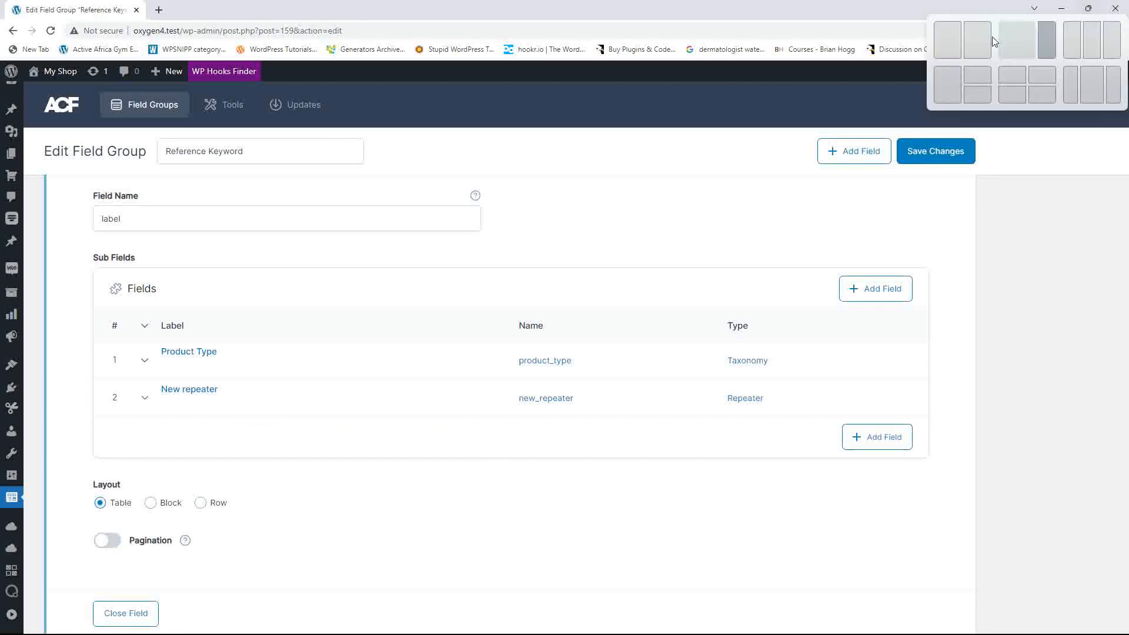
{"action": "left_click", "coordinate": [940, 46]}
{"action": "left_click", "coordinate": [1088, 9]}
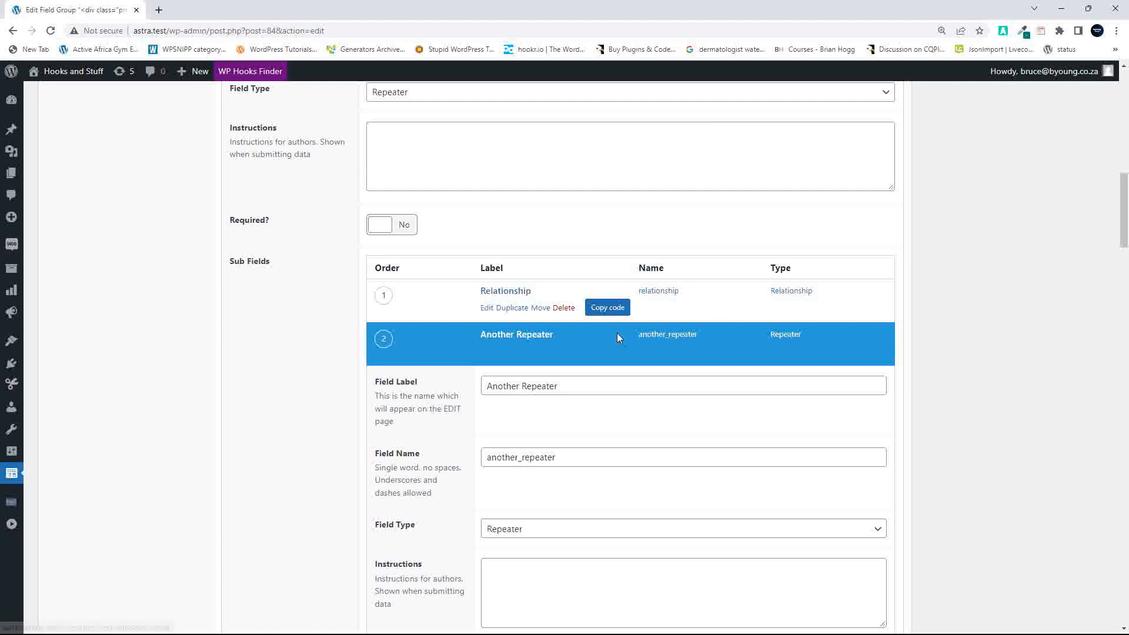
{"action": "mouse_move", "coordinate": [699, 361]}
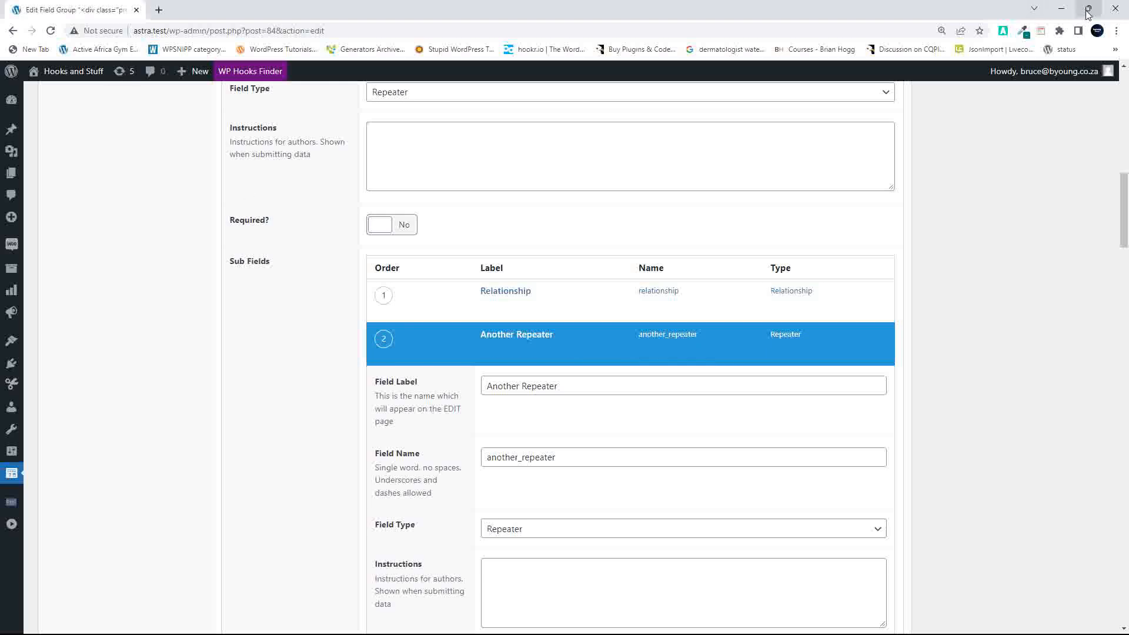
Step: Tile the two editor windows side by side and enlarge the oxygen4.test editor to full window size
{"action": "mouse_move", "coordinate": [1088, 12]}
{"action": "left_click", "coordinate": [981, 56]}
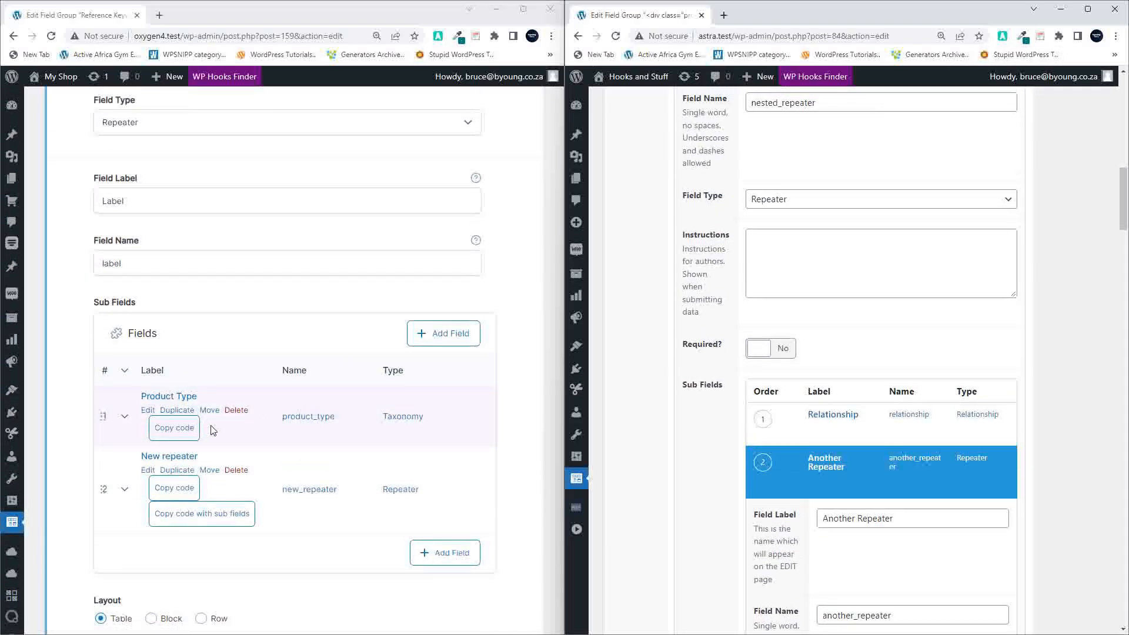
{"action": "left_click", "coordinate": [523, 9]}
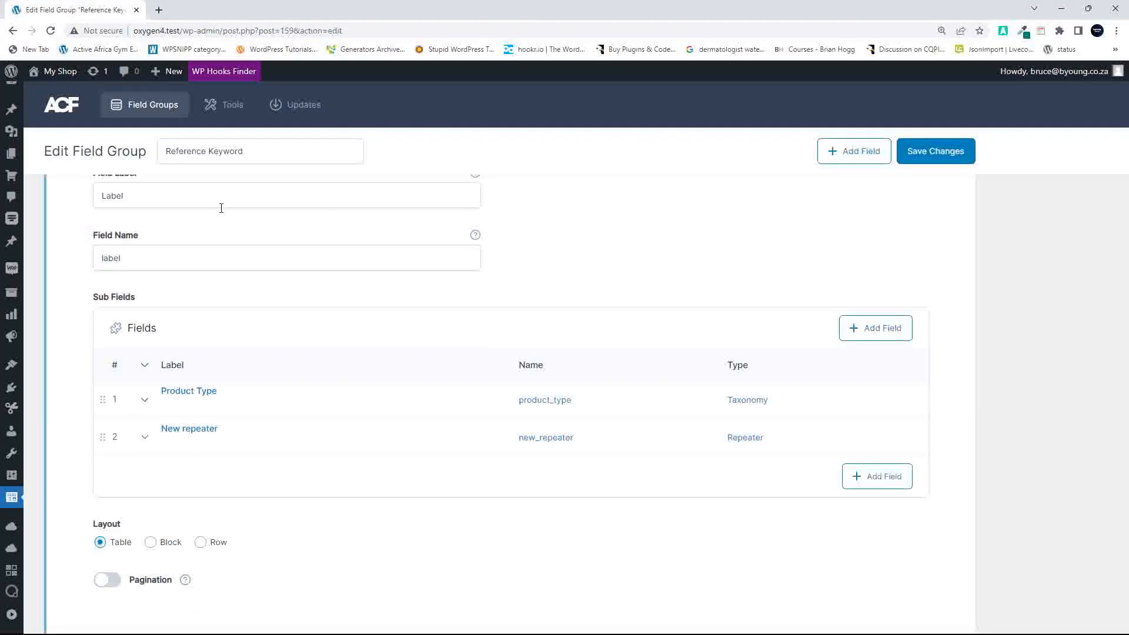
Step: Add a text sub field labelled Test to Repeater 3 inside New repeater, and save the field group
{"action": "left_click", "coordinate": [183, 432]}
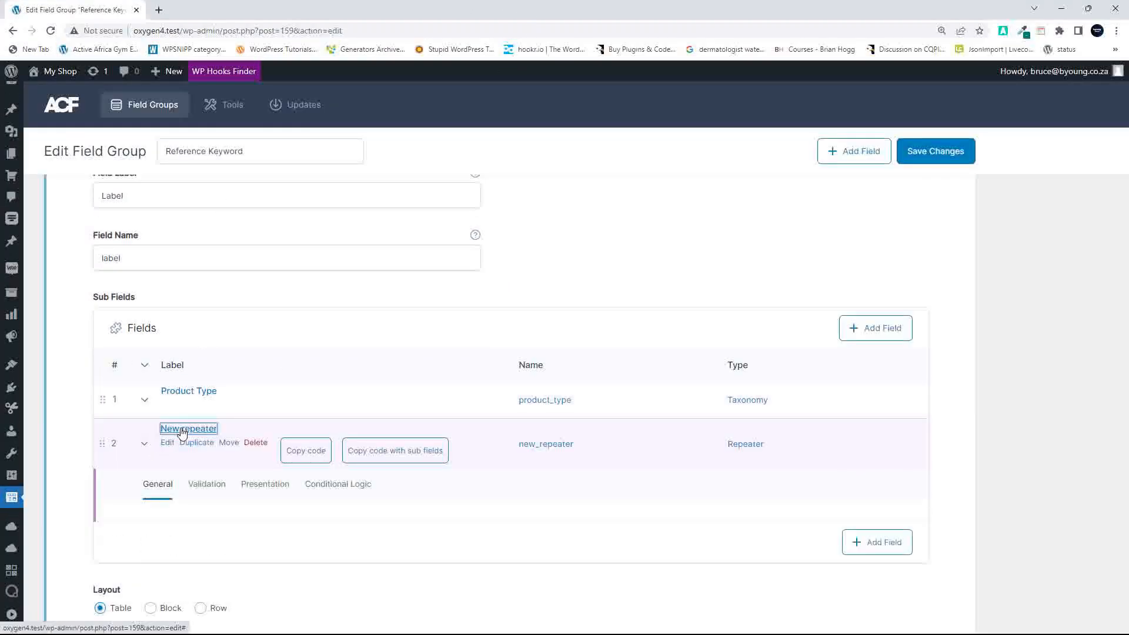
{"action": "scroll", "coordinate": [195, 469], "scroll_direction": "down", "scroll_amount": 7}
{"action": "left_click", "coordinate": [192, 468]}
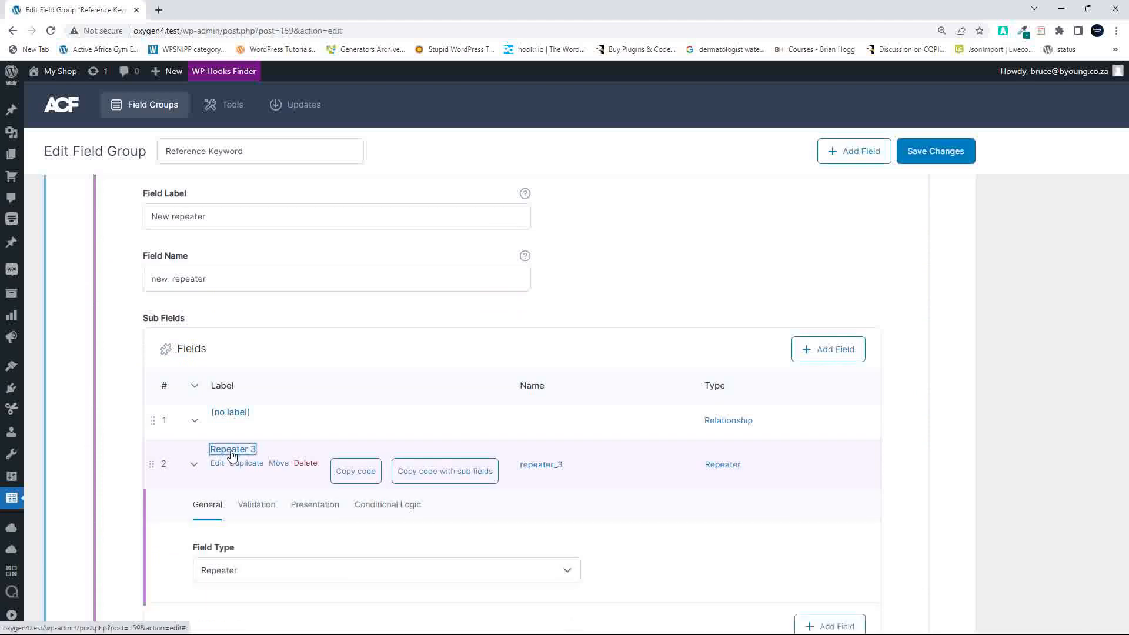
{"action": "scroll", "coordinate": [271, 497], "scroll_direction": "down", "scroll_amount": 6}
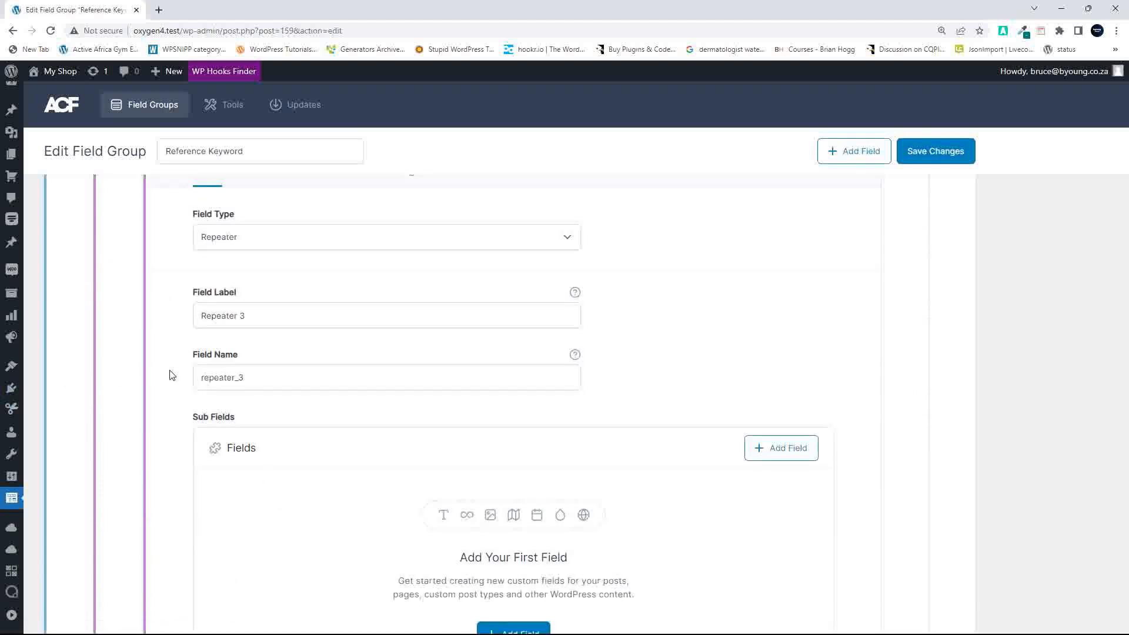
{"action": "scroll", "coordinate": [549, 299], "scroll_direction": "down", "scroll_amount": 4}
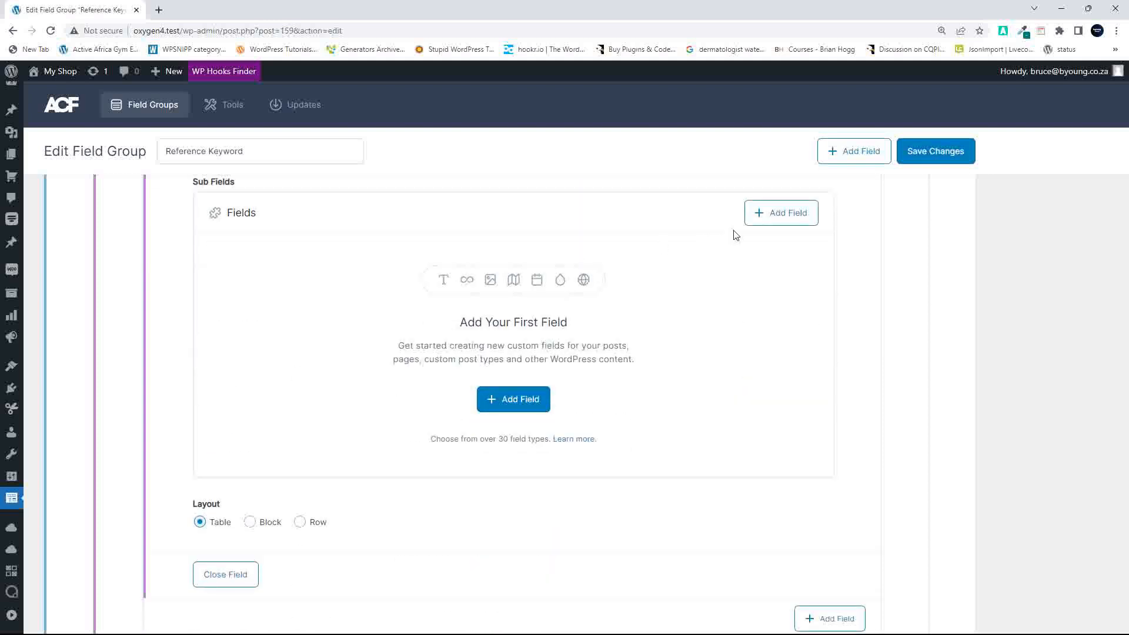
{"action": "left_click", "coordinate": [760, 215]}
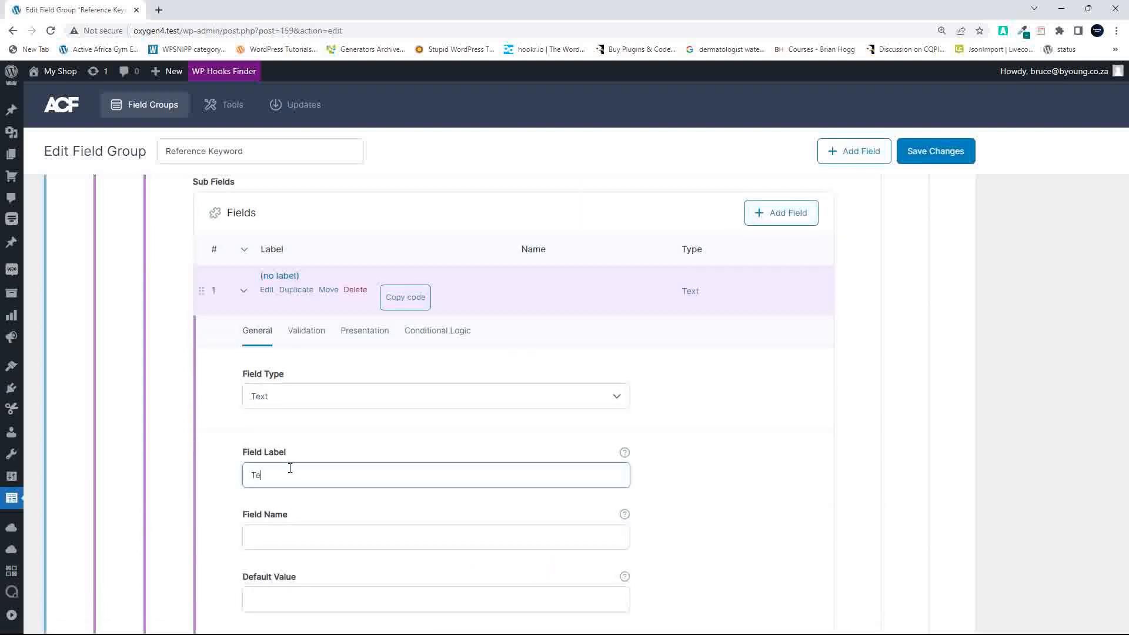
{"action": "type", "text": "st"}
{"action": "left_click", "coordinate": [935, 152]}
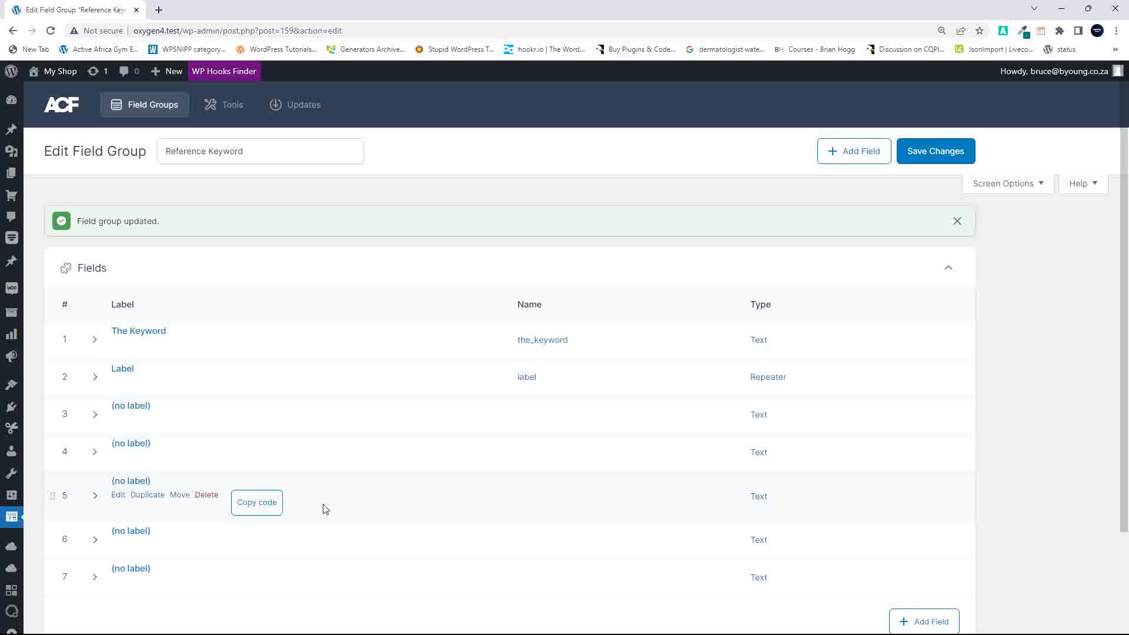
Step: Return the new editor to half the screen and show the old field group editor on astra.test at full window size
{"action": "scroll", "coordinate": [325, 508], "scroll_direction": "down", "scroll_amount": 2}
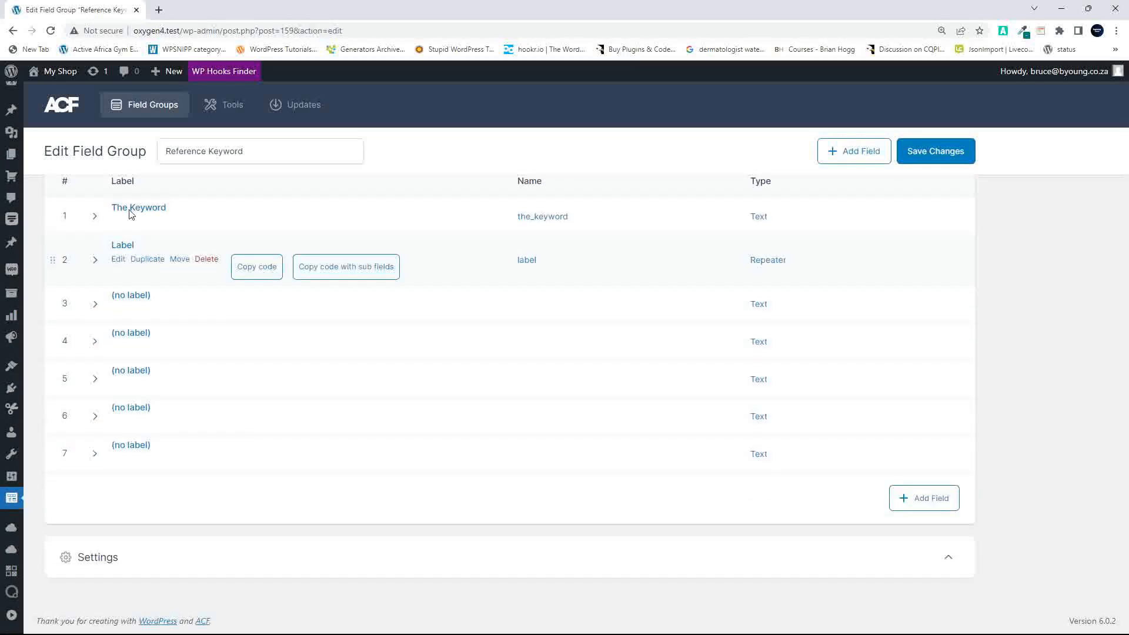
{"action": "mouse_move", "coordinate": [1090, 9]}
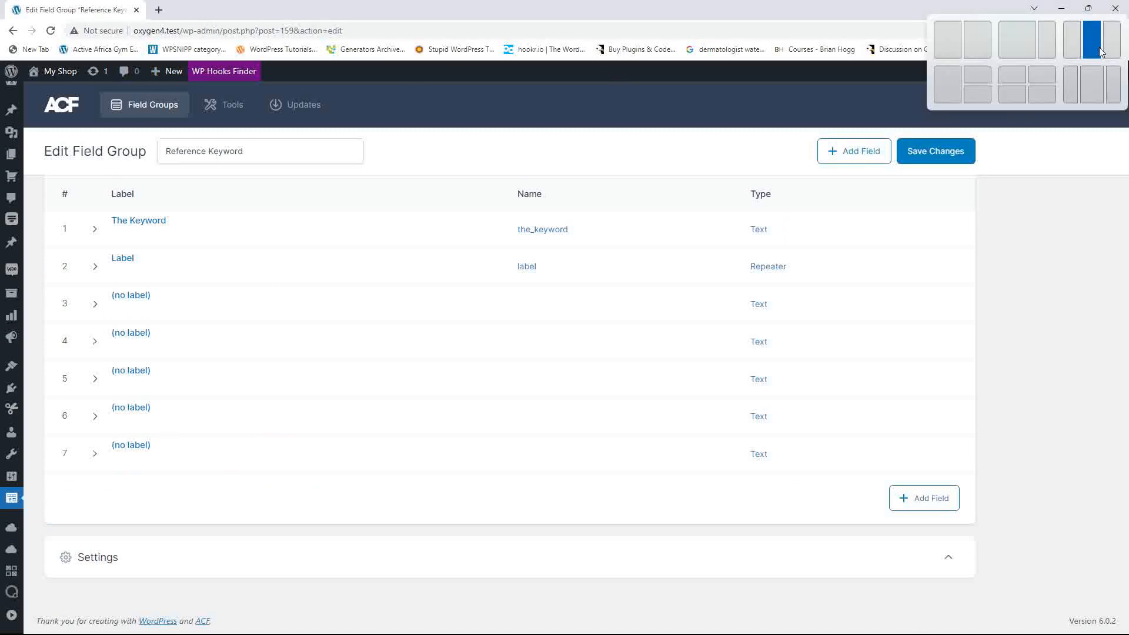
{"action": "left_click", "coordinate": [953, 41]}
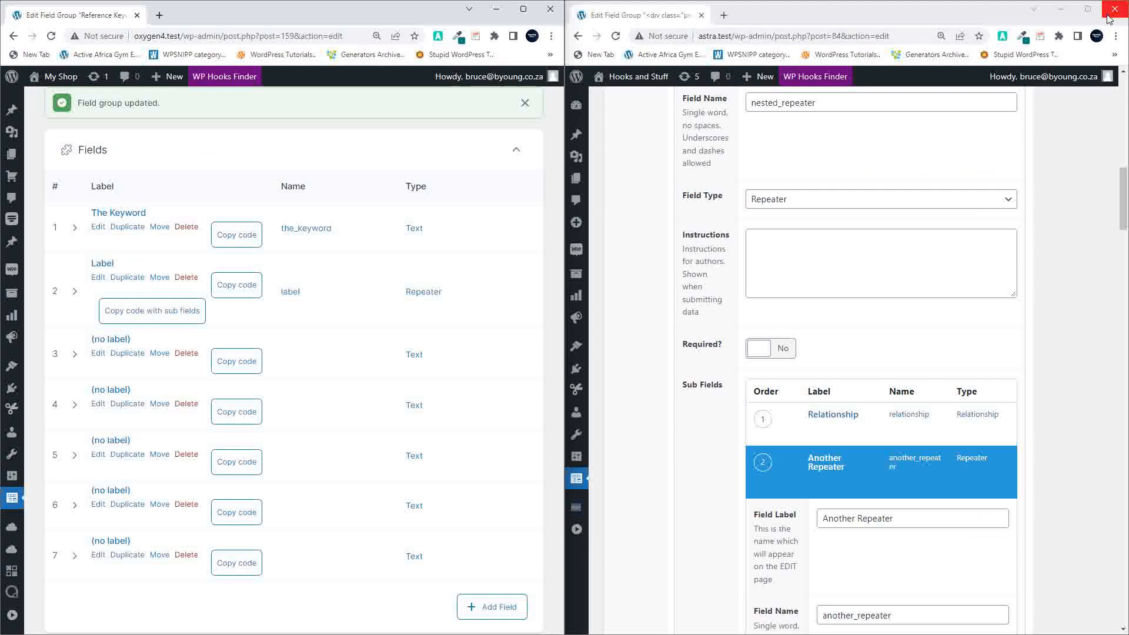
{"action": "left_click", "coordinate": [1088, 9]}
Step: Collapse and reopen the top-level repeater field, and examine its nested levels down to the Test sub field's settings
{"action": "scroll", "coordinate": [523, 267], "scroll_direction": "up", "scroll_amount": 6}
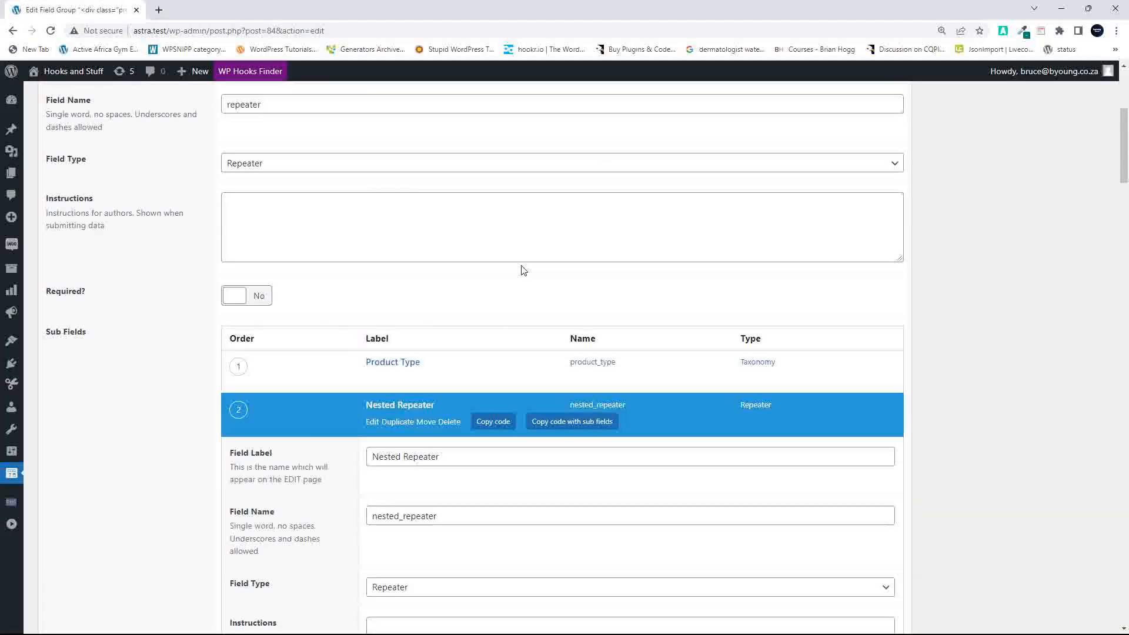
{"action": "scroll", "coordinate": [523, 269], "scroll_direction": "up", "scroll_amount": 5}
{"action": "left_click", "coordinate": [231, 263]}
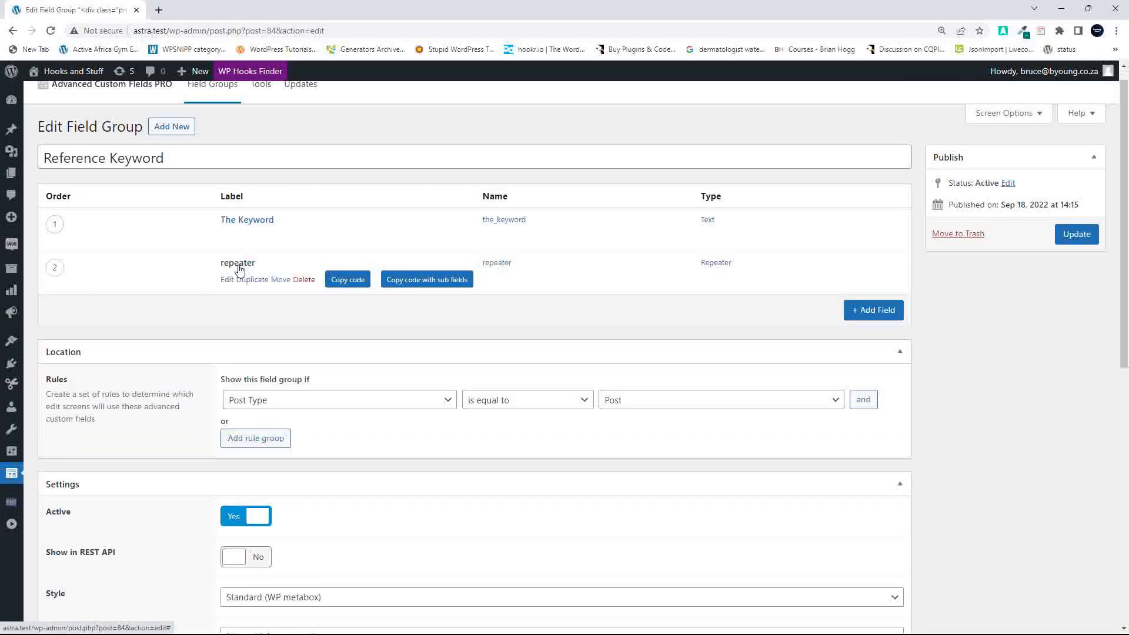
{"action": "left_click", "coordinate": [228, 268]}
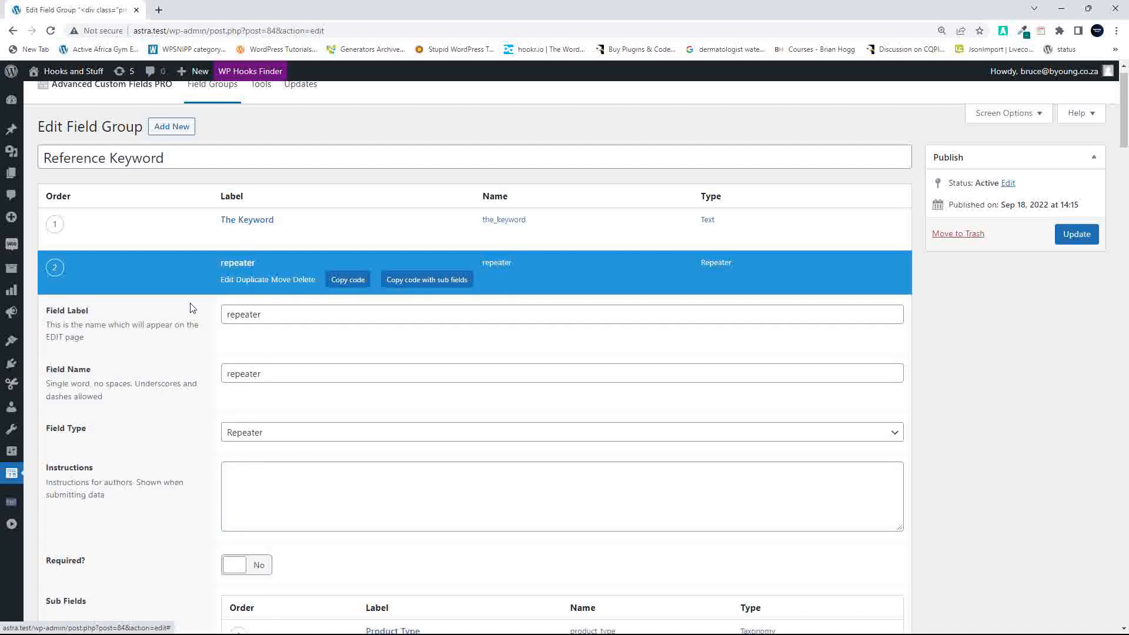
{"action": "scroll", "coordinate": [187, 320], "scroll_direction": "down", "scroll_amount": 4}
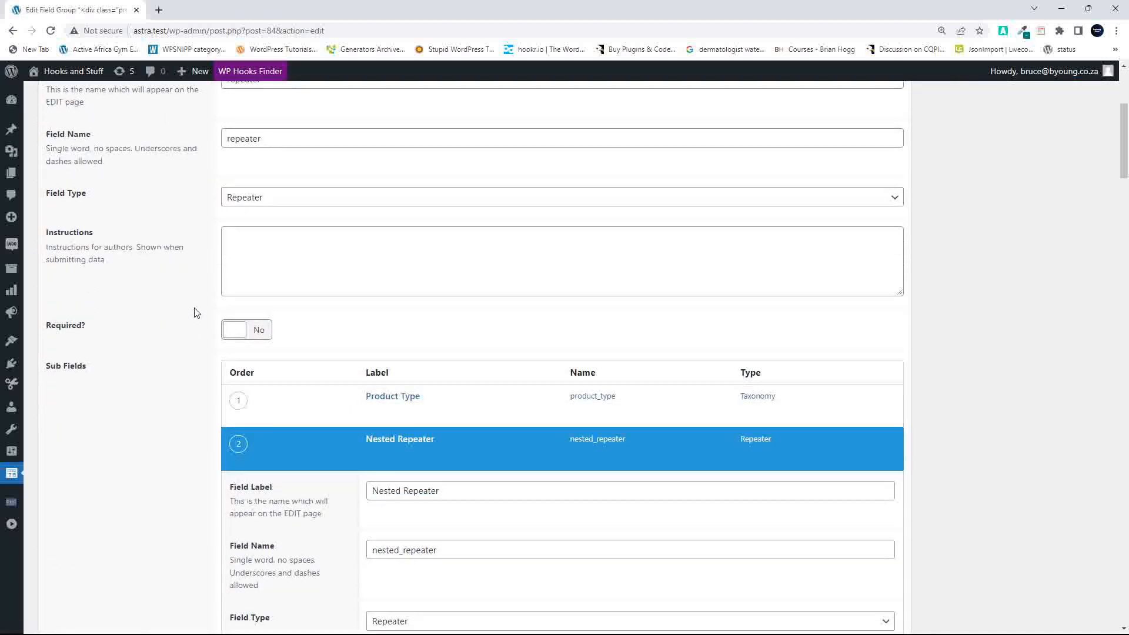
{"action": "scroll", "coordinate": [196, 312], "scroll_direction": "down", "scroll_amount": 8}
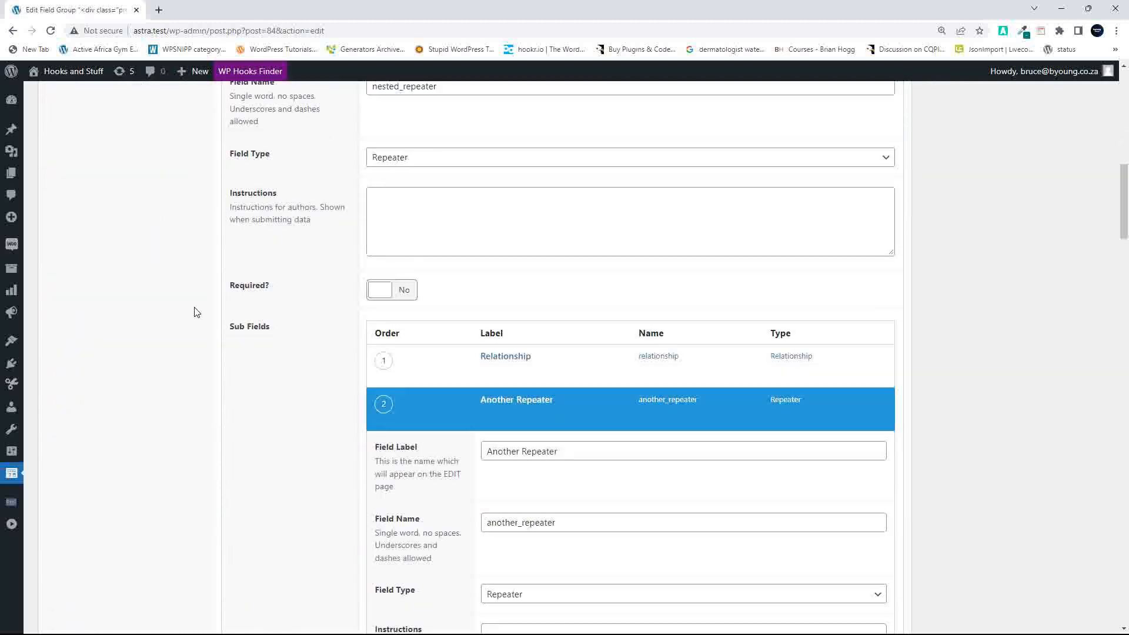
{"action": "scroll", "coordinate": [196, 312], "scroll_direction": "down", "scroll_amount": 9}
{"action": "scroll", "coordinate": [197, 313], "scroll_direction": "up", "scroll_amount": 8}
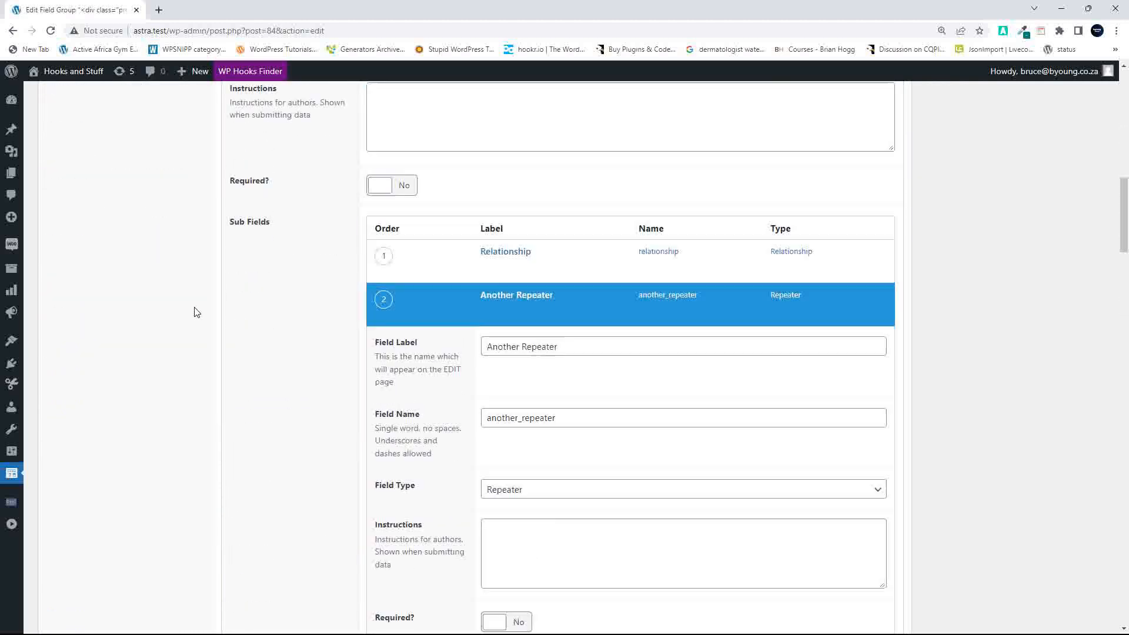
{"action": "scroll", "coordinate": [197, 313], "scroll_direction": "down", "scroll_amount": 15}
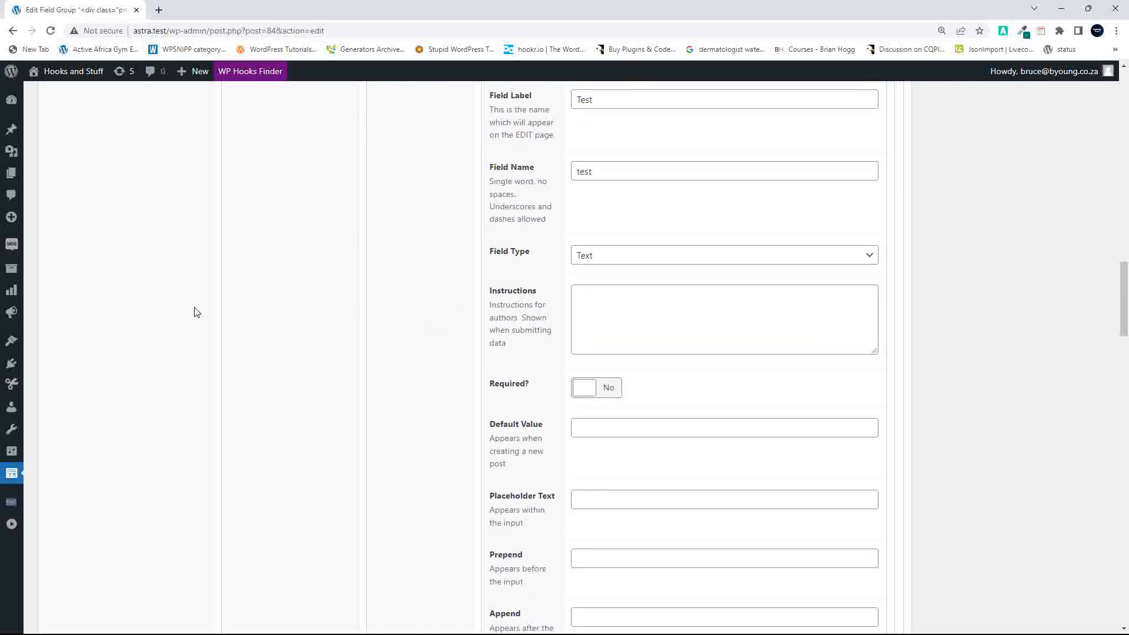
Step: Examine the settings of Another Repeater and its nested Test sub field, down to where the enclosing levels end
{"action": "scroll", "coordinate": [197, 312], "scroll_direction": "up", "scroll_amount": 13}
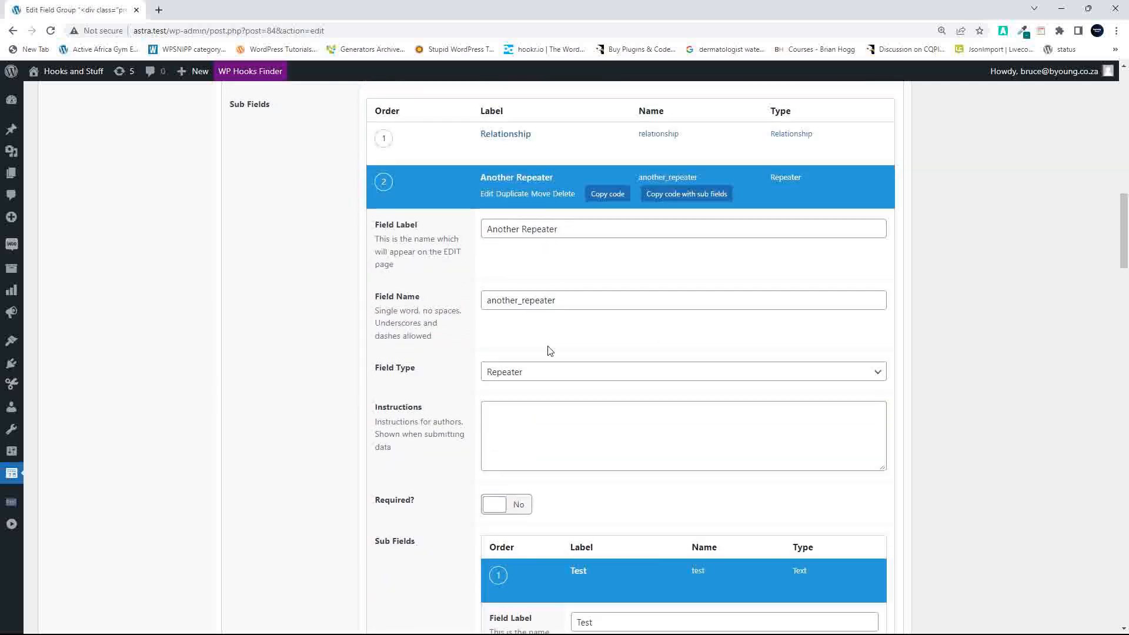
{"action": "scroll", "coordinate": [547, 350], "scroll_direction": "down", "scroll_amount": 9}
{"action": "scroll", "coordinate": [564, 353], "scroll_direction": "down", "scroll_amount": 9}
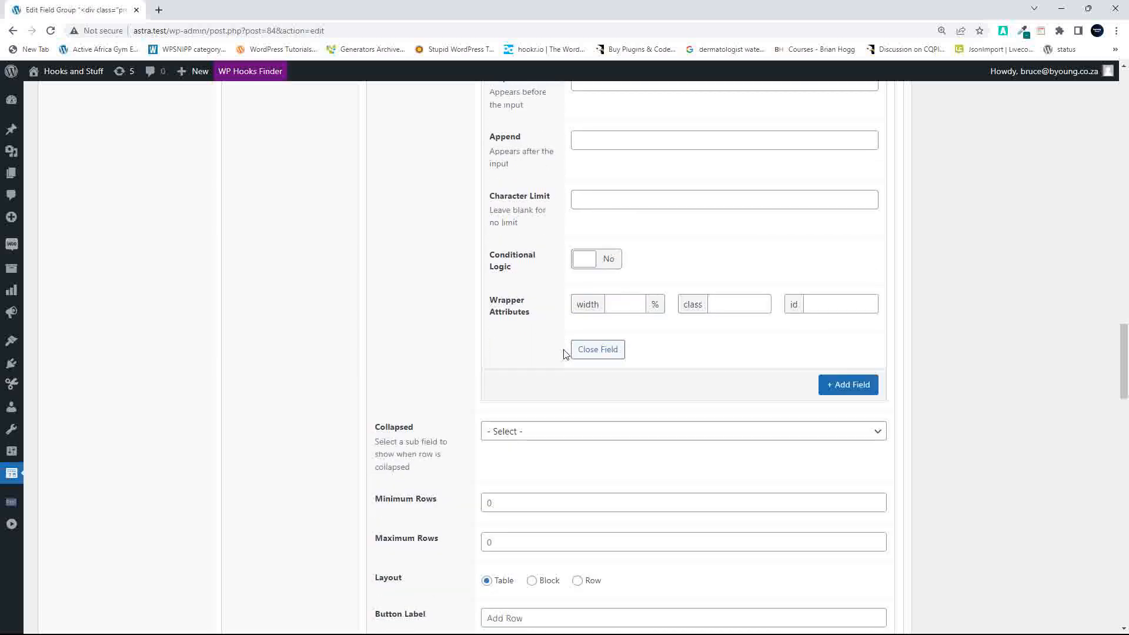
{"action": "scroll", "coordinate": [565, 355], "scroll_direction": "down", "scroll_amount": 4}
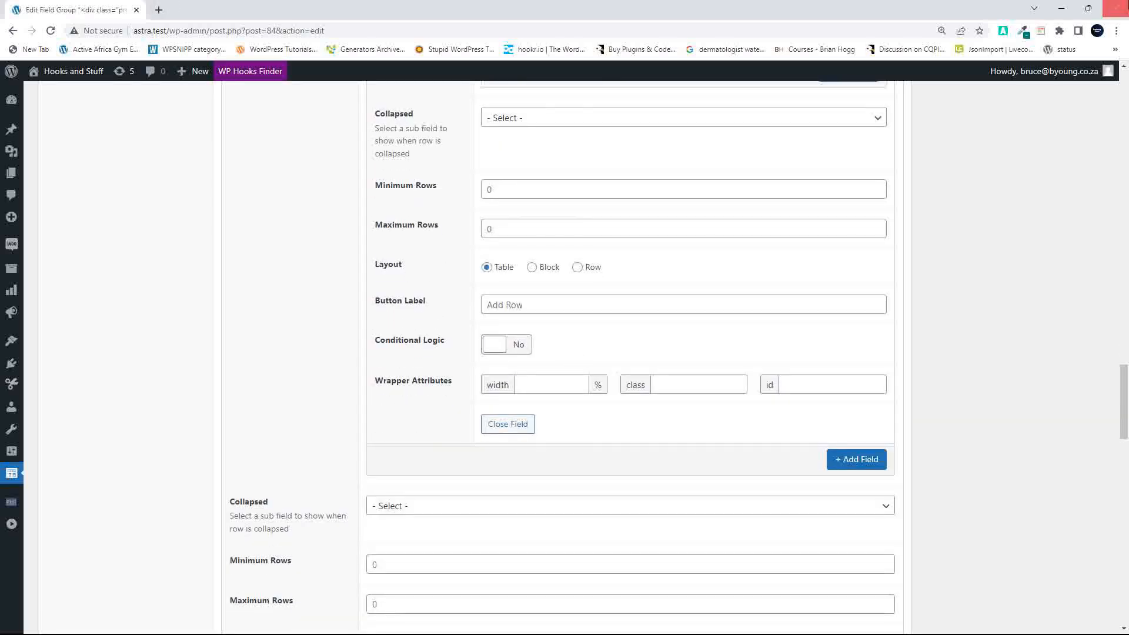
Step: Return the old editor to half the screen and enlarge the oxygen4.test field group editor to full window size
{"action": "mouse_move", "coordinate": [1089, 13]}
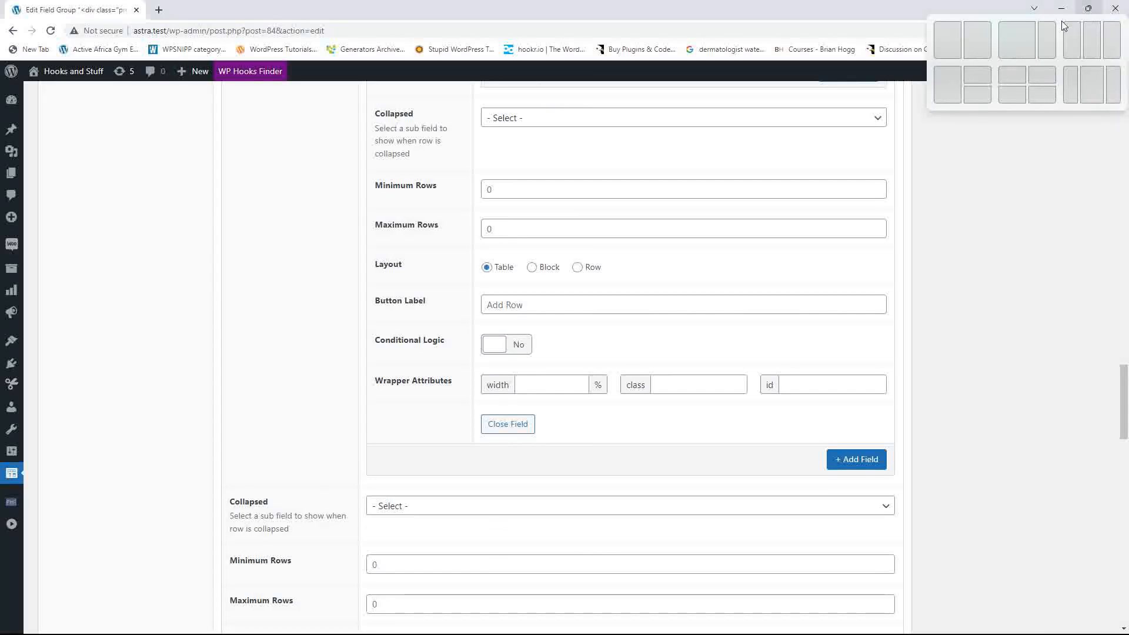
{"action": "left_click", "coordinate": [974, 41]}
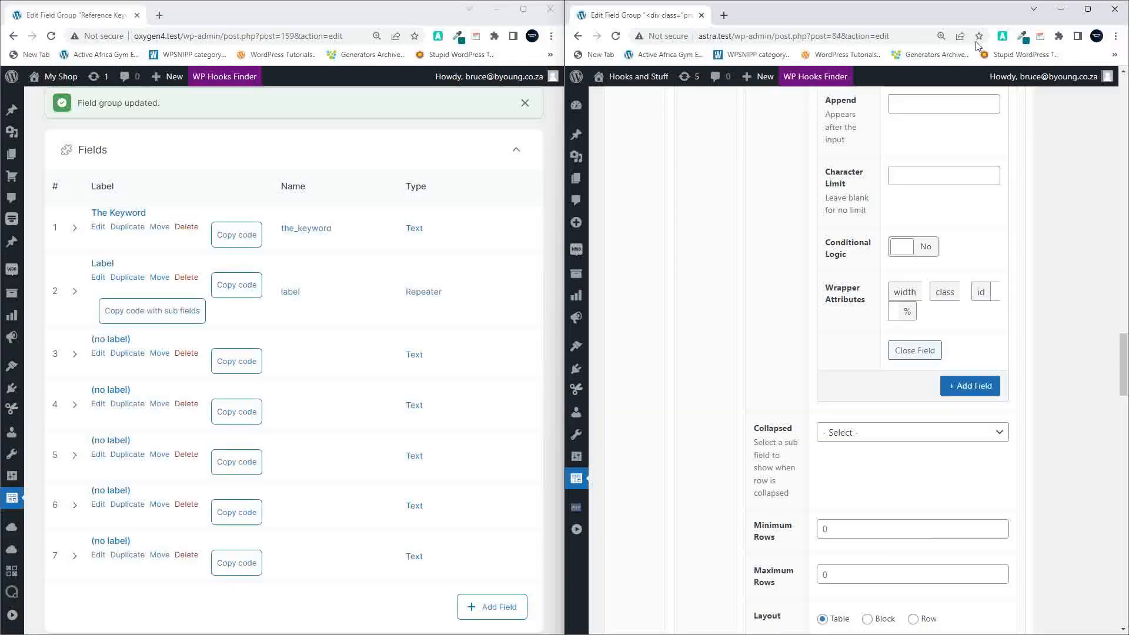
{"action": "left_click", "coordinate": [521, 12]}
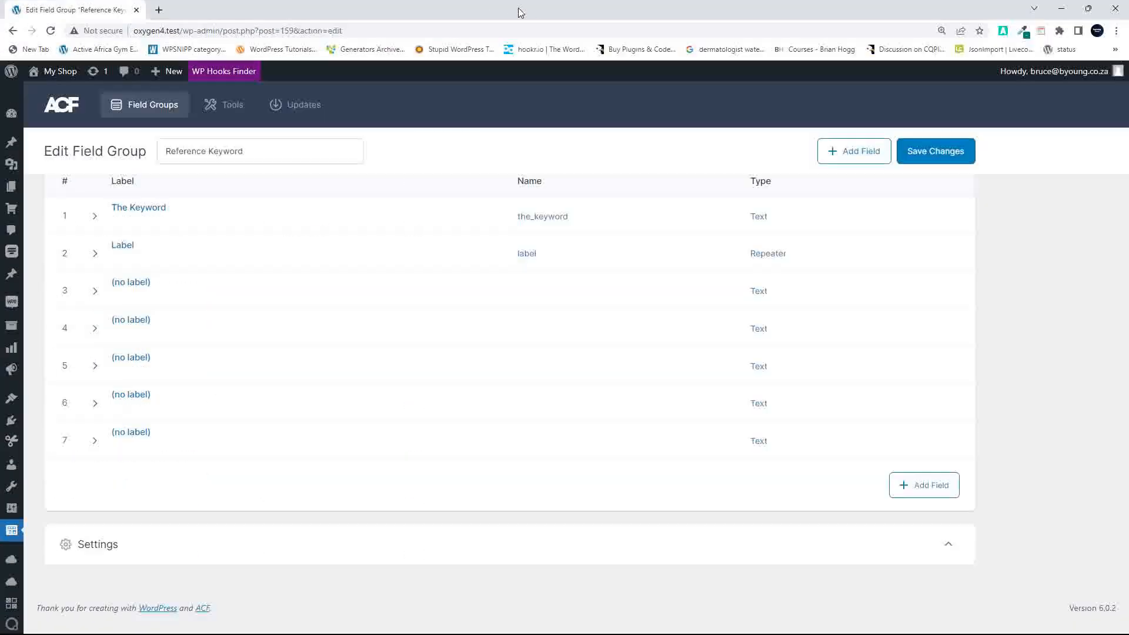
Step: Expand the Label repeater and its New repeater sub field, and examine the indented settings down to the nested sub fields
{"action": "left_click", "coordinate": [122, 245]}
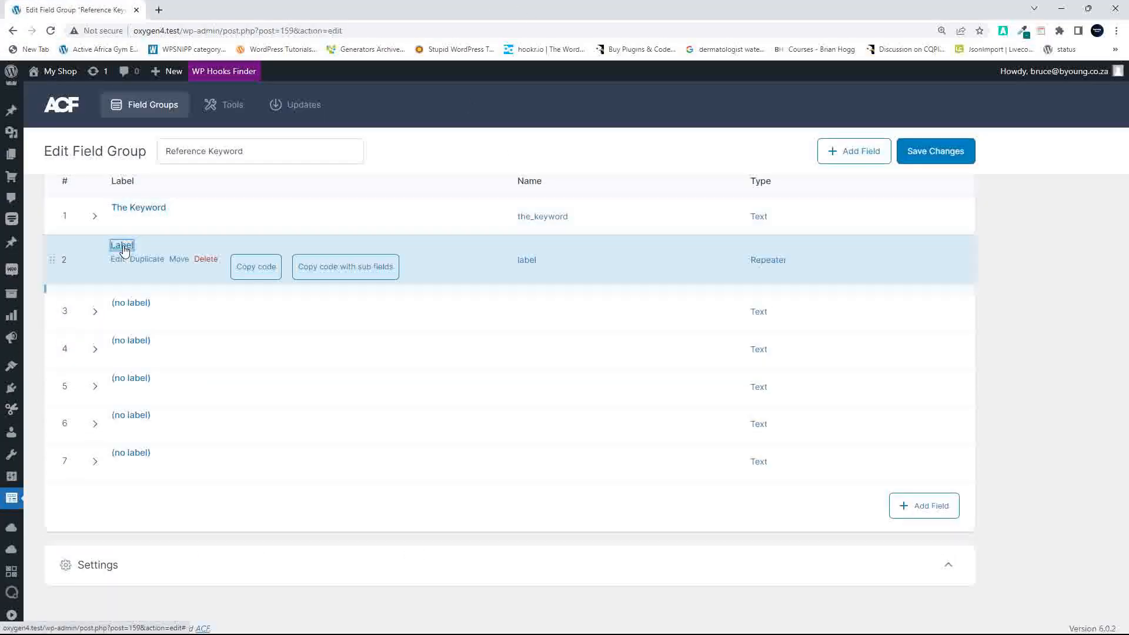
{"action": "scroll", "coordinate": [323, 423], "scroll_direction": "down", "scroll_amount": 4}
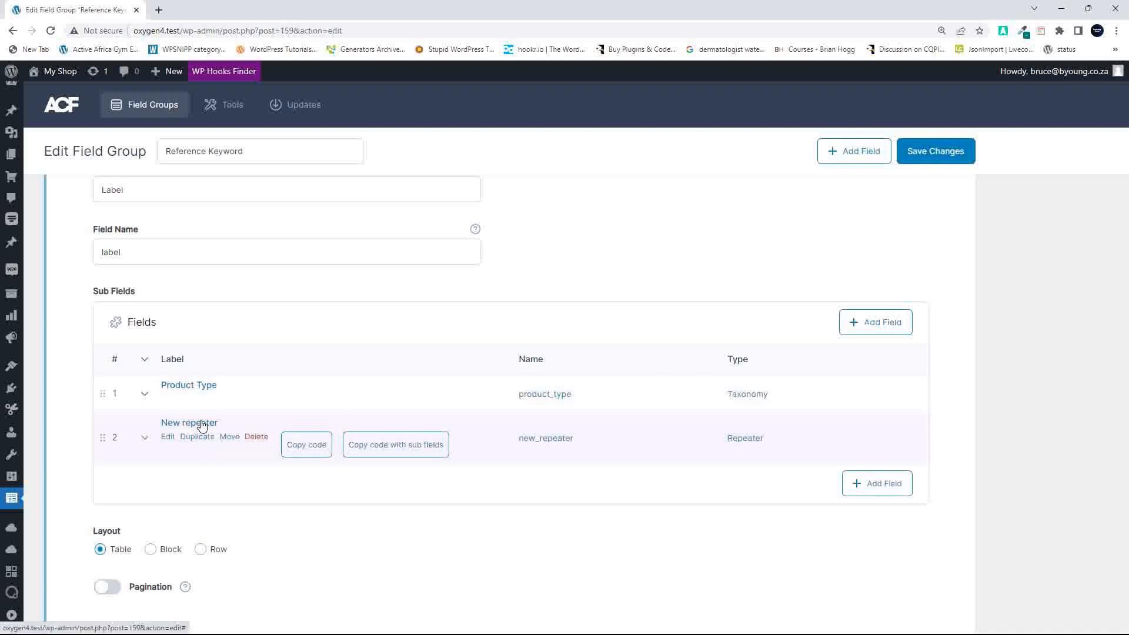
{"action": "left_click", "coordinate": [194, 435]}
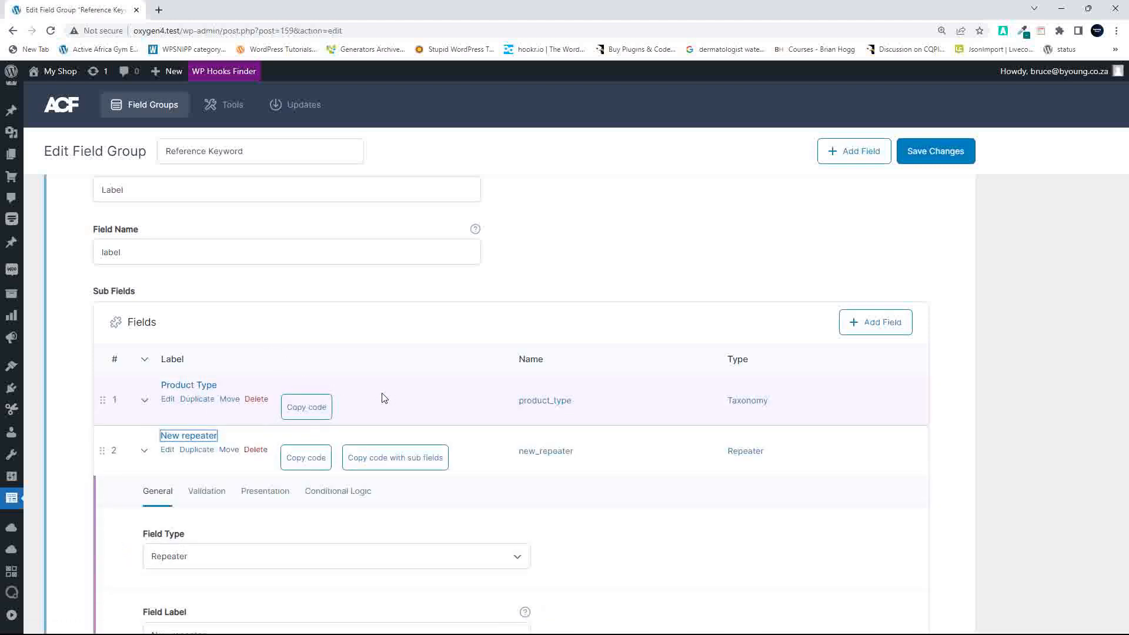
{"action": "scroll", "coordinate": [677, 540], "scroll_direction": "down", "scroll_amount": 3}
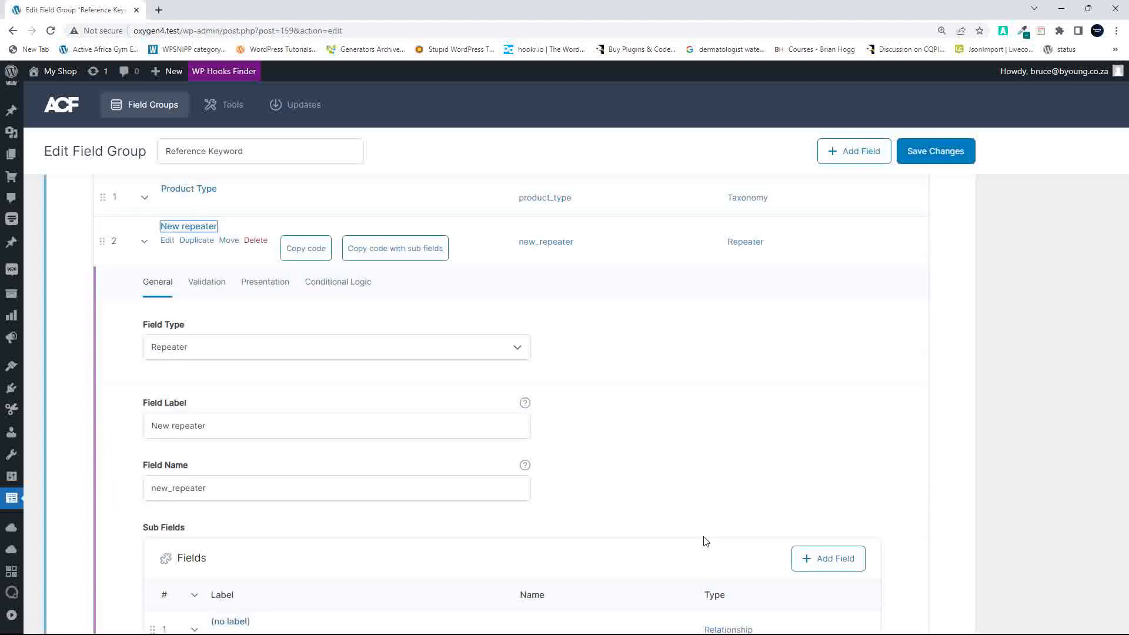
{"action": "scroll", "coordinate": [705, 541], "scroll_direction": "up", "scroll_amount": 1}
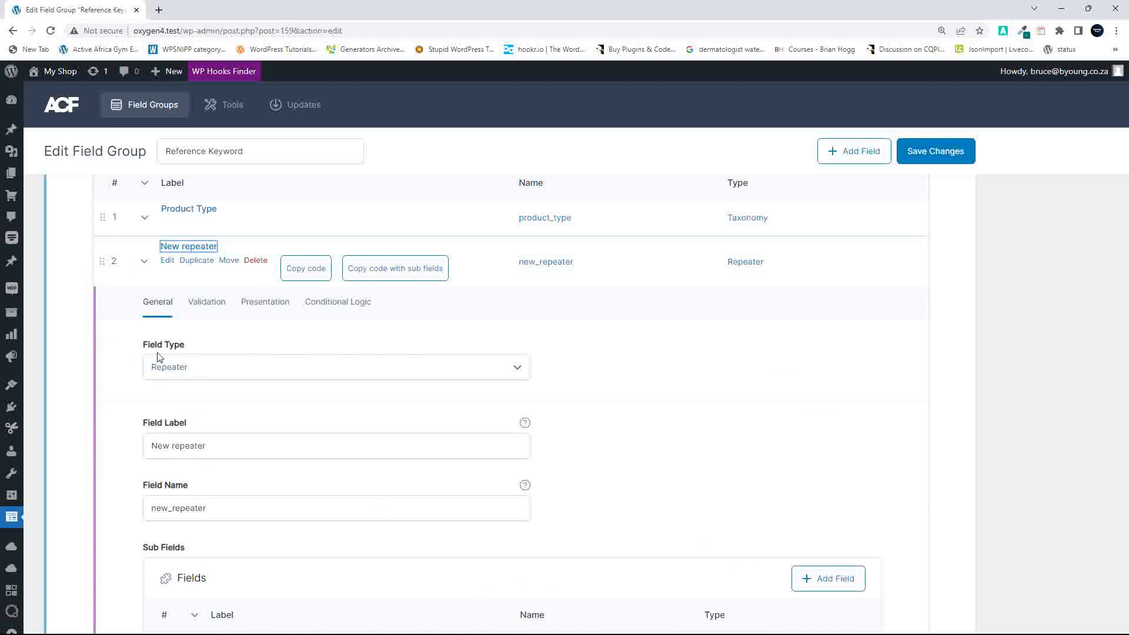
{"action": "left_click", "coordinate": [207, 447]}
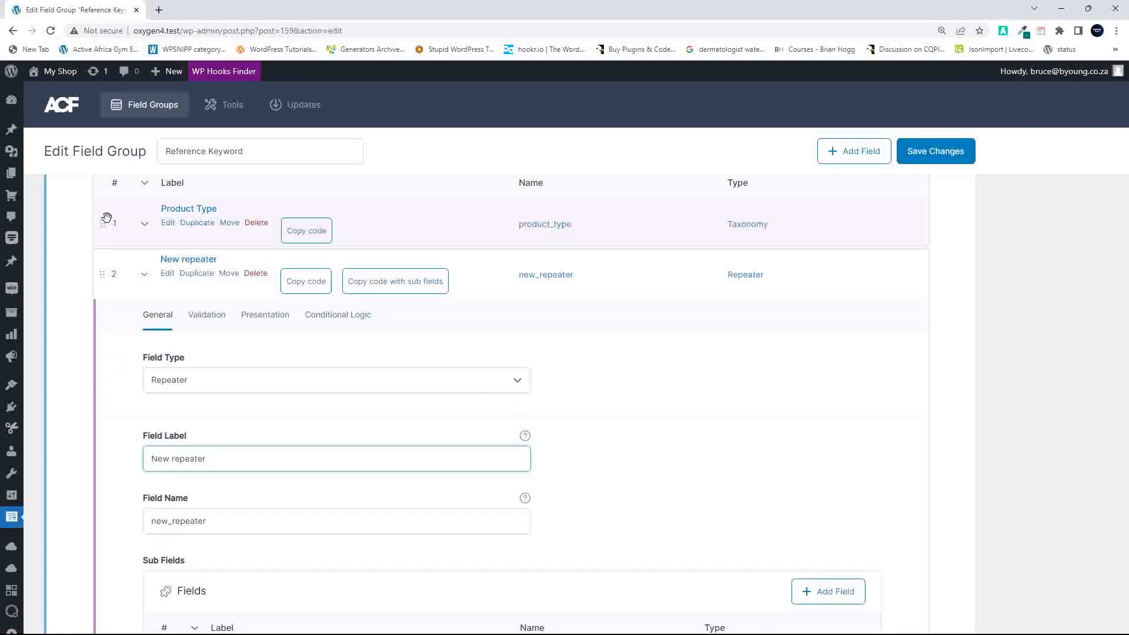
{"action": "mouse_move", "coordinate": [525, 486]}
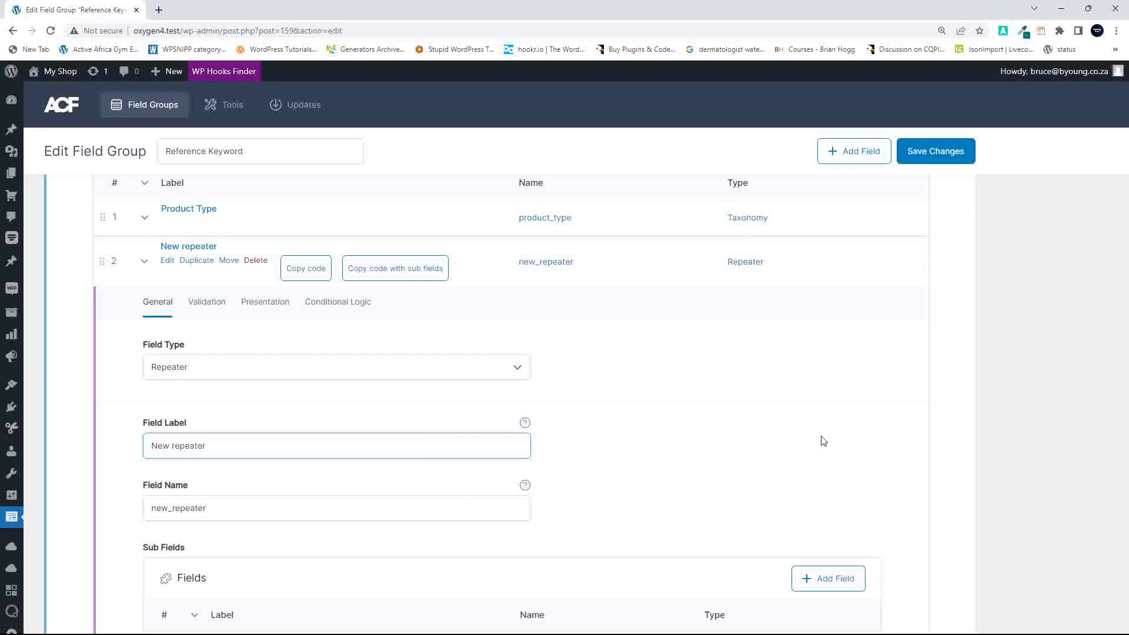
{"action": "scroll", "coordinate": [826, 441], "scroll_direction": "down", "scroll_amount": 5}
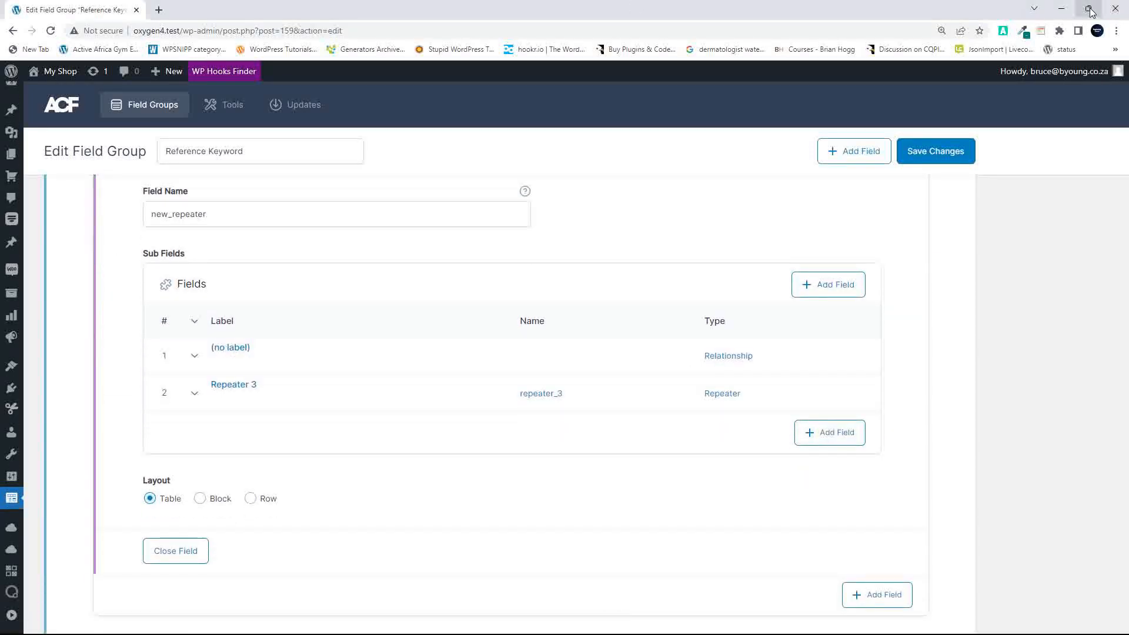
Step: Return the new editor to half the screen and show the astra.test field group editor at full window size
{"action": "mouse_move", "coordinate": [1088, 8]}
{"action": "left_click", "coordinate": [947, 40]}
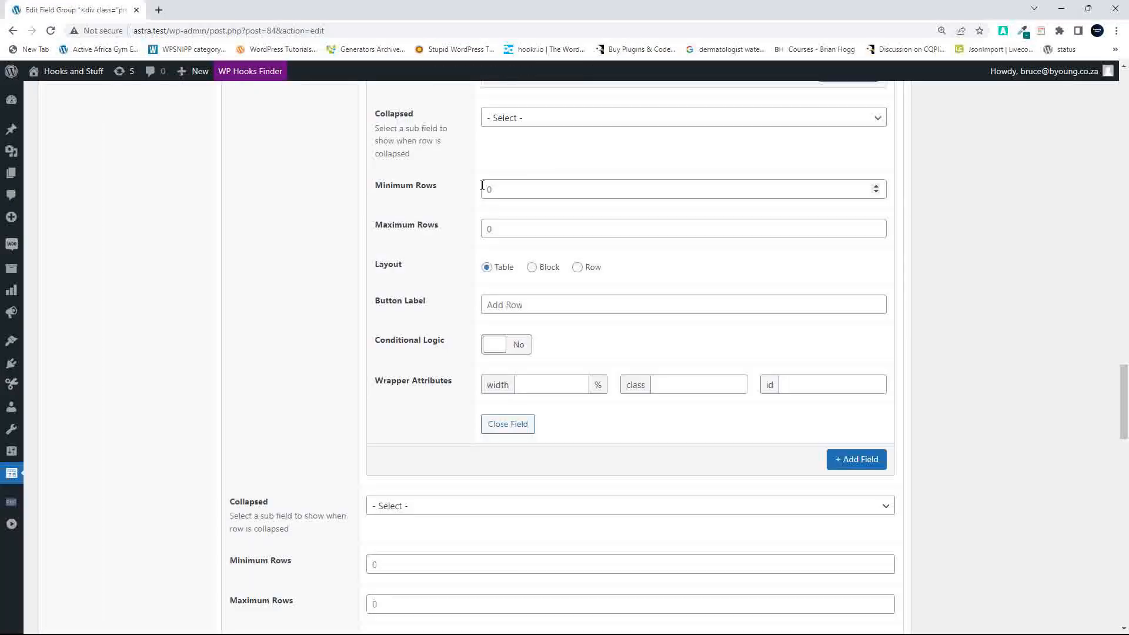
Step: Collapse and reopen the top-level repeater field, and examine how the Nested Repeater and Another Repeater rows are laid out inside it
{"action": "scroll", "coordinate": [482, 186], "scroll_direction": "up", "scroll_amount": 15}
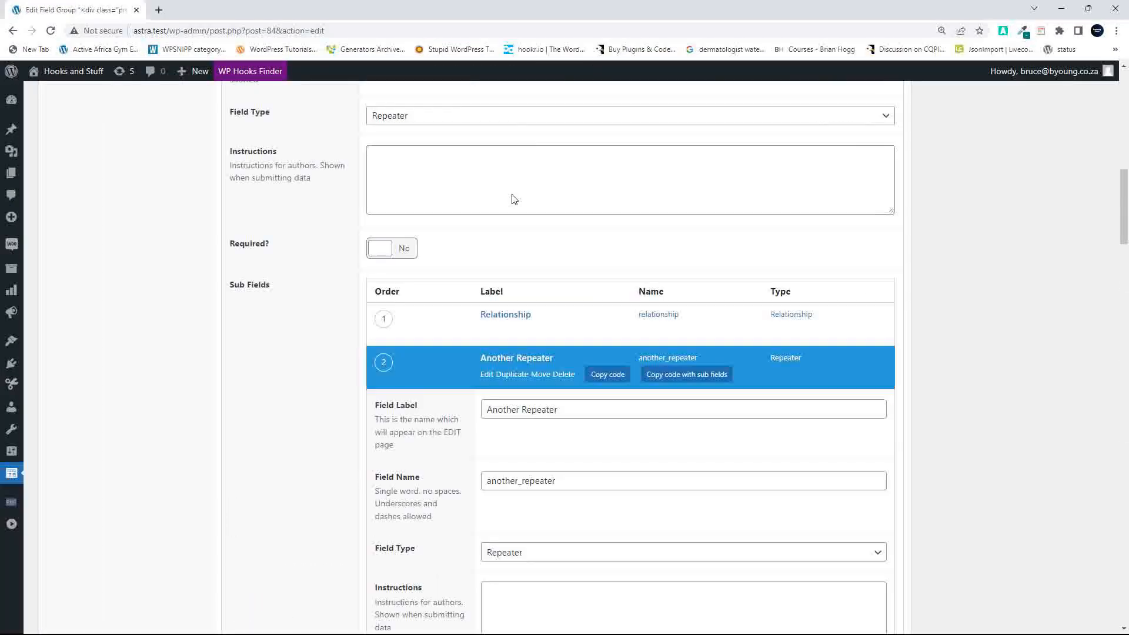
{"action": "left_click", "coordinate": [246, 284]}
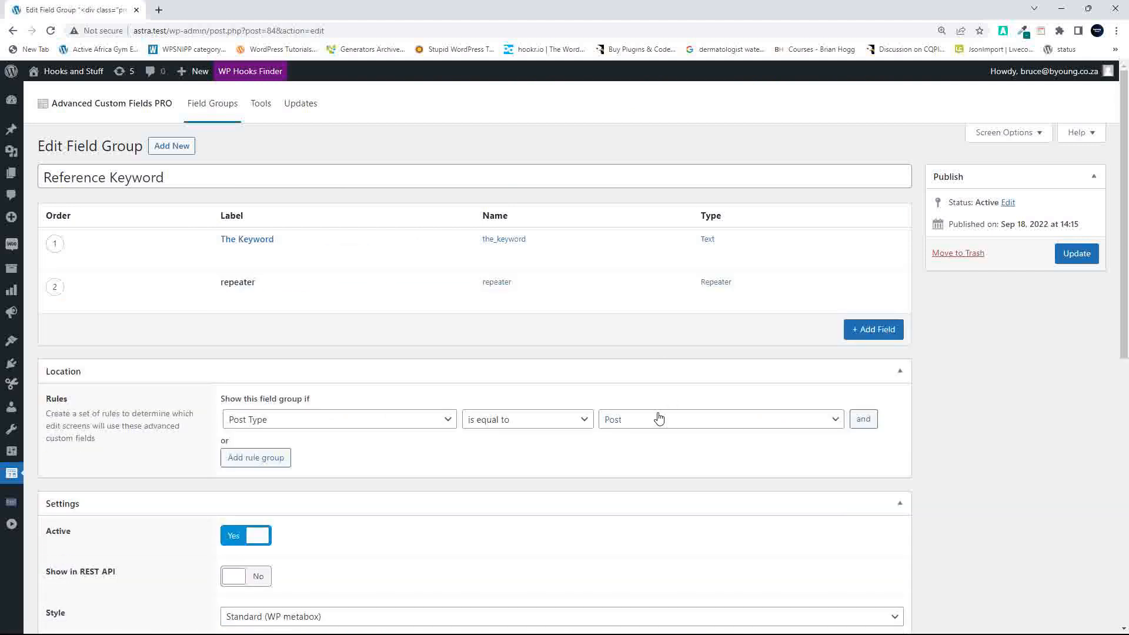
{"action": "left_click", "coordinate": [239, 285]}
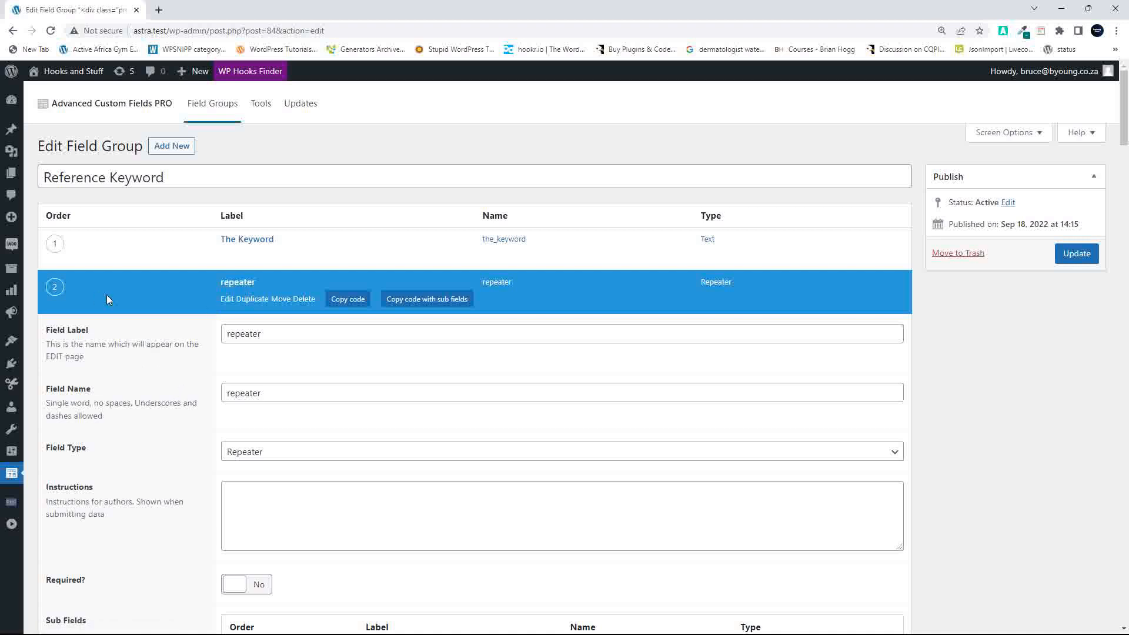
{"action": "scroll", "coordinate": [655, 378], "scroll_direction": "down", "scroll_amount": 3}
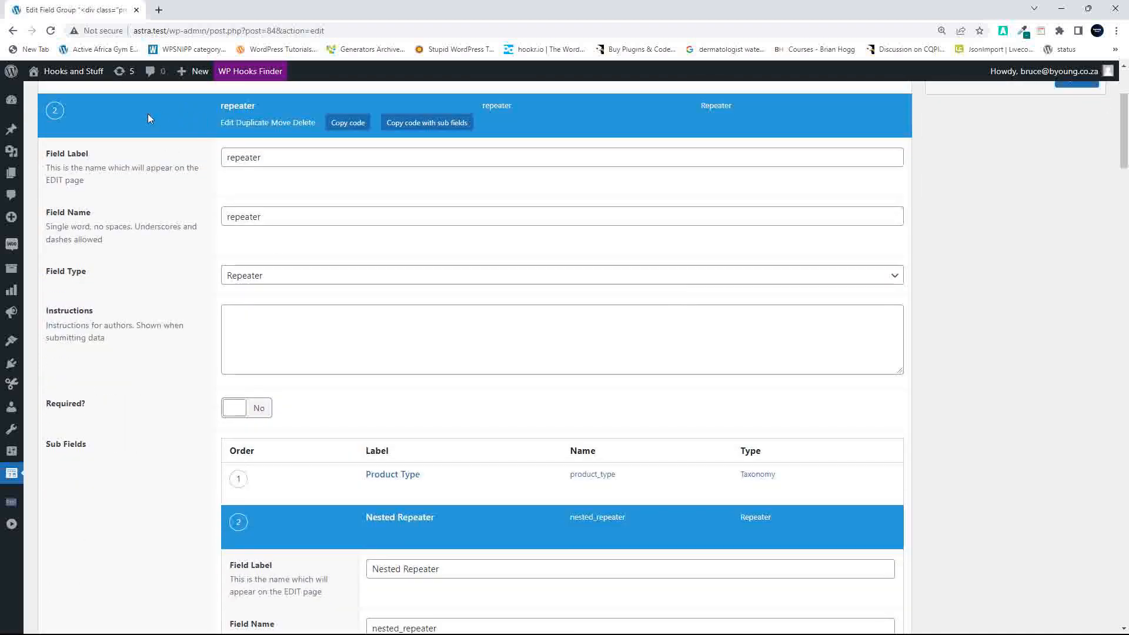
{"action": "scroll", "coordinate": [391, 509], "scroll_direction": "down", "scroll_amount": 6}
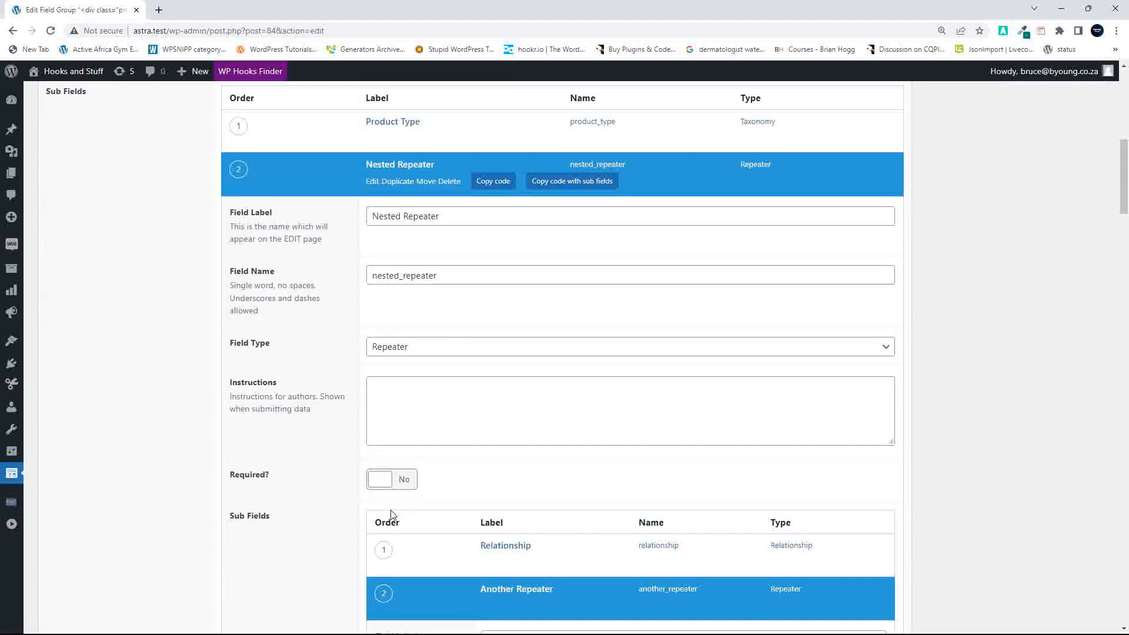
{"action": "scroll", "coordinate": [390, 512], "scroll_direction": "down", "scroll_amount": 3}
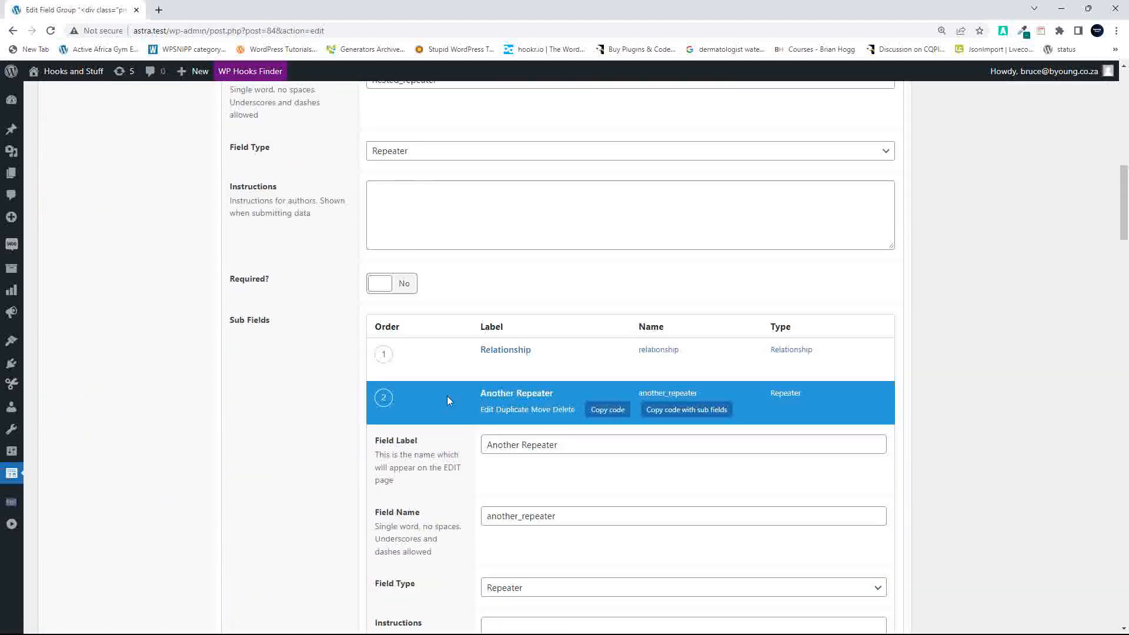
{"action": "scroll", "coordinate": [478, 410], "scroll_direction": "up", "scroll_amount": 9}
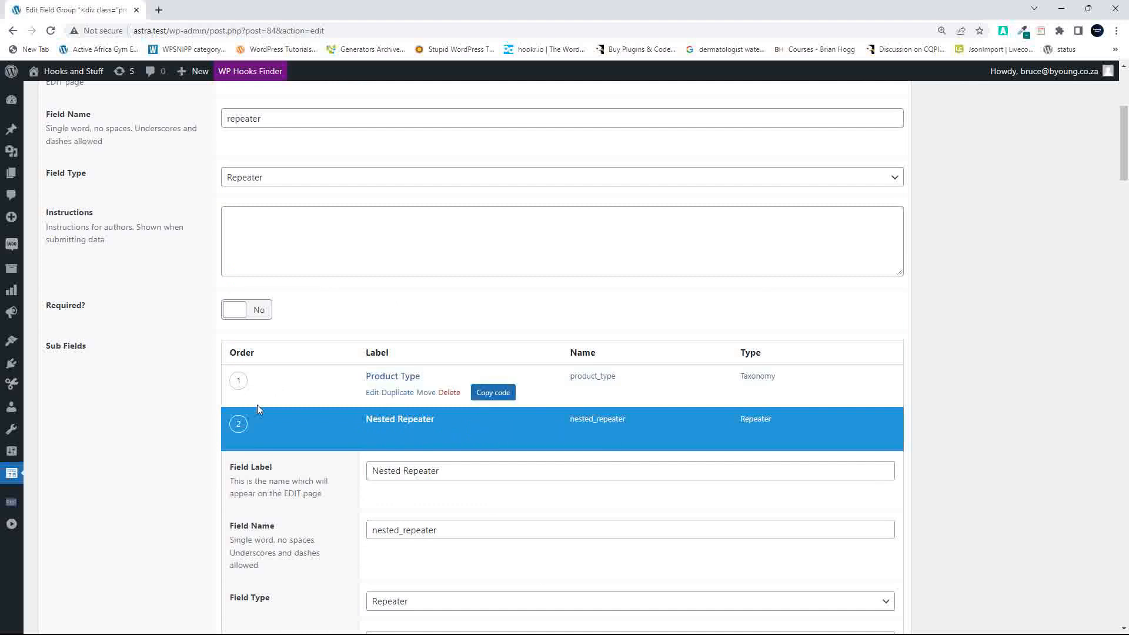
{"action": "scroll", "coordinate": [306, 426], "scroll_direction": "up", "scroll_amount": 5}
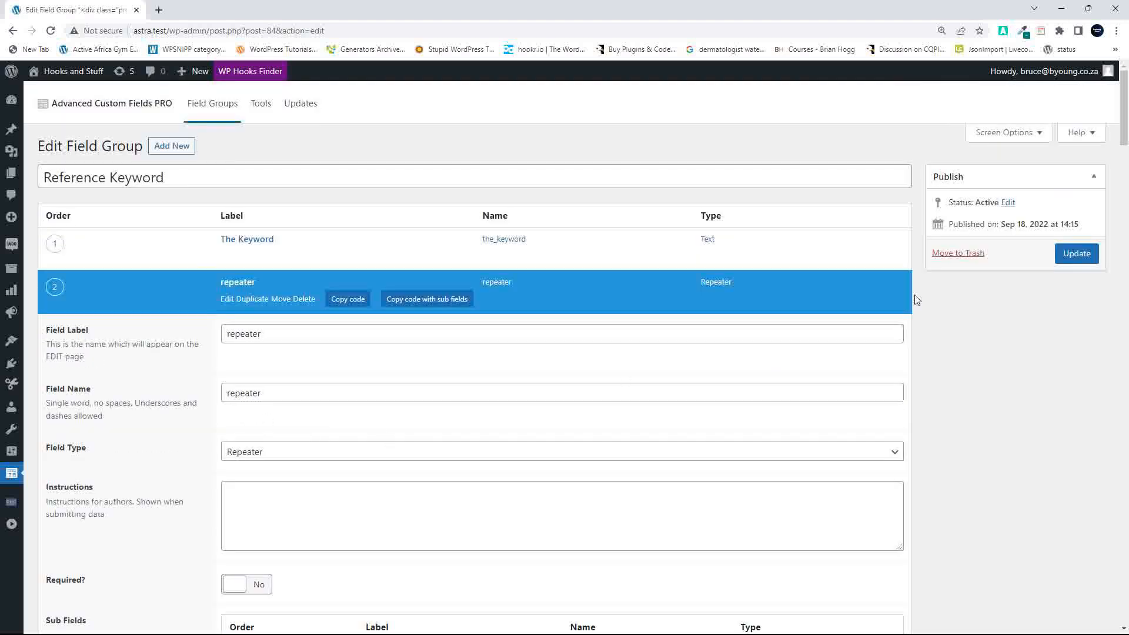
Step: Tile the two editors side by side again and bring the oxygen4.test editor to full window size
{"action": "mouse_move", "coordinate": [1089, 11]}
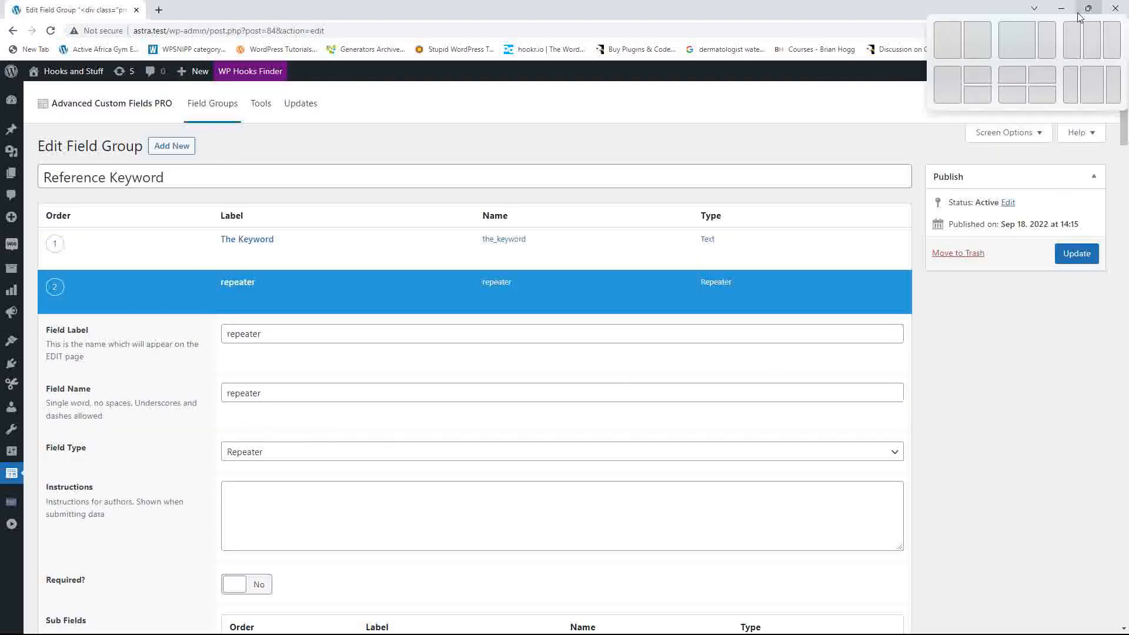
{"action": "left_click", "coordinate": [973, 44]}
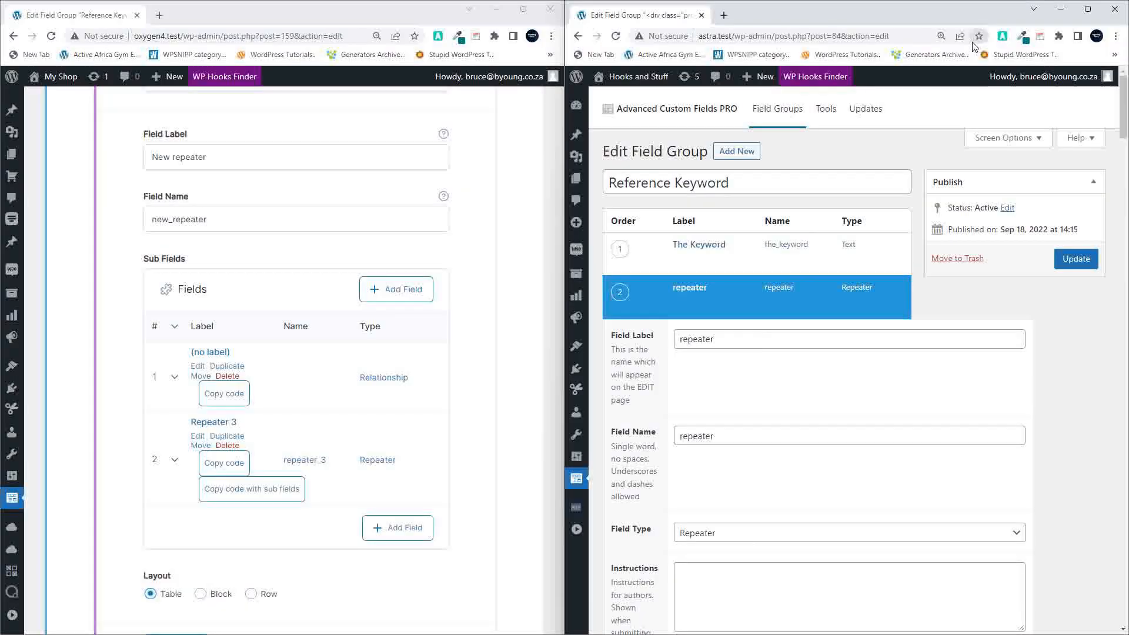
{"action": "left_click", "coordinate": [524, 8]}
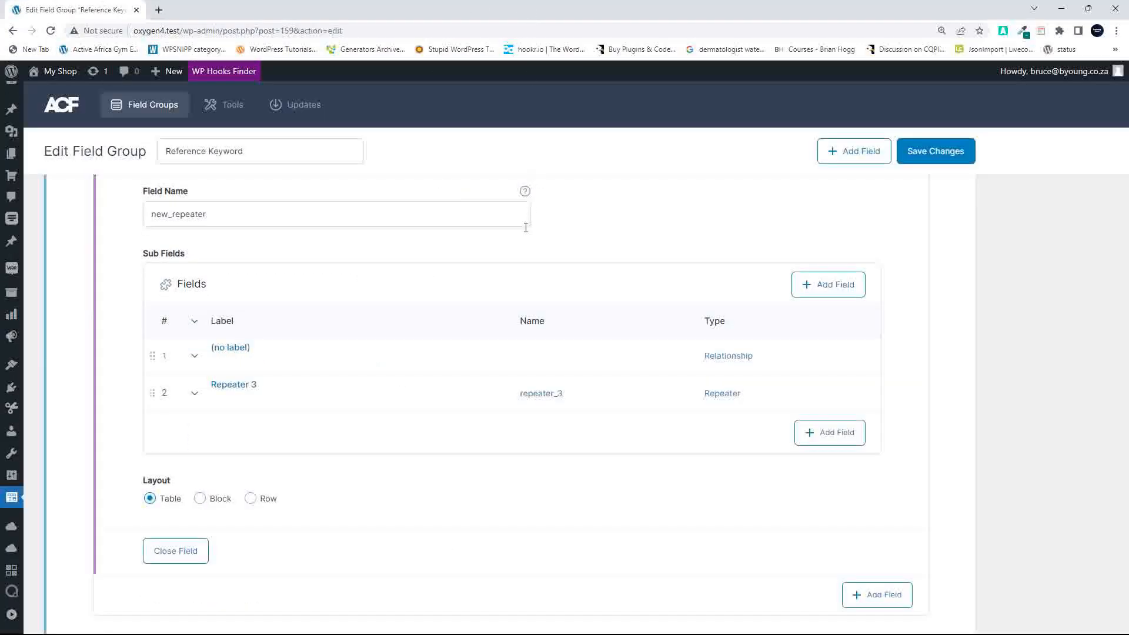
Step: Expand Repeater 3 inside New repeater and look over its general settings and sub fields
{"action": "left_click", "coordinate": [217, 398]}
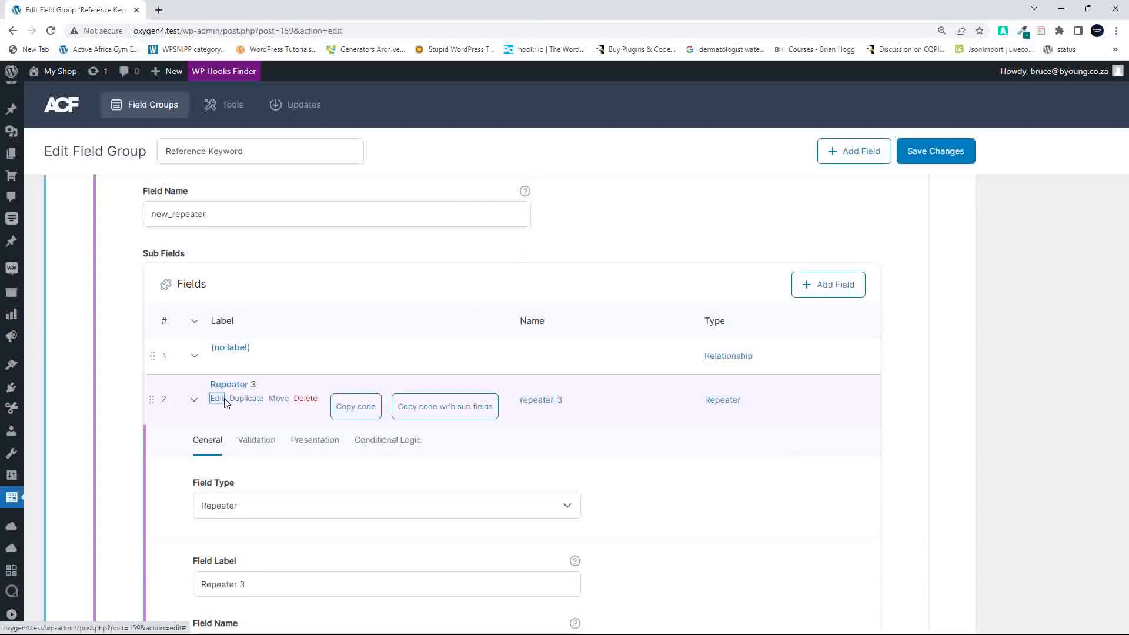
{"action": "scroll", "coordinate": [363, 424], "scroll_direction": "down", "scroll_amount": 7}
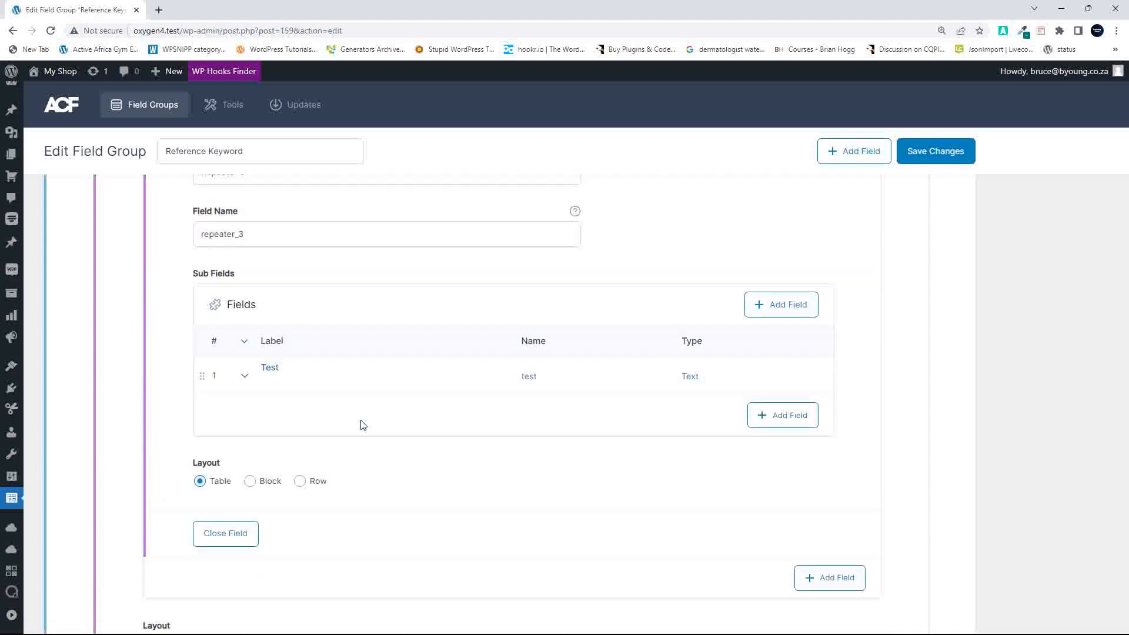
{"action": "scroll", "coordinate": [361, 424], "scroll_direction": "up", "scroll_amount": 3}
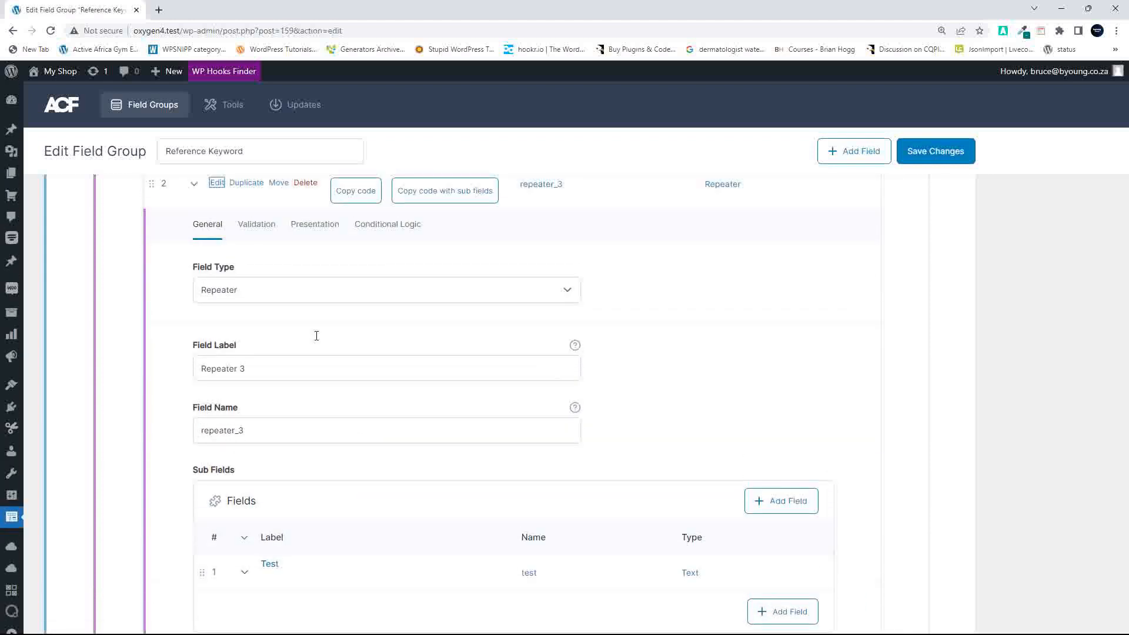
Step: Examine how Repeater 3's settings are divided between the Validation, Presentation and General groups, ending on General
{"action": "left_click", "coordinate": [257, 226]}
{"action": "left_click", "coordinate": [306, 227]}
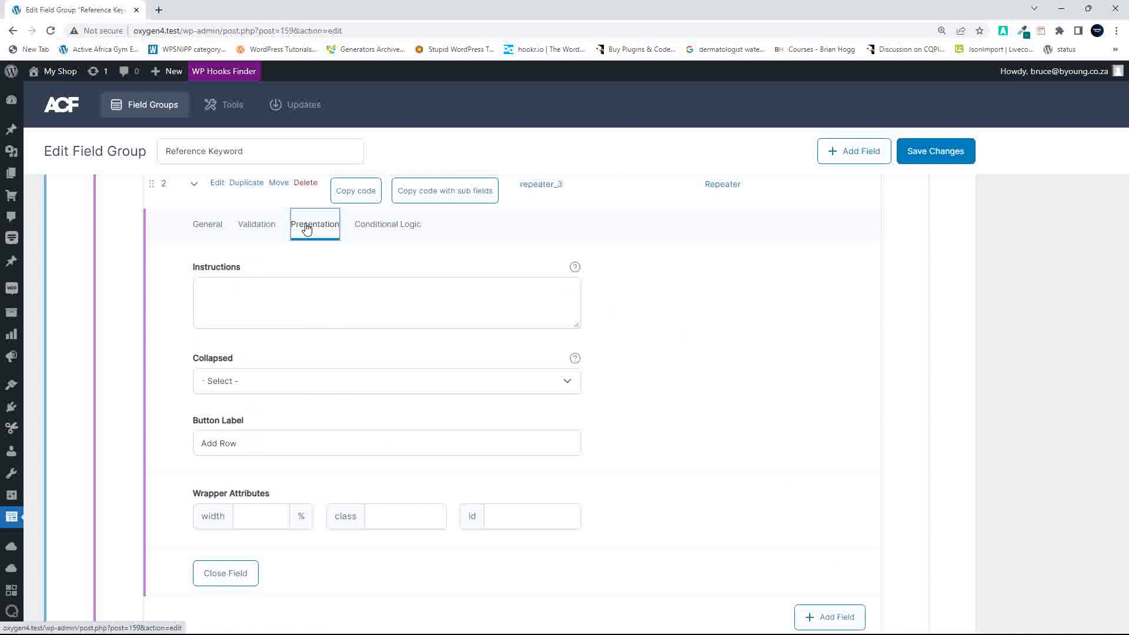
{"action": "left_click", "coordinate": [206, 229]}
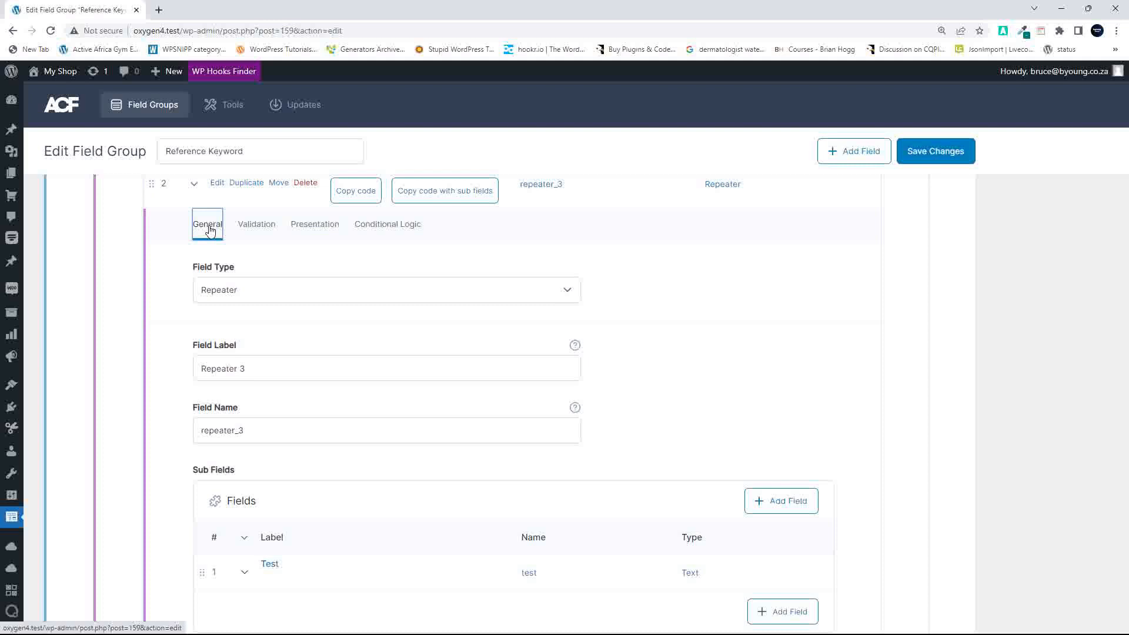
{"action": "left_click", "coordinate": [262, 228]}
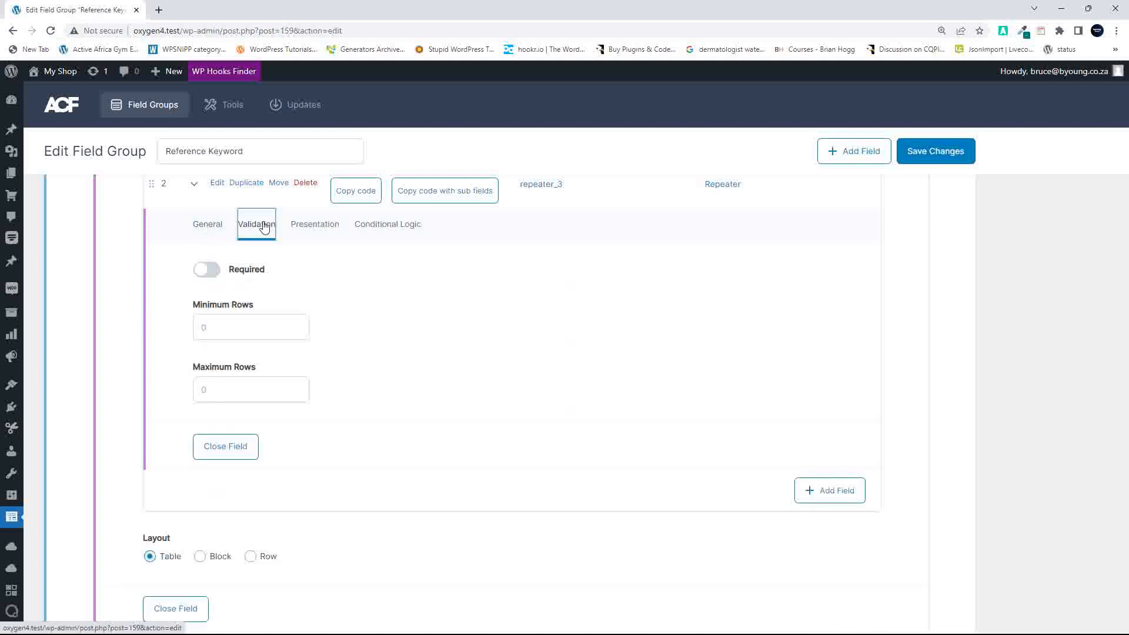
{"action": "left_click", "coordinate": [331, 226]}
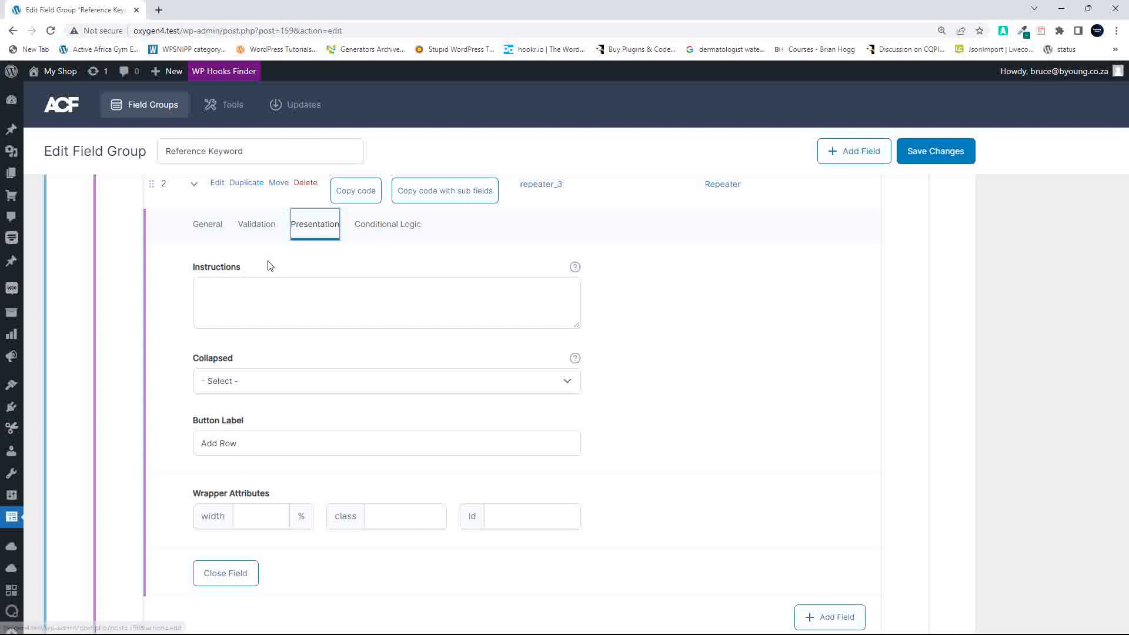
{"action": "scroll", "coordinate": [269, 267], "scroll_direction": "up", "scroll_amount": 2}
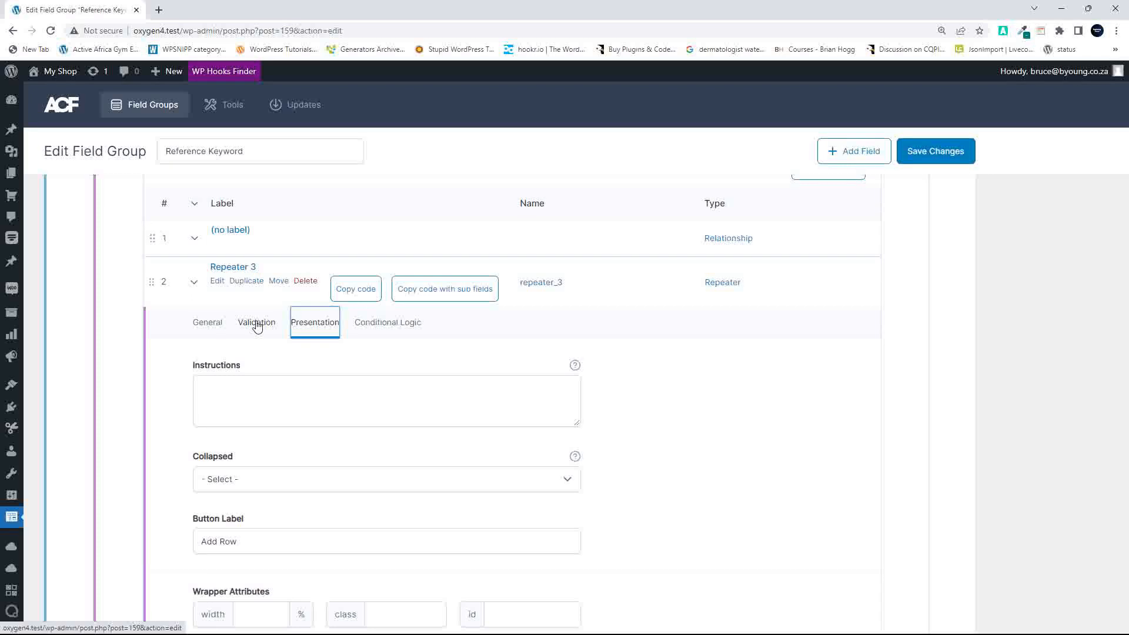
{"action": "left_click", "coordinate": [257, 325]}
{"action": "left_click", "coordinate": [211, 324]}
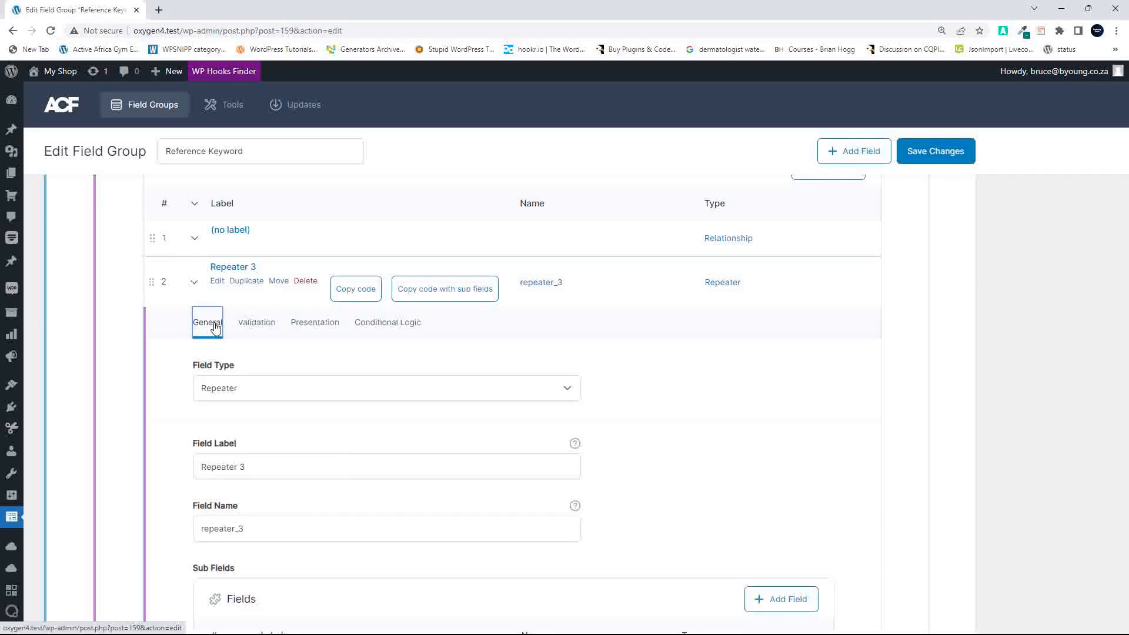
Step: Trace the nesting levels from Repeater 3 through New repeater to the top-level repeater, and return to Repeater 3's settings
{"action": "scroll", "coordinate": [658, 163], "scroll_direction": "up", "scroll_amount": 1}
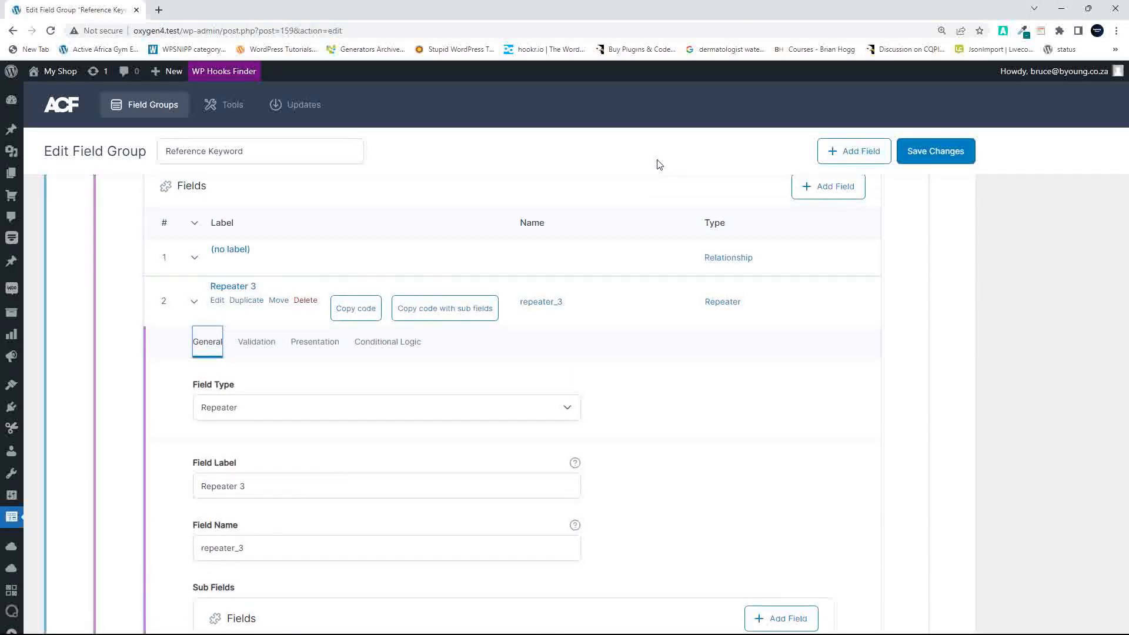
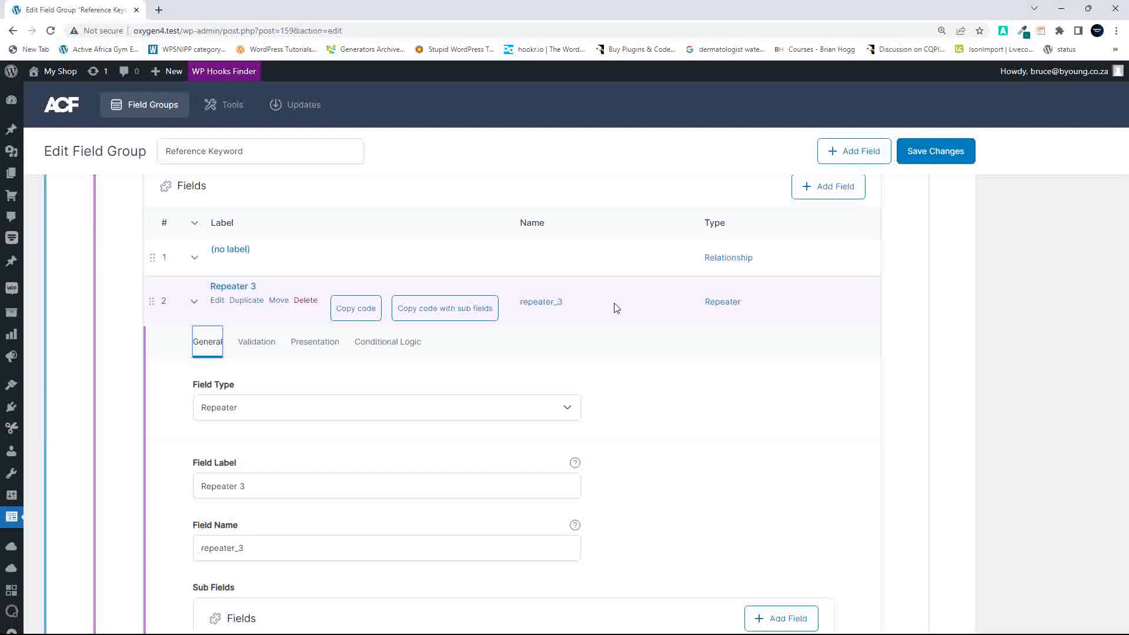
{"action": "scroll", "coordinate": [614, 303], "scroll_direction": "up", "scroll_amount": 5}
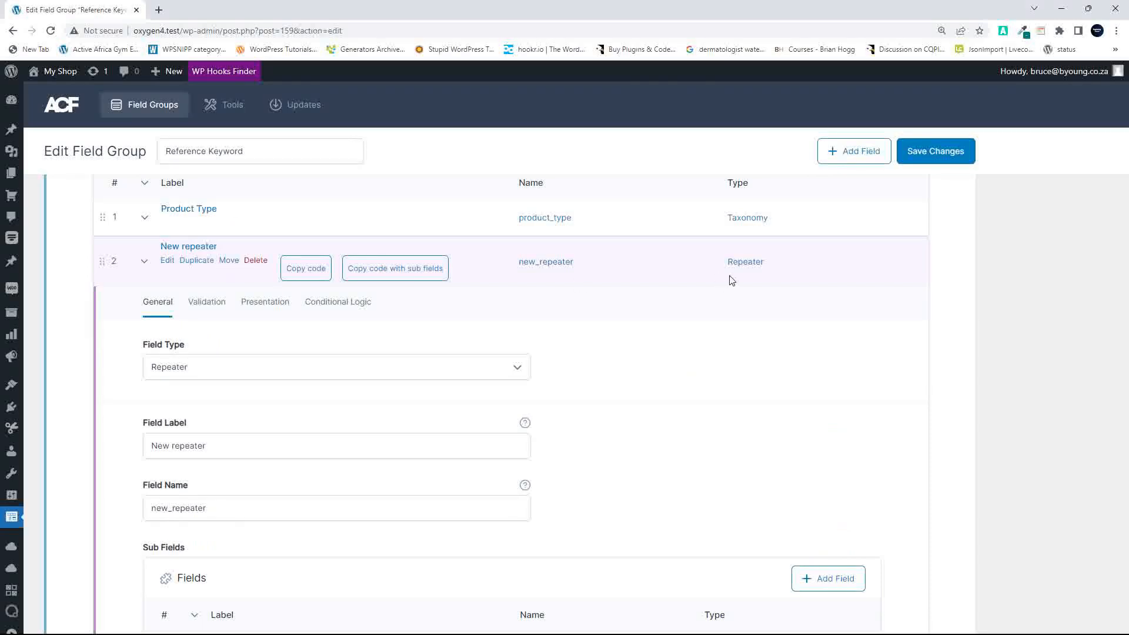
{"action": "scroll", "coordinate": [704, 328], "scroll_direction": "up", "scroll_amount": 5}
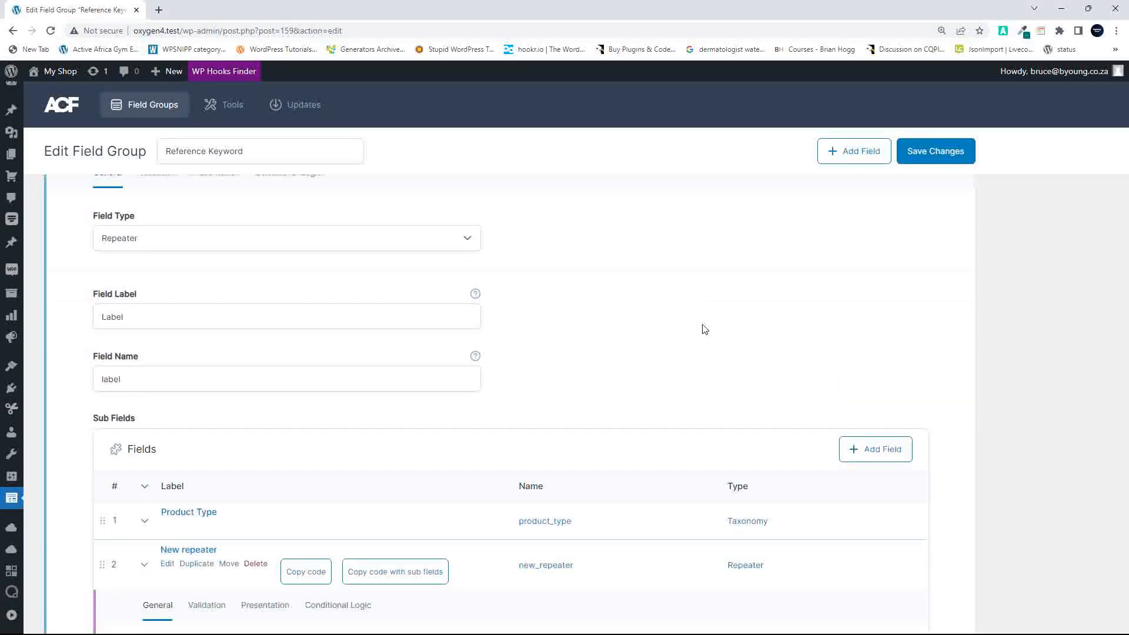
{"action": "scroll", "coordinate": [705, 330], "scroll_direction": "down", "scroll_amount": 7}
{"action": "scroll", "coordinate": [769, 357], "scroll_direction": "down", "scroll_amount": 7}
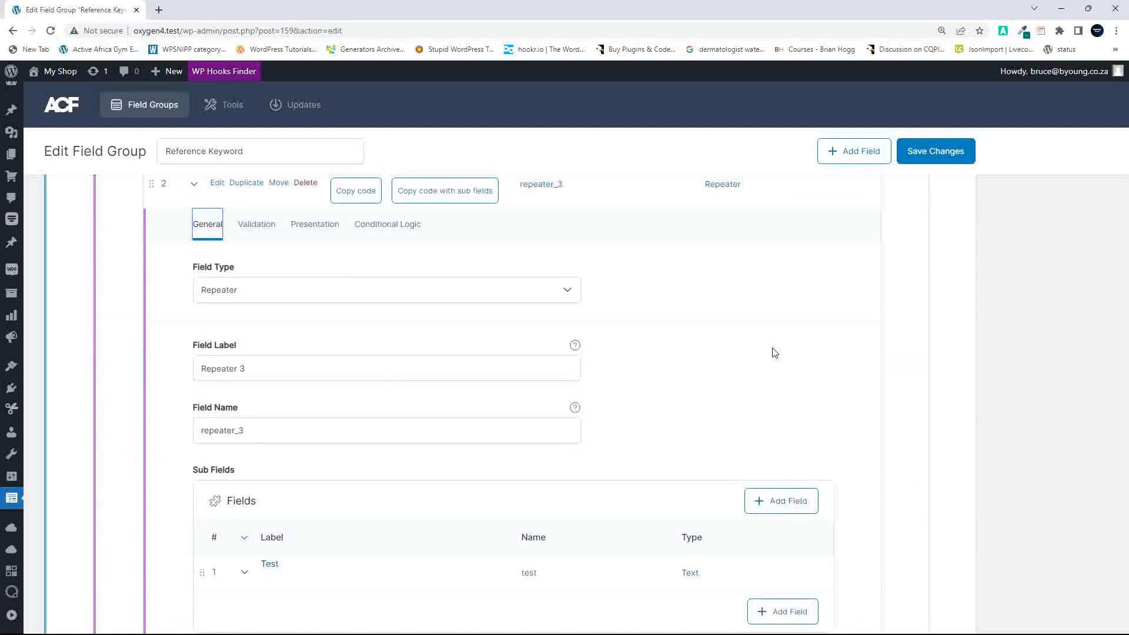
Step: Review Repeater 3's Validation and Presentation settings once more, and return to its General settings
{"action": "left_click", "coordinate": [256, 226]}
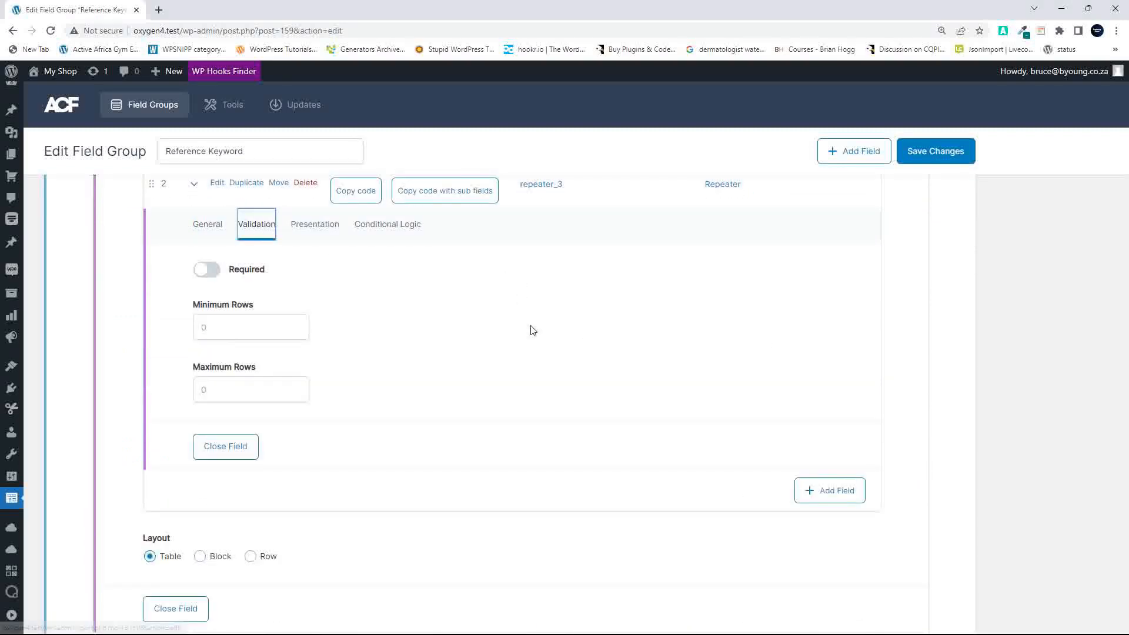
{"action": "left_click", "coordinate": [315, 226]}
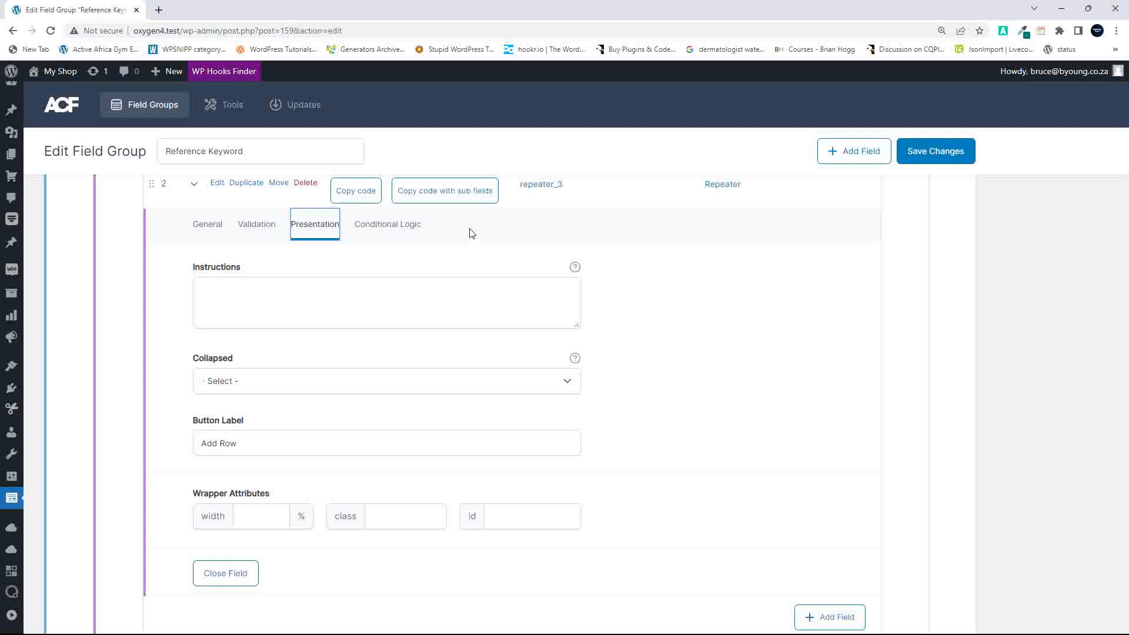
{"action": "left_click", "coordinate": [477, 258]}
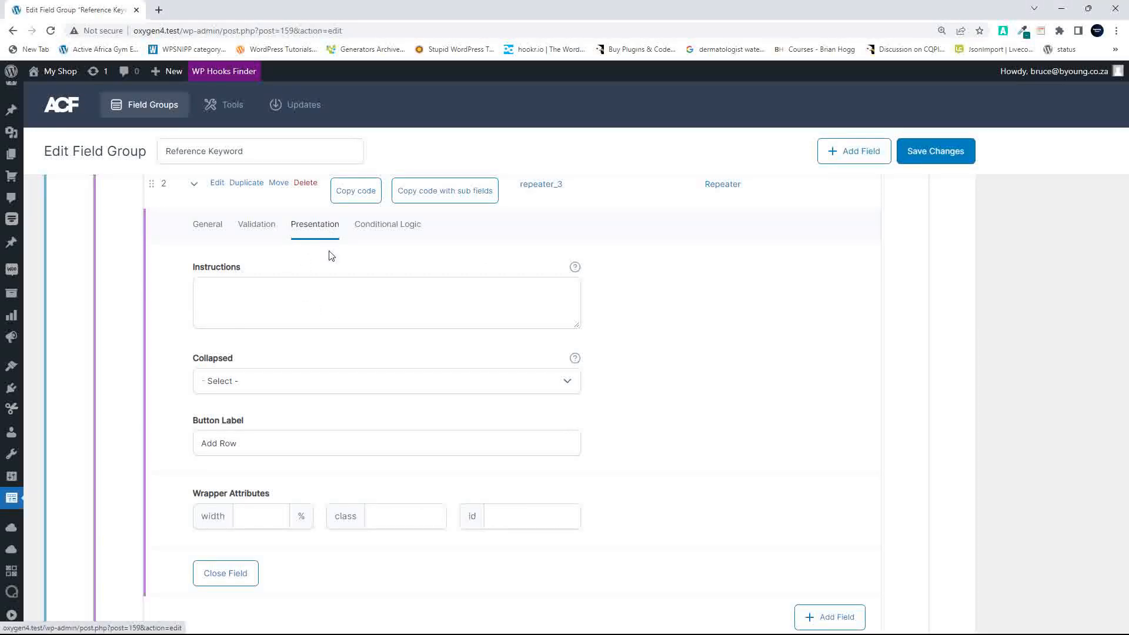
{"action": "scroll", "coordinate": [341, 364], "scroll_direction": "down", "scroll_amount": 4}
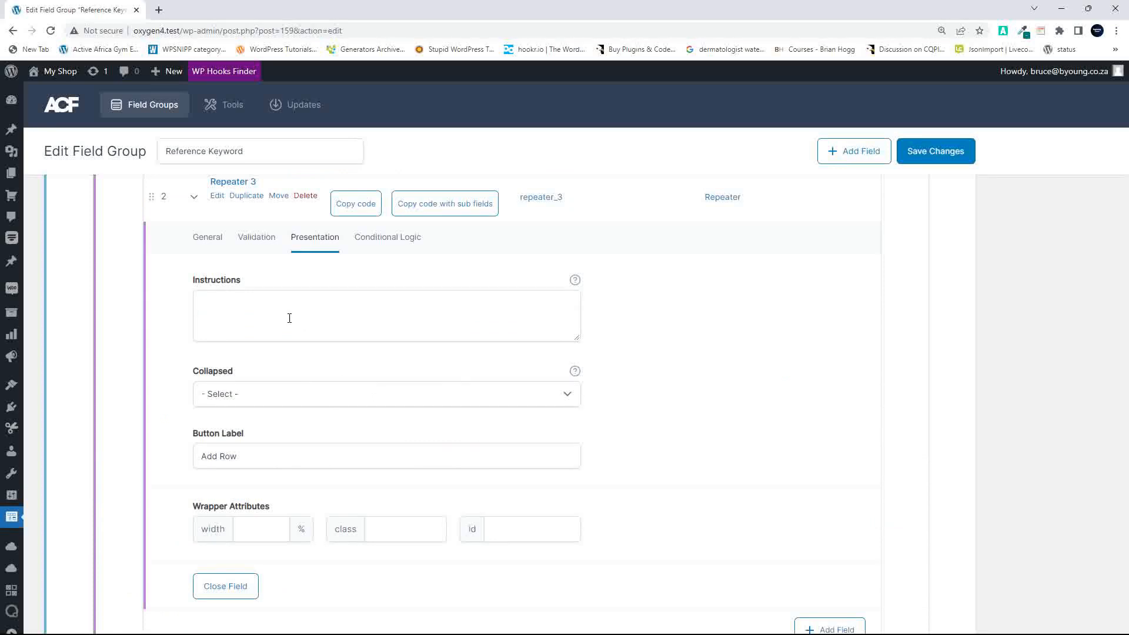
{"action": "left_click", "coordinate": [254, 238]}
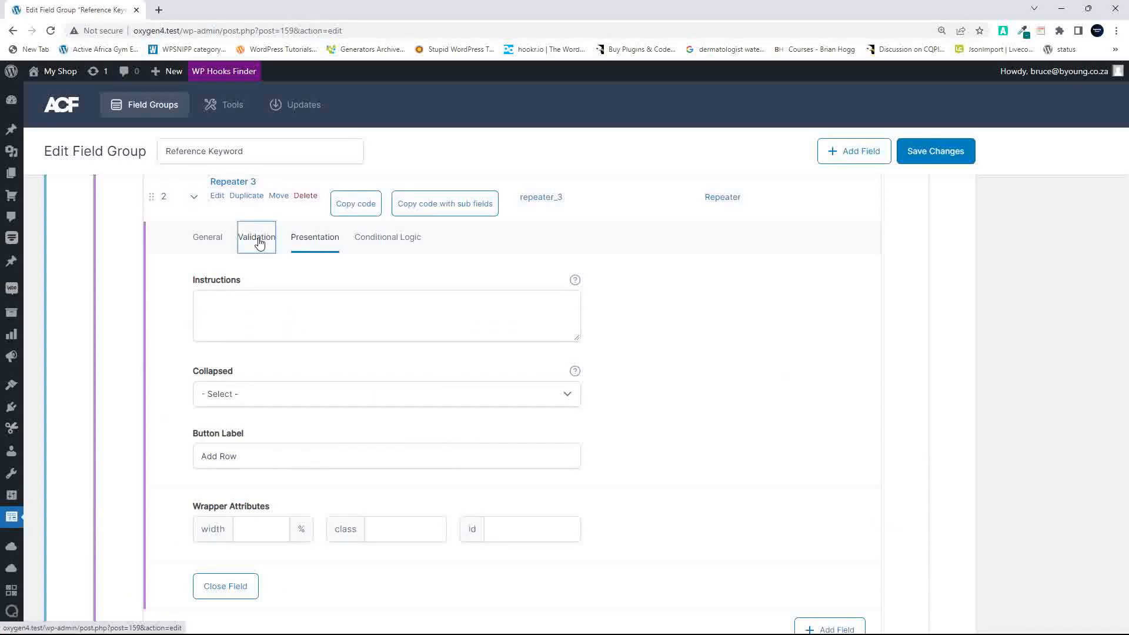
{"action": "left_click", "coordinate": [205, 241]}
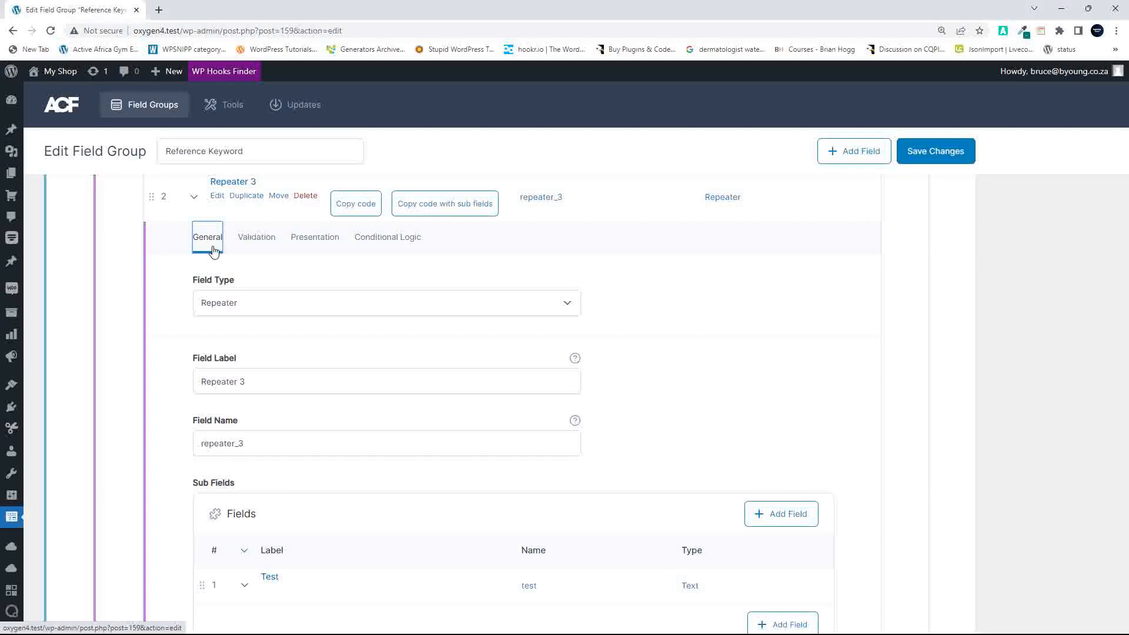
Step: Look over Repeater 3's general settings, its Test sub field and the layout options of the enclosing levels
{"action": "scroll", "coordinate": [213, 251], "scroll_direction": "down", "scroll_amount": 1}
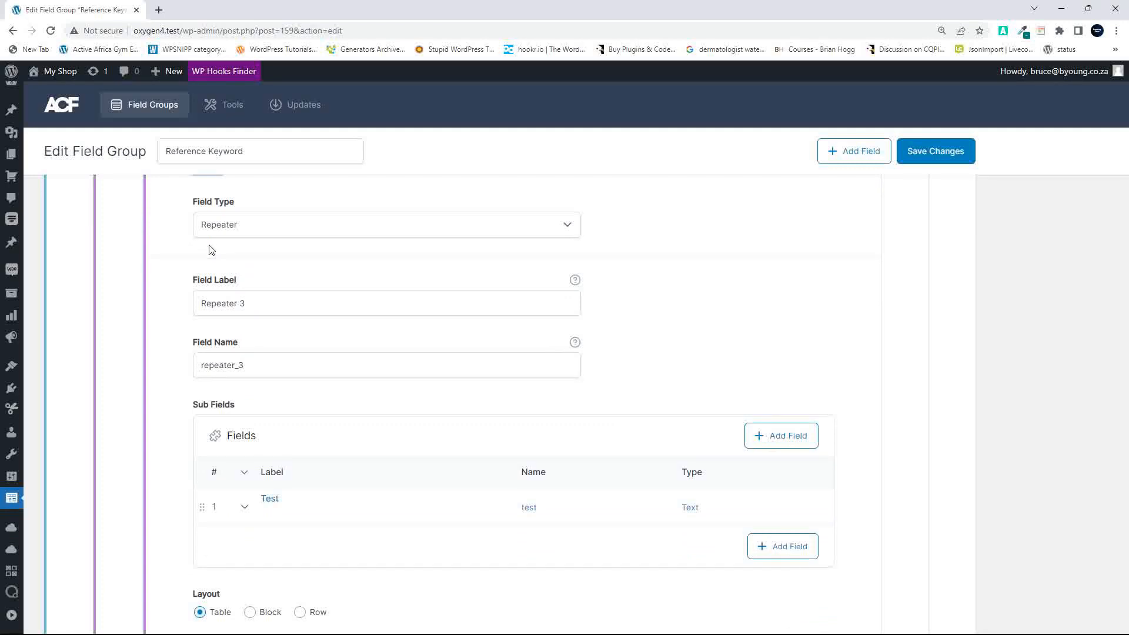
{"action": "scroll", "coordinate": [261, 318], "scroll_direction": "down", "scroll_amount": 3}
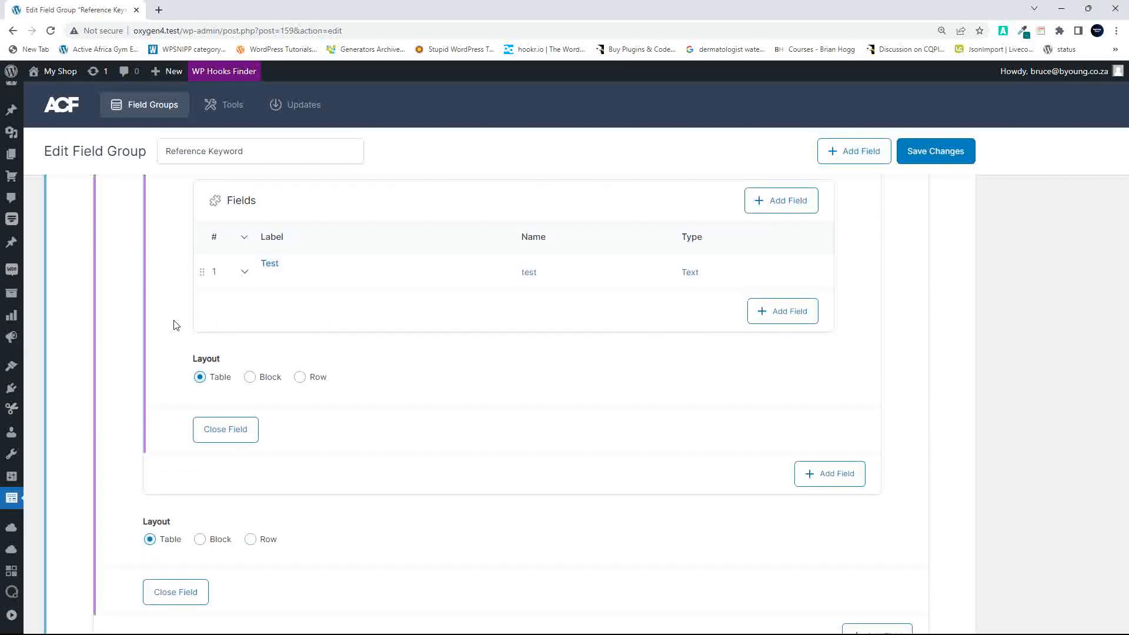
{"action": "scroll", "coordinate": [174, 325], "scroll_direction": "down", "scroll_amount": 1}
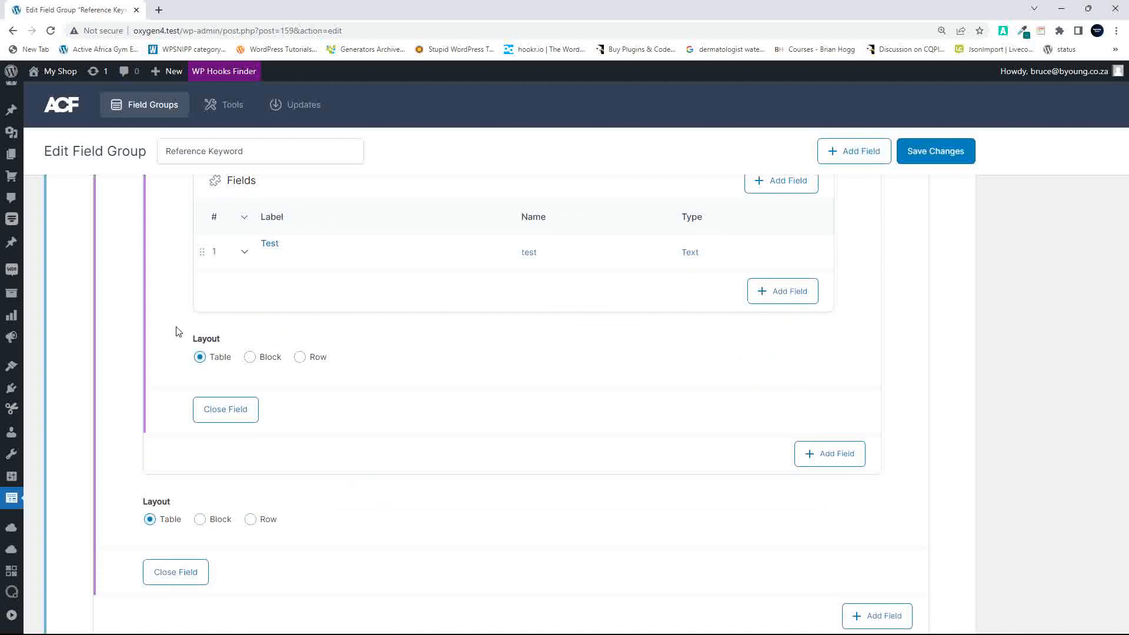
{"action": "scroll", "coordinate": [179, 331], "scroll_direction": "down", "scroll_amount": 1}
{"action": "scroll", "coordinate": [180, 330], "scroll_direction": "up", "scroll_amount": 4}
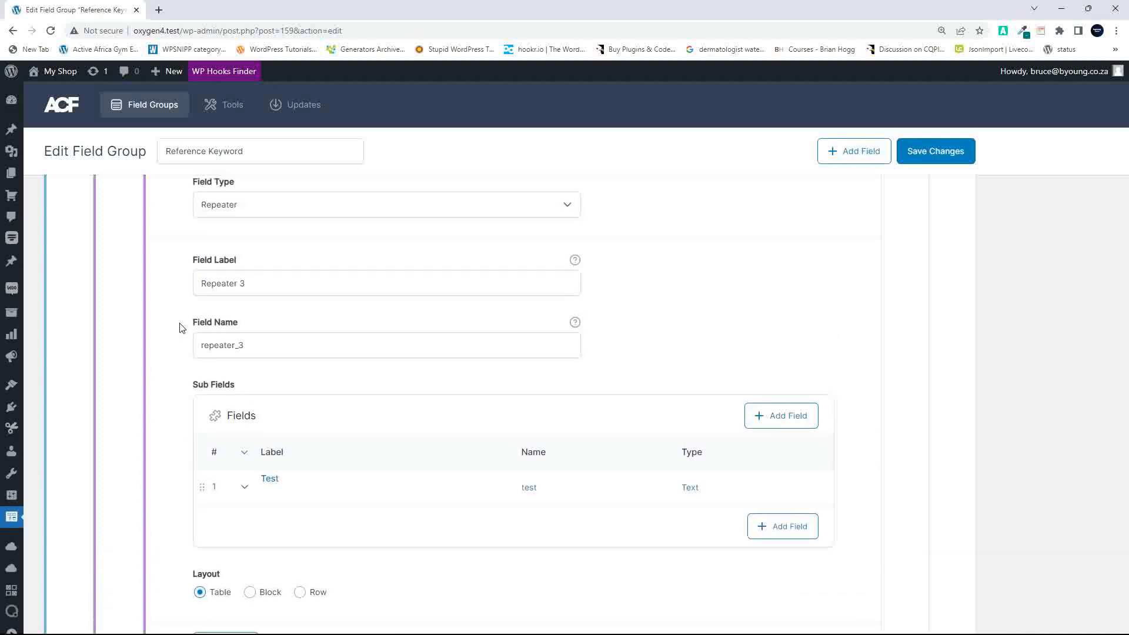
{"action": "scroll", "coordinate": [180, 327], "scroll_direction": "down", "scroll_amount": 3}
{"action": "scroll", "coordinate": [180, 327], "scroll_direction": "up", "scroll_amount": 3}
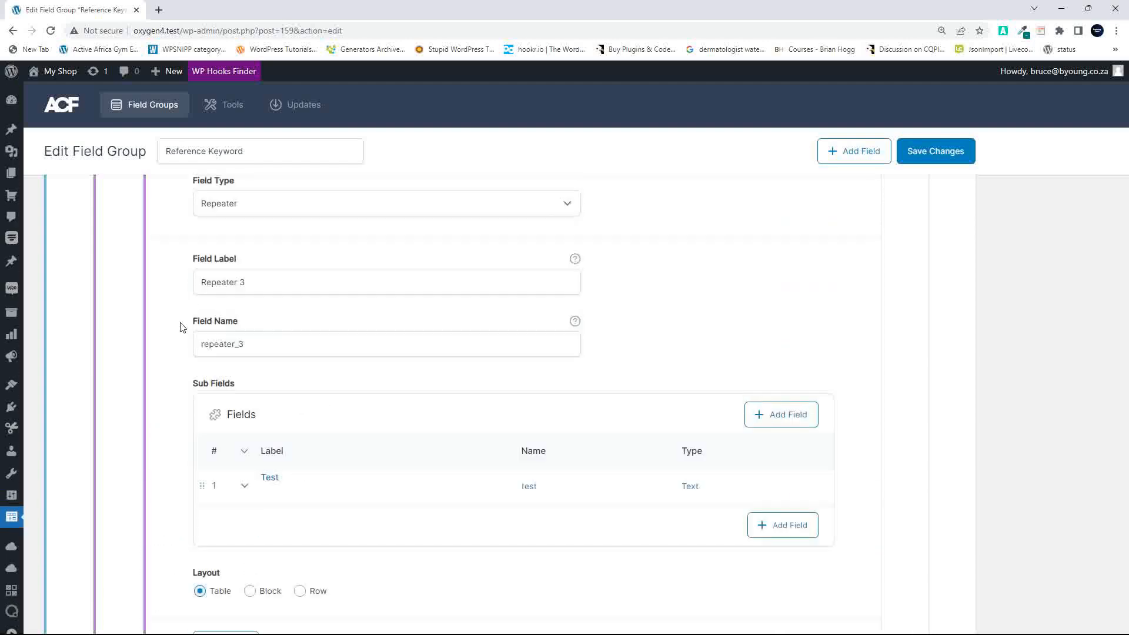
Step: Tile the two editors side by side and bring the astra.test editor to full window size
{"action": "mouse_move", "coordinate": [1091, 7]}
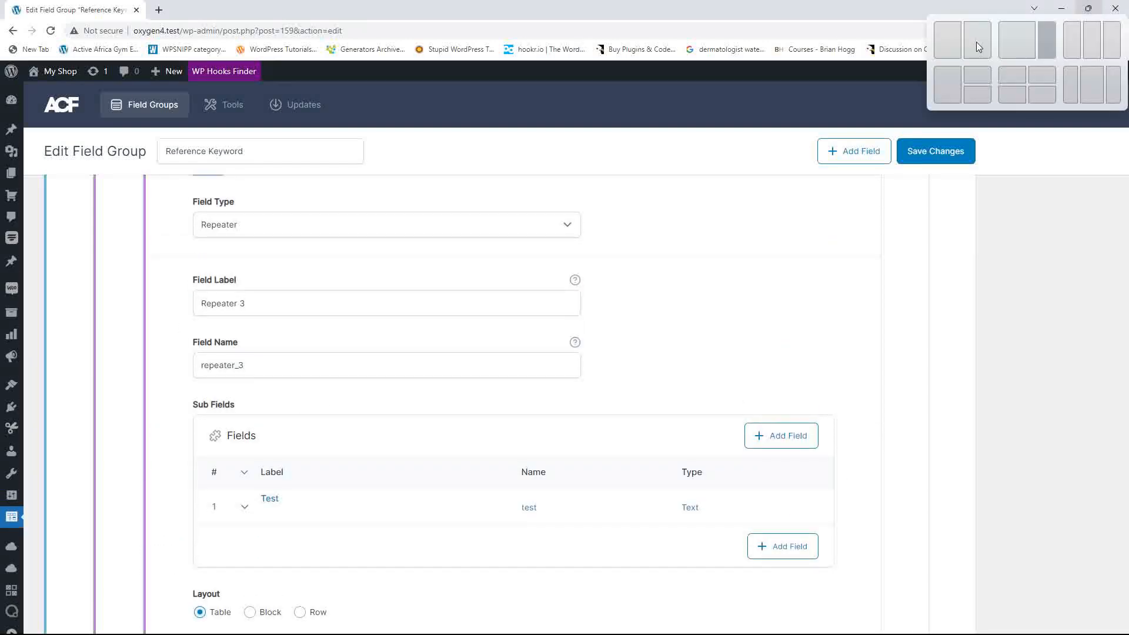
{"action": "left_click", "coordinate": [948, 38]}
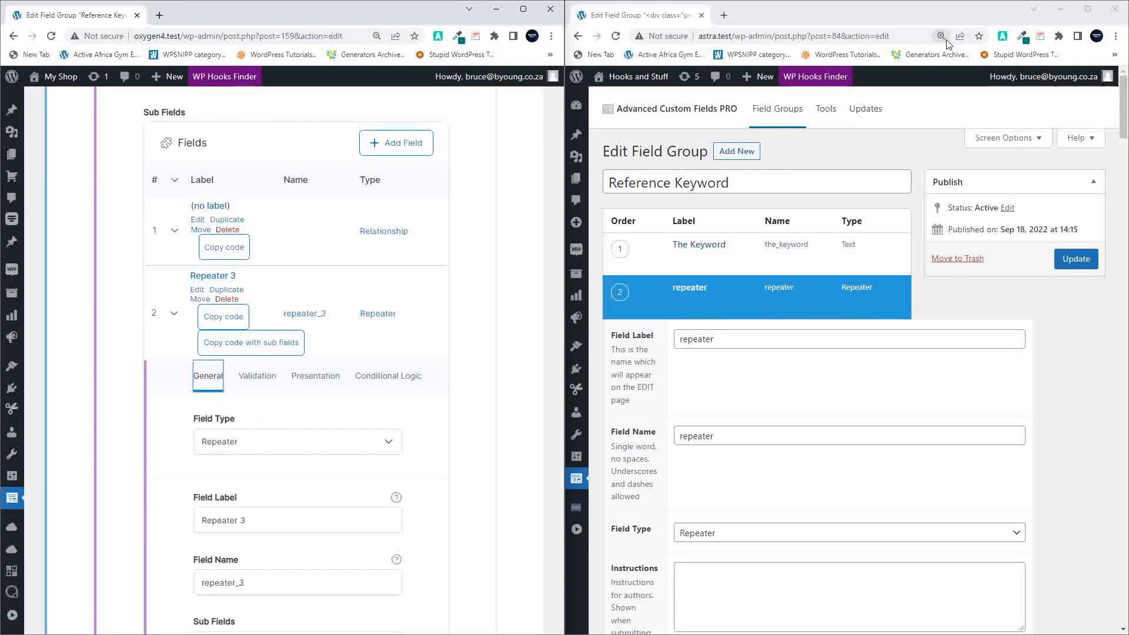
{"action": "left_click", "coordinate": [1087, 9]}
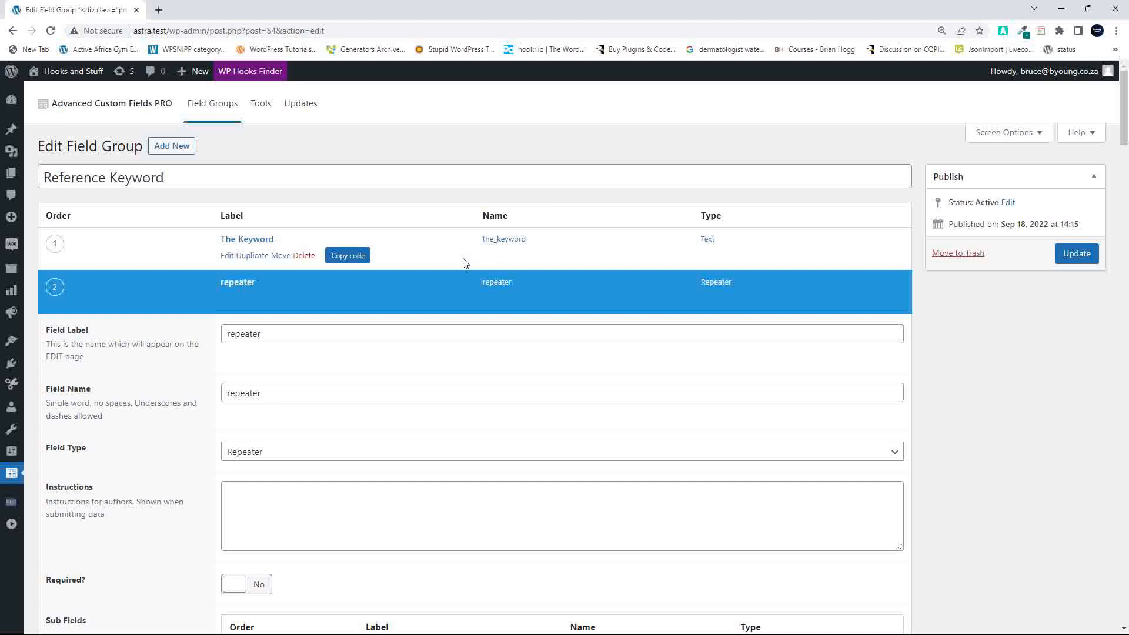
Step: Collapse and reopen the top-level repeater field, and follow its nesting through Nested Repeater and Another Repeater to the Test field
{"action": "left_click", "coordinate": [242, 284]}
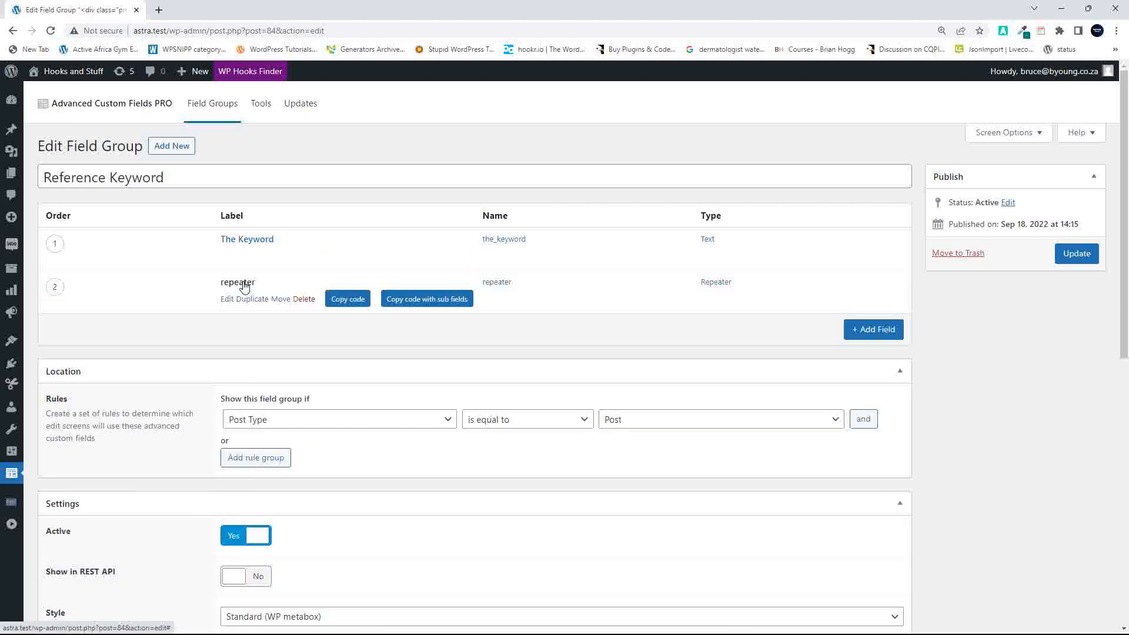
{"action": "left_click", "coordinate": [244, 287]}
{"action": "scroll", "coordinate": [216, 325], "scroll_direction": "down", "scroll_amount": 5}
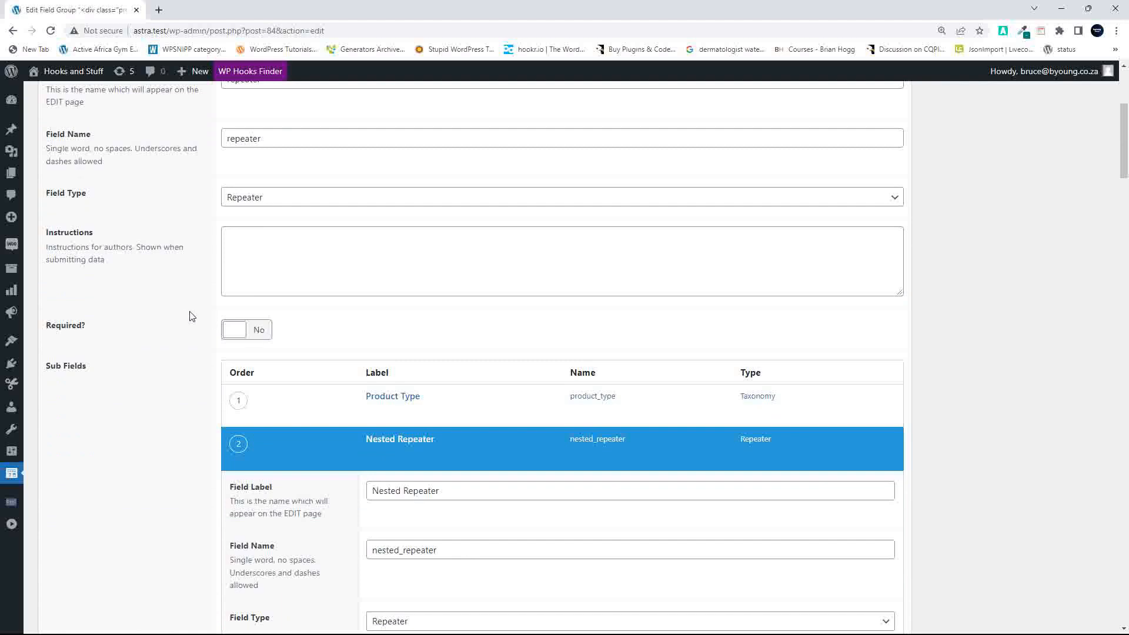
{"action": "scroll", "coordinate": [190, 316], "scroll_direction": "down", "scroll_amount": 8}
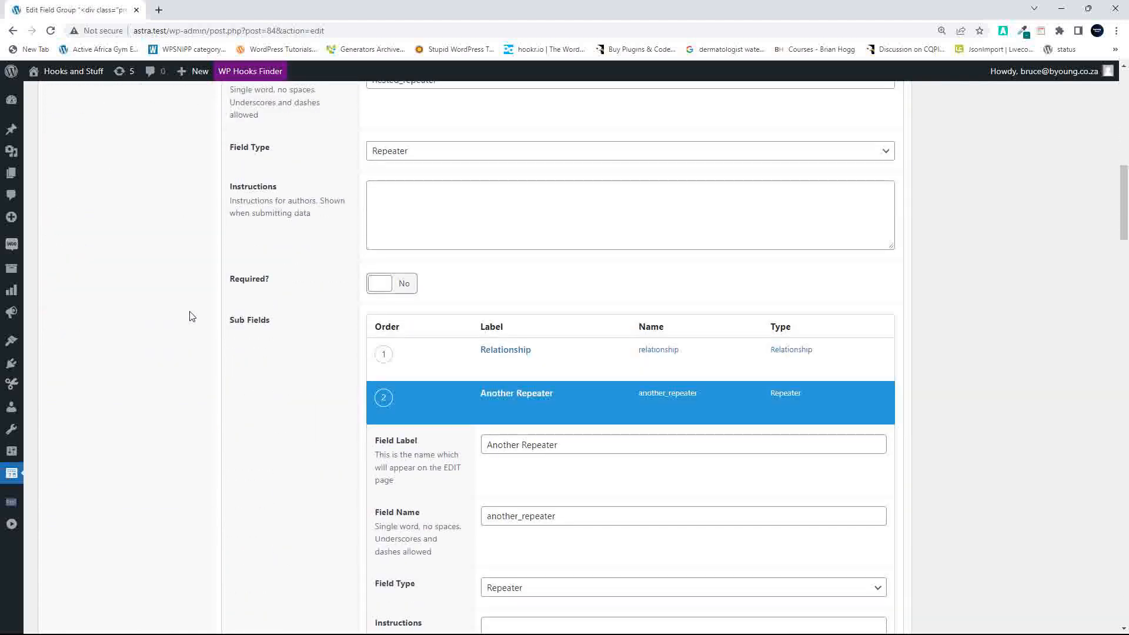
{"action": "scroll", "coordinate": [189, 317], "scroll_direction": "down", "scroll_amount": 7}
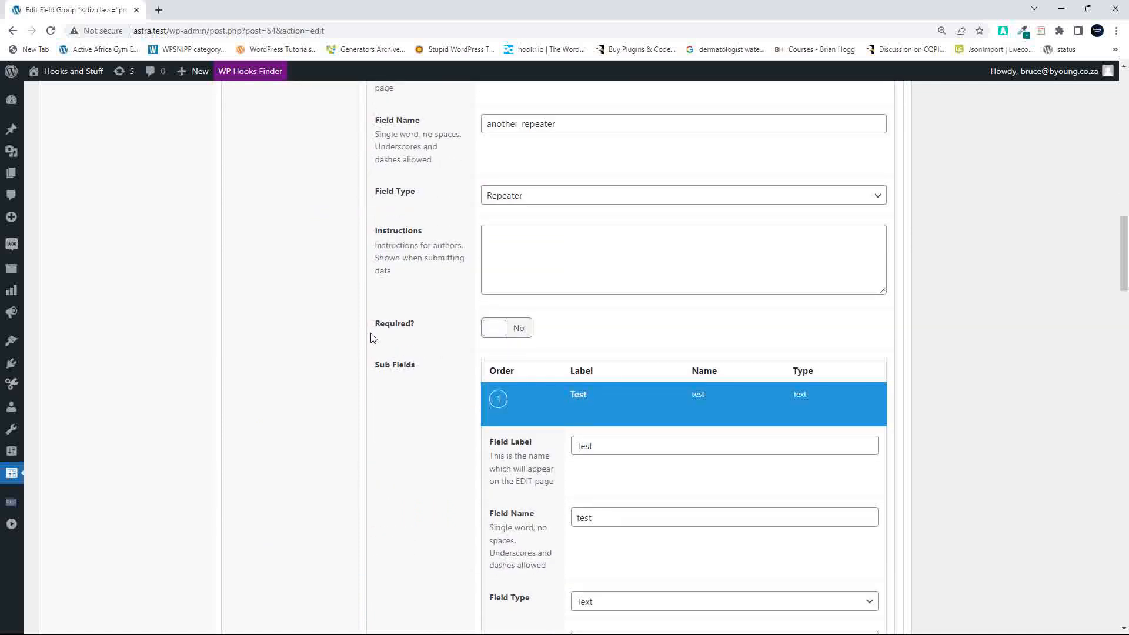
{"action": "scroll", "coordinate": [426, 368], "scroll_direction": "down", "scroll_amount": 6}
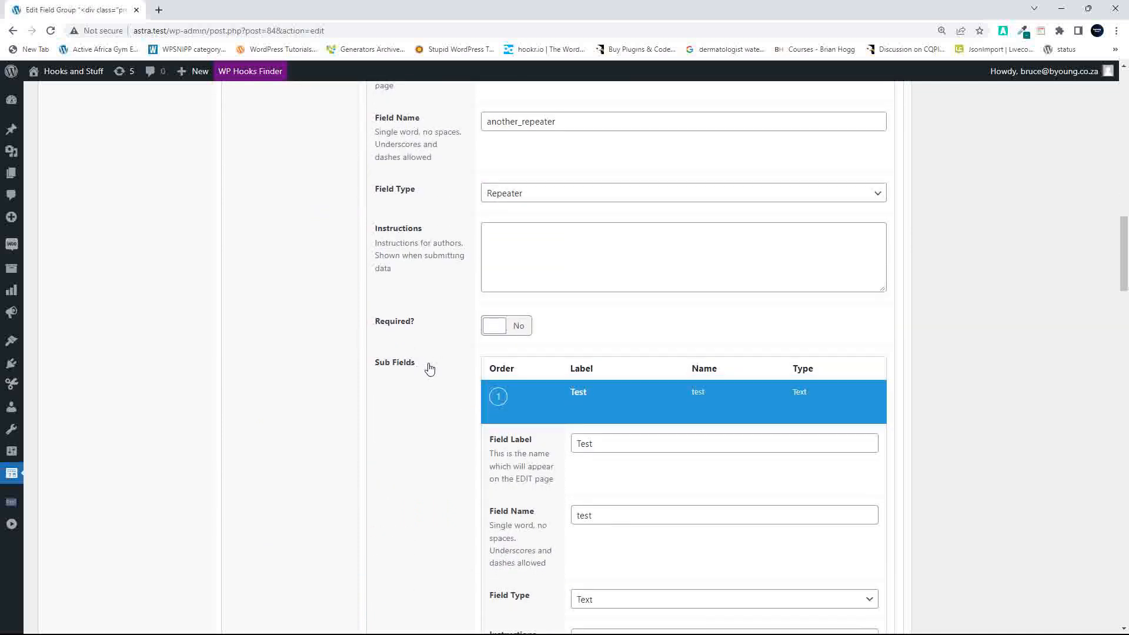
{"action": "scroll", "coordinate": [430, 365], "scroll_direction": "up", "scroll_amount": 14}
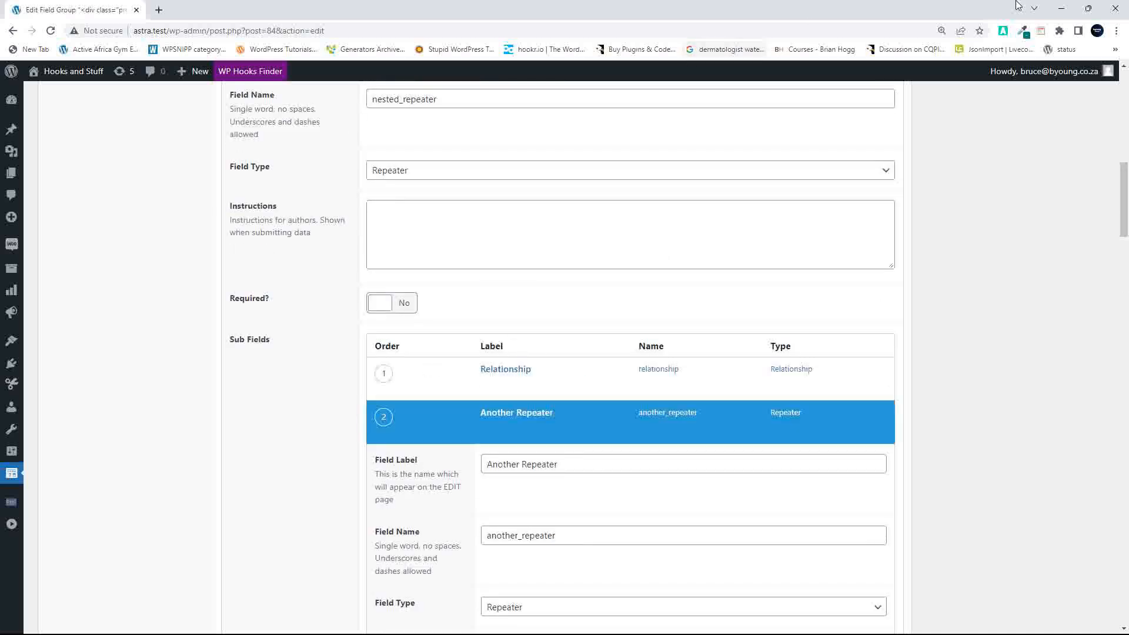
Step: Tile the astra.test editor beside the oxygen4.test one, enlarge the oxygen4.test editor to full size and restore the side-by-side layout
{"action": "mouse_move", "coordinate": [1087, 12]}
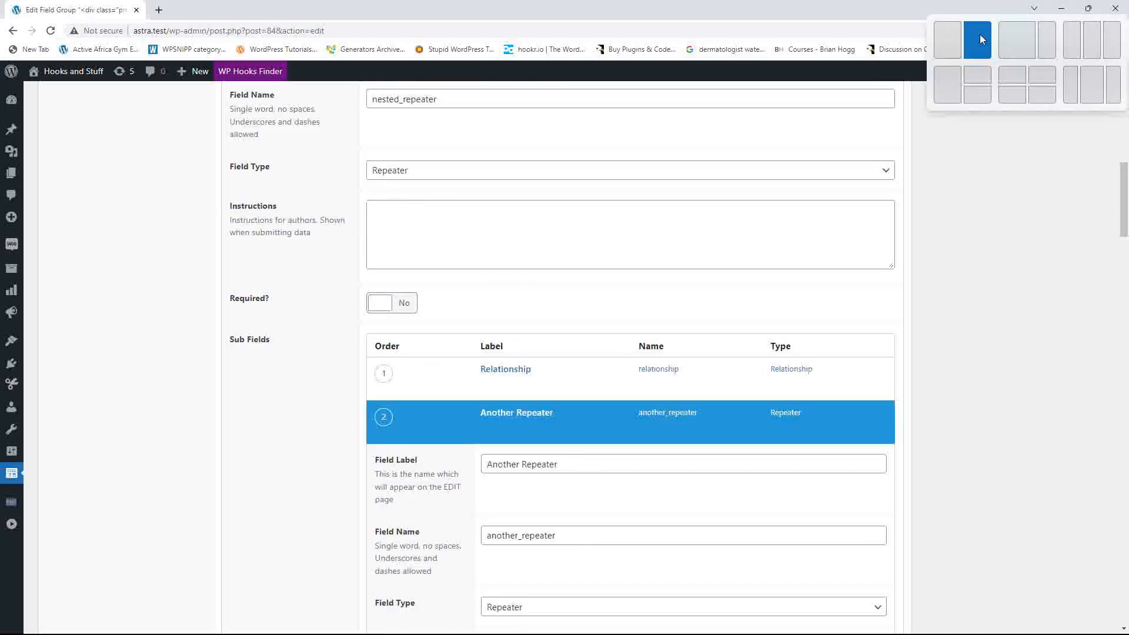
{"action": "left_click", "coordinate": [980, 34]}
{"action": "left_click", "coordinate": [523, 8]}
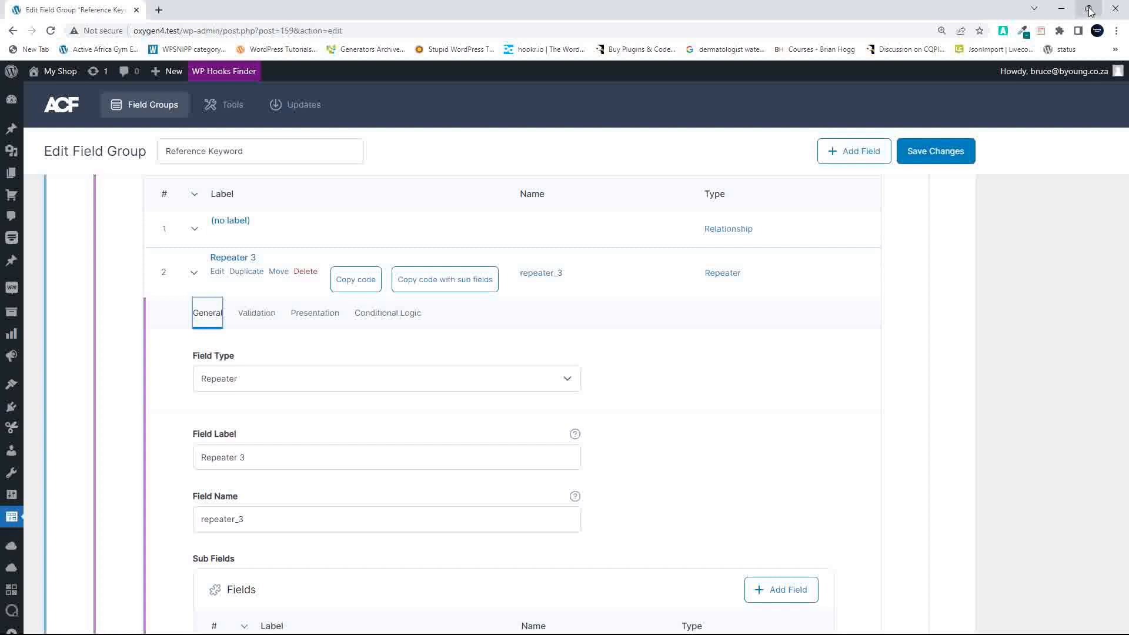
{"action": "mouse_move", "coordinate": [1088, 8]}
{"action": "left_click", "coordinate": [958, 45]}
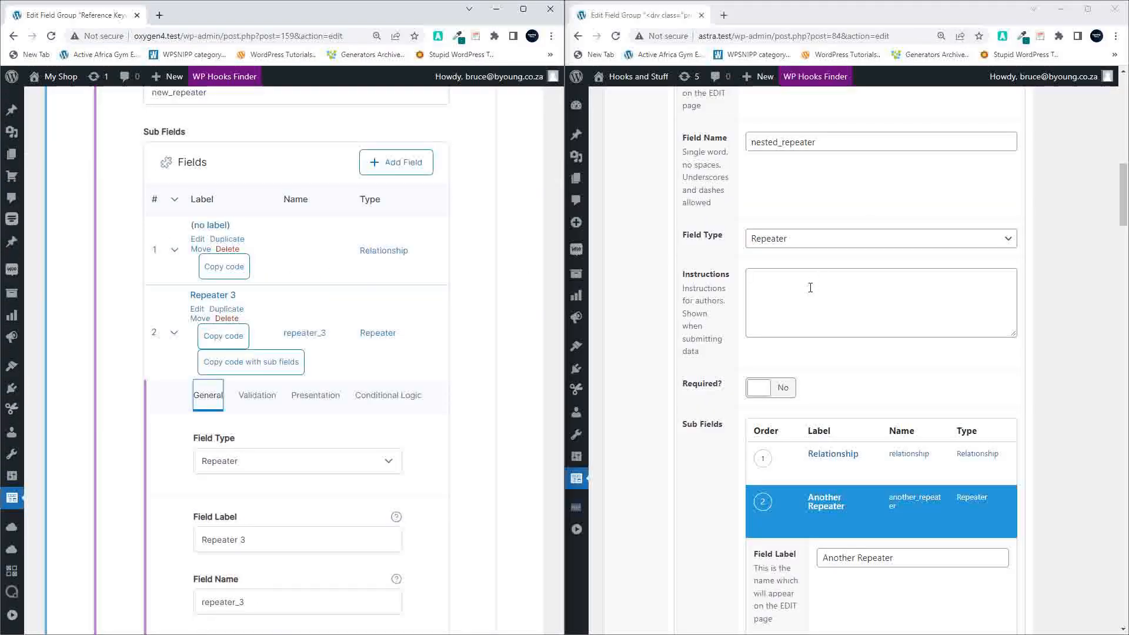
Step: Look through the settings of Another Repeater and its Test sub field in the astra.test editor, down to the end of Test
{"action": "scroll", "coordinate": [804, 297], "scroll_direction": "down", "scroll_amount": 5}
{"action": "scroll", "coordinate": [804, 300], "scroll_direction": "up", "scroll_amount": 5}
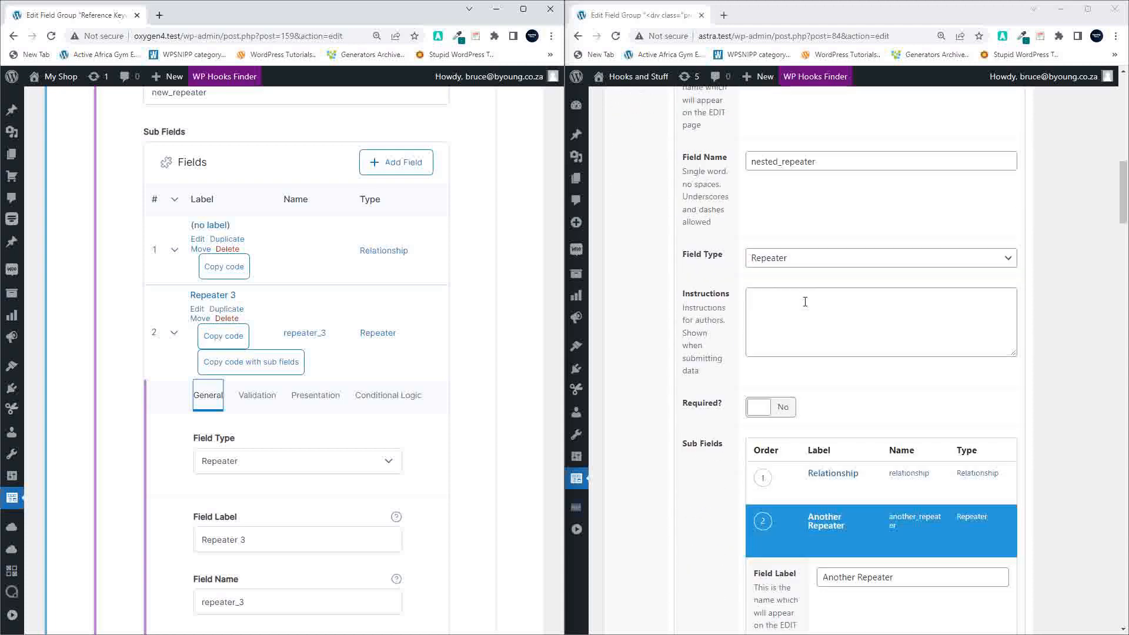
{"action": "scroll", "coordinate": [804, 303], "scroll_direction": "down", "scroll_amount": 2}
{"action": "scroll", "coordinate": [803, 304], "scroll_direction": "down", "scroll_amount": 2}
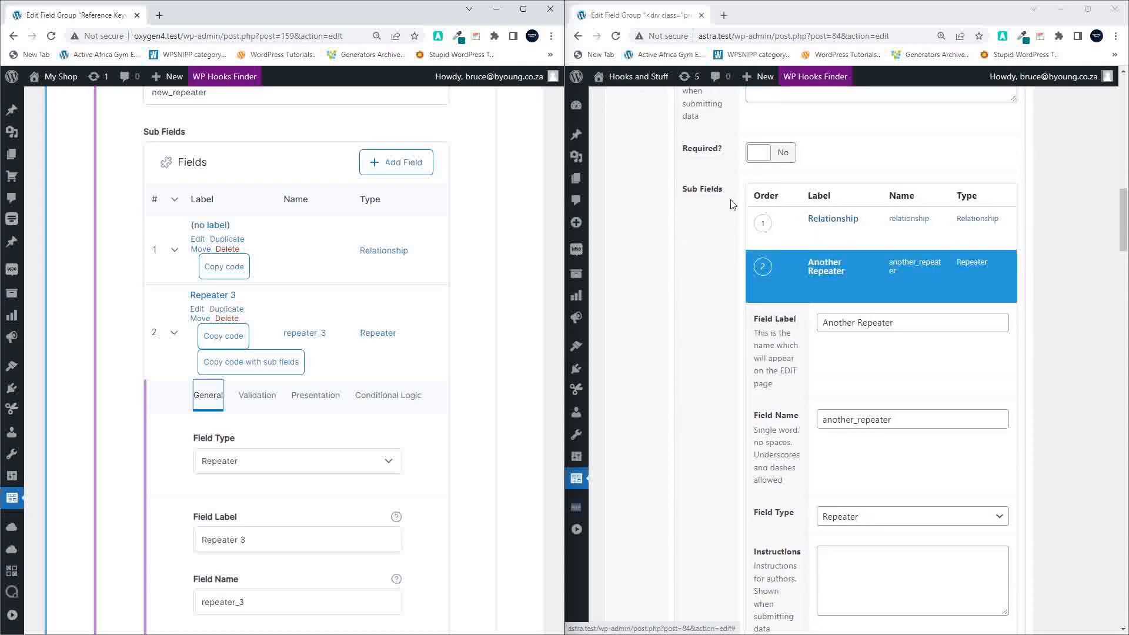
{"action": "scroll", "coordinate": [773, 292], "scroll_direction": "down", "scroll_amount": 1}
{"action": "scroll", "coordinate": [770, 295], "scroll_direction": "down", "scroll_amount": 13}
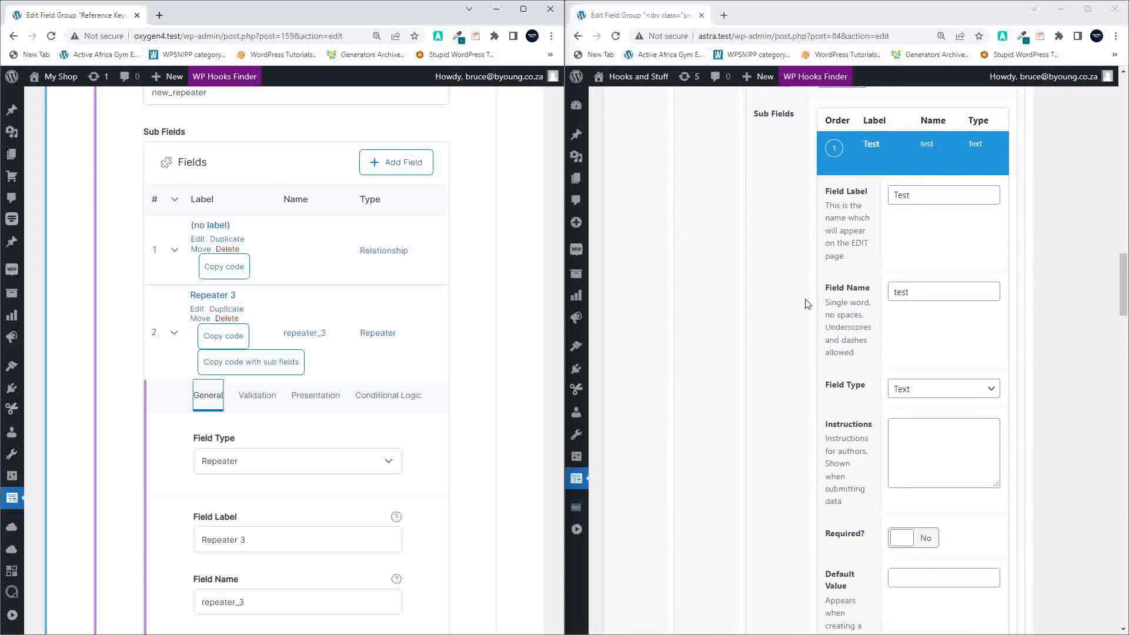
{"action": "scroll", "coordinate": [807, 303], "scroll_direction": "down", "scroll_amount": 5}
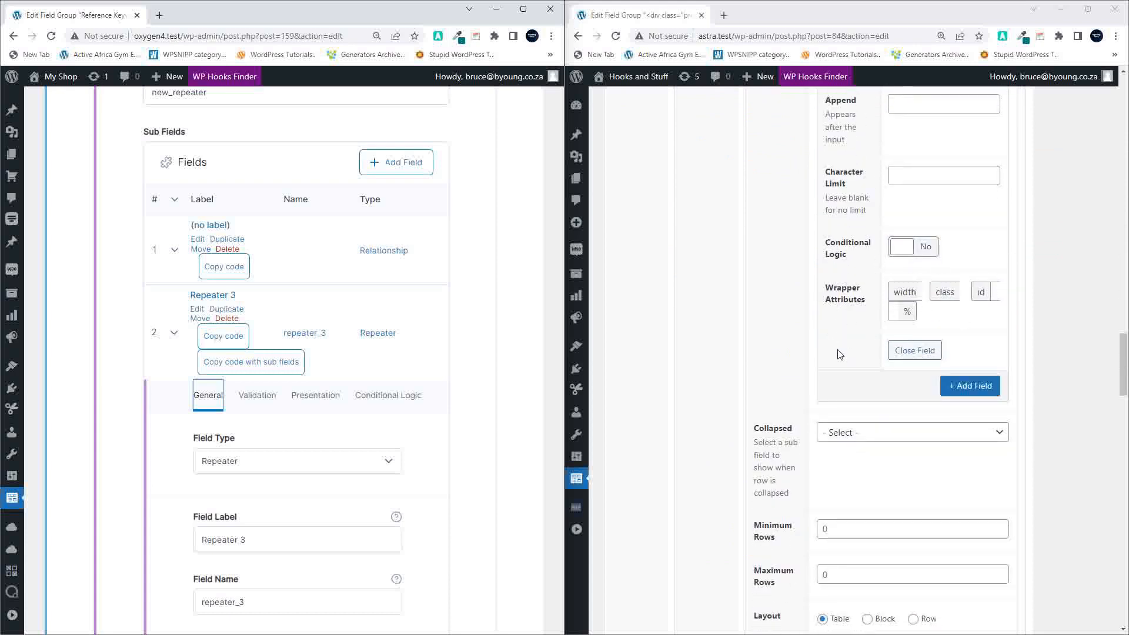
Step: Compare the closing settings and Close Field and Add Field controls of Another Repeater in astra.test with those of Repeater 3 in oxygen4.test
{"action": "left_click", "coordinate": [889, 356]}
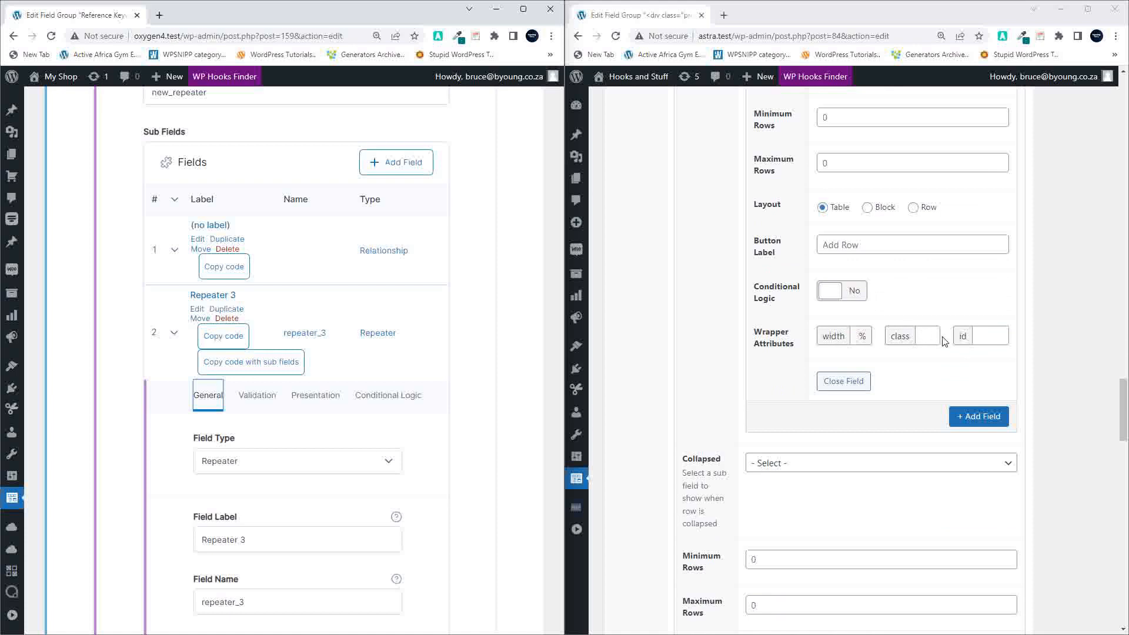
{"action": "scroll", "coordinate": [339, 353], "scroll_direction": "down", "scroll_amount": 5}
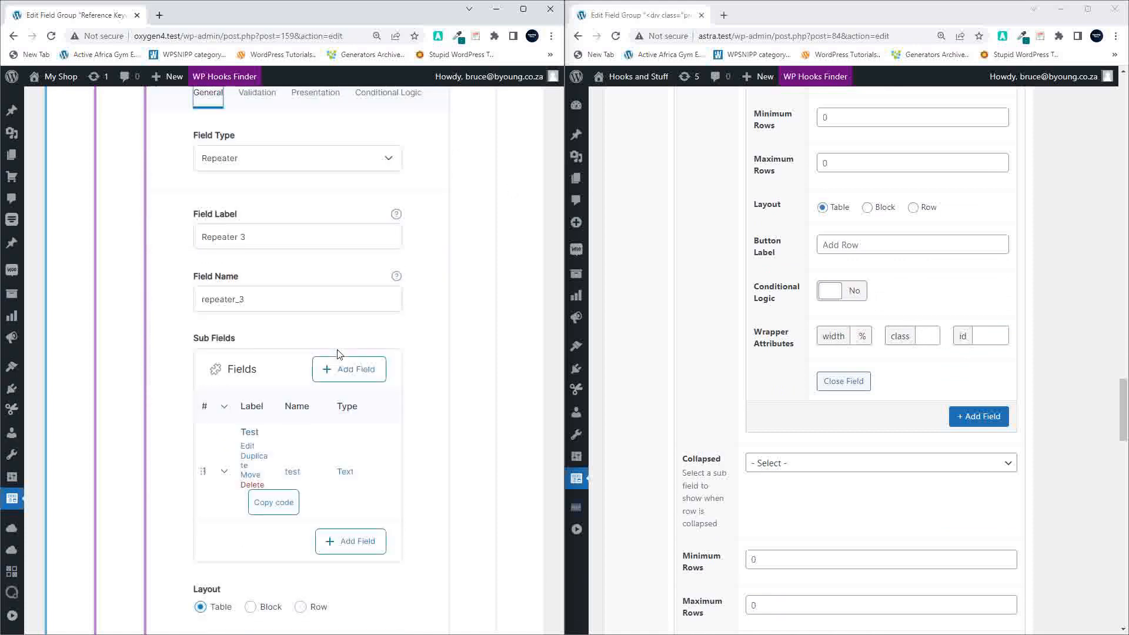
{"action": "scroll", "coordinate": [338, 354], "scroll_direction": "down", "scroll_amount": 3}
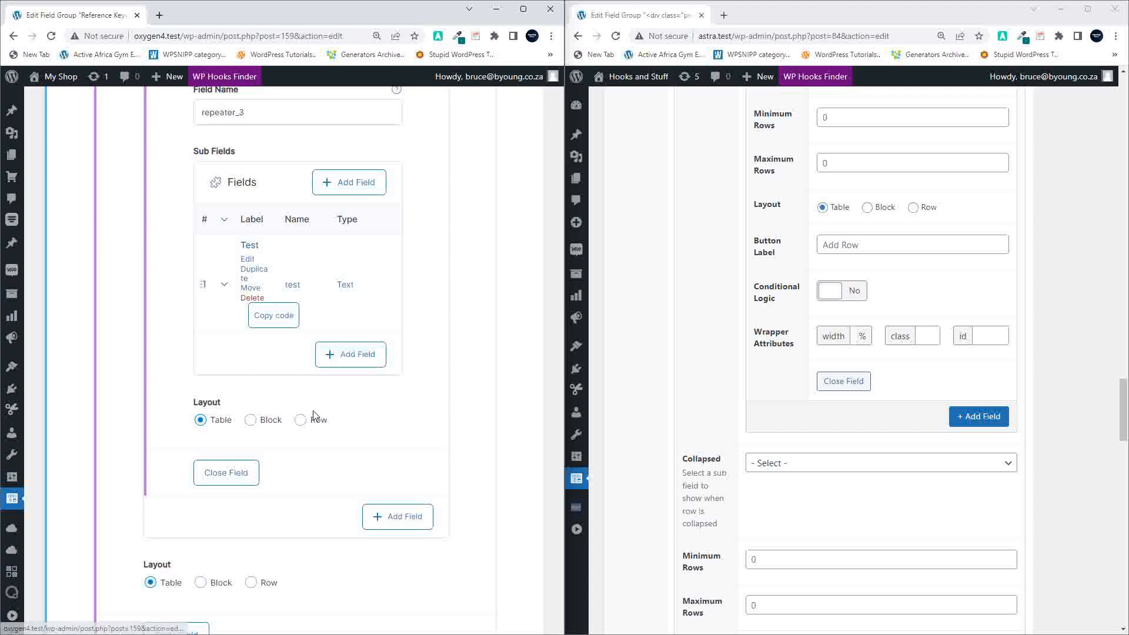
Step: Look through the Validation, Presentation and General settings of Repeater 3 in the oxygen4.test editor
{"action": "scroll", "coordinate": [318, 423], "scroll_direction": "up", "scroll_amount": 4}
{"action": "left_click", "coordinate": [268, 165]}
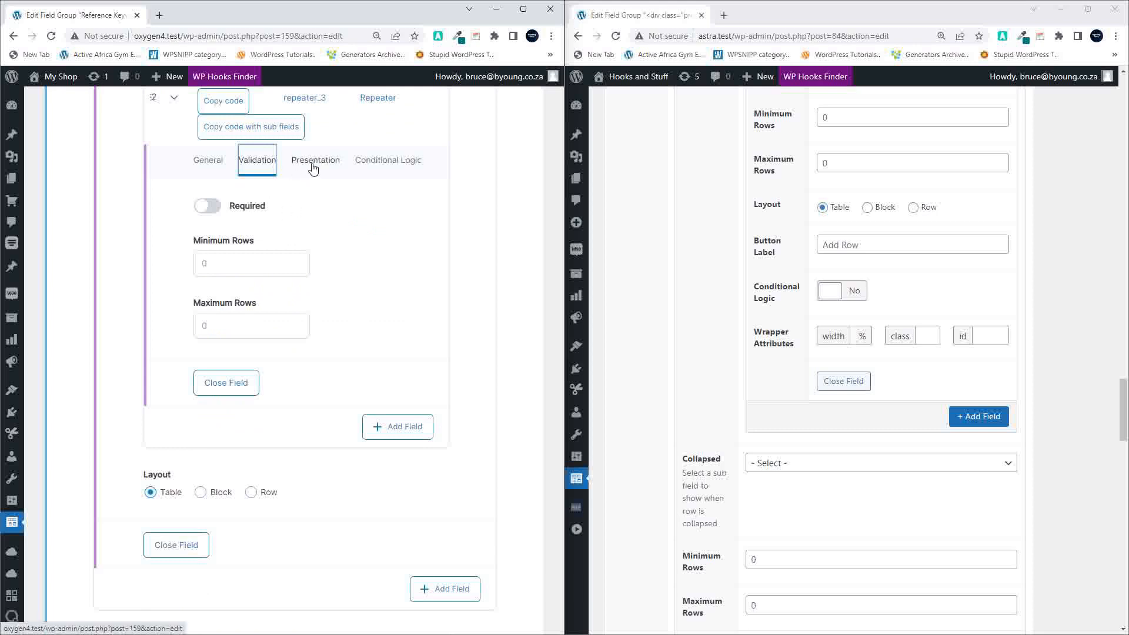
{"action": "left_click", "coordinate": [314, 167]}
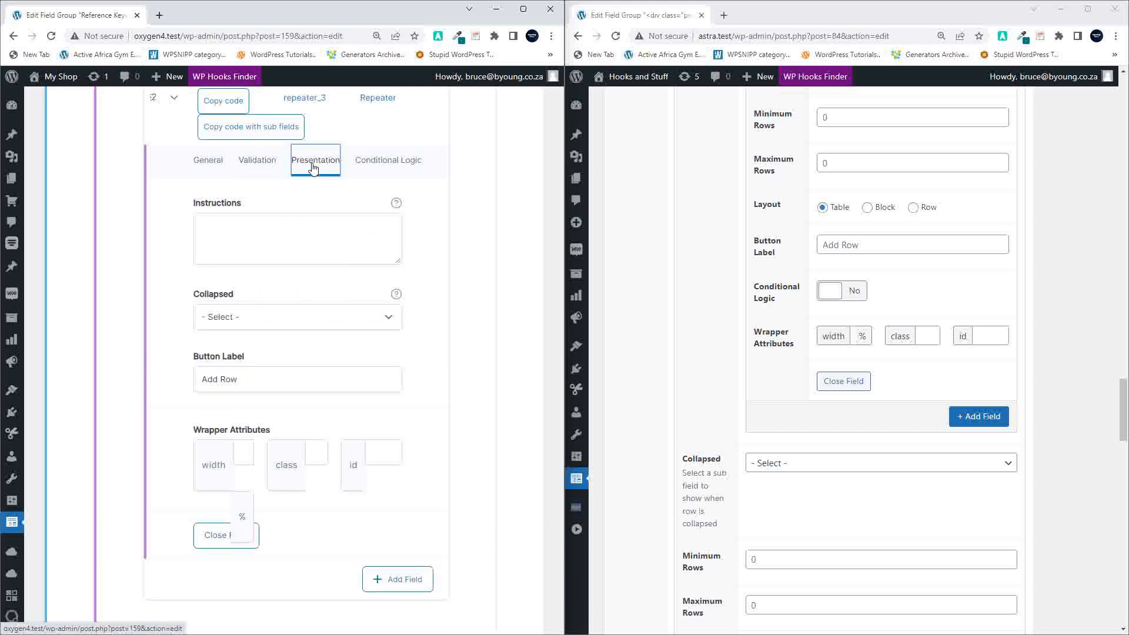
{"action": "left_click", "coordinate": [258, 166]}
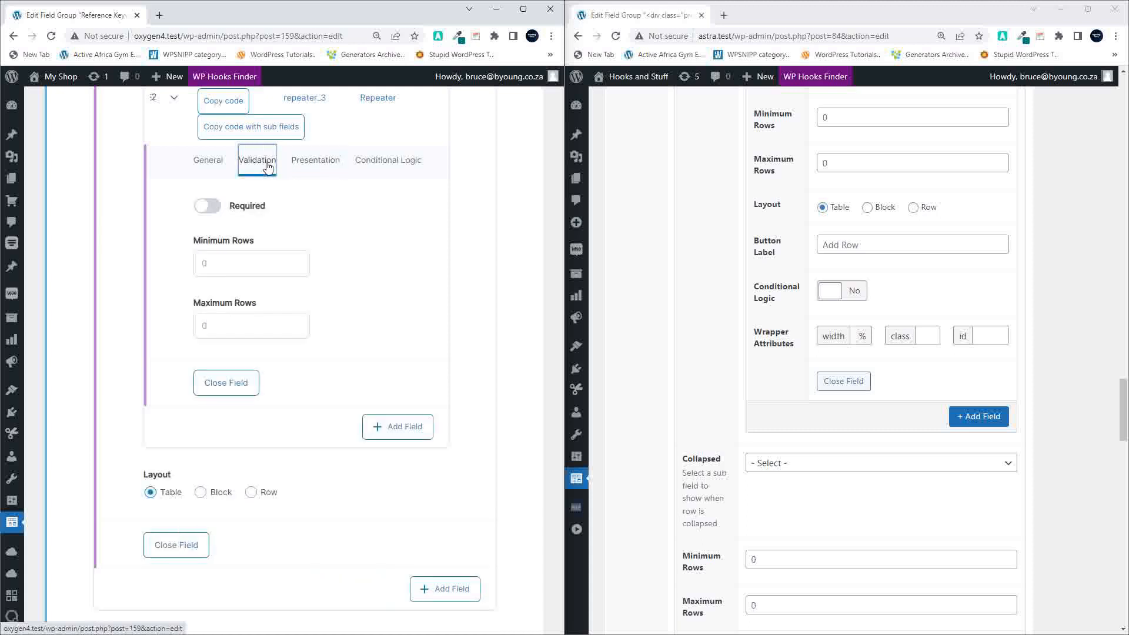
{"action": "scroll", "coordinate": [277, 327], "scroll_direction": "up", "scroll_amount": 2}
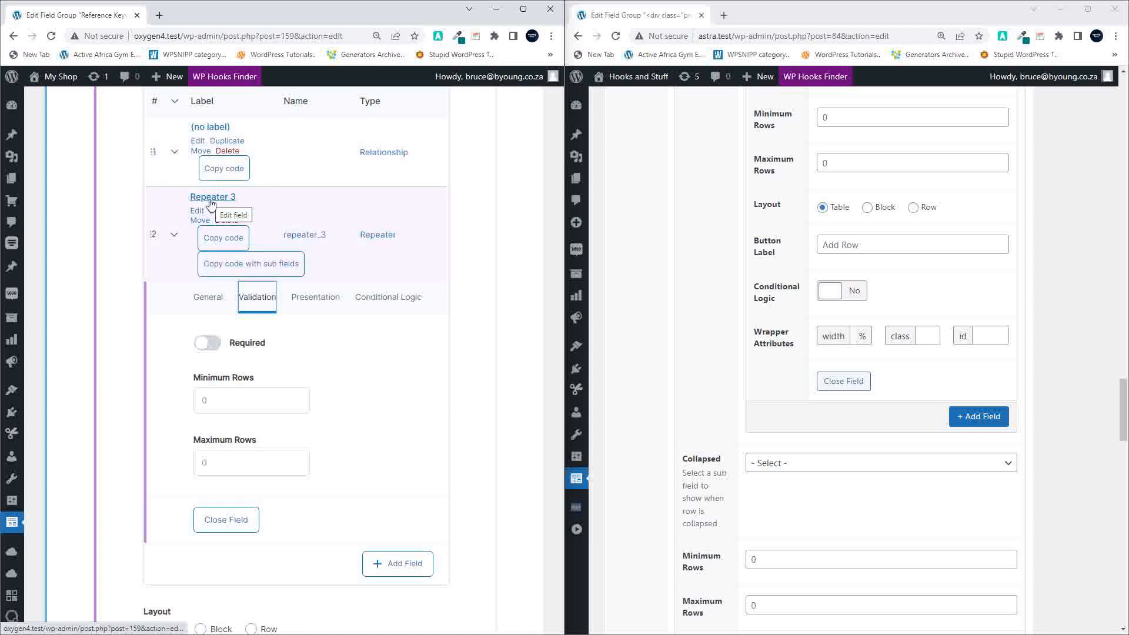
{"action": "left_click", "coordinate": [207, 297]}
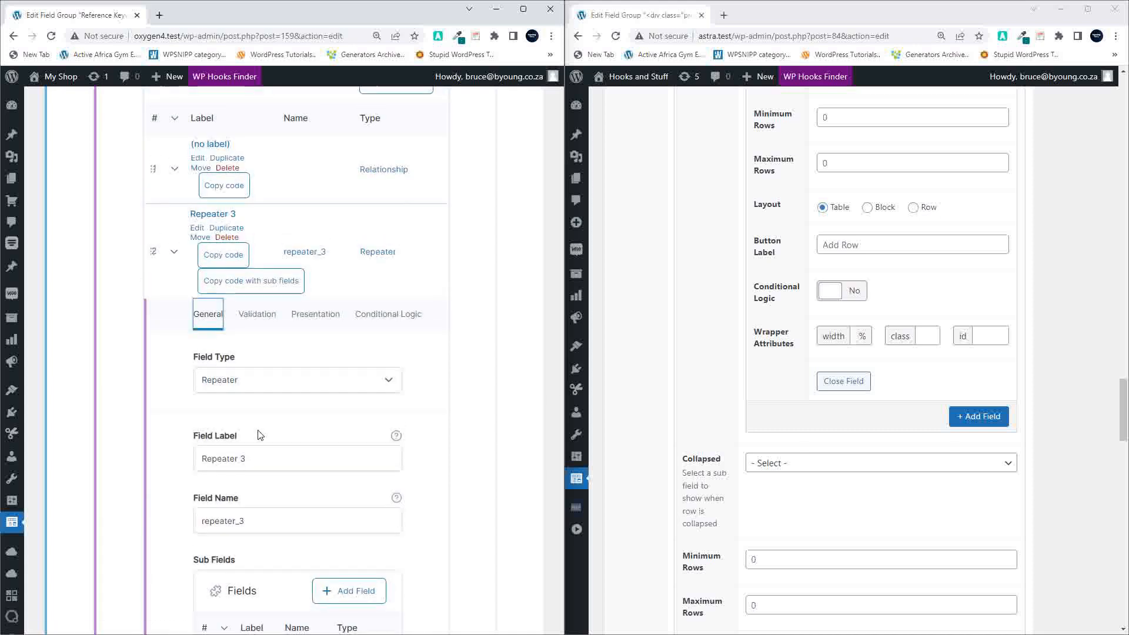
{"action": "scroll", "coordinate": [258, 458], "scroll_direction": "up", "scroll_amount": 1}
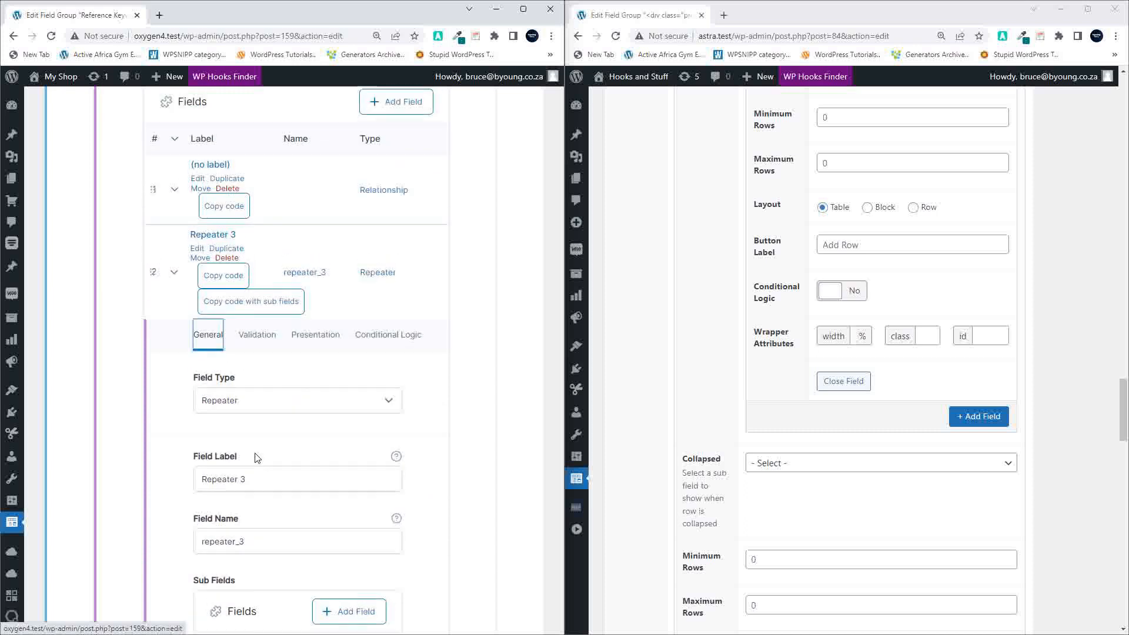
{"action": "scroll", "coordinate": [263, 470], "scroll_direction": "up", "scroll_amount": 1}
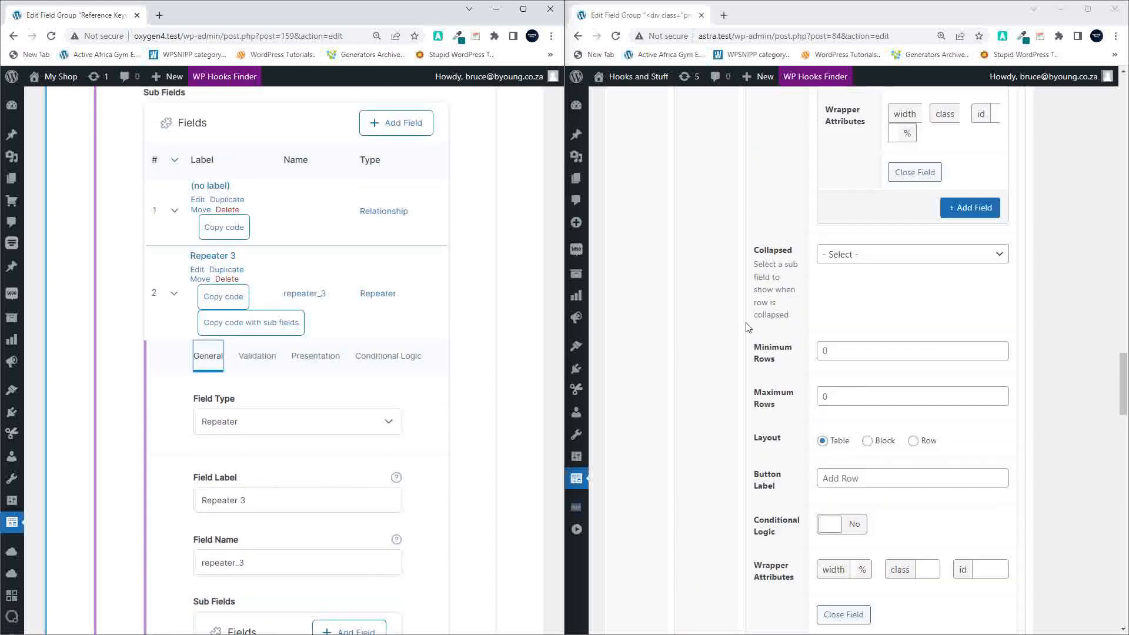
Step: Look back through the settings of the Test sub field inside Another Repeater in the astra.test editor
{"action": "scroll", "coordinate": [747, 327], "scroll_direction": "down", "scroll_amount": 5}
{"action": "scroll", "coordinate": [837, 298], "scroll_direction": "up", "scroll_amount": 6}
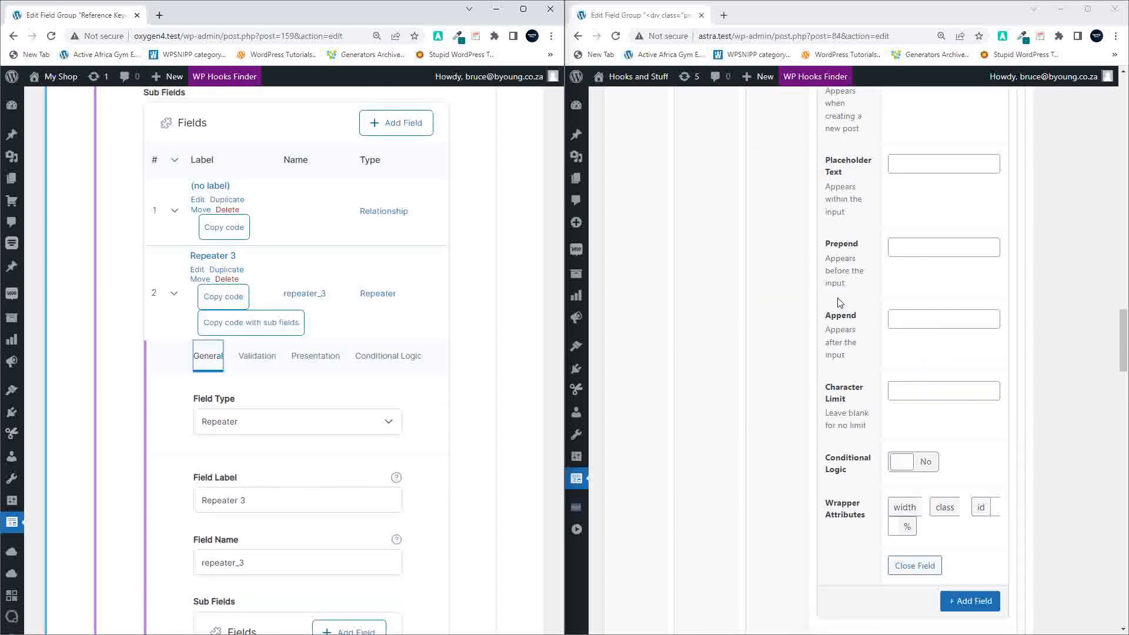
{"action": "scroll", "coordinate": [837, 297], "scroll_direction": "down", "scroll_amount": 5}
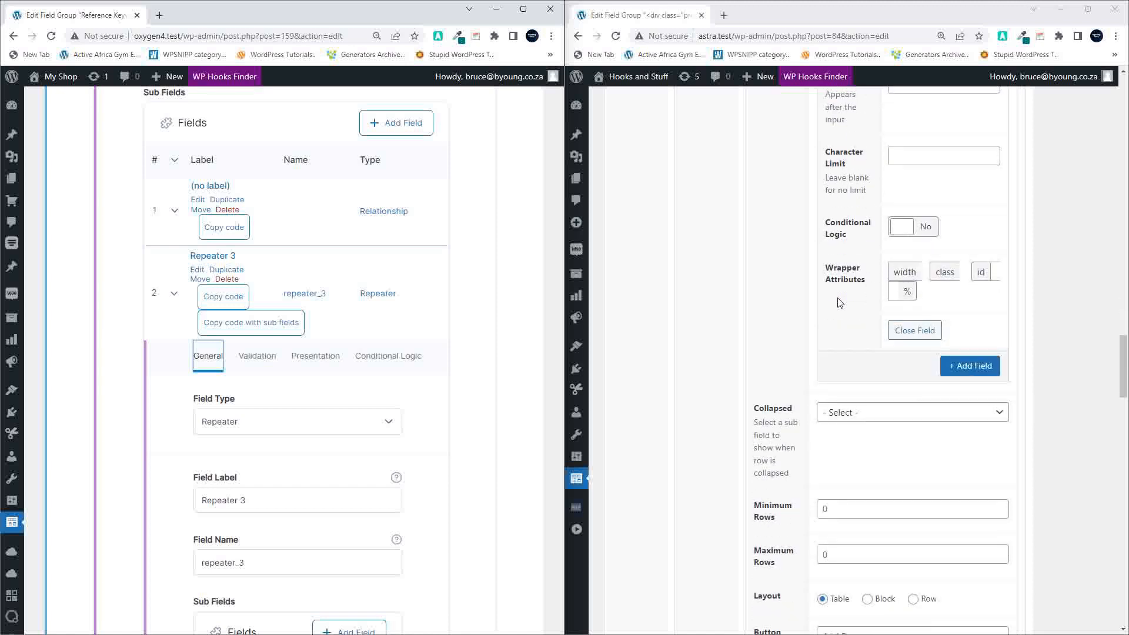
{"action": "scroll", "coordinate": [840, 303], "scroll_direction": "up", "scroll_amount": 6}
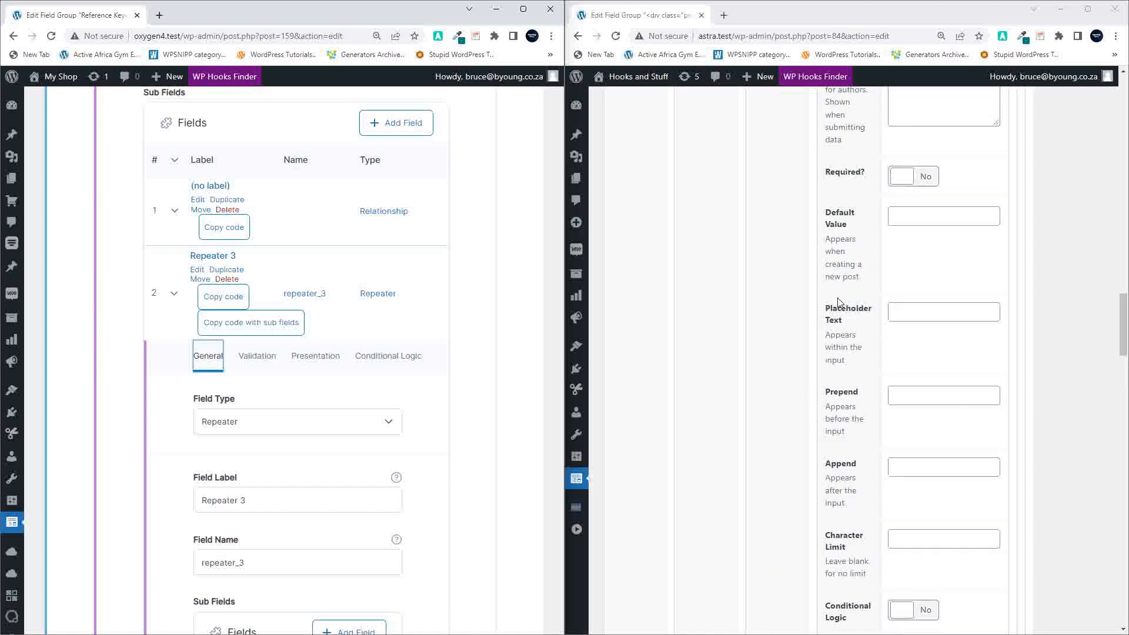
{"action": "scroll", "coordinate": [837, 305], "scroll_direction": "up", "scroll_amount": 3}
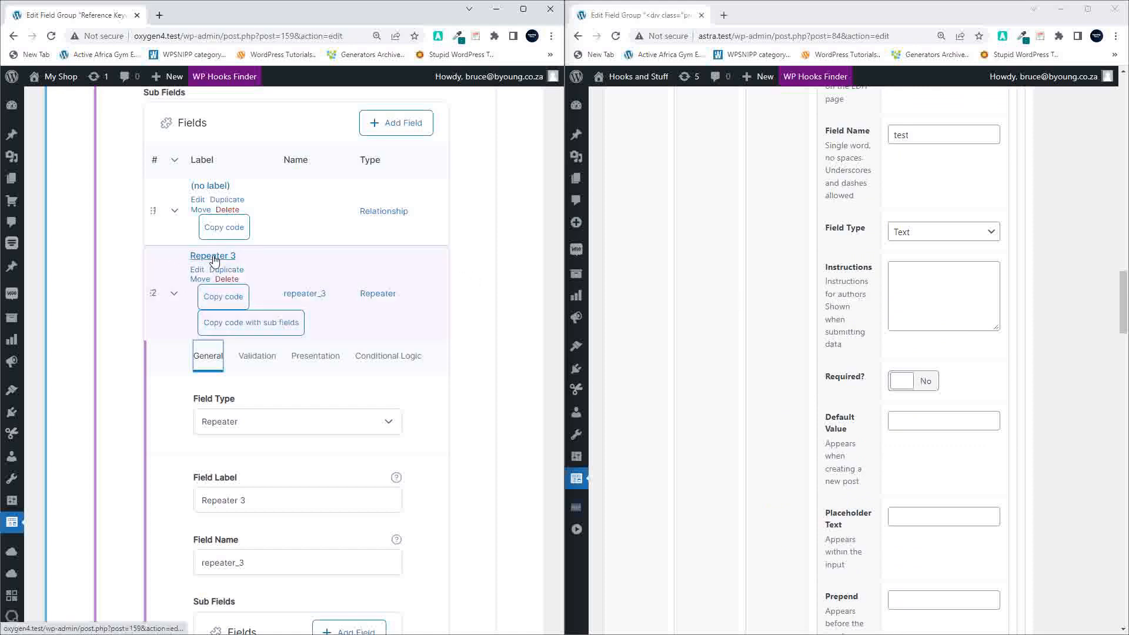
Step: View Repeater 3's Validation and General settings in the oxygen4.test editor at full size, and restore the side-by-side layout
{"action": "left_click", "coordinate": [523, 12]}
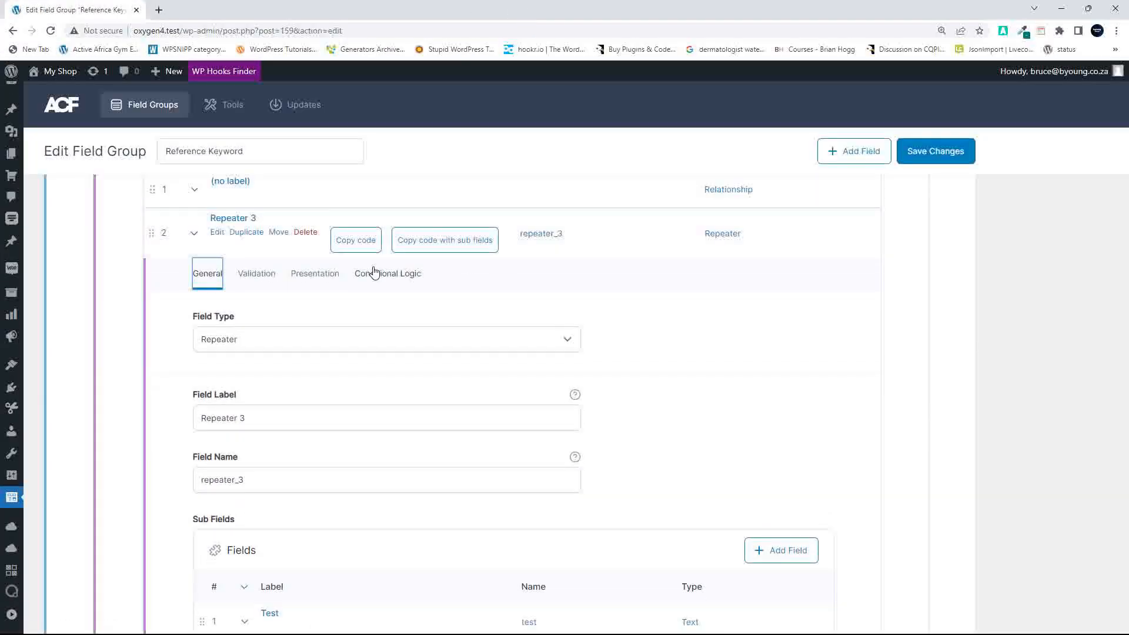
{"action": "left_click", "coordinate": [251, 275]}
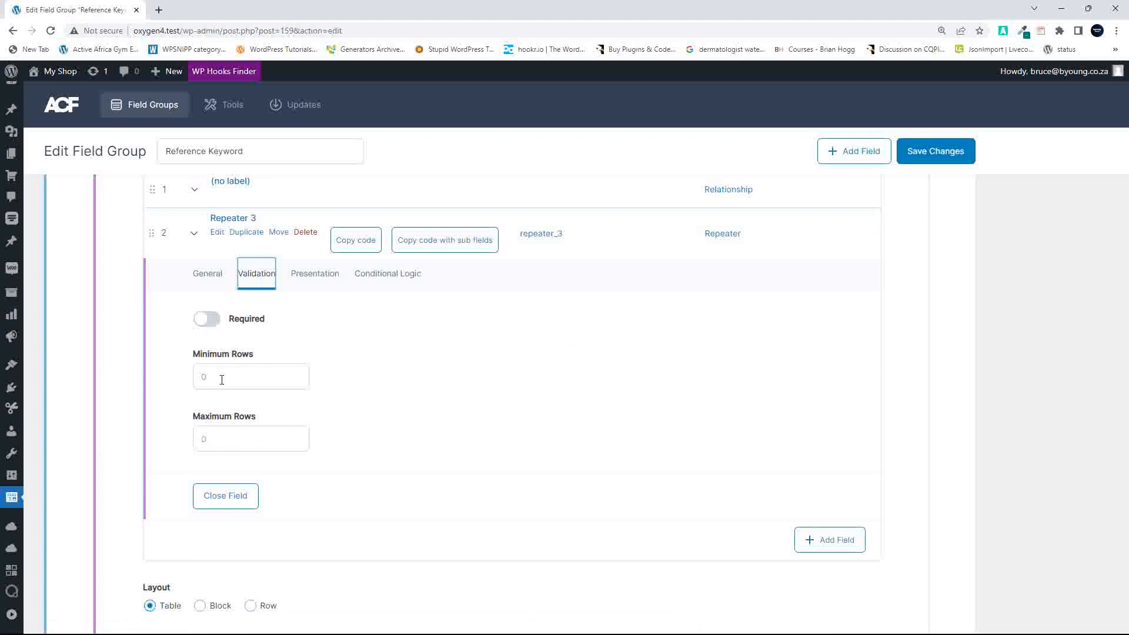
{"action": "left_click", "coordinate": [209, 278]}
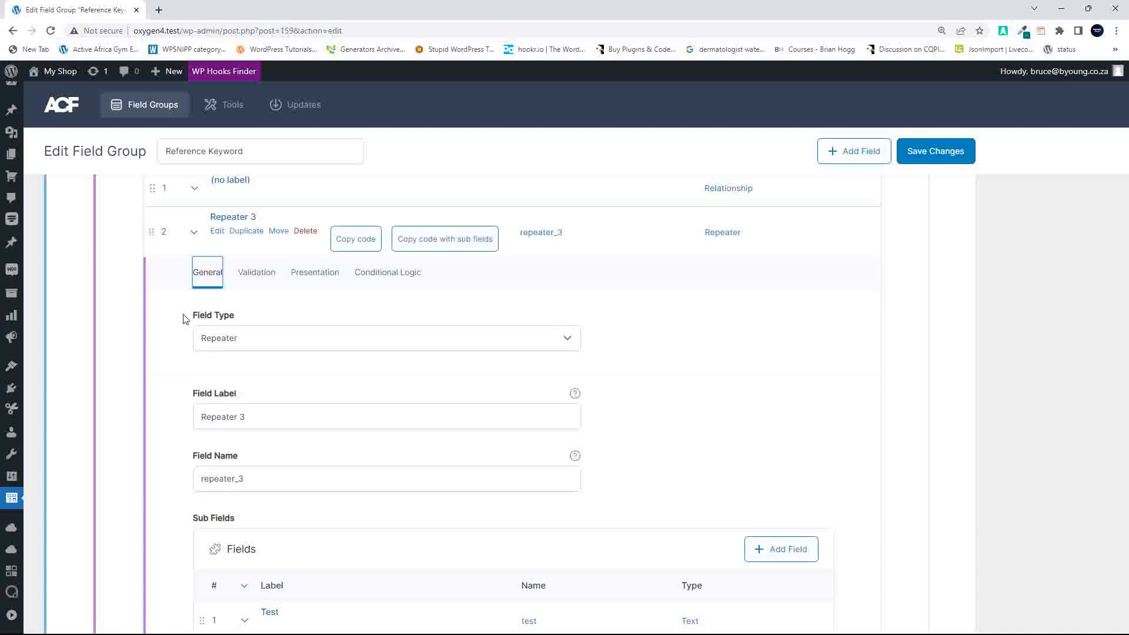
{"action": "scroll", "coordinate": [184, 319], "scroll_direction": "down", "scroll_amount": 4}
{"action": "scroll", "coordinate": [185, 319], "scroll_direction": "up", "scroll_amount": 4}
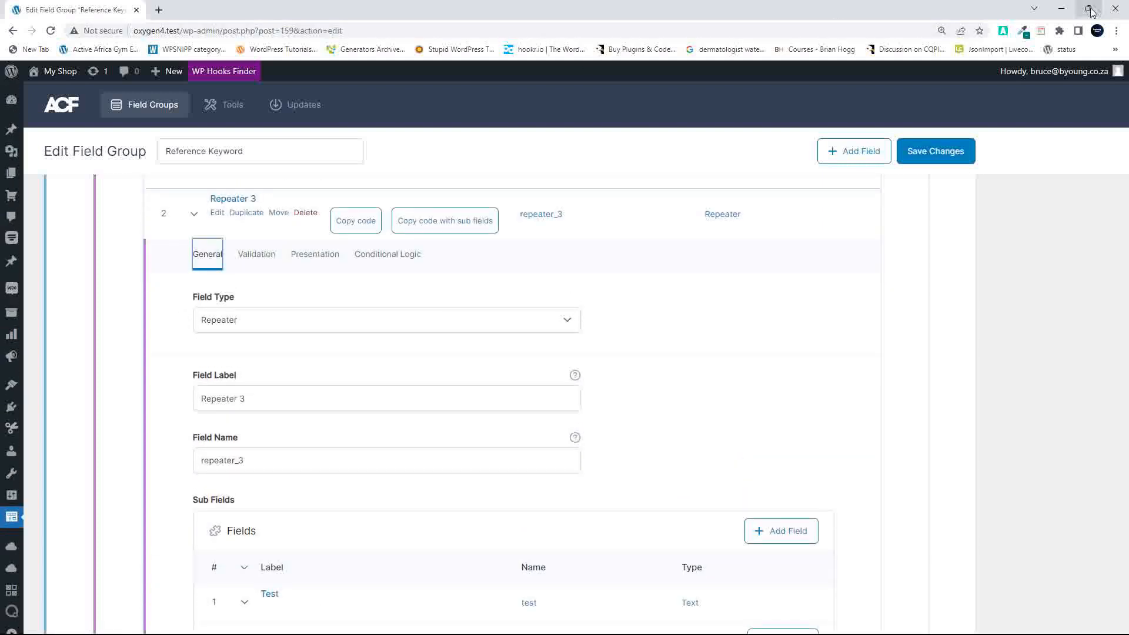
{"action": "mouse_move", "coordinate": [1091, 12]}
{"action": "left_click", "coordinate": [956, 44]}
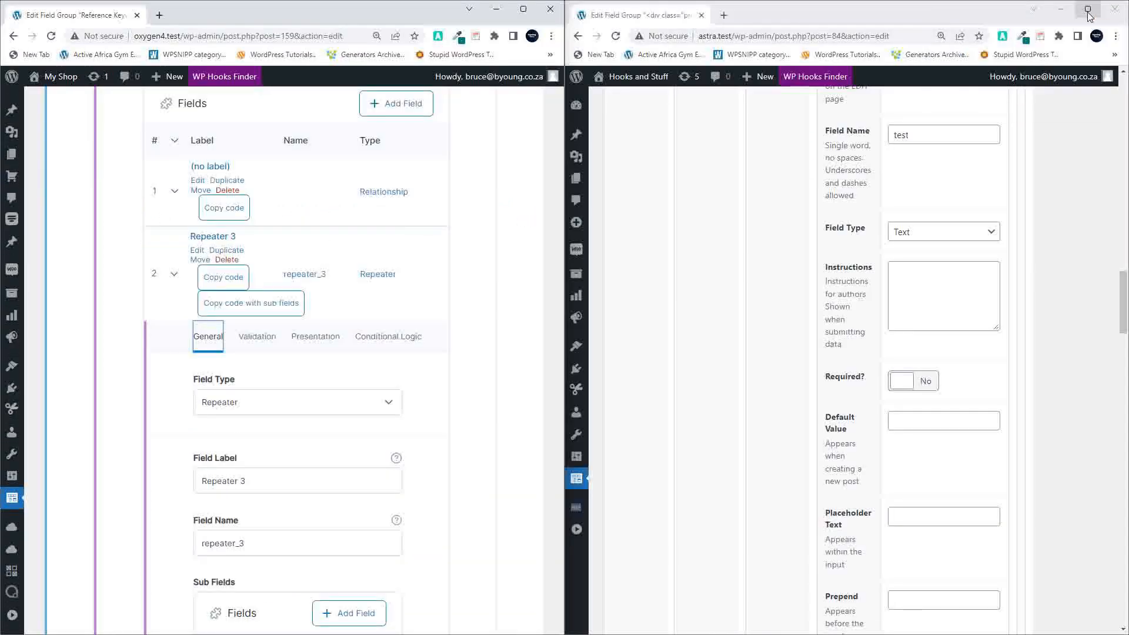
Step: Enlarge the astra.test editor to full size and look through the Another Repeater settings and its Test sub field
{"action": "left_click", "coordinate": [1088, 16]}
{"action": "scroll", "coordinate": [563, 279], "scroll_direction": "up", "scroll_amount": 8}
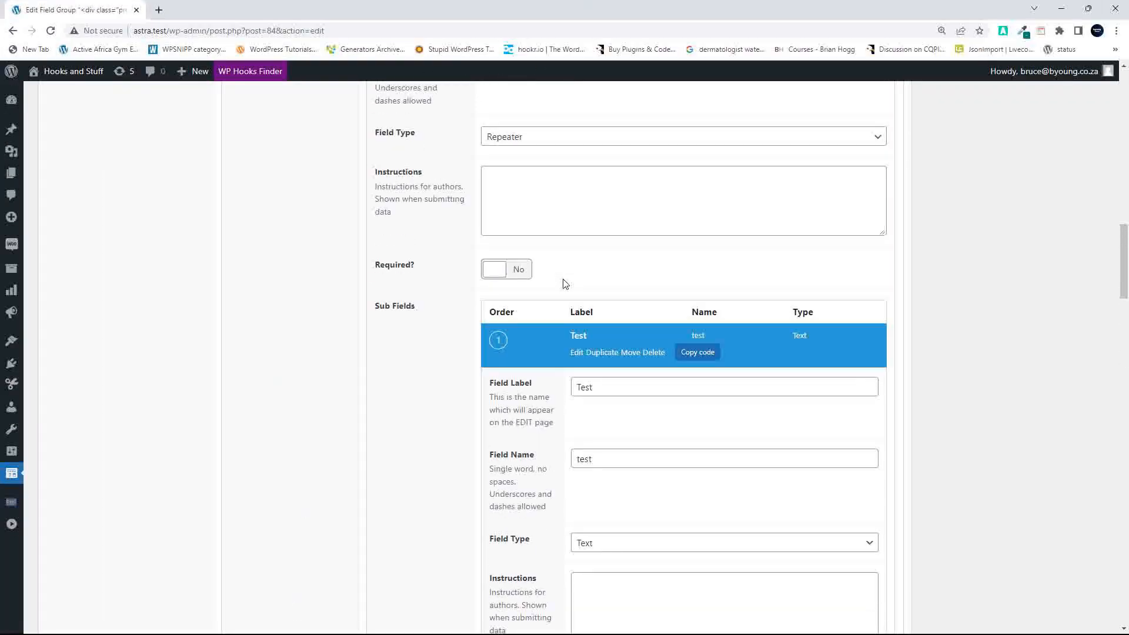
{"action": "scroll", "coordinate": [537, 374], "scroll_direction": "up", "scroll_amount": 5}
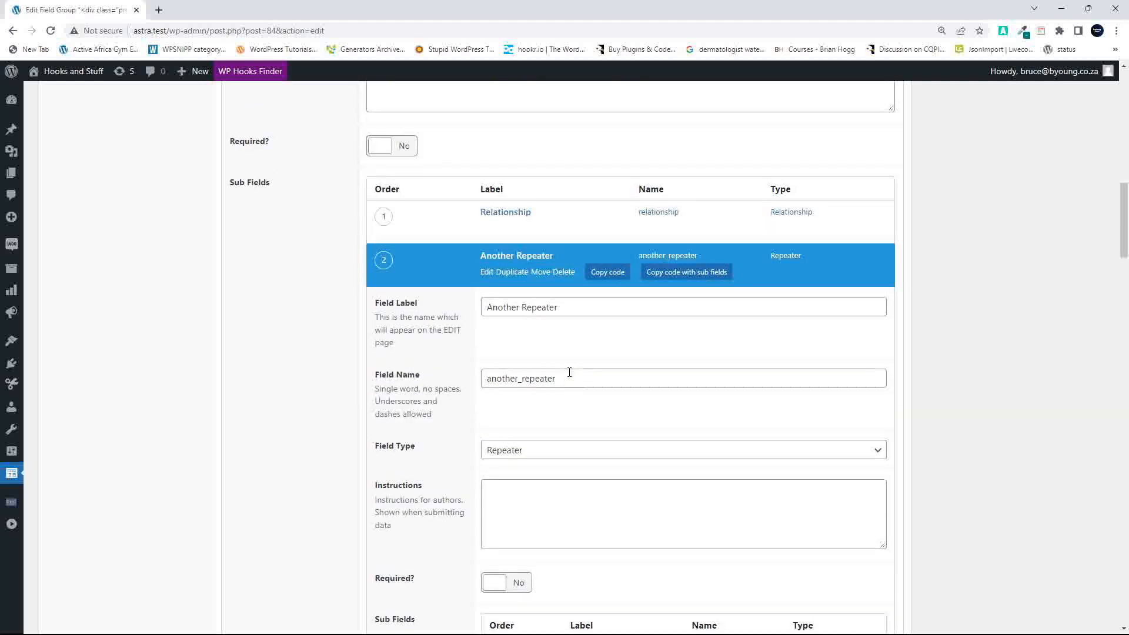
{"action": "scroll", "coordinate": [575, 400], "scroll_direction": "down", "scroll_amount": 9}
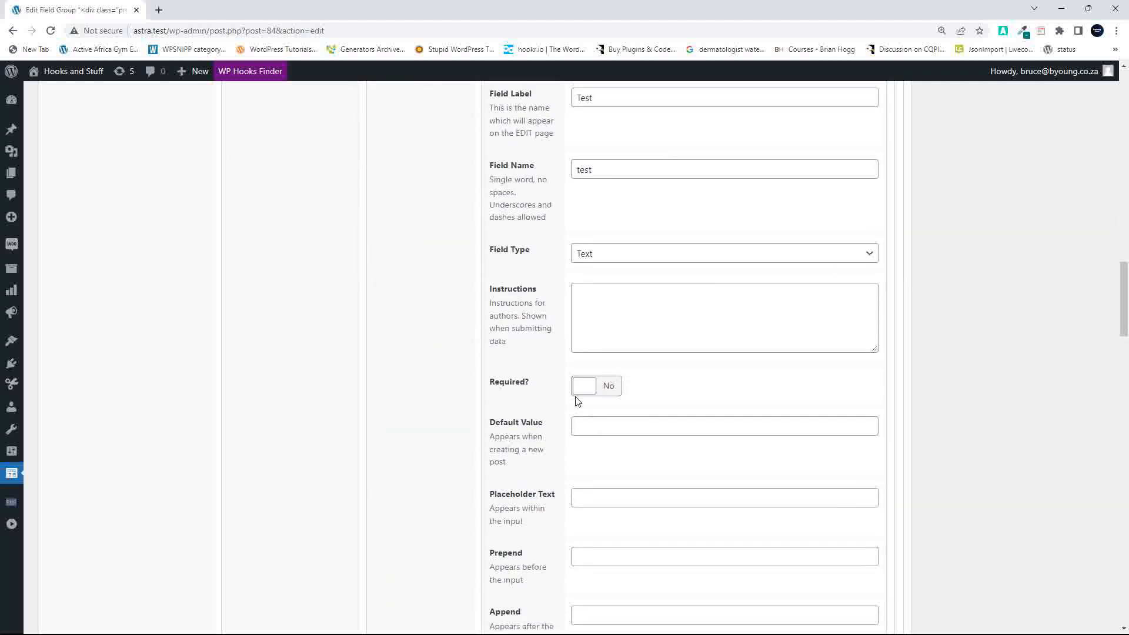
{"action": "scroll", "coordinate": [575, 400], "scroll_direction": "up", "scroll_amount": 6}
Step: Collapse the Test sub field, examine the remaining settings of Another Repeater, and restore the side-by-side layout
{"action": "left_click", "coordinate": [577, 415]}
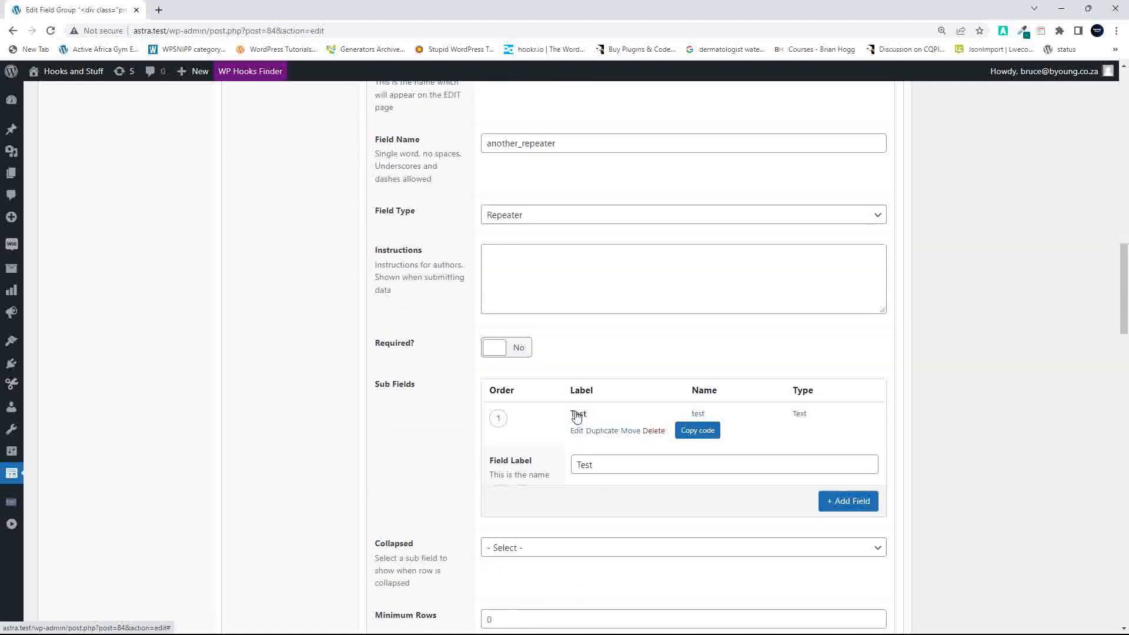
{"action": "scroll", "coordinate": [517, 457], "scroll_direction": "down", "scroll_amount": 3}
{"action": "scroll", "coordinate": [518, 459], "scroll_direction": "down", "scroll_amount": 2}
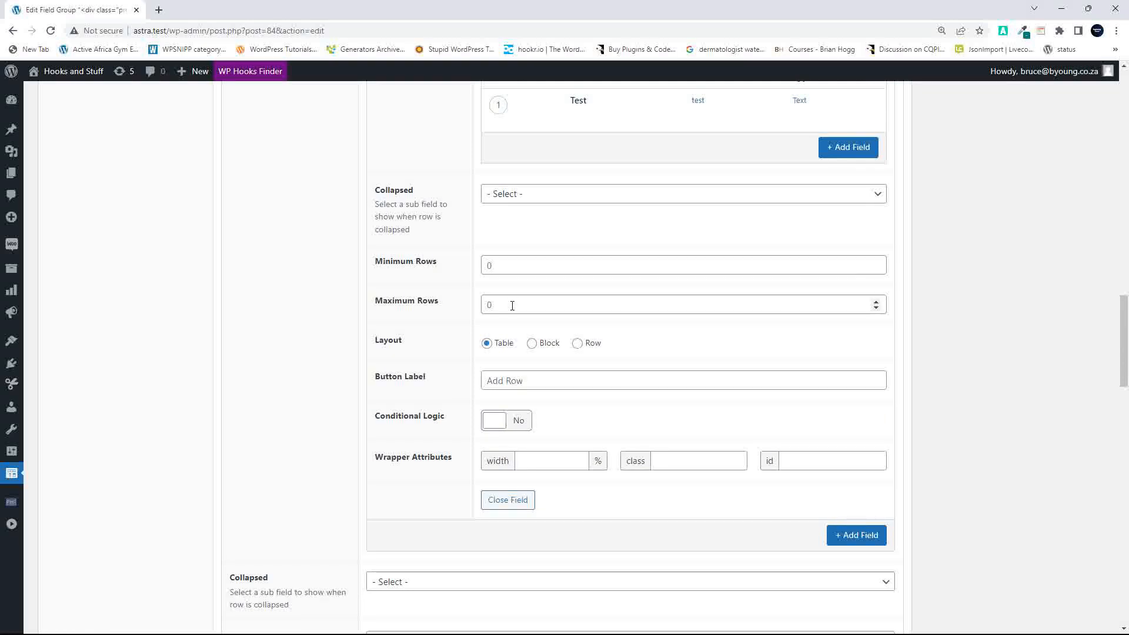
{"action": "scroll", "coordinate": [445, 378], "scroll_direction": "up", "scroll_amount": 2}
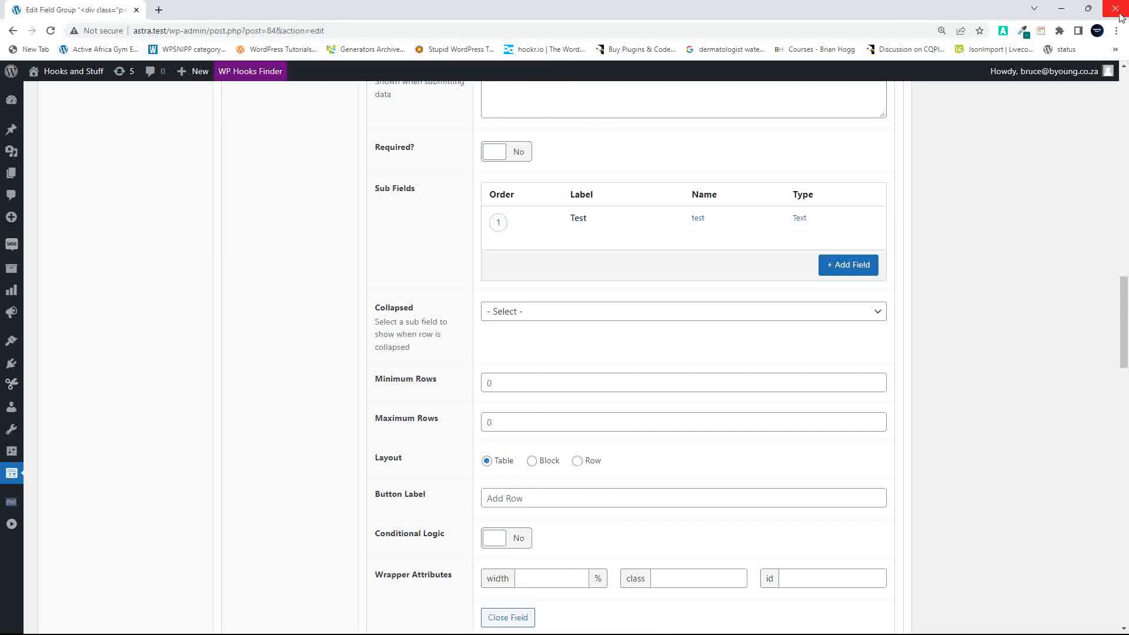
{"action": "mouse_move", "coordinate": [1088, 9]}
{"action": "left_click", "coordinate": [980, 34]}
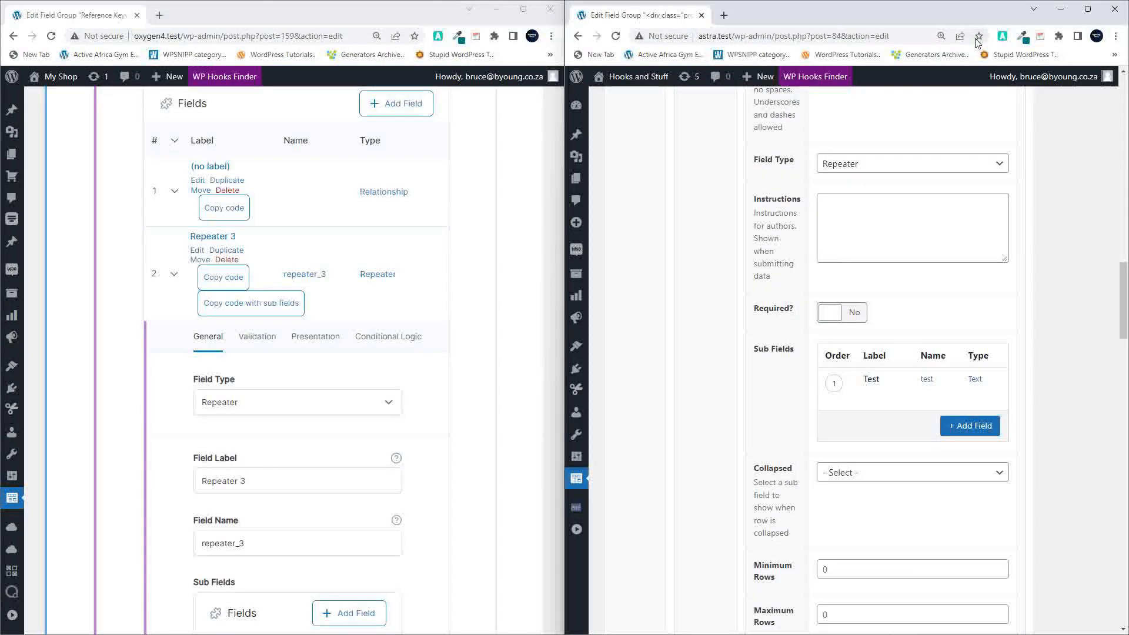
Step: Enlarge the oxygen4.test editor to full size and examine Repeater 3's Validation settings, its General settings and its sub fields list
{"action": "double_click", "coordinate": [525, 17]}
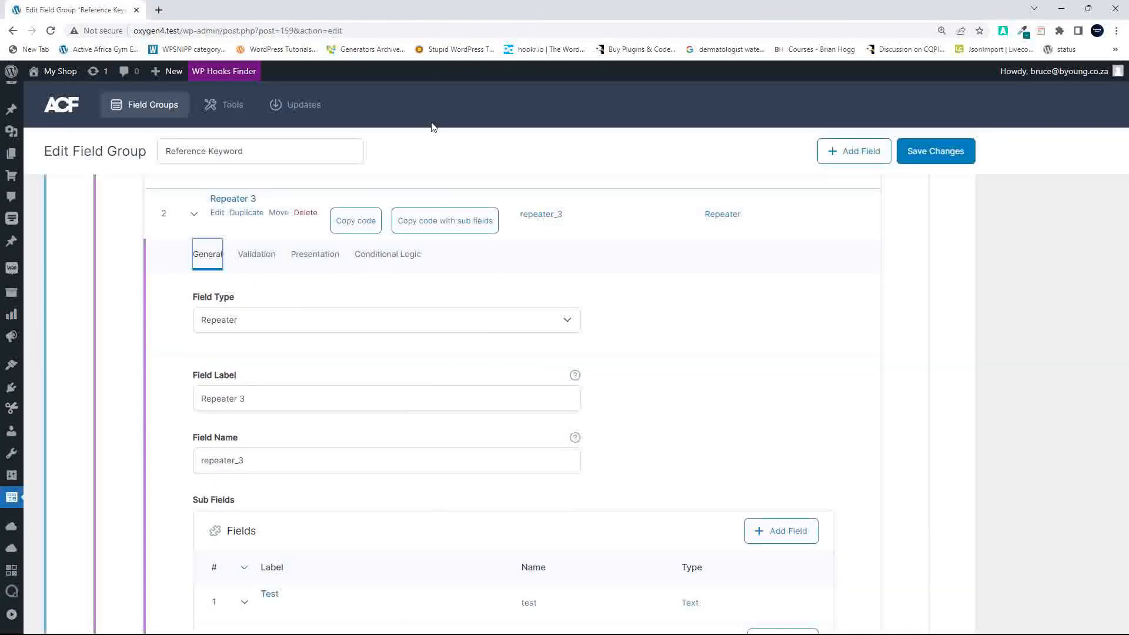
{"action": "left_click", "coordinate": [248, 259]}
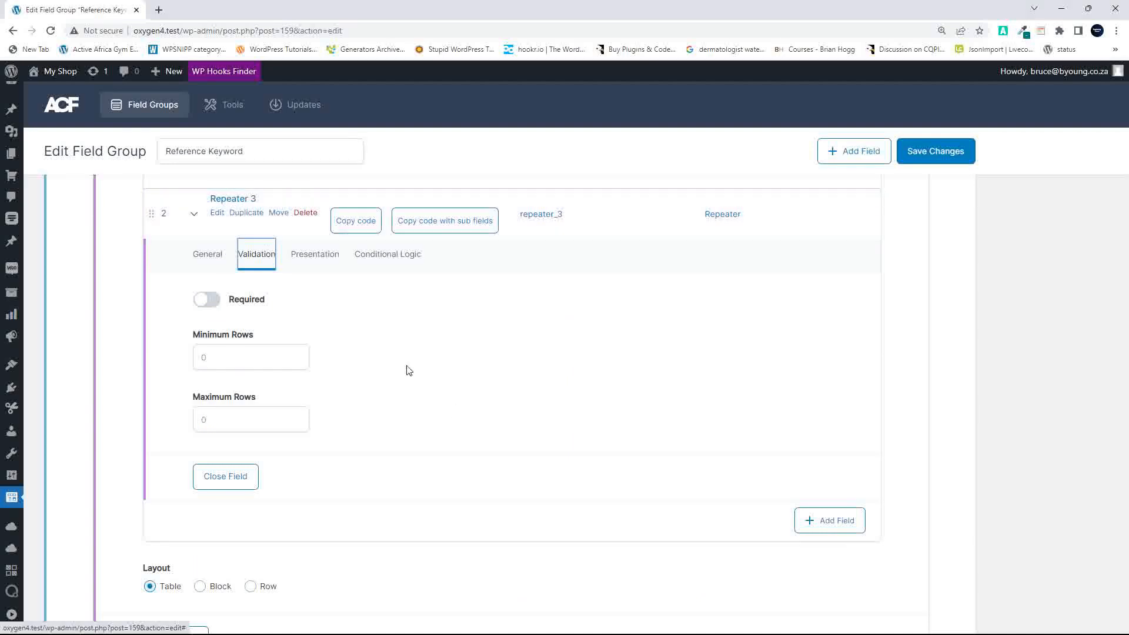
{"action": "scroll", "coordinate": [453, 410], "scroll_direction": "down", "scroll_amount": 4}
{"action": "scroll", "coordinate": [453, 410], "scroll_direction": "up", "scroll_amount": 6}
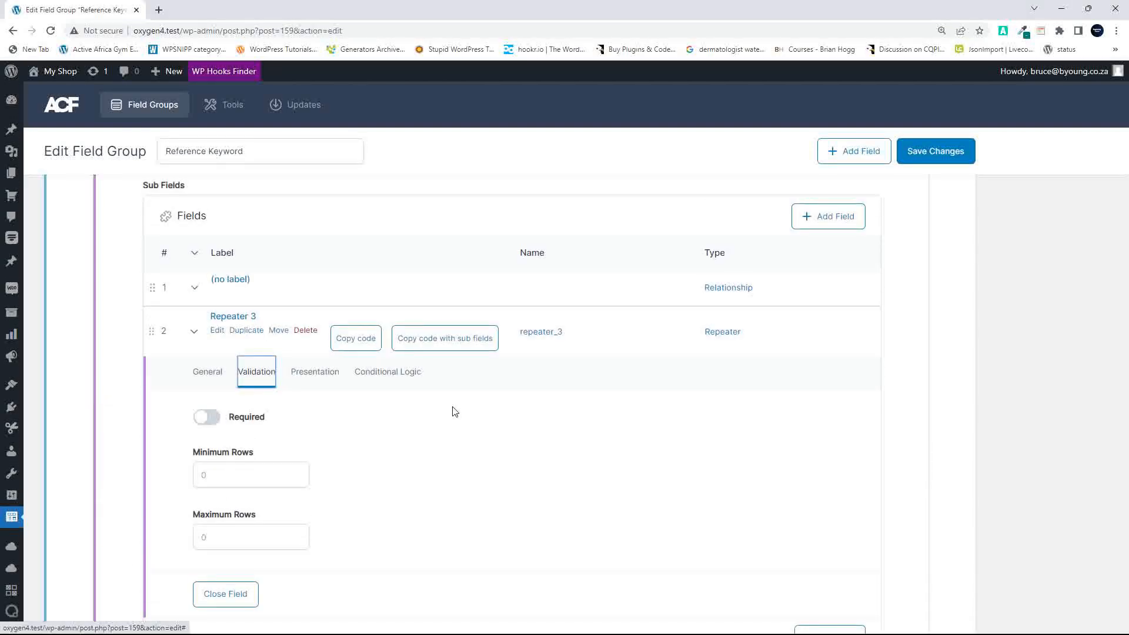
{"action": "scroll", "coordinate": [447, 457], "scroll_direction": "down", "scroll_amount": 3}
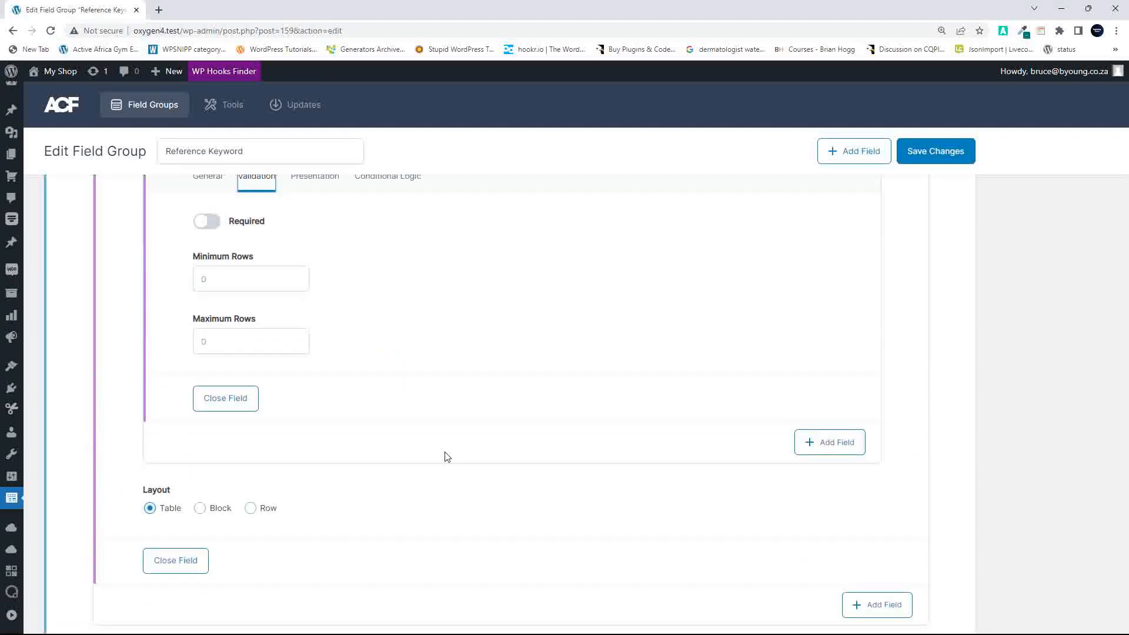
{"action": "scroll", "coordinate": [447, 457], "scroll_direction": "up", "scroll_amount": 4}
{"action": "left_click", "coordinate": [207, 409]}
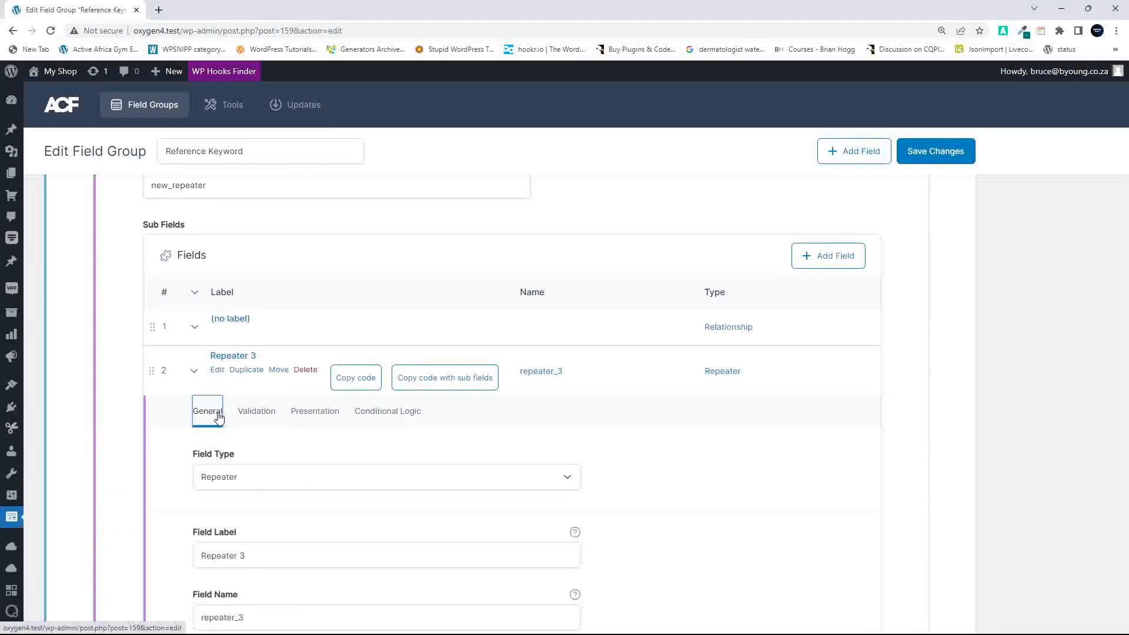
{"action": "scroll", "coordinate": [379, 446], "scroll_direction": "down", "scroll_amount": 2}
{"action": "scroll", "coordinate": [298, 391], "scroll_direction": "down", "scroll_amount": 5}
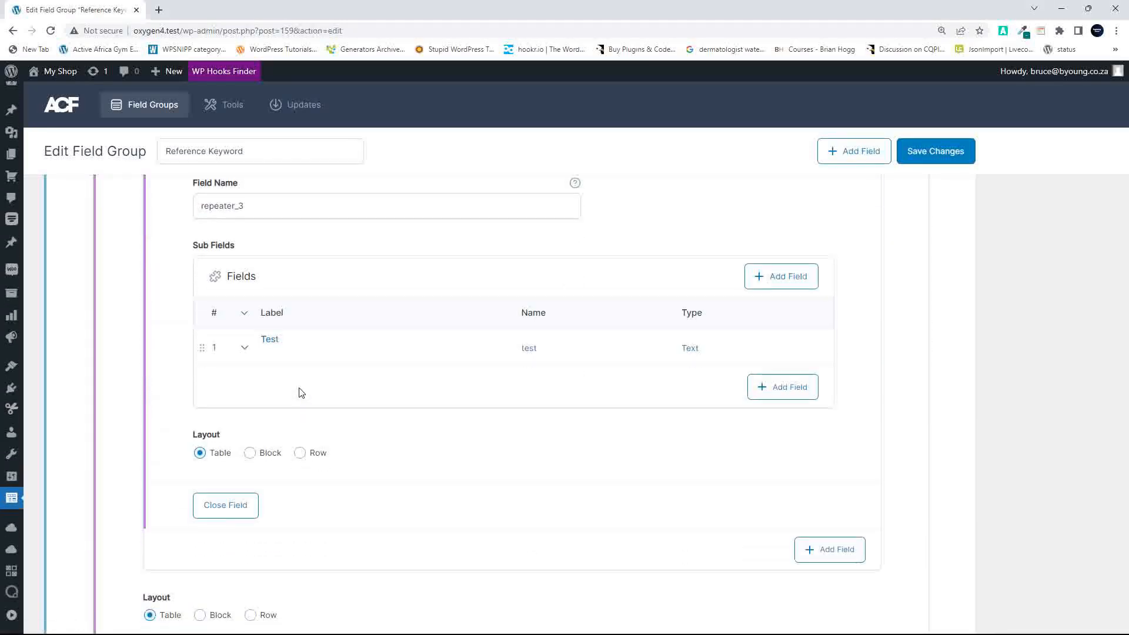
Step: Expand the Test sub field of Repeater 3 and look through its Validation and General settings
{"action": "left_click", "coordinate": [276, 346]}
{"action": "scroll", "coordinate": [326, 406], "scroll_direction": "down", "scroll_amount": 5}
{"action": "scroll", "coordinate": [328, 407], "scroll_direction": "up", "scroll_amount": 3}
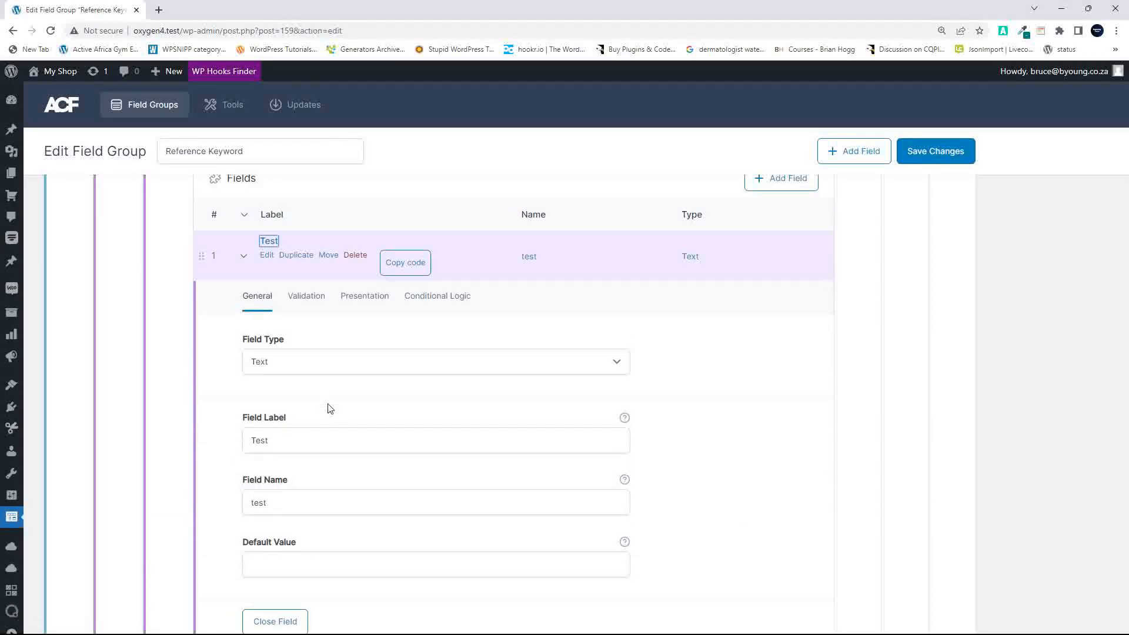
{"action": "left_click", "coordinate": [315, 300]}
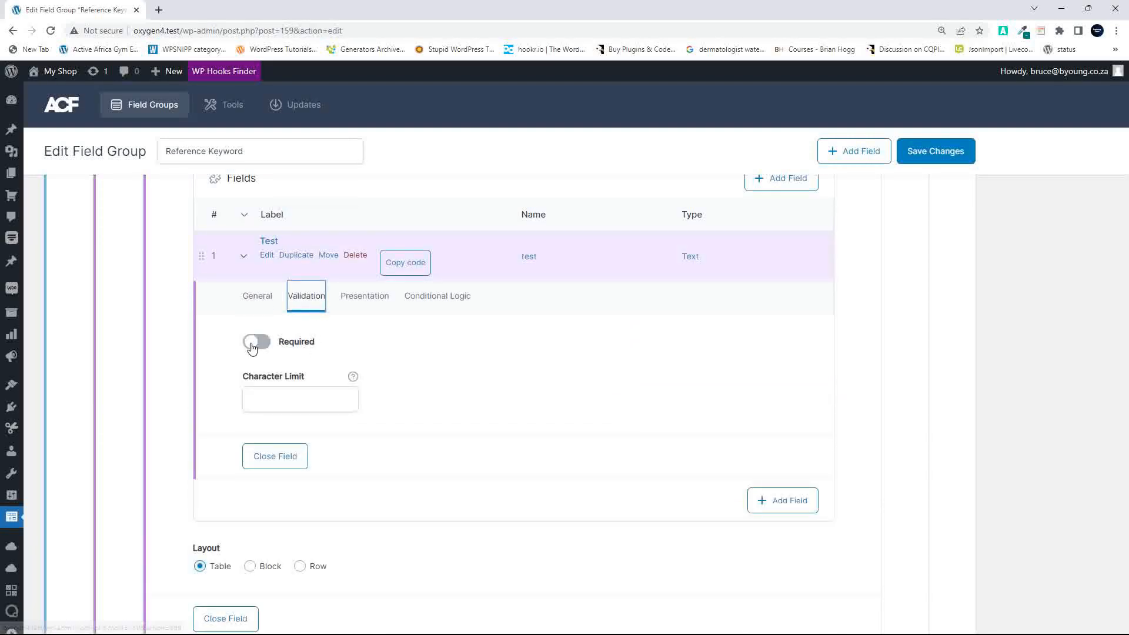
{"action": "scroll", "coordinate": [318, 376], "scroll_direction": "up", "scroll_amount": 1}
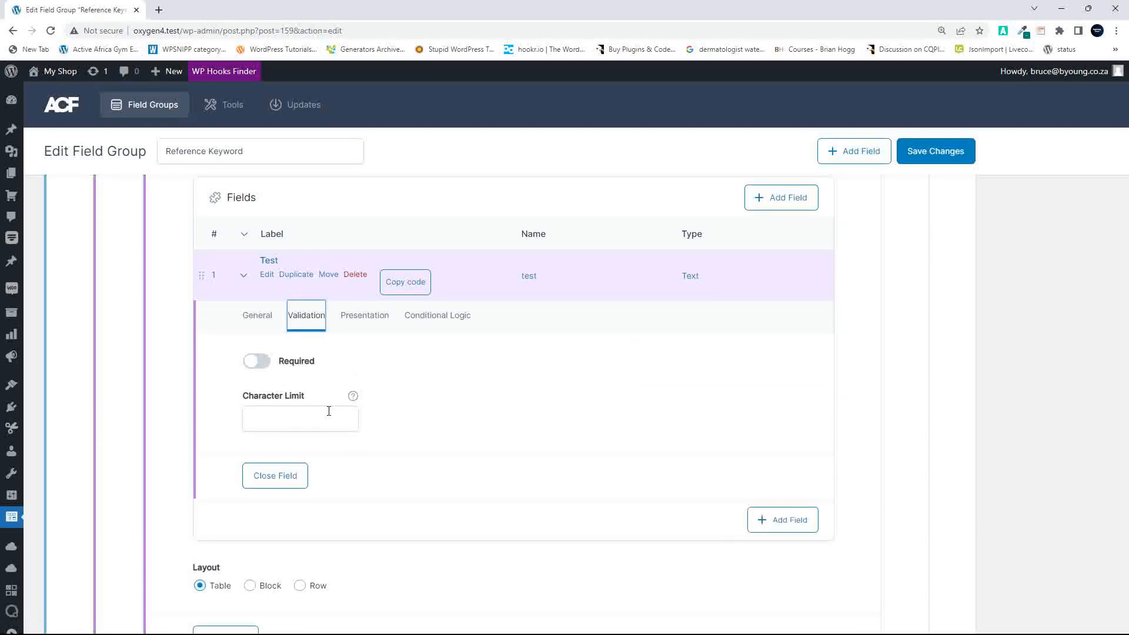
{"action": "left_click", "coordinate": [260, 320]}
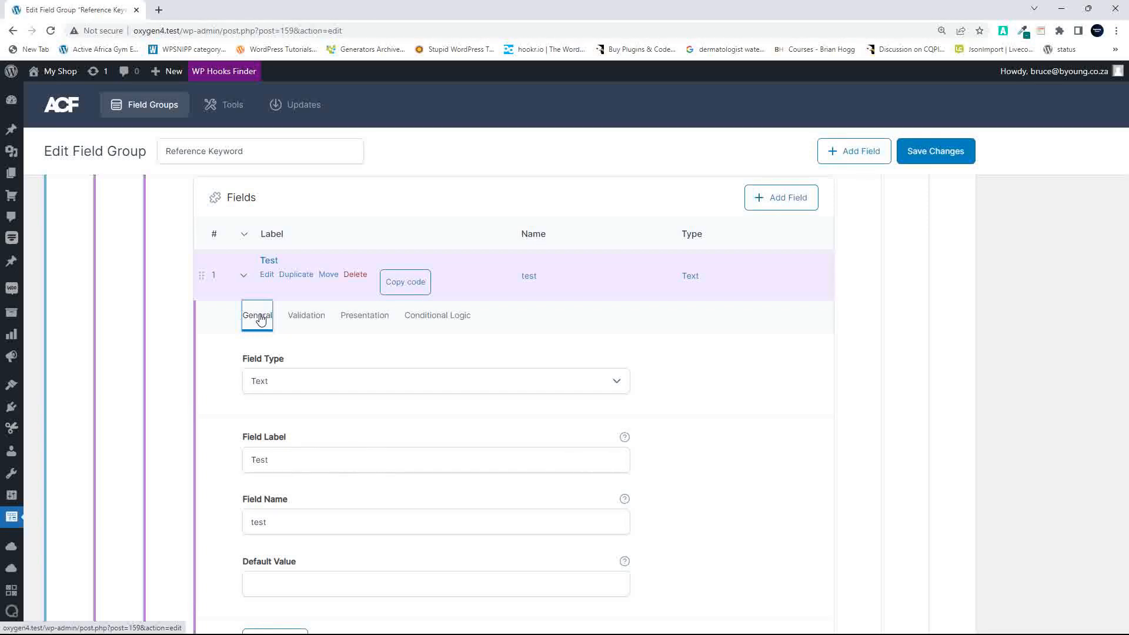
{"action": "scroll", "coordinate": [261, 320], "scroll_direction": "down", "scroll_amount": 1}
{"action": "scroll", "coordinate": [264, 351], "scroll_direction": "up", "scroll_amount": 2}
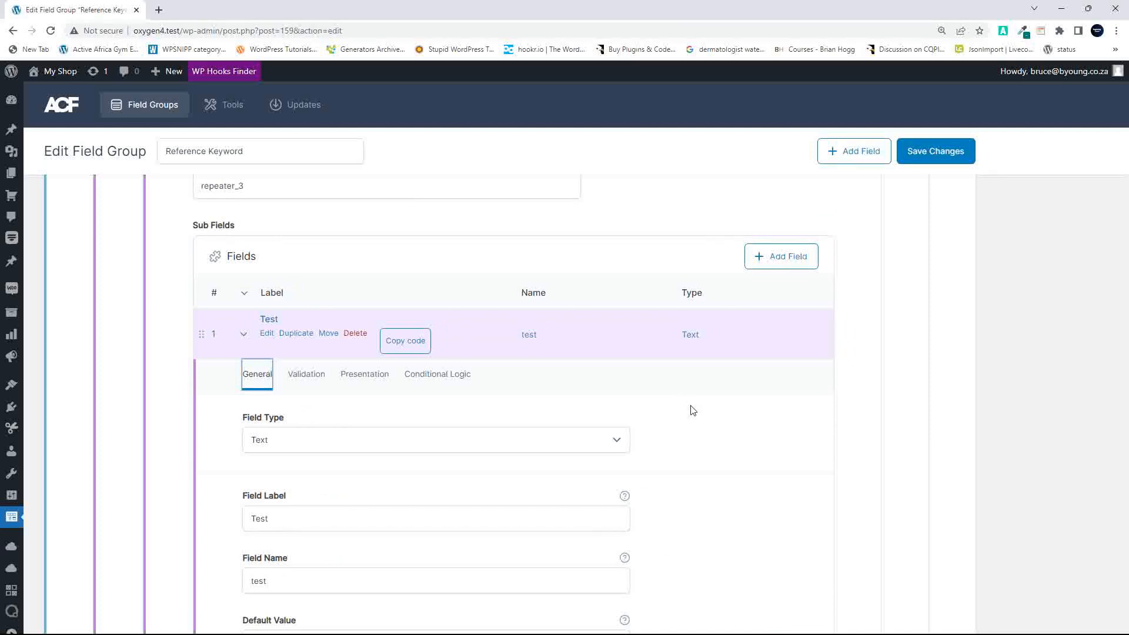
{"action": "left_click", "coordinate": [707, 409]}
{"action": "scroll", "coordinate": [708, 413], "scroll_direction": "down", "scroll_amount": 4}
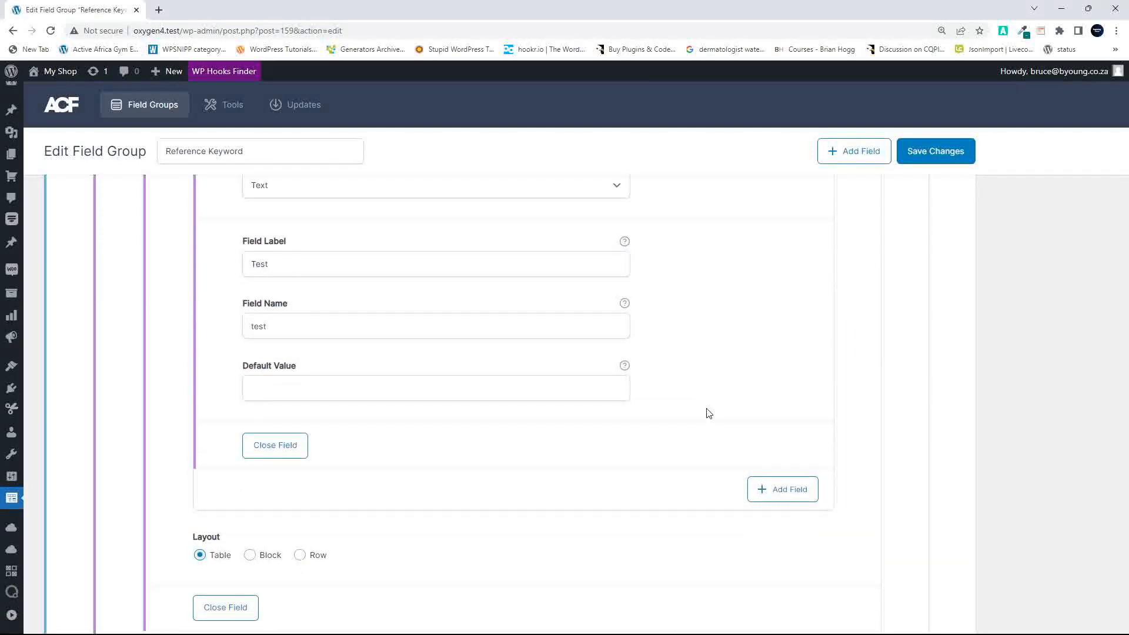
Step: Show the Test sub field's Validation settings and look back up through the nested repeaters to the top-level Label field's sub fields
{"action": "scroll", "coordinate": [708, 412], "scroll_direction": "up", "scroll_amount": 3}
{"action": "left_click", "coordinate": [310, 318]}
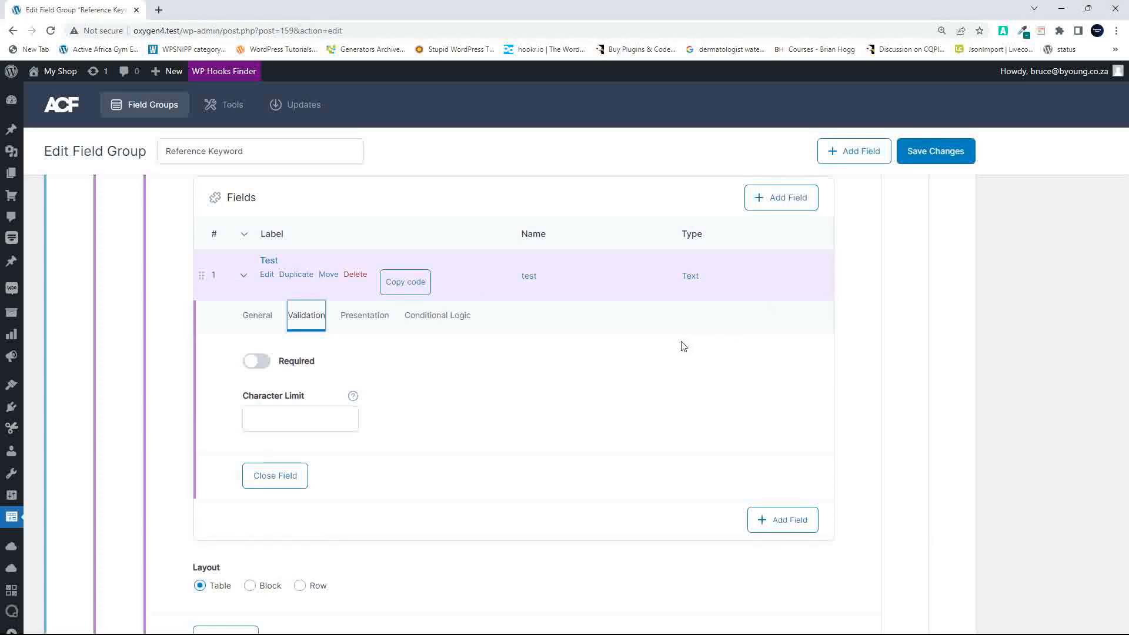
{"action": "scroll", "coordinate": [612, 360], "scroll_direction": "up", "scroll_amount": 10}
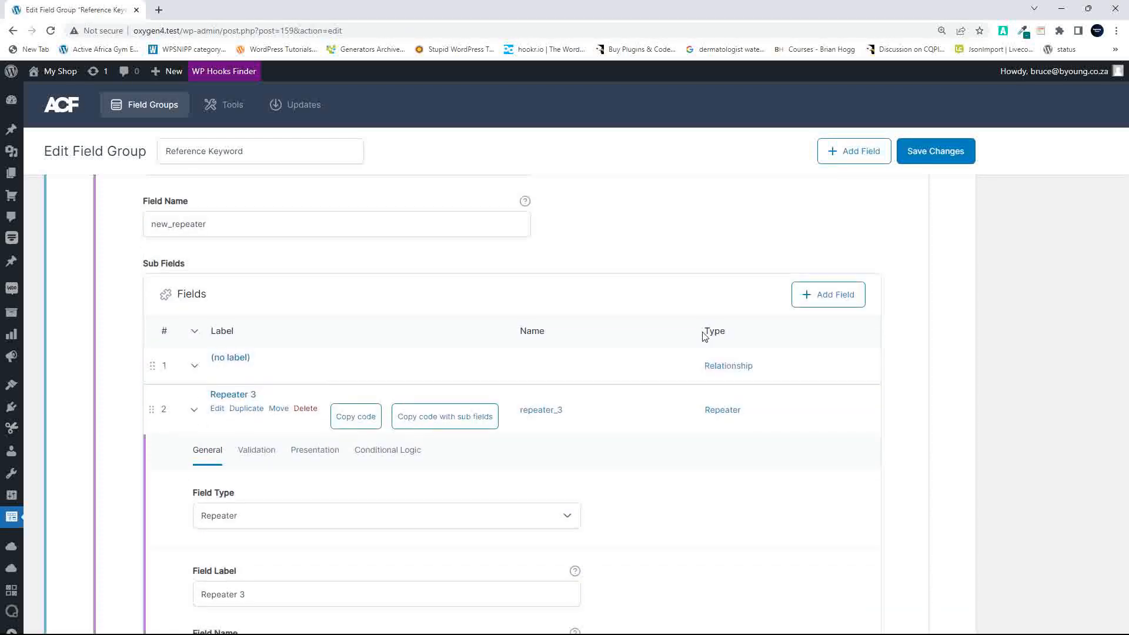
{"action": "scroll", "coordinate": [118, 463], "scroll_direction": "up", "scroll_amount": 6}
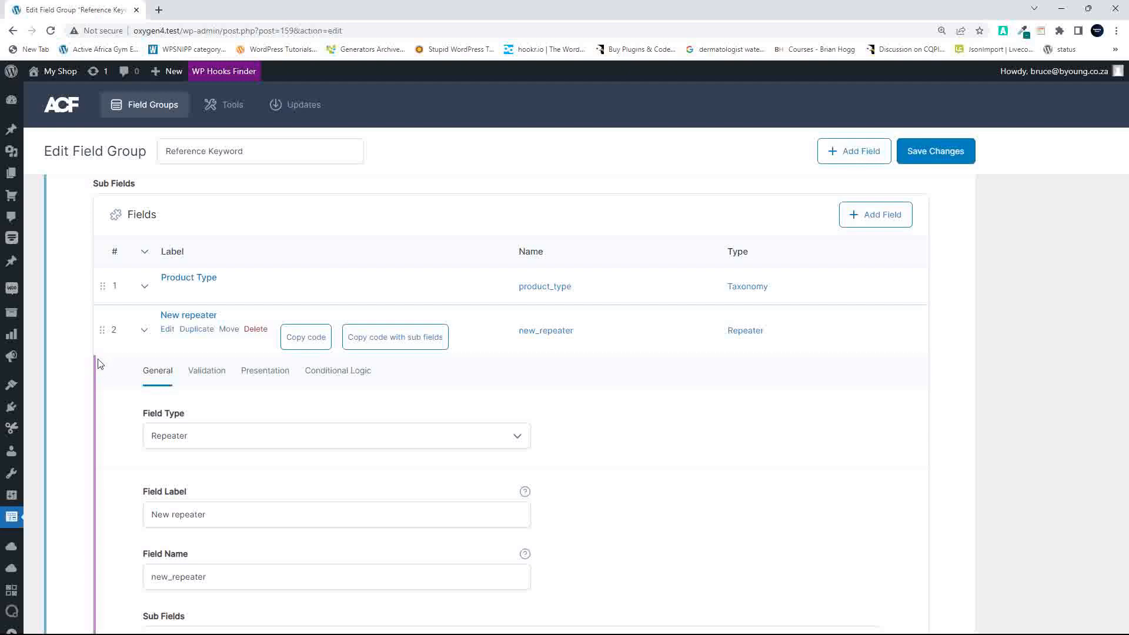
{"action": "scroll", "coordinate": [63, 403], "scroll_direction": "up", "scroll_amount": 1}
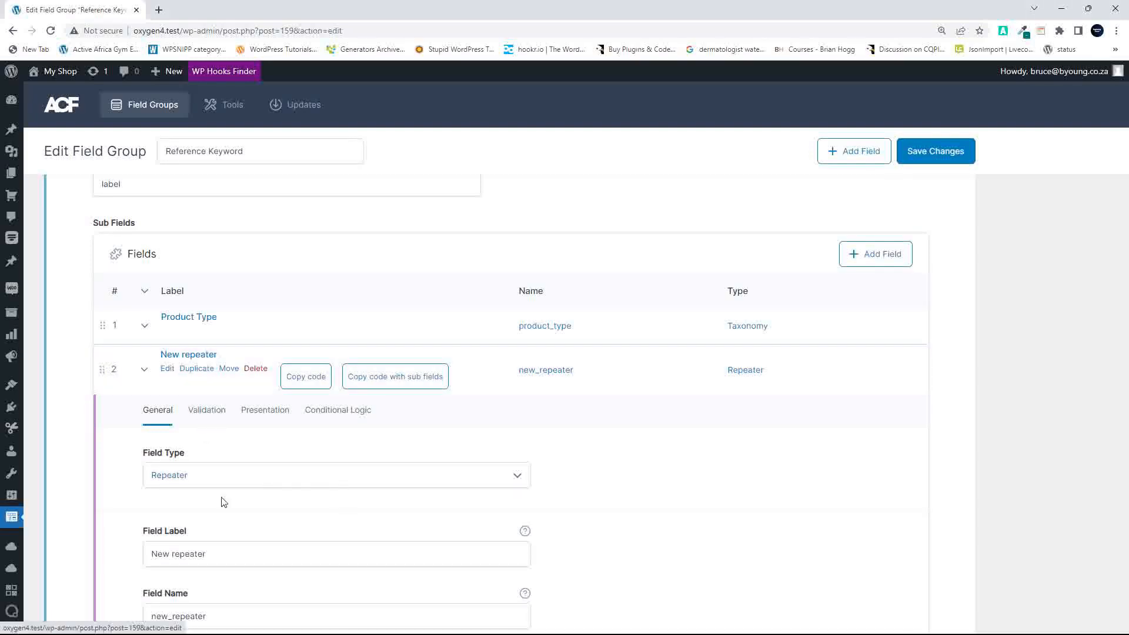
{"action": "scroll", "coordinate": [217, 530], "scroll_direction": "up", "scroll_amount": 1}
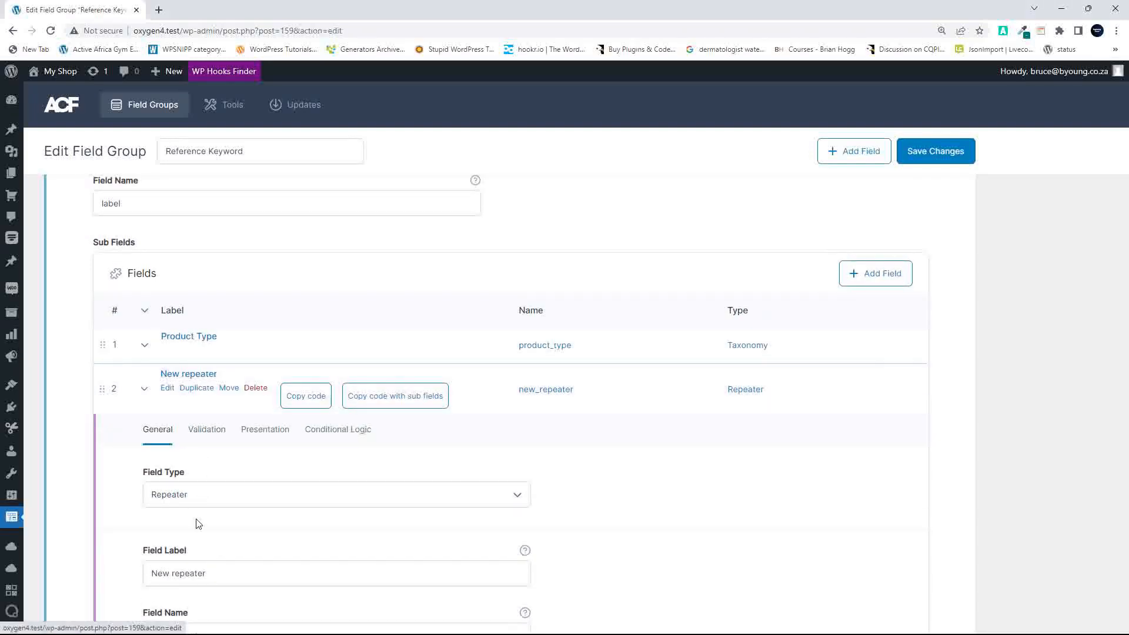
{"action": "scroll", "coordinate": [204, 574], "scroll_direction": "down", "scroll_amount": 2}
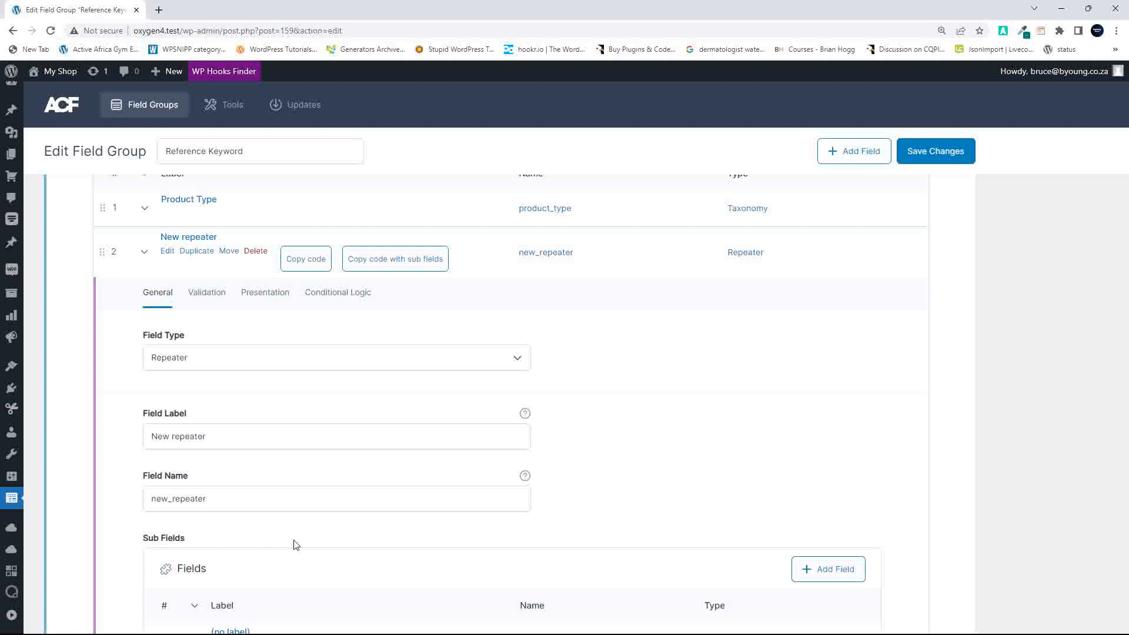
{"action": "scroll", "coordinate": [296, 545], "scroll_direction": "up", "scroll_amount": 1}
{"action": "scroll", "coordinate": [296, 545], "scroll_direction": "up", "scroll_amount": 3}
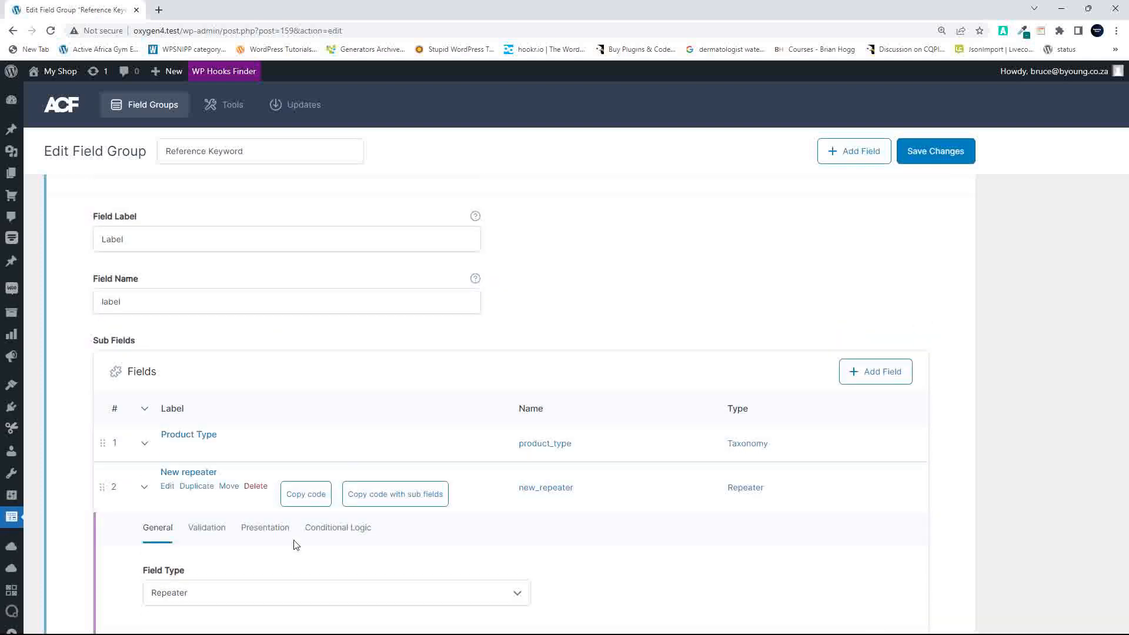
{"action": "scroll", "coordinate": [296, 545], "scroll_direction": "down", "scroll_amount": 1}
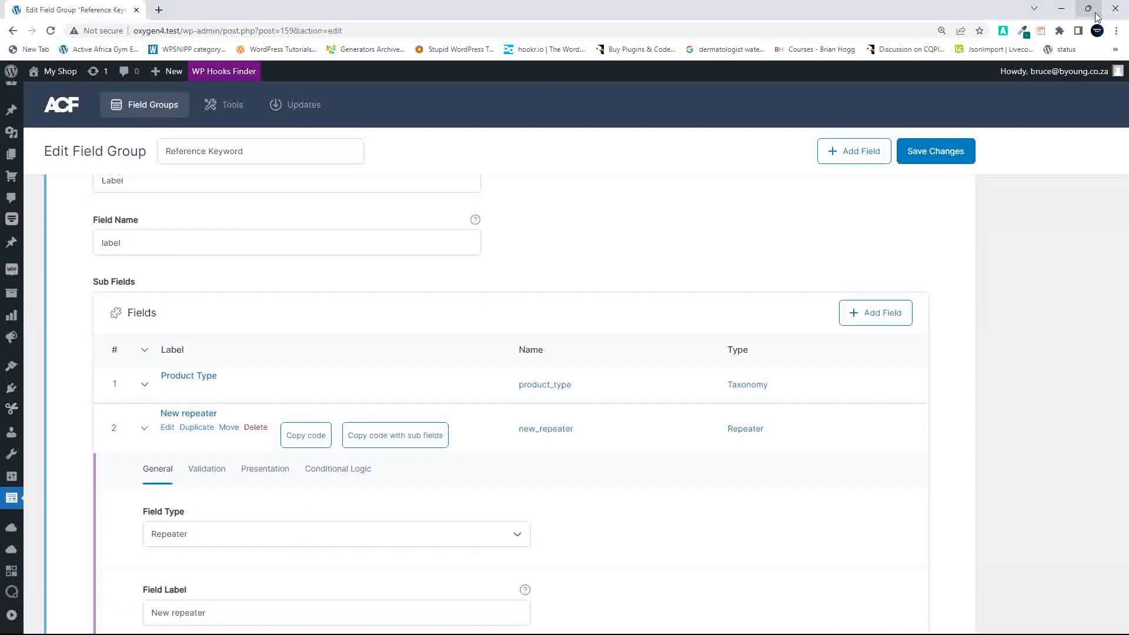
Step: Restore the side-by-side layout, enlarge the astra.test editor to full size and look over the Another Repeater settings
{"action": "mouse_move", "coordinate": [1095, 16]}
{"action": "left_click", "coordinate": [941, 40]}
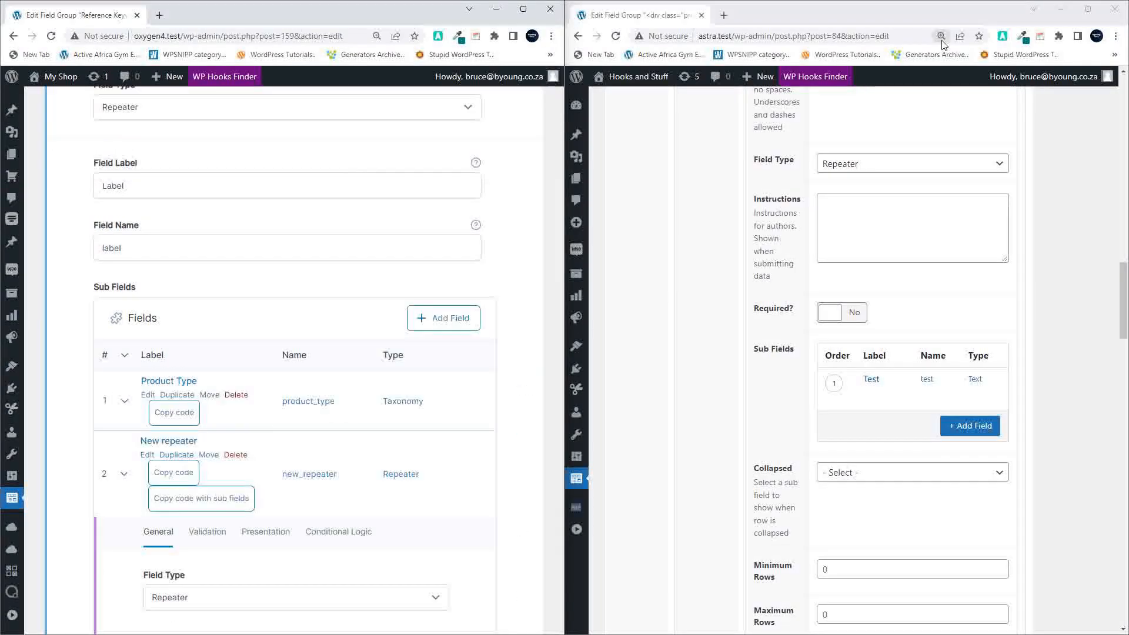
{"action": "left_click", "coordinate": [1087, 9]}
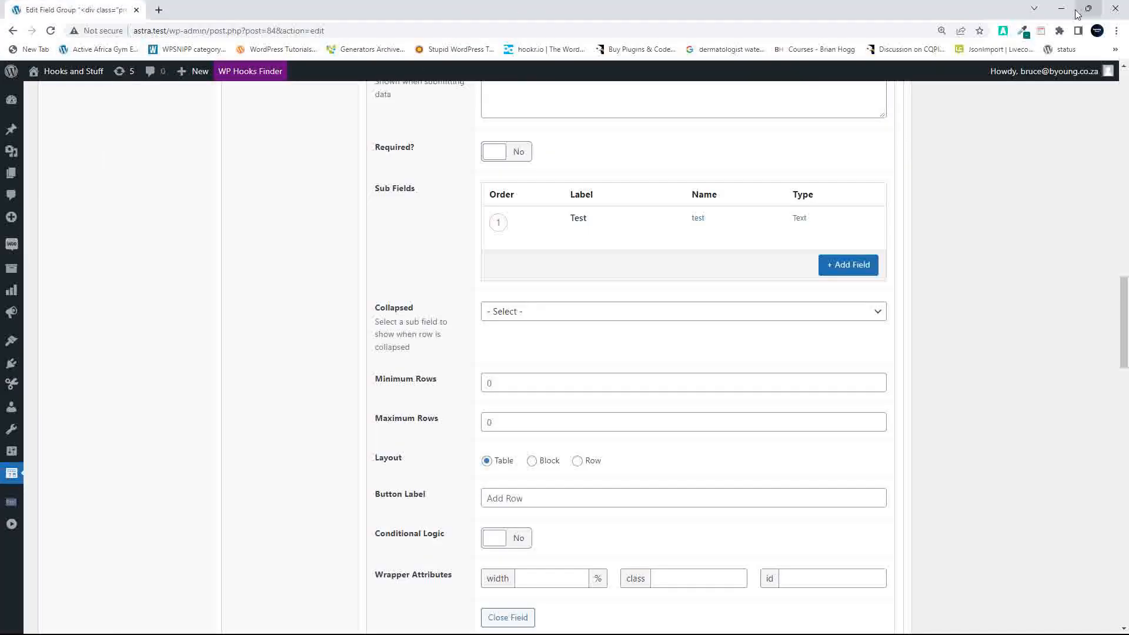
{"action": "scroll", "coordinate": [631, 269], "scroll_direction": "down", "scroll_amount": 1}
{"action": "scroll", "coordinate": [631, 269], "scroll_direction": "up", "scroll_amount": 7}
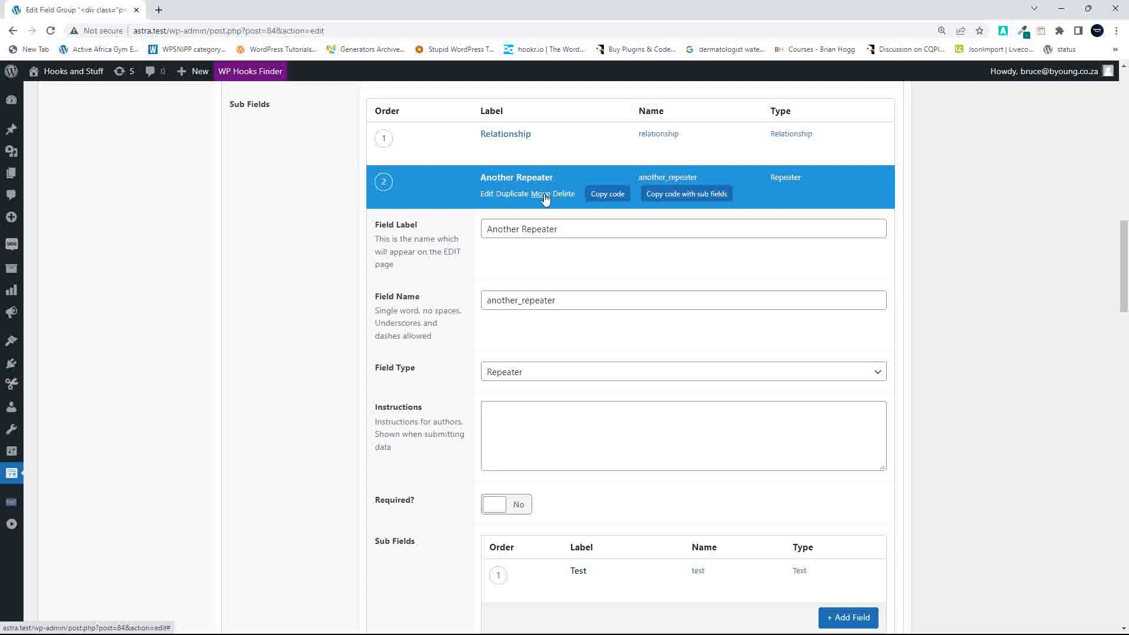
Step: Show field keys in the astra.test editor, check them down to the Test sub field, and restore the side-by-side layout
{"action": "scroll", "coordinate": [547, 199], "scroll_direction": "up", "scroll_amount": 15}
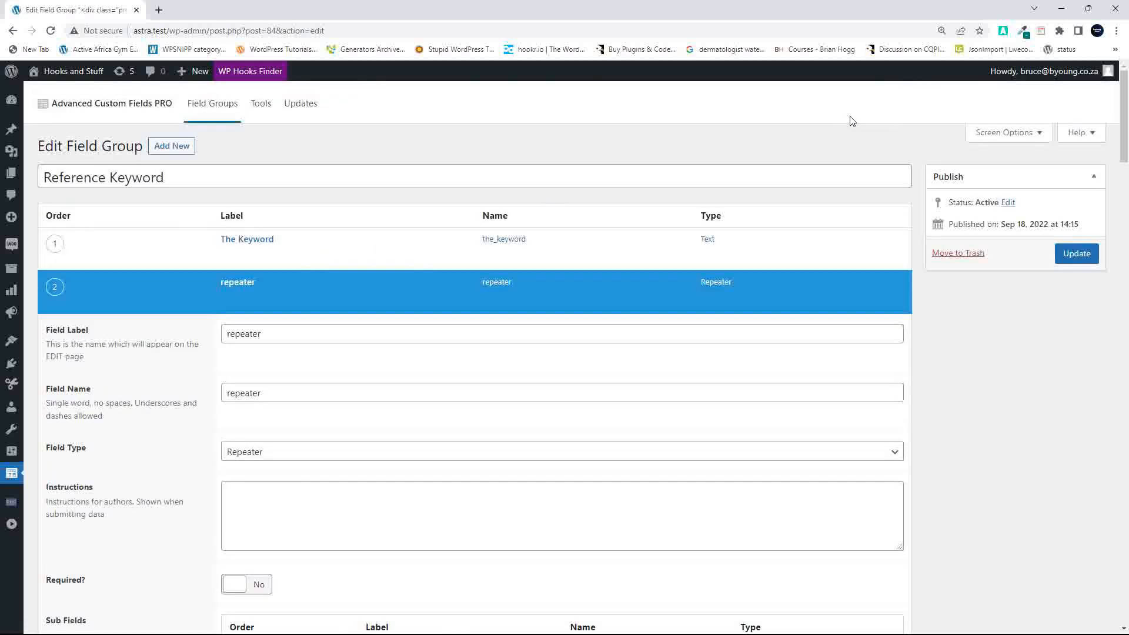
{"action": "left_click", "coordinate": [1038, 133]}
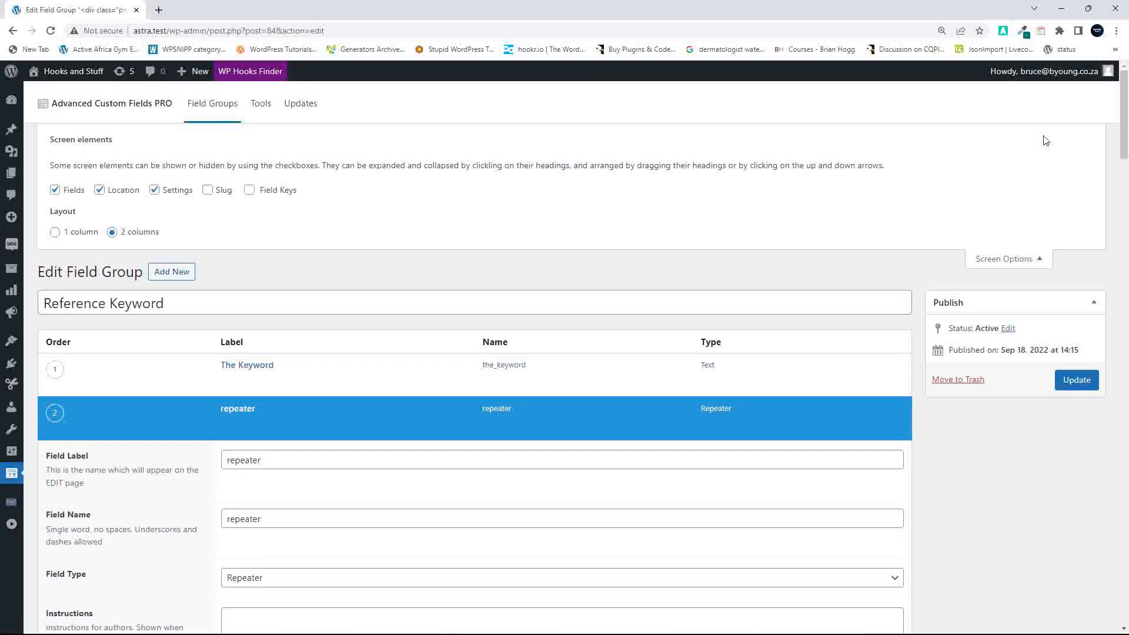
{"action": "left_click", "coordinate": [250, 190]}
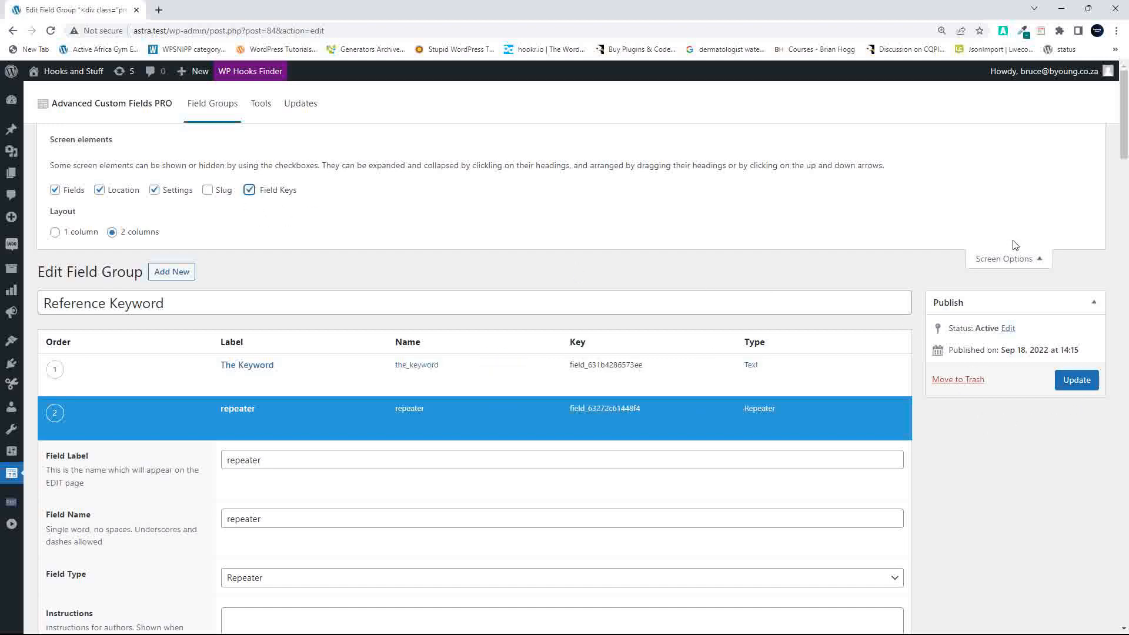
{"action": "left_click", "coordinate": [1016, 259]}
{"action": "scroll", "coordinate": [885, 344], "scroll_direction": "down", "scroll_amount": 16}
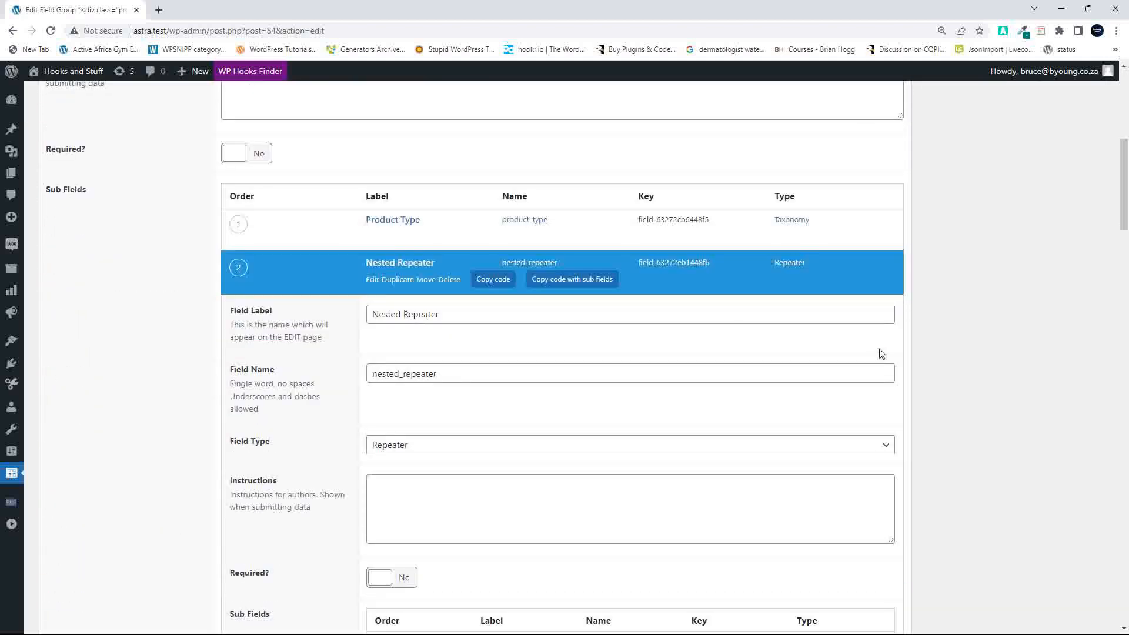
{"action": "scroll", "coordinate": [882, 354], "scroll_direction": "down", "scroll_amount": 3}
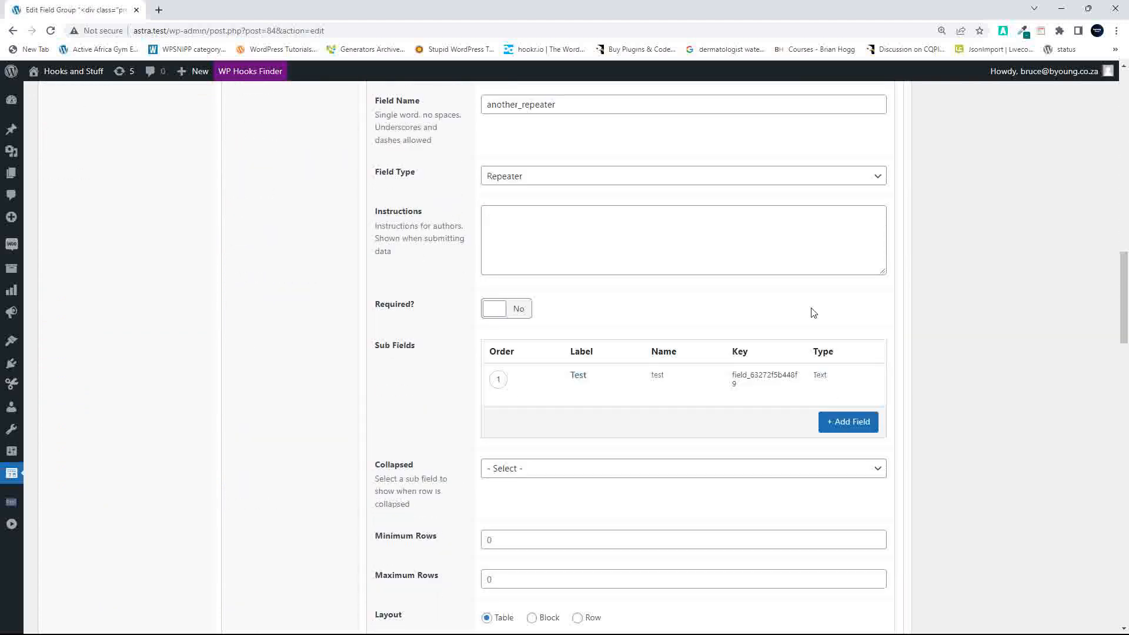
{"action": "mouse_move", "coordinate": [1087, 9]}
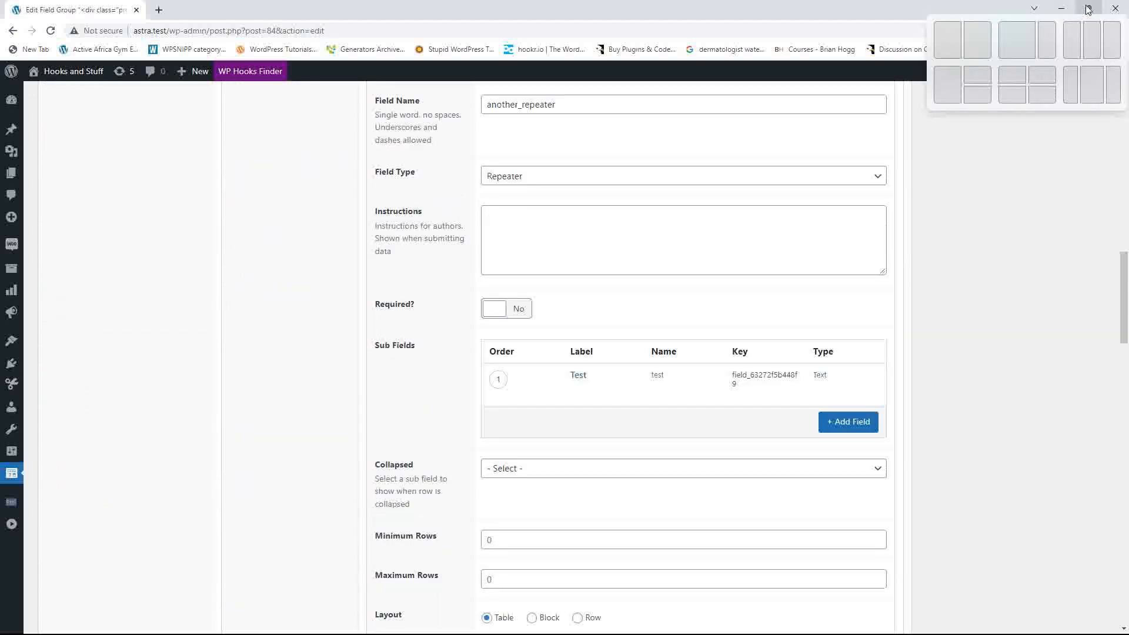
{"action": "left_click", "coordinate": [977, 39]}
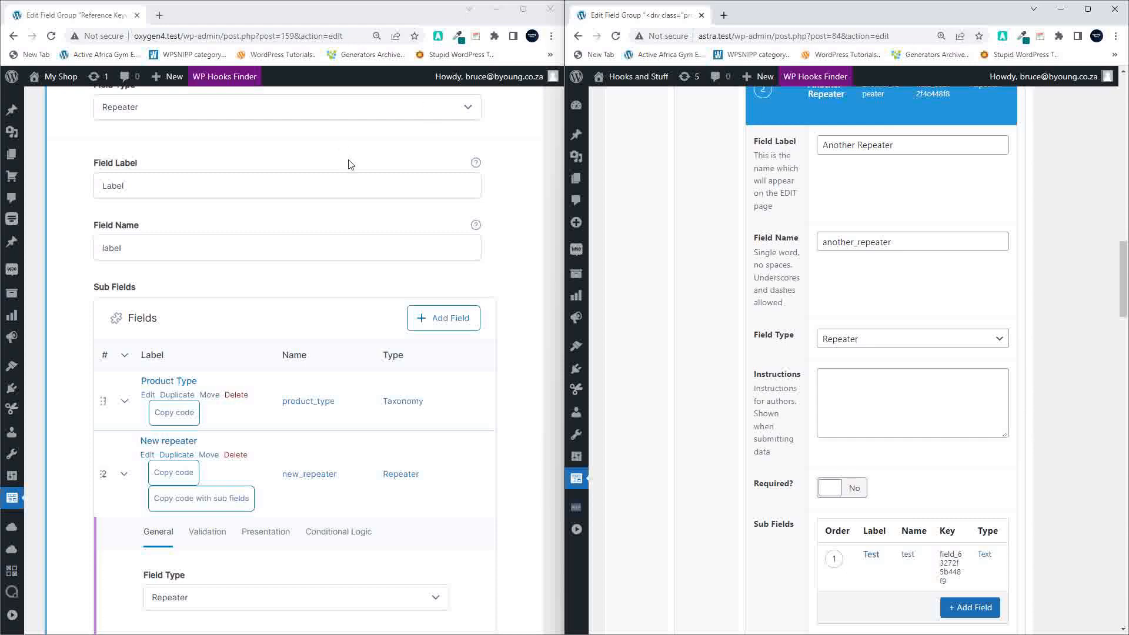
Step: Show field keys in the oxygen4.test editor, enlarge it to full size and check the keys down to Repeater 3
{"action": "scroll", "coordinate": [350, 170], "scroll_direction": "up", "scroll_amount": 2}
{"action": "scroll", "coordinate": [350, 170], "scroll_direction": "up", "scroll_amount": 5}
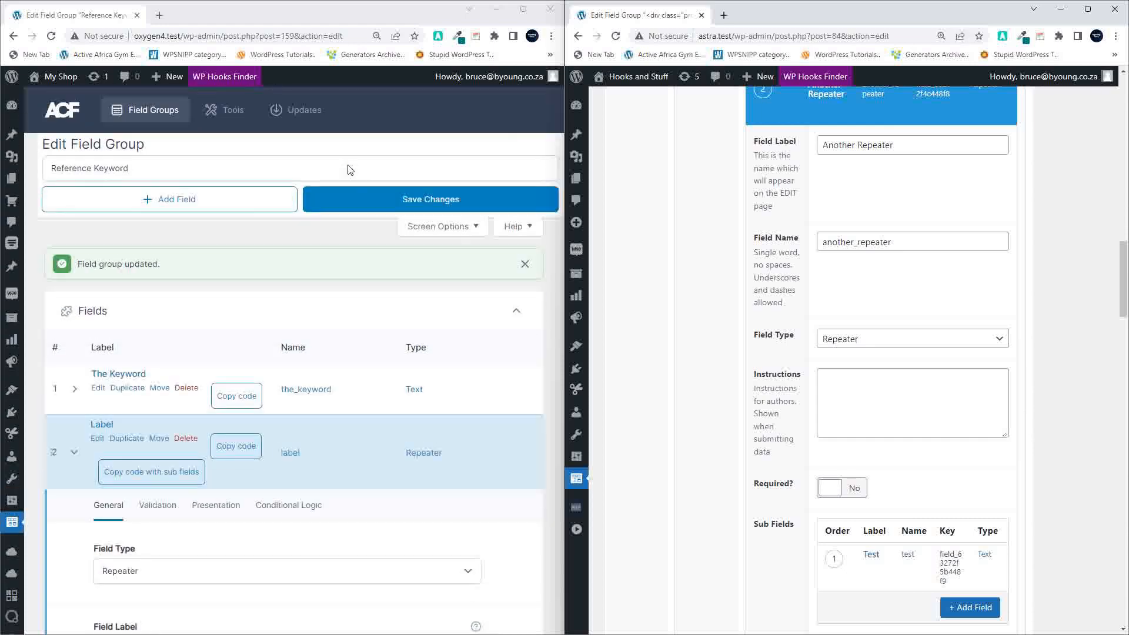
{"action": "left_click", "coordinate": [449, 225]}
{"action": "left_click", "coordinate": [206, 296]}
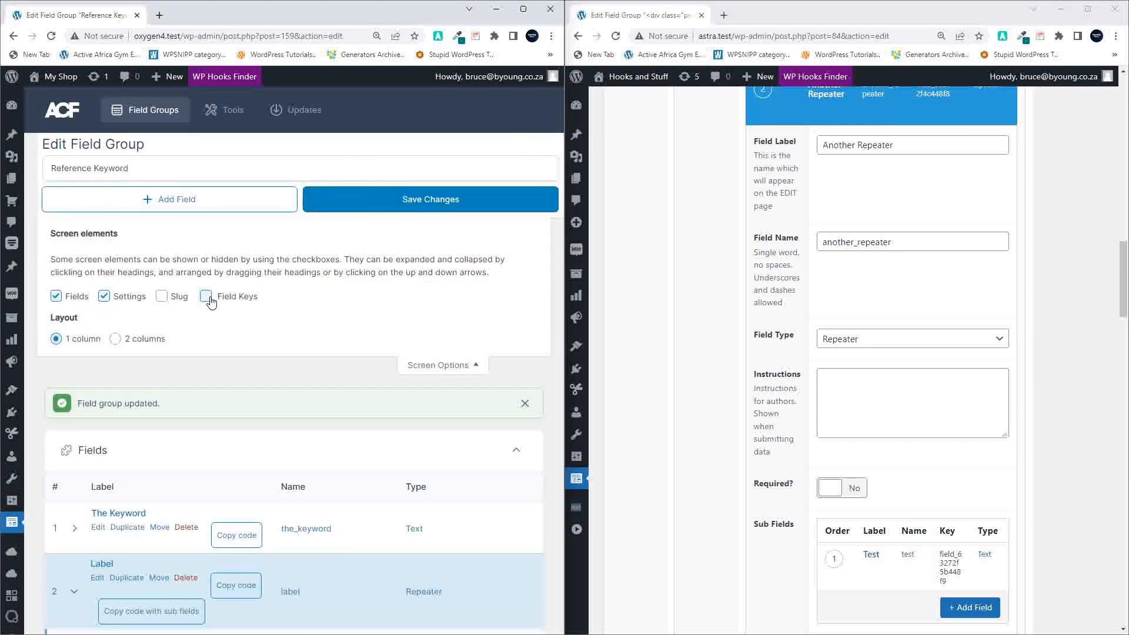
{"action": "left_click", "coordinate": [431, 367]}
{"action": "scroll", "coordinate": [432, 369], "scroll_direction": "down", "scroll_amount": 10}
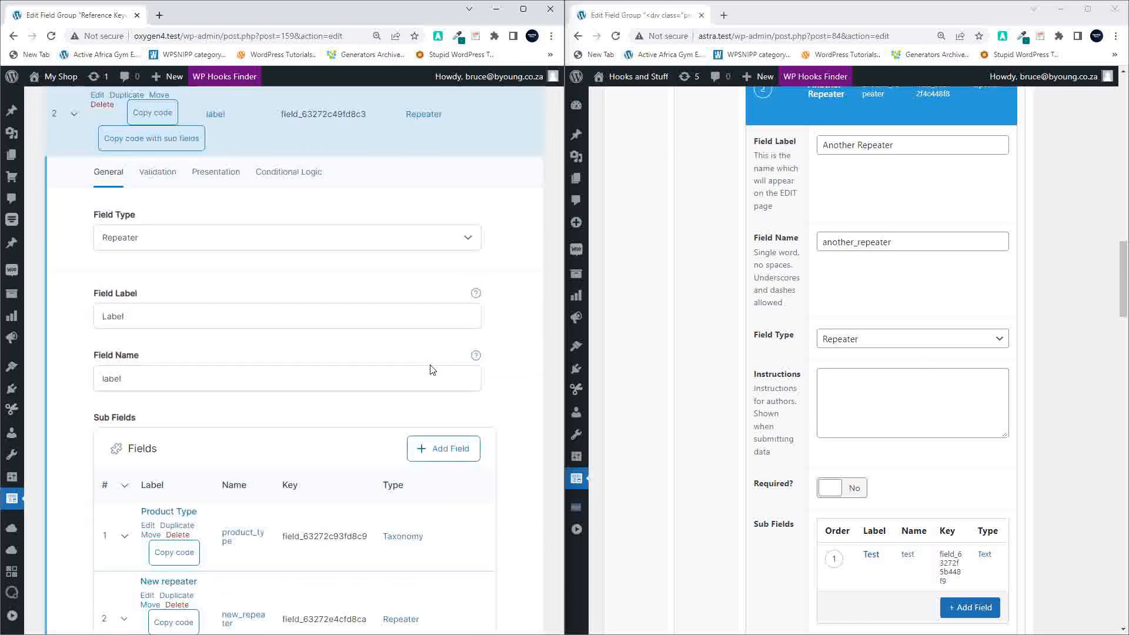
{"action": "left_click", "coordinate": [522, 9]}
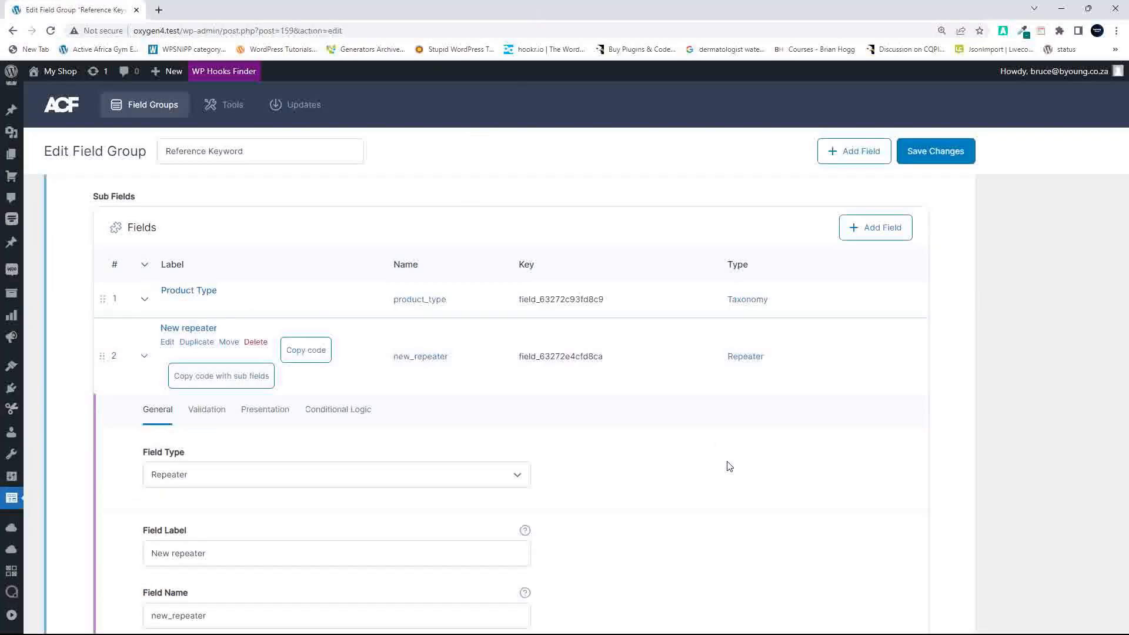
{"action": "scroll", "coordinate": [729, 466], "scroll_direction": "down", "scroll_amount": 9}
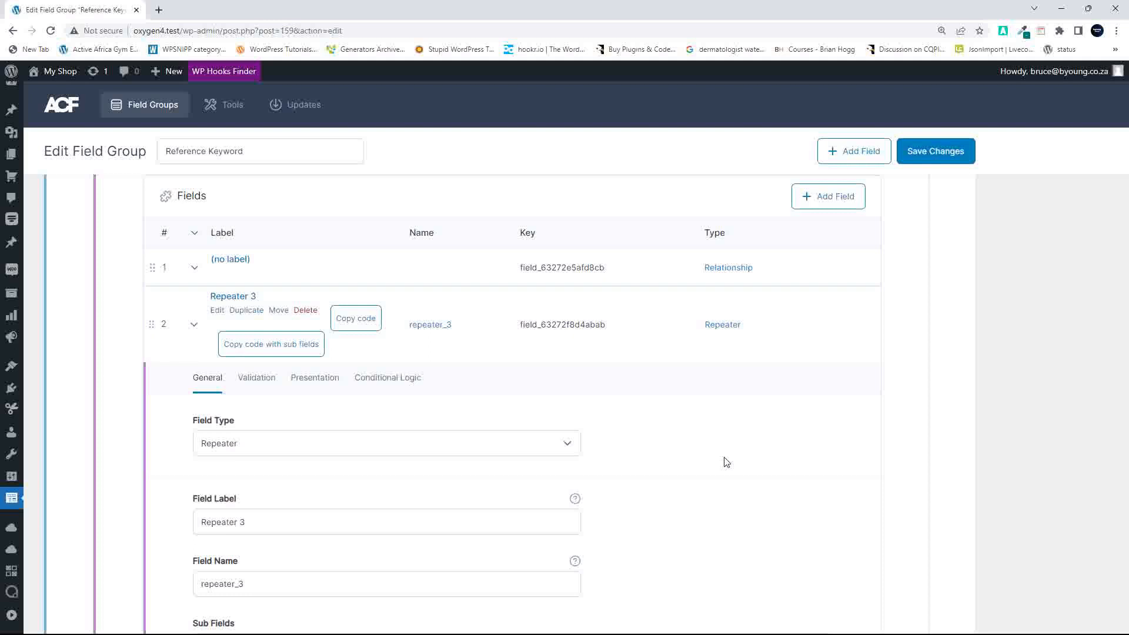
Step: Collapse the nested repeaters from the inside out: Repeater 3, New repeater and the top-level Label field
{"action": "left_click", "coordinate": [226, 297]}
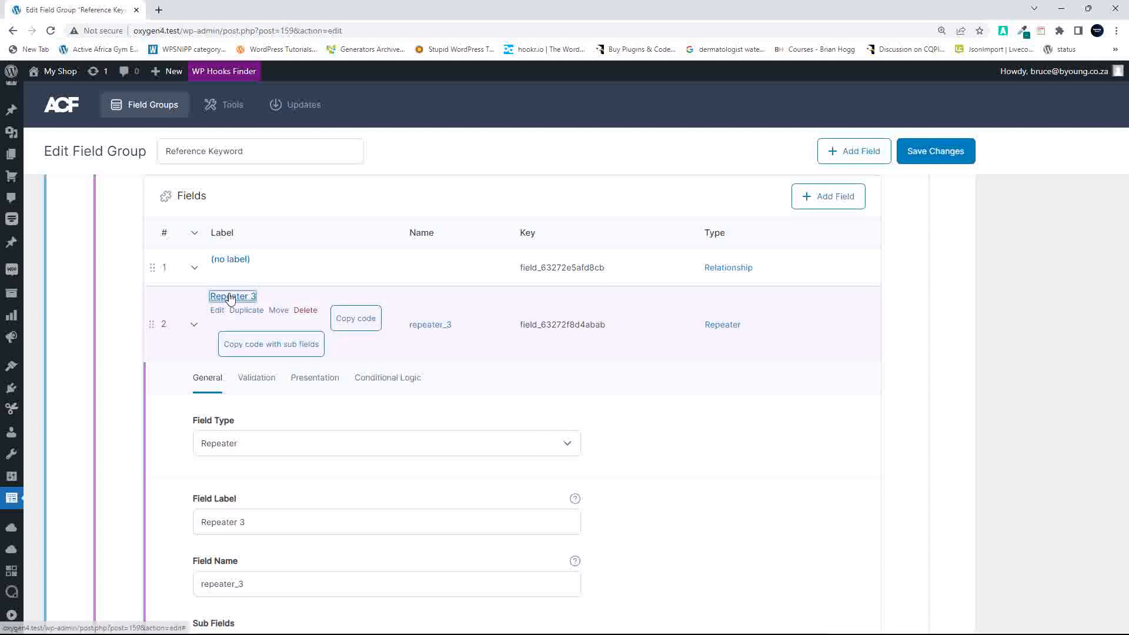
{"action": "scroll", "coordinate": [114, 373], "scroll_direction": "up", "scroll_amount": 1}
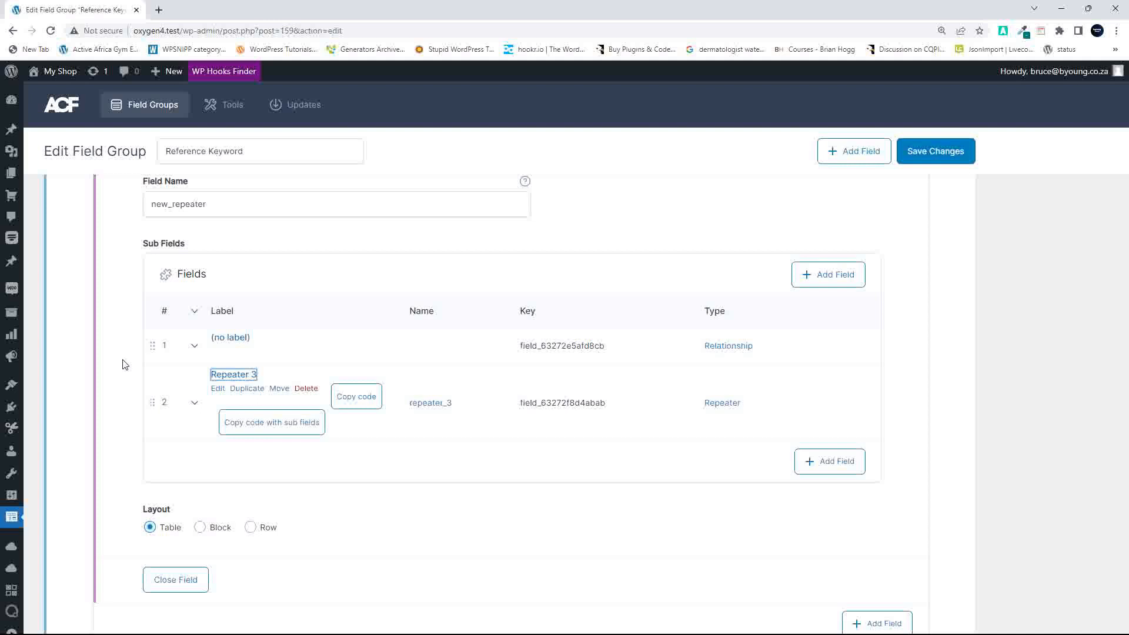
{"action": "scroll", "coordinate": [126, 362], "scroll_direction": "up", "scroll_amount": 6}
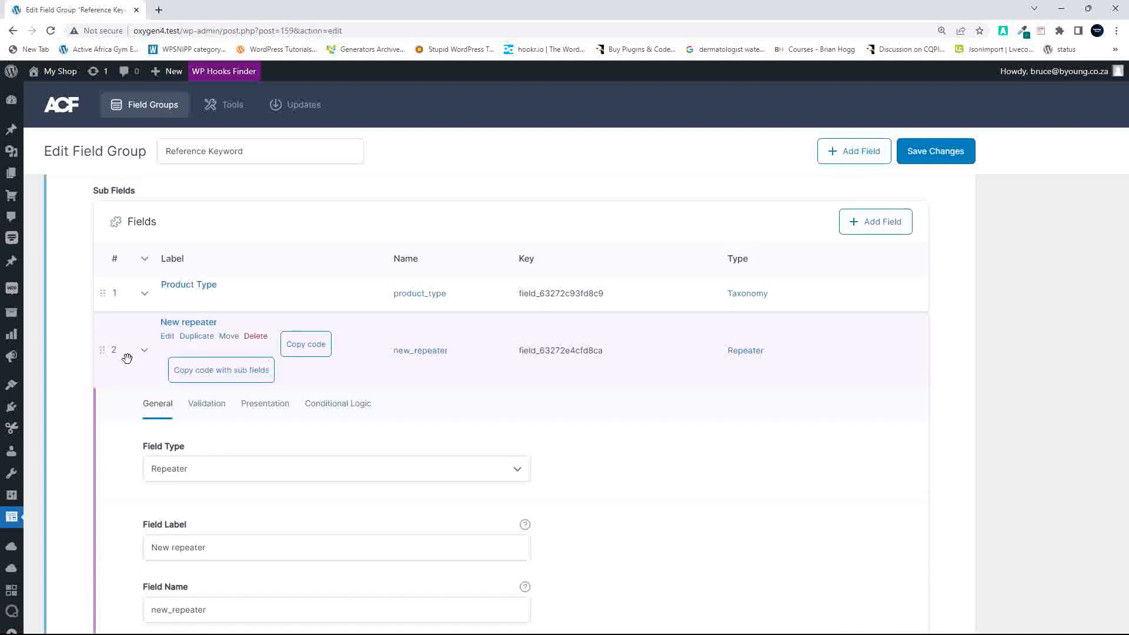
{"action": "left_click", "coordinate": [189, 348]}
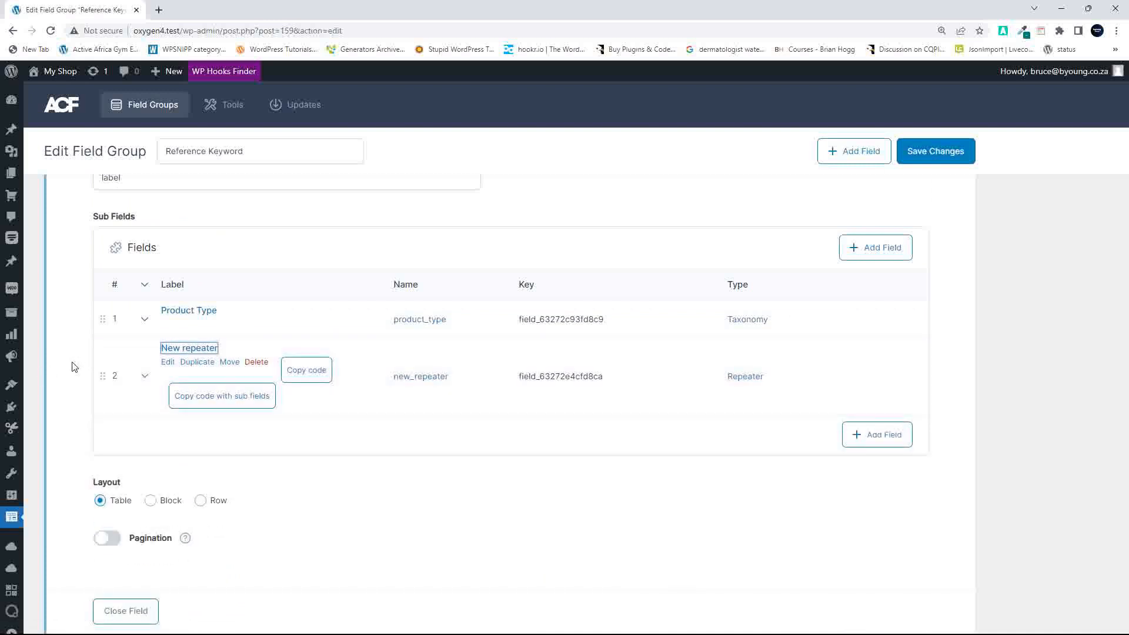
{"action": "scroll", "coordinate": [74, 367], "scroll_direction": "up", "scroll_amount": 8}
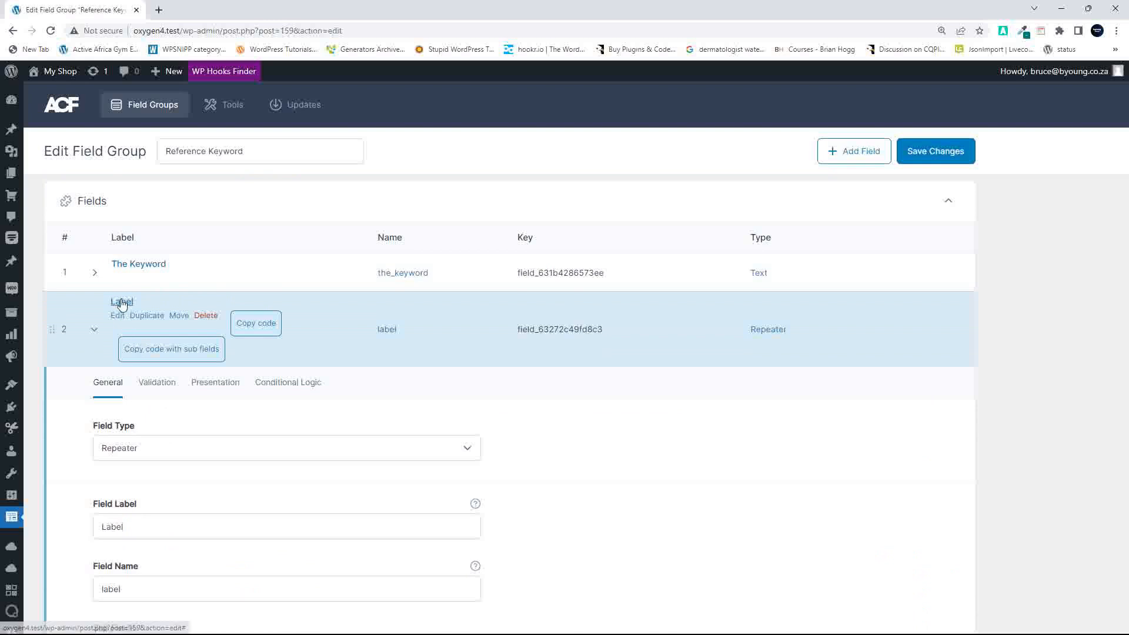
{"action": "left_click", "coordinate": [122, 302]}
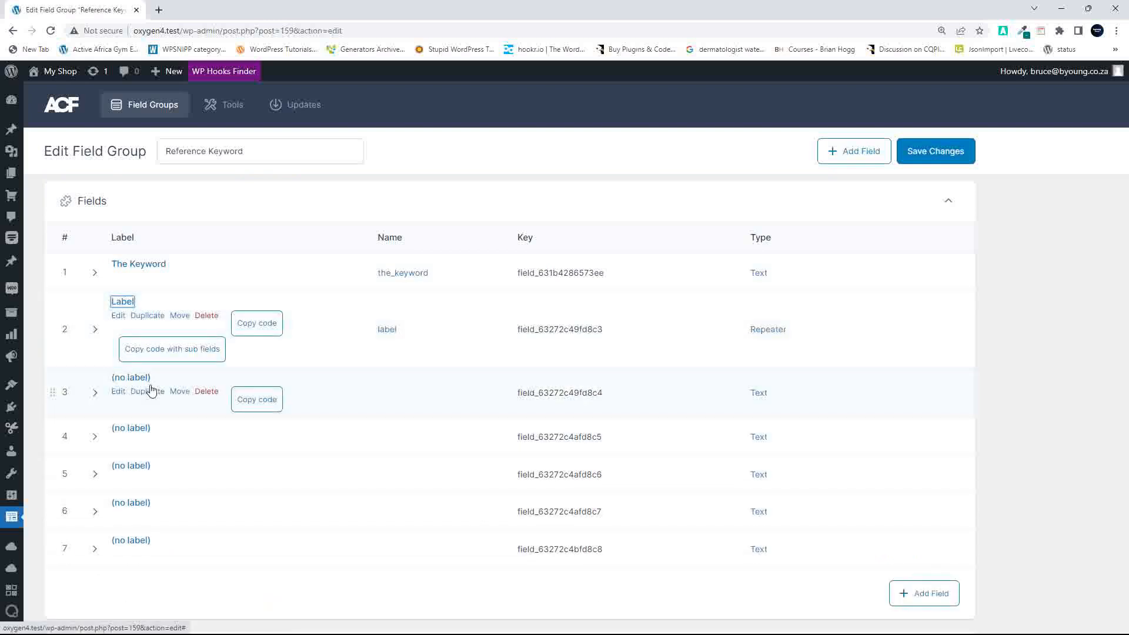
Step: Delete all five unlabelled text fields below the Label repeater and dismiss the update notice
{"action": "left_click", "coordinate": [209, 393]}
{"action": "left_click", "coordinate": [208, 379]}
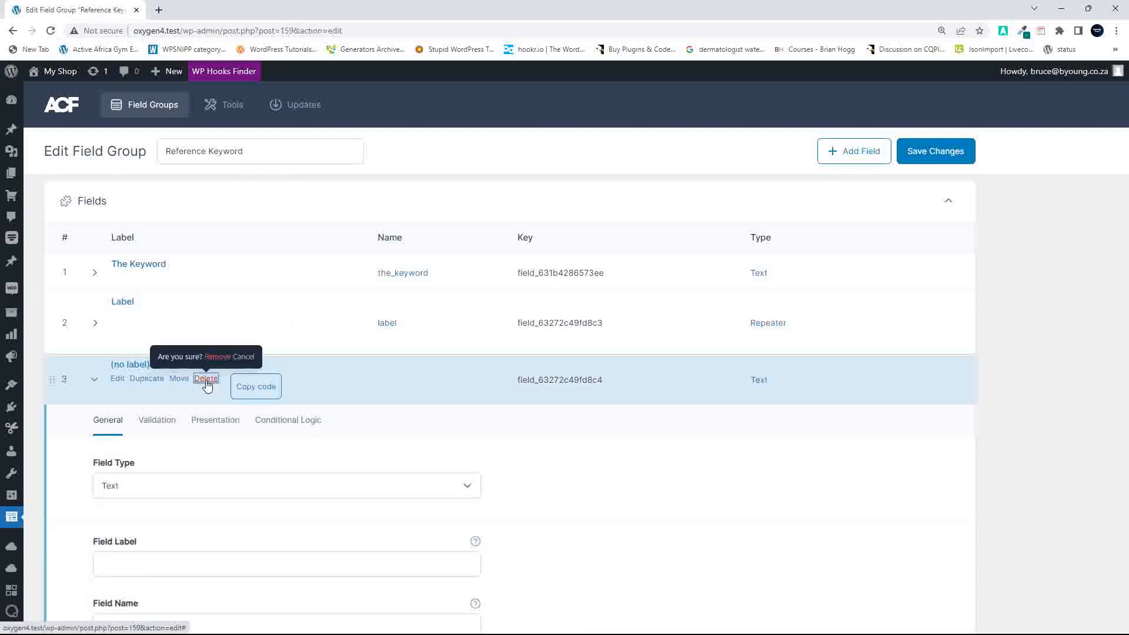
{"action": "left_click", "coordinate": [221, 360]}
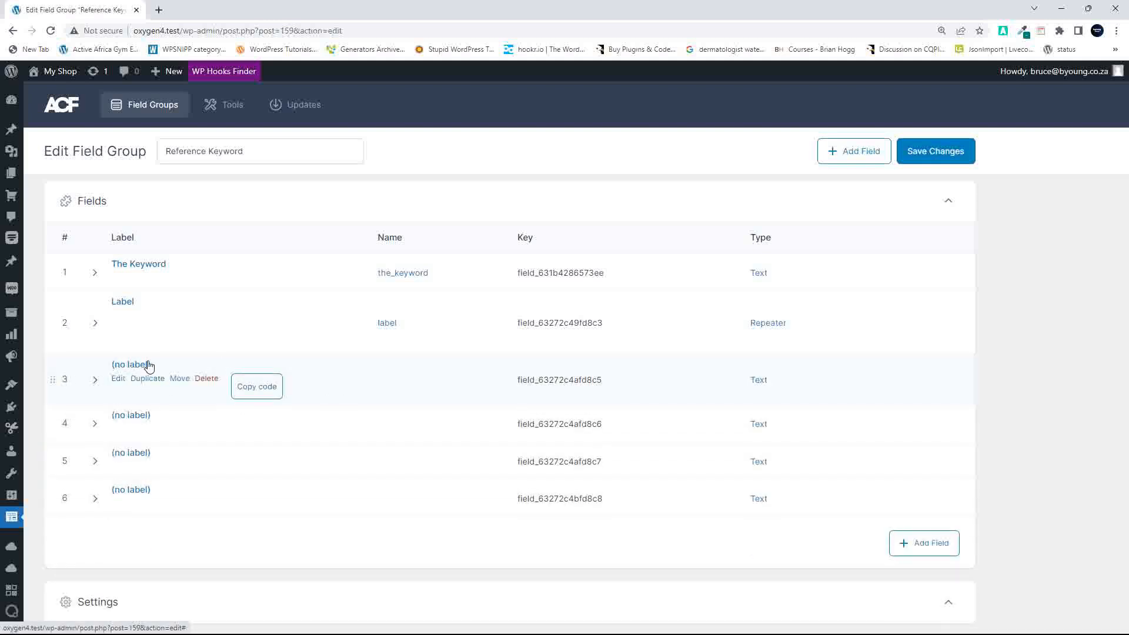
{"action": "left_click", "coordinate": [209, 379]}
{"action": "left_click", "coordinate": [221, 360]}
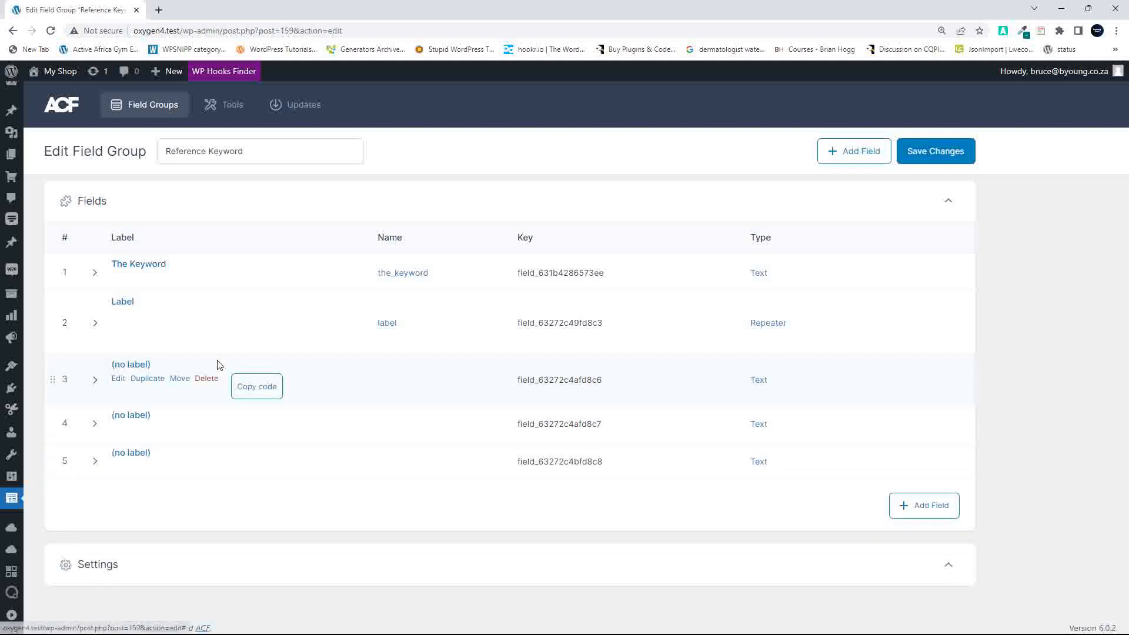
{"action": "left_click", "coordinate": [208, 379]}
{"action": "left_click", "coordinate": [221, 360]}
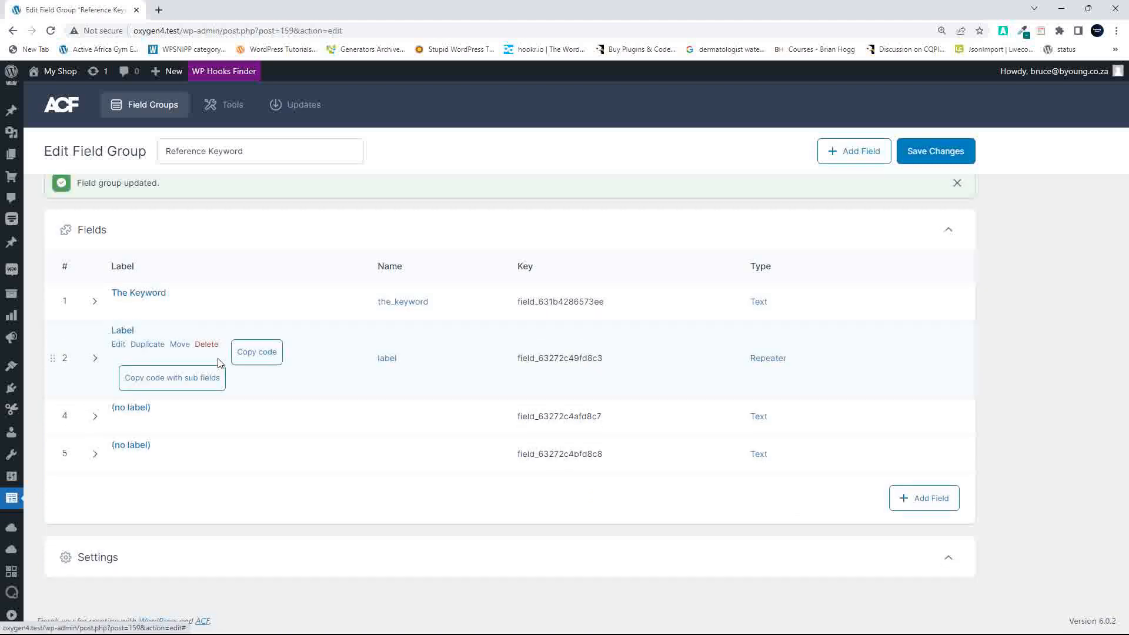
{"action": "left_click", "coordinate": [207, 409]}
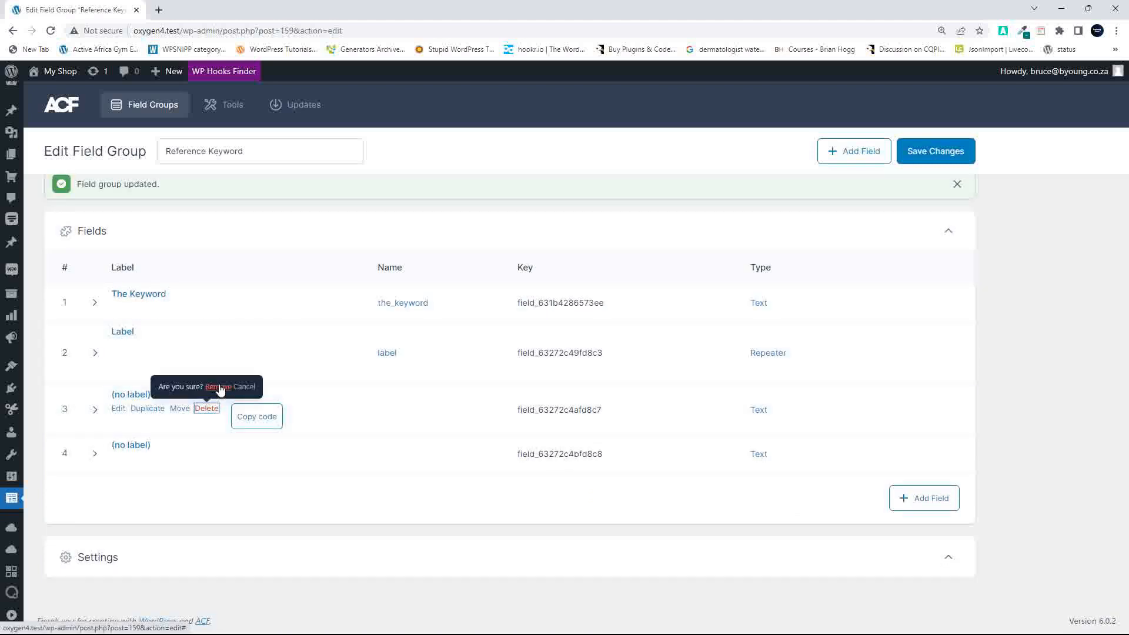
{"action": "left_click", "coordinate": [222, 389]}
{"action": "left_click", "coordinate": [207, 407]}
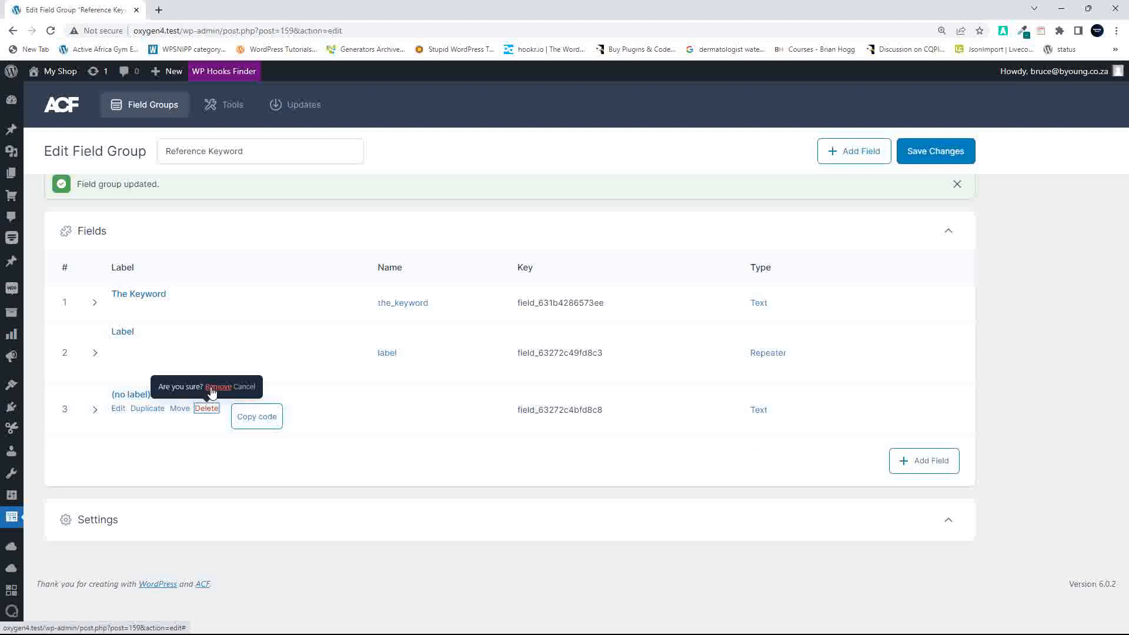
{"action": "left_click", "coordinate": [219, 388]}
{"action": "scroll", "coordinate": [273, 415], "scroll_direction": "up", "scroll_amount": 1}
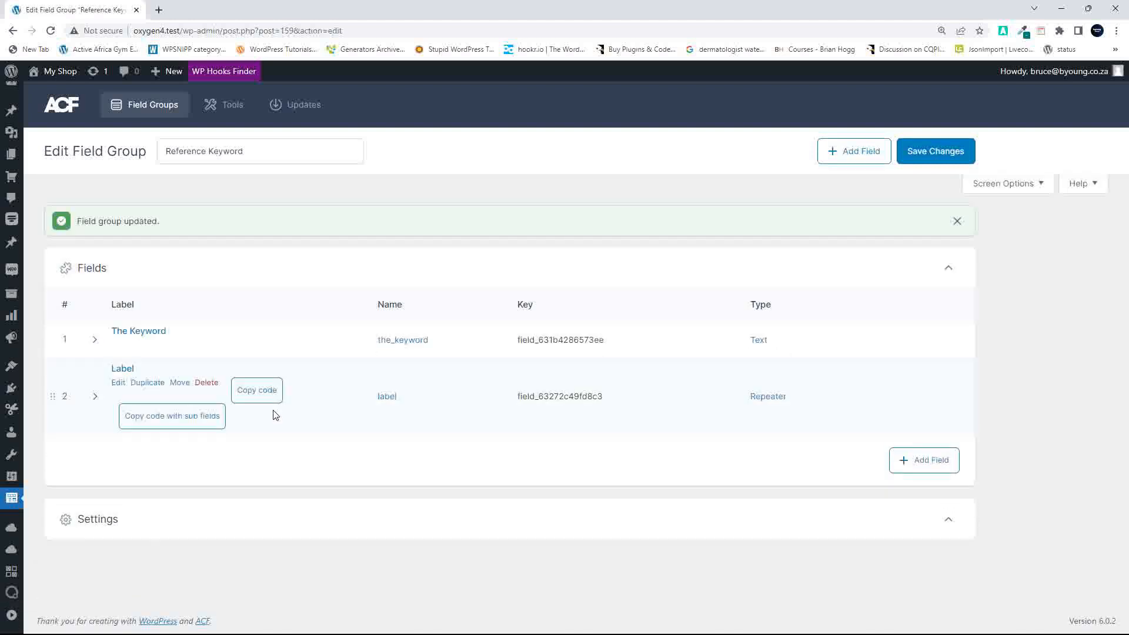
{"action": "left_click", "coordinate": [957, 221]}
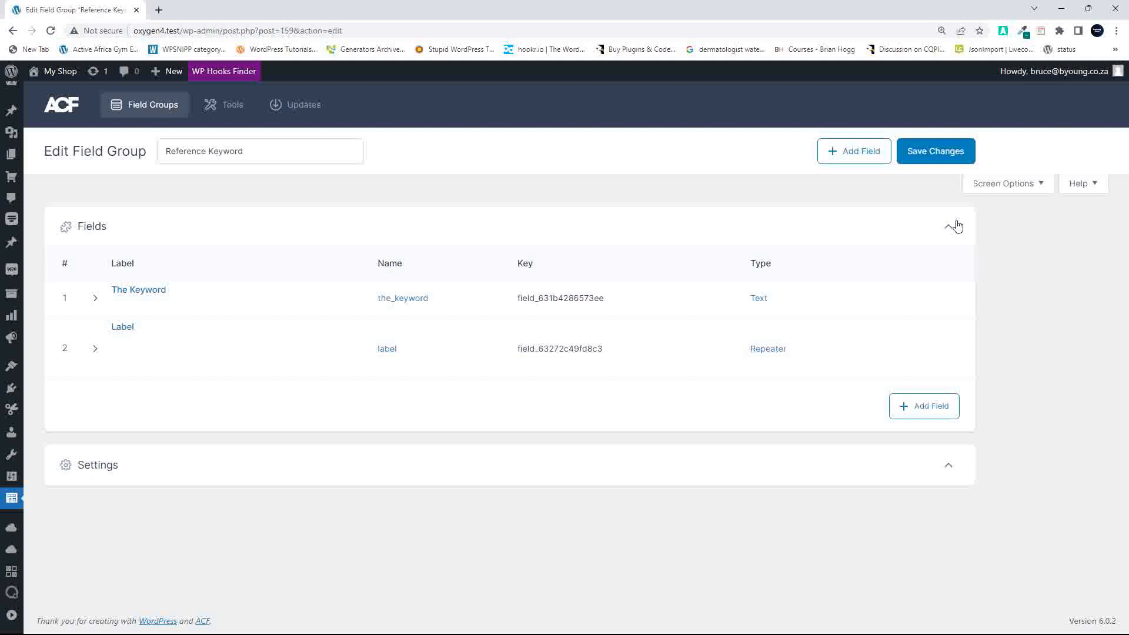
Step: Place the oxygen4.test editor side by side with the astra.test editor again
{"action": "mouse_move", "coordinate": [460, 337]}
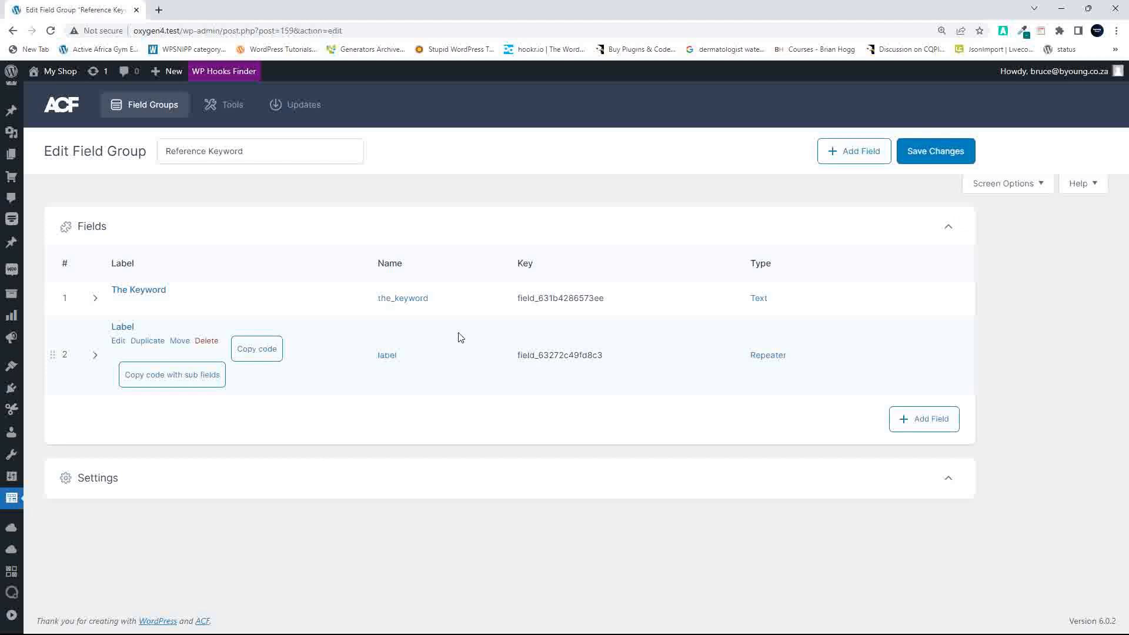
{"action": "left_click", "coordinate": [1088, 9]}
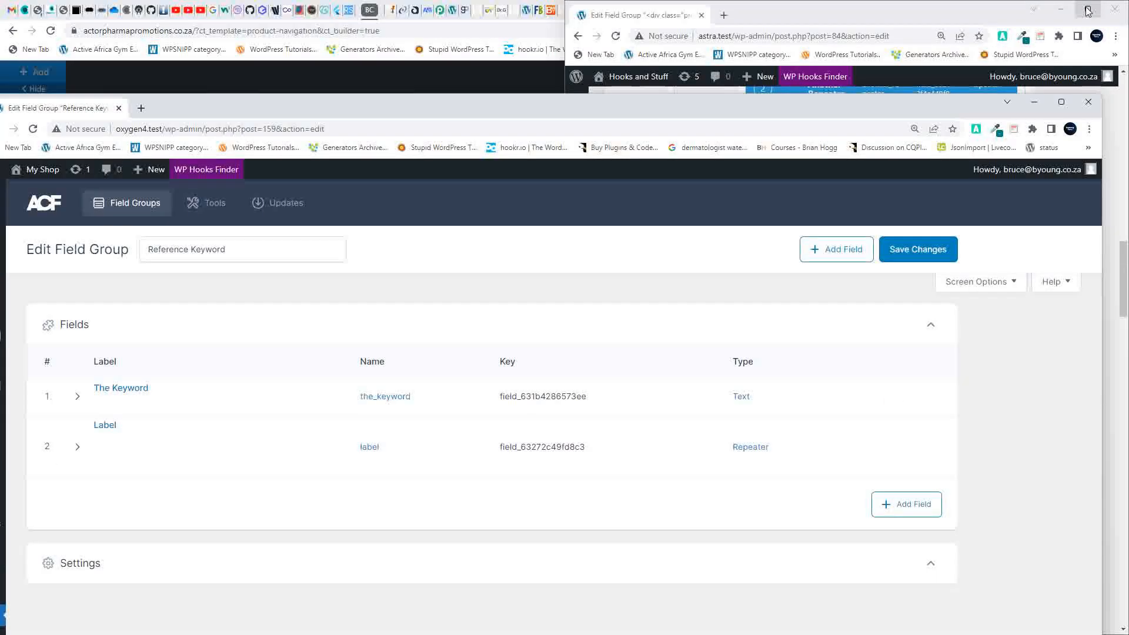
{"action": "double_click", "coordinate": [918, 108]}
{"action": "mouse_move", "coordinate": [1087, 16]}
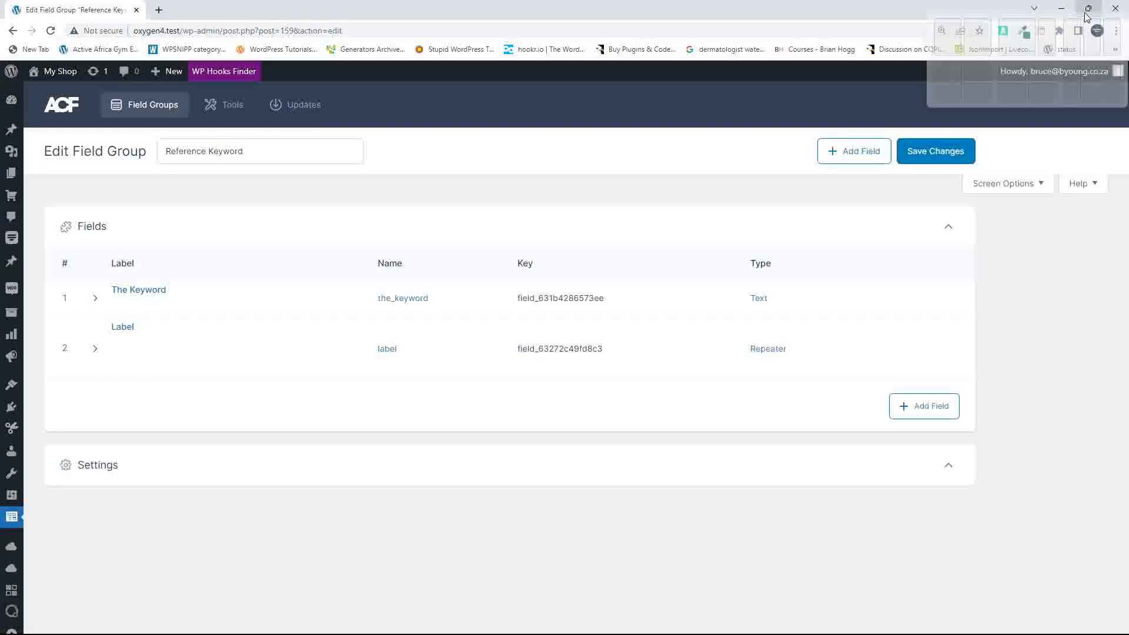
{"action": "left_click", "coordinate": [945, 43]}
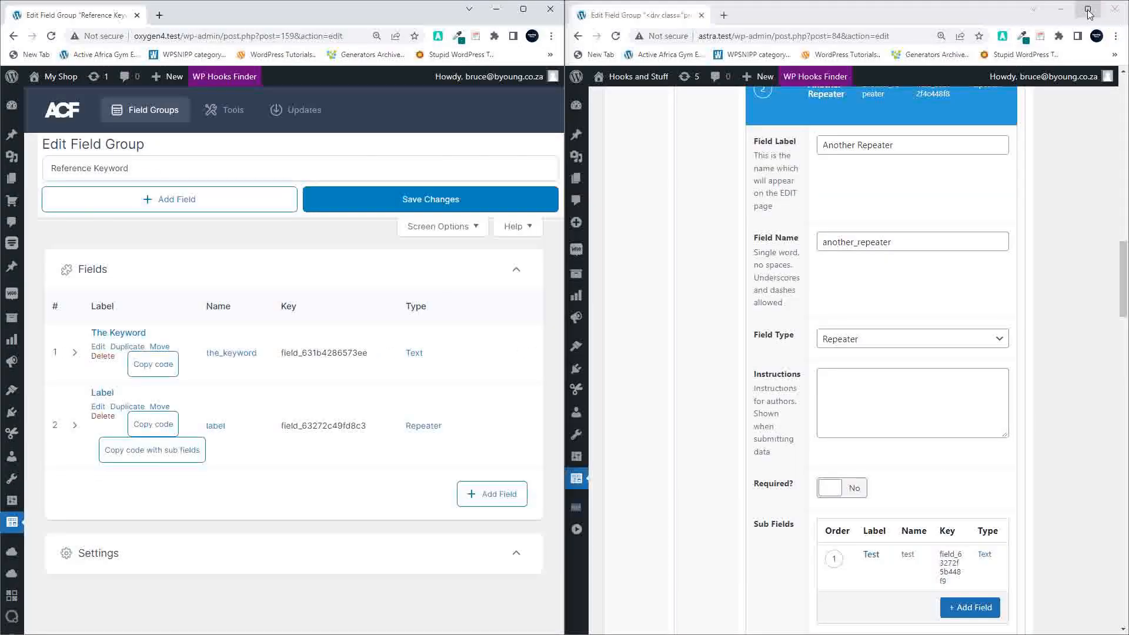
Step: Enlarge the oxygen4.test editor to full size, expand The Keyword field and look over its General and Validation settings
{"action": "mouse_move", "coordinate": [1088, 14]}
{"action": "left_click", "coordinate": [522, 9]}
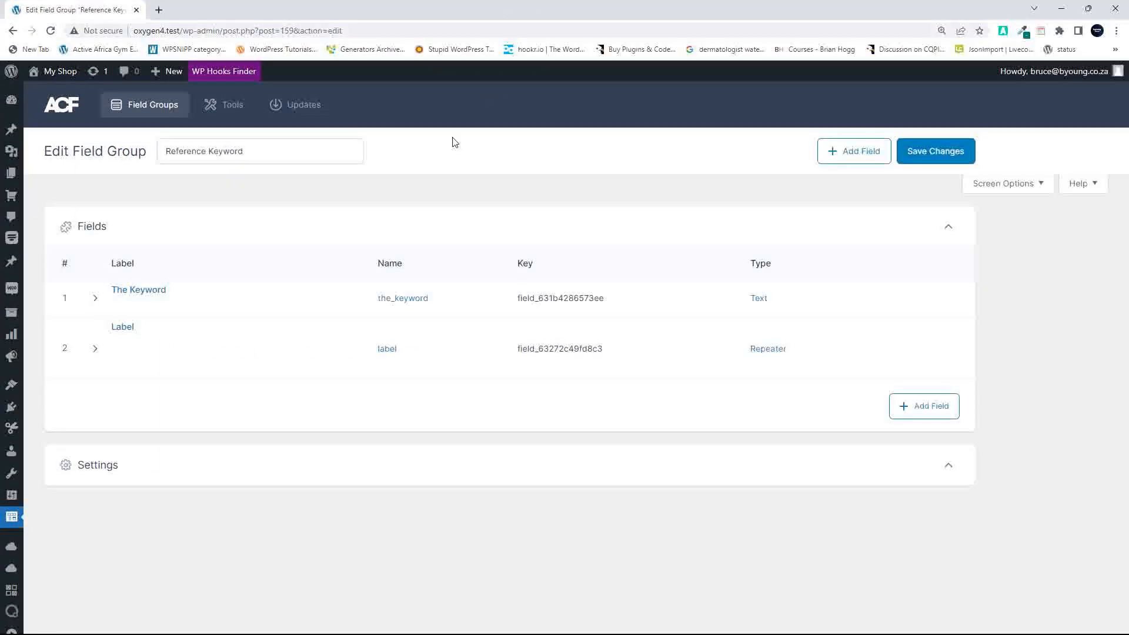
{"action": "left_click", "coordinate": [146, 291]}
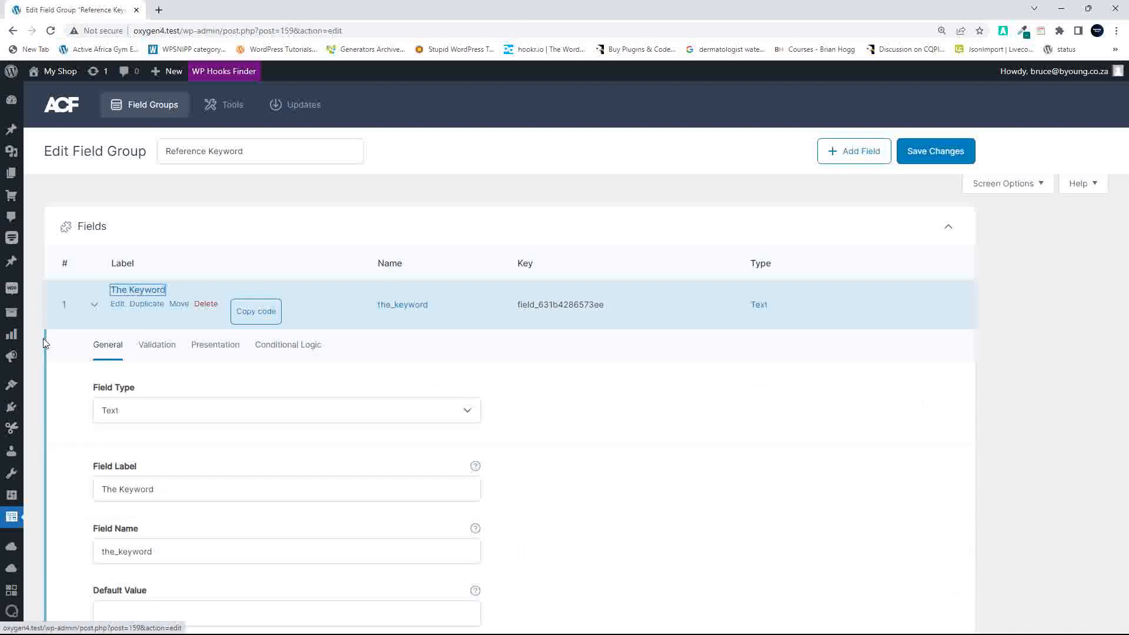
{"action": "scroll", "coordinate": [623, 398], "scroll_direction": "down", "scroll_amount": 1}
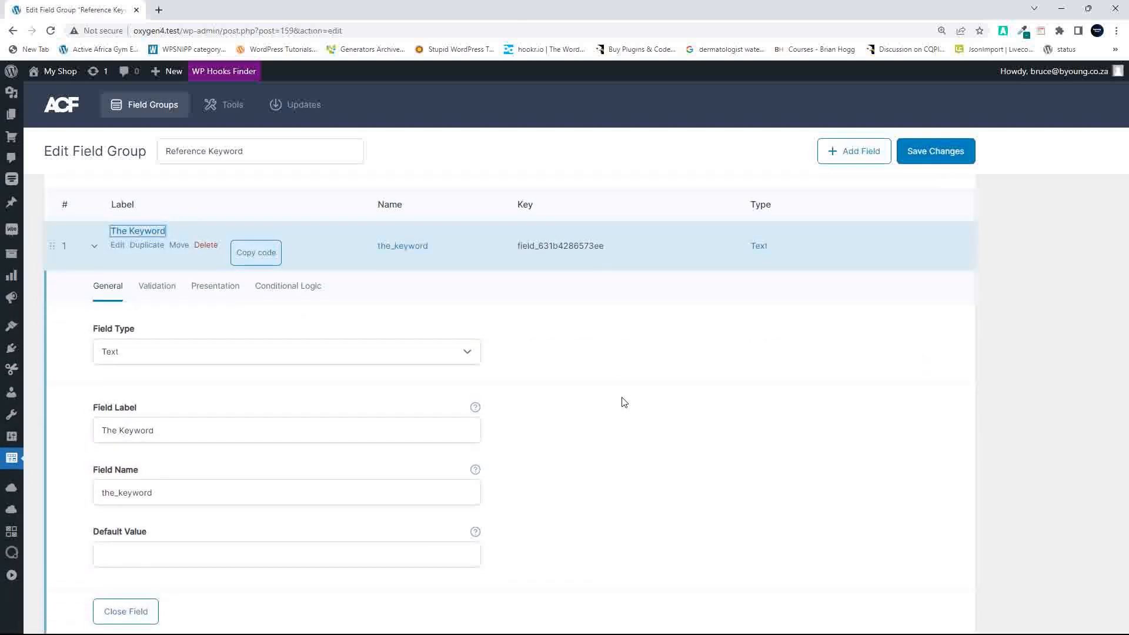
{"action": "scroll", "coordinate": [624, 401], "scroll_direction": "down", "scroll_amount": 2}
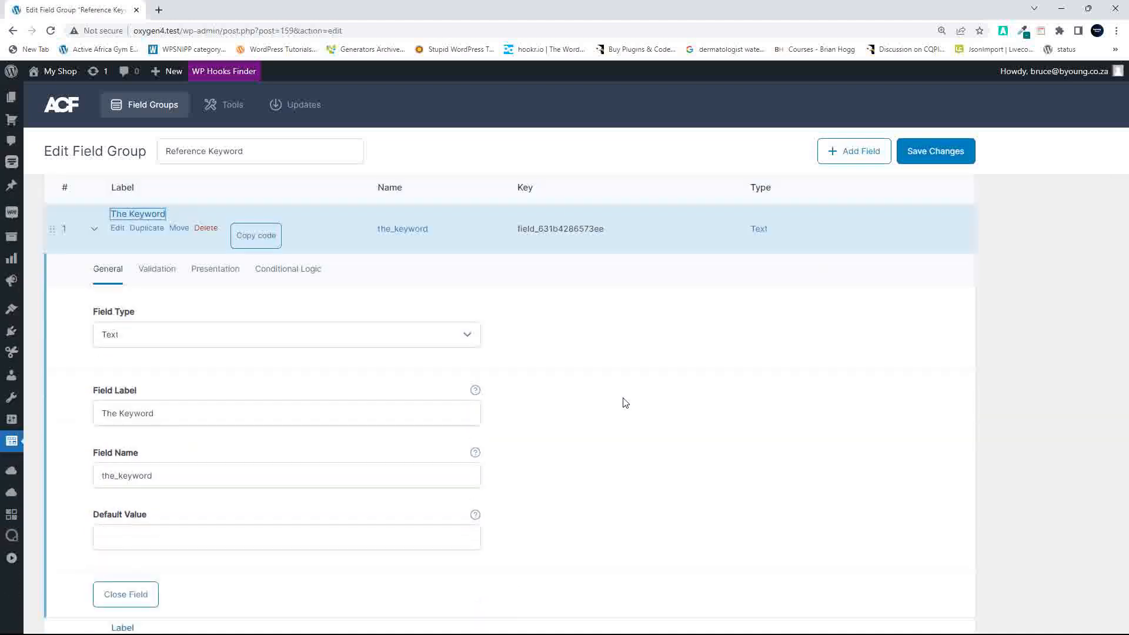
{"action": "scroll", "coordinate": [623, 402], "scroll_direction": "up", "scroll_amount": 3}
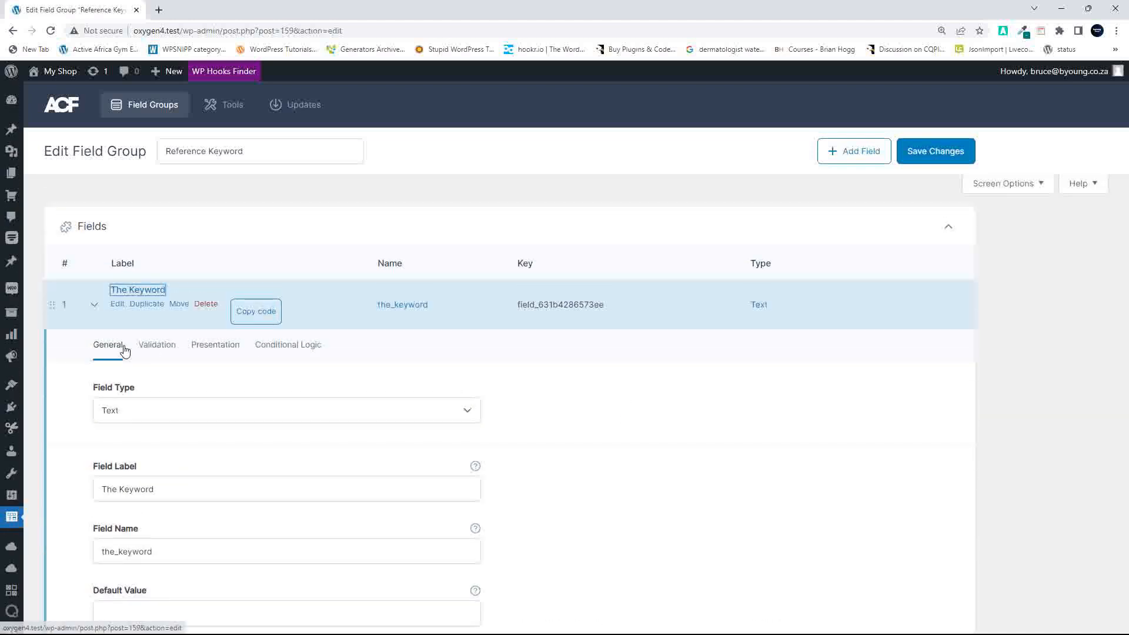
{"action": "left_click", "coordinate": [150, 347]}
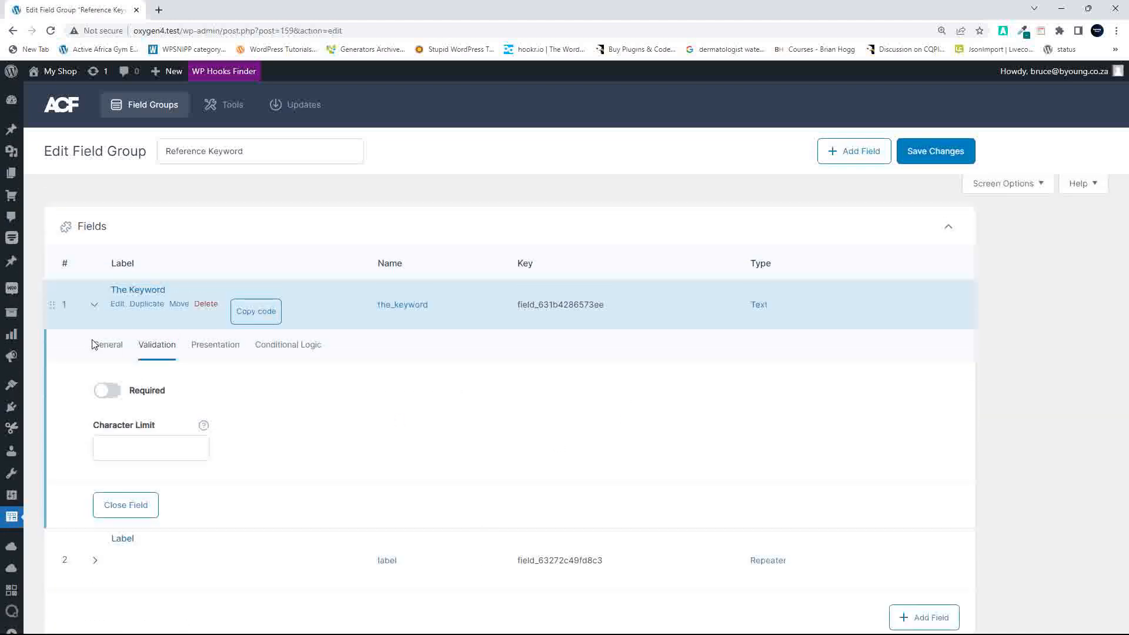
{"action": "left_click", "coordinate": [108, 347]}
Step: Make The Keyword a required field in its validation settings and collapse the field
{"action": "left_click", "coordinate": [157, 346]}
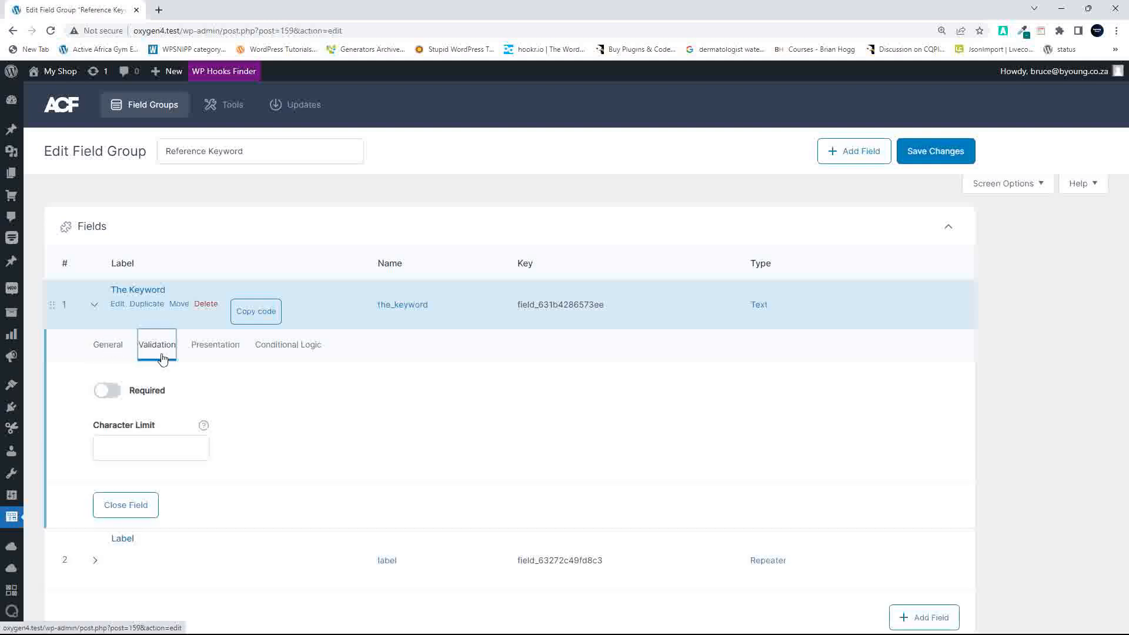
{"action": "left_click", "coordinate": [110, 391]}
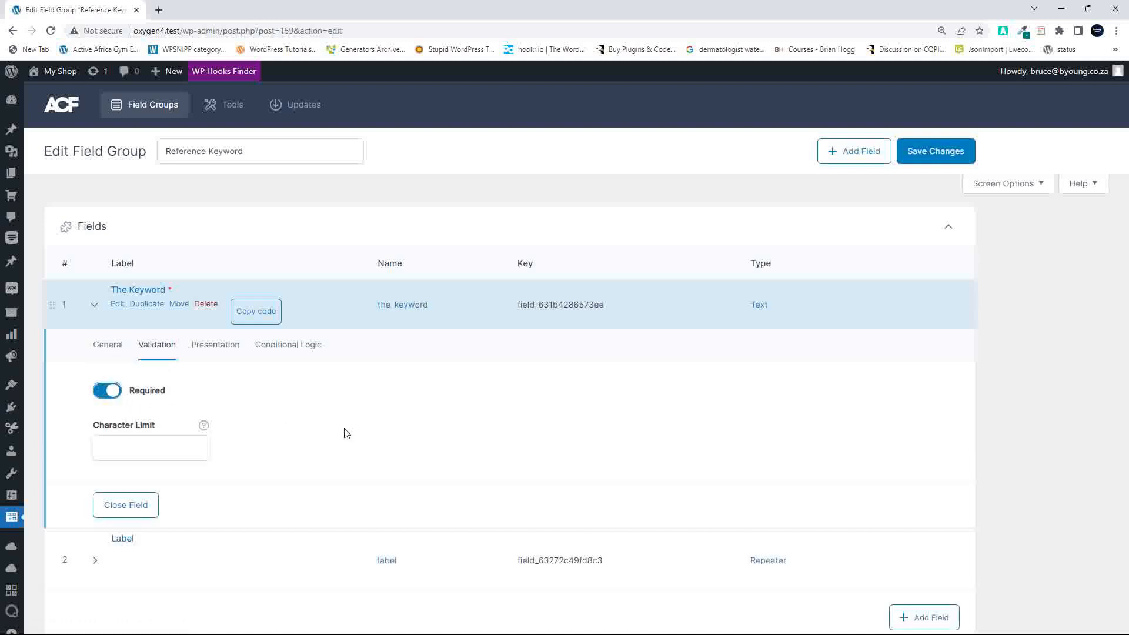
{"action": "left_click", "coordinate": [109, 346]}
{"action": "left_click", "coordinate": [142, 291]}
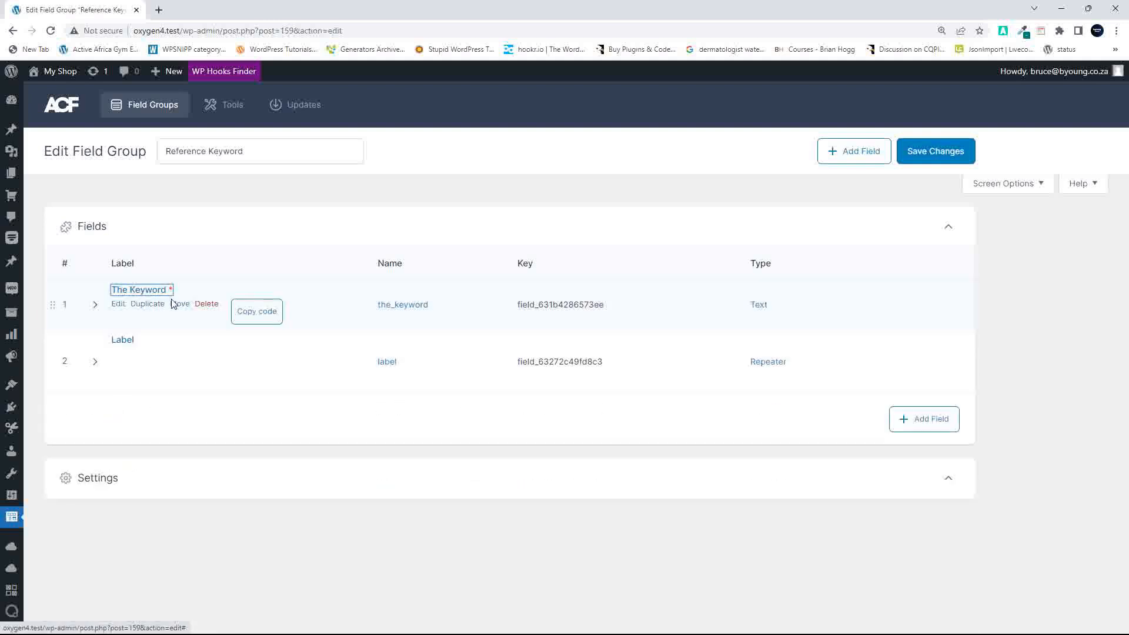
Step: Reopen The Keyword field, check its Required setting under Validation and collapse the field again
{"action": "left_click", "coordinate": [151, 294]}
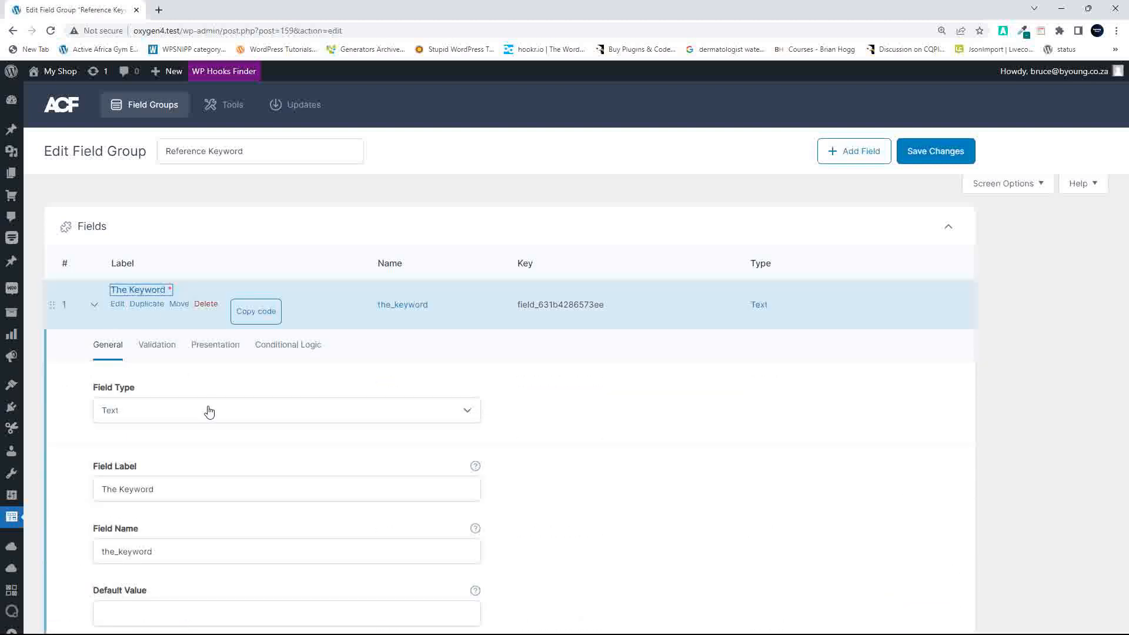
{"action": "left_click", "coordinate": [157, 346]}
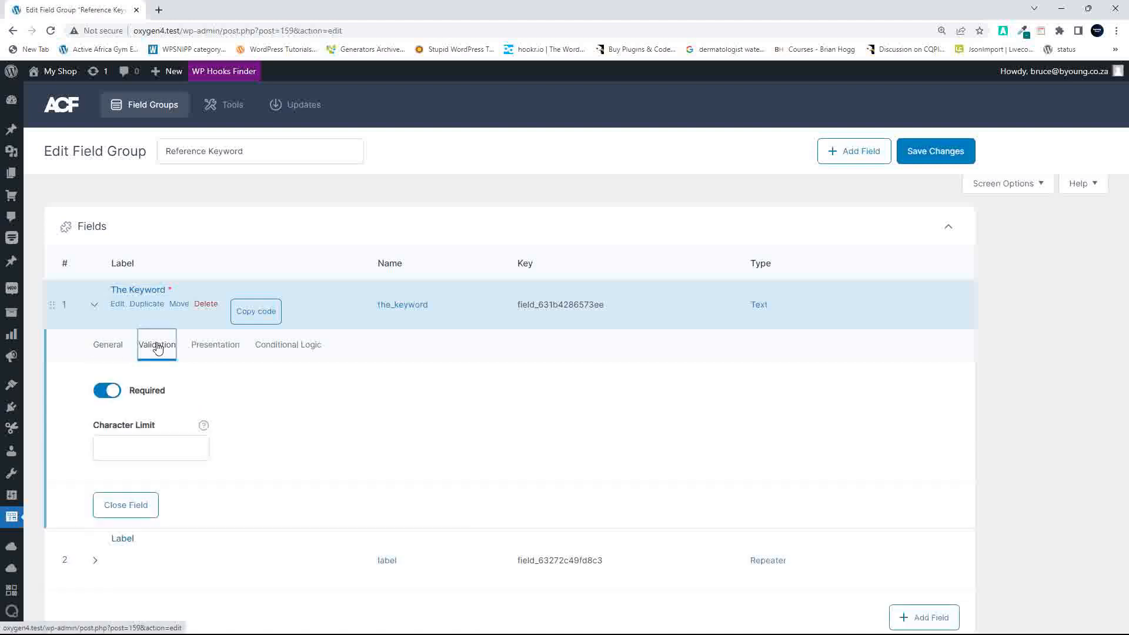
{"action": "left_click", "coordinate": [144, 294]}
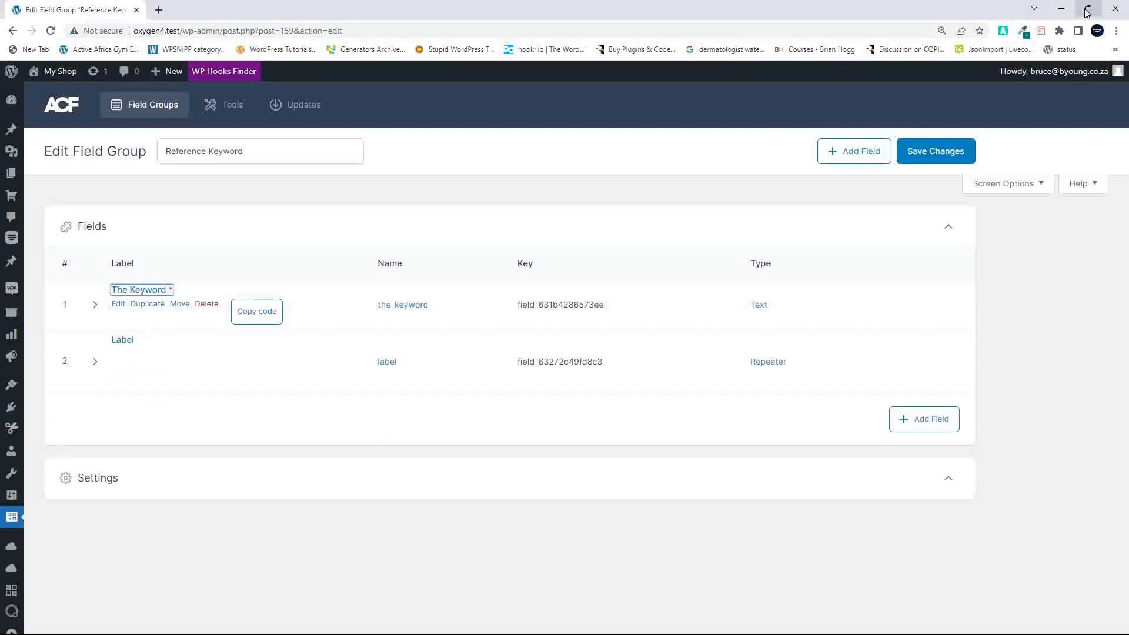
Step: Restore the side-by-side layout, enlarge the astra.test editor to full size and expand The Keyword field to look over its settings
{"action": "mouse_move", "coordinate": [1087, 11]}
{"action": "left_click", "coordinate": [941, 39]}
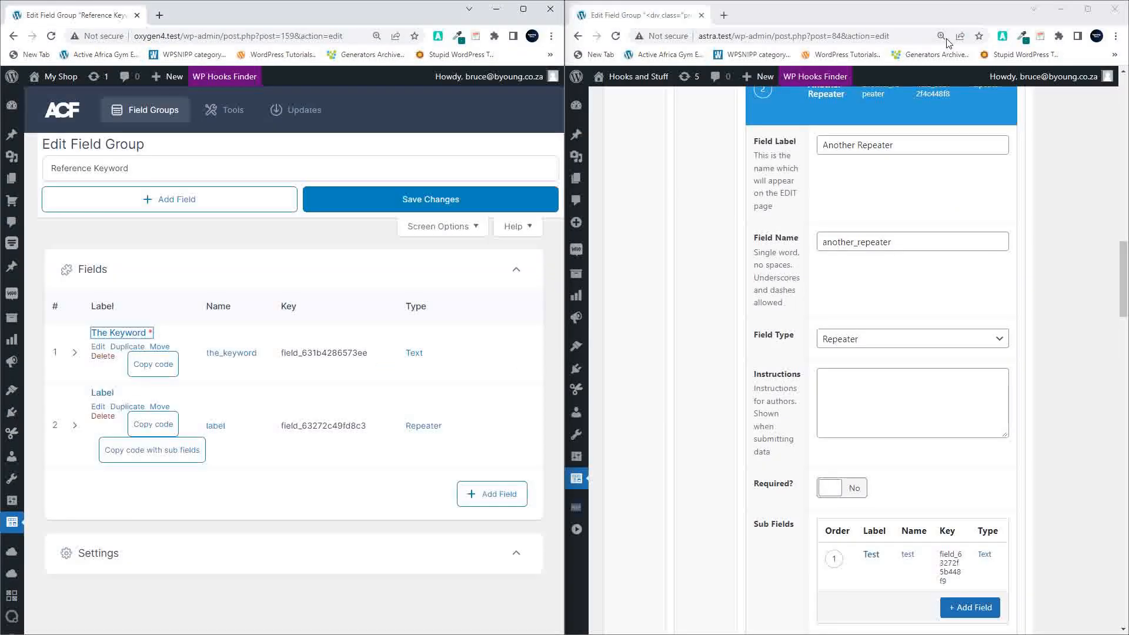
{"action": "left_click", "coordinate": [1088, 9]}
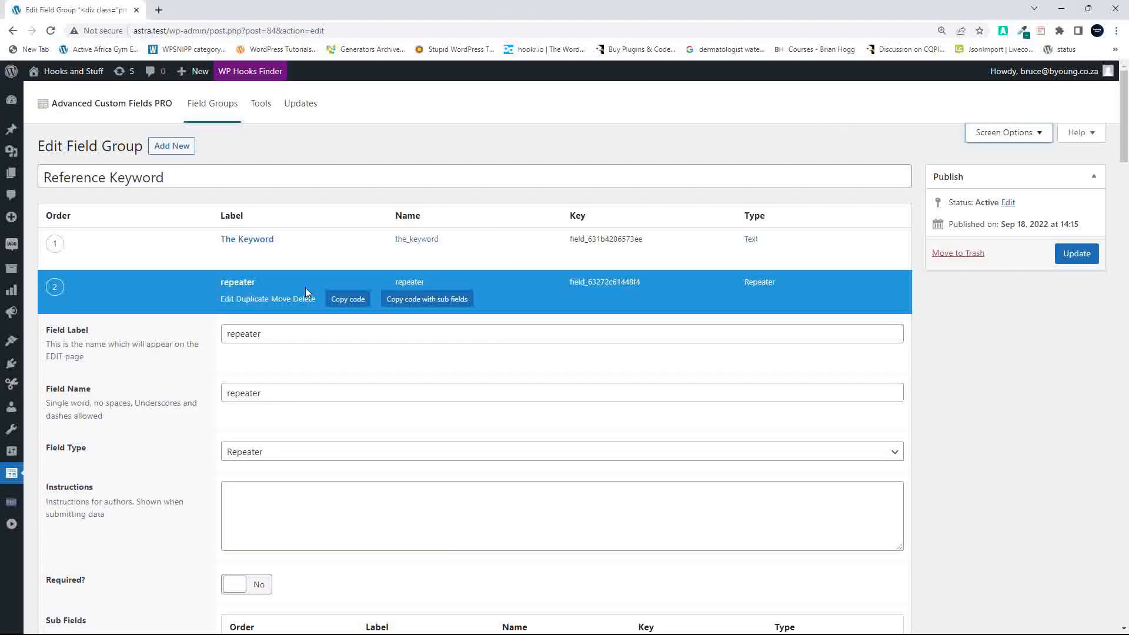
{"action": "left_click", "coordinate": [234, 241]}
{"action": "scroll", "coordinate": [289, 405], "scroll_direction": "down", "scroll_amount": 1}
{"action": "scroll", "coordinate": [290, 405], "scroll_direction": "down", "scroll_amount": 9}
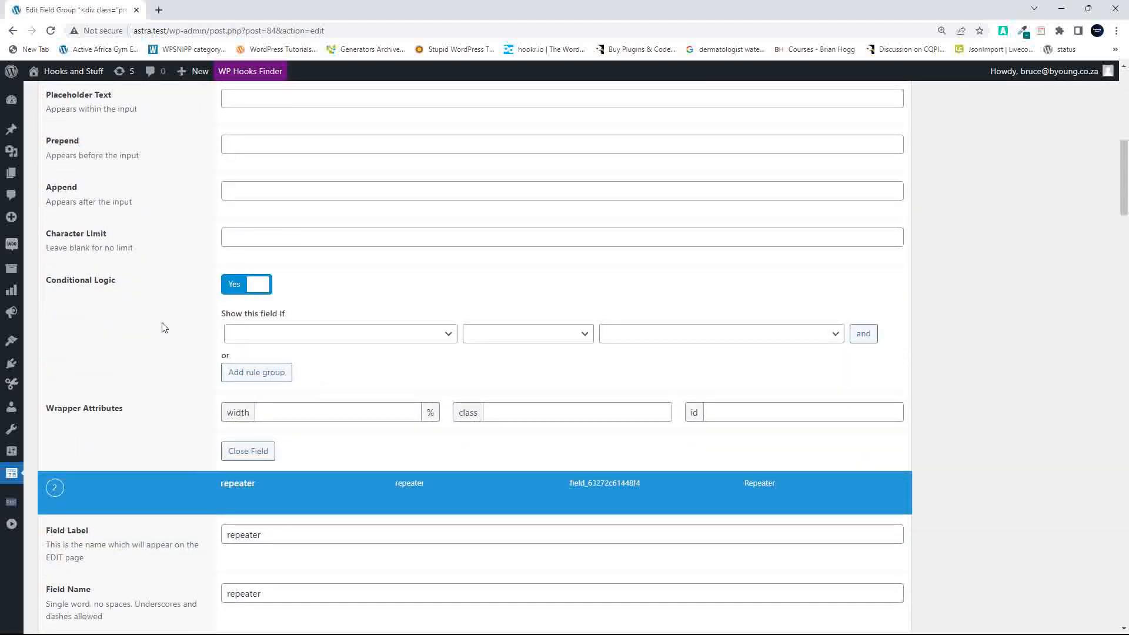
{"action": "scroll", "coordinate": [174, 335], "scroll_direction": "up", "scroll_amount": 2}
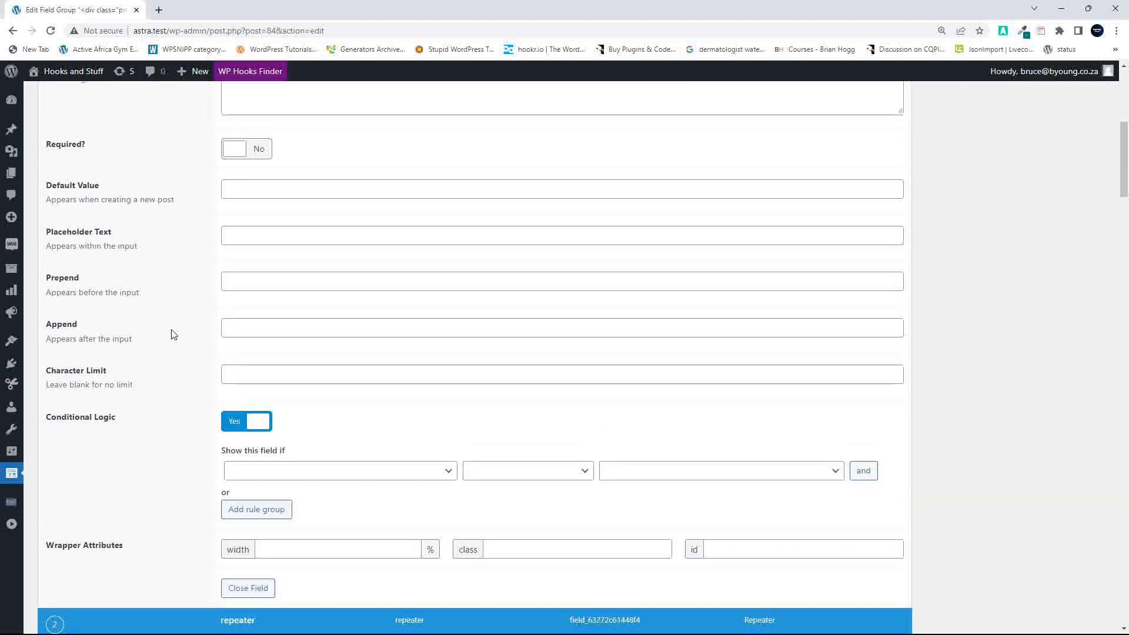
Step: Switch The Keyword's Required setting on and back off, and review its single-page settings from Default Value through Conditional Logic to Field Label
{"action": "left_click", "coordinate": [256, 154]}
{"action": "left_click", "coordinate": [254, 155]}
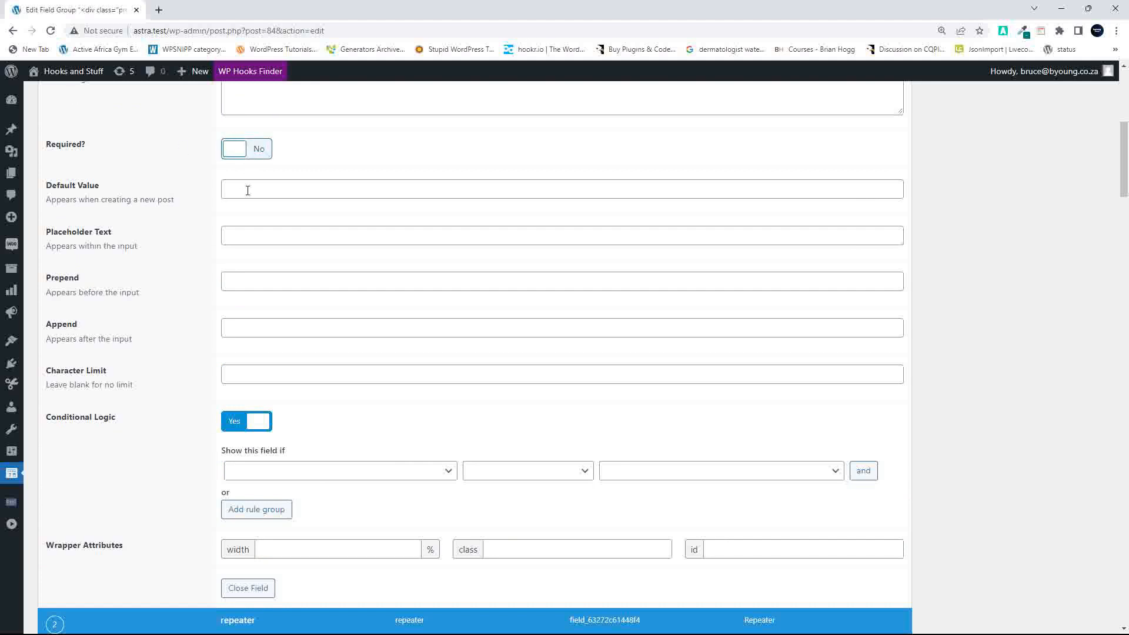
{"action": "left_click", "coordinate": [248, 190]}
{"action": "left_click", "coordinate": [239, 236]}
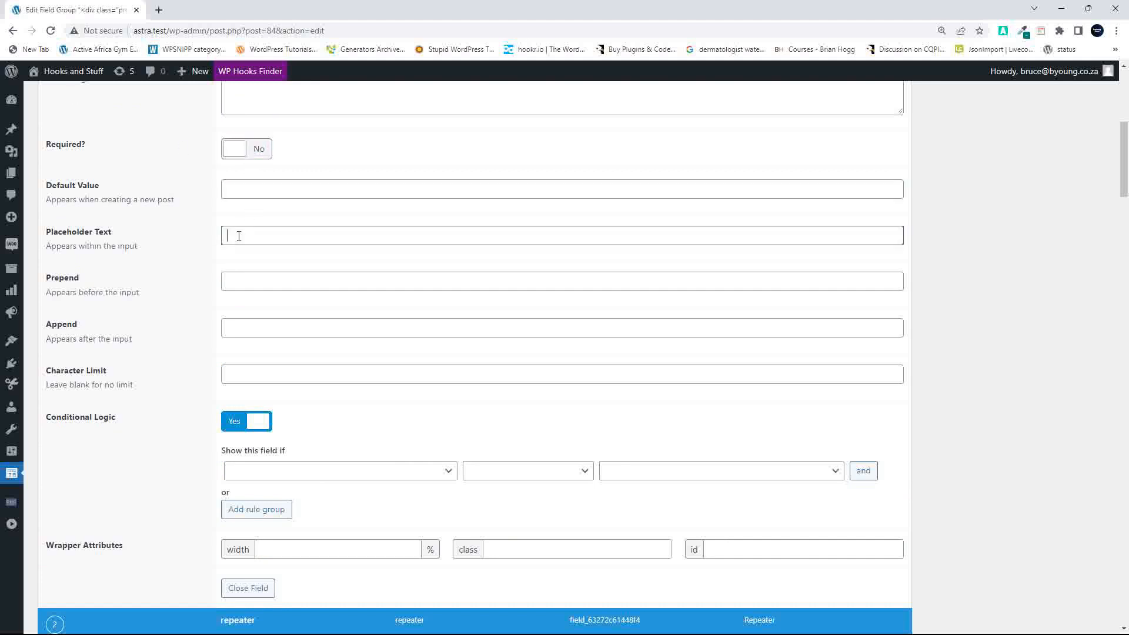
{"action": "left_click", "coordinate": [242, 284]}
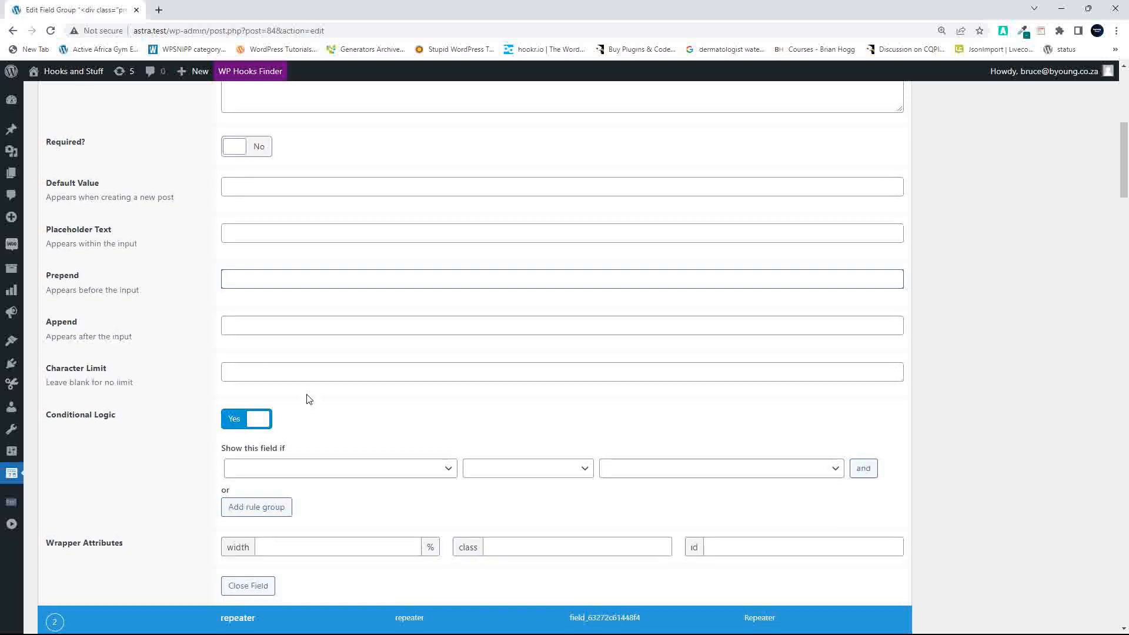
{"action": "scroll", "coordinate": [308, 398], "scroll_direction": "down", "scroll_amount": 2}
{"action": "scroll", "coordinate": [311, 398], "scroll_direction": "up", "scroll_amount": 7}
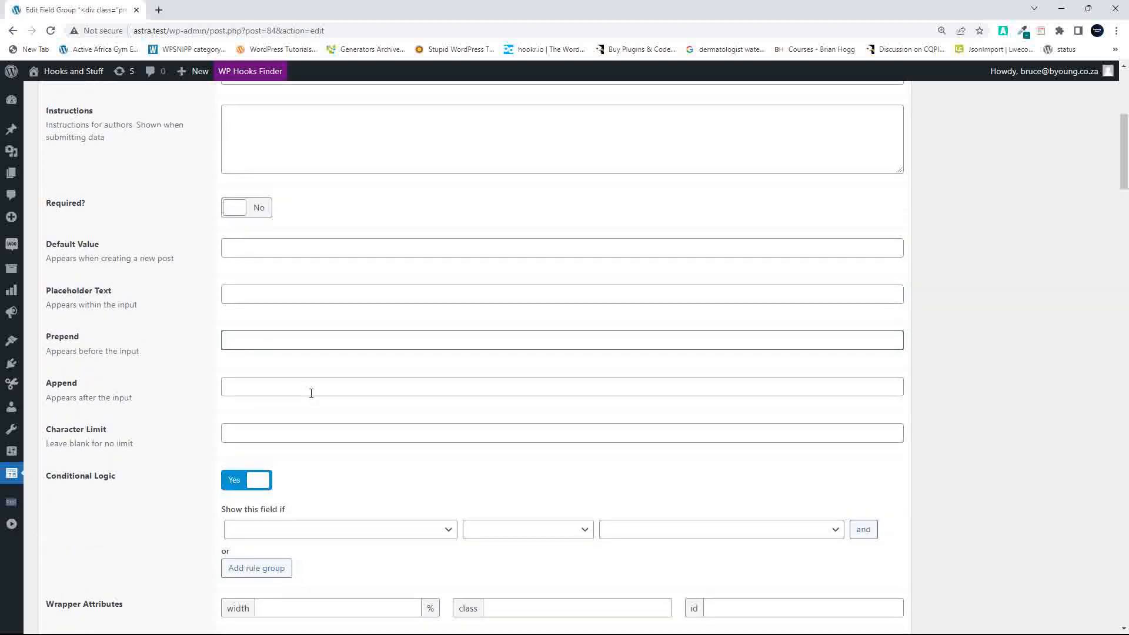
{"action": "scroll", "coordinate": [311, 394], "scroll_direction": "down", "scroll_amount": 10}
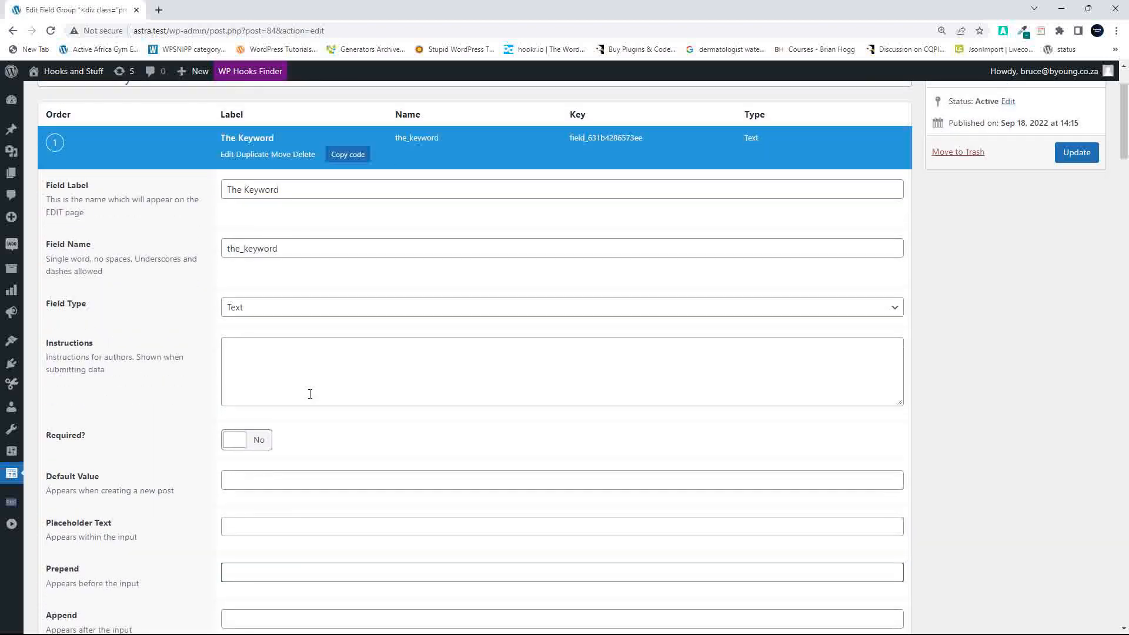
{"action": "scroll", "coordinate": [311, 400], "scroll_direction": "up", "scroll_amount": 10}
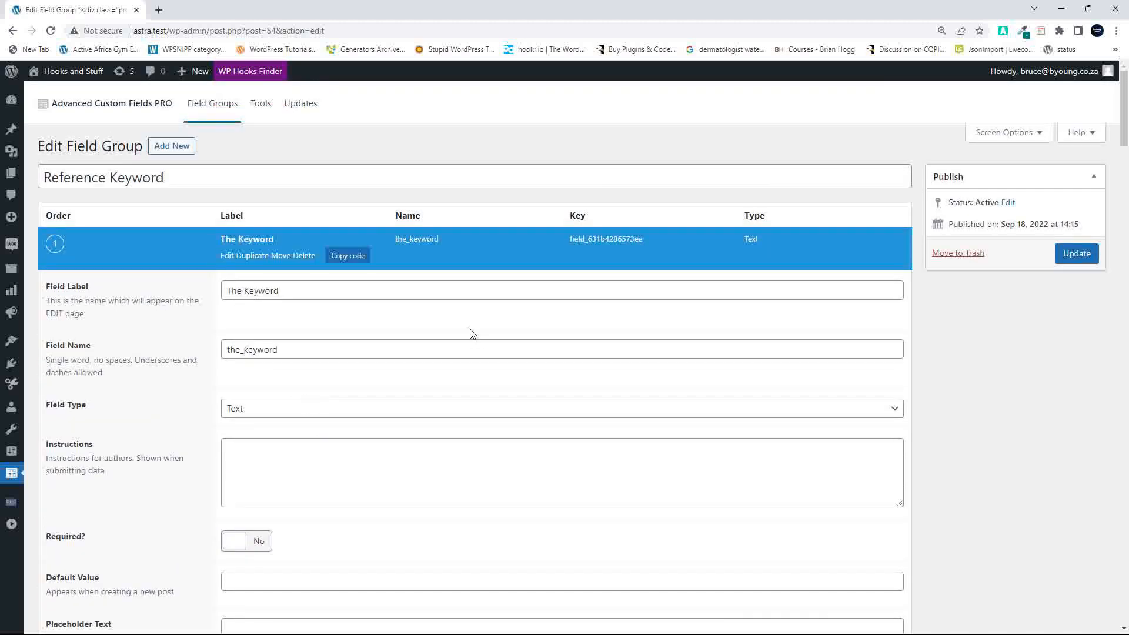
{"action": "mouse_move", "coordinate": [1090, 11]}
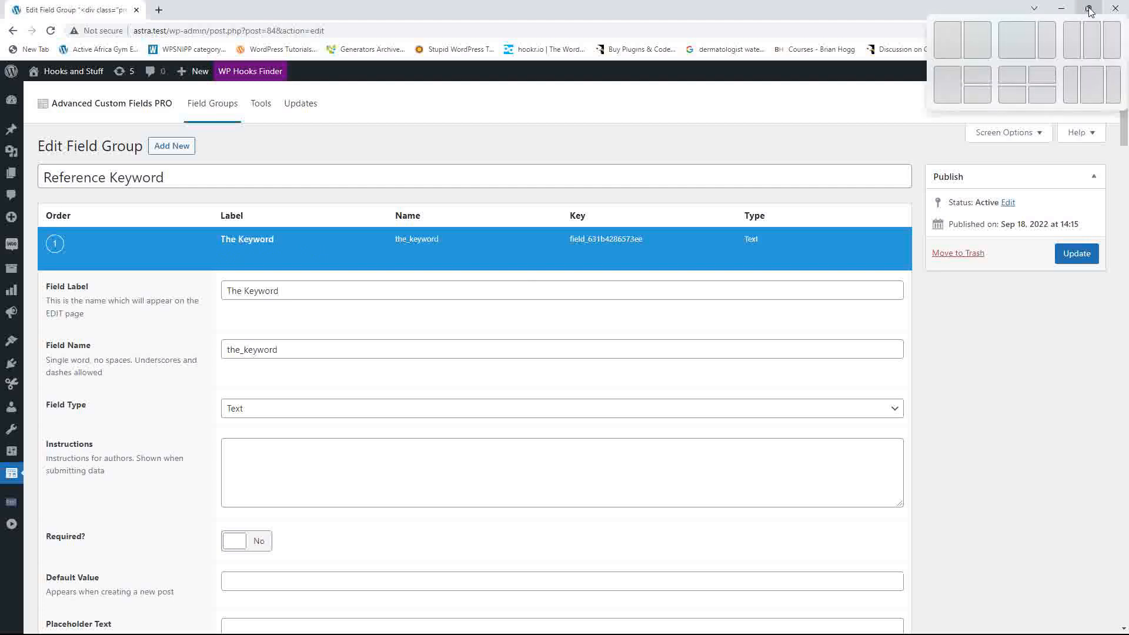
Step: Restore the side-by-side layout, enlarge the oxygen4.test editor to full size and look over The Keyword field's Presentation settings
{"action": "left_click", "coordinate": [983, 39]}
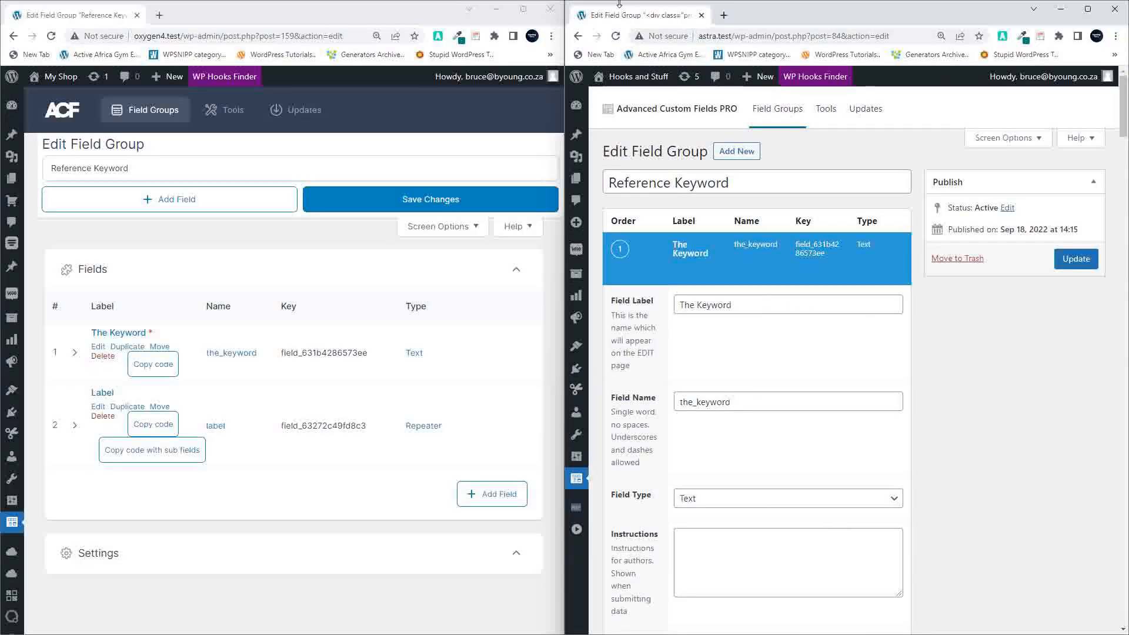
{"action": "left_click", "coordinate": [523, 10]}
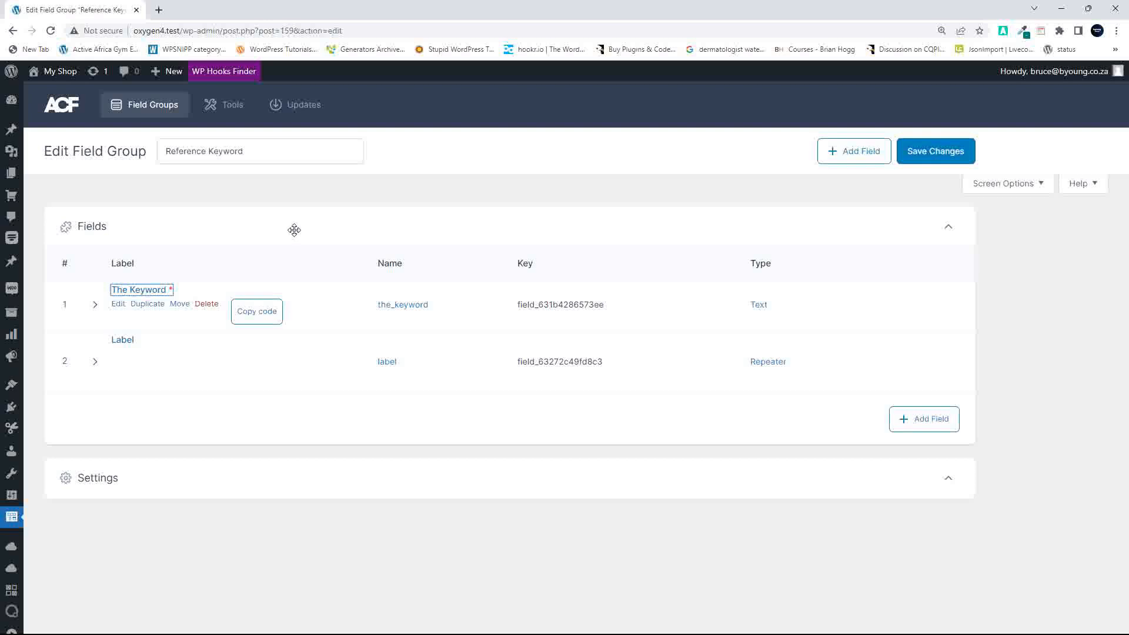
{"action": "left_click", "coordinate": [153, 292]}
{"action": "scroll", "coordinate": [172, 315], "scroll_direction": "down", "scroll_amount": 2}
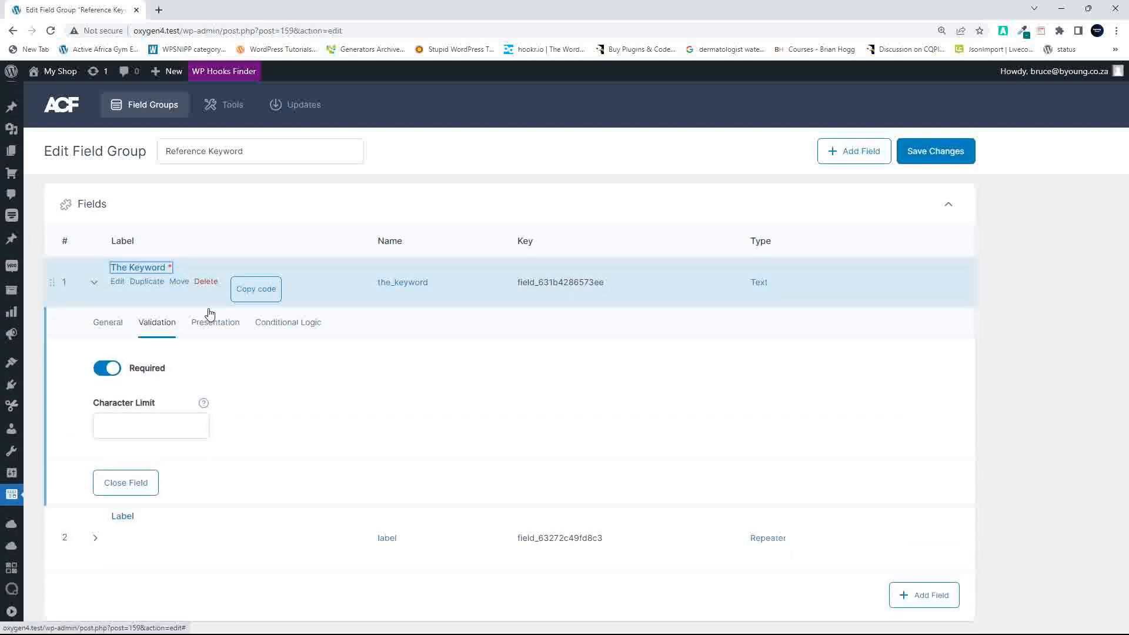
{"action": "left_click", "coordinate": [227, 248]}
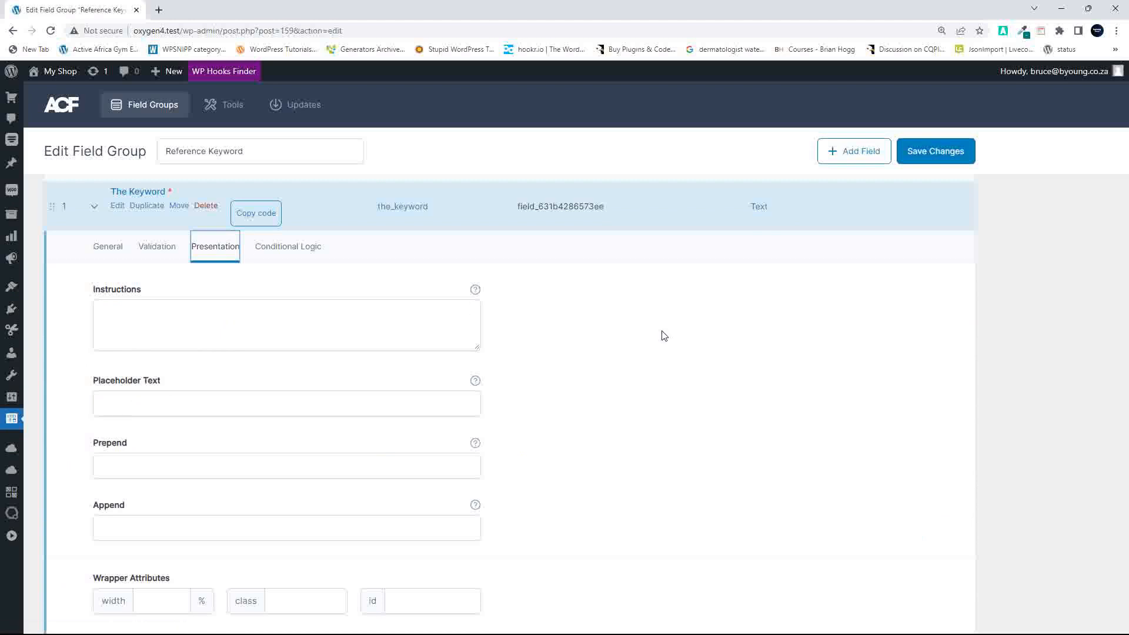
{"action": "scroll", "coordinate": [664, 336], "scroll_direction": "down", "scroll_amount": 2}
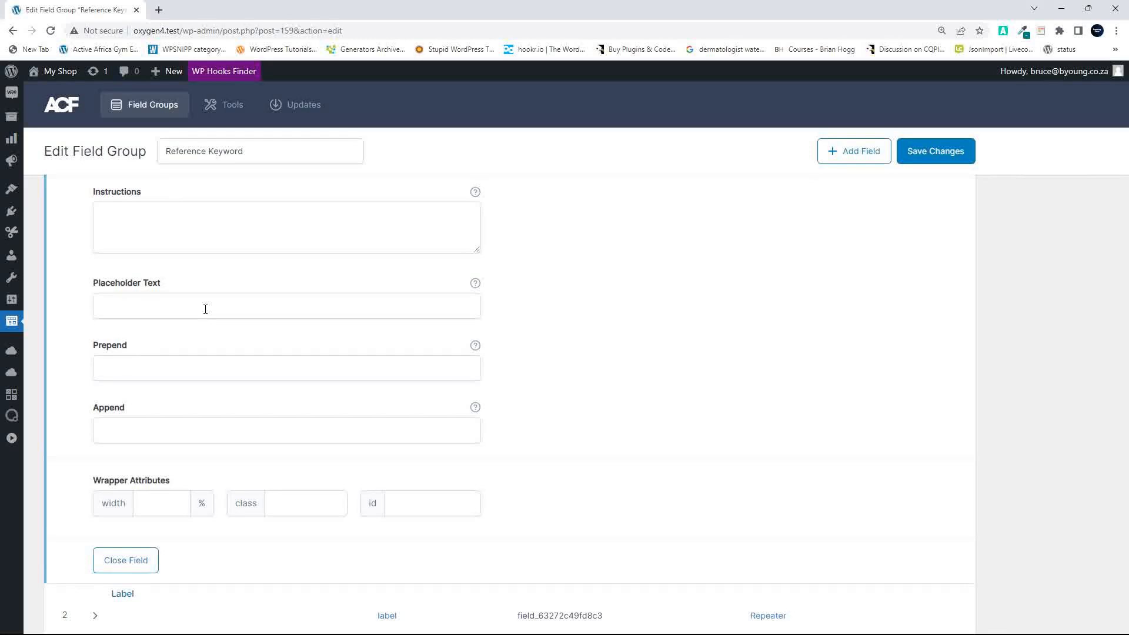
{"action": "scroll", "coordinate": [205, 309], "scroll_direction": "up", "scroll_amount": 4}
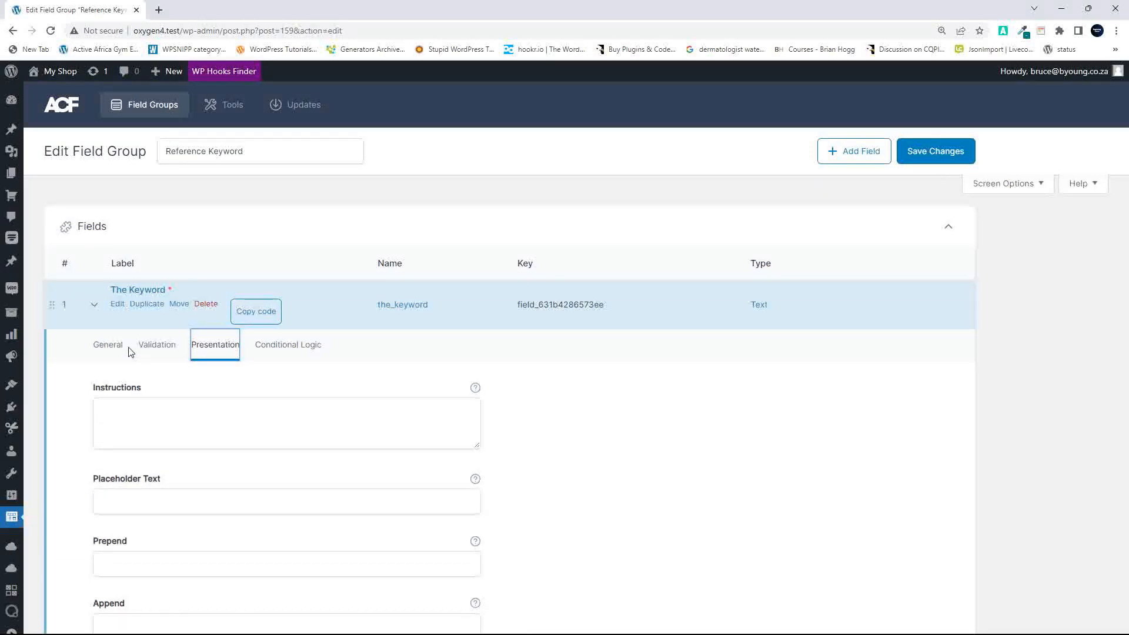
Step: Compare The Keyword's General settings with its Presentation settings, including Placeholder Text, and return to the General settings
{"action": "left_click", "coordinate": [108, 346]}
{"action": "scroll", "coordinate": [295, 423], "scroll_direction": "down", "scroll_amount": 3}
{"action": "scroll", "coordinate": [281, 417], "scroll_direction": "up", "scroll_amount": 2}
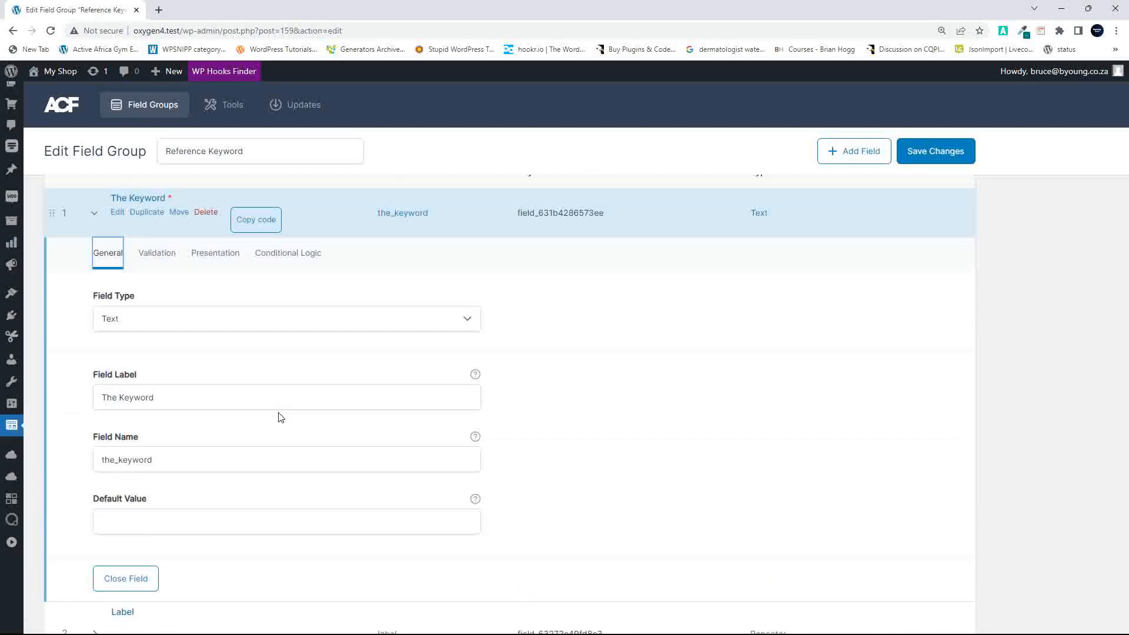
{"action": "scroll", "coordinate": [247, 353], "scroll_direction": "up", "scroll_amount": 1}
{"action": "left_click", "coordinate": [212, 284]}
{"action": "scroll", "coordinate": [405, 368], "scroll_direction": "down", "scroll_amount": 1}
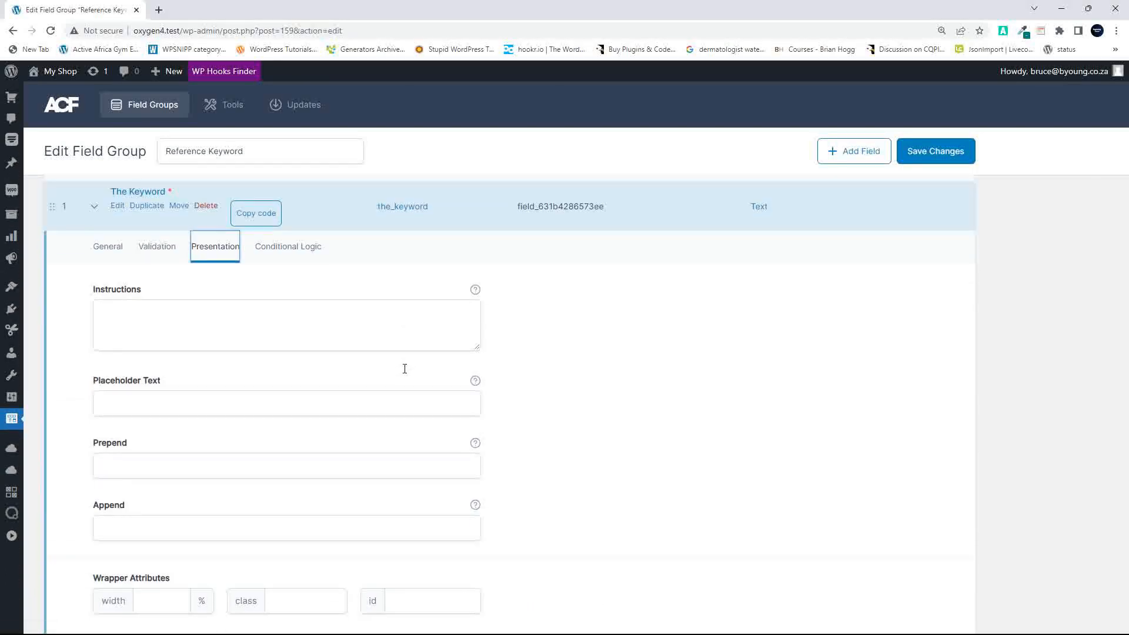
{"action": "left_click", "coordinate": [399, 401]}
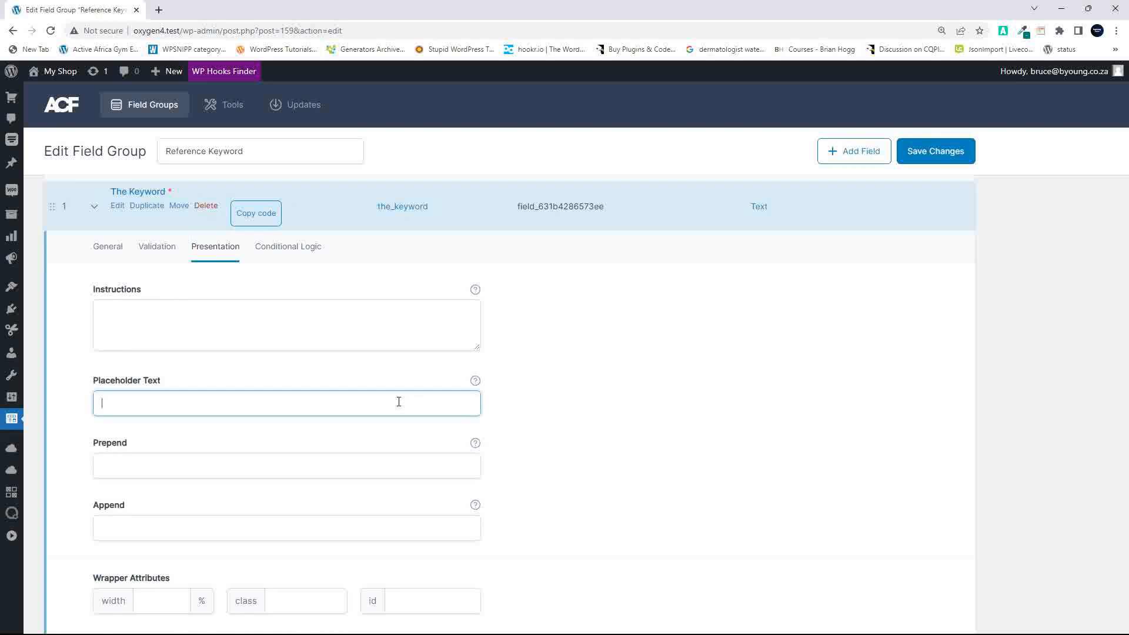
{"action": "left_click", "coordinate": [115, 250]}
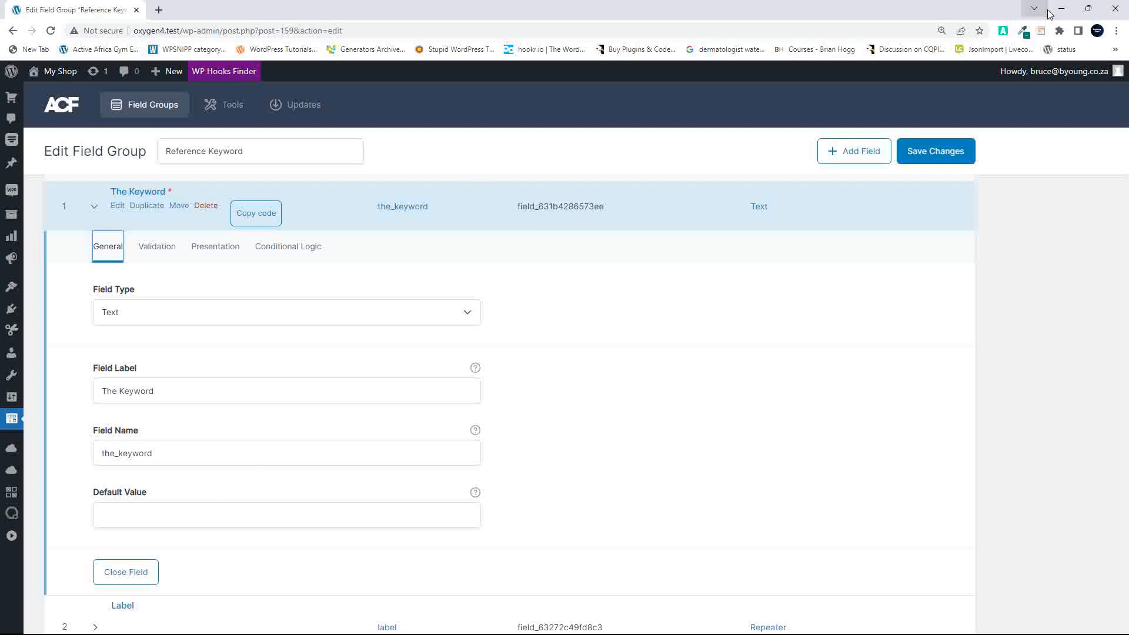
Step: Arrange the two editors side by side again and enlarge the astra.test editor to full size
{"action": "left_click", "coordinate": [1088, 9]}
{"action": "left_click", "coordinate": [1061, 102]}
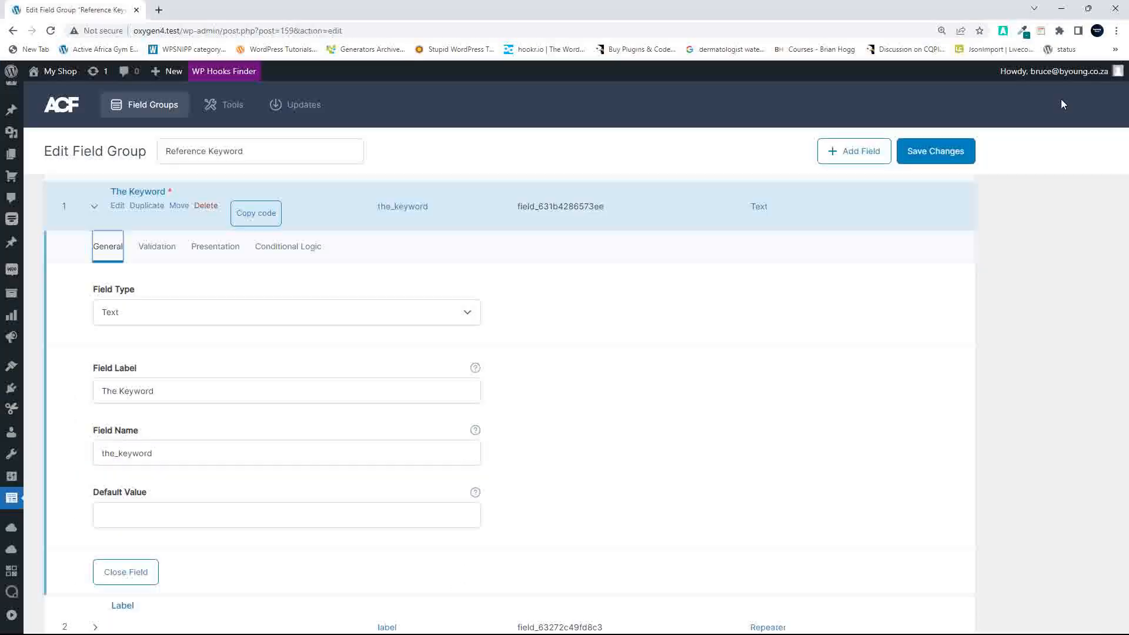
{"action": "mouse_move", "coordinate": [1094, 11]}
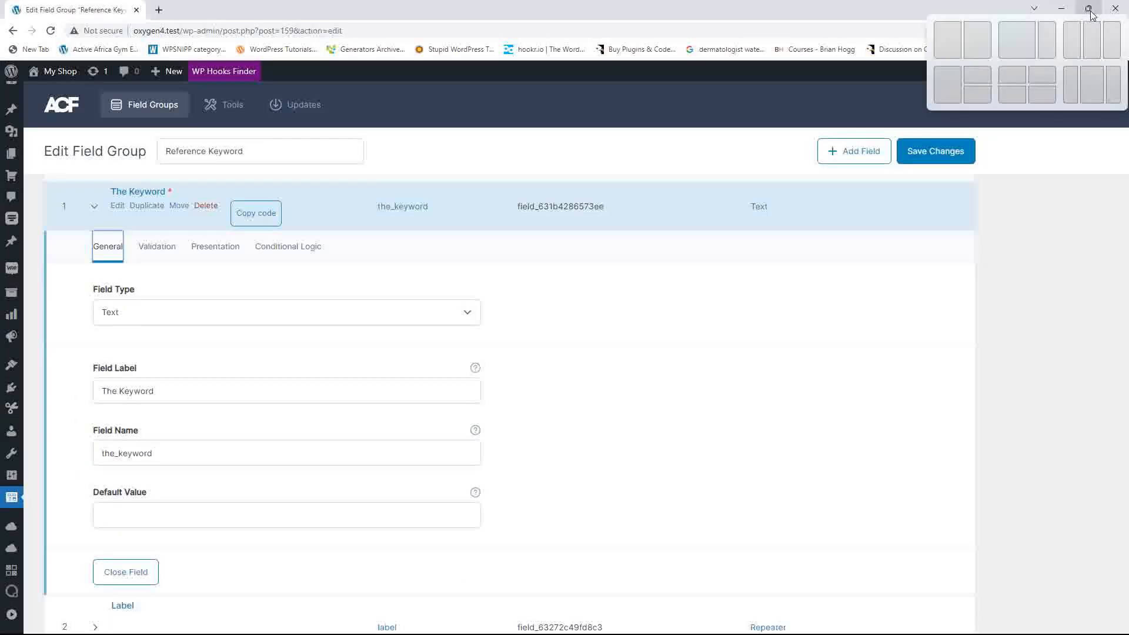
{"action": "left_click", "coordinate": [951, 48]}
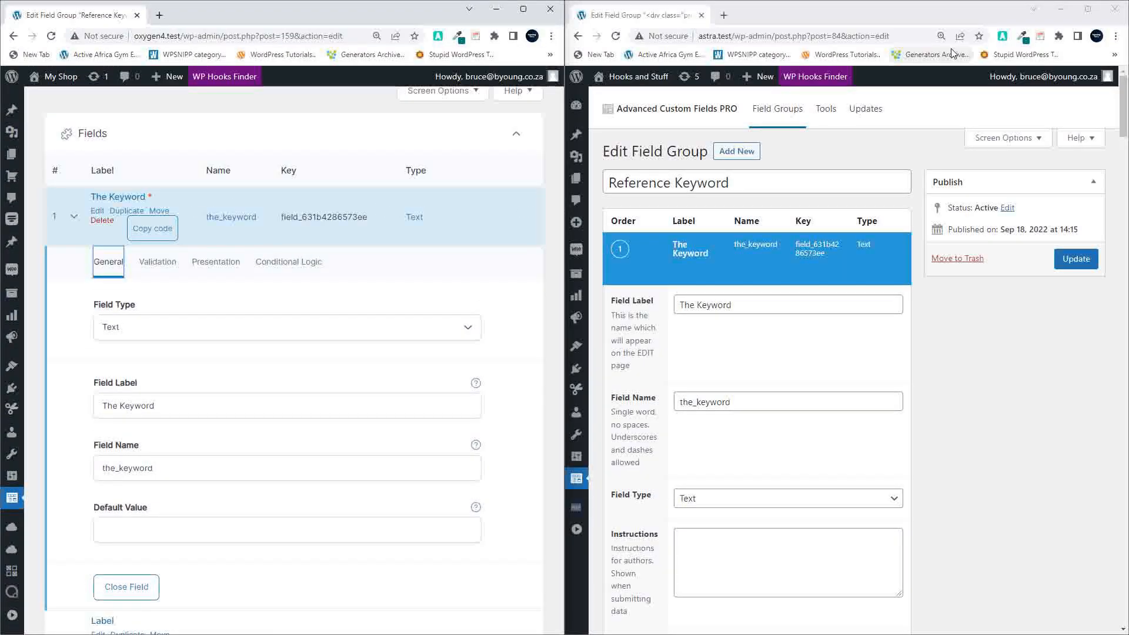
{"action": "left_click", "coordinate": [1093, 9]}
Step: Enter "This is placeholder" as The Keyword's Placeholder Text in the old editor
{"action": "scroll", "coordinate": [164, 391], "scroll_direction": "down", "scroll_amount": 3}
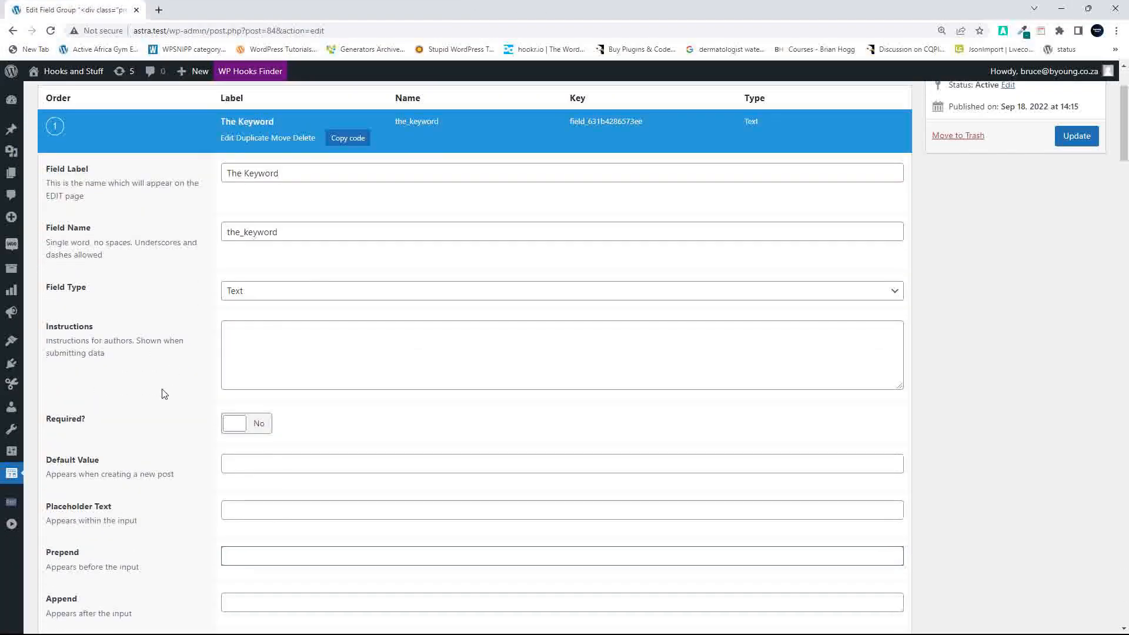
{"action": "scroll", "coordinate": [163, 399], "scroll_direction": "down", "scroll_amount": 1}
{"action": "left_click", "coordinate": [251, 380]}
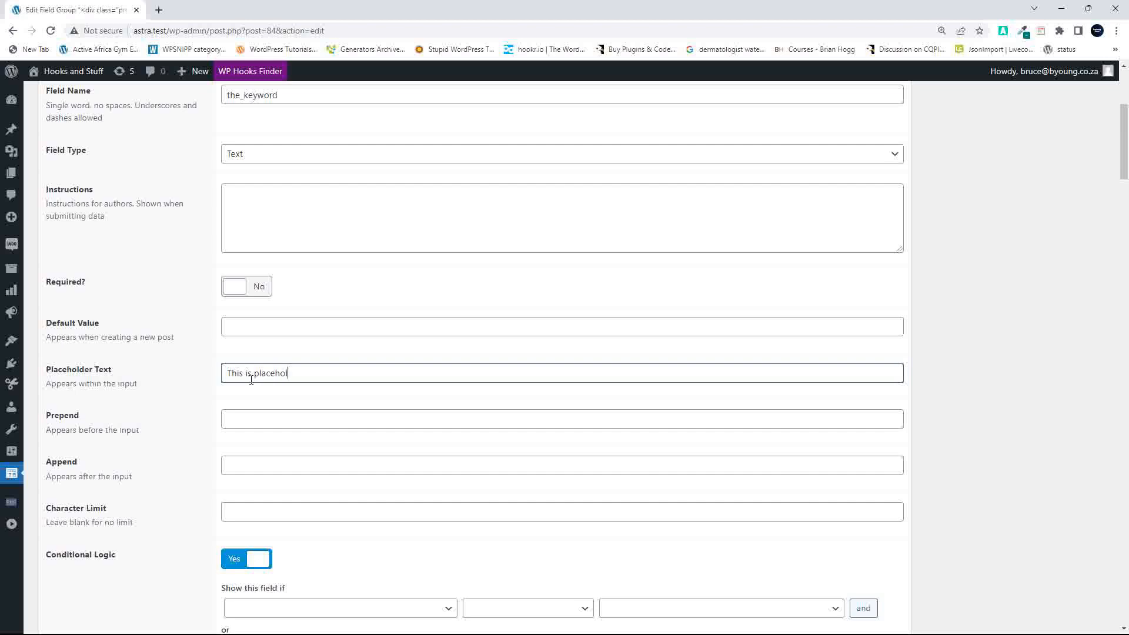
Step: Review The Keyword's single-page settings in the old editor, from Instructions down to Conditional Logic and Wrapper Attributes
{"action": "scroll", "coordinate": [320, 356], "scroll_direction": "down", "scroll_amount": 3}
{"action": "scroll", "coordinate": [323, 358], "scroll_direction": "up", "scroll_amount": 7}
{"action": "scroll", "coordinate": [323, 358], "scroll_direction": "down", "scroll_amount": 4}
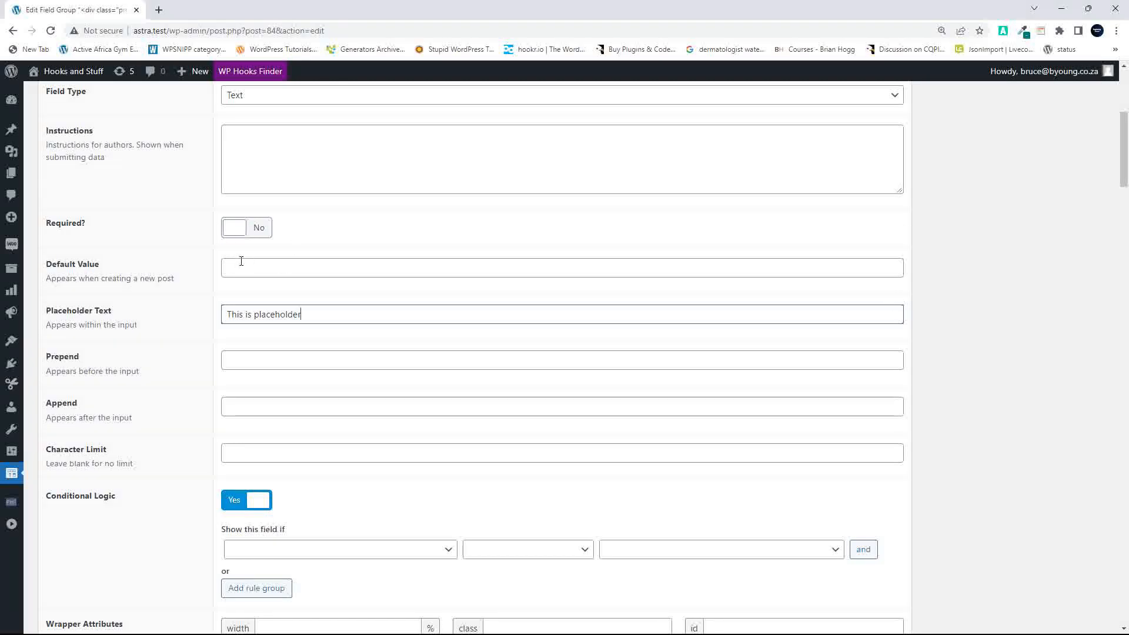
{"action": "scroll", "coordinate": [146, 318], "scroll_direction": "down", "scroll_amount": 3}
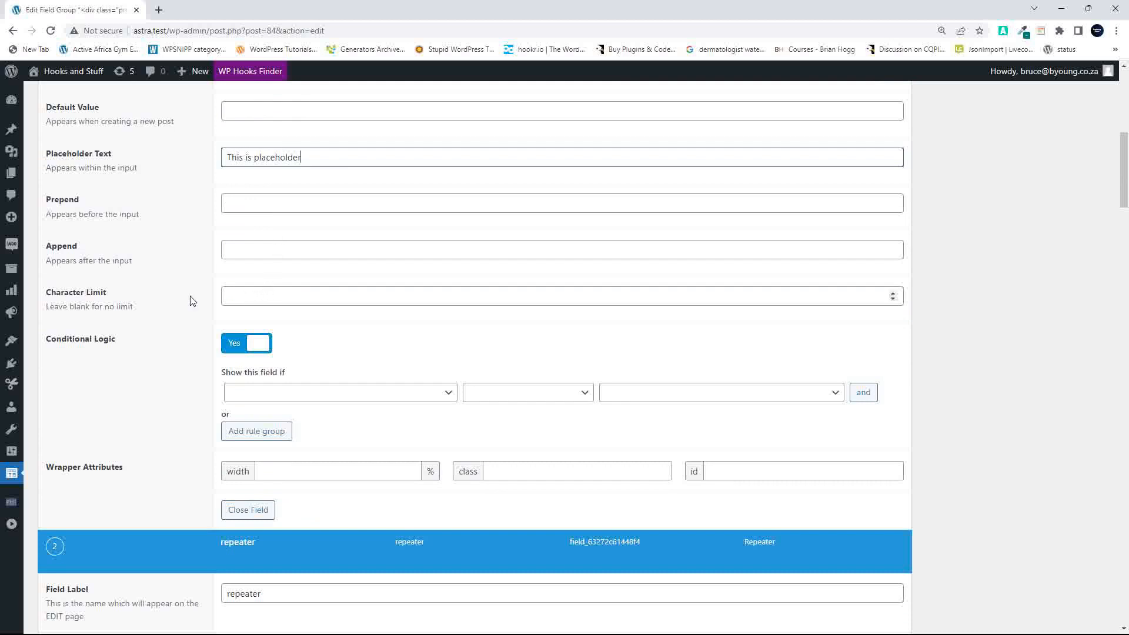
{"action": "scroll", "coordinate": [91, 300], "scroll_direction": "up", "scroll_amount": 2}
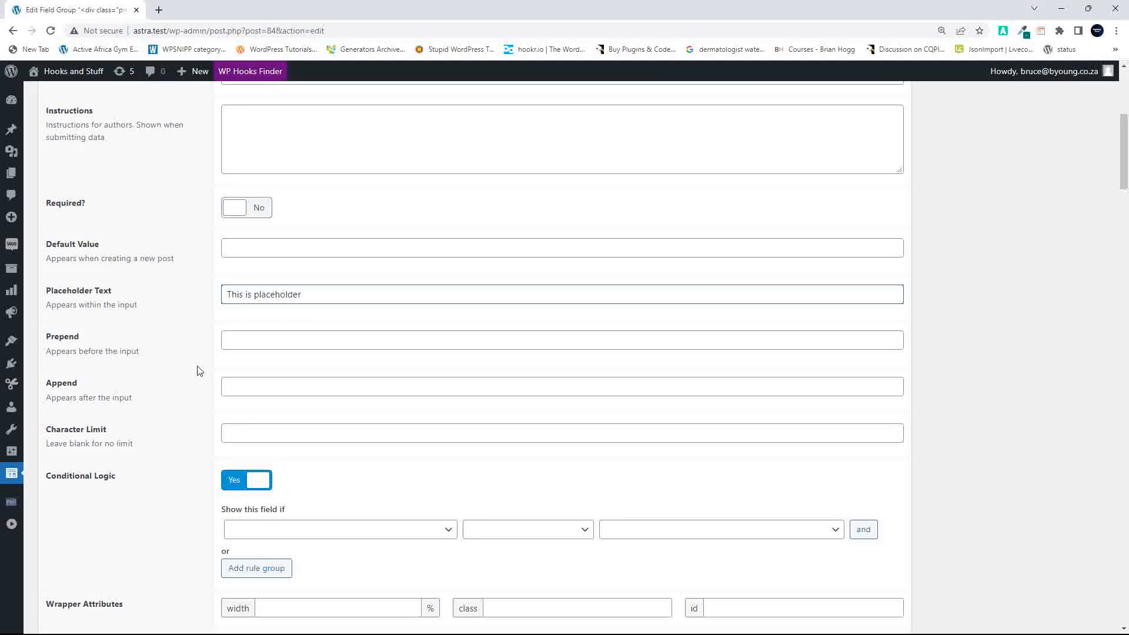
{"action": "scroll", "coordinate": [186, 373], "scroll_direction": "down", "scroll_amount": 1}
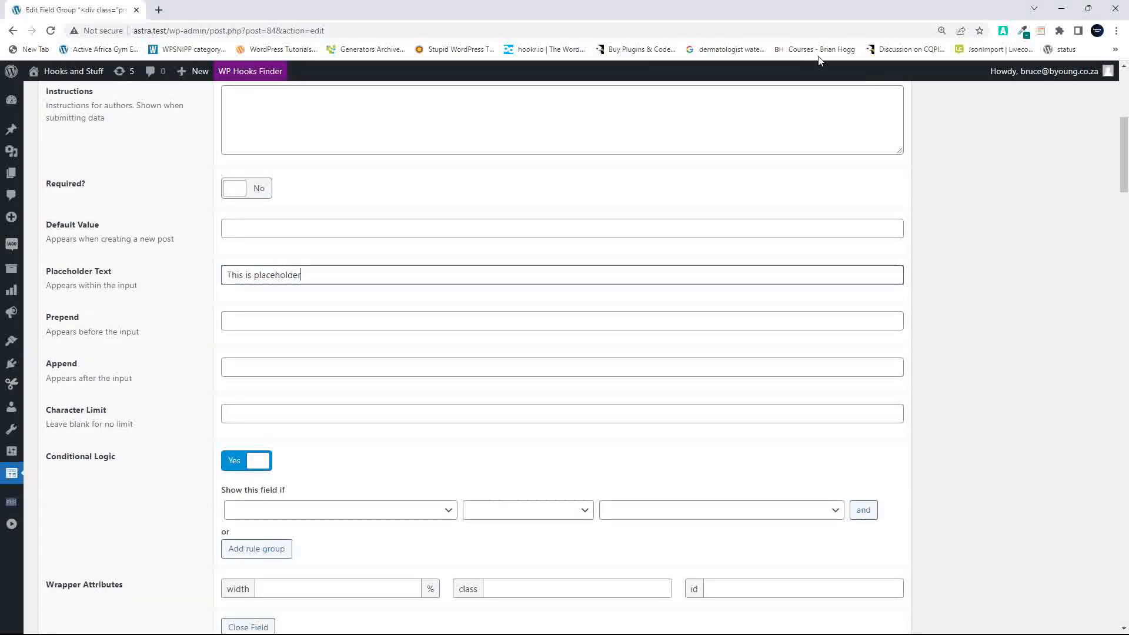
Step: Return to the side-by-side layout, enlarge the oxygen4.test editor to full size and collapse The Keyword field
{"action": "mouse_move", "coordinate": [1090, 16]}
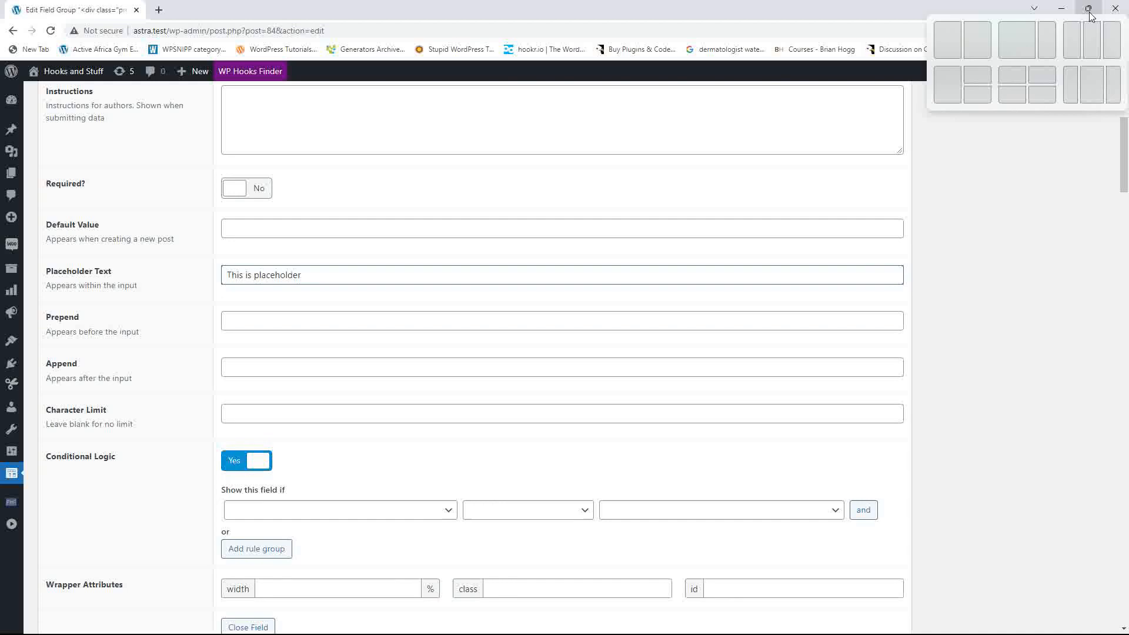
{"action": "left_click", "coordinate": [977, 40]}
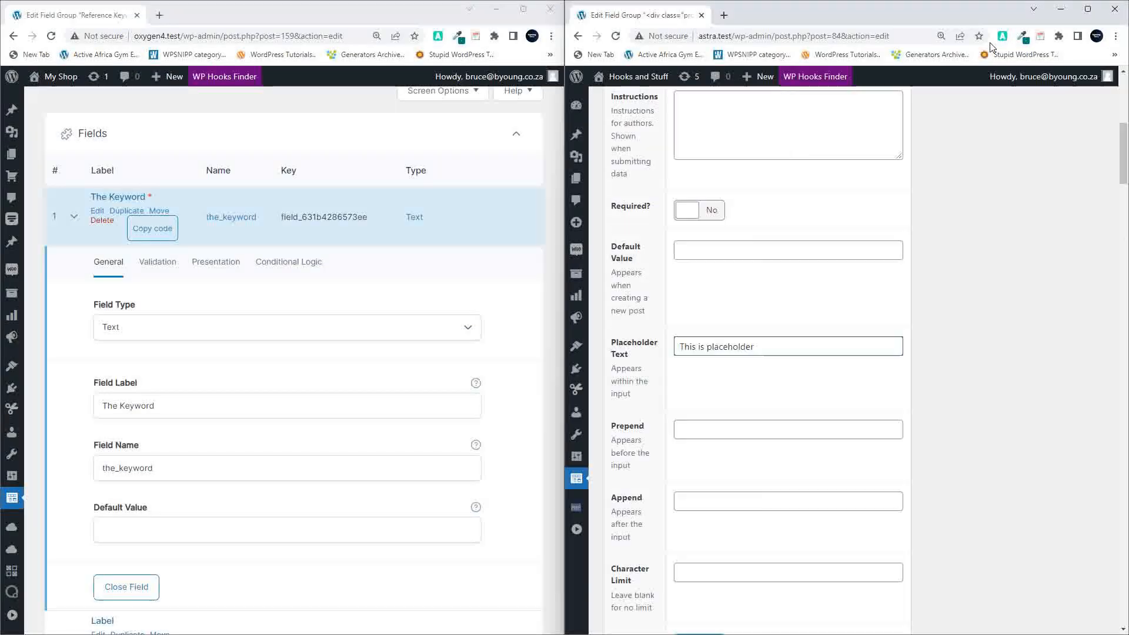
{"action": "left_click", "coordinate": [523, 8]}
{"action": "scroll", "coordinate": [531, 345], "scroll_direction": "down", "scroll_amount": 3}
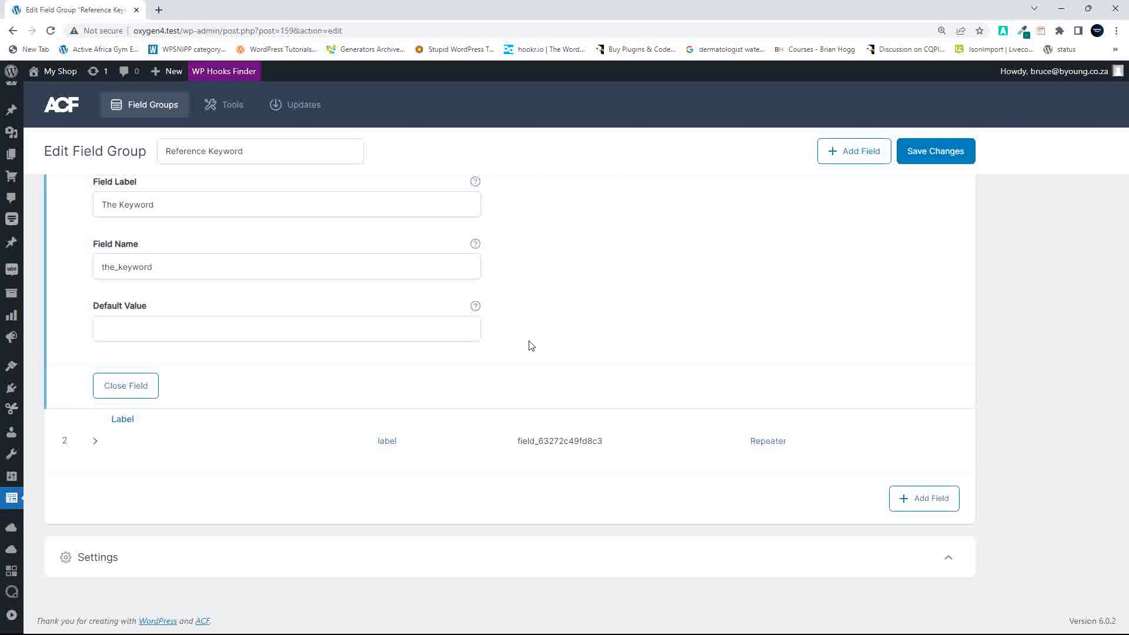
{"action": "scroll", "coordinate": [531, 345], "scroll_direction": "up", "scroll_amount": 5}
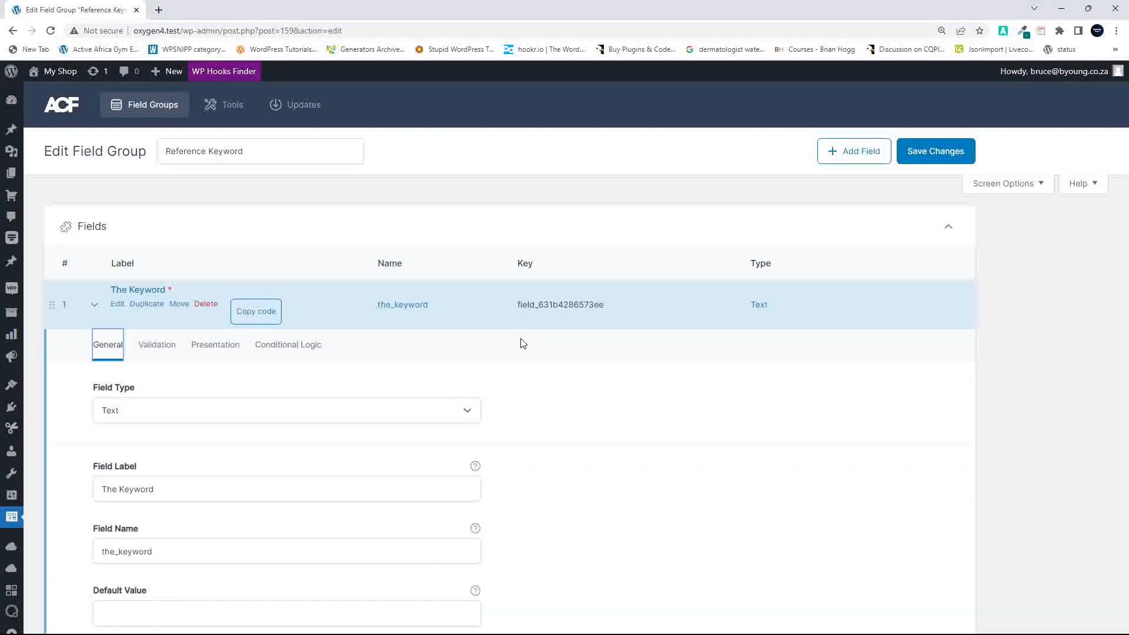
{"action": "left_click", "coordinate": [153, 292]}
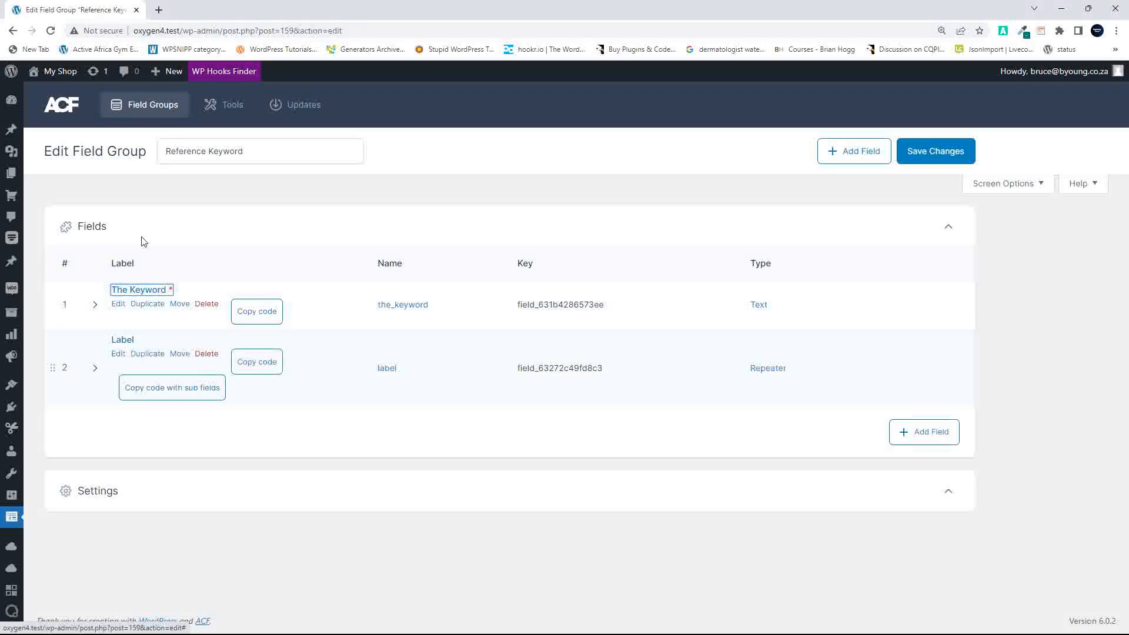
Step: Reopen The Keyword field and look through its General, Validation and Presentation settings
{"action": "mouse_move", "coordinate": [200, 353]}
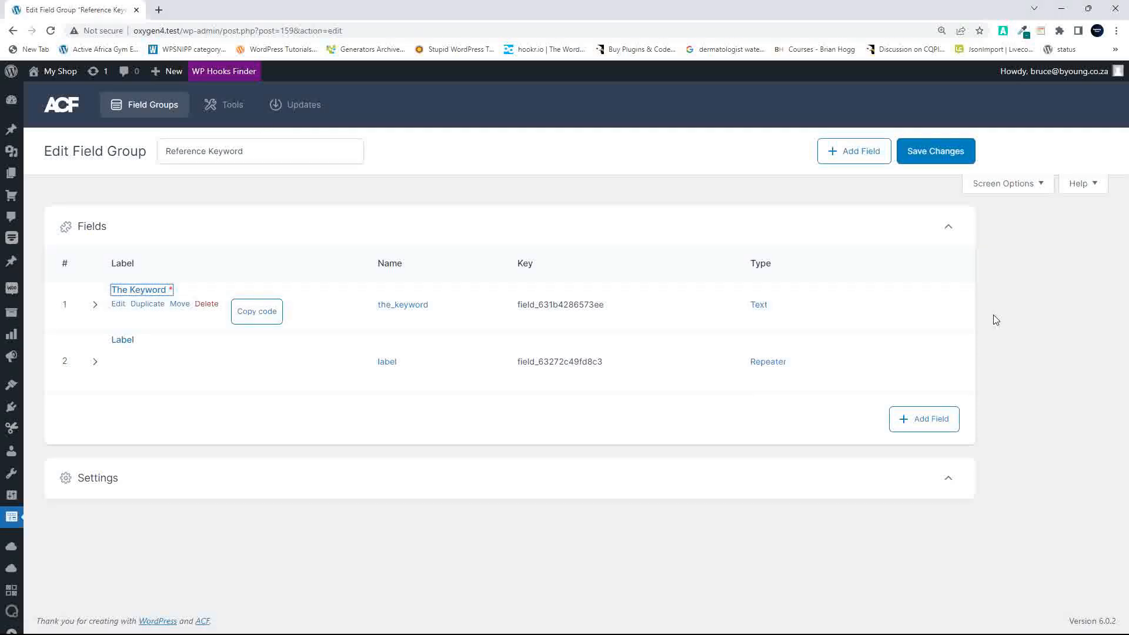
{"action": "left_click", "coordinate": [135, 290]}
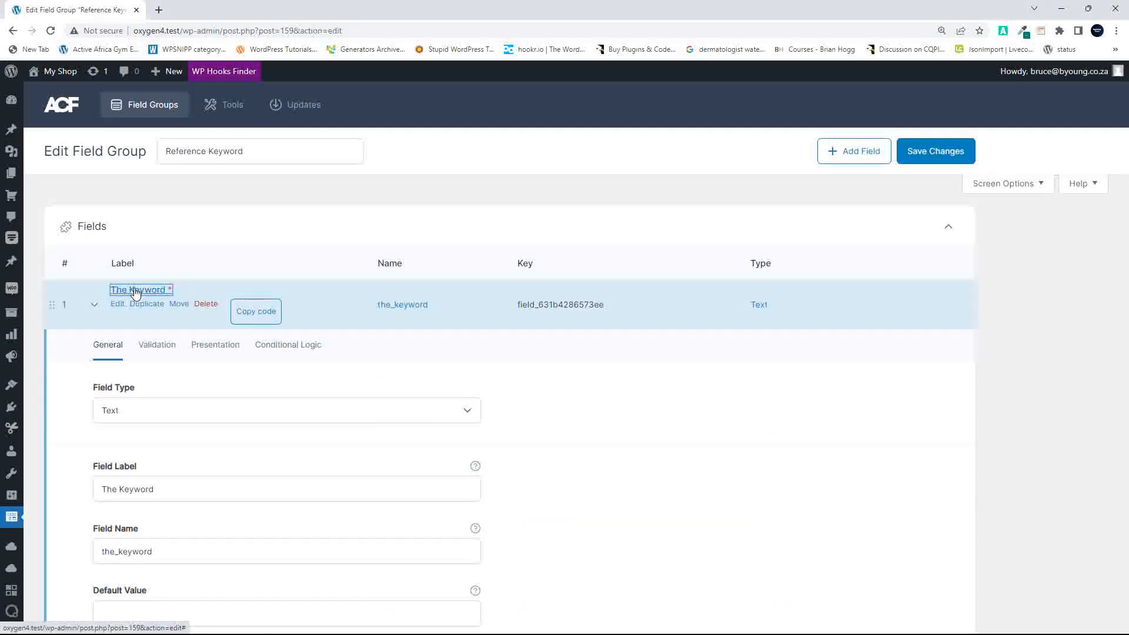
{"action": "scroll", "coordinate": [283, 414], "scroll_direction": "down", "scroll_amount": 4}
{"action": "scroll", "coordinate": [284, 413], "scroll_direction": "up", "scroll_amount": 3}
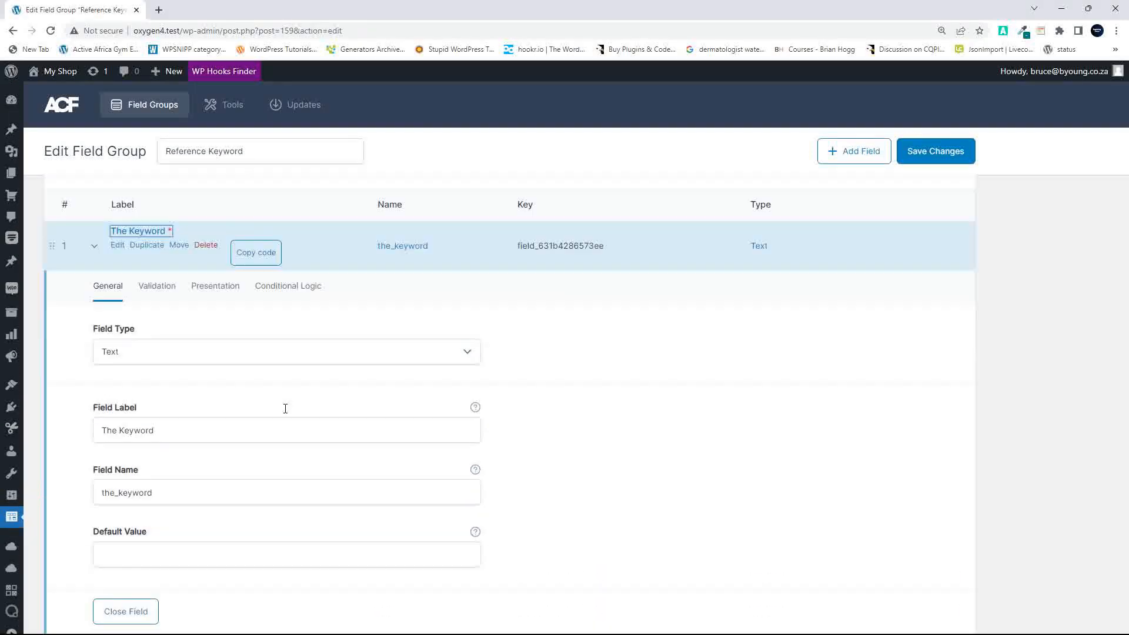
{"action": "left_click", "coordinate": [169, 289]}
{"action": "left_click", "coordinate": [212, 288]}
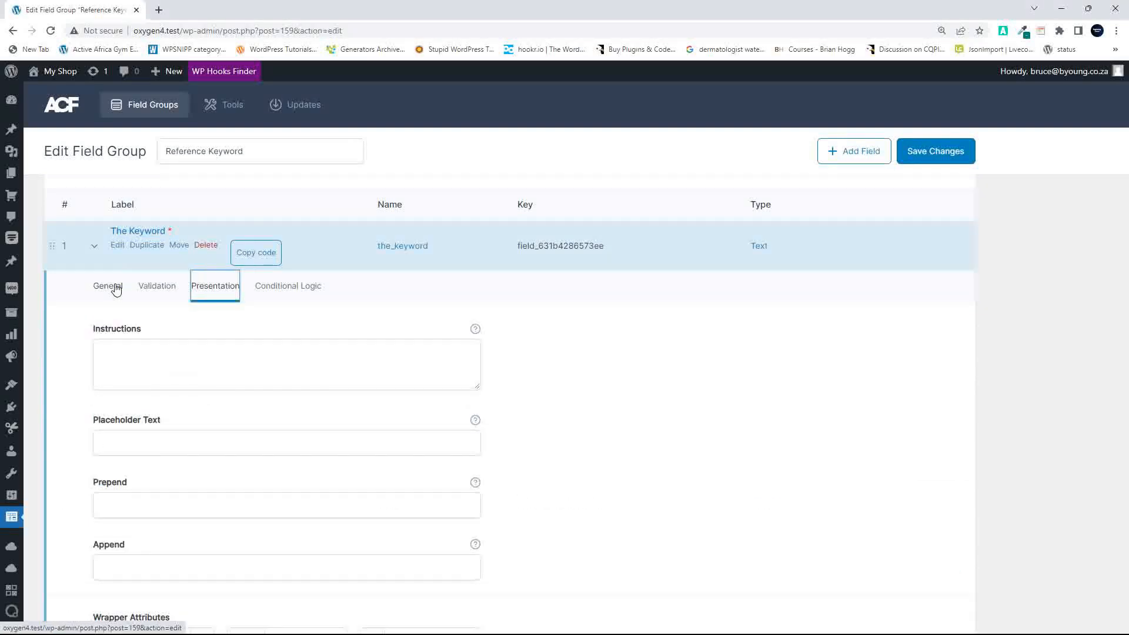
{"action": "left_click", "coordinate": [109, 288]}
{"action": "scroll", "coordinate": [264, 363], "scroll_direction": "down", "scroll_amount": 4}
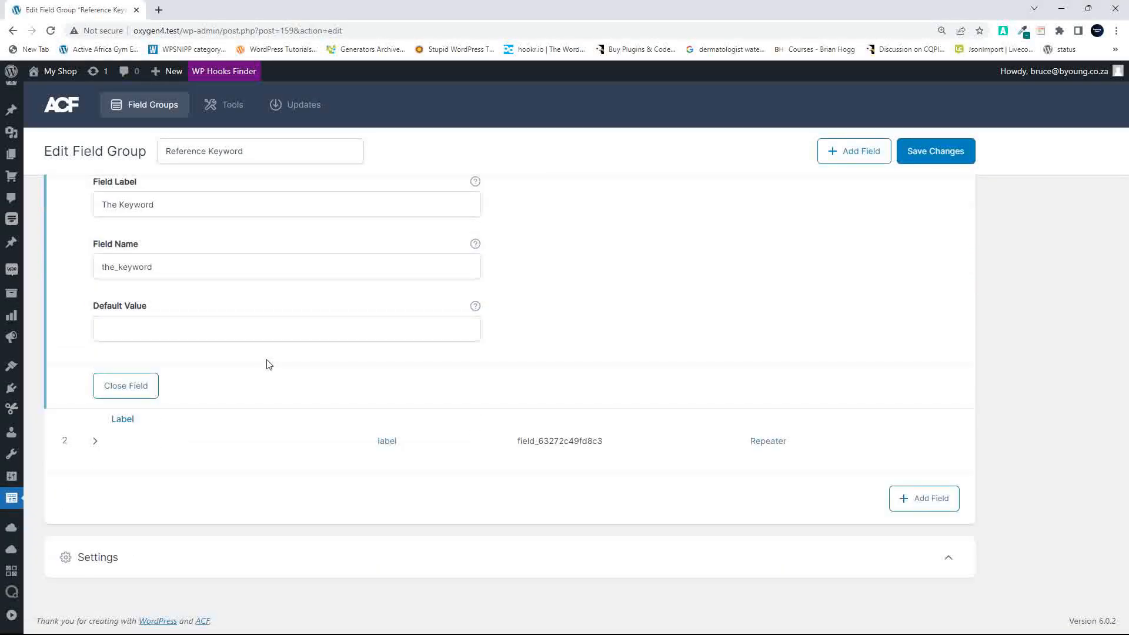
Step: Expand the Label repeater field and open its Product Type sub field
{"action": "left_click", "coordinate": [123, 419]}
{"action": "scroll", "coordinate": [233, 436], "scroll_direction": "down", "scroll_amount": 5}
{"action": "scroll", "coordinate": [233, 436], "scroll_direction": "down", "scroll_amount": 3}
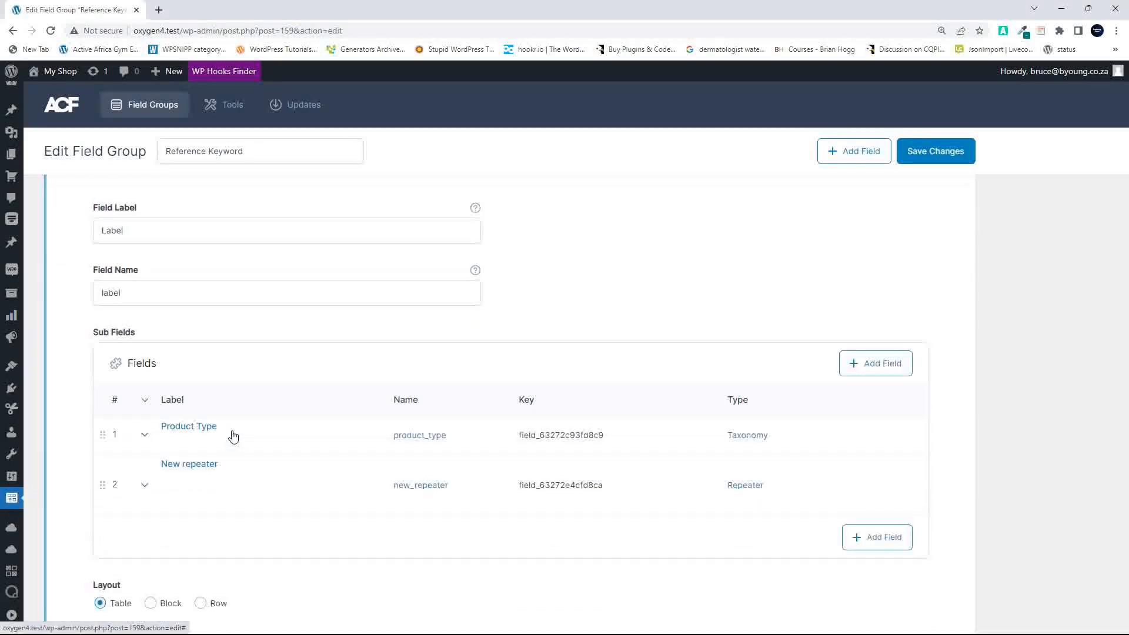
{"action": "left_click", "coordinate": [192, 315]}
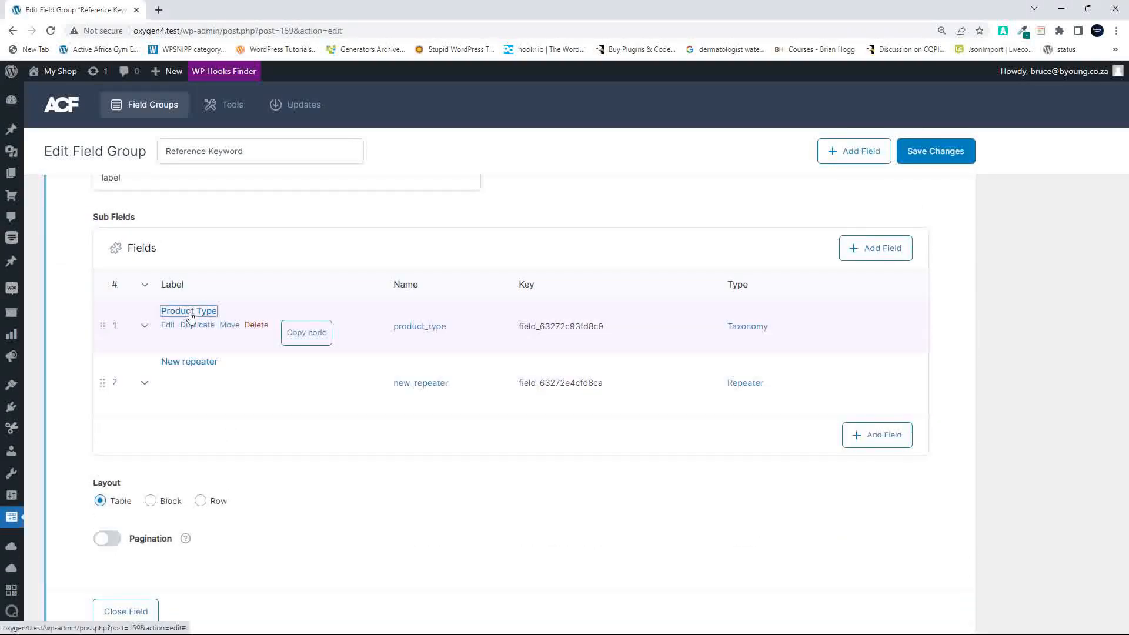
Step: Examine Product Type's Validation, Presentation and Conditional Logic settings, and its General settings down to Appearance
{"action": "left_click", "coordinate": [207, 365]}
{"action": "left_click", "coordinate": [257, 368]}
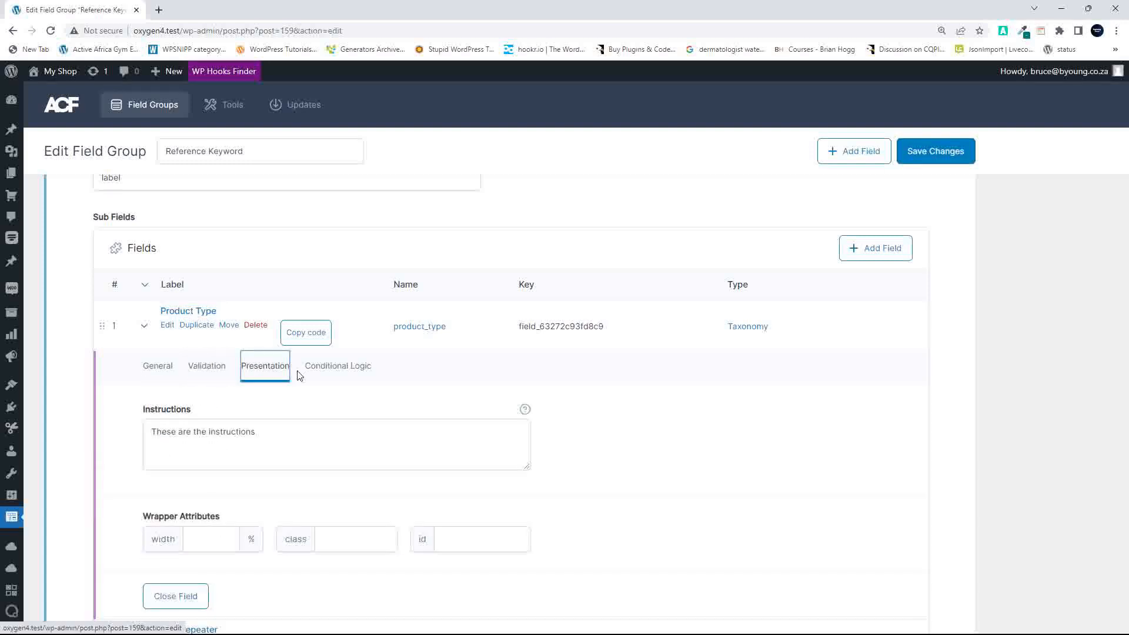
{"action": "left_click", "coordinate": [323, 371]}
{"action": "left_click", "coordinate": [256, 372]}
{"action": "left_click", "coordinate": [211, 372]}
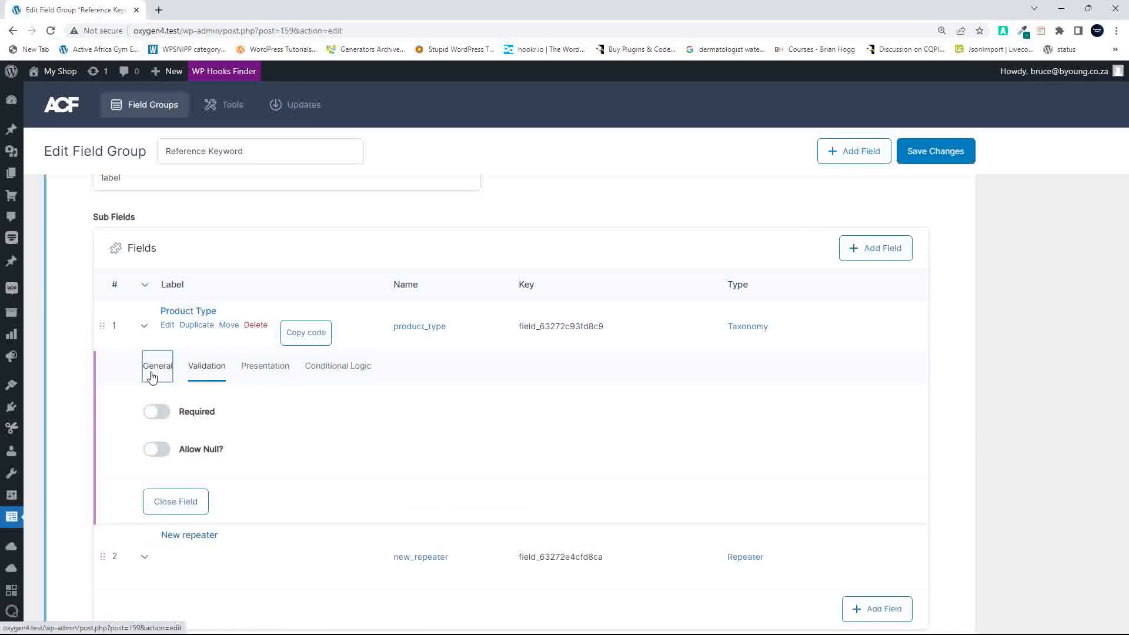
{"action": "left_click", "coordinate": [153, 373]}
{"action": "scroll", "coordinate": [394, 457], "scroll_direction": "down", "scroll_amount": 3}
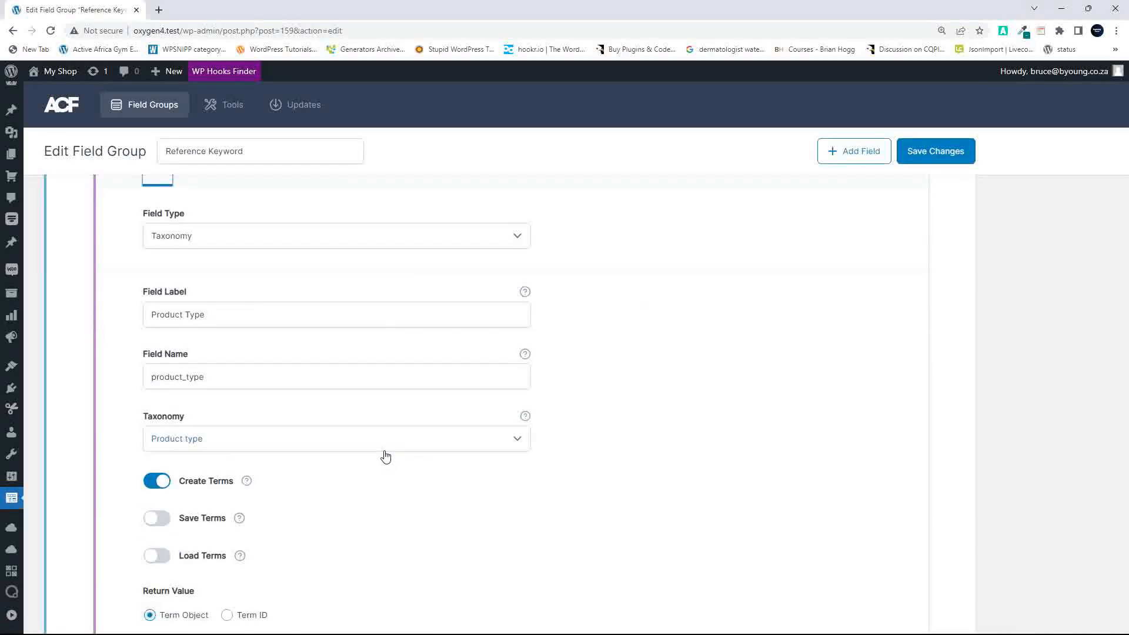
{"action": "scroll", "coordinate": [385, 456], "scroll_direction": "down", "scroll_amount": 4}
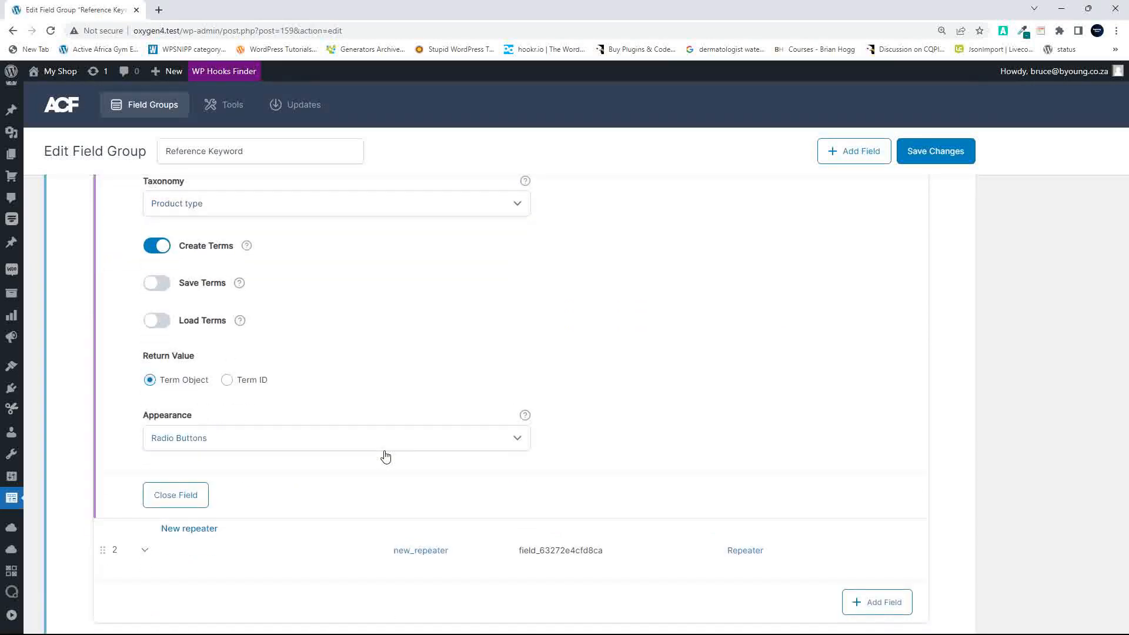
{"action": "scroll", "coordinate": [386, 457], "scroll_direction": "up", "scroll_amount": 7}
{"action": "scroll", "coordinate": [385, 453], "scroll_direction": "down", "scroll_amount": 6}
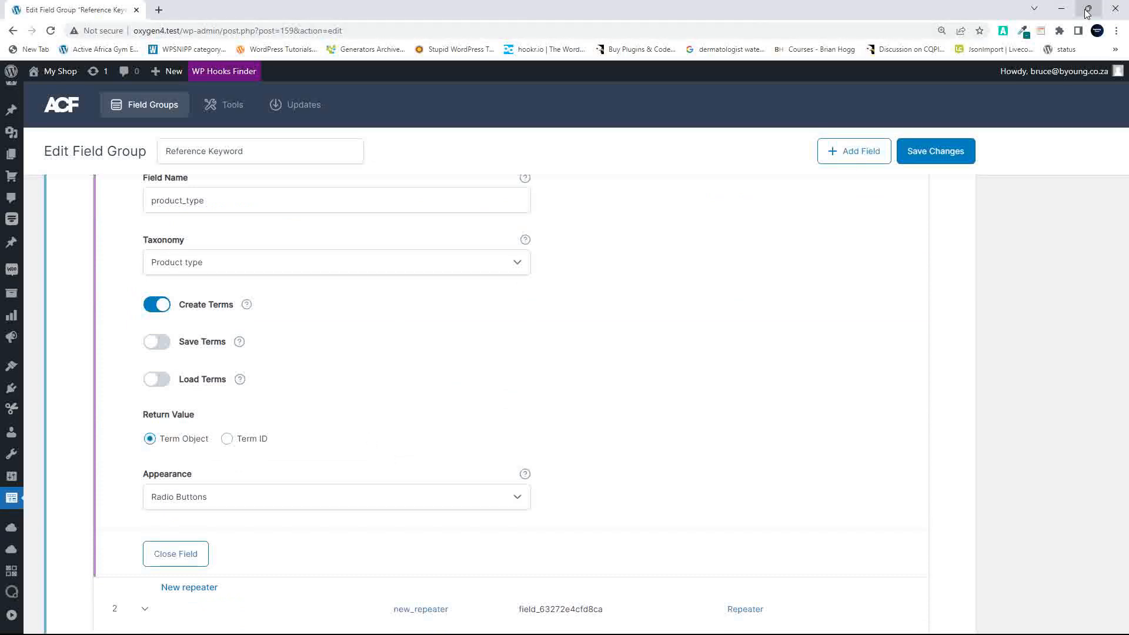
{"action": "mouse_move", "coordinate": [1087, 13]}
{"action": "left_click", "coordinate": [977, 43]}
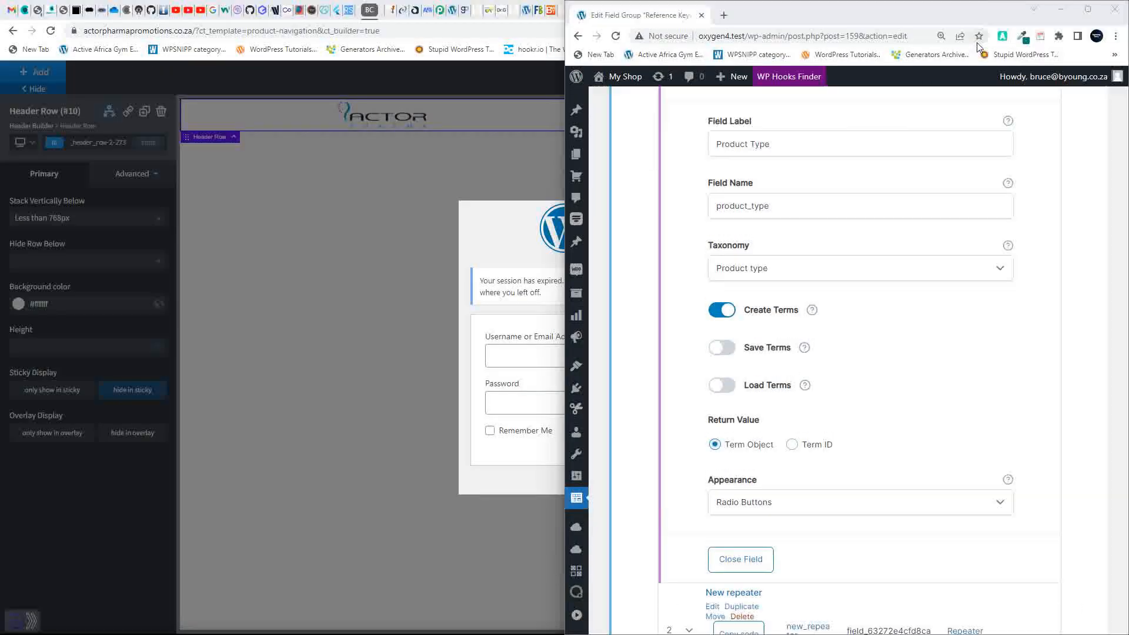
{"action": "left_click", "coordinate": [1087, 9]}
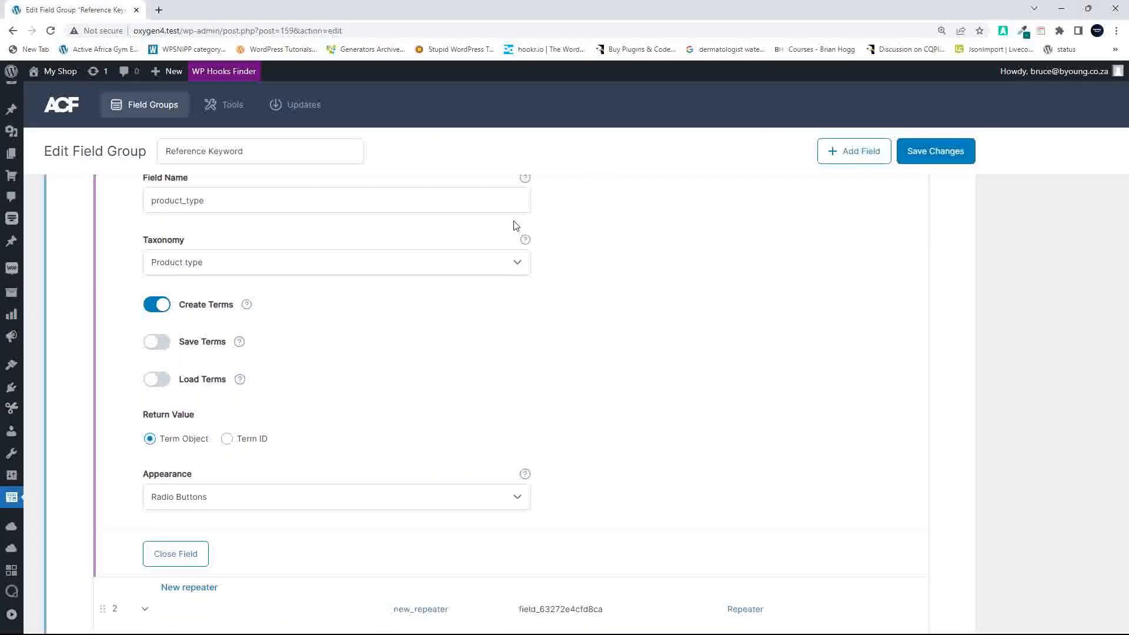
{"action": "scroll", "coordinate": [517, 233], "scroll_direction": "down", "scroll_amount": 1}
{"action": "scroll", "coordinate": [520, 239], "scroll_direction": "up", "scroll_amount": 1}
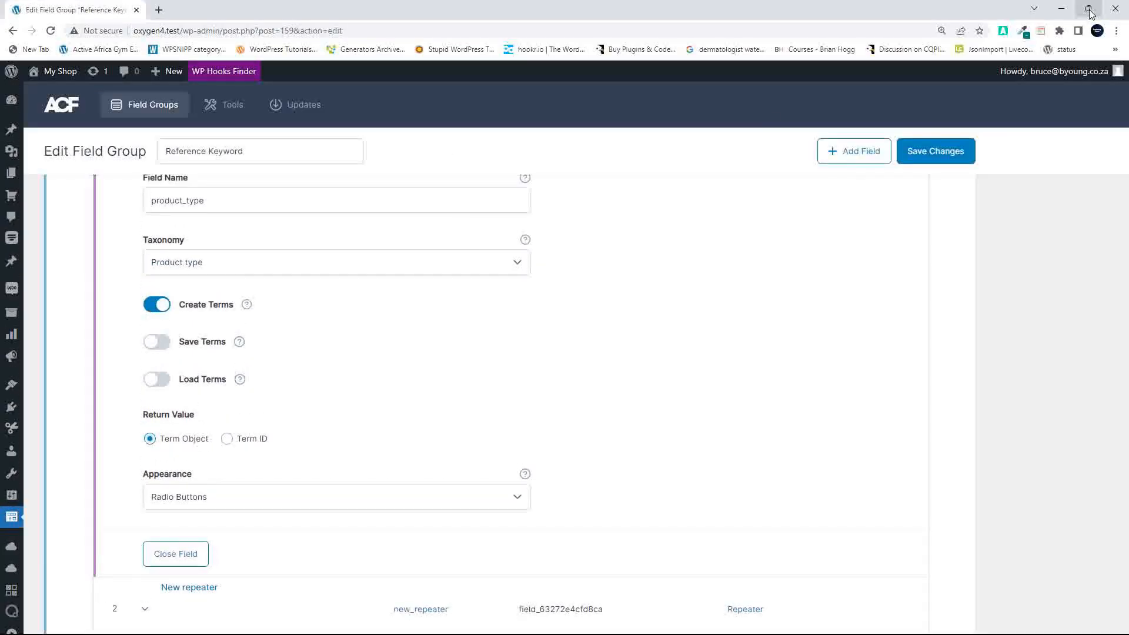
Step: Restore the side-by-side layout, enlarge the astra.test editor and look through the single-page settings of The Keyword and the repeater
{"action": "mouse_move", "coordinate": [1090, 12]}
{"action": "left_click", "coordinate": [962, 45]}
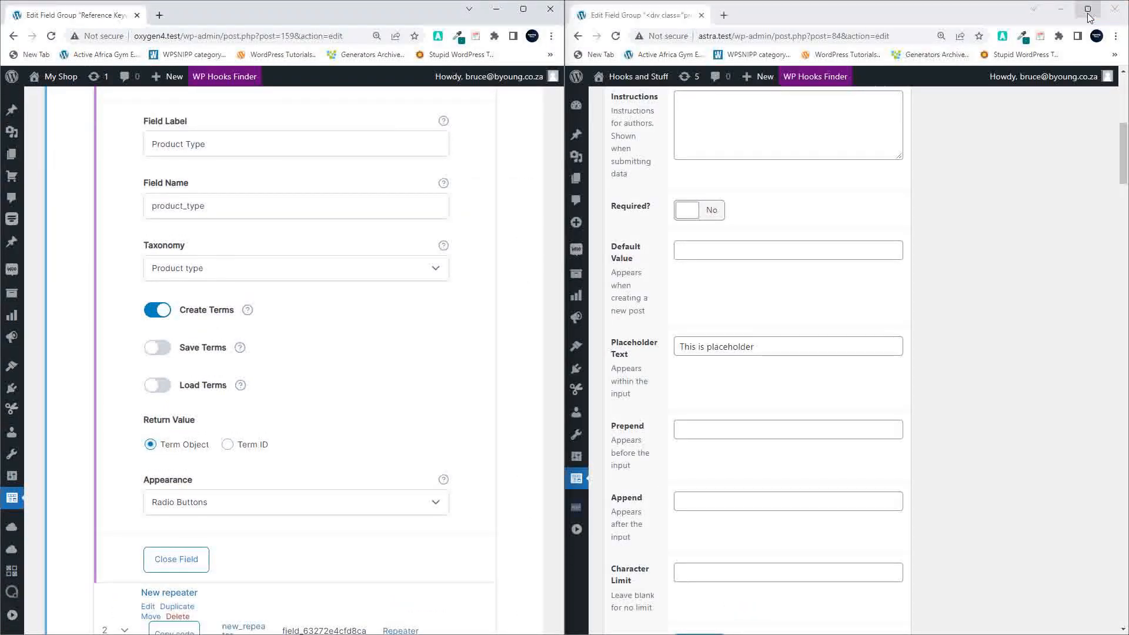
{"action": "left_click", "coordinate": [1088, 10]}
{"action": "scroll", "coordinate": [473, 292], "scroll_direction": "up", "scroll_amount": 4}
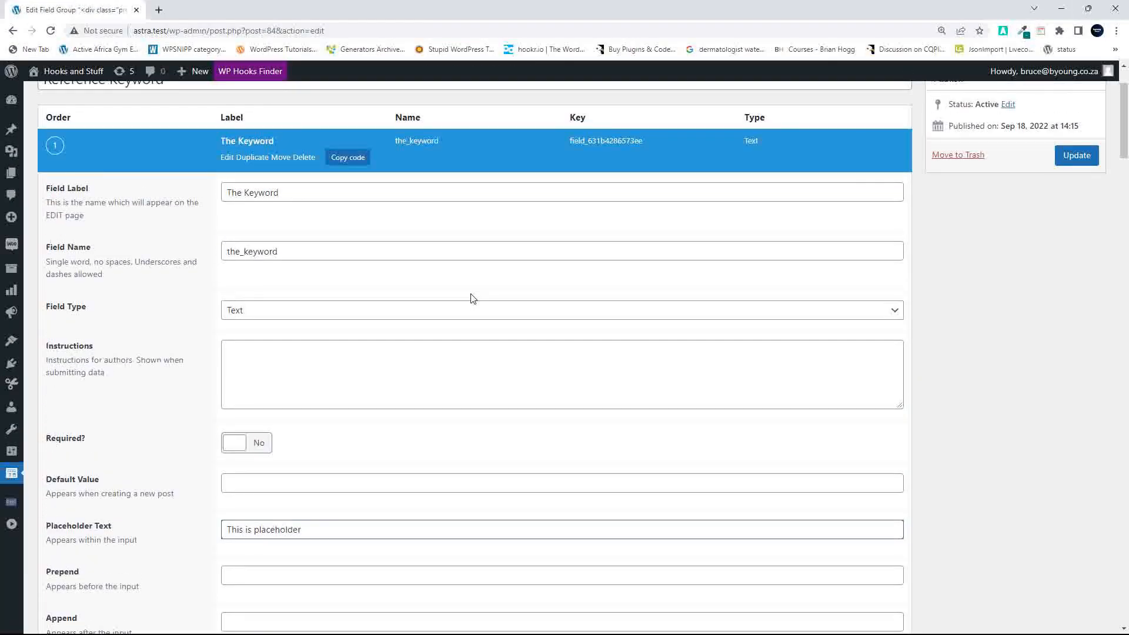
{"action": "scroll", "coordinate": [474, 292], "scroll_direction": "down", "scroll_amount": 4}
{"action": "scroll", "coordinate": [477, 293], "scroll_direction": "down", "scroll_amount": 2}
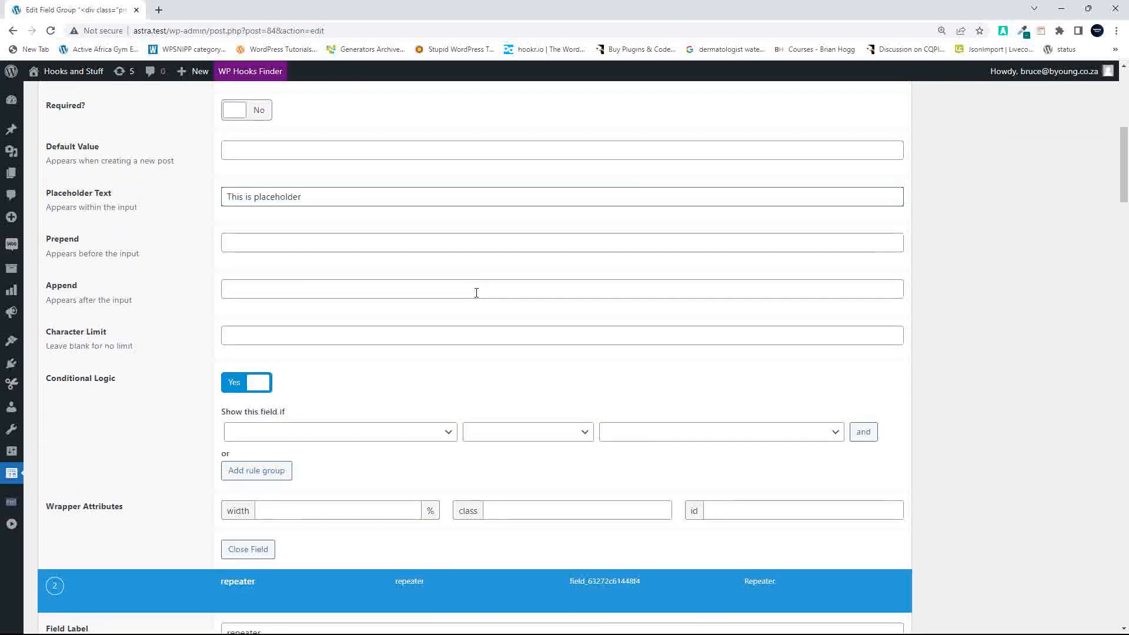
{"action": "scroll", "coordinate": [504, 305], "scroll_direction": "up", "scroll_amount": 4}
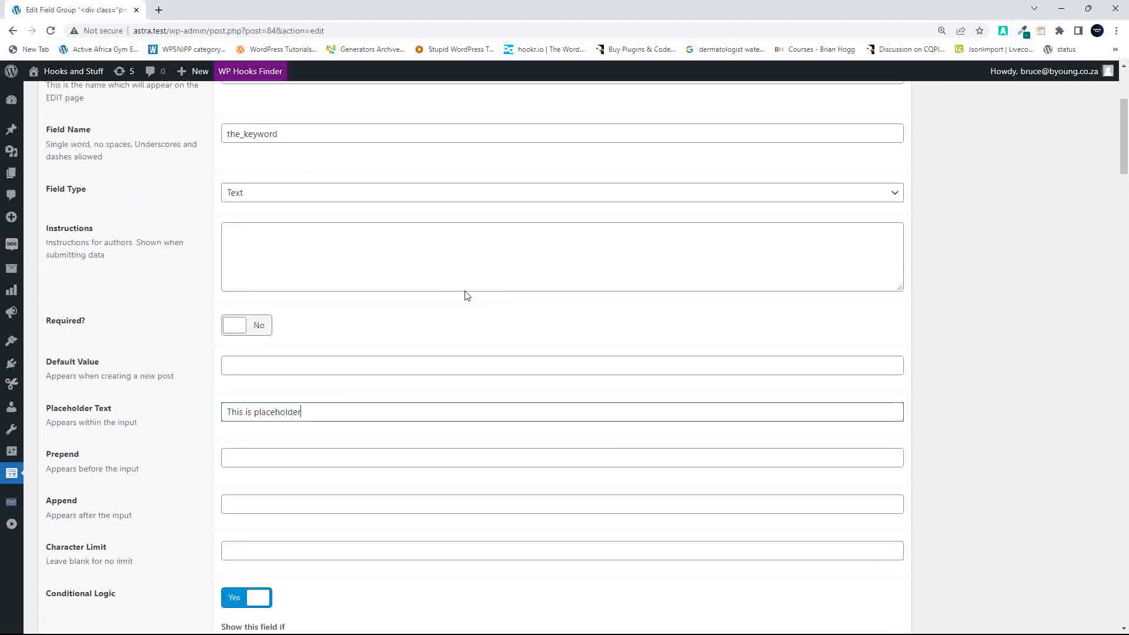
{"action": "scroll", "coordinate": [419, 317], "scroll_direction": "down", "scroll_amount": 9}
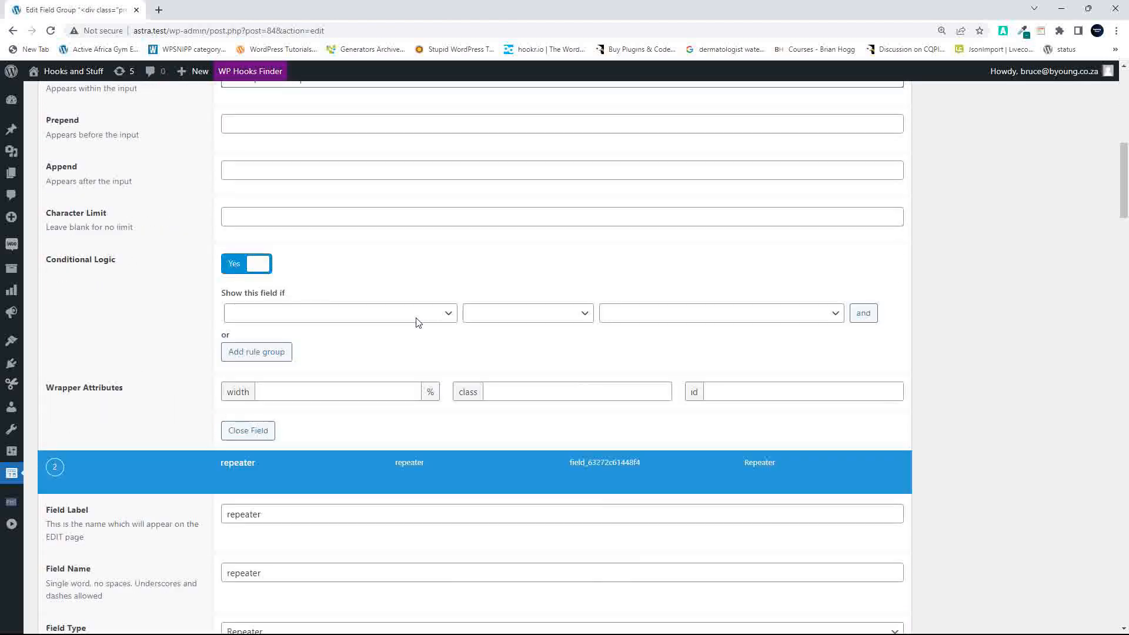
{"action": "scroll", "coordinate": [421, 317], "scroll_direction": "down", "scroll_amount": 3}
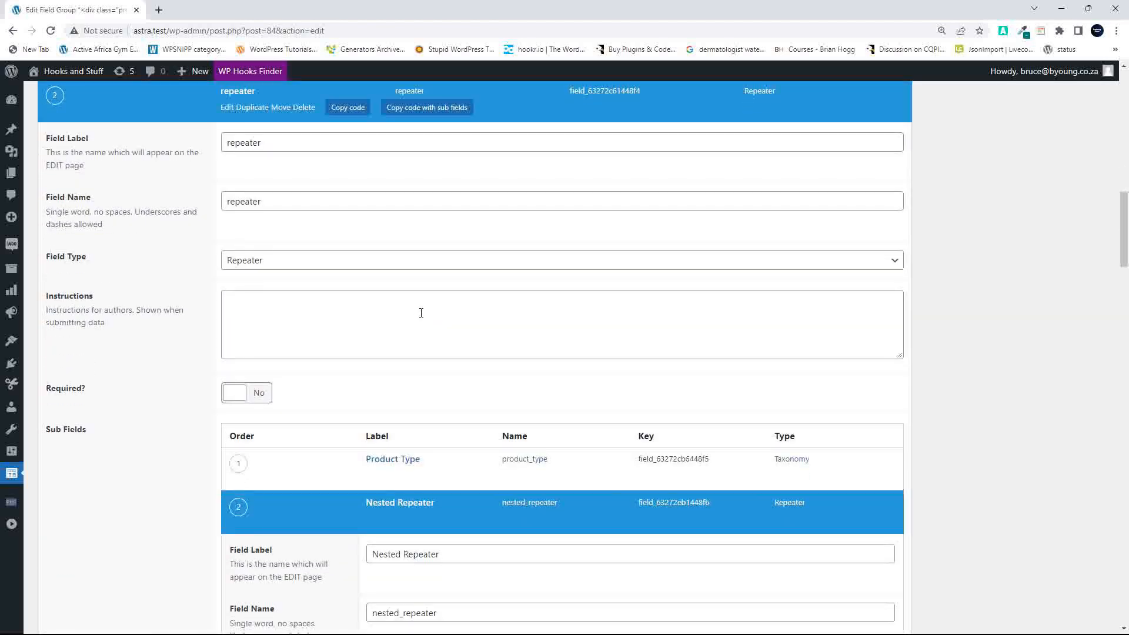
Step: Collapse the repeater and The Keyword fields in the astra.test field group
{"action": "scroll", "coordinate": [421, 312], "scroll_direction": "up", "scroll_amount": 4}
{"action": "left_click", "coordinate": [229, 338]}
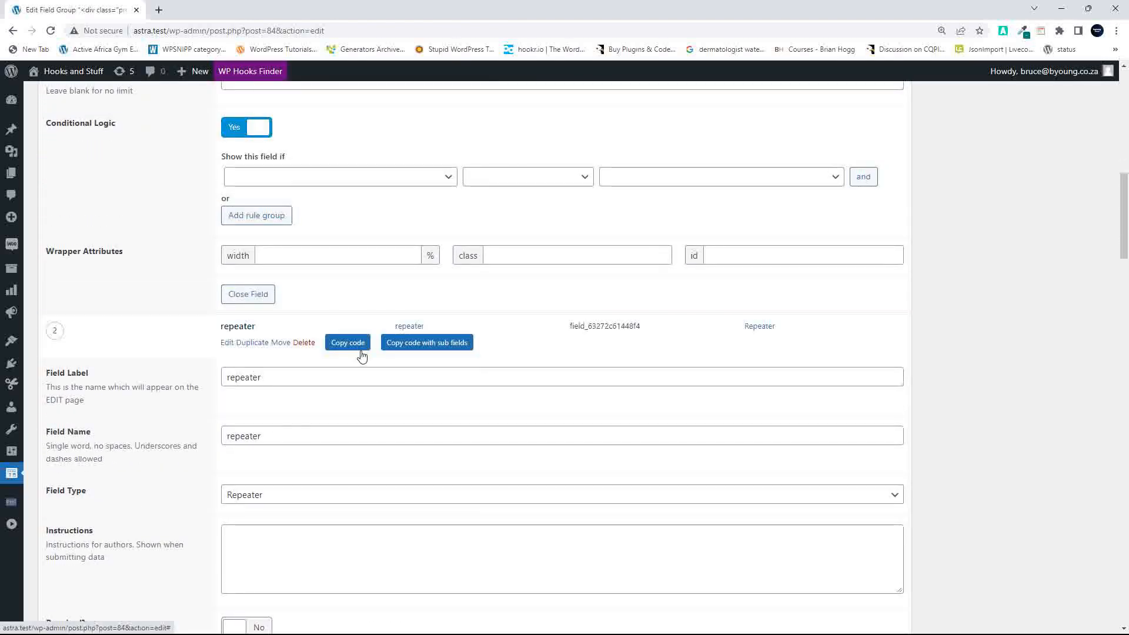
{"action": "scroll", "coordinate": [411, 366], "scroll_direction": "up", "scroll_amount": 6}
{"action": "scroll", "coordinate": [413, 361], "scroll_direction": "up", "scroll_amount": 6}
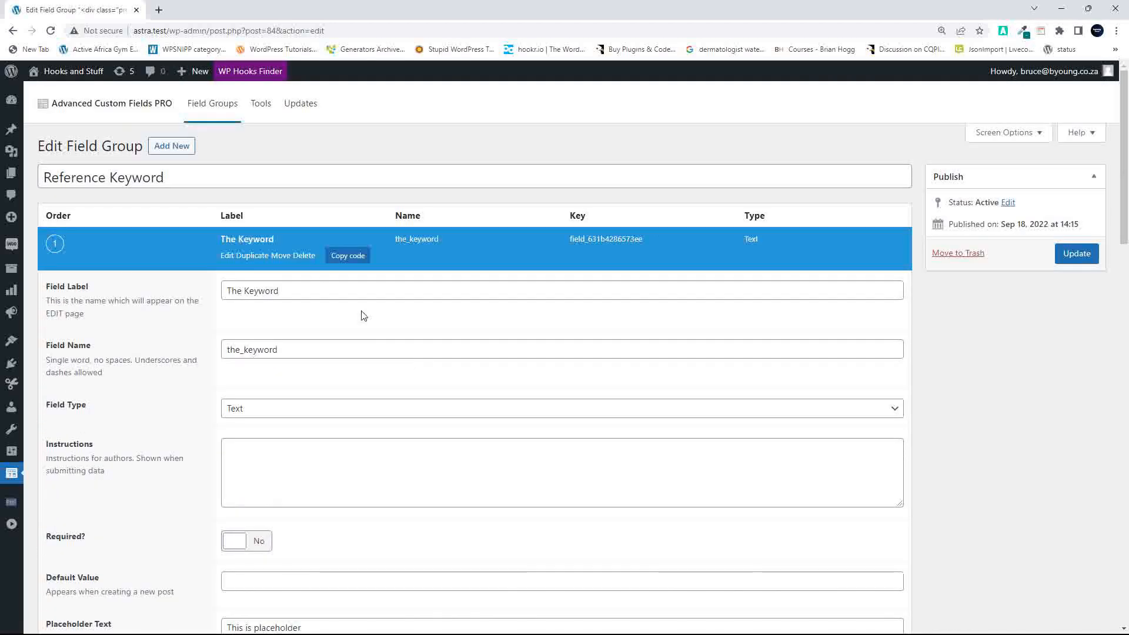
{"action": "left_click", "coordinate": [263, 250]}
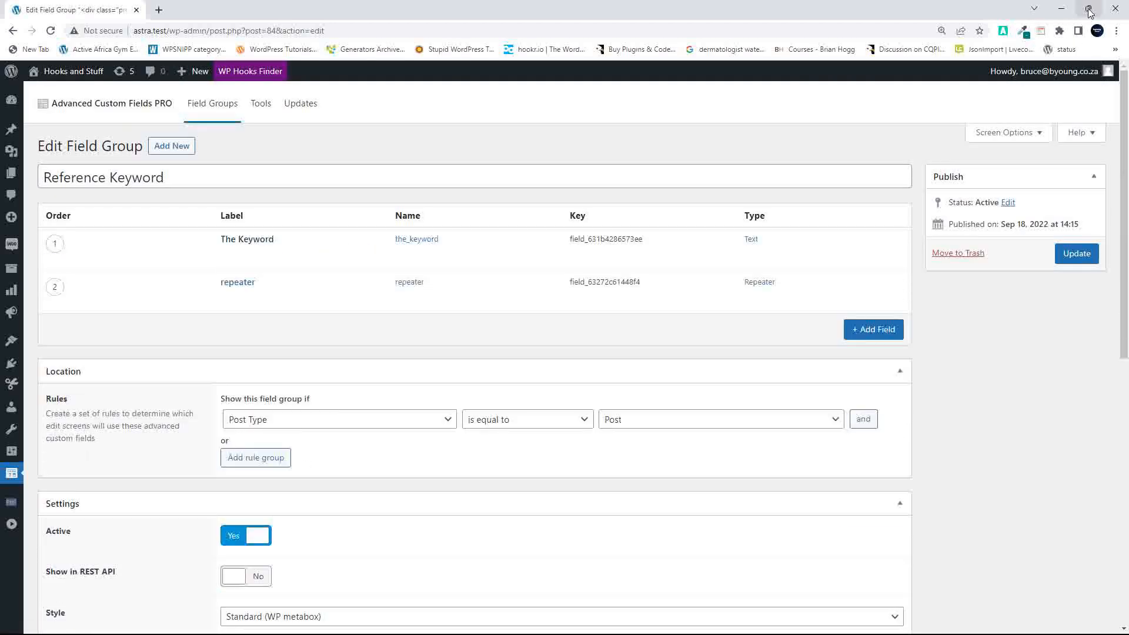
Step: Put the two editors side by side again and enlarge the oxygen4.test one at the Label repeater's sub fields
{"action": "mouse_move", "coordinate": [1089, 11]}
{"action": "left_click", "coordinate": [1000, 41]}
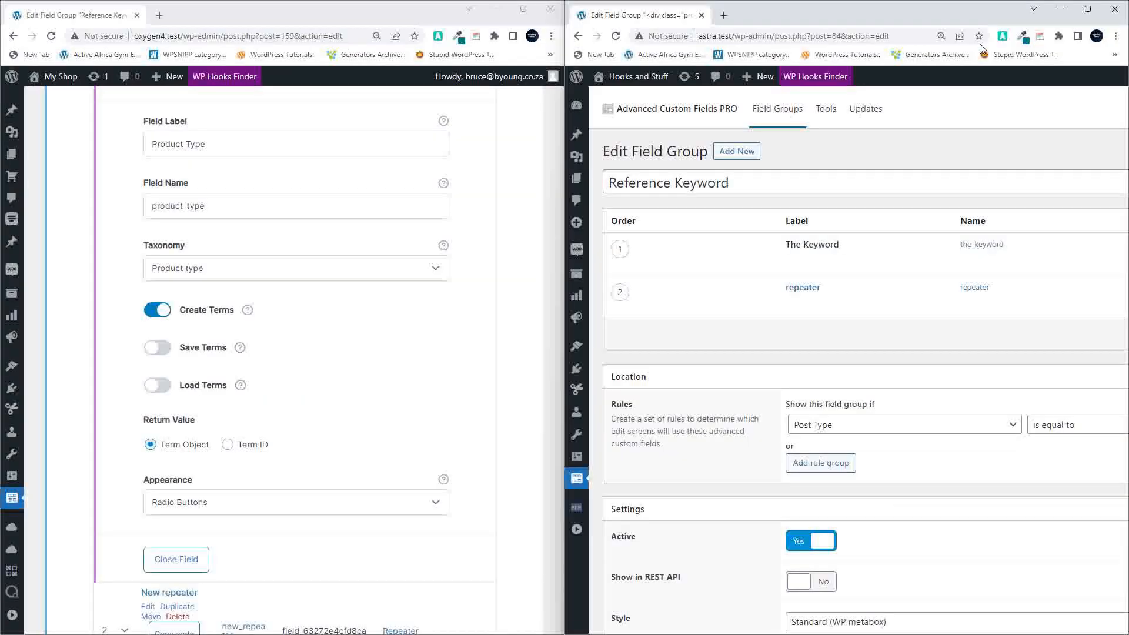
{"action": "scroll", "coordinate": [486, 227], "scroll_direction": "up", "scroll_amount": 1}
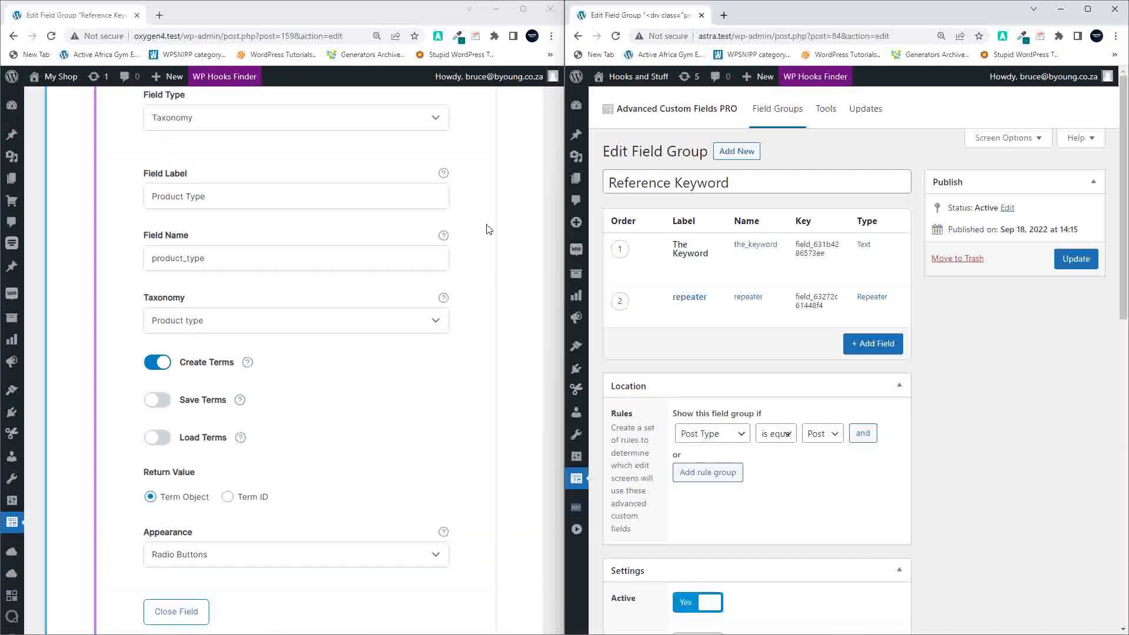
{"action": "scroll", "coordinate": [462, 232], "scroll_direction": "down", "scroll_amount": 1}
{"action": "scroll", "coordinate": [463, 233], "scroll_direction": "up", "scroll_amount": 6}
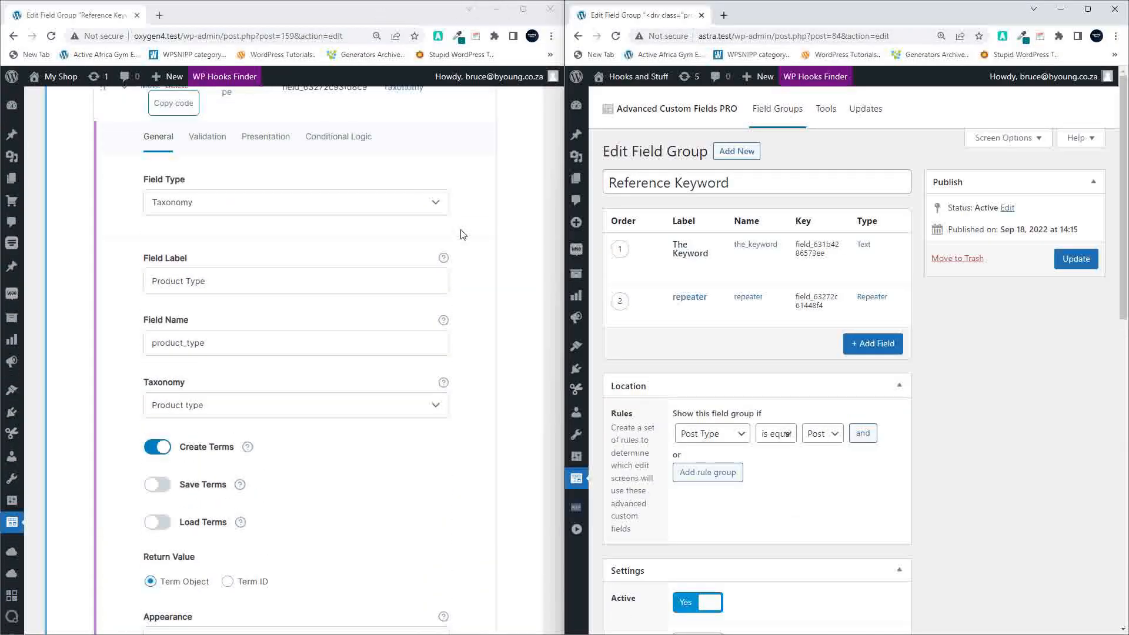
{"action": "scroll", "coordinate": [462, 234], "scroll_direction": "up", "scroll_amount": 1}
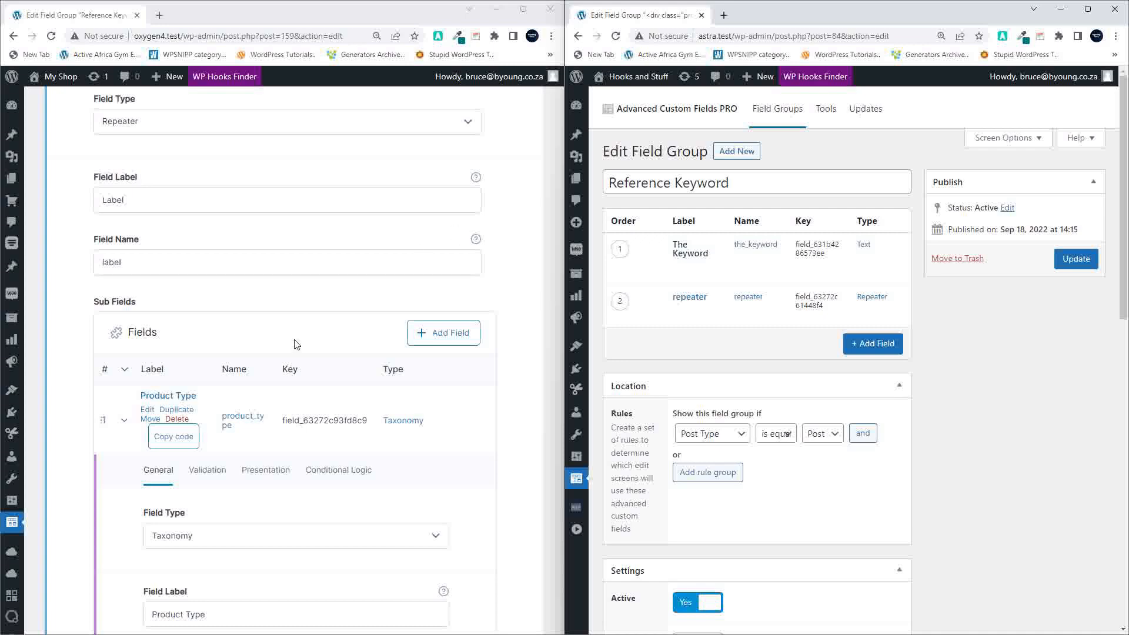
{"action": "left_click", "coordinate": [523, 10]}
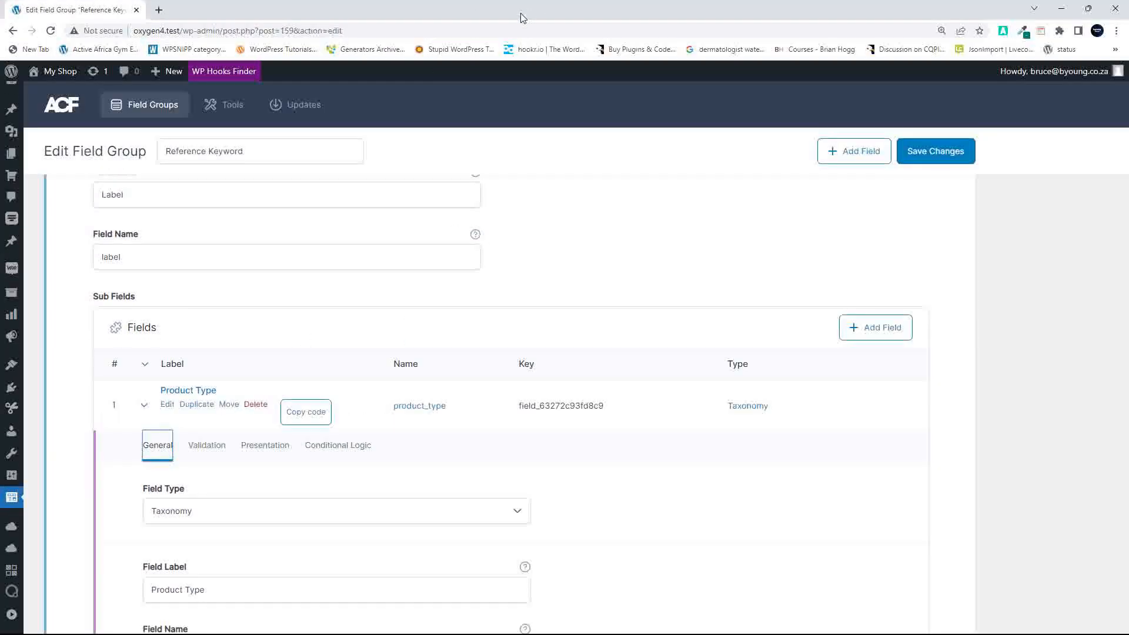
Step: Collapse The Keyword and Label fields in the oxygen4.test field group
{"action": "scroll", "coordinate": [442, 403], "scroll_direction": "down", "scroll_amount": 5}
{"action": "scroll", "coordinate": [384, 396], "scroll_direction": "up", "scroll_amount": 10}
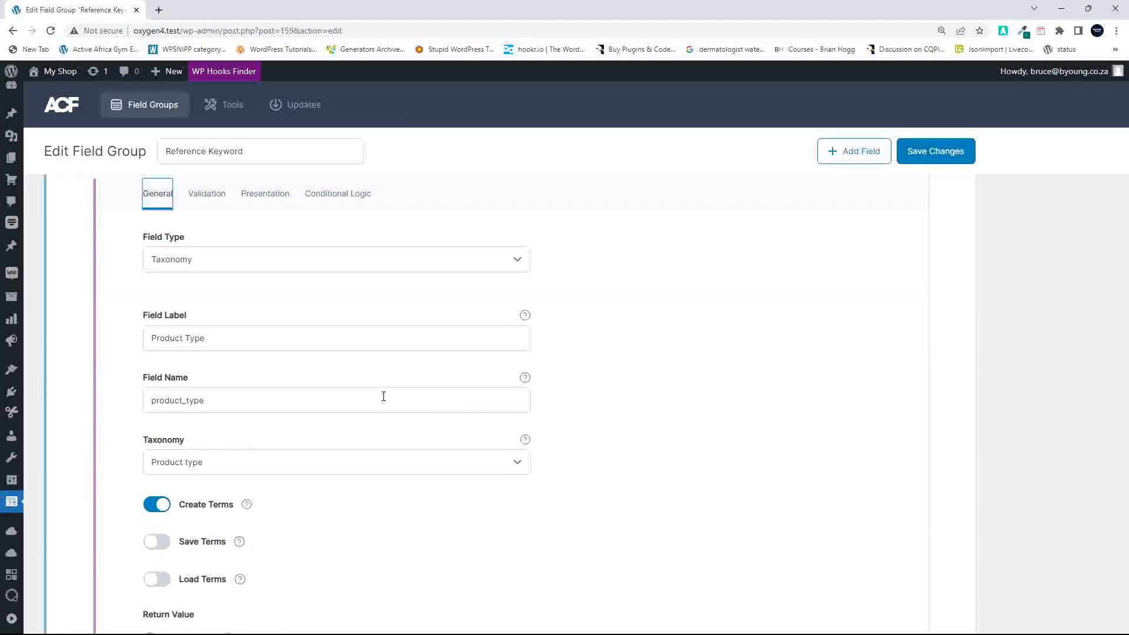
{"action": "scroll", "coordinate": [384, 396], "scroll_direction": "up", "scroll_amount": 2}
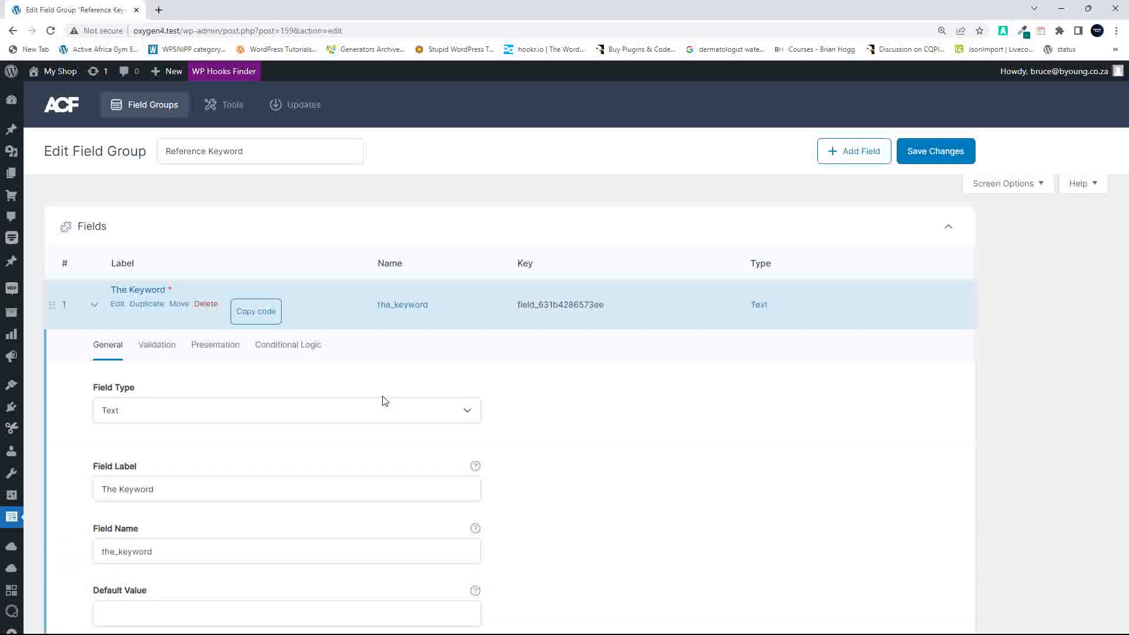
{"action": "left_click", "coordinate": [125, 291]}
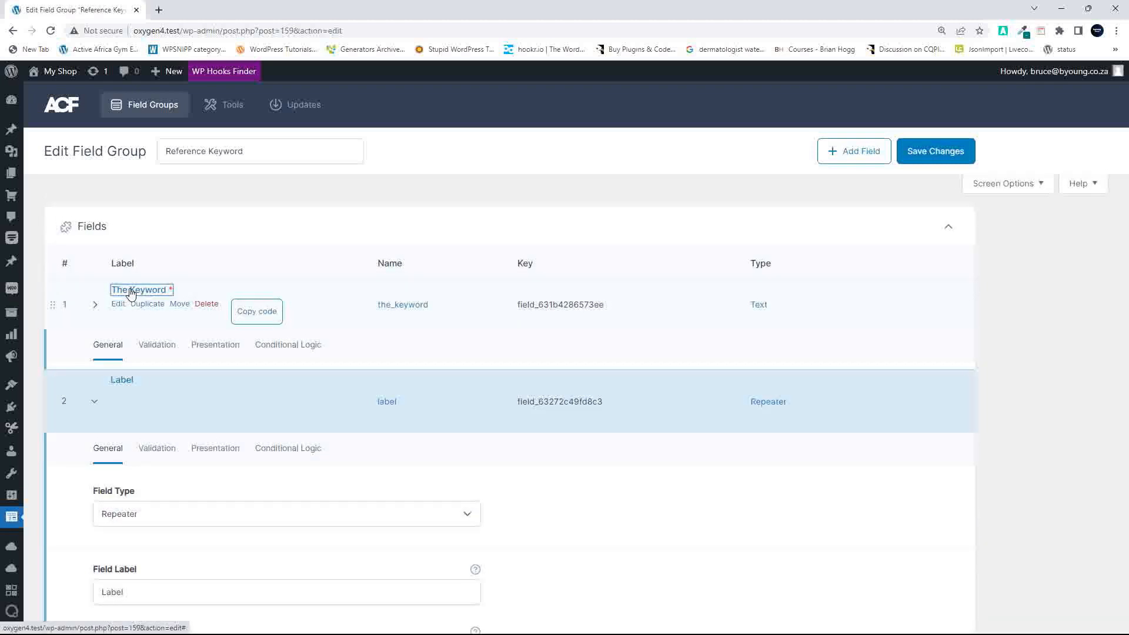
{"action": "left_click", "coordinate": [124, 328]}
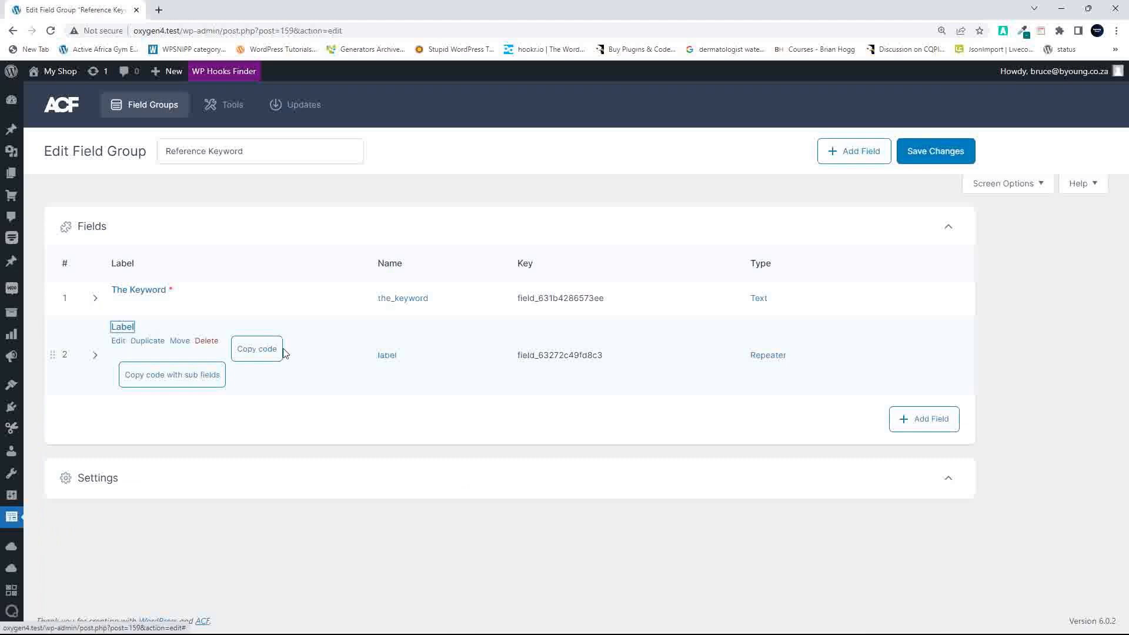